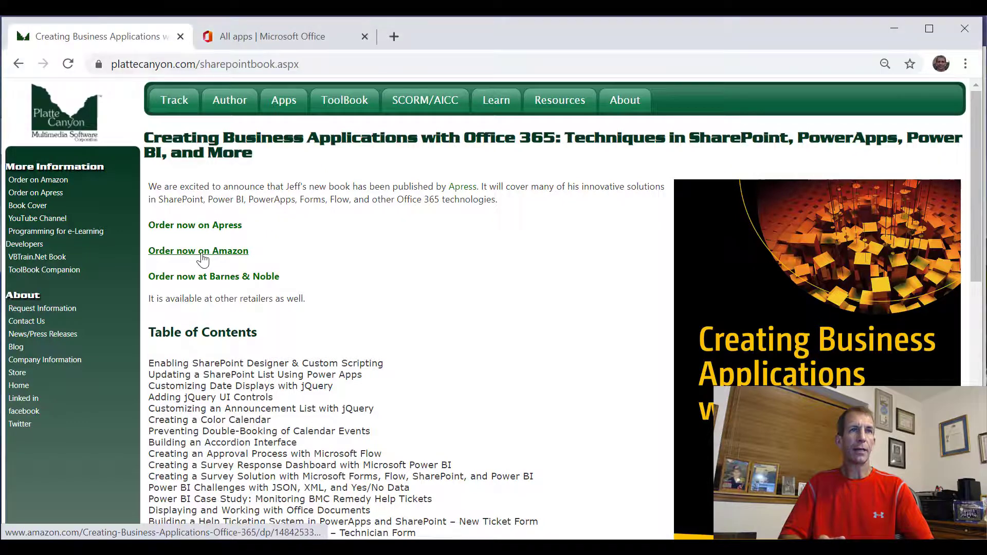
View the Amazon page for the Office 365 book from its order link, and return to the Platte Canyon book page
{"action": "left_click", "coordinate": [203, 256]}
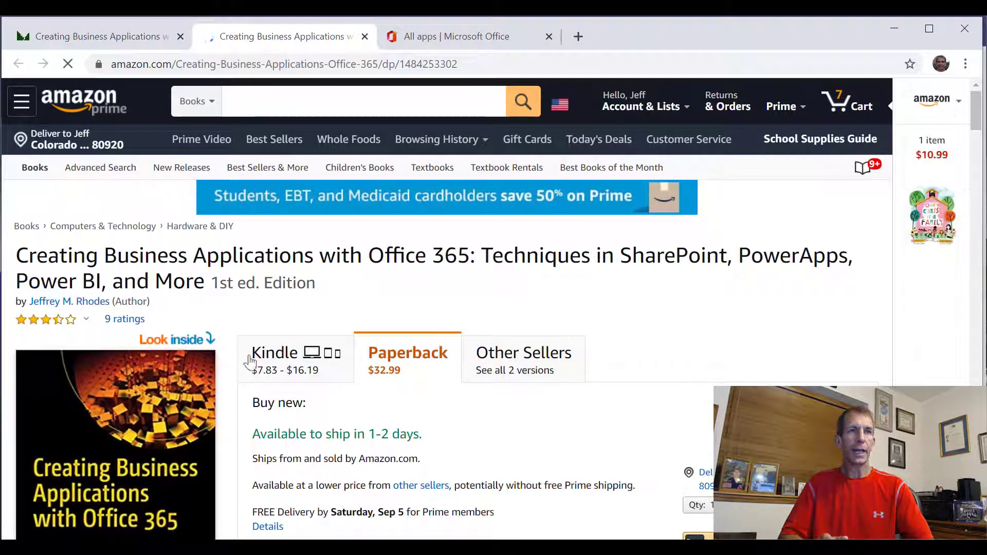
{"action": "left_click", "coordinate": [135, 41]}
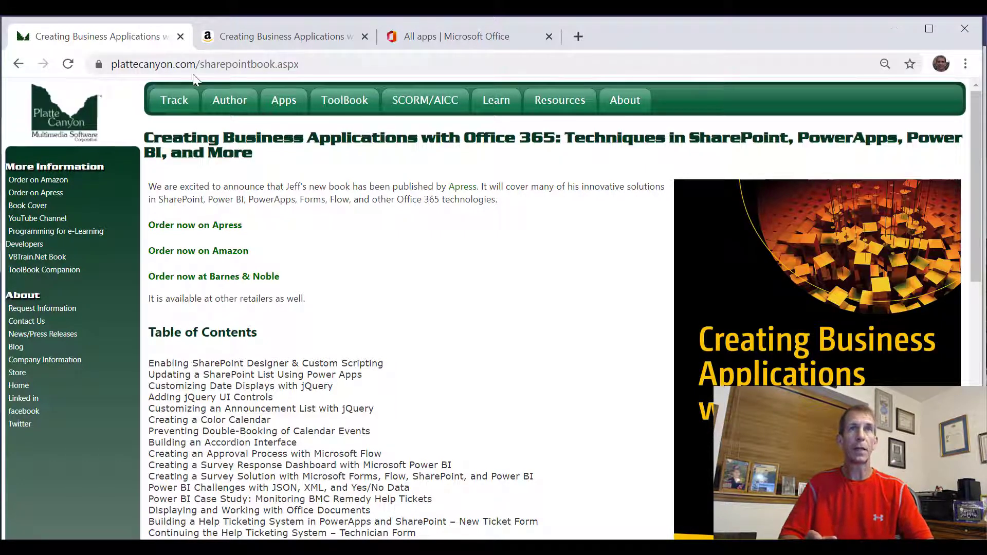
Open SharePoint from the Office 365 apps page with the Platte Canyon account and go to the Samples site
{"action": "left_click", "coordinate": [474, 45]}
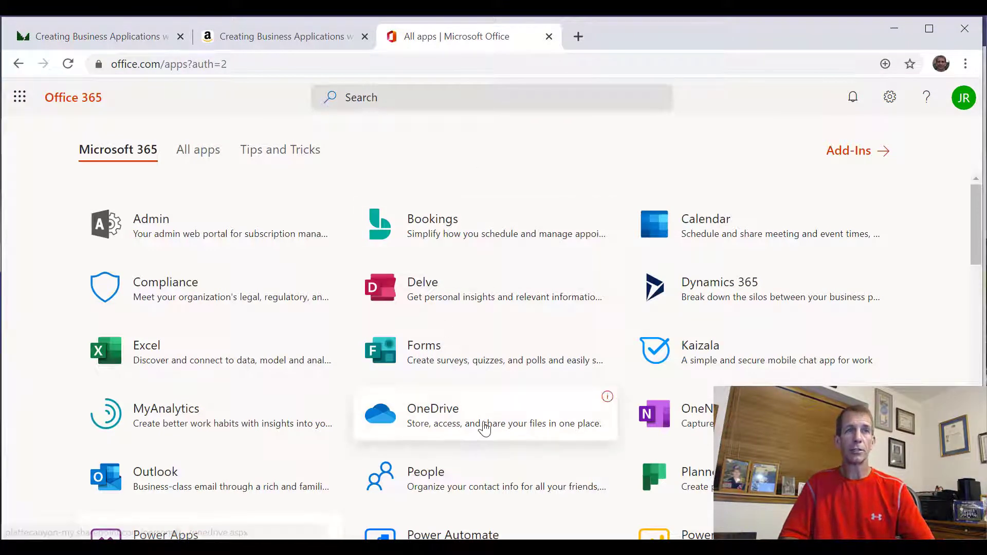
{"action": "scroll", "coordinate": [413, 340], "scroll_direction": "down", "scroll_amount": 3}
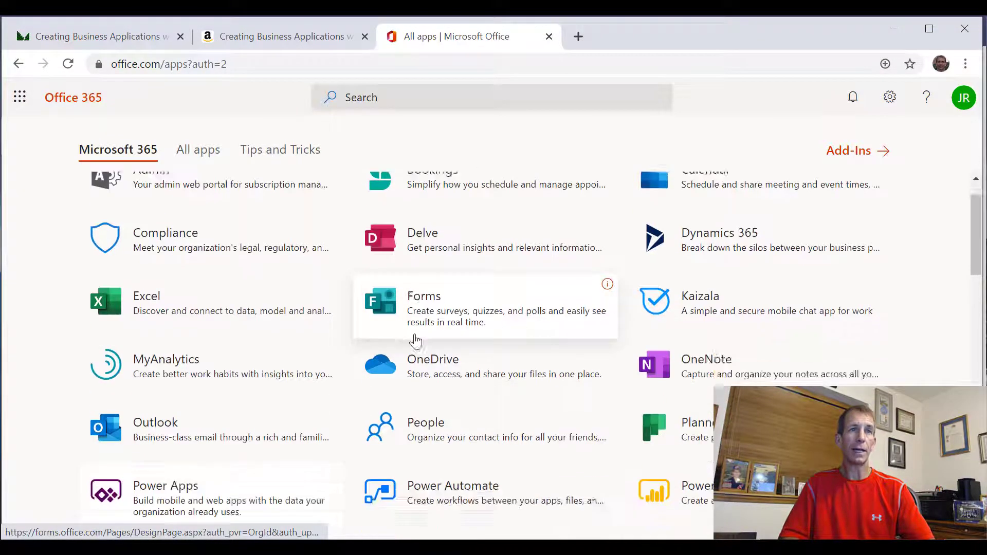
{"action": "scroll", "coordinate": [447, 406], "scroll_direction": "down", "scroll_amount": 3}
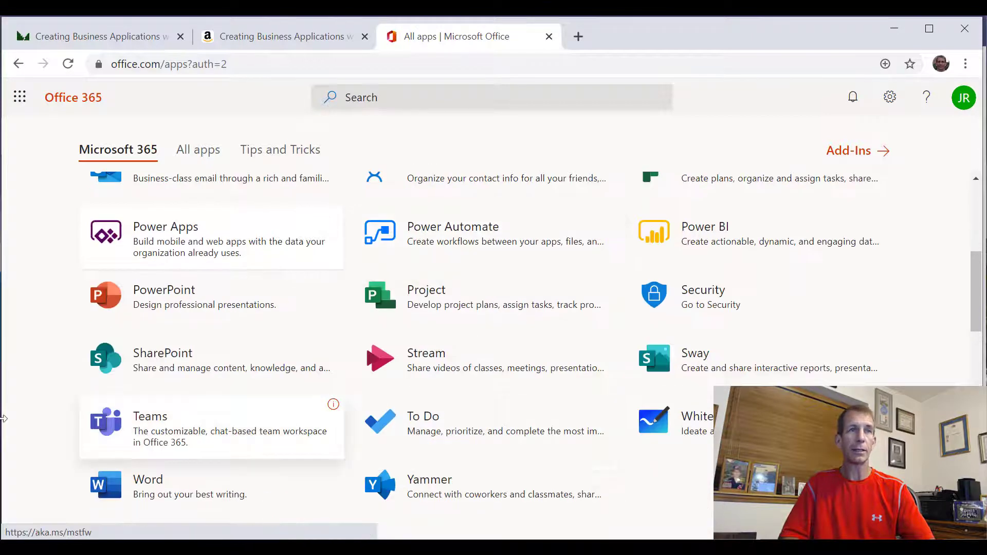
{"action": "left_click", "coordinate": [93, 354]}
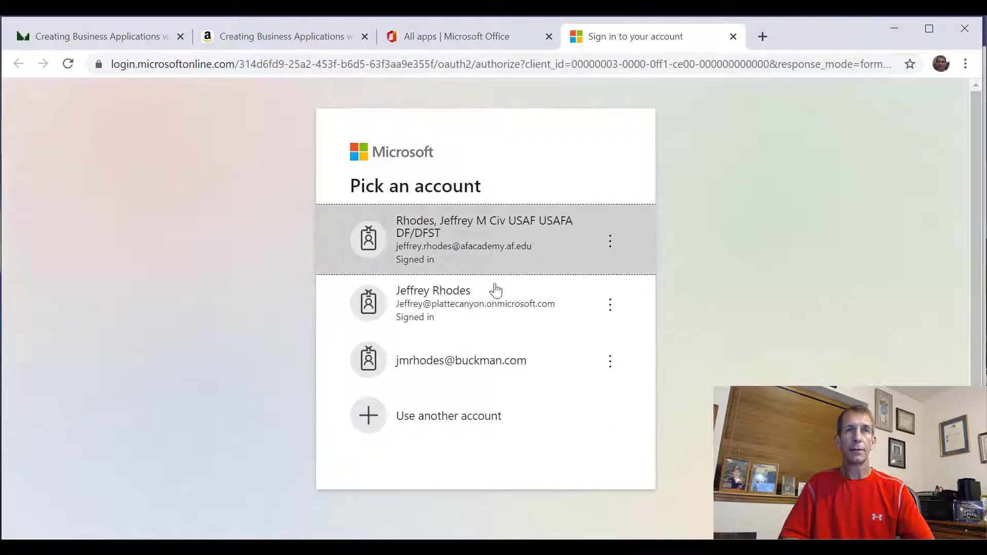
{"action": "left_click", "coordinate": [506, 314]}
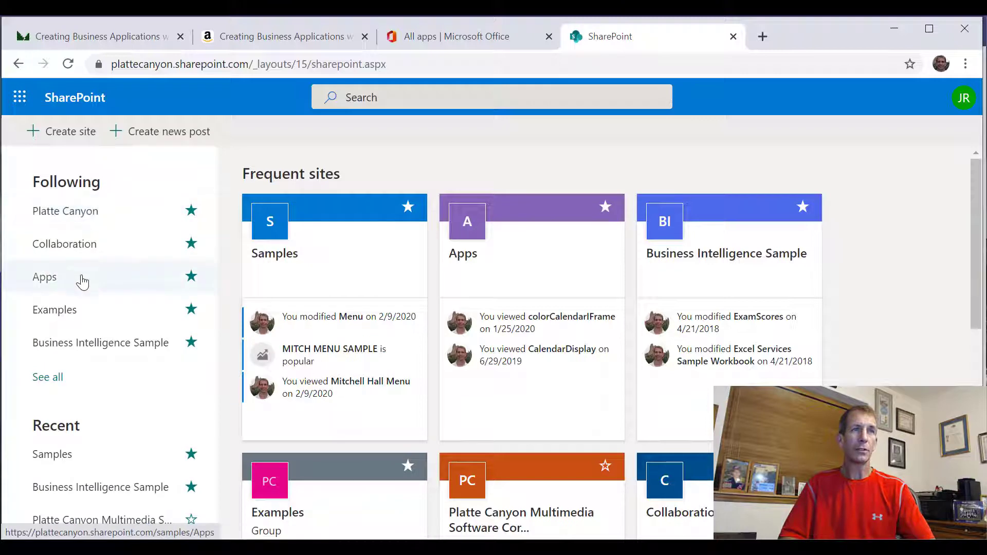
{"action": "left_click", "coordinate": [91, 462]}
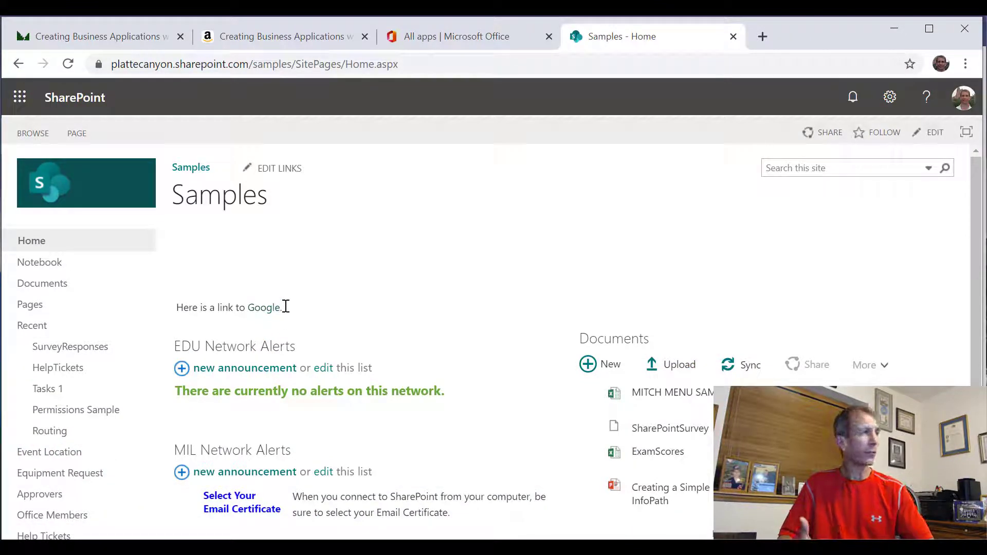
Create a new list named CovidStatusOptions from the Samples site contents
{"action": "left_click", "coordinate": [893, 104]}
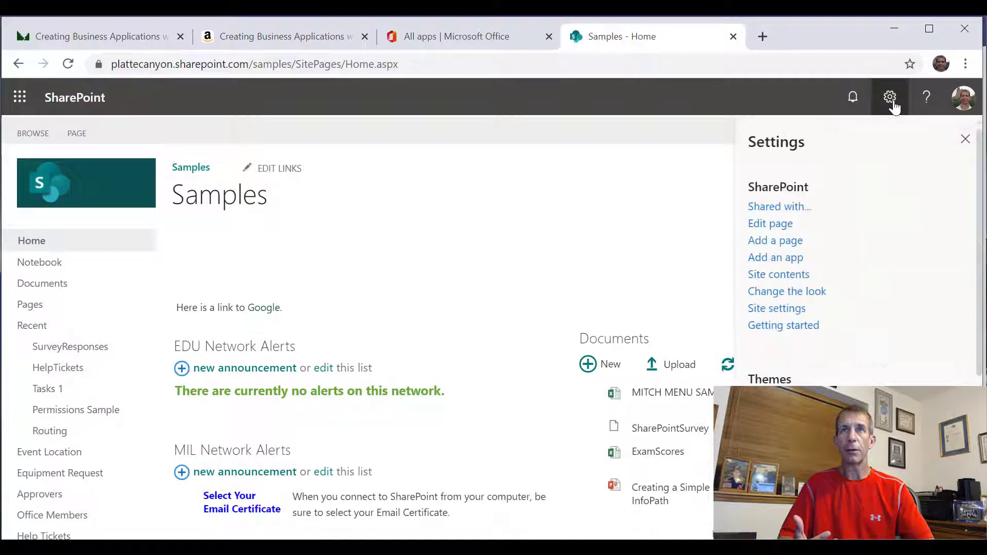
{"action": "left_click", "coordinate": [783, 281]}
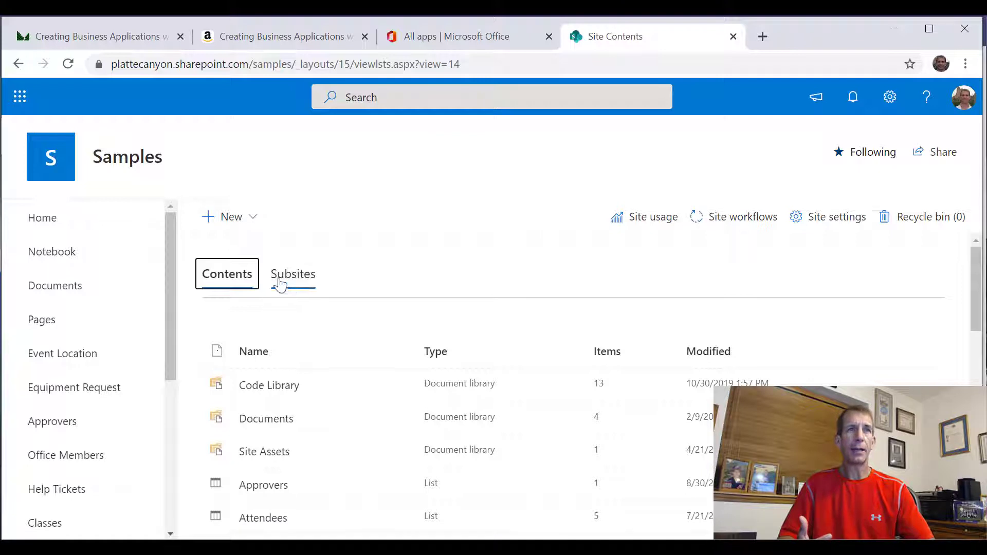
{"action": "left_click", "coordinate": [250, 226]}
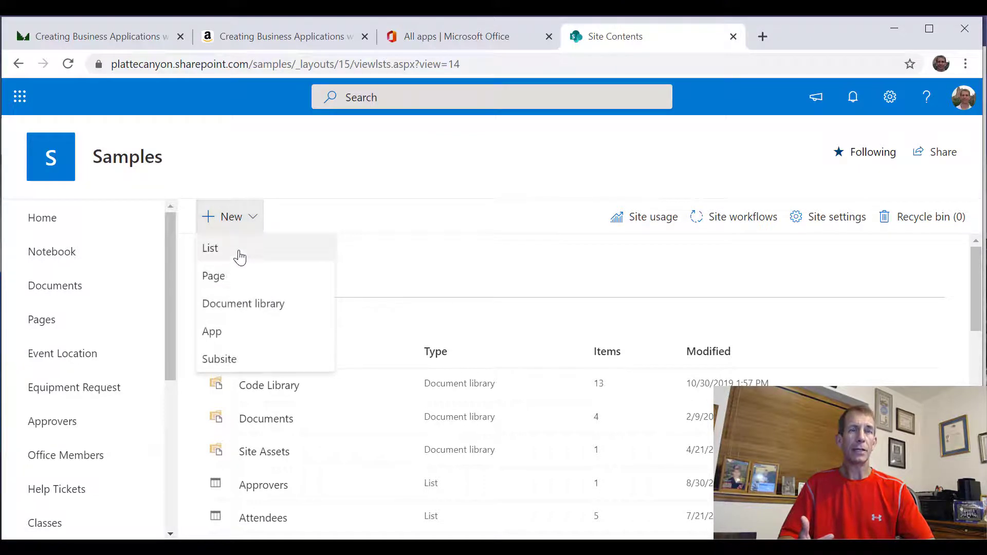
{"action": "left_click", "coordinate": [240, 257]}
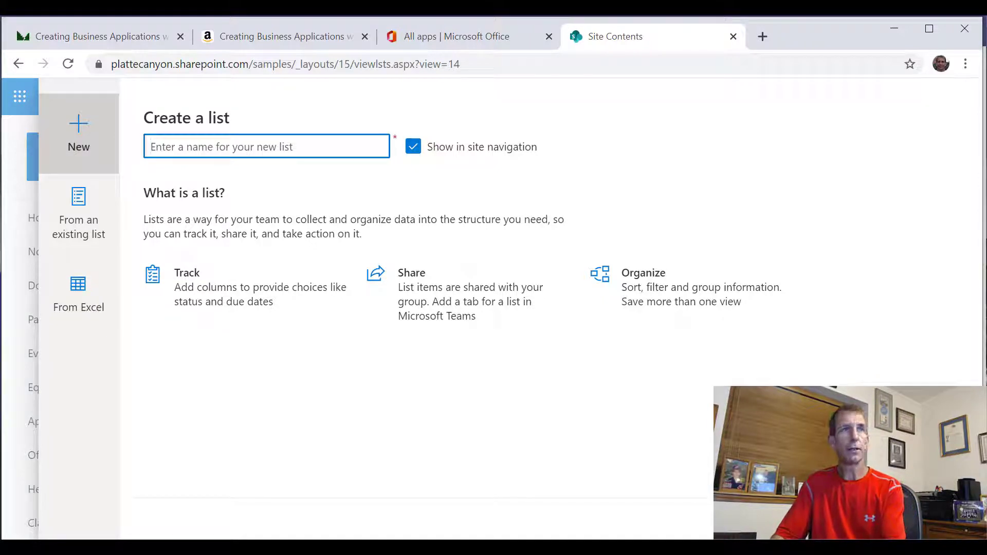
{"action": "type", "text": "CovidSt"}
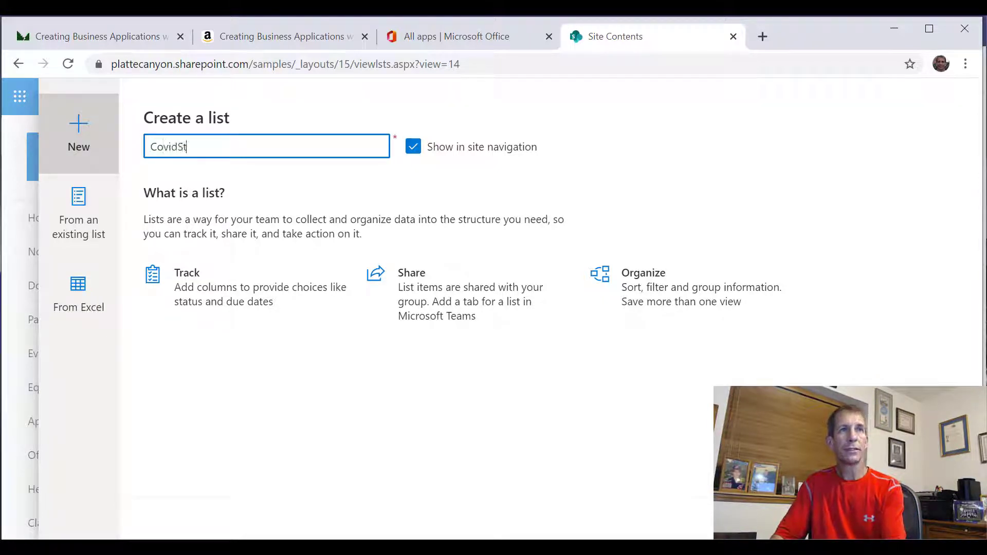
{"action": "type", "text": "atusOptions"}
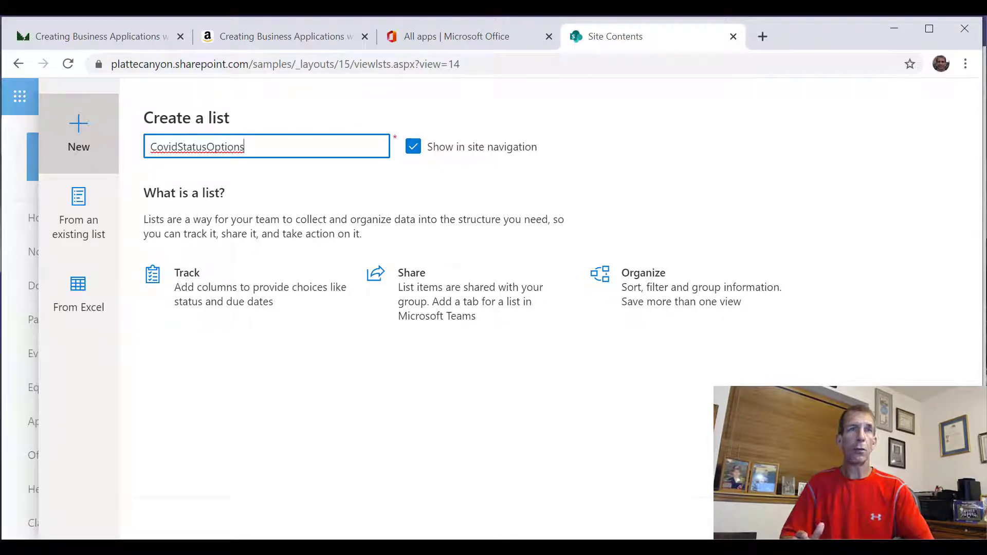
{"action": "key", "text": "Tab"}
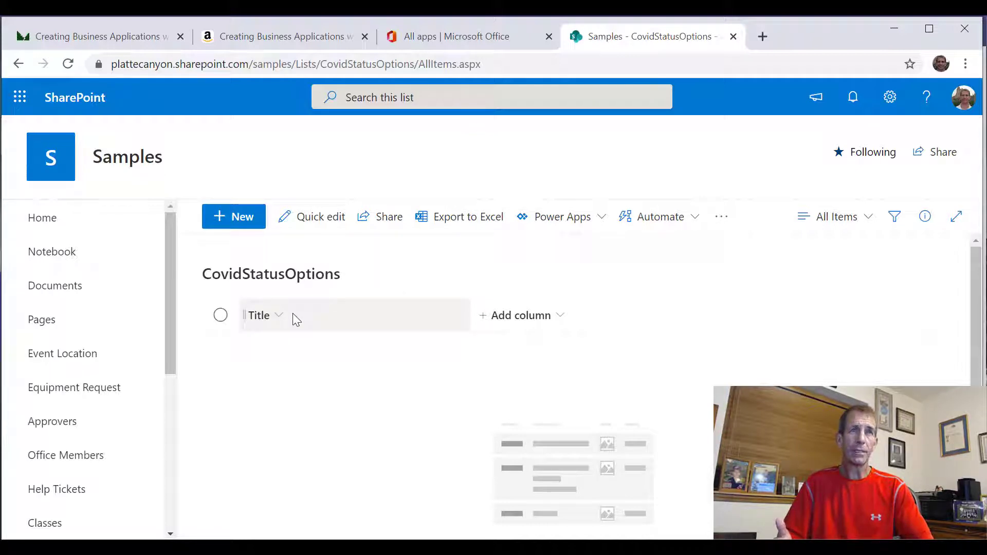
Add a single line of text column named Color to the CovidStatusOptions list
{"action": "left_click", "coordinate": [562, 314]}
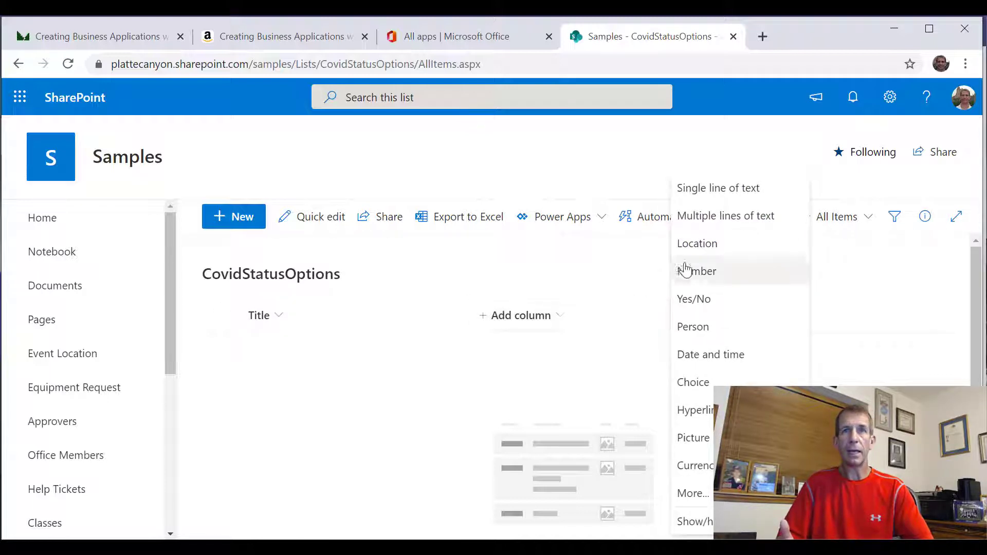
{"action": "left_click", "coordinate": [706, 193]}
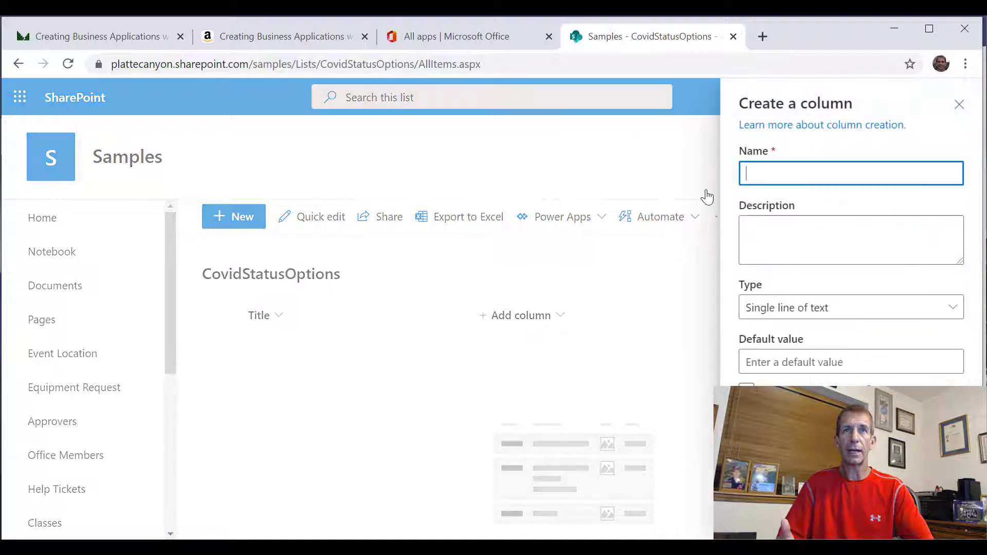
{"action": "type", "text": "Color"}
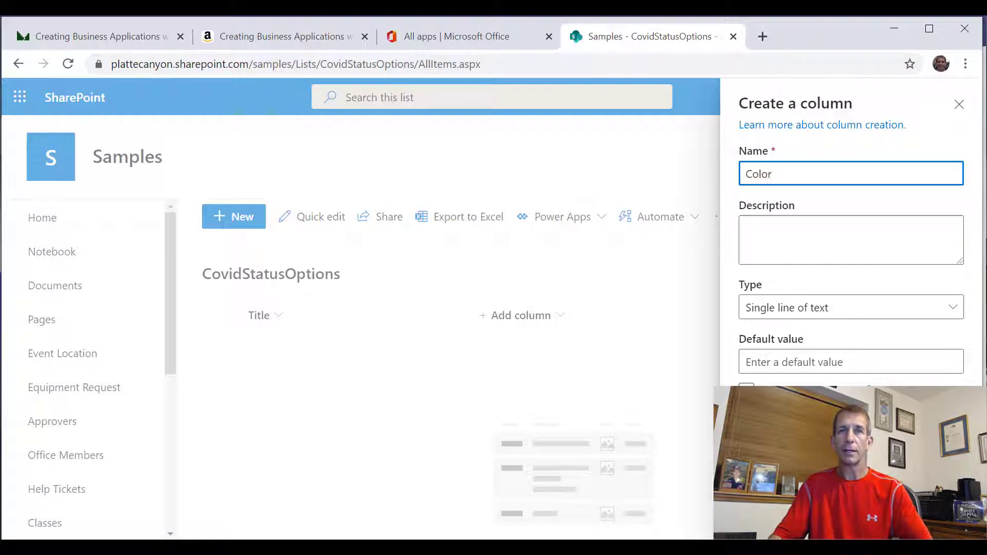
{"action": "key", "text": "Return"}
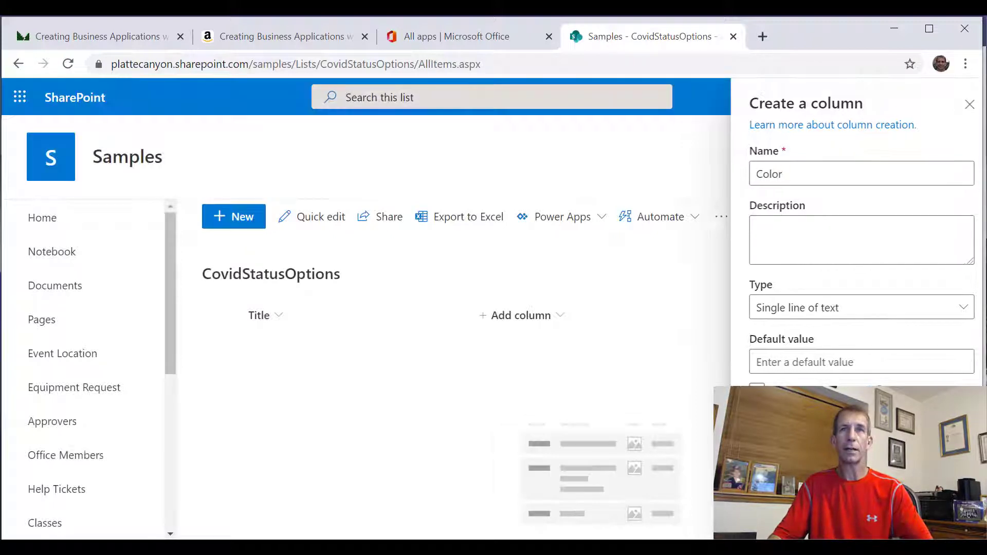
Add a single line of text column named TextColor to the CovidStatusOptions list
{"action": "left_click", "coordinate": [677, 315]}
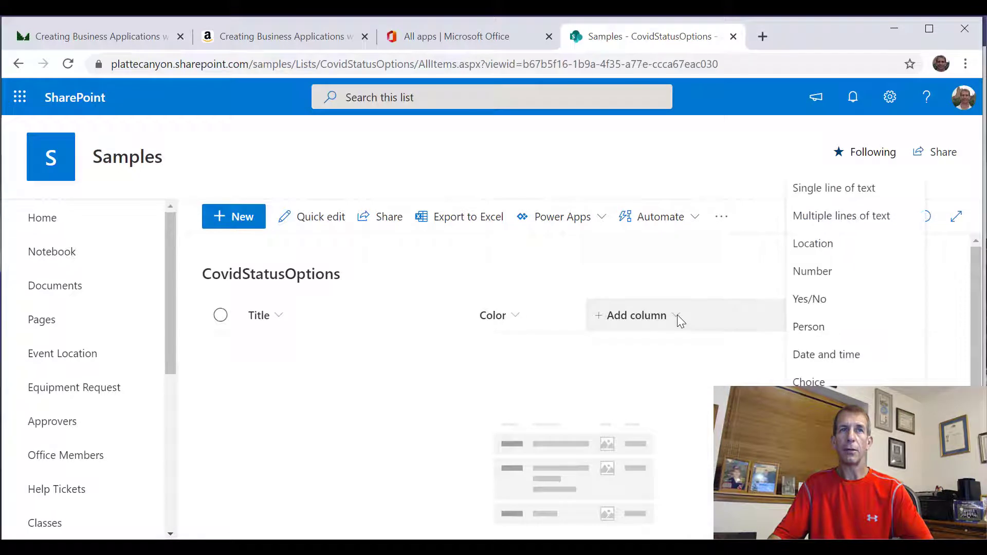
{"action": "left_click", "coordinate": [839, 190]}
{"action": "type", "text": "TextColor"}
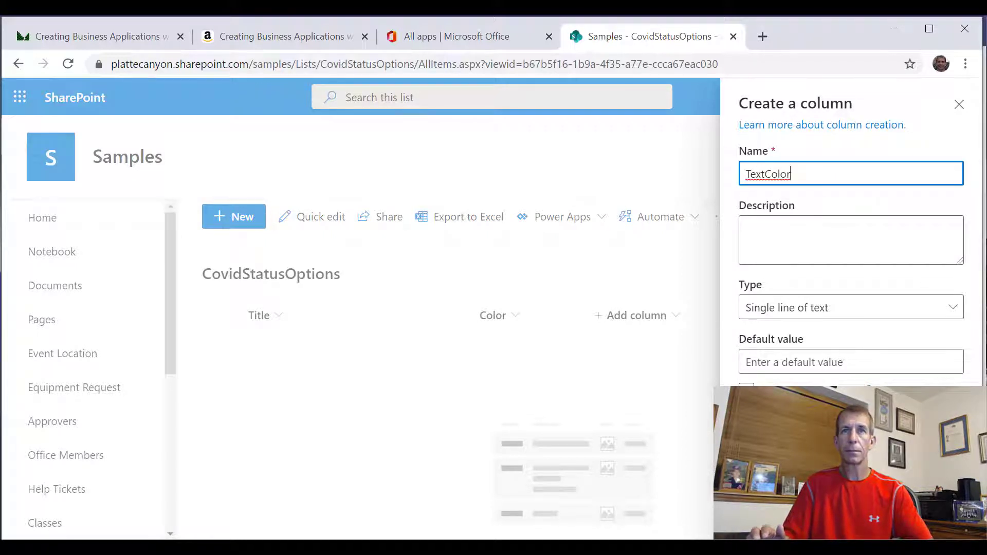
{"action": "key", "text": "Return"}
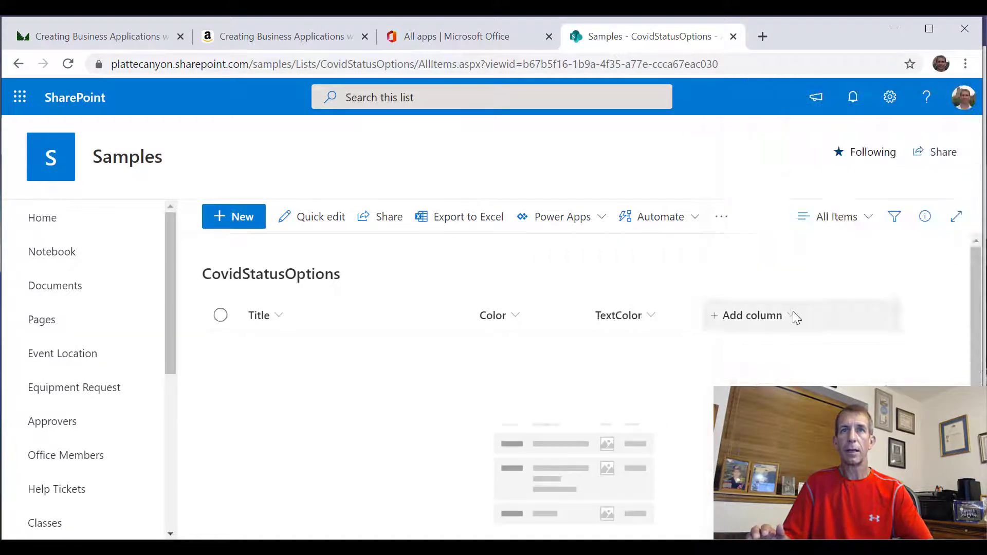
Add a number column named StatusNumber to the CovidStatusOptions list
{"action": "left_click", "coordinate": [794, 315]}
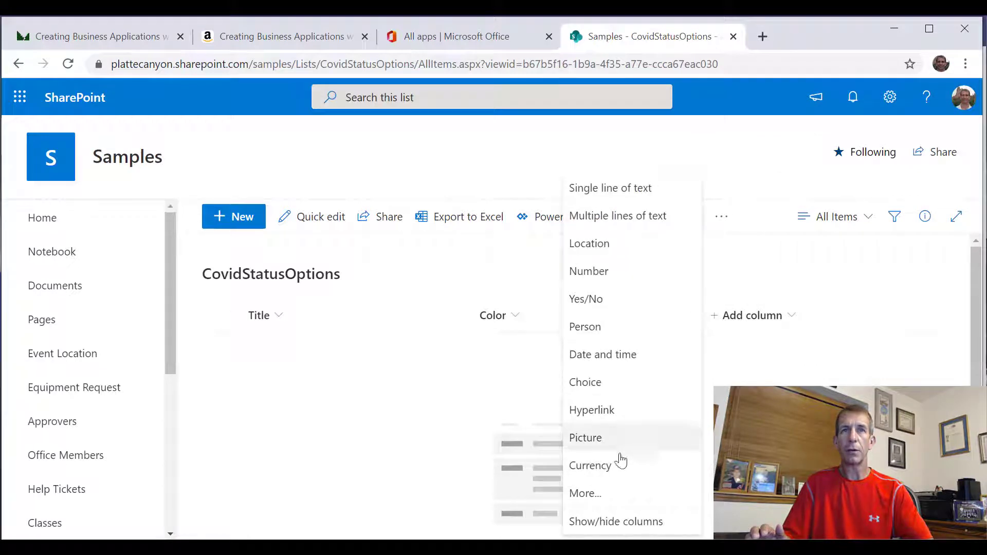
{"action": "left_click", "coordinate": [588, 272]}
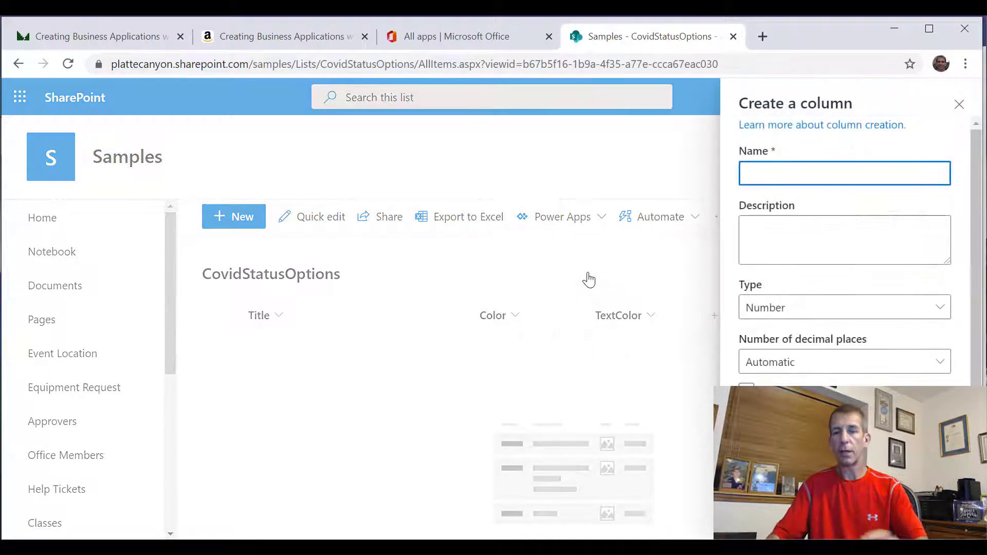
{"action": "type", "text": "Status"}
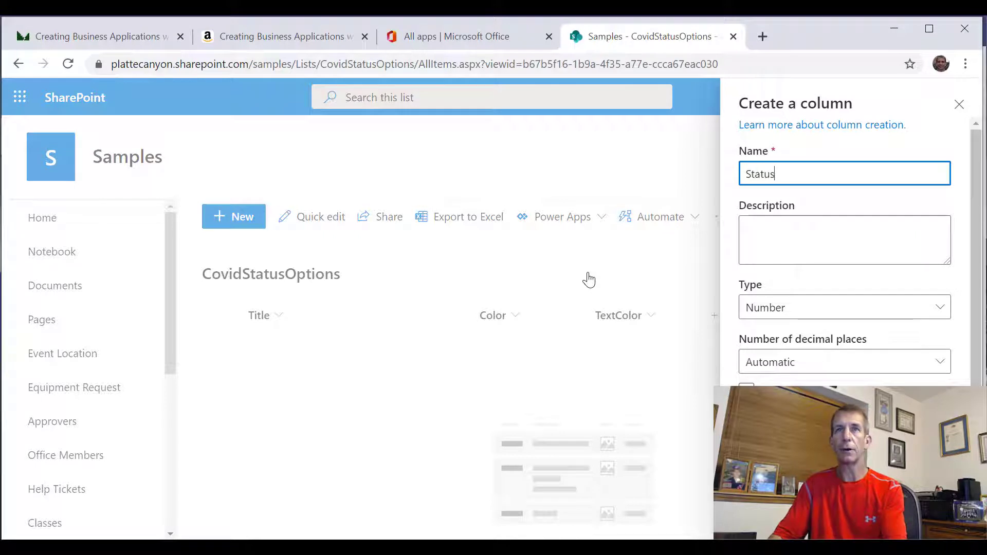
{"action": "type", "text": "Number"}
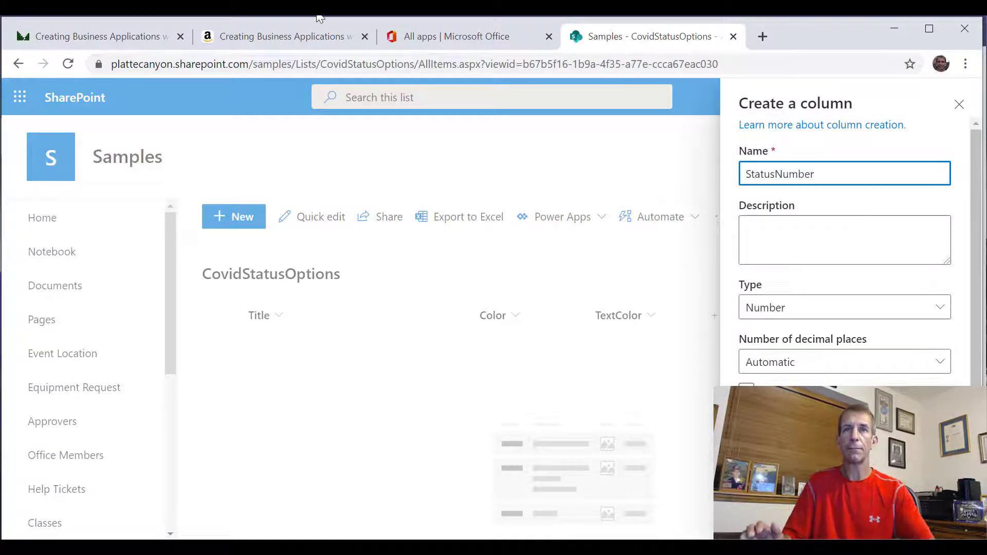
{"action": "key", "text": "Return"}
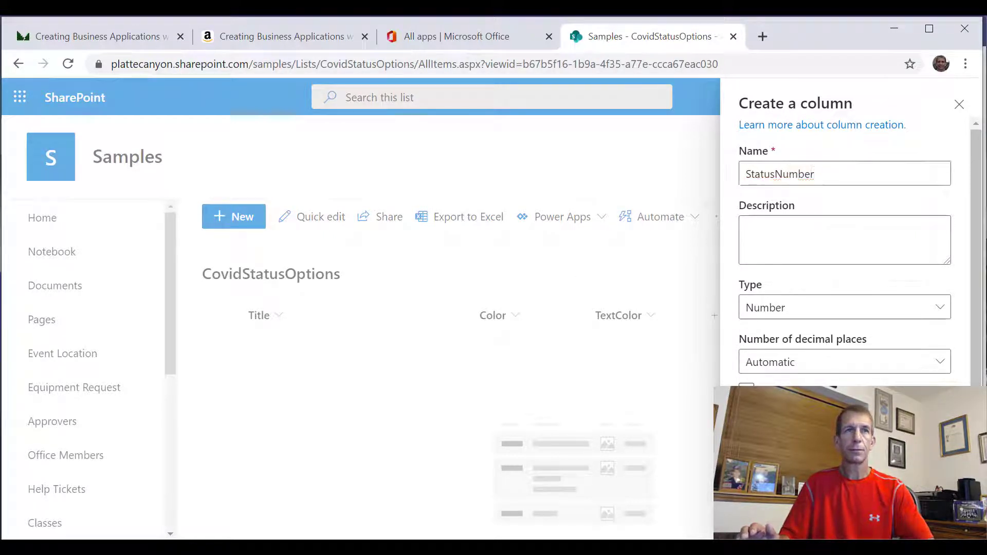
In quick edit, enter a list item with Title Level 1, Color Green, TextColor White and StatusNumber 1
{"action": "left_click", "coordinate": [308, 216]}
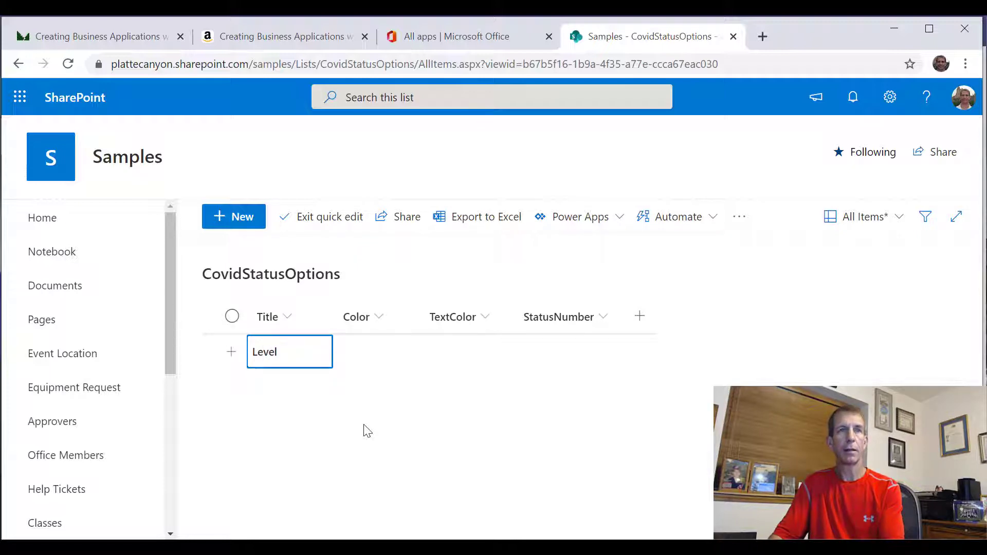
{"action": "key", "text": "Tab"}
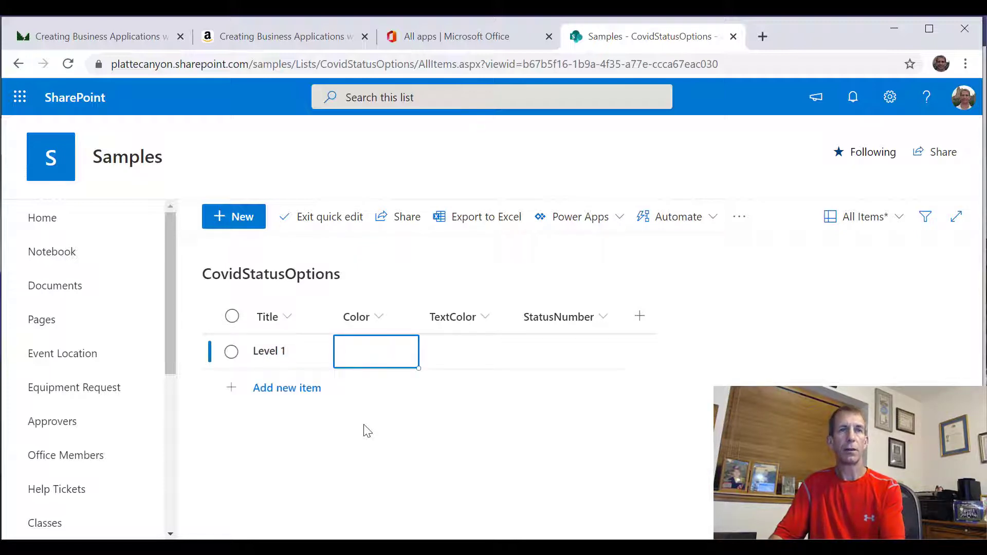
{"action": "type", "text": "Green"}
{"action": "key", "text": "Tab"}
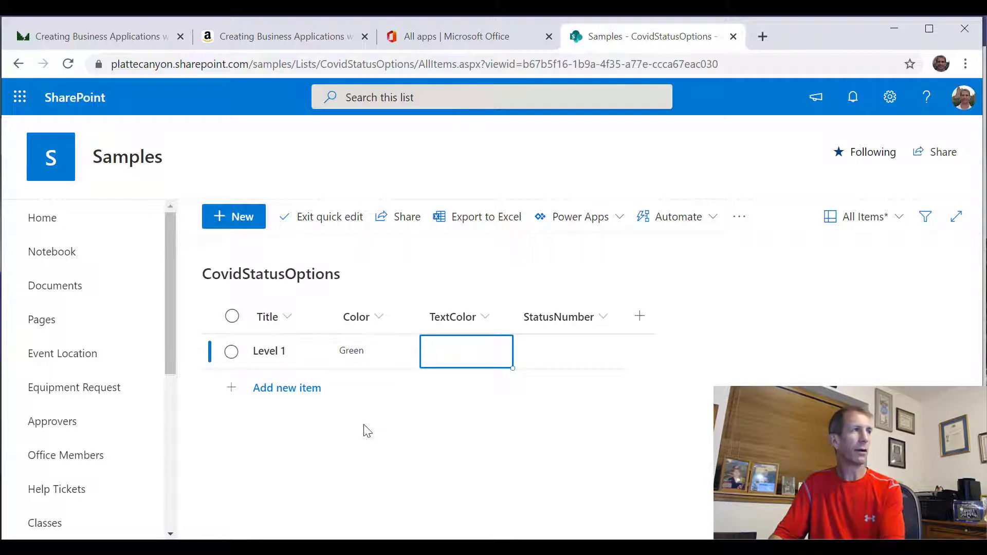
{"action": "type", "text": "White"}
{"action": "key", "text": "Tab"}
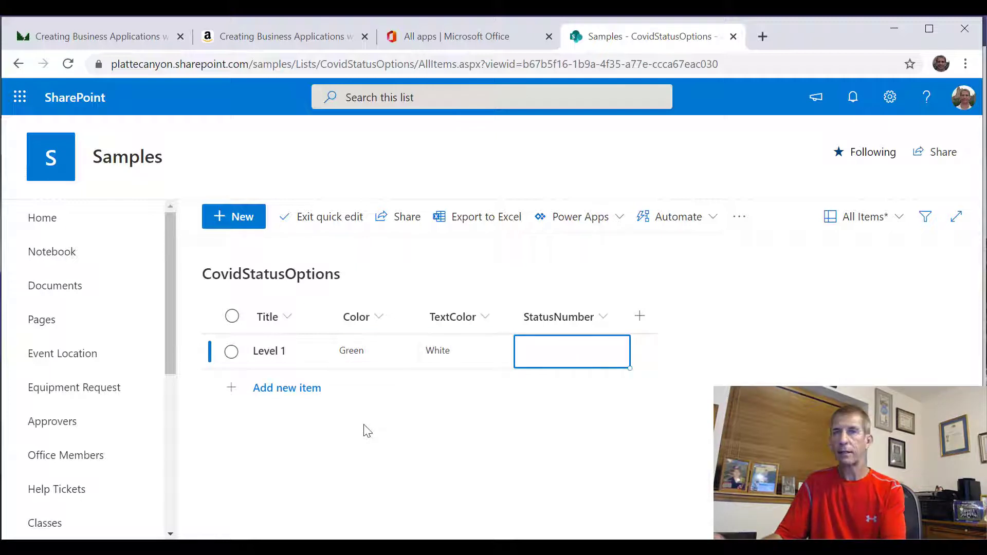
{"action": "type", "text": "1"}
{"action": "key", "text": "Tab"}
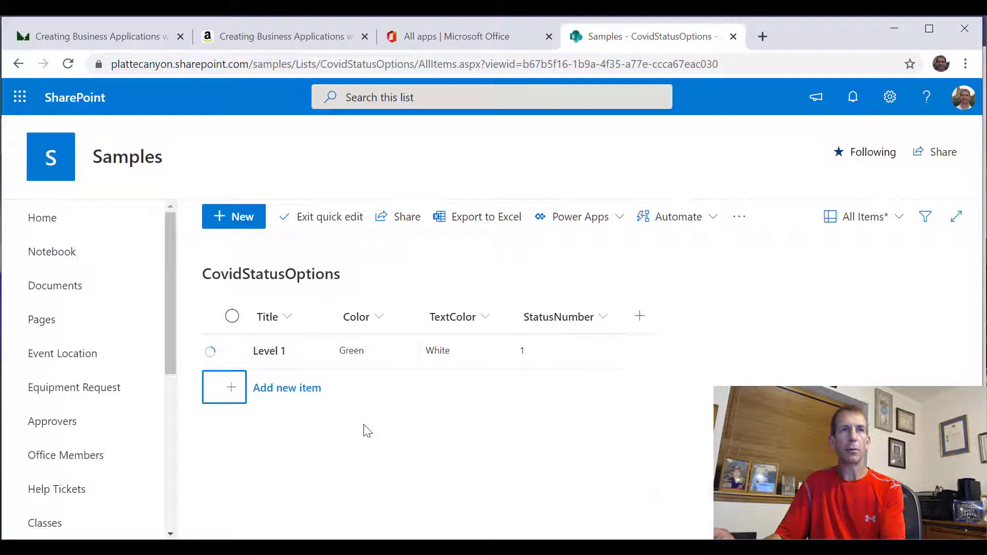
Add a list item with Title Level 2, Color Yellow, TextColor Black and StatusNumber 2
{"action": "left_click", "coordinate": [280, 396]}
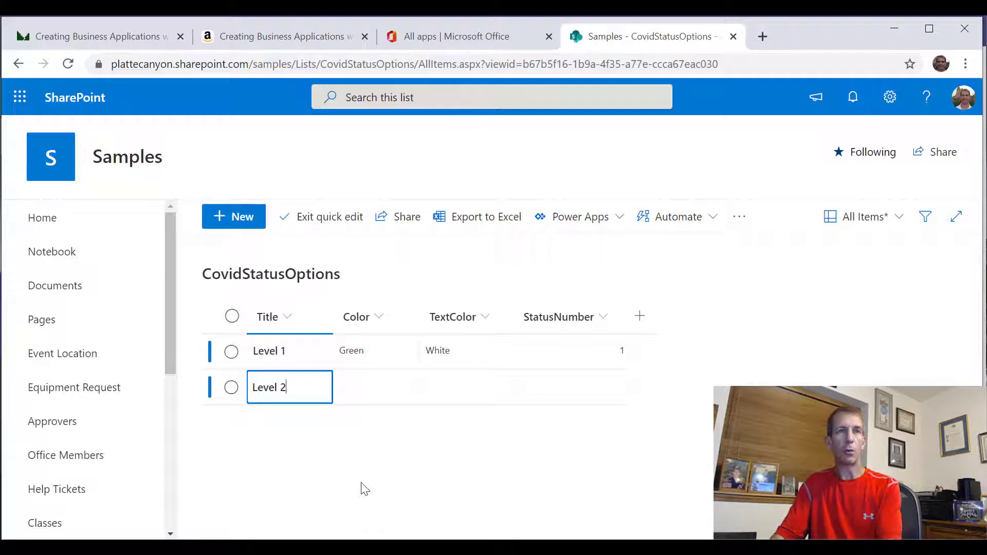
{"action": "key", "text": "Tab"}
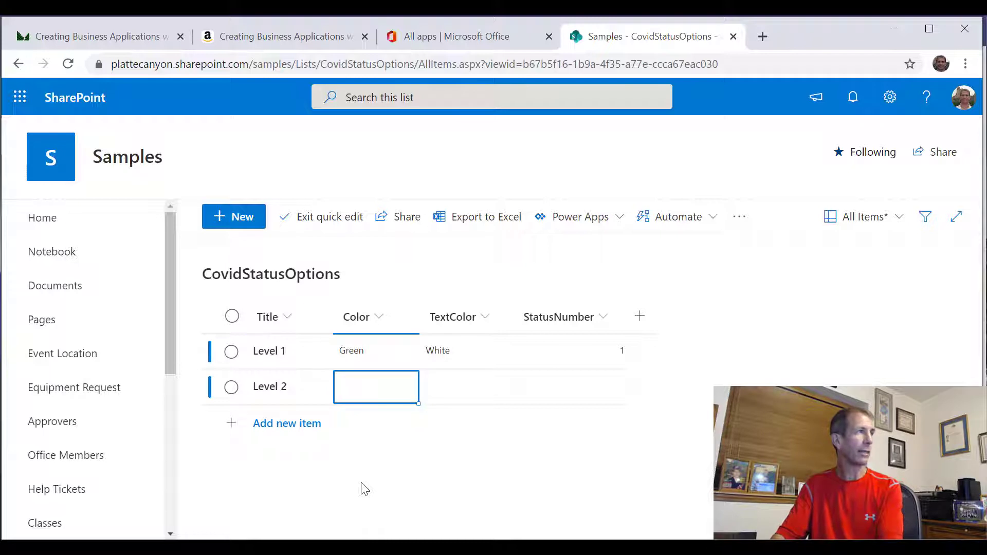
{"action": "type", "text": "Yellow"}
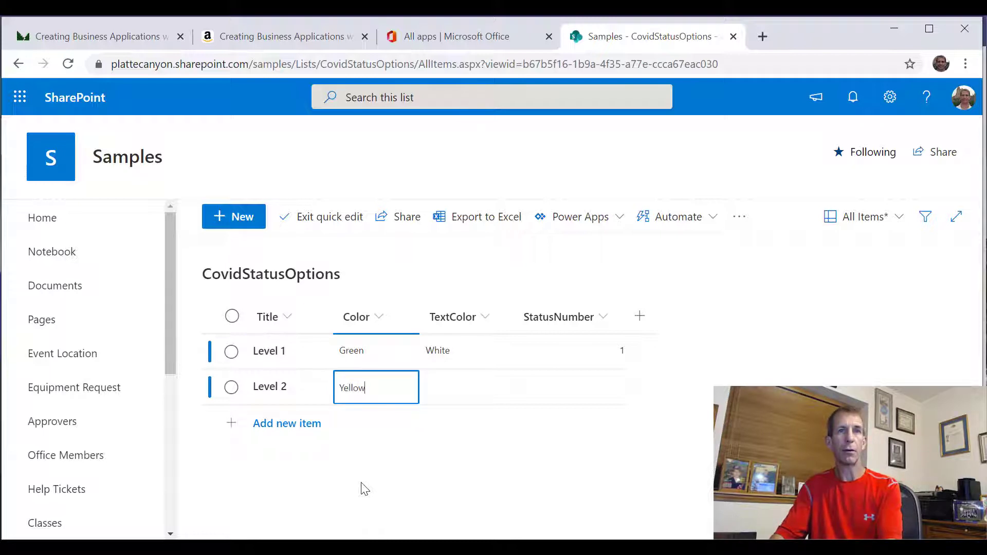
{"action": "key", "text": "Tab"}
{"action": "type", "text": "Bla"}
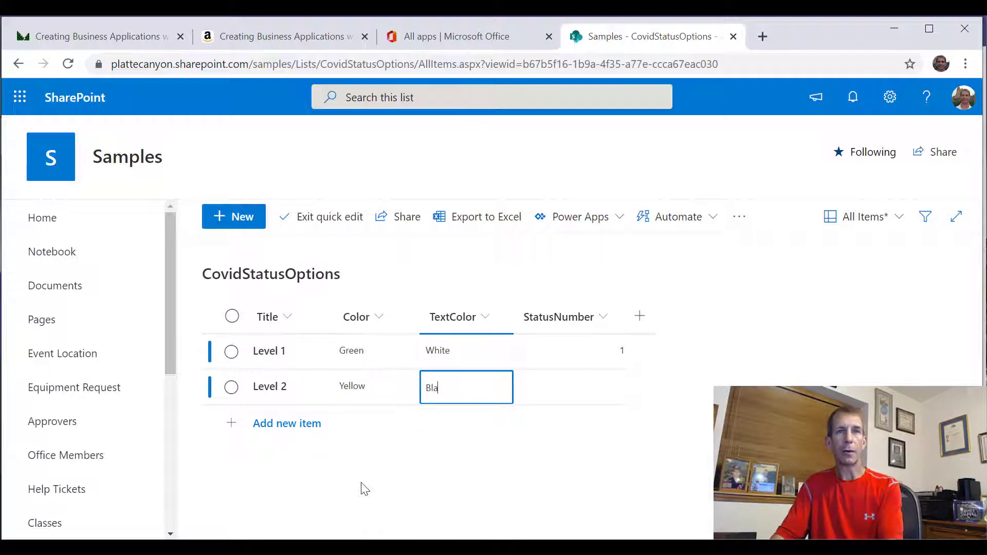
{"action": "type", "text": "ck"}
{"action": "key", "text": "Tab"}
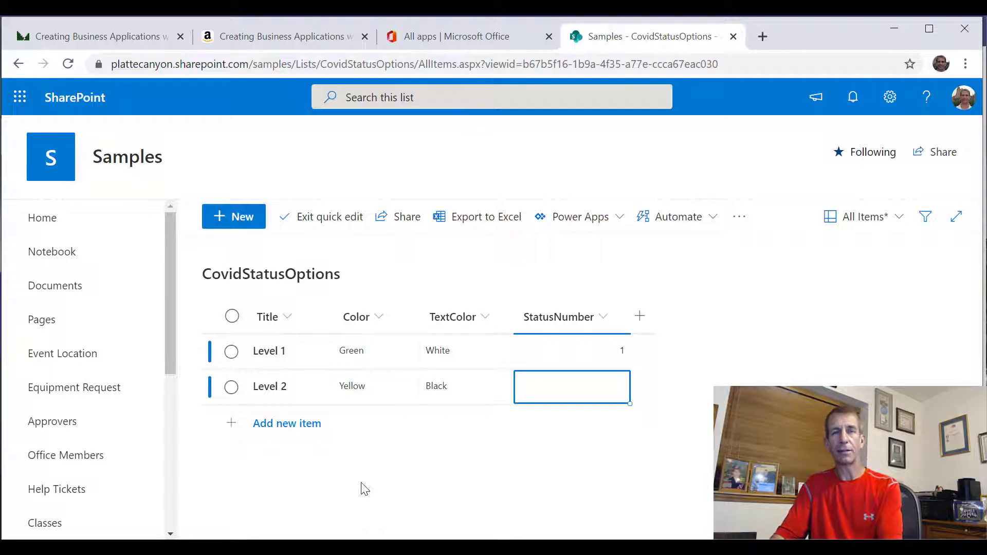
{"action": "type", "text": "2"}
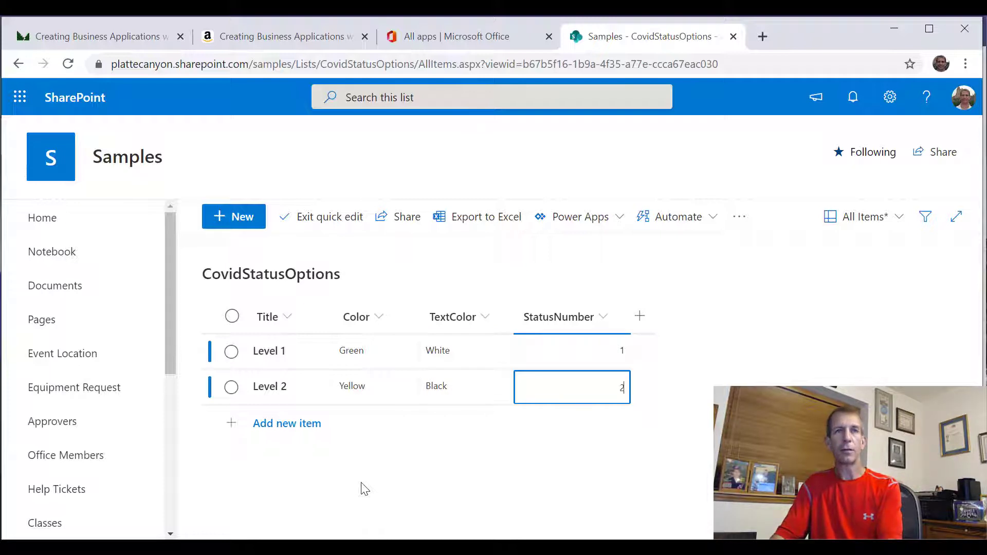
{"action": "key", "text": "Tab"}
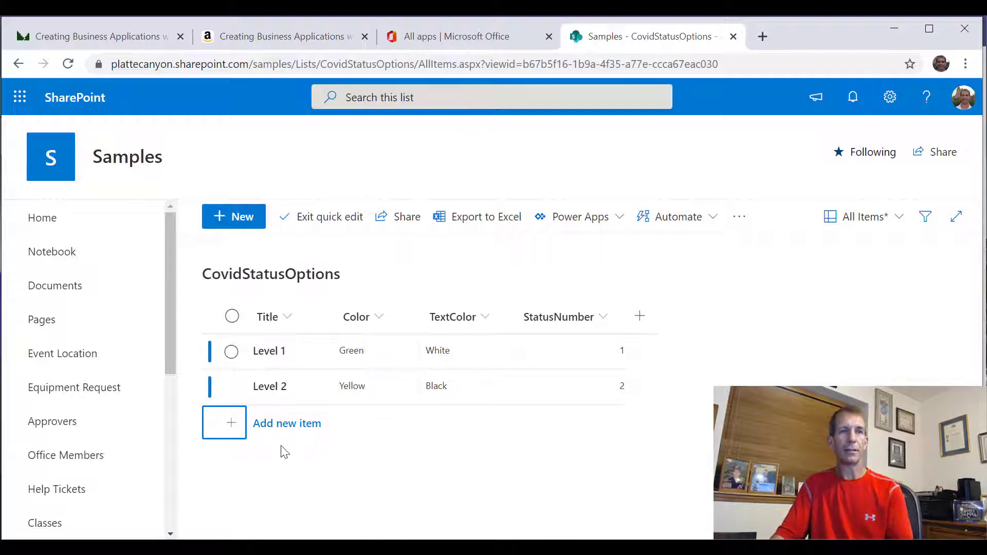
Add a list item with Title Level 3, Color Red, TextColor White and StatusNumber 3
{"action": "left_click", "coordinate": [288, 423]}
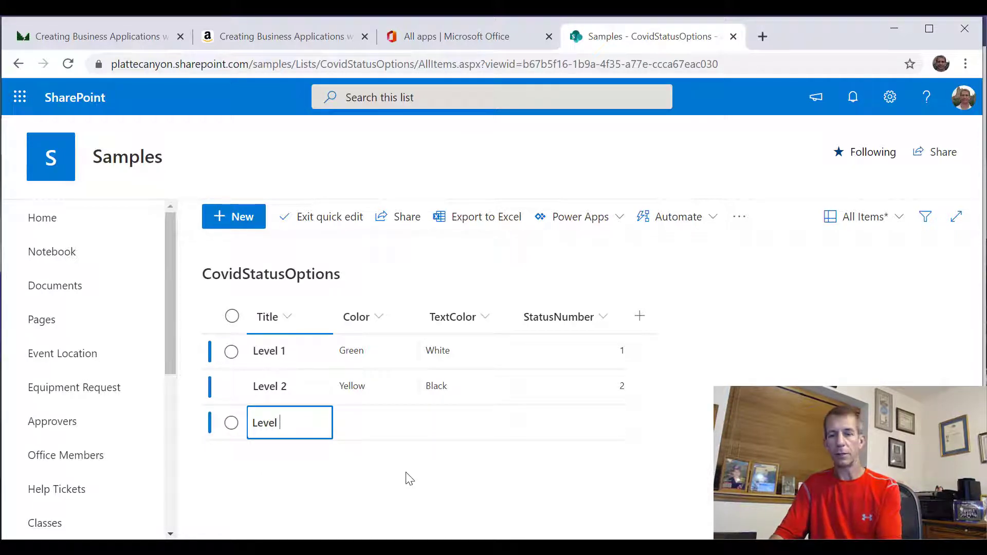
{"action": "type", "text": "Level 3"}
{"action": "key", "text": "Tab"}
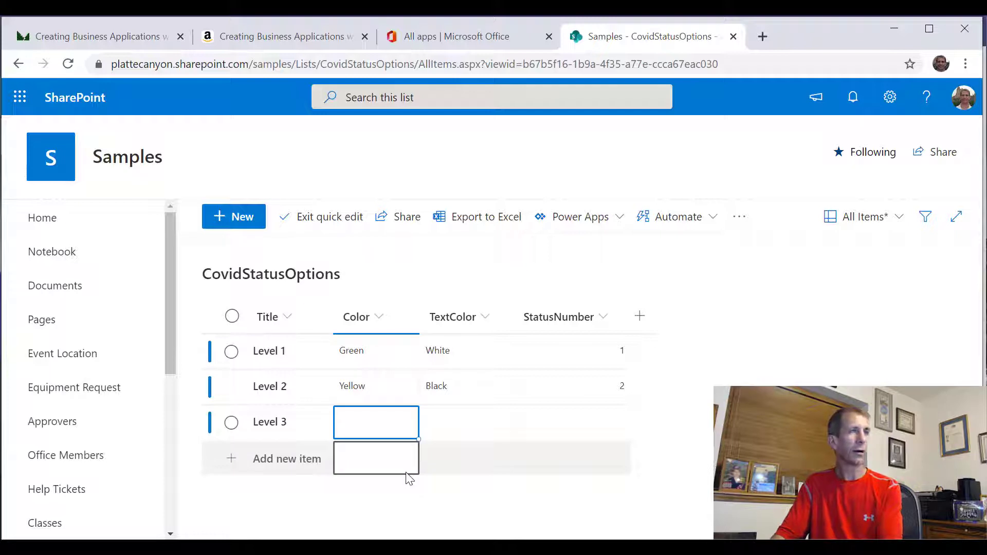
{"action": "type", "text": "Red"}
{"action": "key", "text": "Tab"}
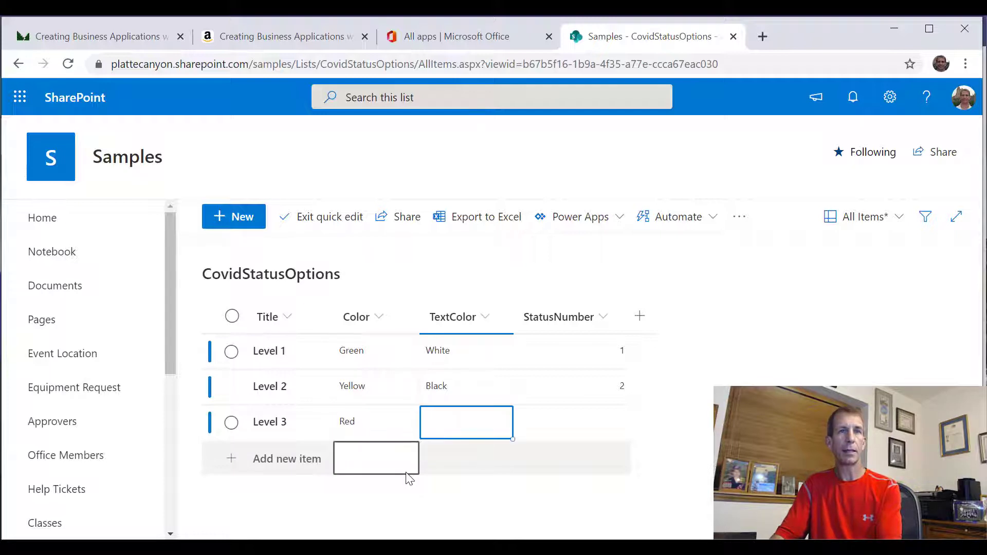
{"action": "type", "text": "White"}
{"action": "key", "text": "Tab"}
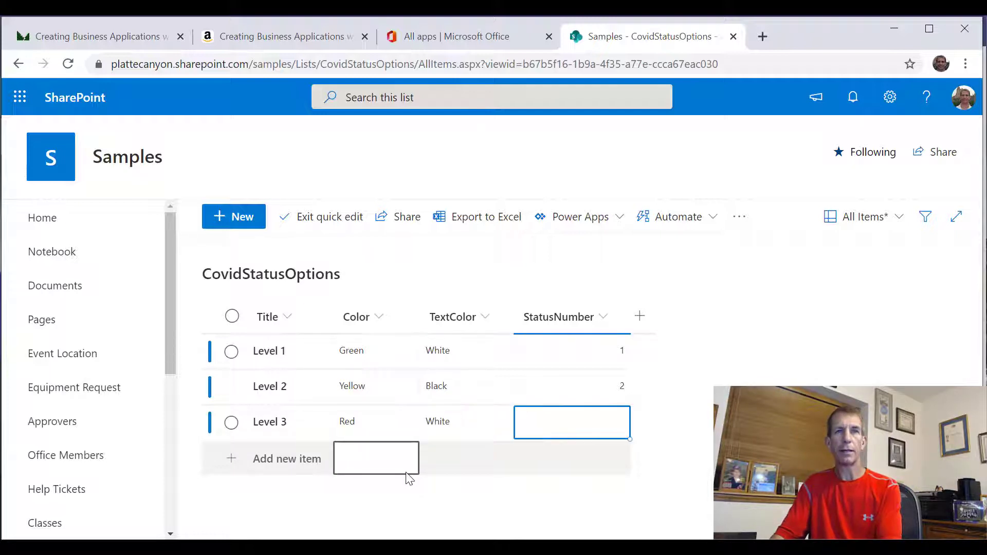
{"action": "type", "text": "3"}
{"action": "key", "text": "Tab"}
Add a list item with Title Level 4, Color Black, TextColor White and StatusNumber 4, and leave quick edit
{"action": "key", "text": "Return"}
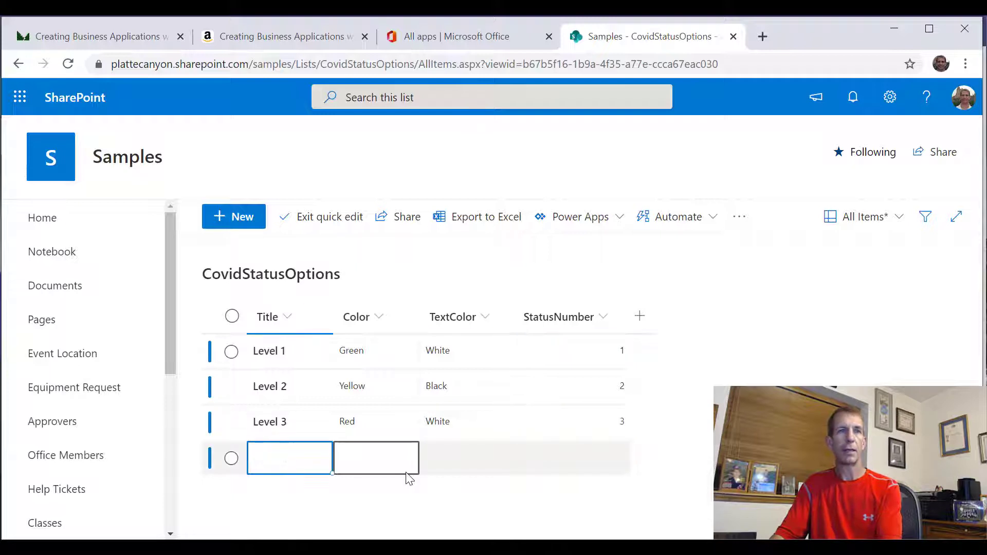
{"action": "type", "text": "Level 4"}
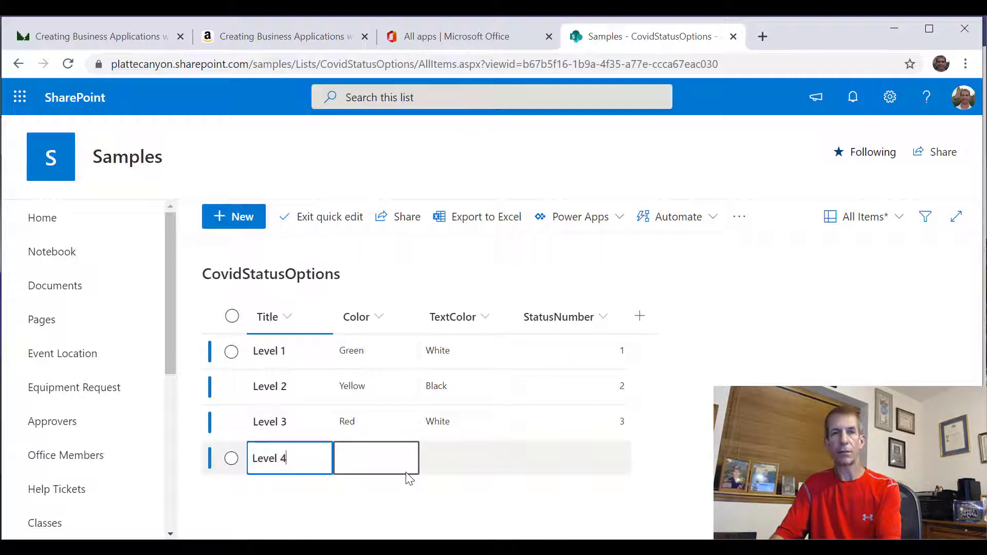
{"action": "key", "text": "Tab"}
{"action": "key", "text": "Tab"}
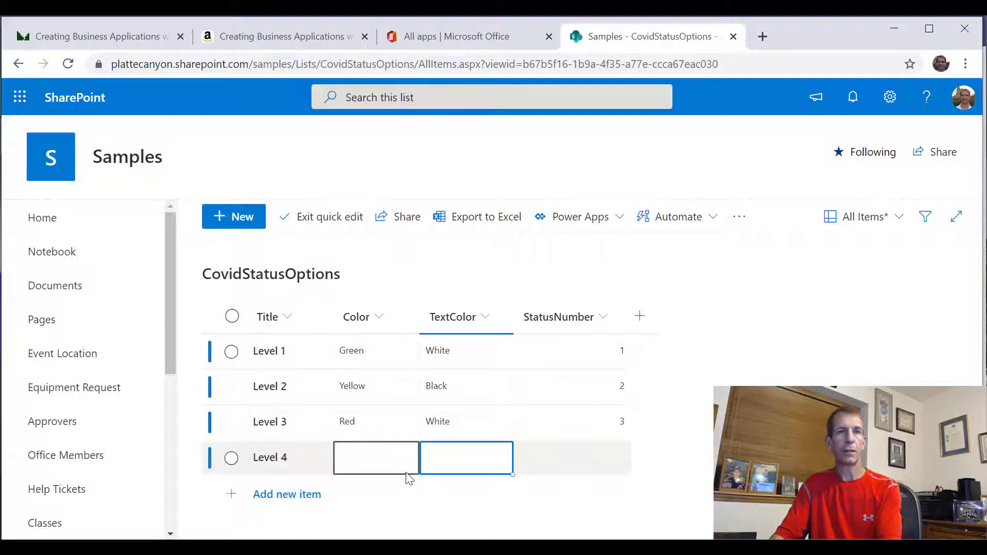
{"action": "left_click", "coordinate": [371, 460]}
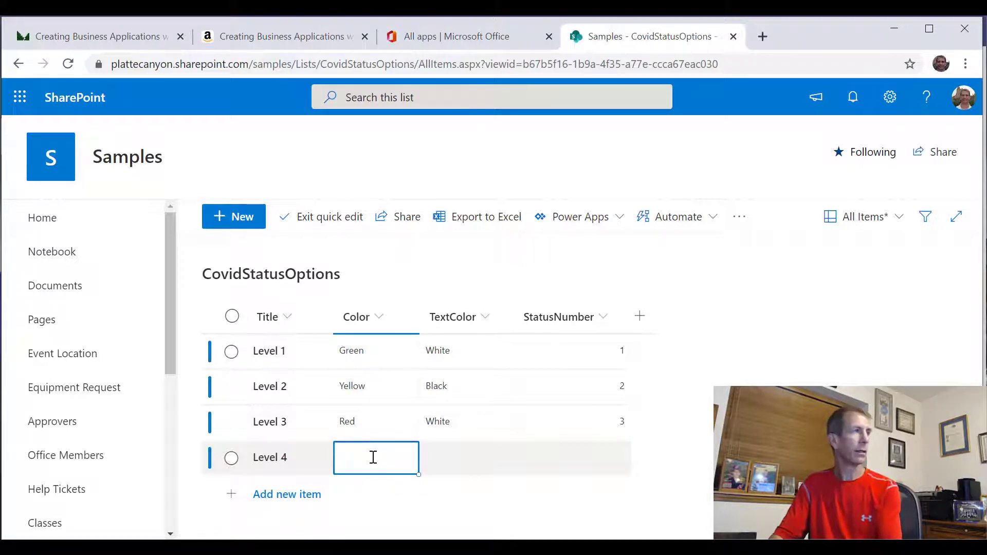
{"action": "type", "text": "Black"}
{"action": "key", "text": "Tab"}
{"action": "type", "text": "Wh"}
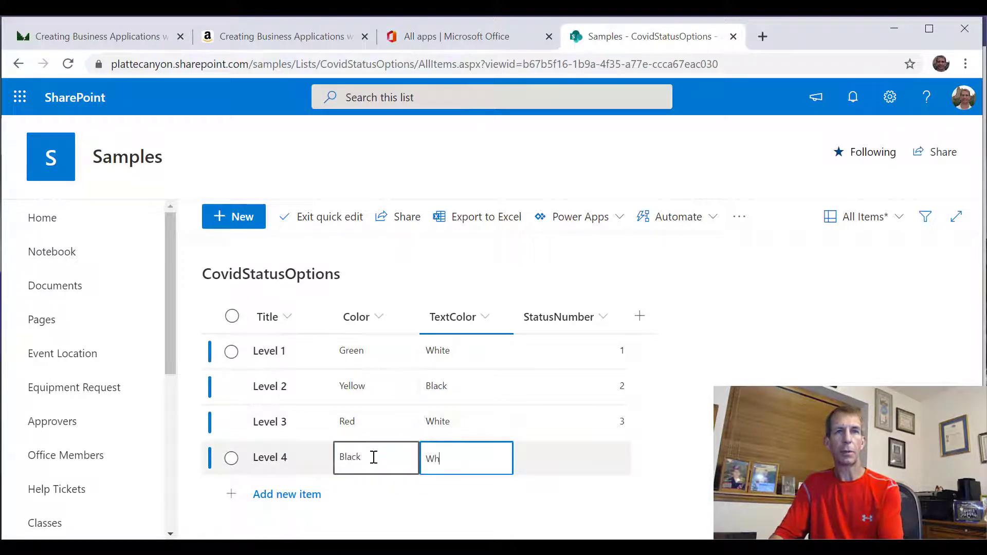
{"action": "key", "text": "Tab"}
{"action": "type", "text": "4"}
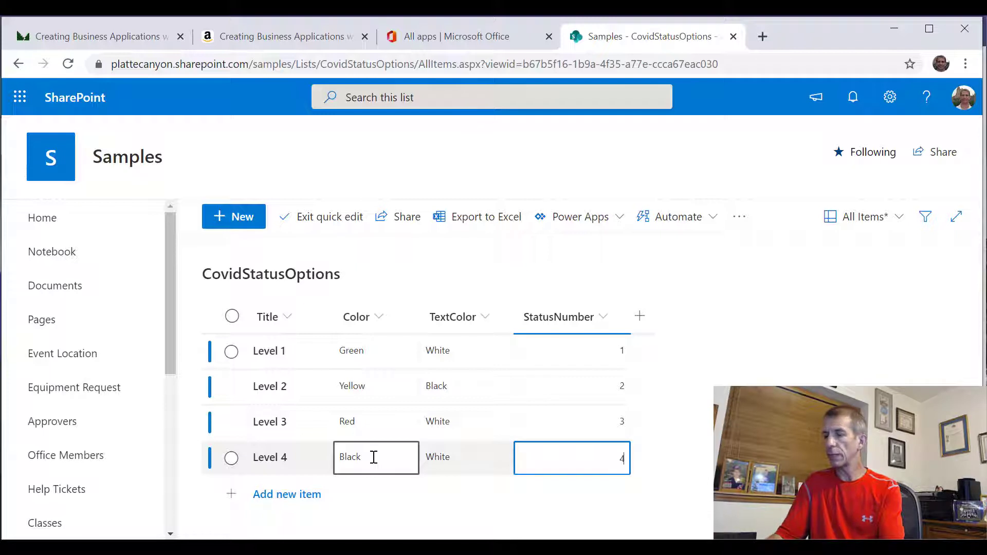
{"action": "key", "text": "Return"}
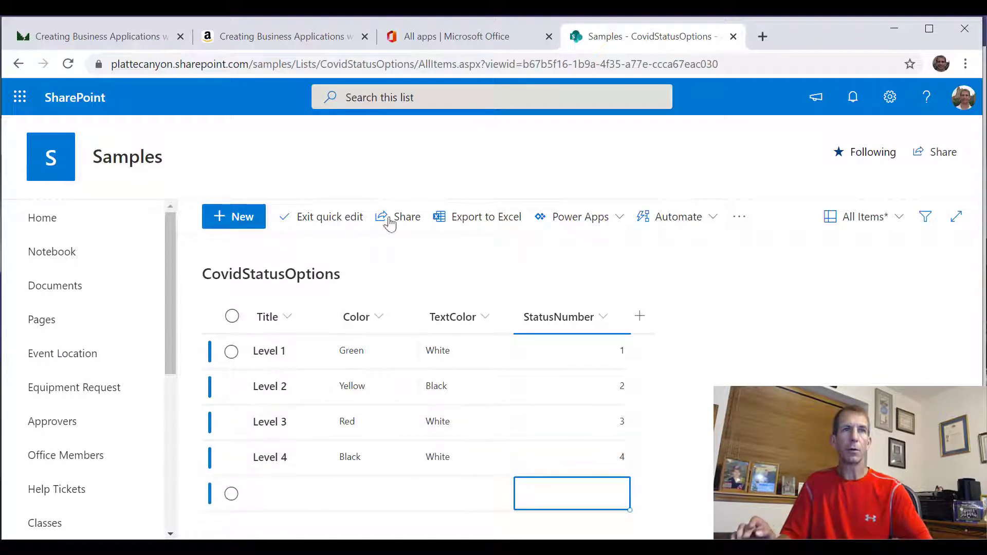
{"action": "left_click", "coordinate": [329, 216]}
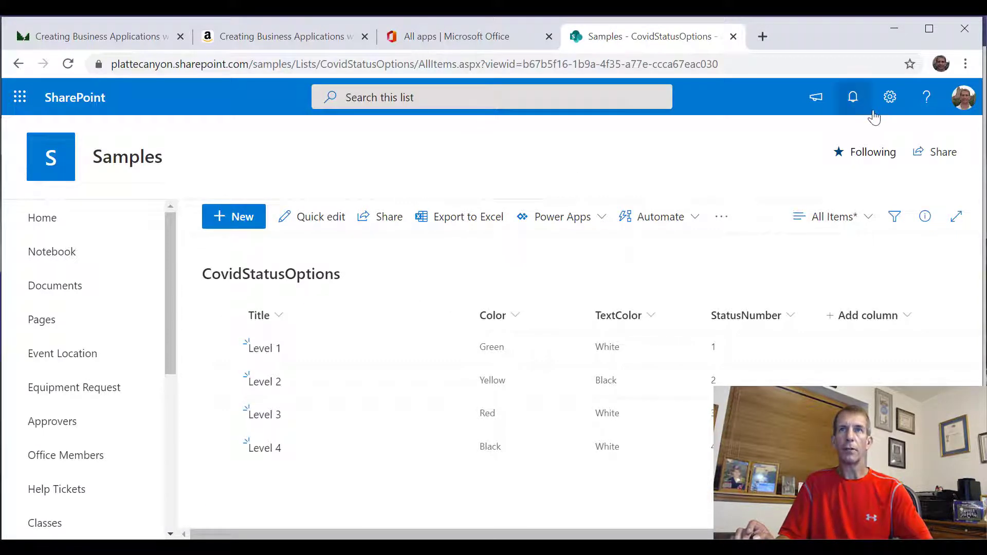
Add a custom list named CovidStatus to the Samples site
{"action": "left_click", "coordinate": [889, 98]}
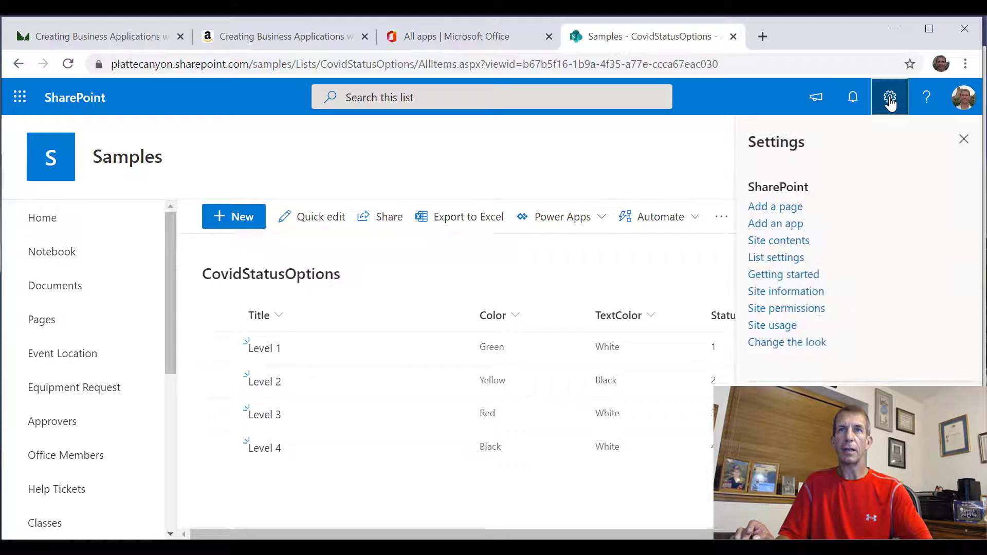
{"action": "left_click", "coordinate": [789, 230]}
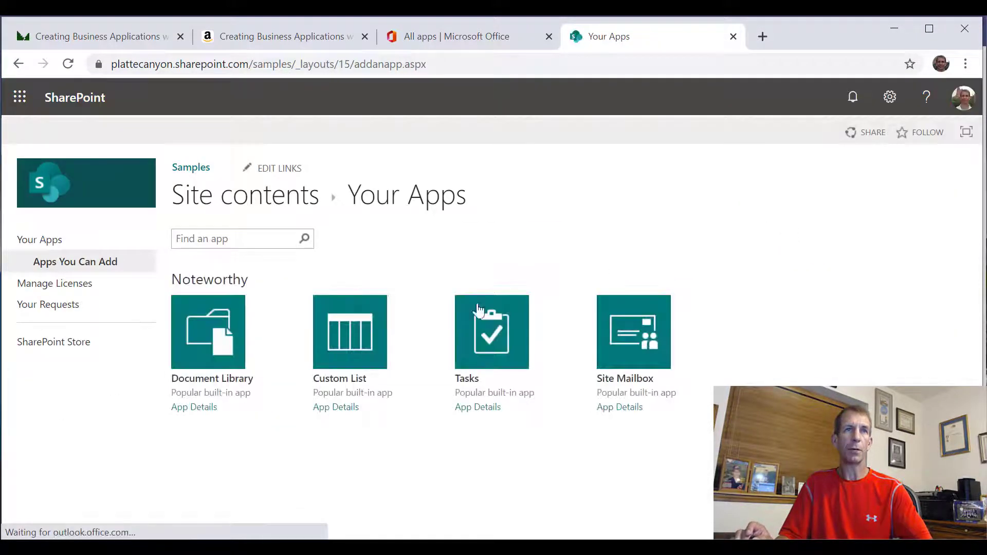
{"action": "left_click", "coordinate": [364, 360]}
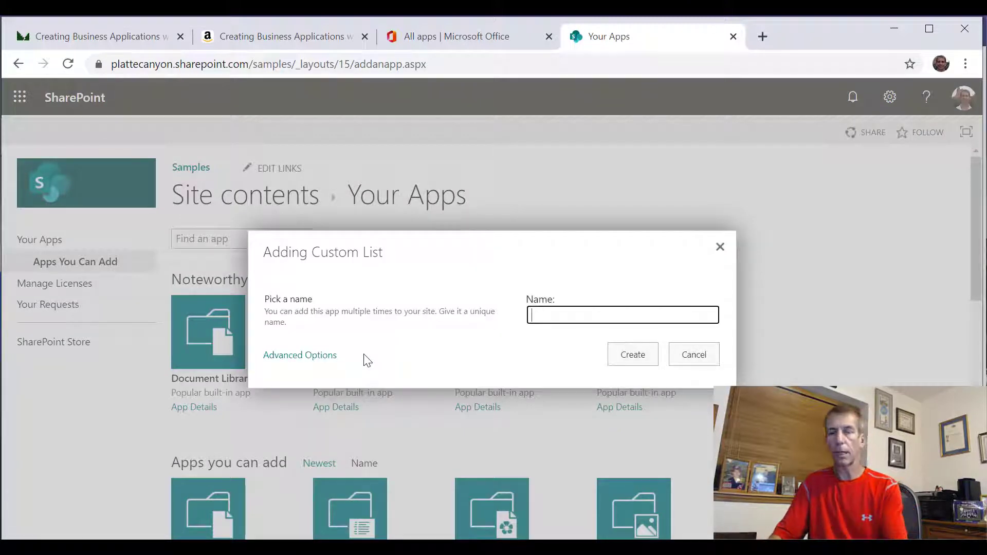
{"action": "type", "text": "C"}
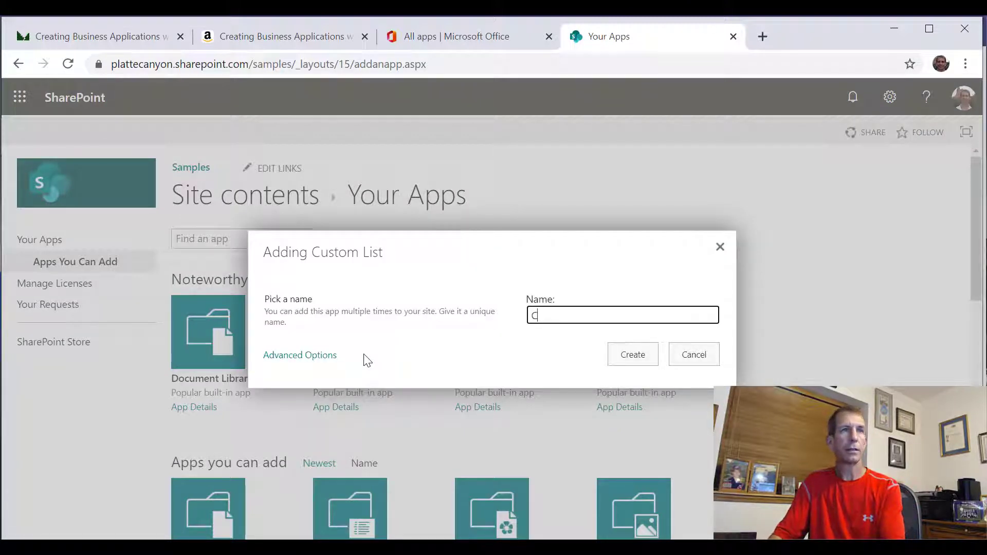
{"action": "type", "text": "ovidStat"}
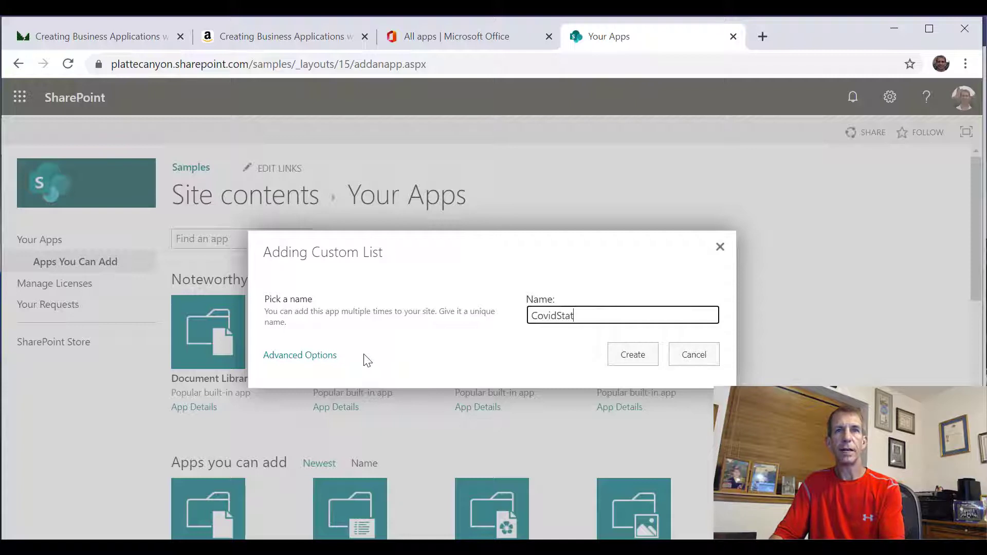
{"action": "type", "text": "us"}
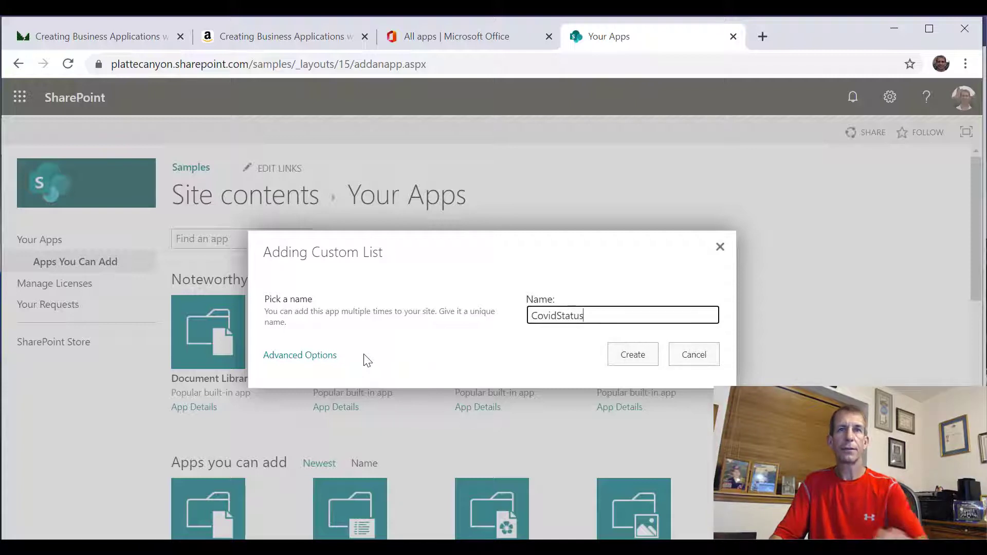
{"action": "left_click", "coordinate": [626, 356]}
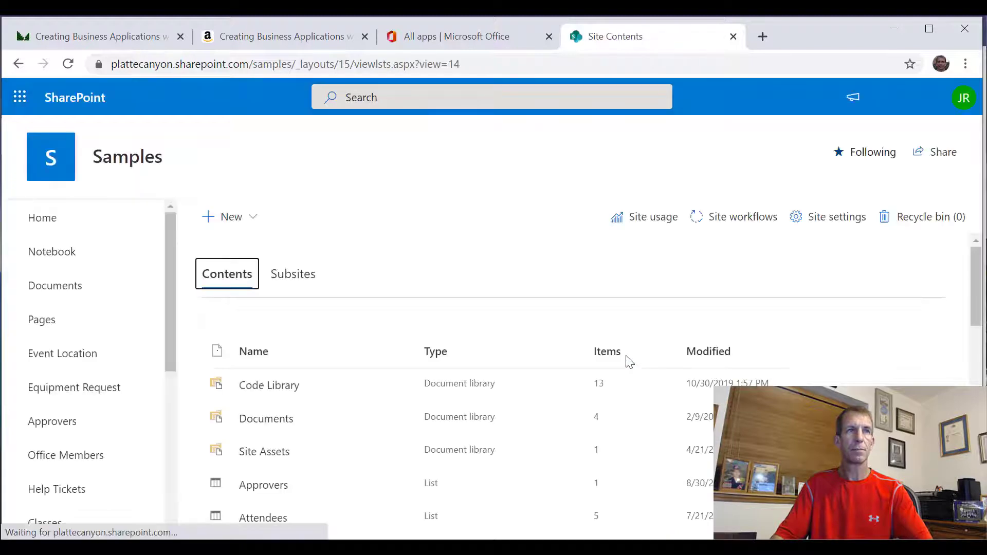
Open the settings of the CovidStatus list from the site contents
{"action": "scroll", "coordinate": [48, 441], "scroll_direction": "down", "scroll_amount": 6}
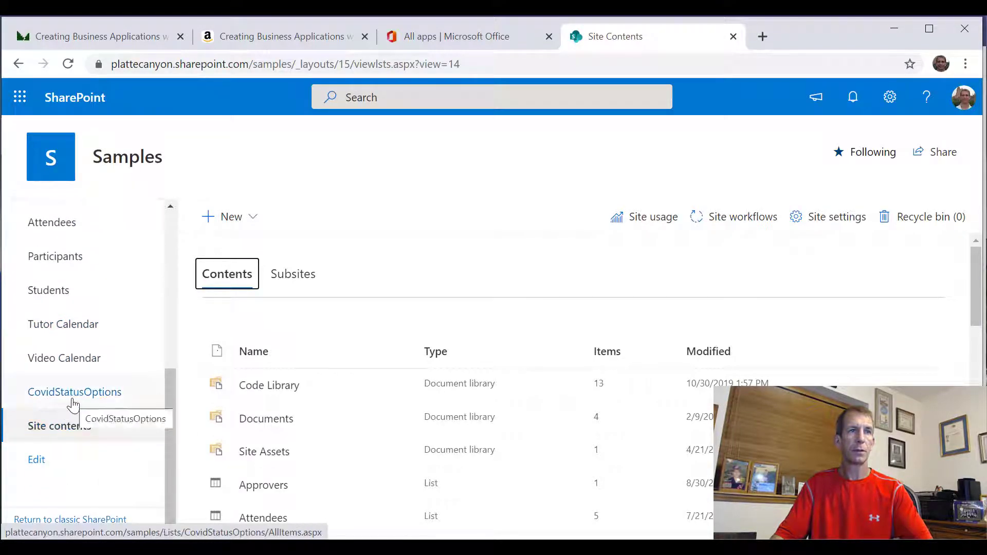
{"action": "scroll", "coordinate": [324, 418], "scroll_direction": "down", "scroll_amount": 5}
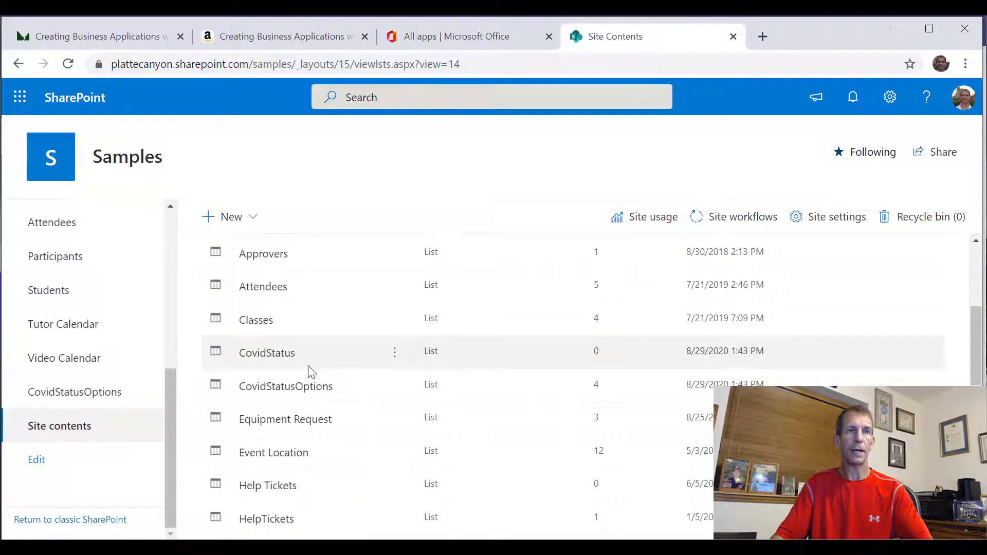
{"action": "left_click", "coordinate": [395, 353]}
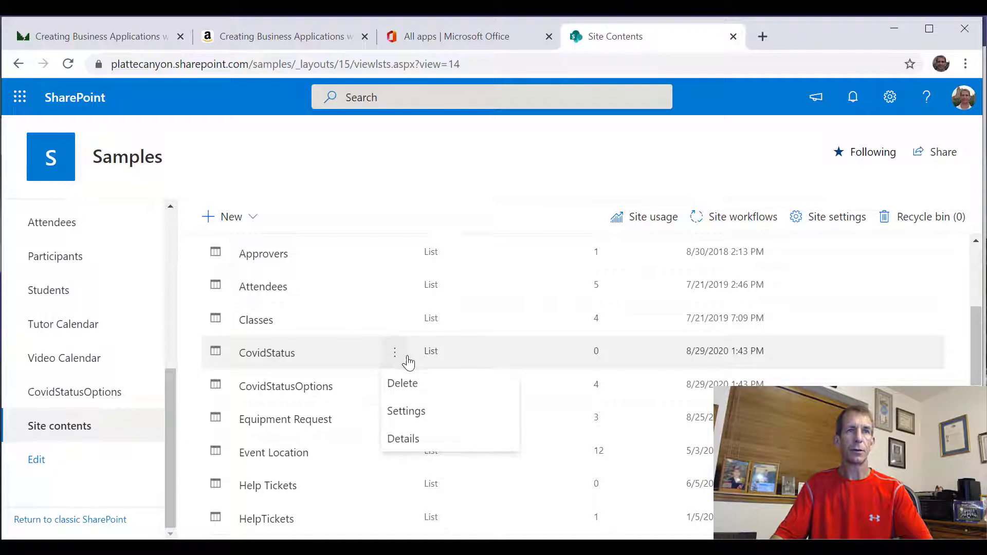
{"action": "left_click", "coordinate": [421, 412]}
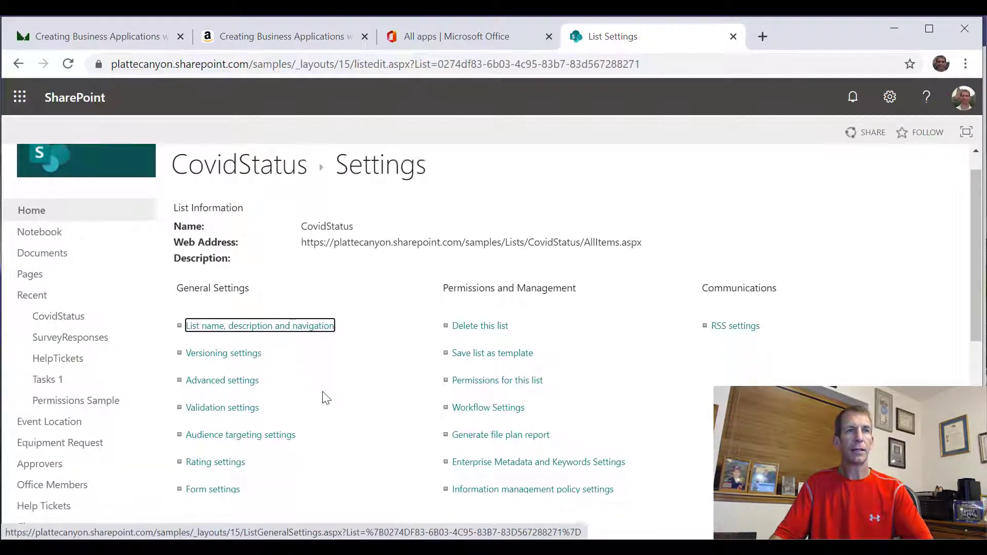
Start a new column named Status in the CovidStatus list and make its type Lookup
{"action": "scroll", "coordinate": [326, 398], "scroll_direction": "down", "scroll_amount": 1}
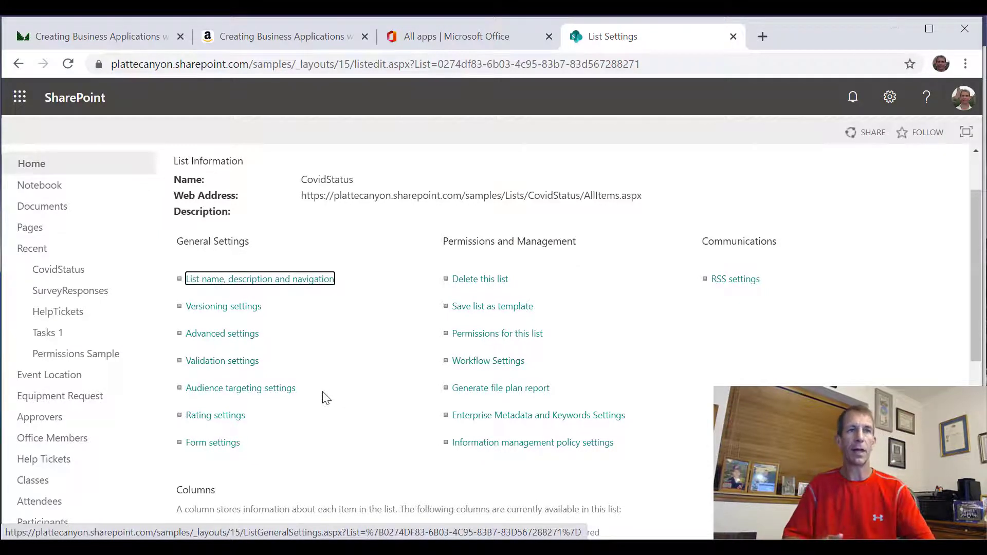
{"action": "scroll", "coordinate": [313, 416], "scroll_direction": "down", "scroll_amount": 5}
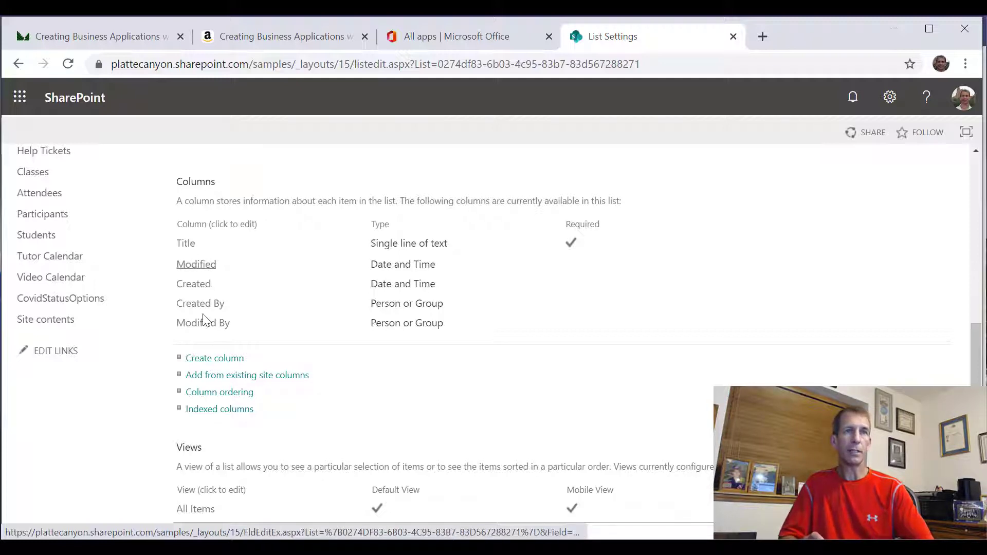
{"action": "left_click", "coordinate": [211, 366]}
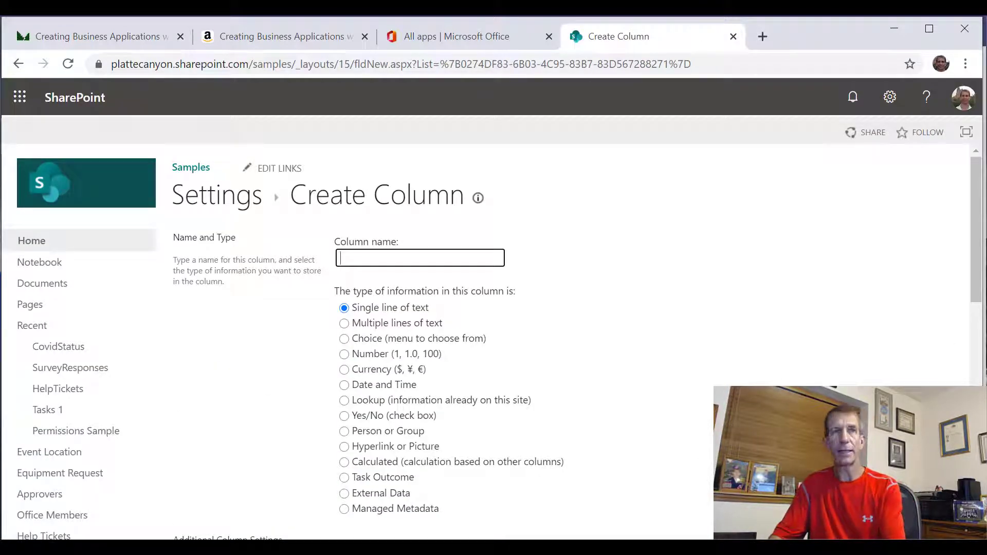
{"action": "type", "text": "Status"}
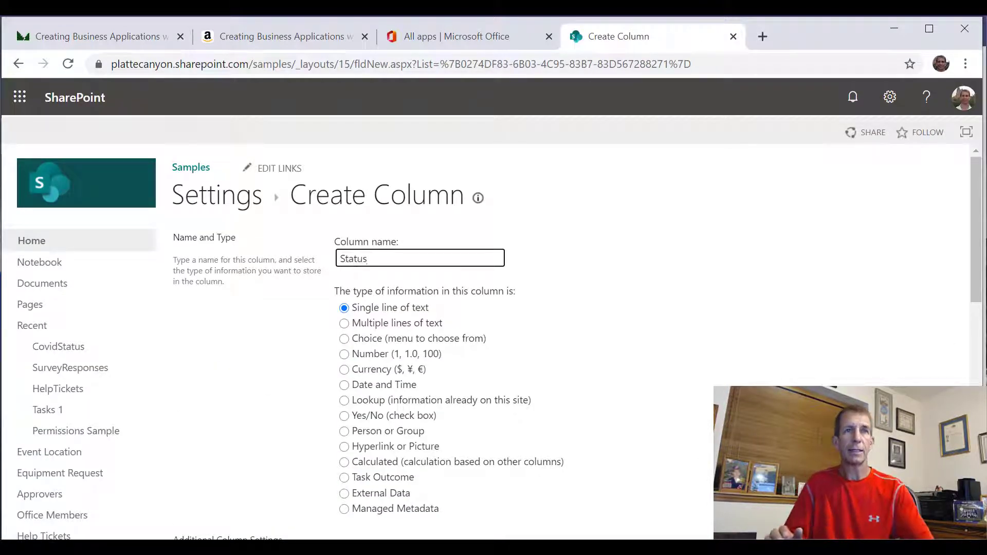
{"action": "left_click", "coordinate": [480, 401]}
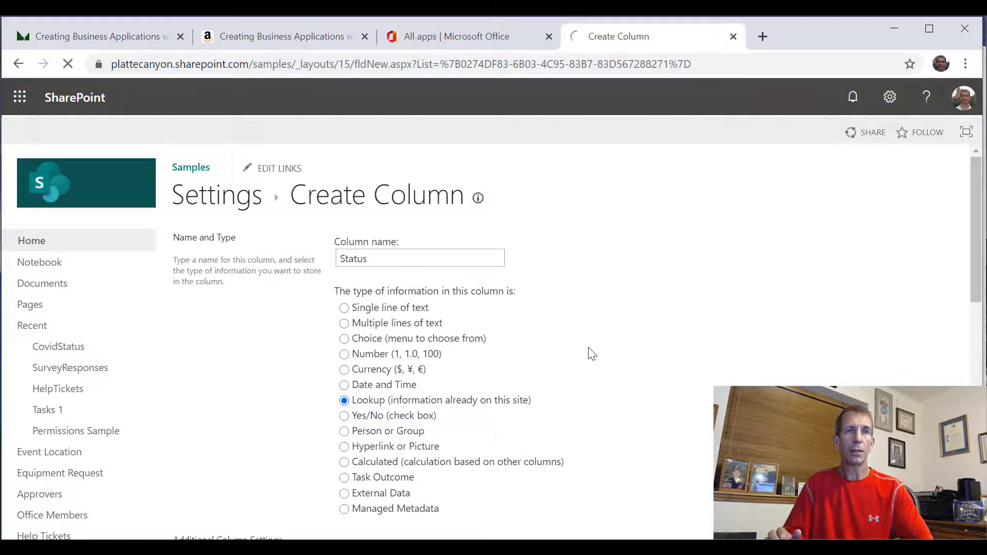
Set the Status lookup to get its information from the CovidStatusOptions list
{"action": "scroll", "coordinate": [586, 351], "scroll_direction": "down", "scroll_amount": 5}
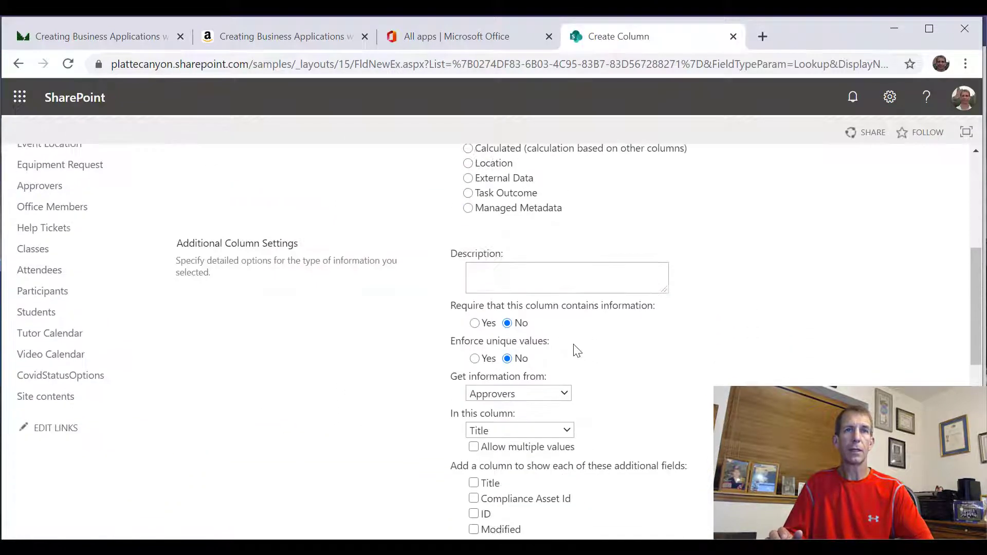
{"action": "left_click", "coordinate": [566, 395]}
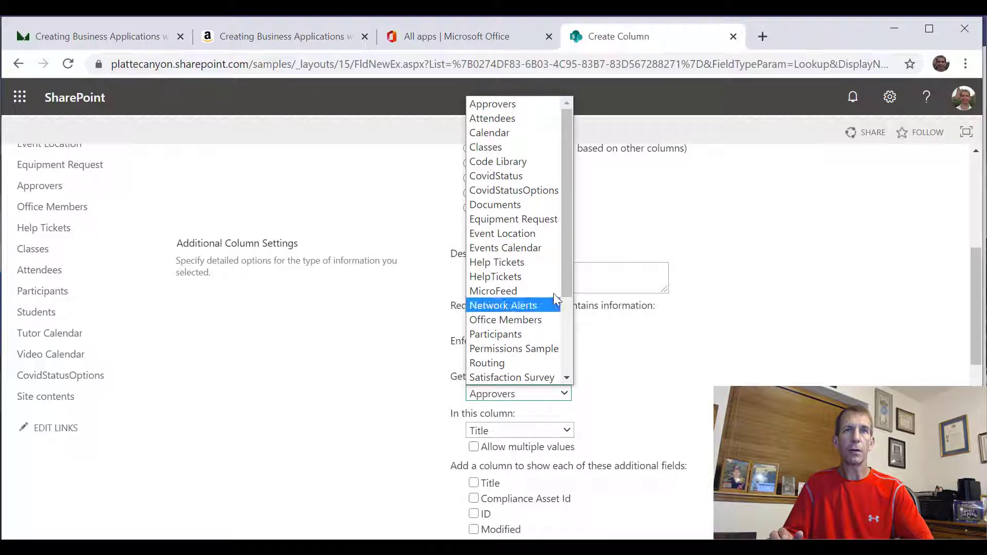
{"action": "left_click", "coordinate": [523, 189]}
{"action": "scroll", "coordinate": [679, 417], "scroll_direction": "down", "scroll_amount": 3}
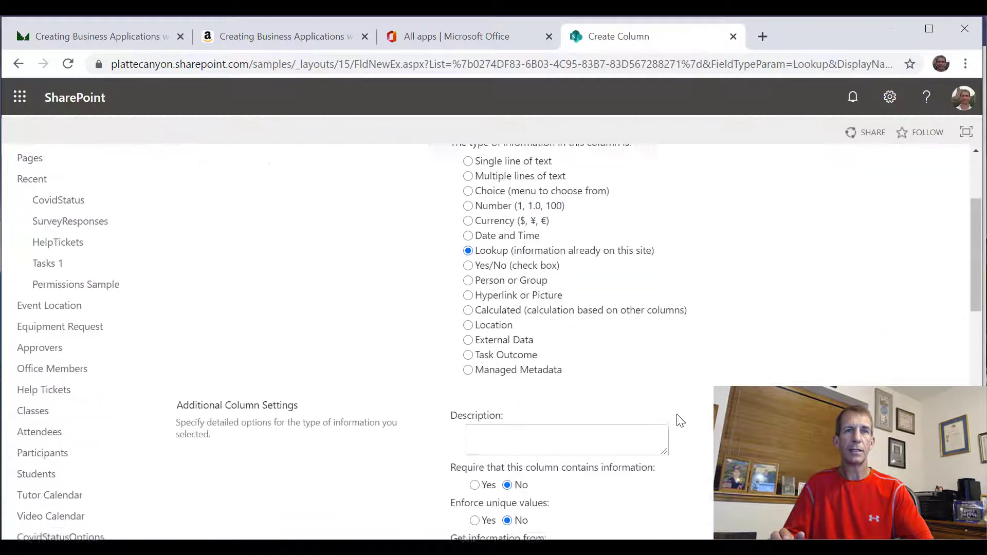
{"action": "scroll", "coordinate": [678, 415], "scroll_direction": "up", "scroll_amount": 1}
{"action": "scroll", "coordinate": [678, 415], "scroll_direction": "down", "scroll_amount": 4}
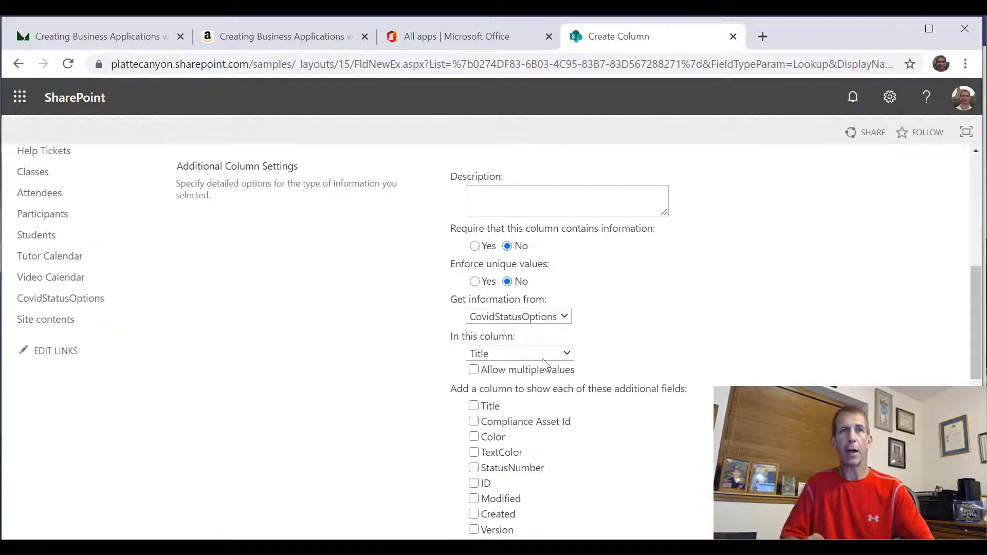
Include the additional fields Color, TextColor and ID with the Status lookup, and create the column
{"action": "scroll", "coordinate": [511, 427], "scroll_direction": "down", "scroll_amount": 3}
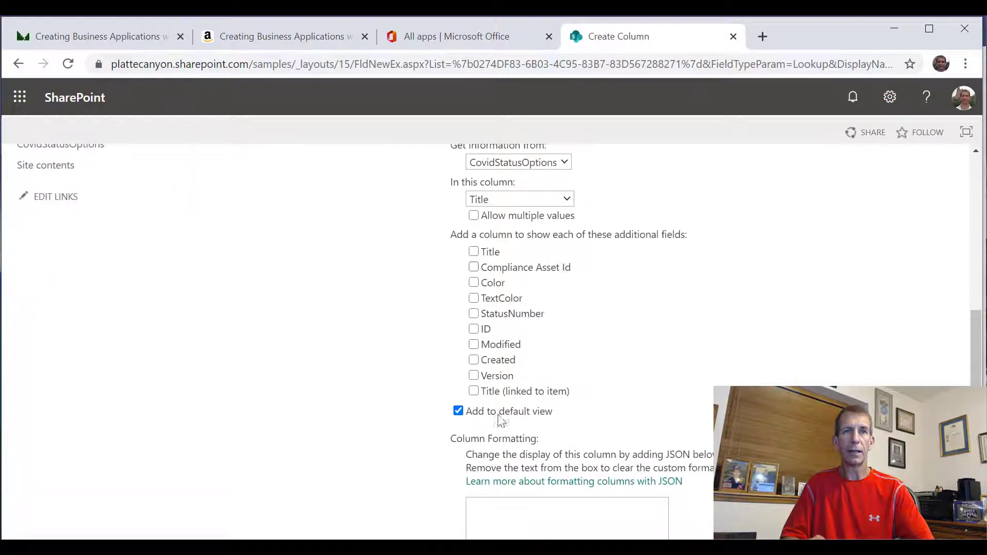
{"action": "left_click", "coordinate": [473, 282]}
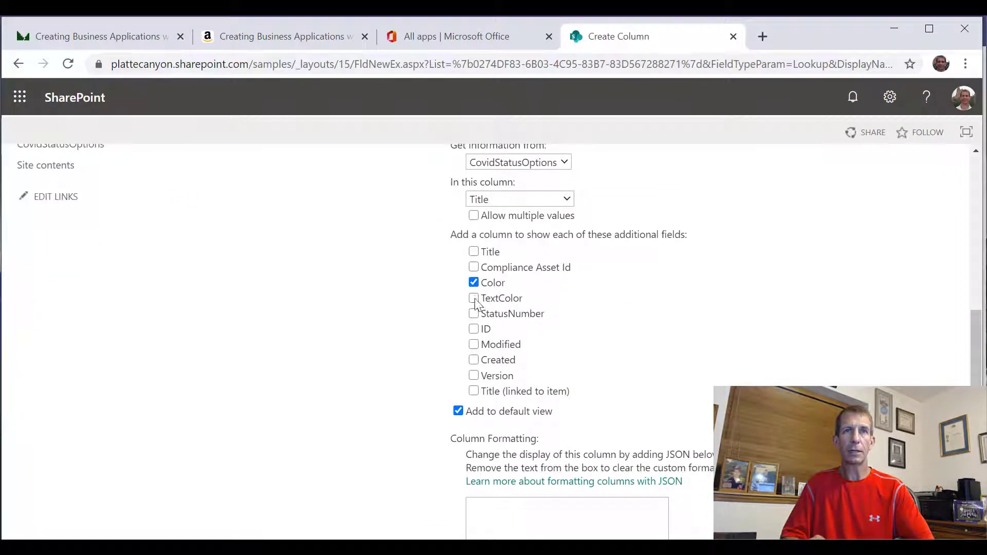
{"action": "left_click", "coordinate": [474, 298]}
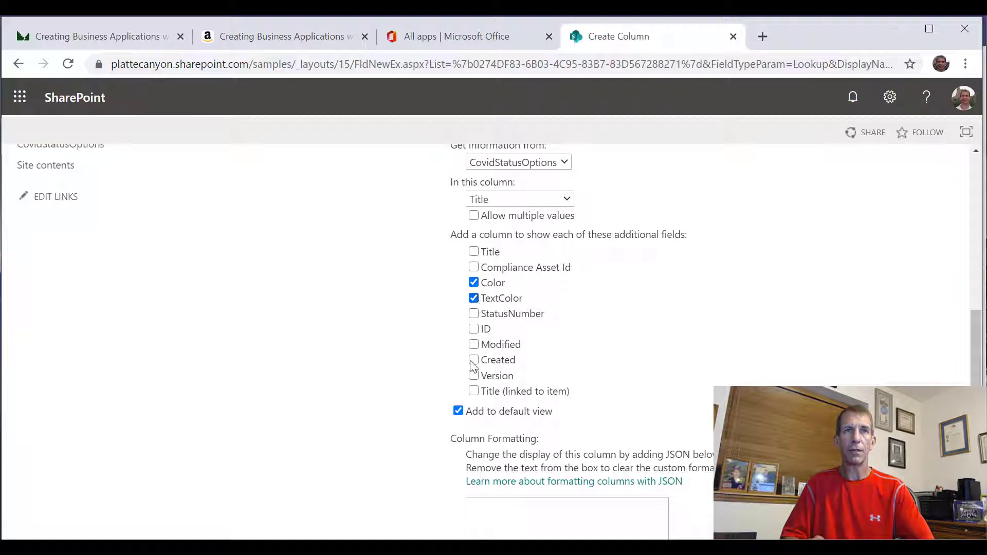
{"action": "left_click", "coordinate": [475, 332]}
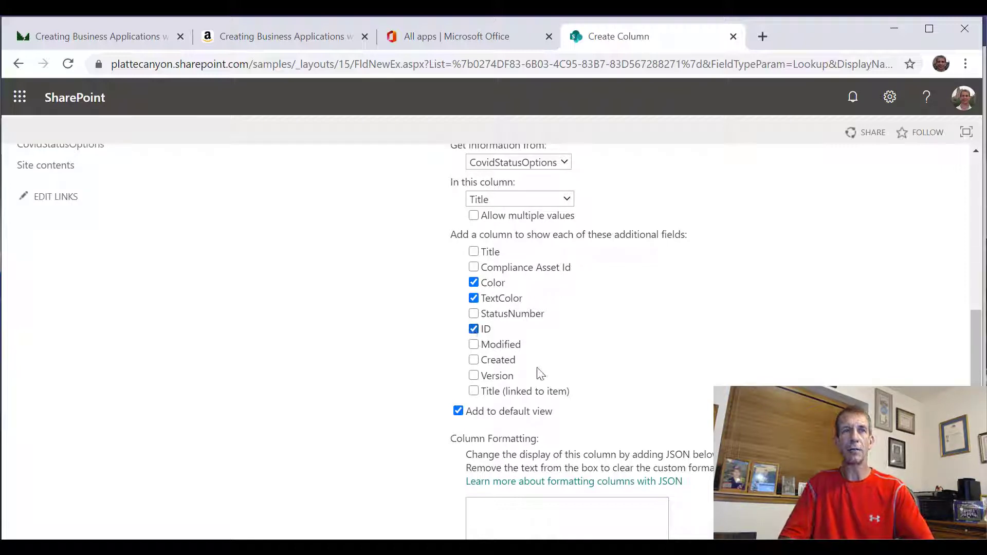
{"action": "scroll", "coordinate": [537, 373], "scroll_direction": "down", "scroll_amount": 6}
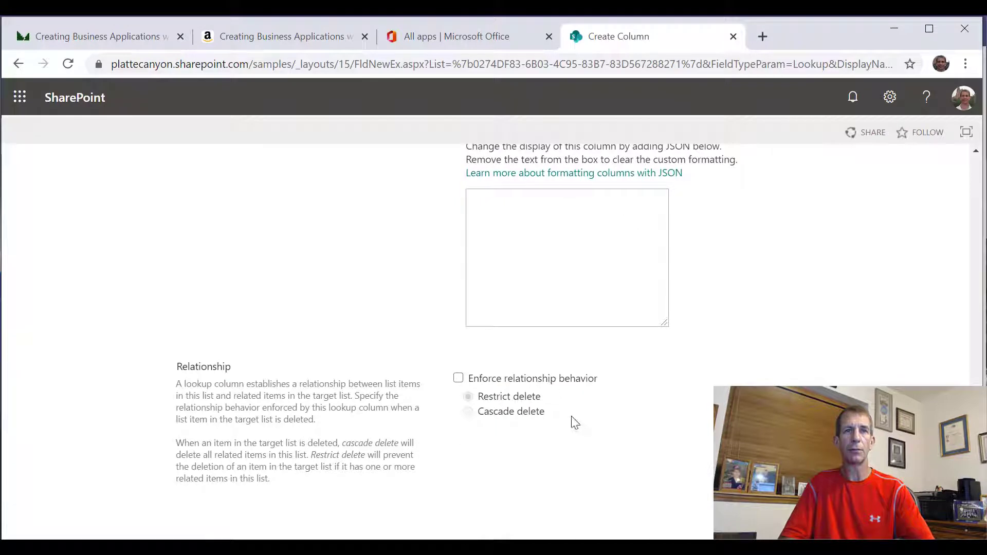
{"action": "scroll", "coordinate": [575, 422], "scroll_direction": "down", "scroll_amount": 1}
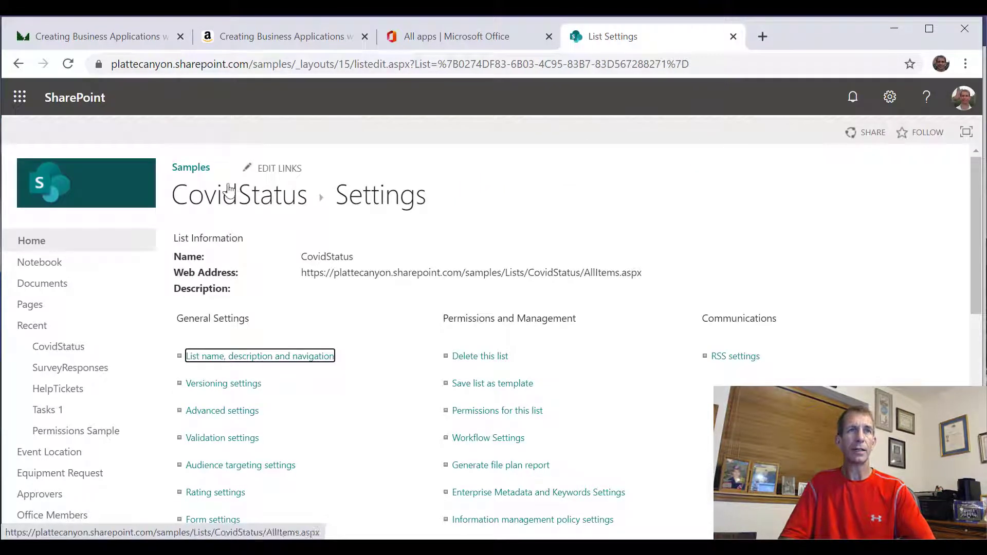
Open the CovidStatus list in quick edit and add an item titled Current Status with Status Level 1
{"action": "left_click", "coordinate": [255, 207]}
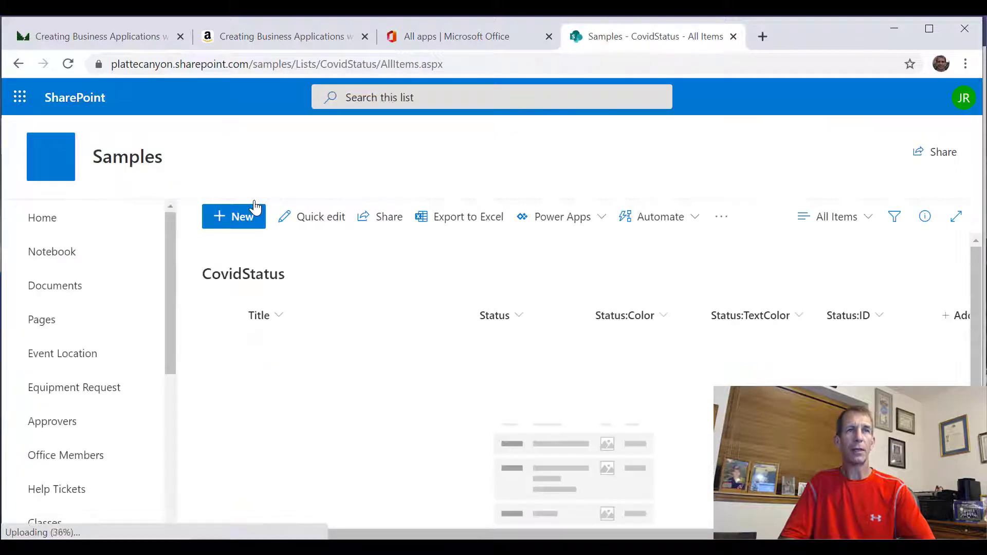
{"action": "left_click", "coordinate": [316, 227]}
{"action": "left_click", "coordinate": [294, 365]}
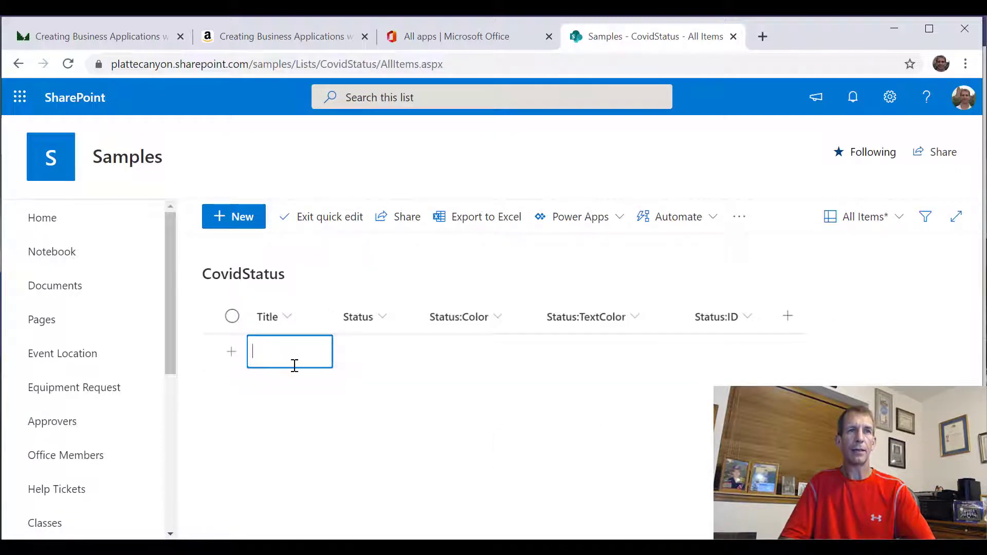
{"action": "type", "text": "Cu"}
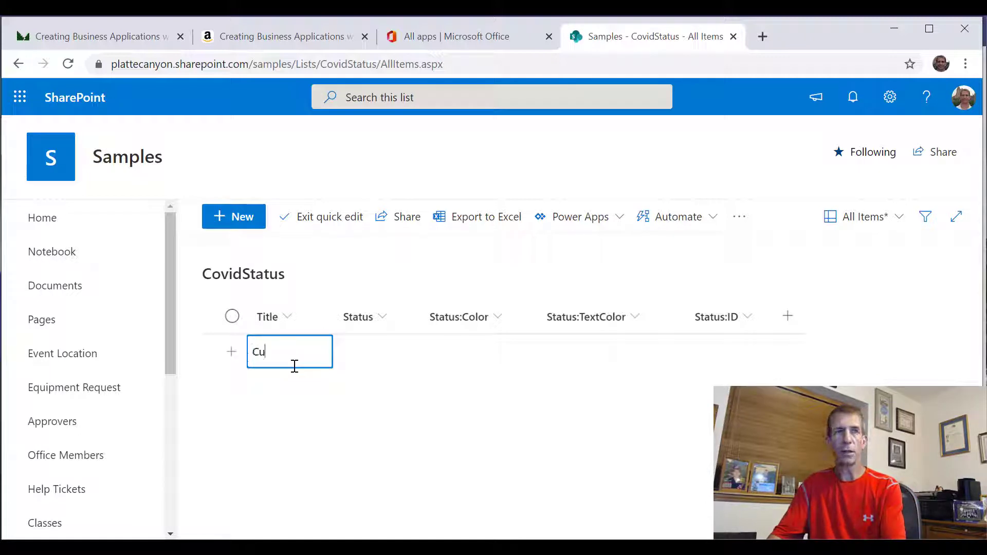
{"action": "type", "text": "rrent Status"}
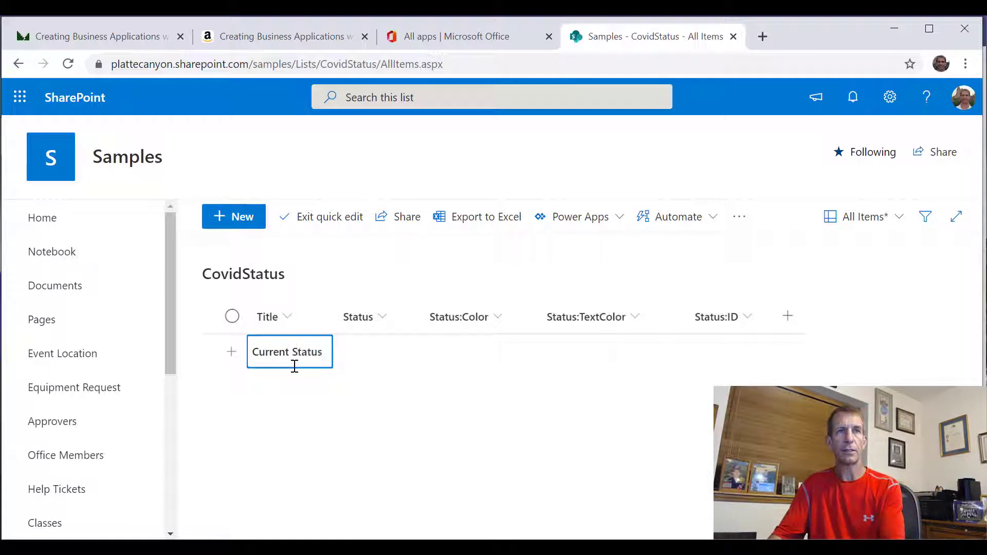
{"action": "key", "text": "Tab"}
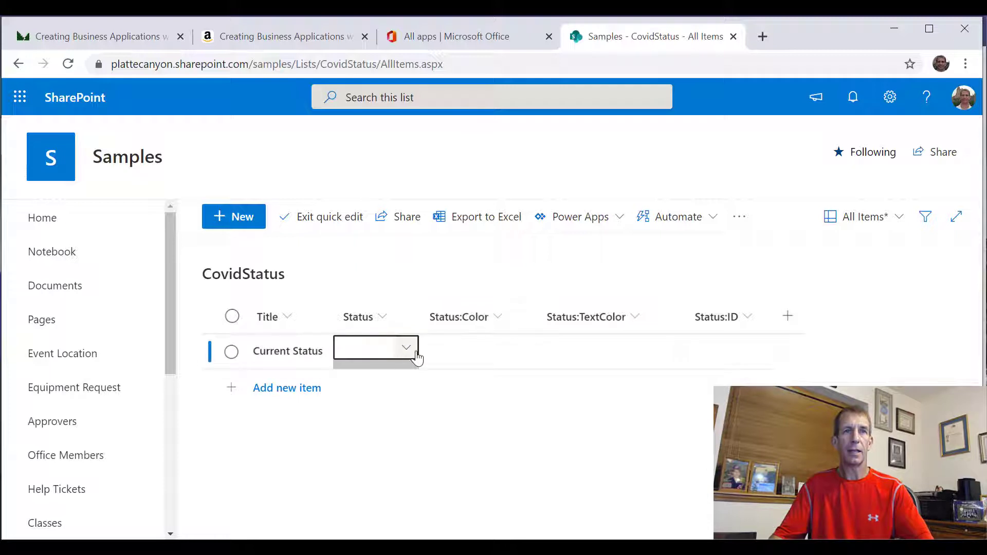
{"action": "left_click", "coordinate": [412, 351]}
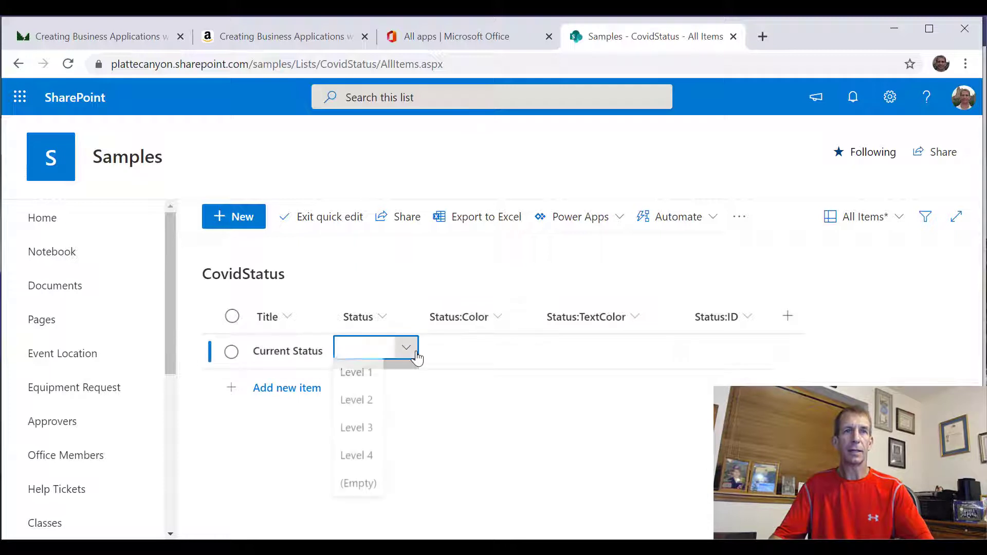
{"action": "left_click", "coordinate": [366, 382]}
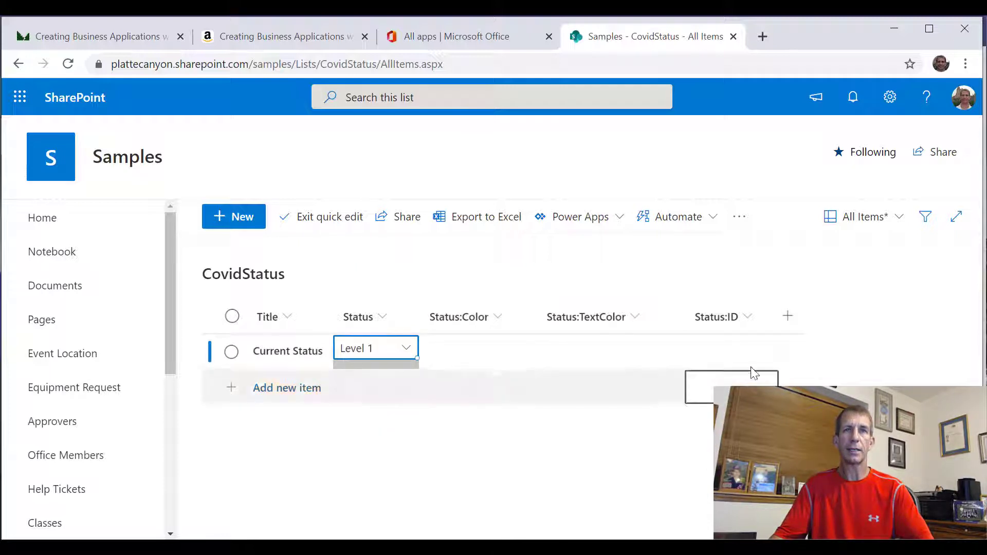
{"action": "left_click", "coordinate": [637, 406]}
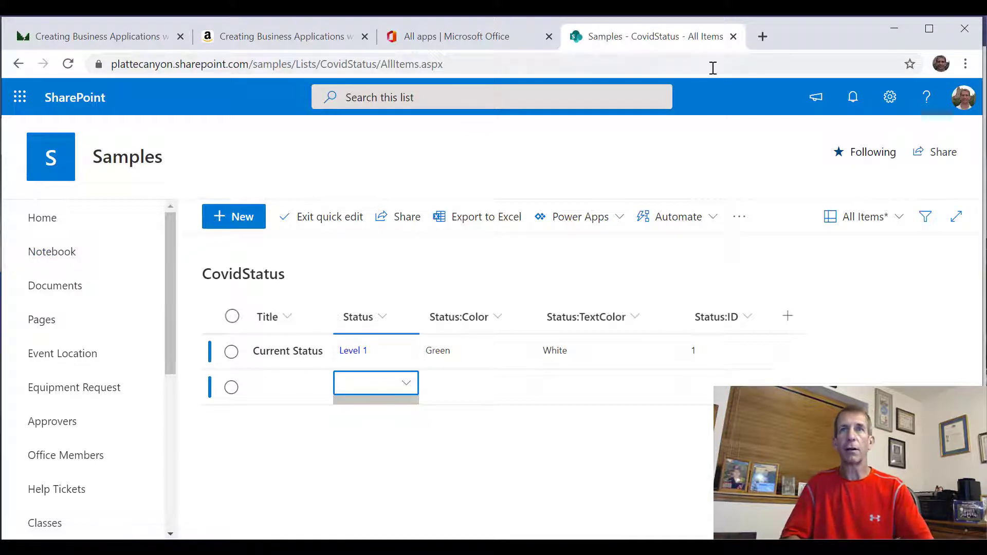
Add a custom list named CovidMitigationSteps to the Samples site
{"action": "left_click", "coordinate": [889, 100]}
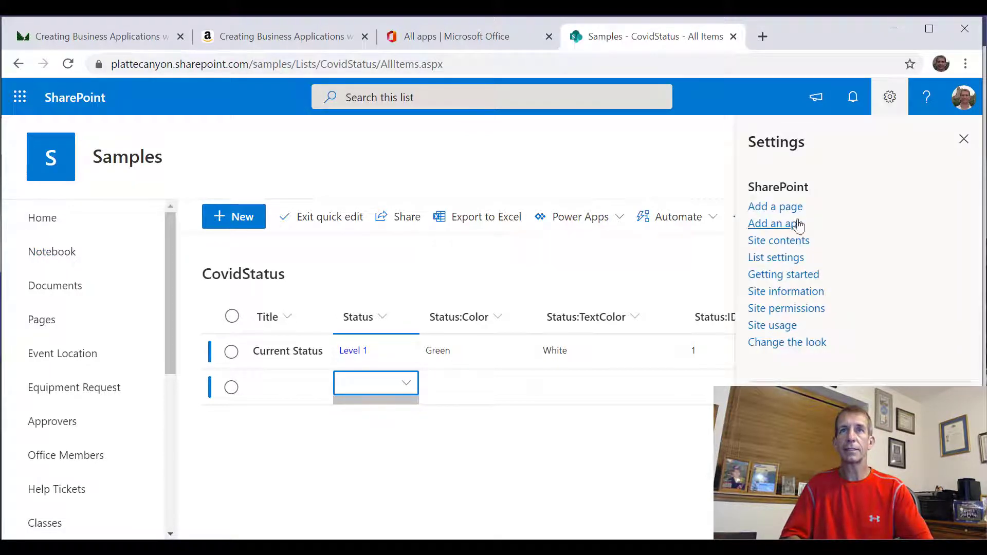
{"action": "left_click", "coordinate": [796, 225]}
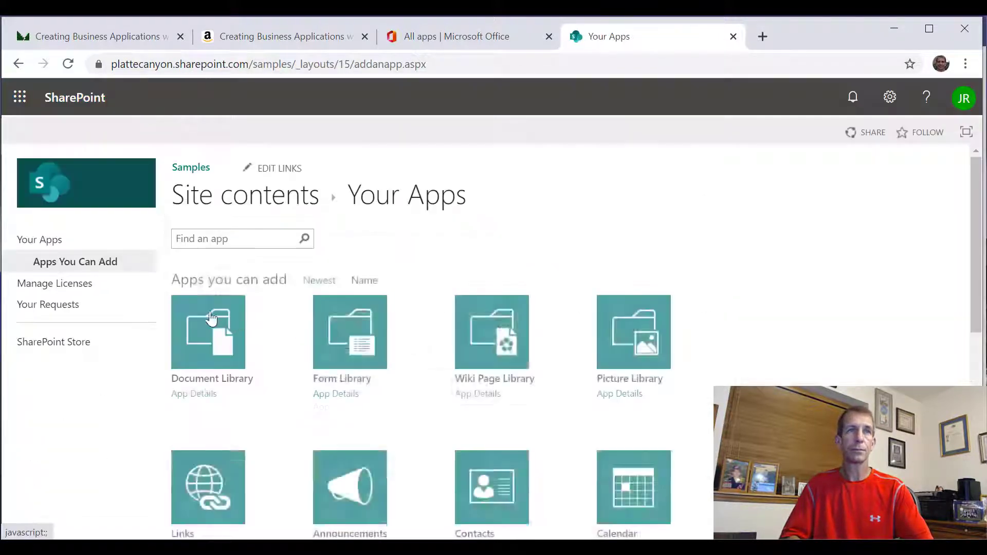
{"action": "left_click", "coordinate": [367, 356]}
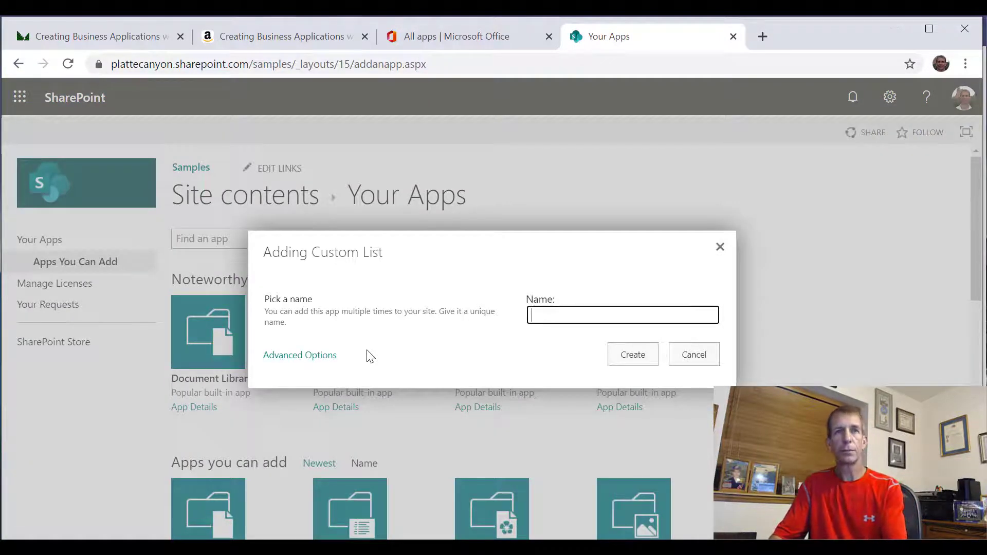
{"action": "type", "text": "Covide"}
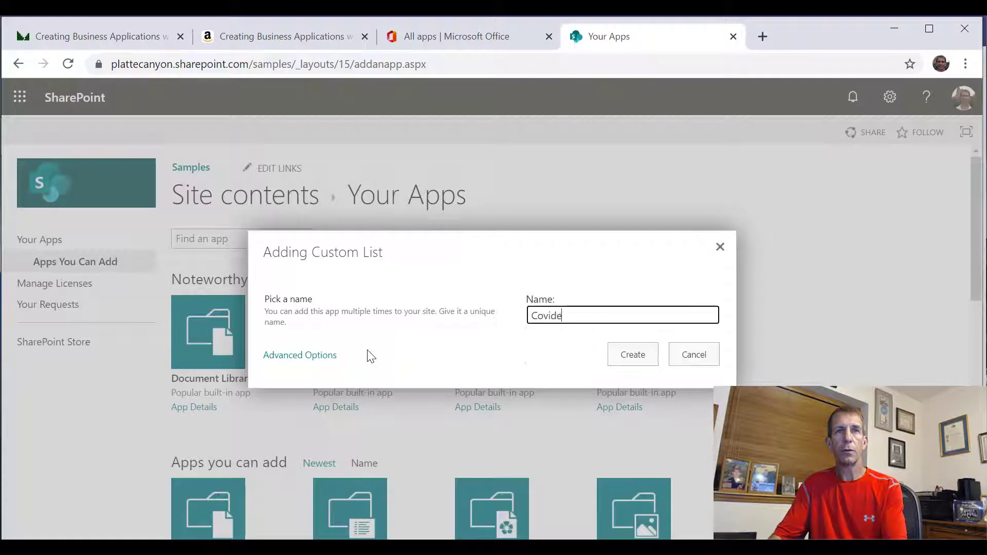
{"action": "key", "text": "BackSpace"}
{"action": "key", "text": "BackSpace"}
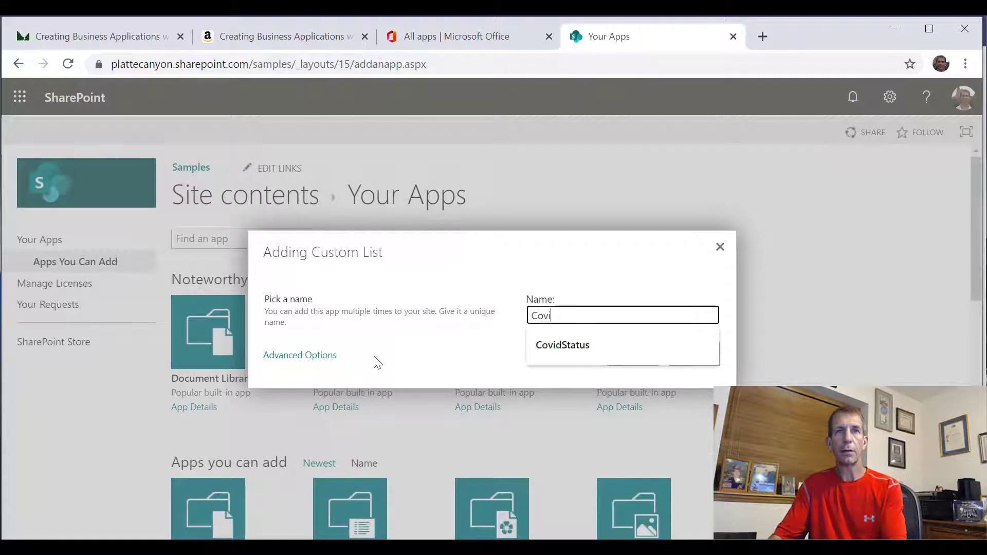
{"action": "type", "text": "dMitigatio"}
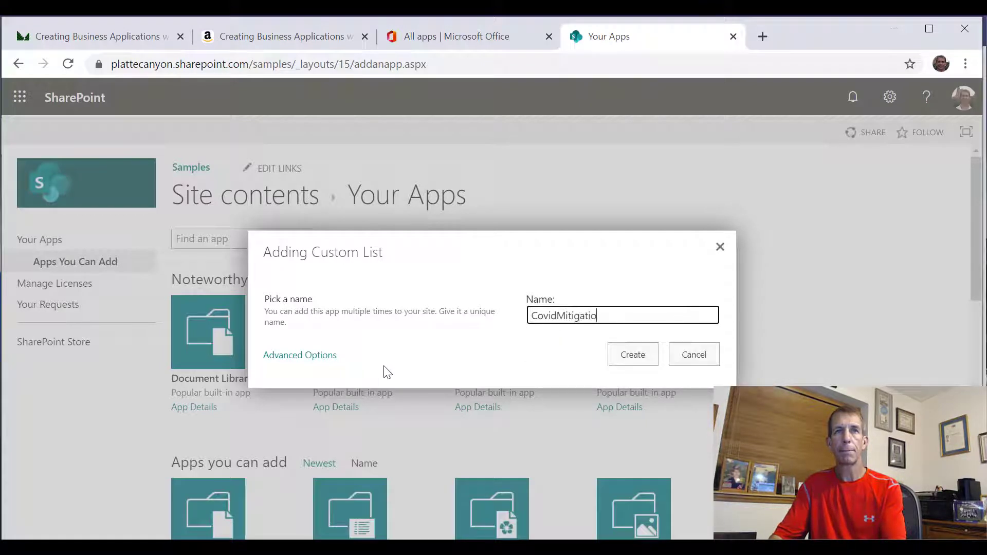
{"action": "type", "text": "nSteps"}
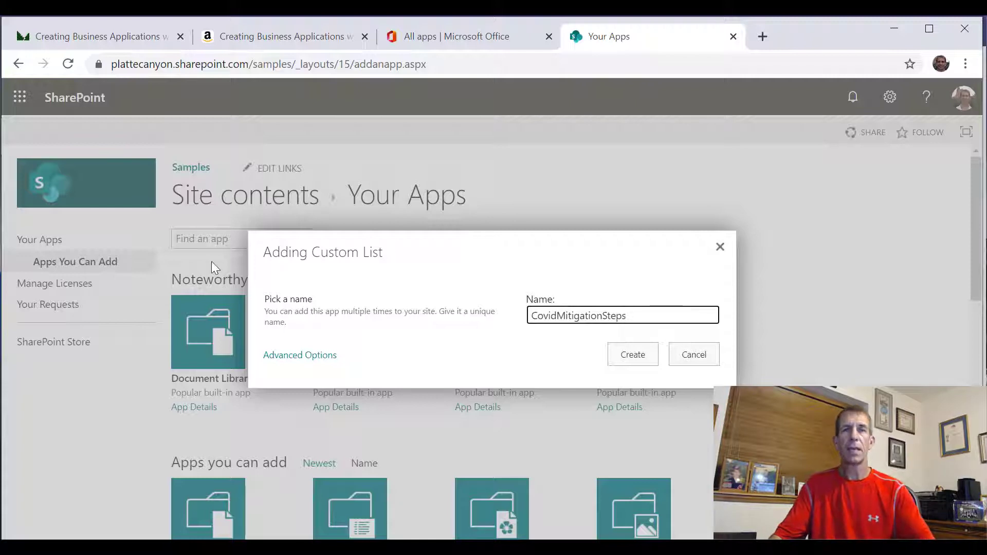
{"action": "left_click", "coordinate": [643, 363]}
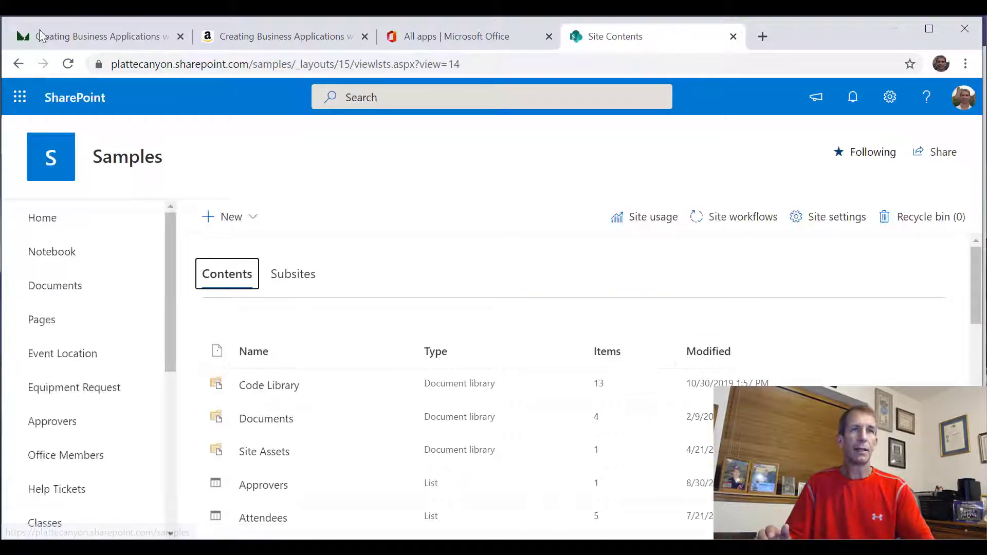
Open the settings of the CovidMitigationSteps list from the site contents
{"action": "scroll", "coordinate": [319, 249], "scroll_direction": "down", "scroll_amount": 4}
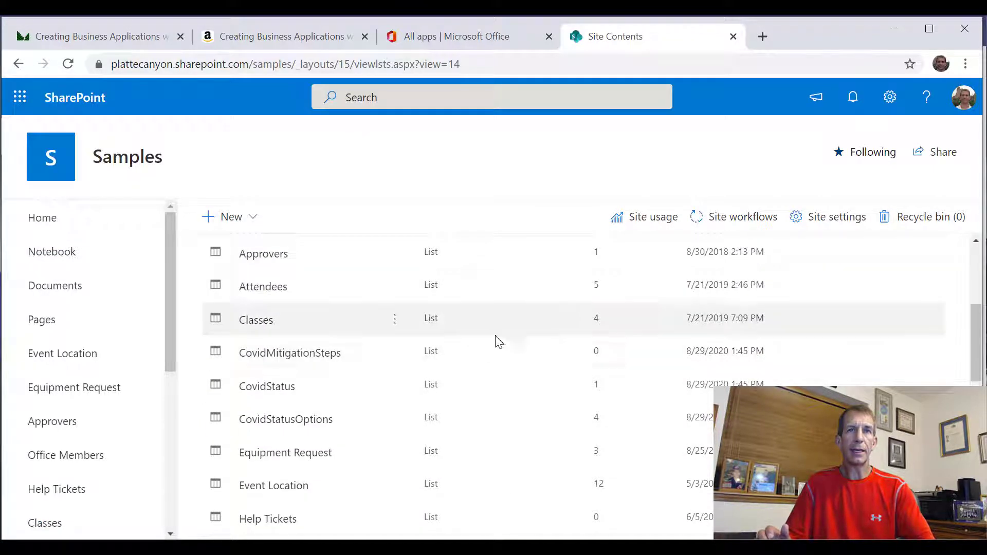
{"action": "left_click", "coordinate": [393, 355]}
{"action": "left_click", "coordinate": [413, 412]}
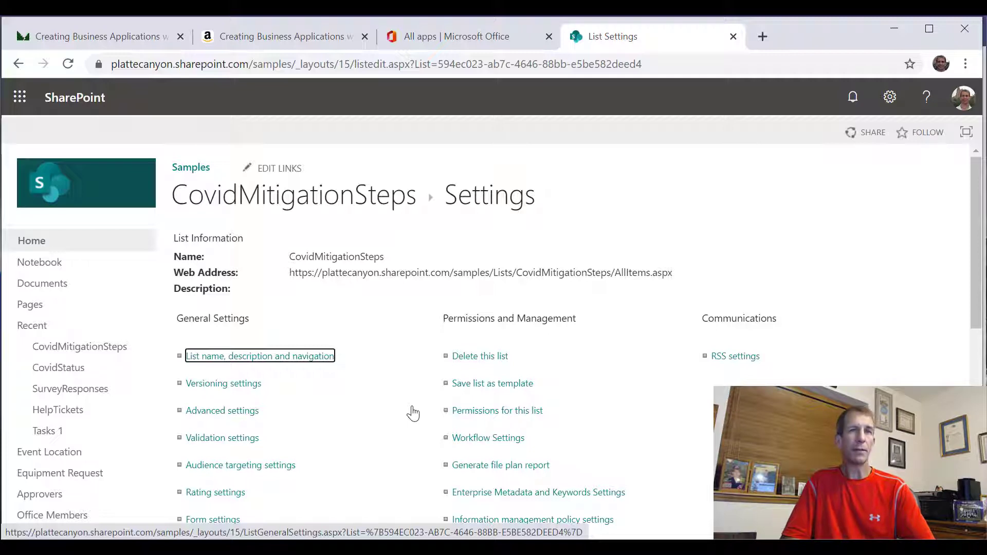
Start a new lookup column named Status in the CovidMitigationSteps list that gets its information from CovidStatusOptions
{"action": "scroll", "coordinate": [409, 400], "scroll_direction": "down", "scroll_amount": 5}
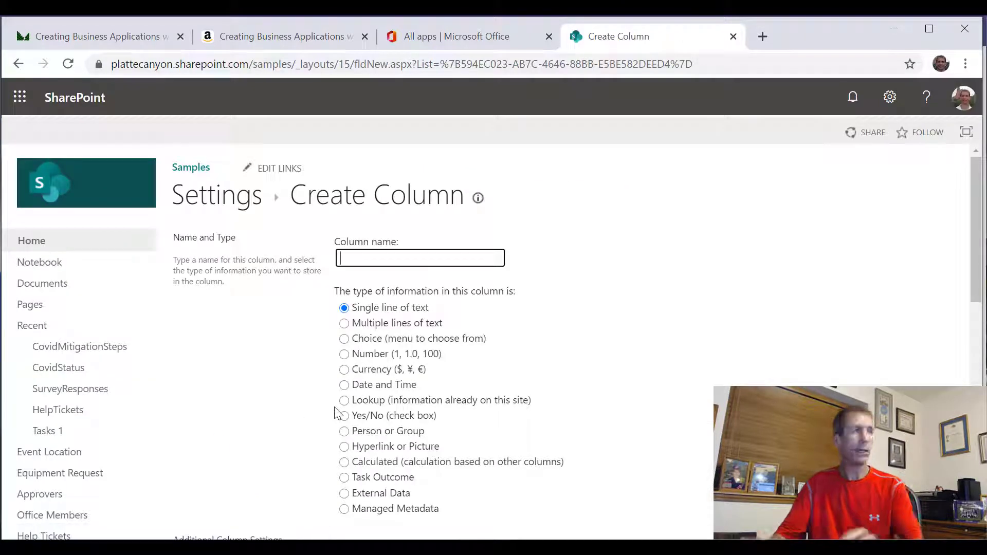
{"action": "type", "text": "S"}
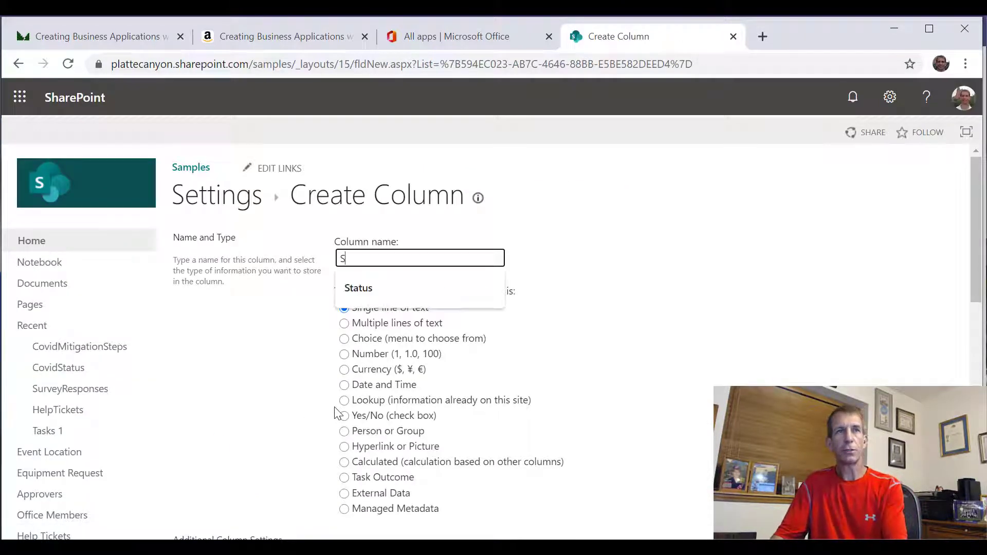
{"action": "type", "text": "tatus"}
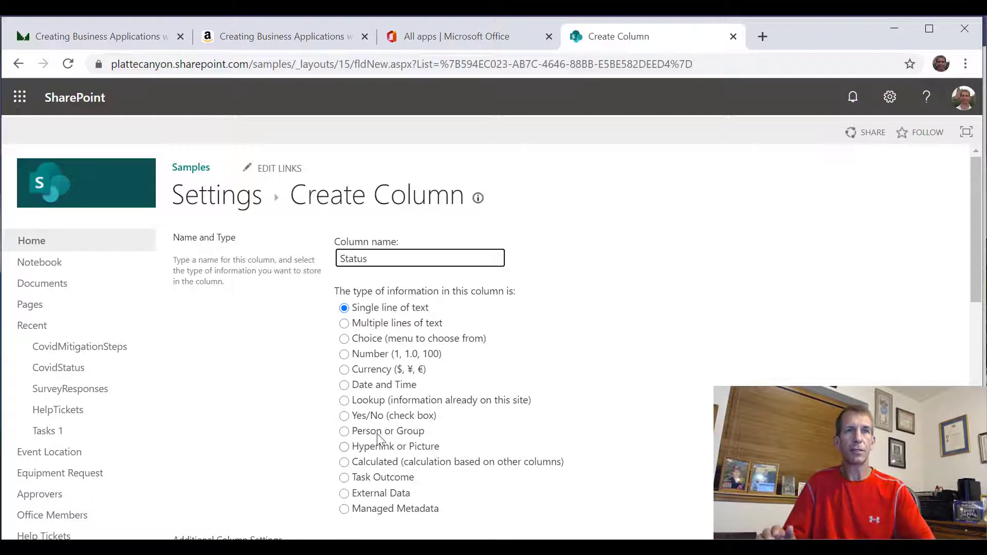
{"action": "left_click", "coordinate": [409, 401]}
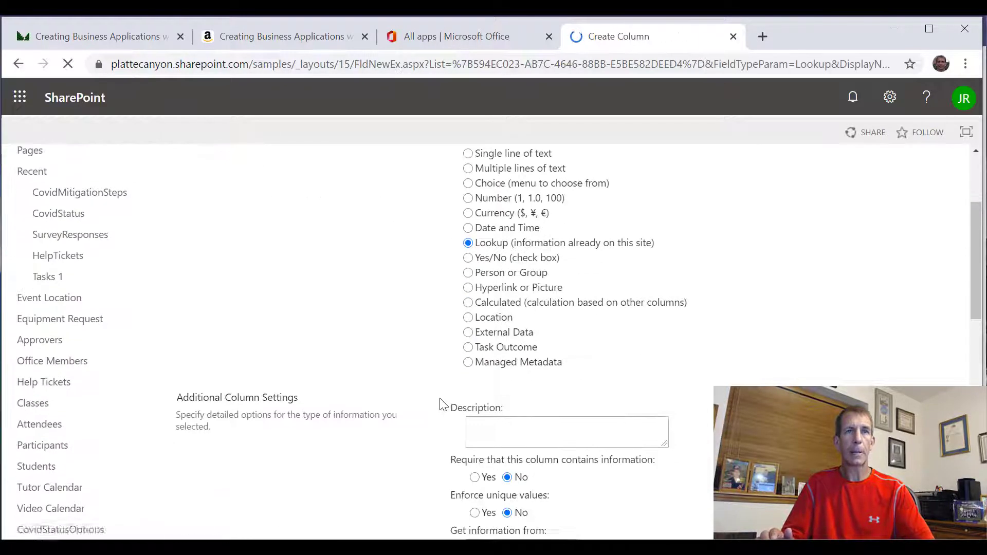
{"action": "scroll", "coordinate": [453, 404], "scroll_direction": "down", "scroll_amount": 5}
{"action": "left_click", "coordinate": [523, 317]}
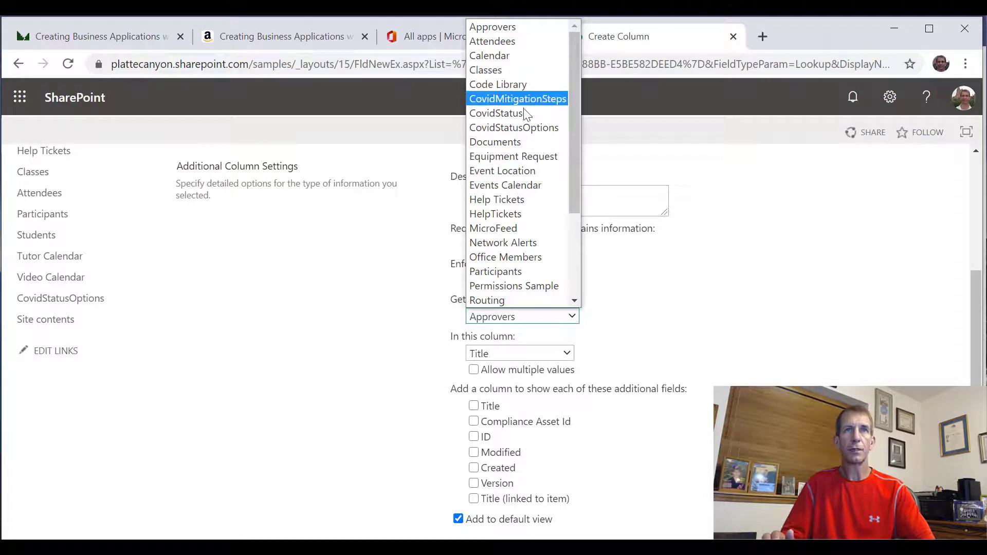
{"action": "left_click", "coordinate": [526, 127]}
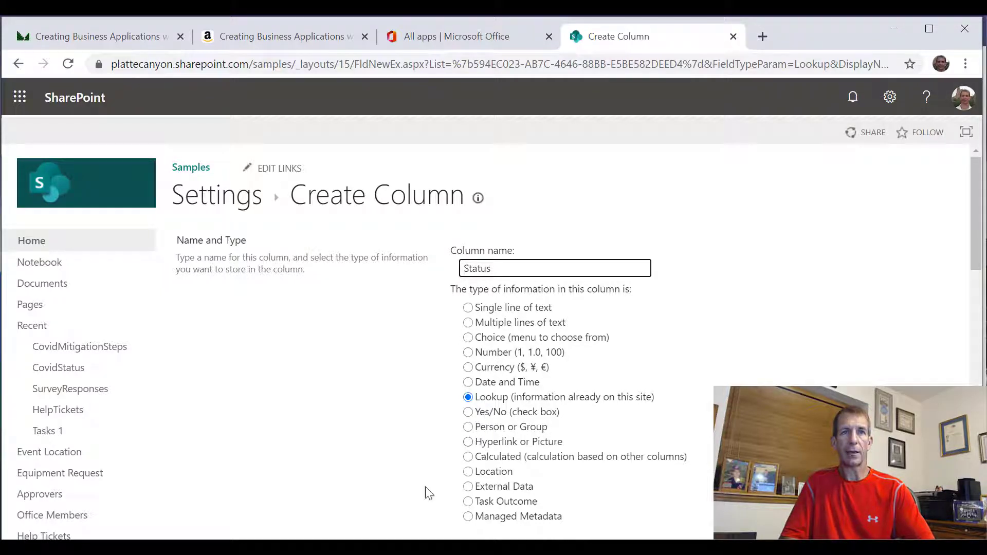
Include the additional field ID with the Status lookup, and create the column
{"action": "scroll", "coordinate": [476, 443], "scroll_direction": "down", "scroll_amount": 6}
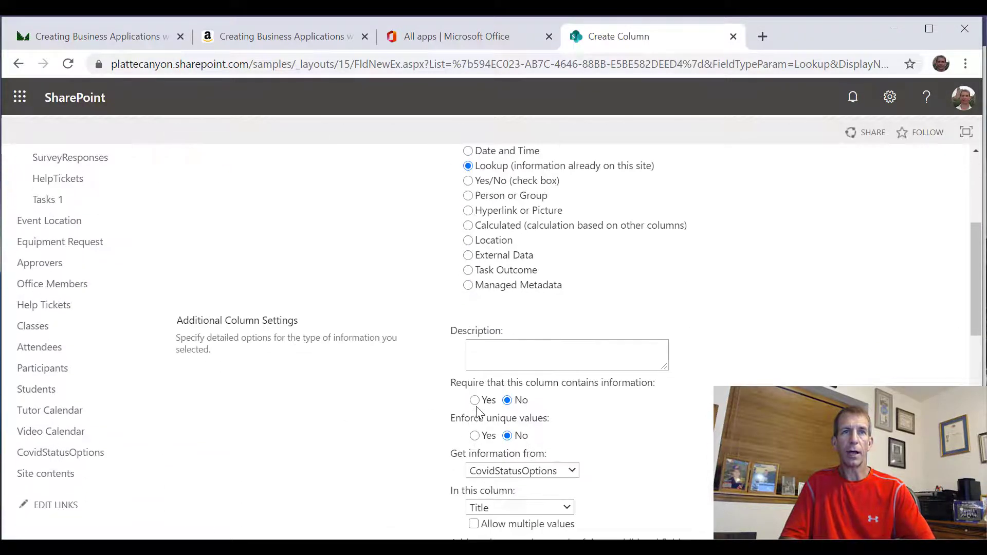
{"action": "scroll", "coordinate": [508, 485], "scroll_direction": "down", "scroll_amount": 2}
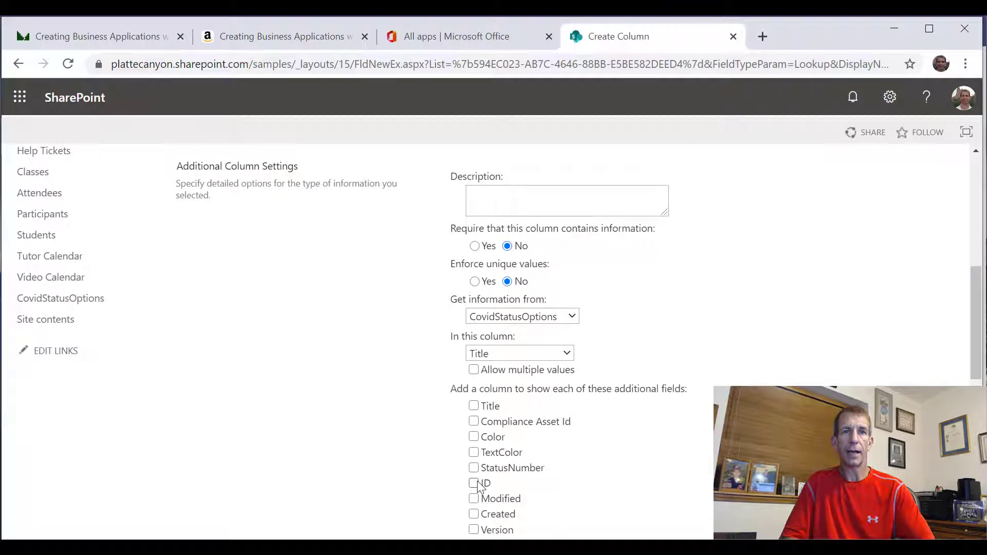
{"action": "scroll", "coordinate": [566, 334], "scroll_direction": "down", "scroll_amount": 6}
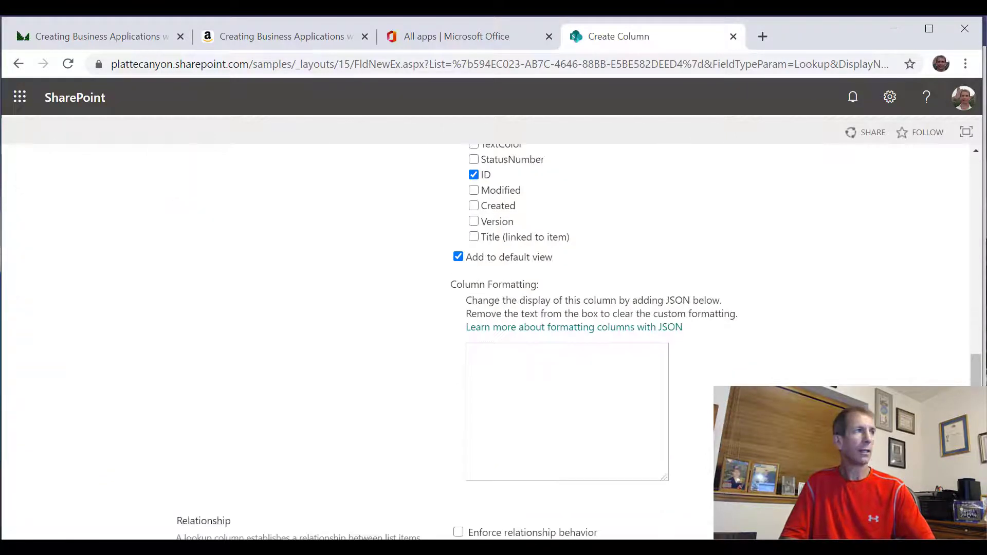
{"action": "scroll", "coordinate": [494, 335], "scroll_direction": "down", "scroll_amount": 4}
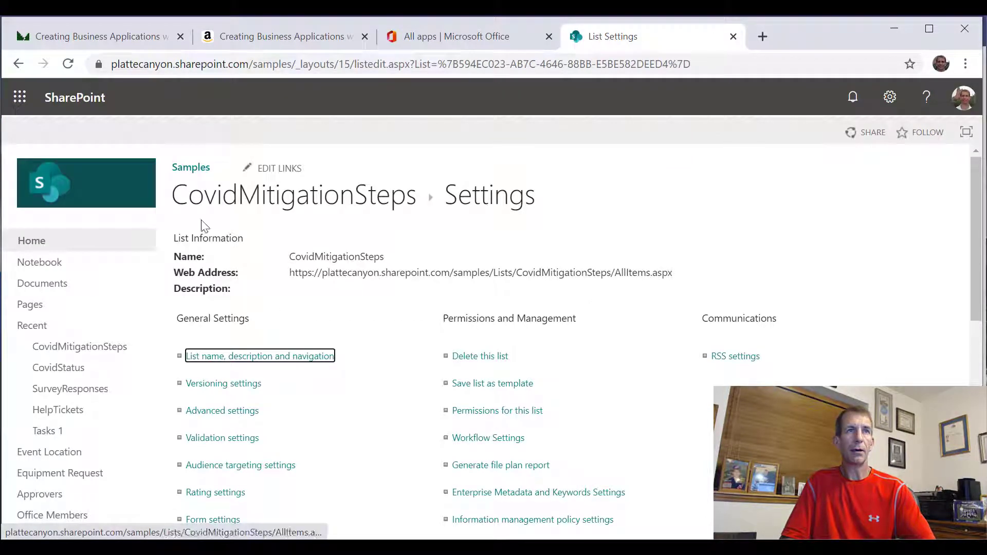
View the CovidMitigationSteps list and return to its list settings
{"action": "left_click", "coordinate": [890, 100]}
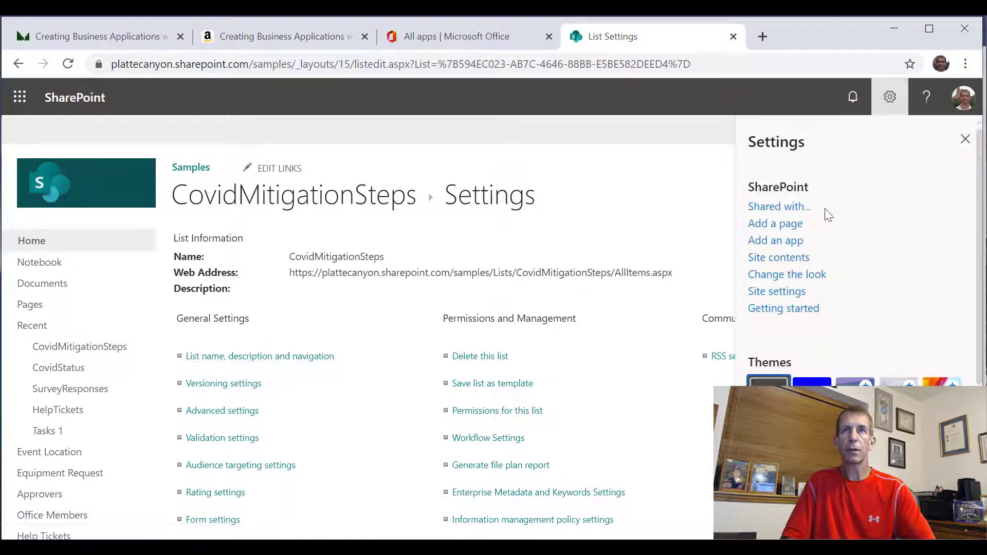
{"action": "left_click", "coordinate": [335, 198]}
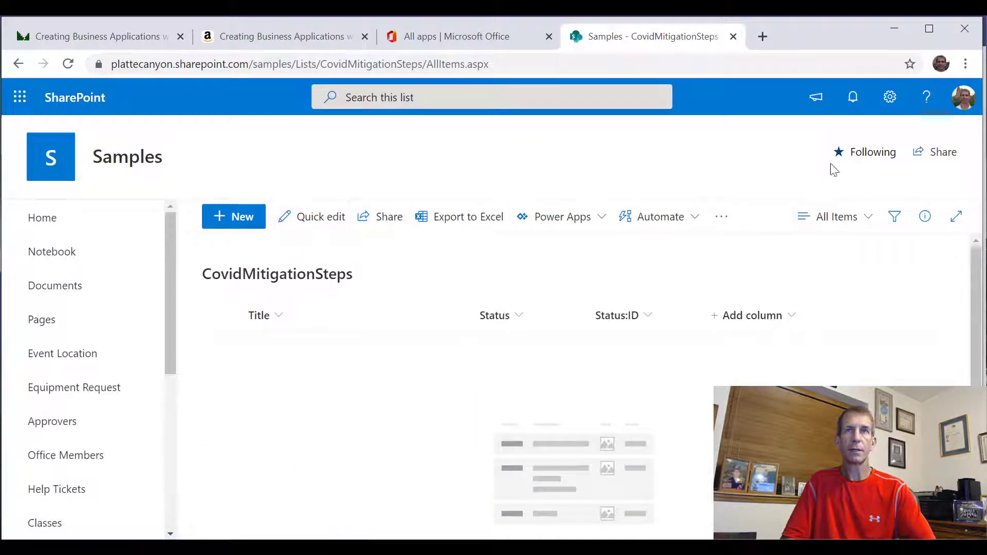
{"action": "left_click", "coordinate": [890, 97]}
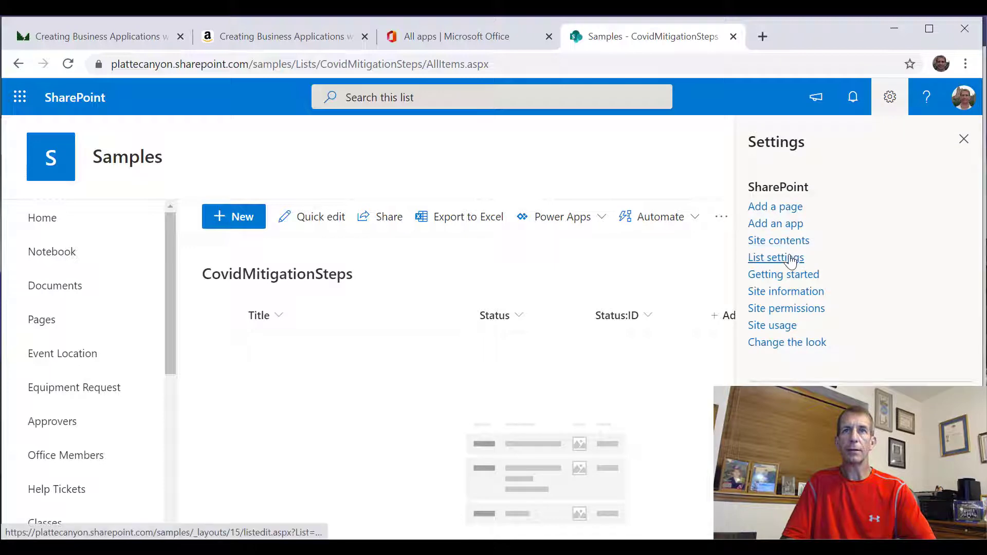
{"action": "scroll", "coordinate": [223, 403], "scroll_direction": "down", "scroll_amount": 5}
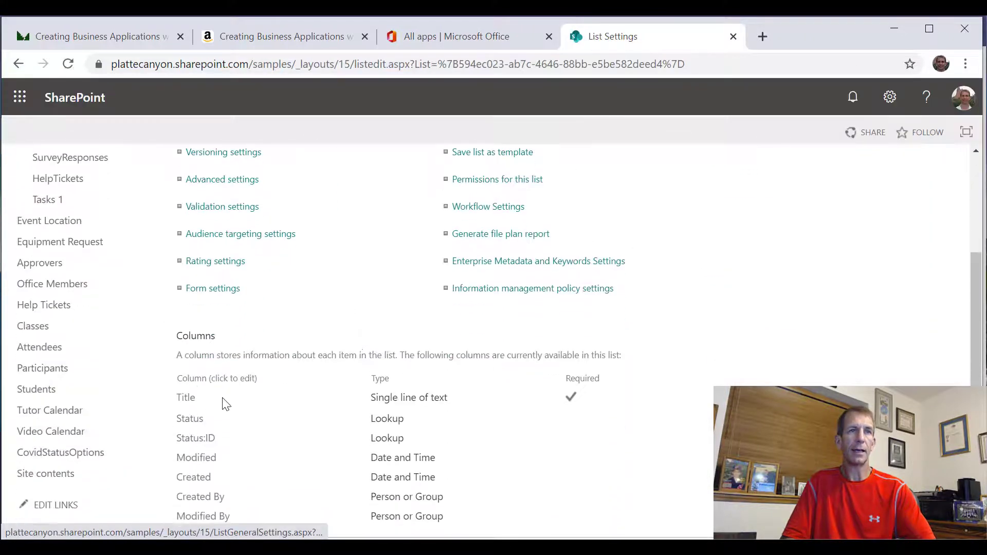
Add a multiple-lines-of-text column named Description that allows plain text
{"action": "scroll", "coordinate": [223, 406], "scroll_direction": "down", "scroll_amount": 3}
{"action": "left_click", "coordinate": [214, 399]}
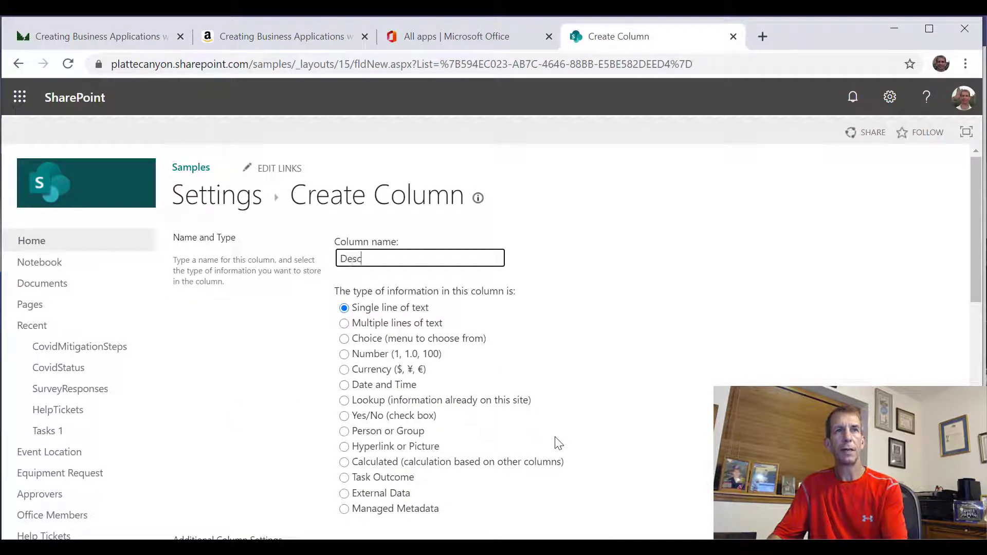
{"action": "key", "text": "Tab"}
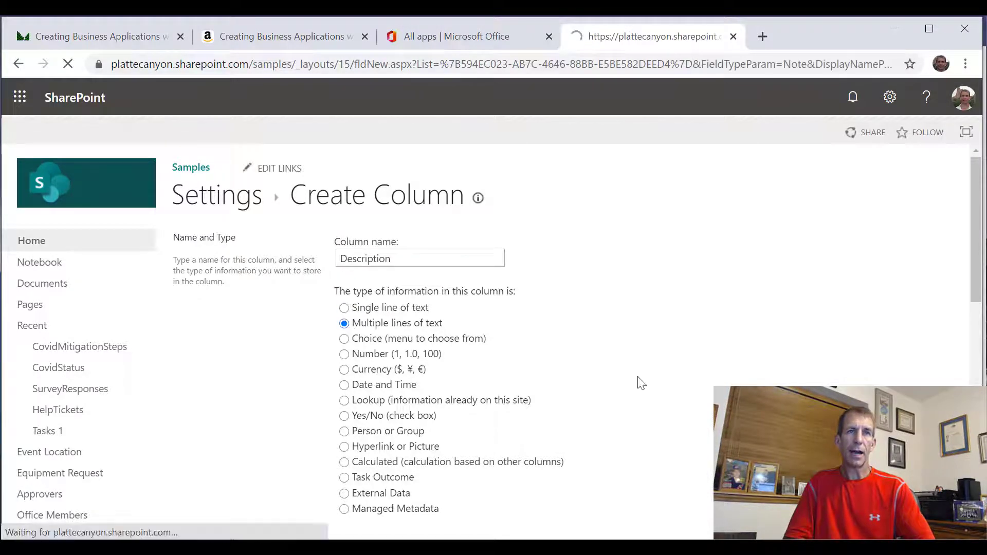
{"action": "scroll", "coordinate": [607, 381], "scroll_direction": "down", "scroll_amount": 6}
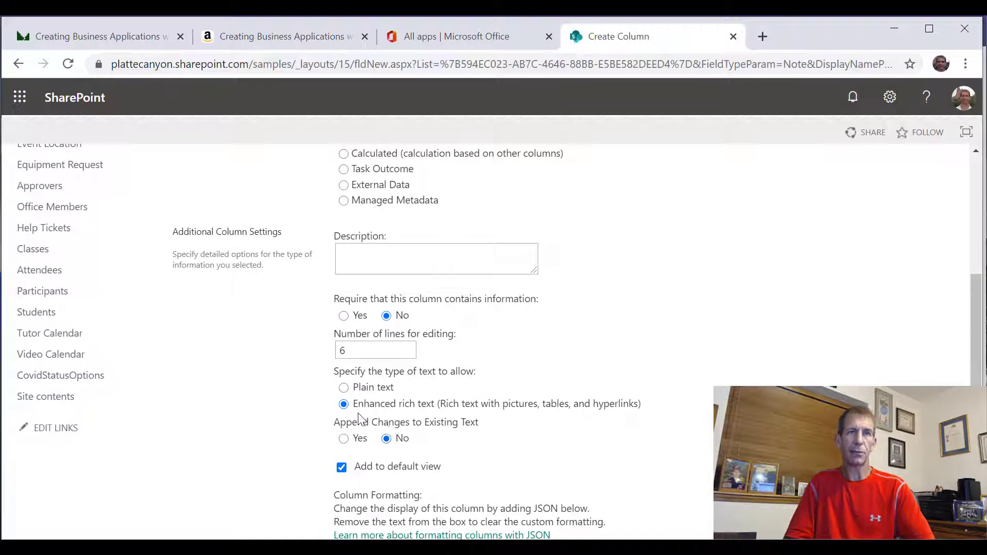
{"action": "left_click", "coordinate": [355, 391]}
{"action": "scroll", "coordinate": [617, 375], "scroll_direction": "down", "scroll_amount": 5}
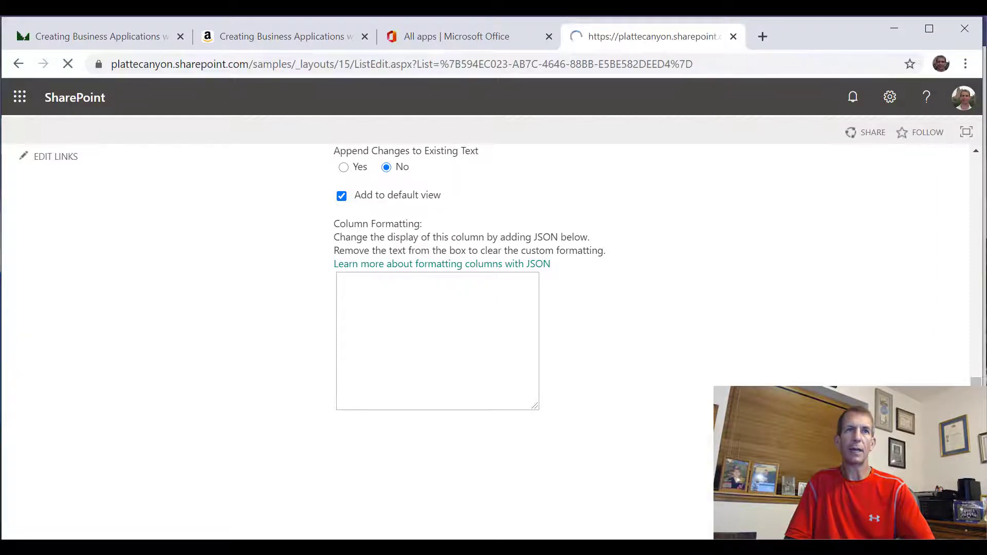
Open the CovidMitigationSteps list in quick edit and return to its list settings
{"action": "left_click", "coordinate": [280, 205]}
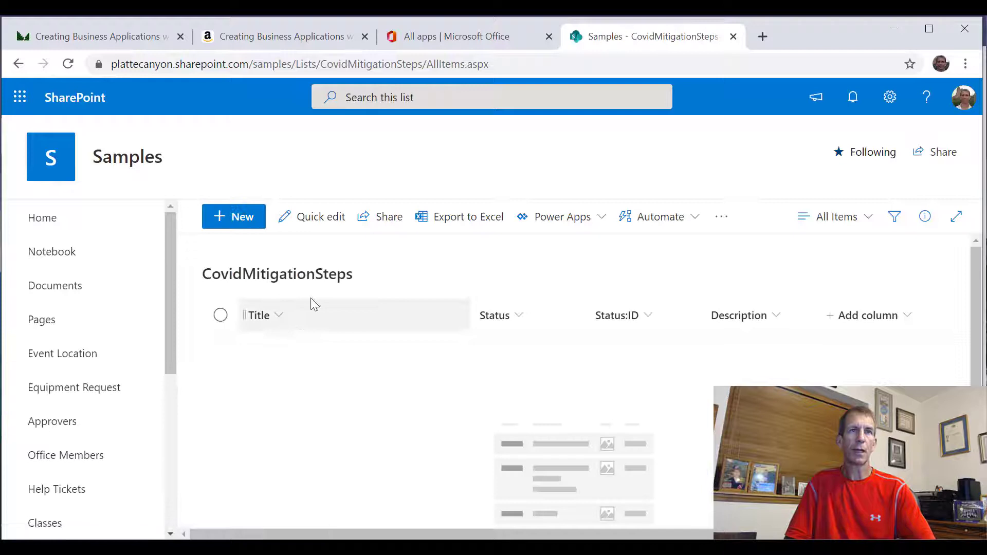
{"action": "left_click", "coordinate": [316, 221]}
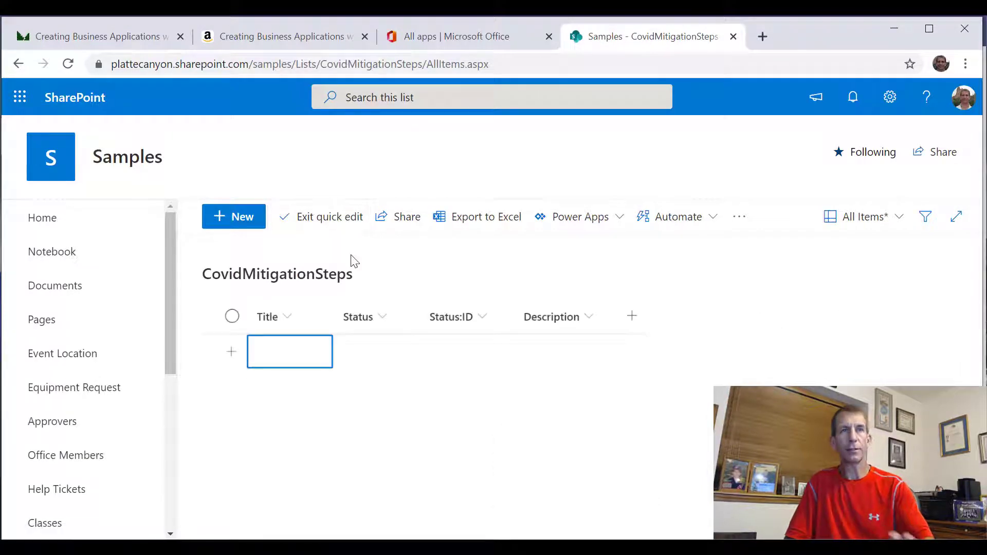
{"action": "left_click", "coordinate": [892, 105]}
{"action": "left_click", "coordinate": [783, 263]}
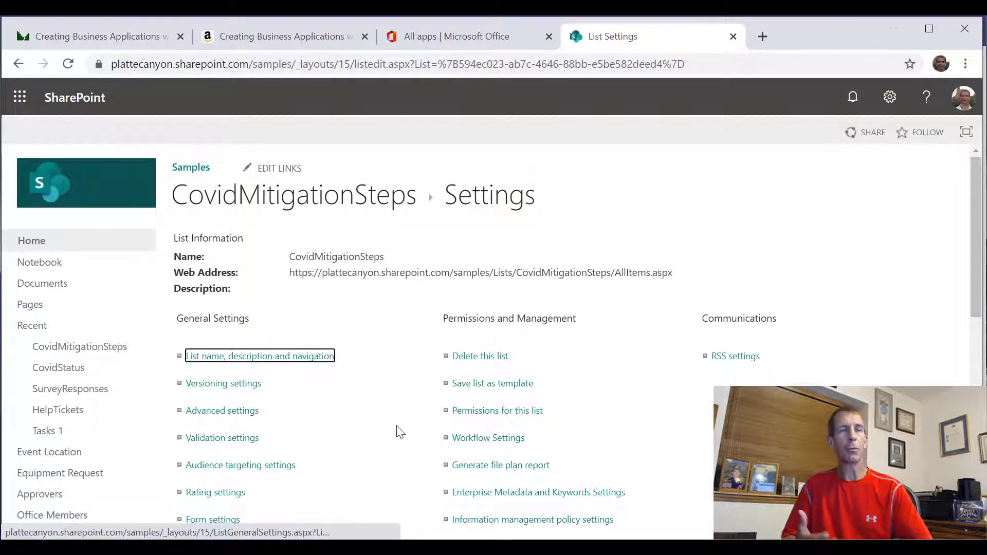
Open the All Items view of the CovidMitigationSteps list for editing
{"action": "scroll", "coordinate": [372, 515], "scroll_direction": "down", "scroll_amount": 1}
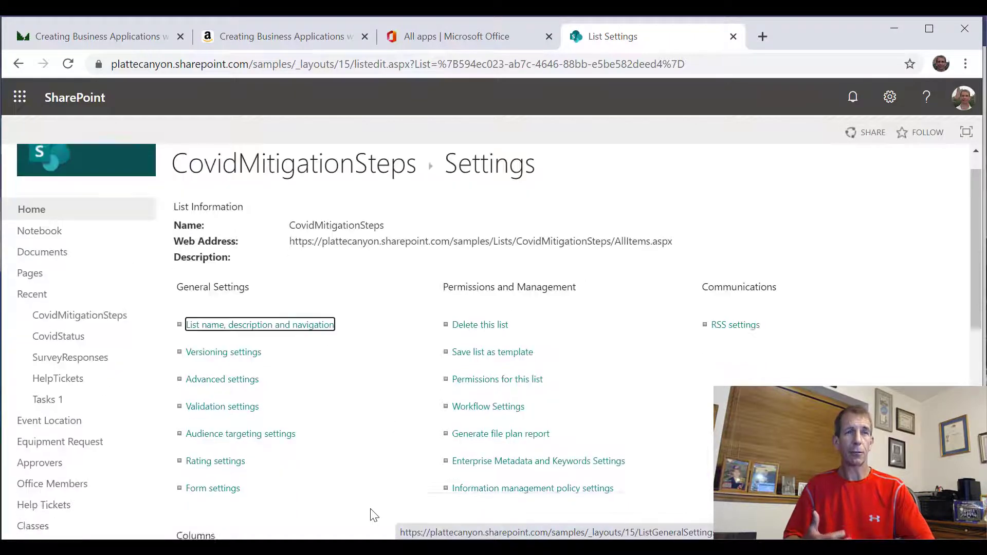
{"action": "scroll", "coordinate": [372, 514], "scroll_direction": "down", "scroll_amount": 10}
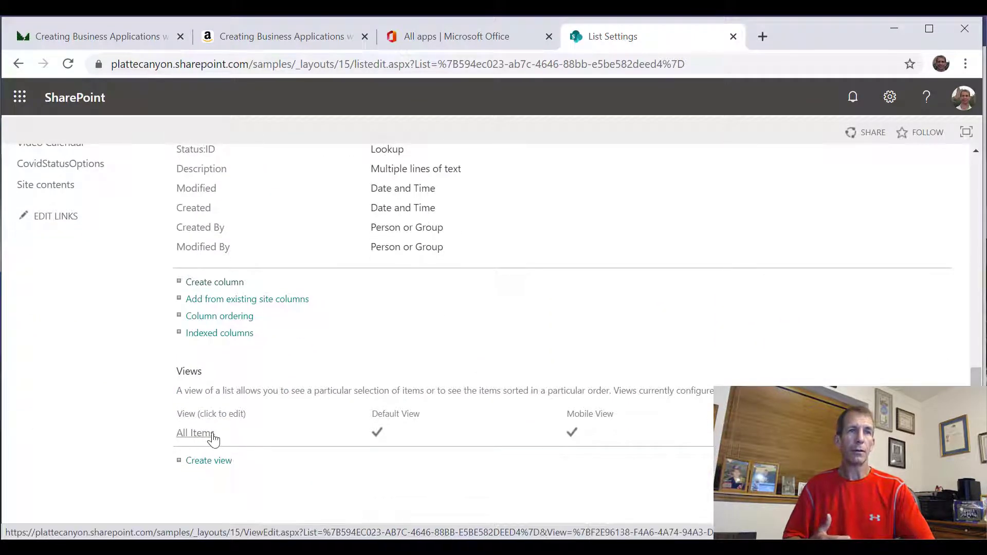
{"action": "left_click", "coordinate": [212, 437]}
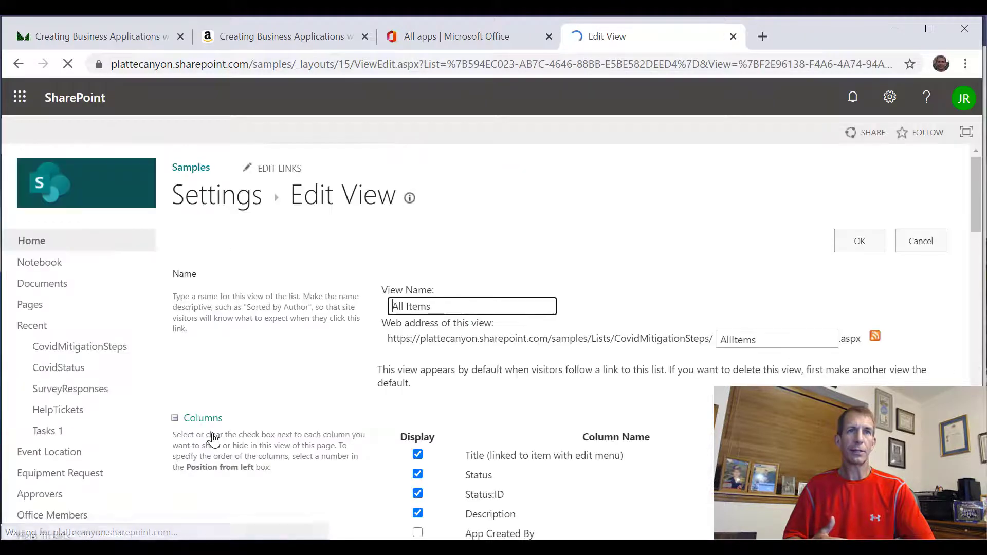
{"action": "scroll", "coordinate": [591, 441], "scroll_direction": "down", "scroll_amount": 2}
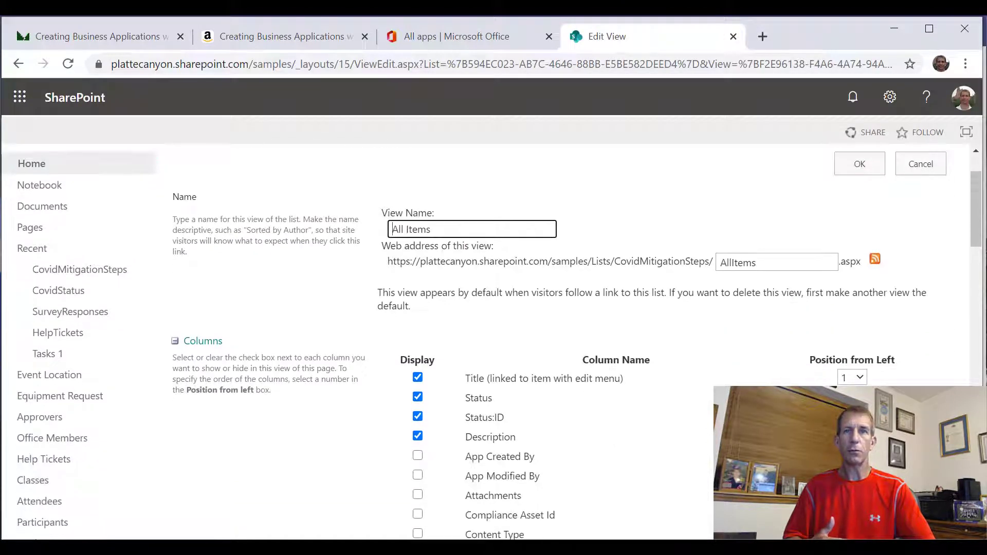
{"action": "left_click", "coordinate": [851, 378]}
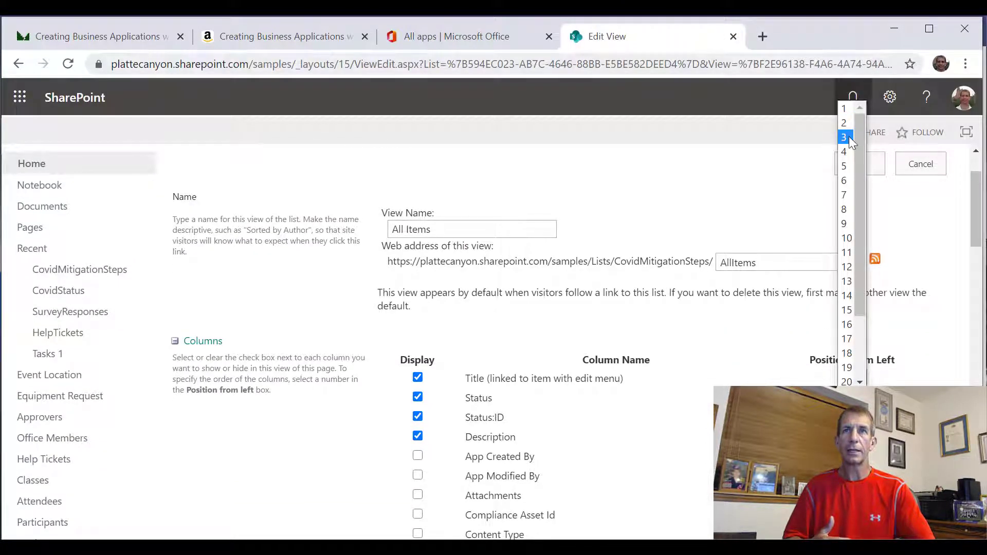
{"action": "key", "text": "Escape"}
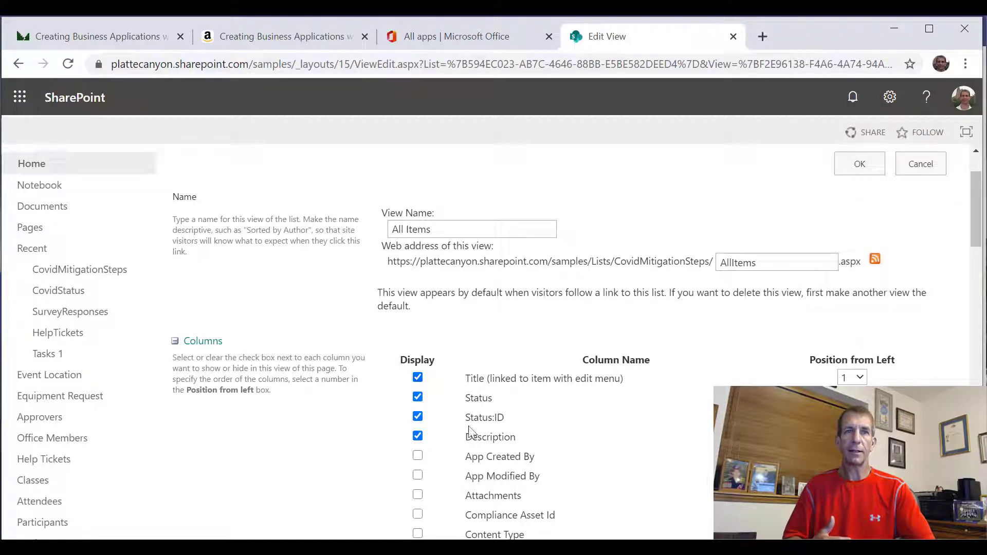
{"action": "left_click", "coordinate": [851, 377]}
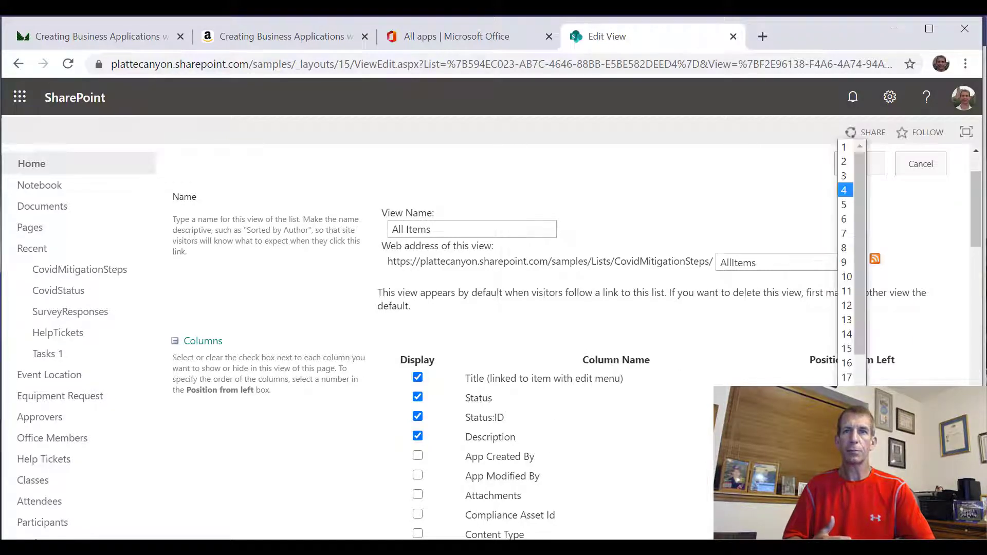
{"action": "left_click", "coordinate": [660, 390]}
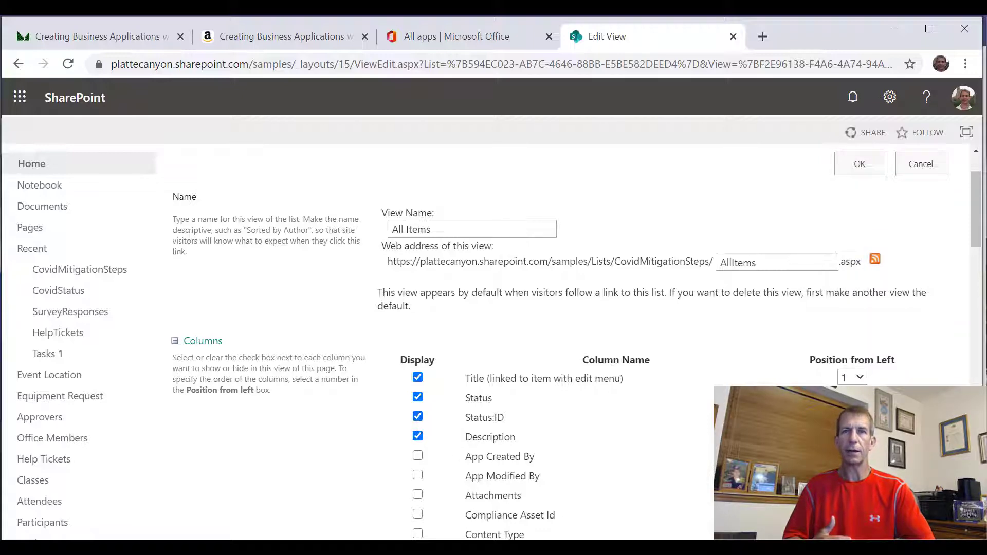
{"action": "scroll", "coordinate": [856, 201], "scroll_direction": "down", "scroll_amount": 3}
{"action": "scroll", "coordinate": [856, 201], "scroll_direction": "up", "scroll_amount": 3}
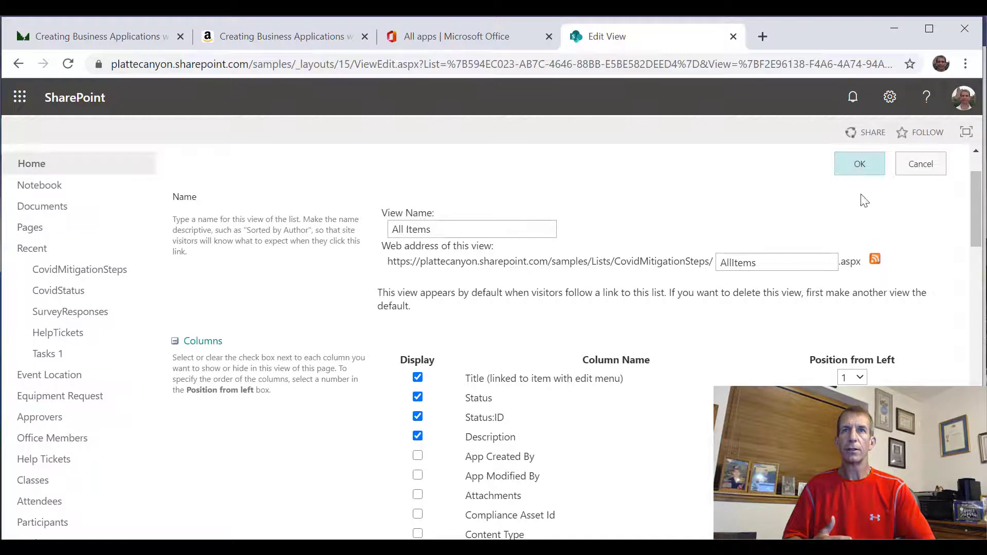
Set the All Items view to sort first by the Status column
{"action": "scroll", "coordinate": [646, 436], "scroll_direction": "down", "scroll_amount": 12}
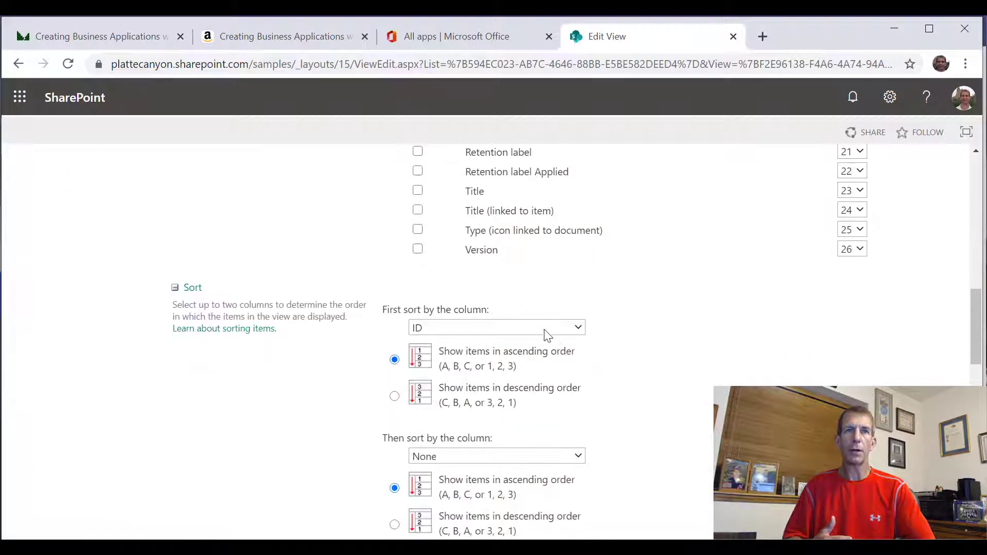
{"action": "left_click", "coordinate": [541, 327]}
{"action": "scroll", "coordinate": [498, 232], "scroll_direction": "down", "scroll_amount": 1}
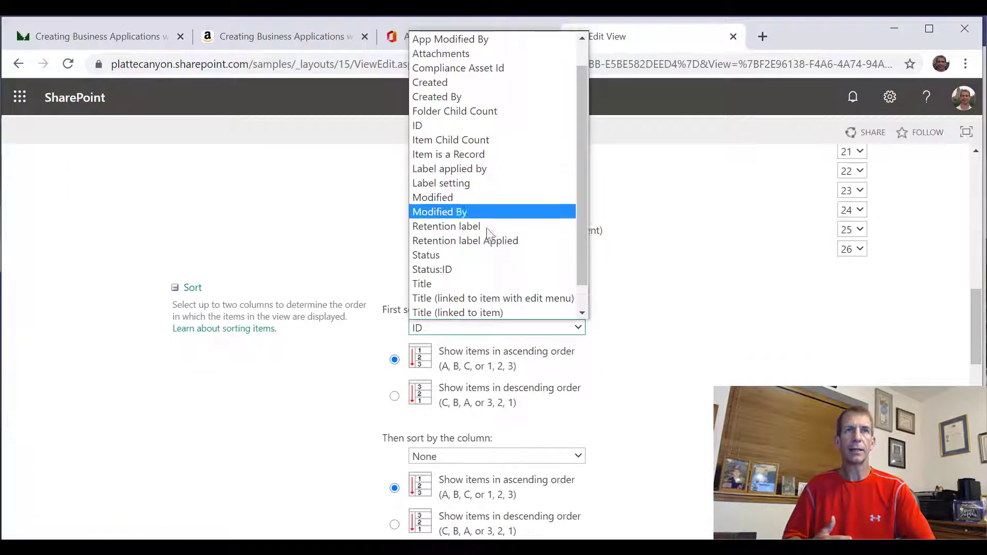
{"action": "left_click", "coordinate": [492, 255]}
Set Title as the second sort column of the All Items view and save the view
{"action": "scroll", "coordinate": [630, 406], "scroll_direction": "down", "scroll_amount": 1}
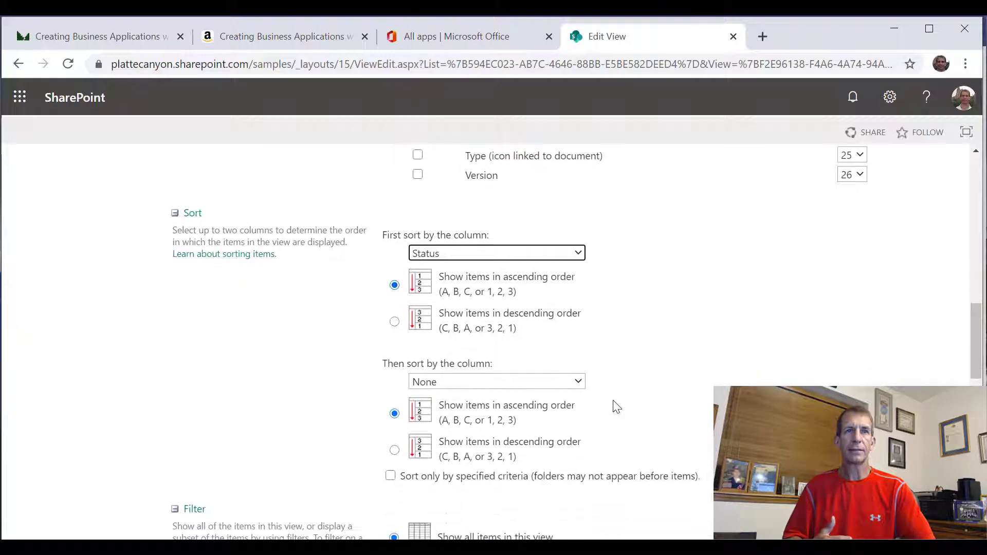
{"action": "left_click", "coordinate": [556, 379]}
{"action": "scroll", "coordinate": [509, 321], "scroll_direction": "down", "scroll_amount": 1}
{"action": "left_click", "coordinate": [514, 335]}
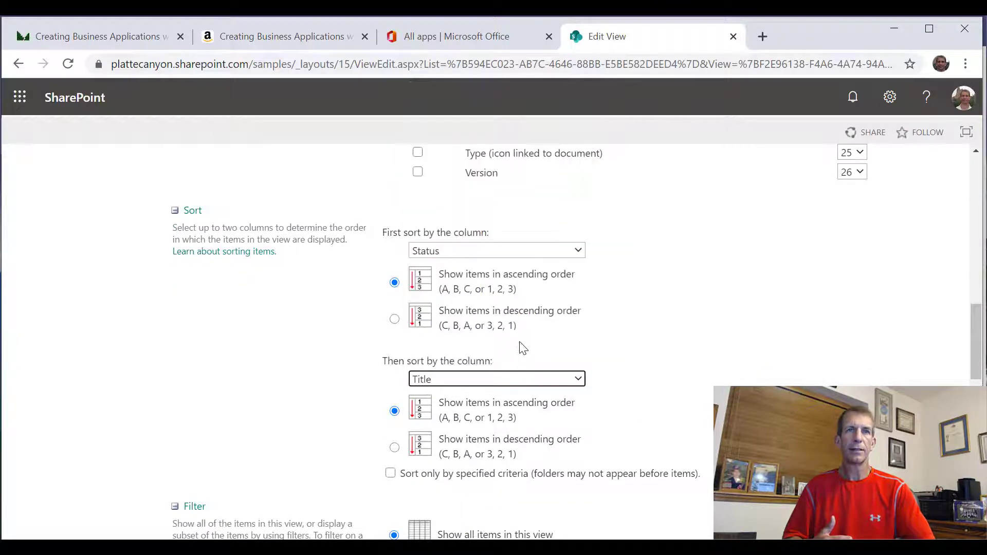
{"action": "scroll", "coordinate": [872, 369], "scroll_direction": "up", "scroll_amount": 15}
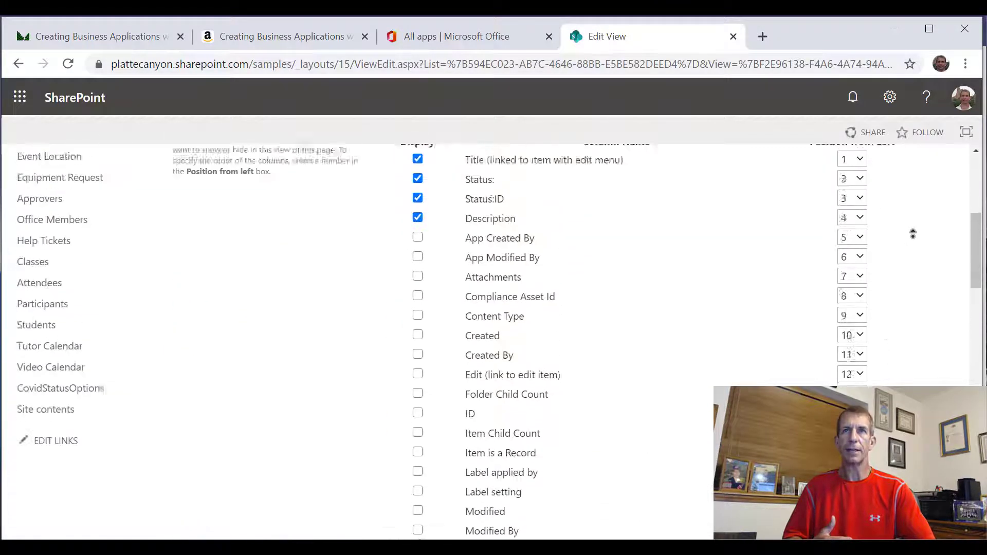
{"action": "scroll", "coordinate": [914, 240], "scroll_direction": "up", "scroll_amount": 2}
{"action": "left_click", "coordinate": [866, 245]}
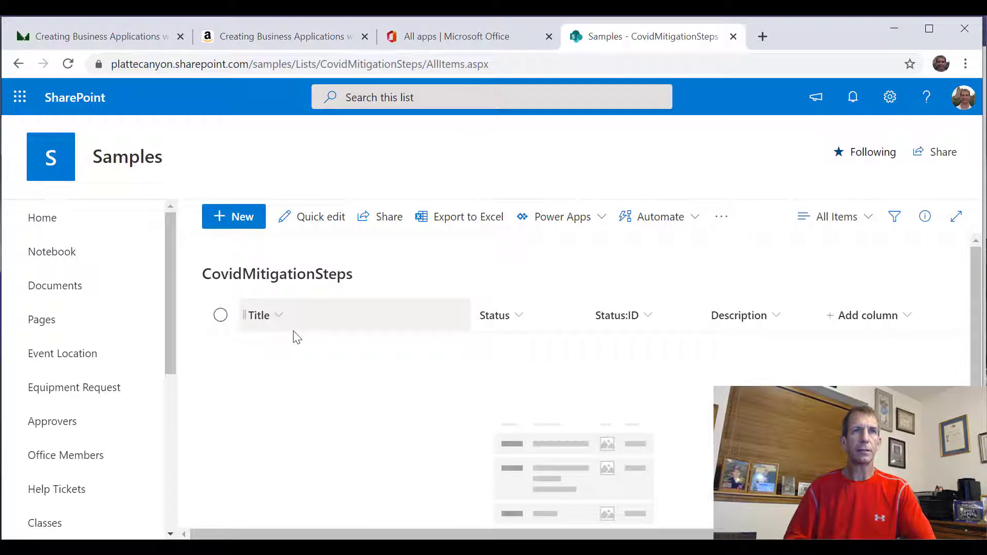
Reload the CovidMitigationSteps list and reopen its All Items view for editing from the list settings
{"action": "right_click", "coordinate": [310, 393]}
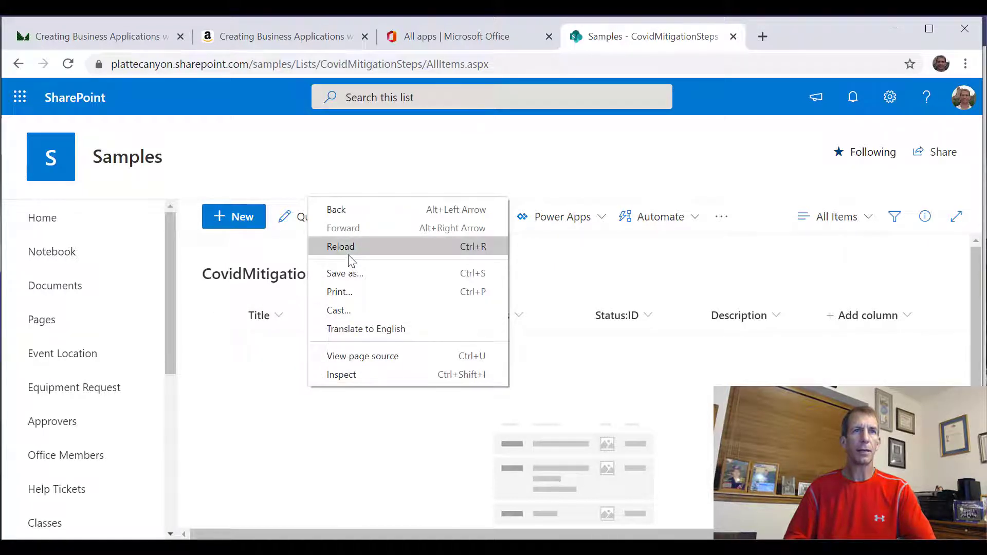
{"action": "left_click", "coordinate": [351, 261]}
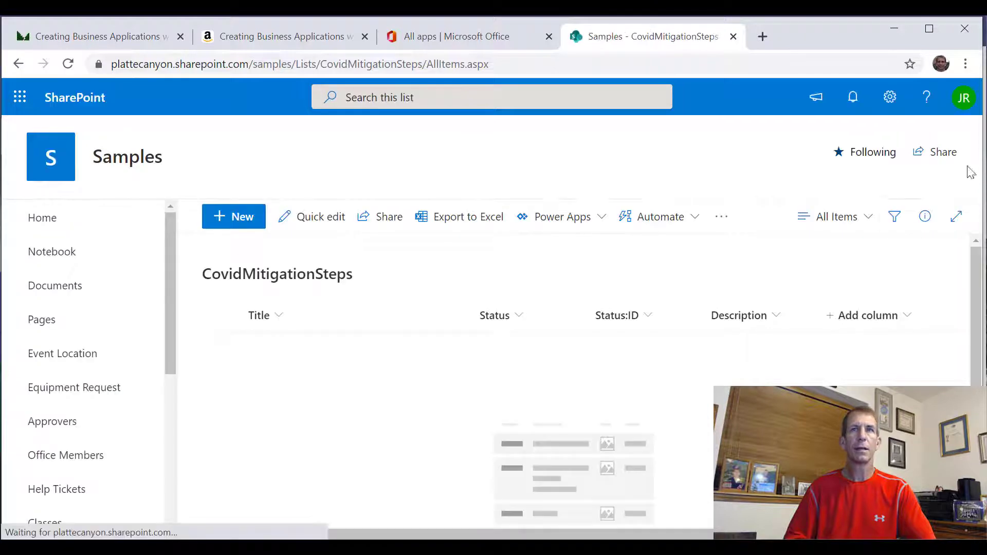
{"action": "left_click", "coordinate": [890, 103]}
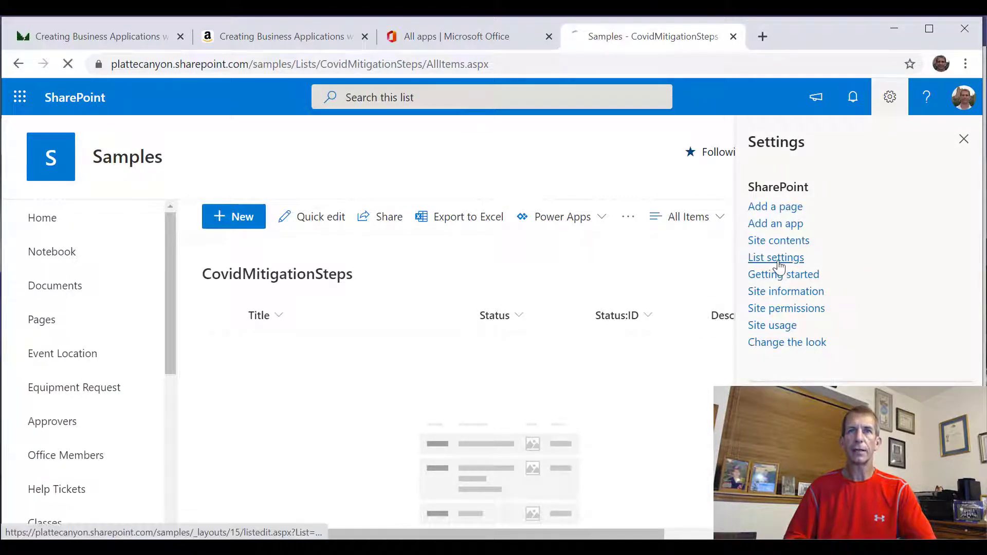
{"action": "left_click", "coordinate": [776, 258]}
{"action": "scroll", "coordinate": [502, 442], "scroll_direction": "down", "scroll_amount": 10}
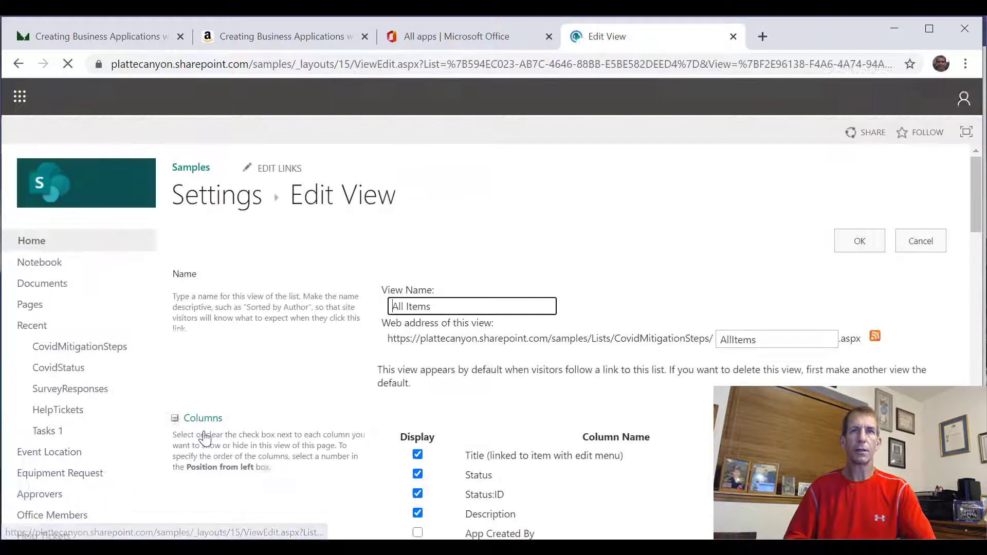
Reorder the All Items view's columns to Status, Title, Description and Status:ID, and save the view
{"action": "scroll", "coordinate": [745, 333], "scroll_direction": "down", "scroll_amount": 1}
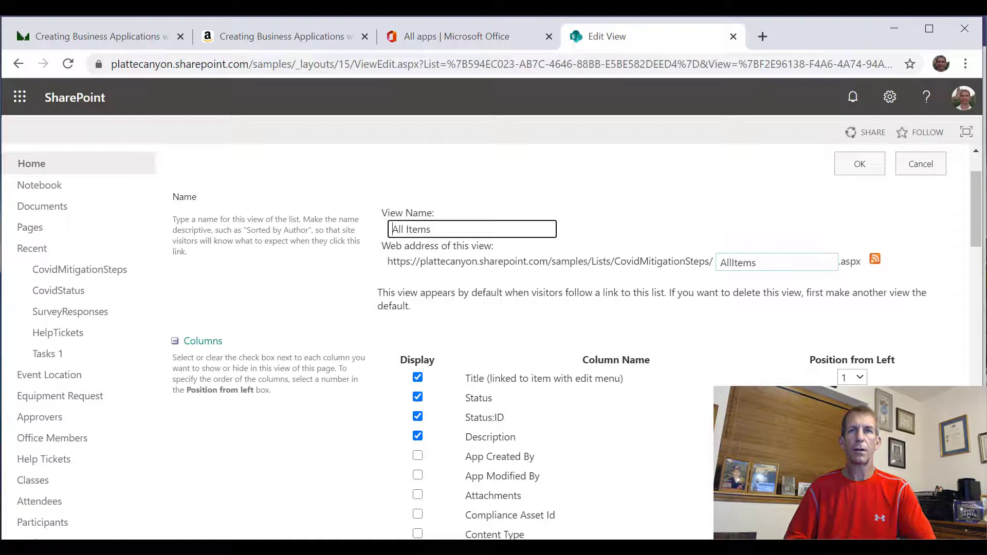
{"action": "left_click", "coordinate": [852, 377]}
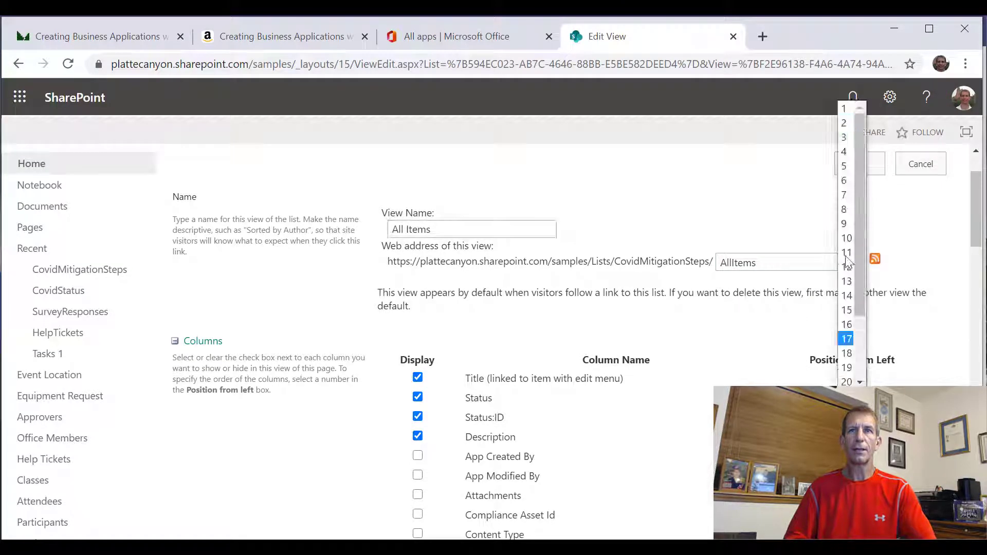
{"action": "left_click", "coordinate": [845, 122]}
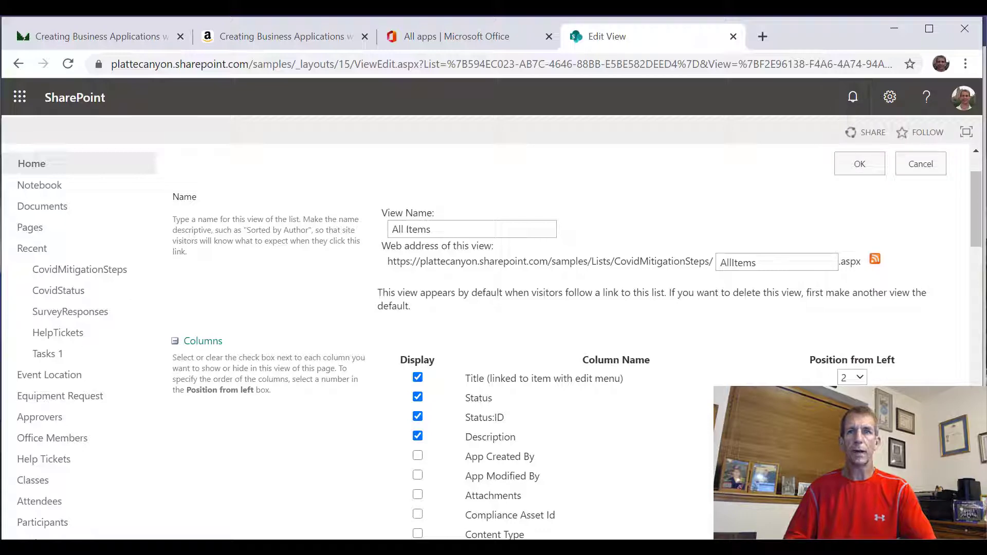
{"action": "left_click", "coordinate": [852, 377]}
{"action": "left_click", "coordinate": [847, 176]}
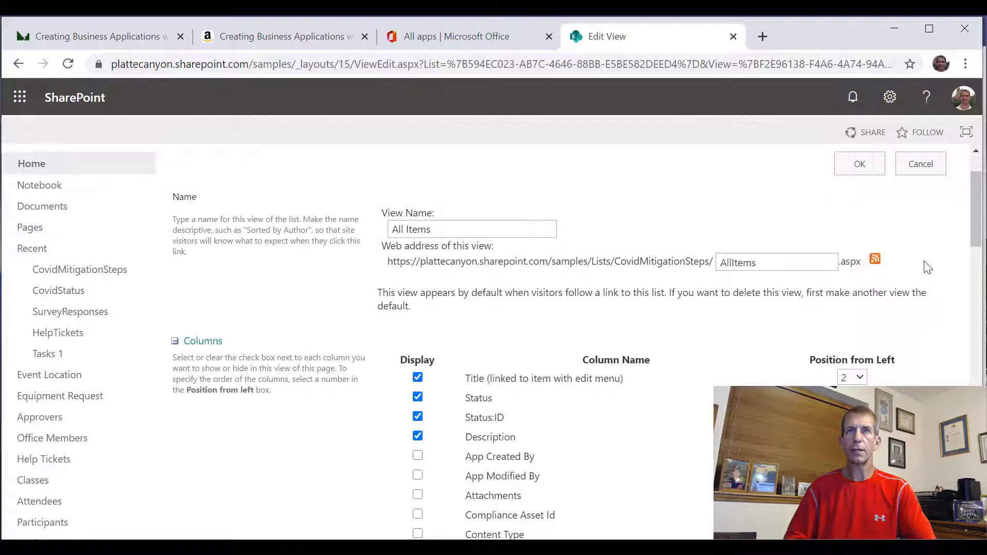
{"action": "scroll", "coordinate": [927, 271], "scroll_direction": "down", "scroll_amount": 12}
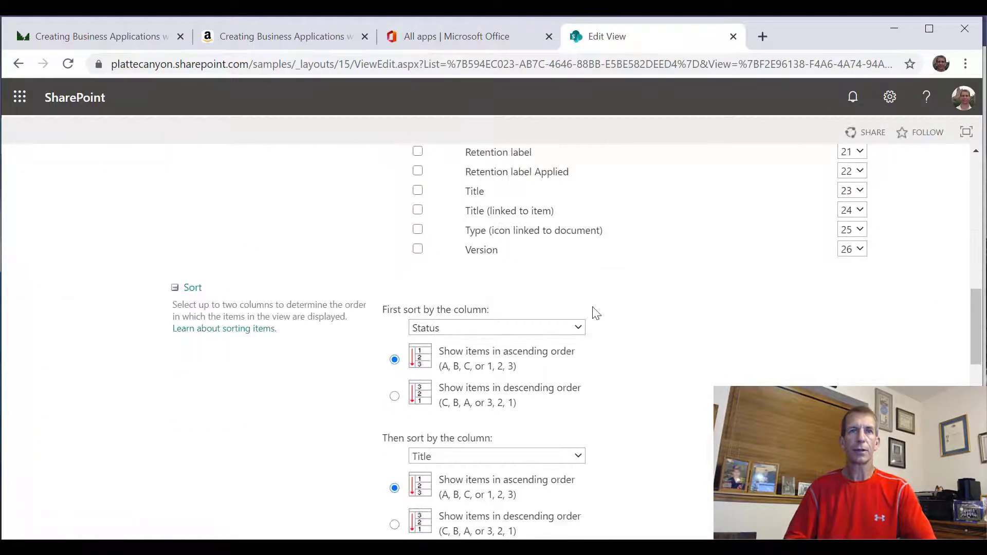
{"action": "scroll", "coordinate": [726, 324], "scroll_direction": "up", "scroll_amount": 12}
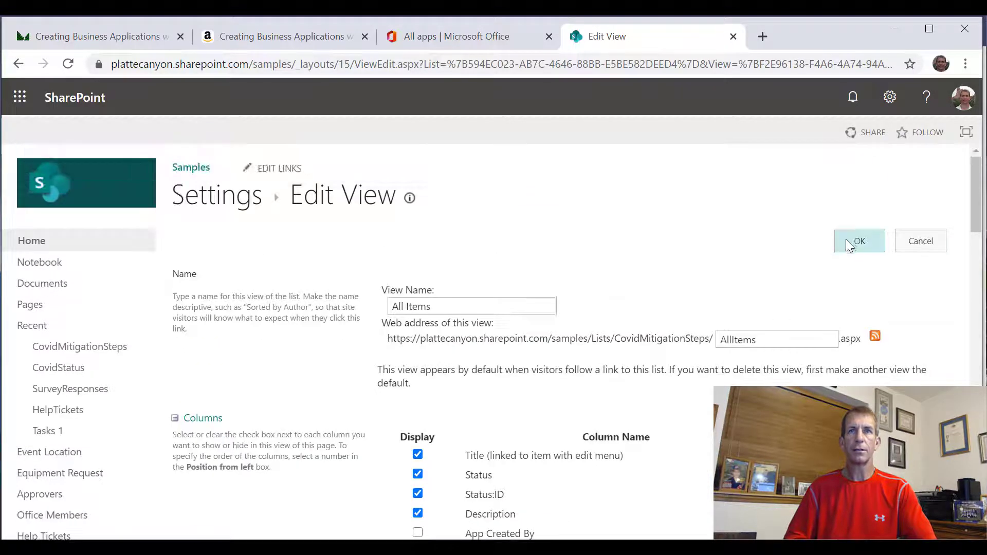
{"action": "left_click", "coordinate": [849, 242]}
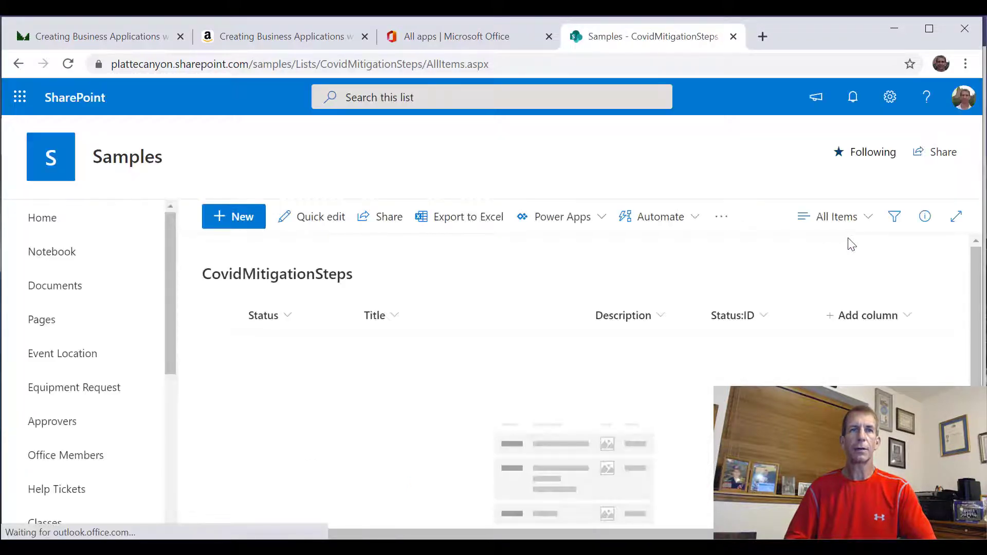
Check the field order in the list's new item form, close it and return to the list settings
{"action": "left_click", "coordinate": [222, 220]}
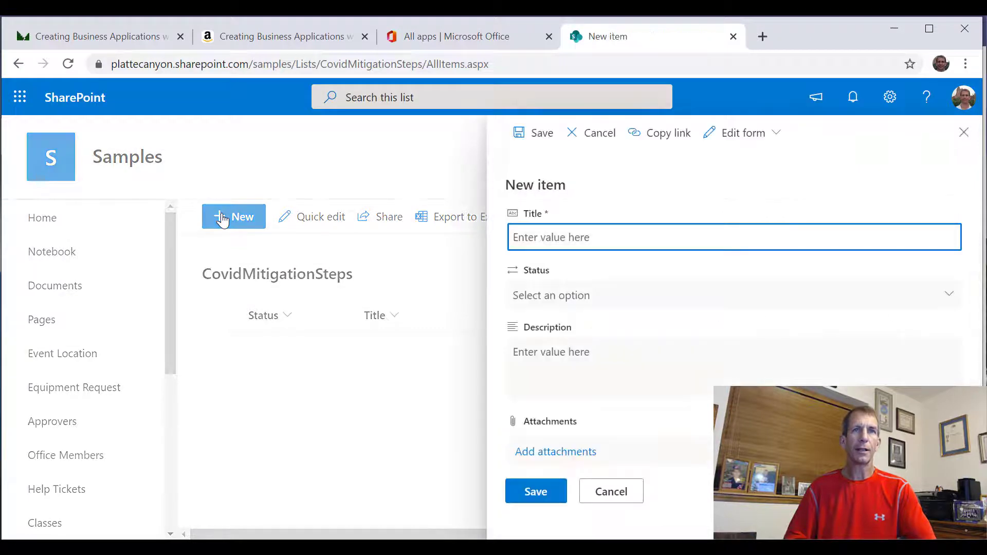
{"action": "left_click", "coordinate": [964, 132]}
{"action": "left_click", "coordinate": [891, 98]}
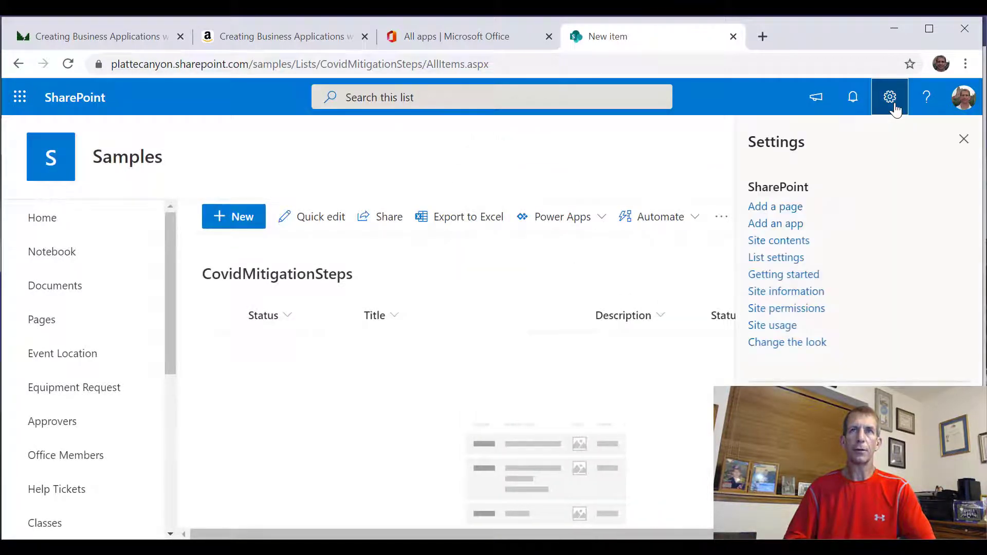
{"action": "left_click", "coordinate": [787, 257]}
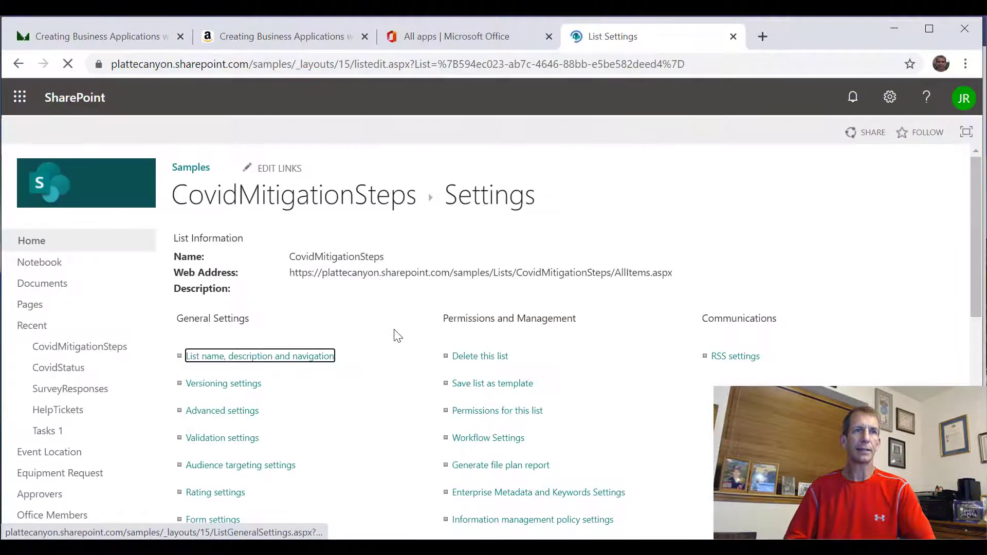
Allow management of content types in the list's advanced settings and save the change
{"action": "scroll", "coordinate": [359, 339], "scroll_direction": "down", "scroll_amount": 3}
{"action": "left_click", "coordinate": [232, 257]}
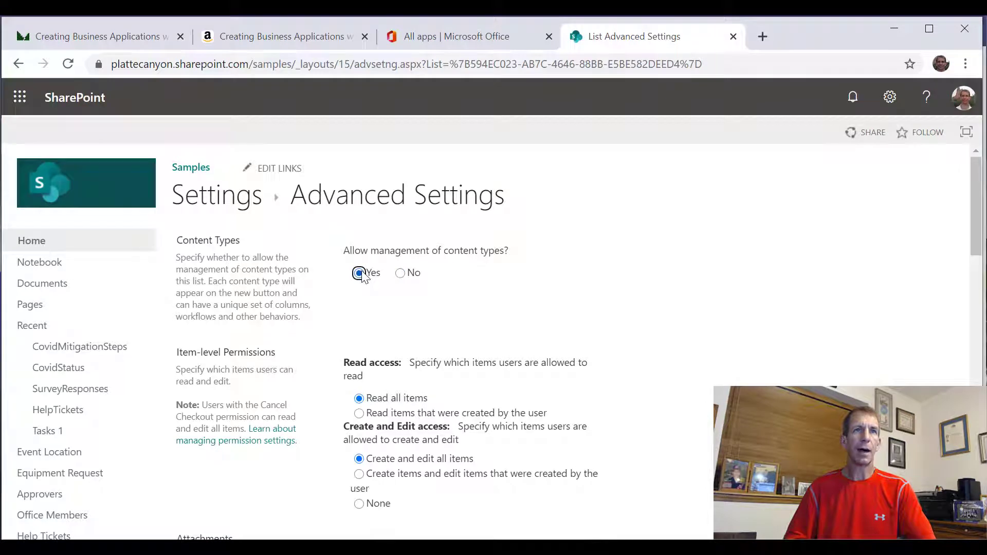
{"action": "scroll", "coordinate": [743, 293], "scroll_direction": "down", "scroll_amount": 20}
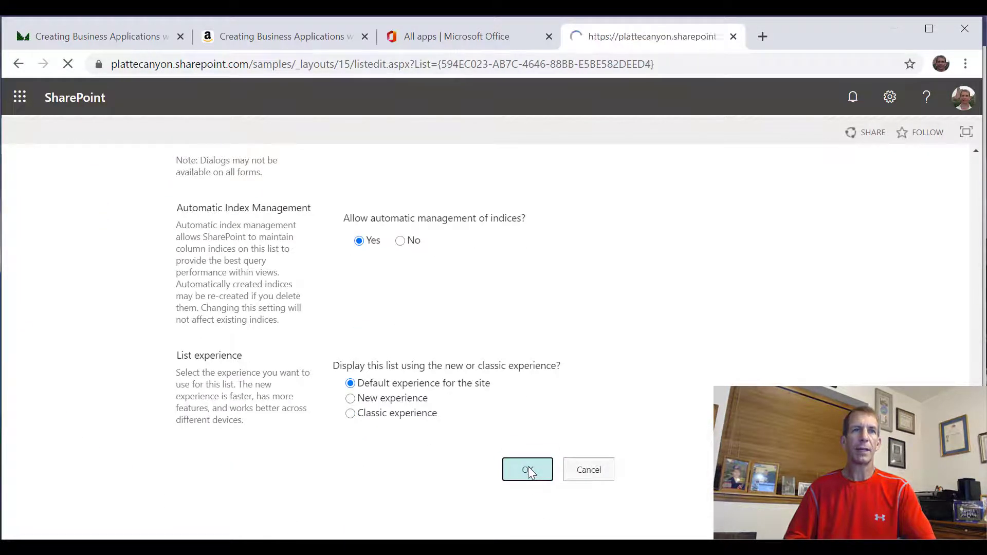
Set the Item content type's column order to Status, Title, Description and save it
{"action": "scroll", "coordinate": [270, 442], "scroll_direction": "down", "scroll_amount": 3}
{"action": "scroll", "coordinate": [271, 442], "scroll_direction": "down", "scroll_amount": 4}
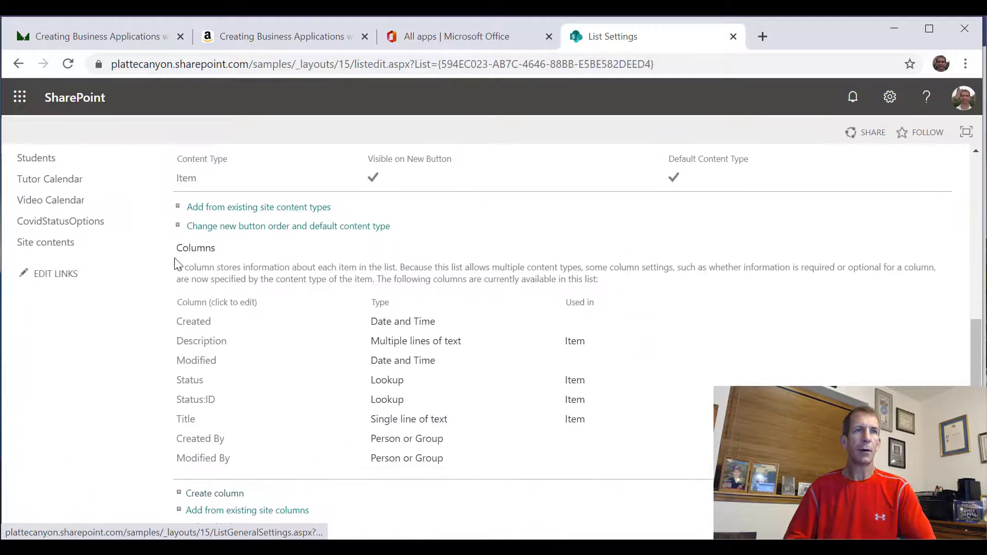
{"action": "scroll", "coordinate": [190, 239], "scroll_direction": "up", "scroll_amount": 1}
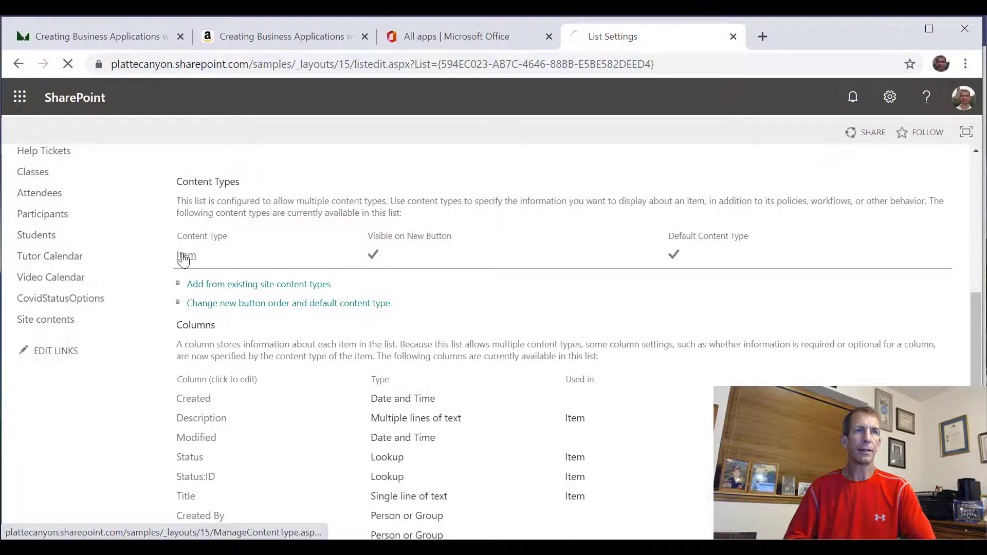
{"action": "scroll", "coordinate": [309, 442], "scroll_direction": "down", "scroll_amount": 3}
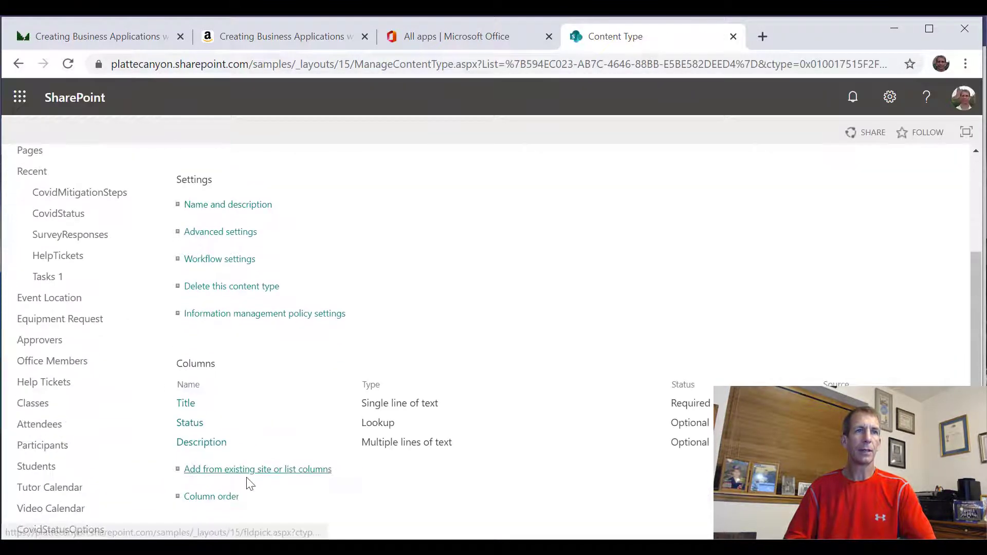
{"action": "left_click", "coordinate": [226, 497]}
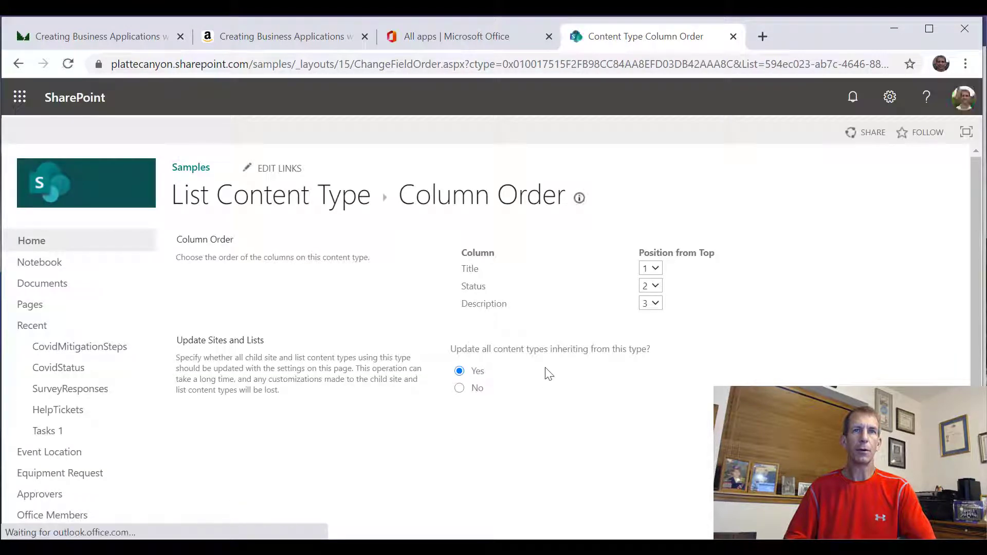
{"action": "left_click", "coordinate": [655, 287]}
{"action": "left_click", "coordinate": [647, 300]}
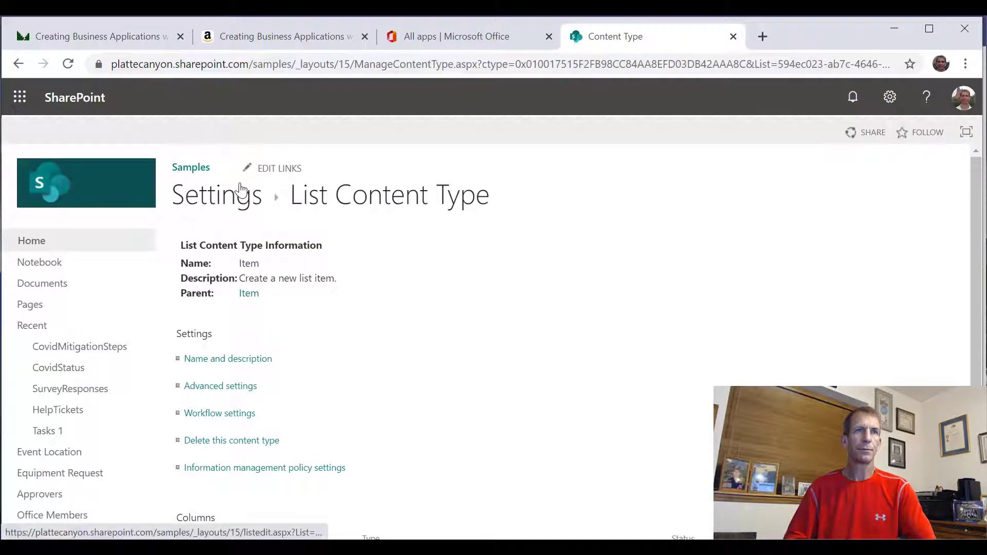
Check the column order of the Item content type and the CovidMitigationSteps new item form, then close the form
{"action": "scroll", "coordinate": [178, 362], "scroll_direction": "down", "scroll_amount": 3}
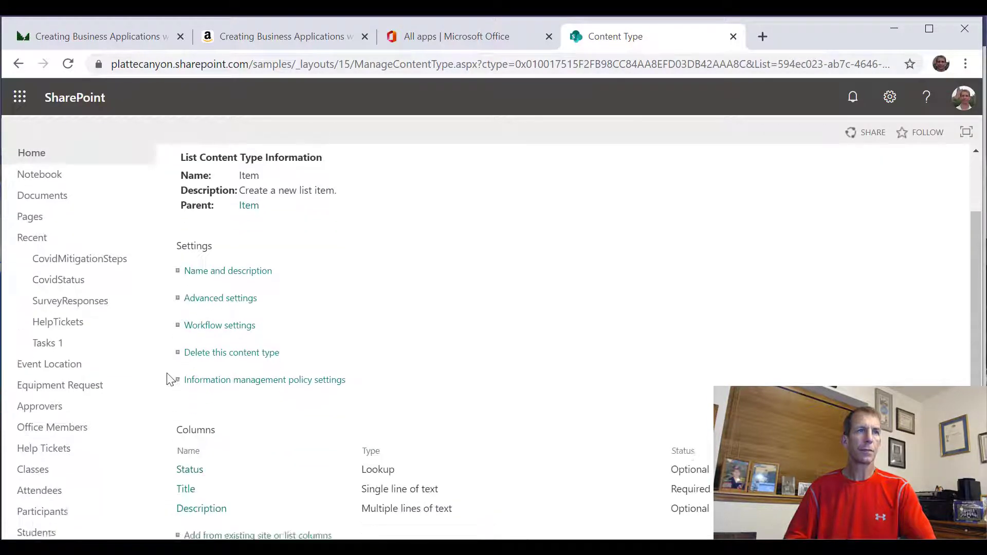
{"action": "left_click", "coordinate": [69, 192]}
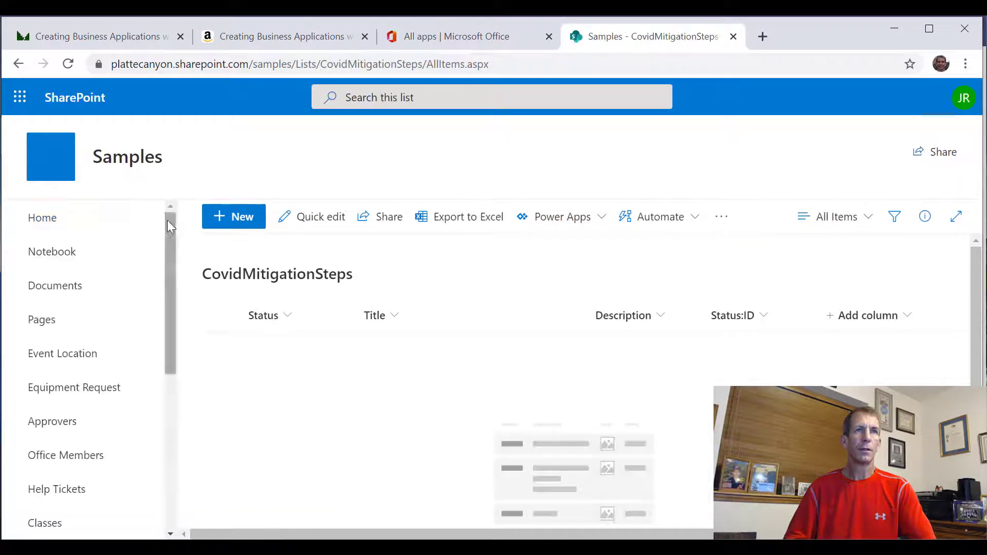
{"action": "left_click", "coordinate": [242, 221]}
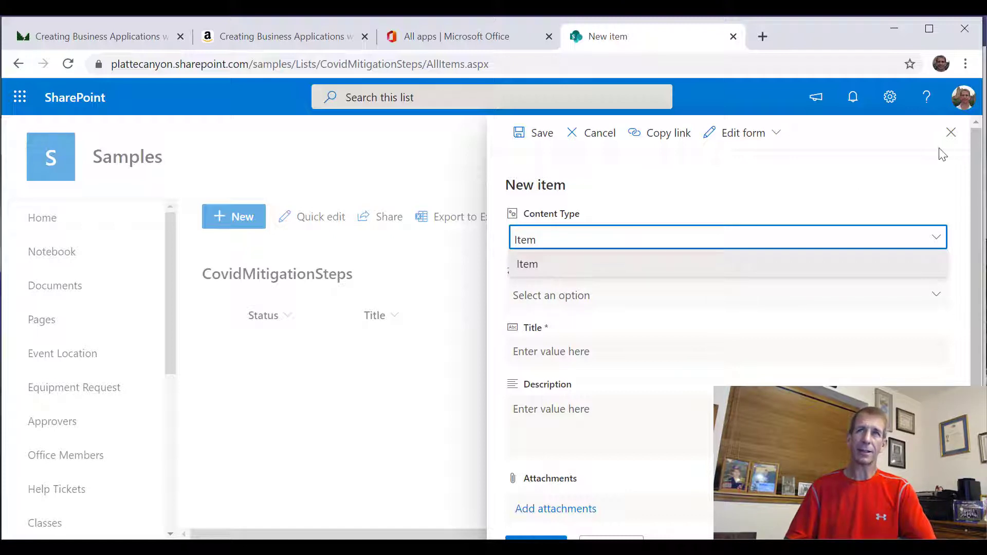
{"action": "left_click", "coordinate": [950, 133]}
Disallow management of content types in the CovidMitigationSteps list's advanced settings and save the change
{"action": "left_click", "coordinate": [890, 97]}
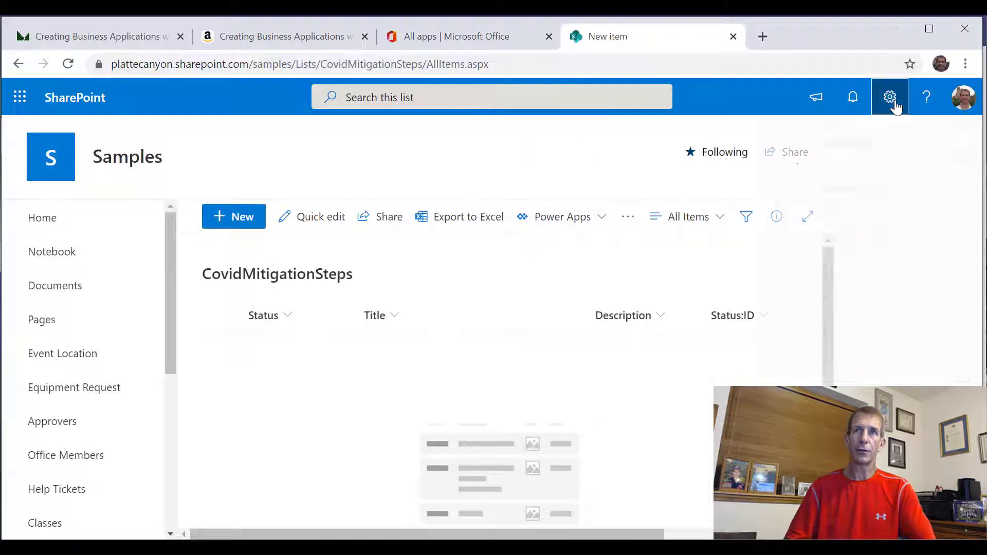
{"action": "left_click", "coordinate": [802, 257]}
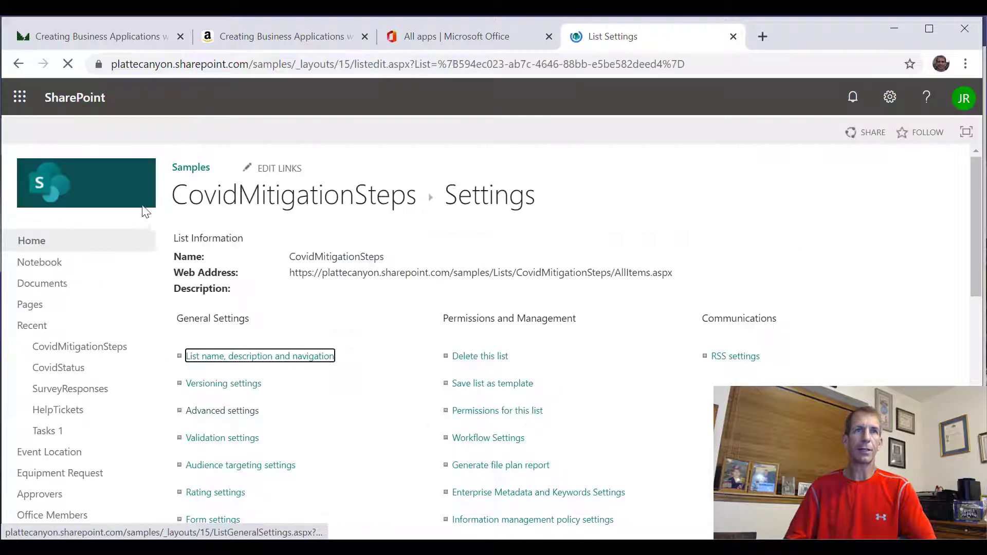
{"action": "left_click", "coordinate": [226, 410]}
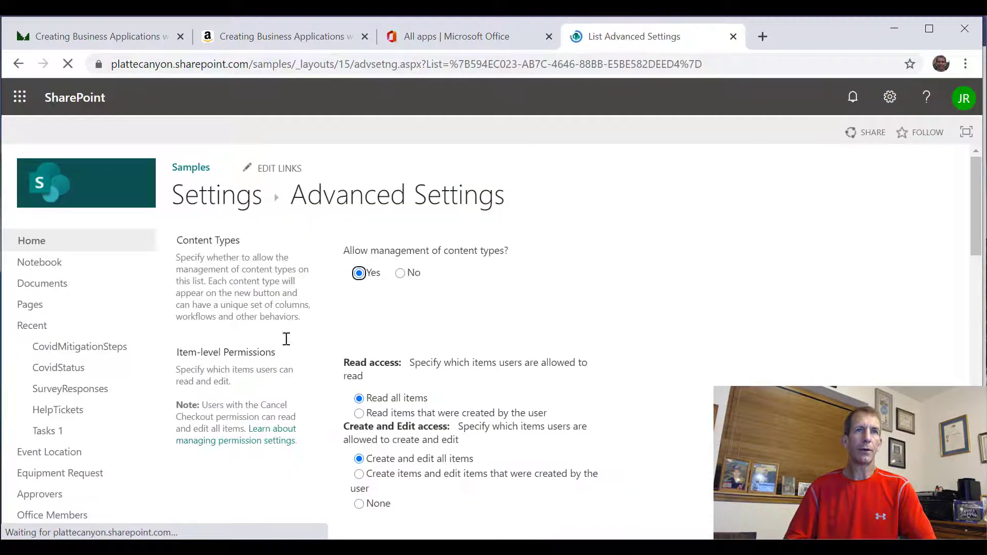
{"action": "left_click", "coordinate": [404, 277]}
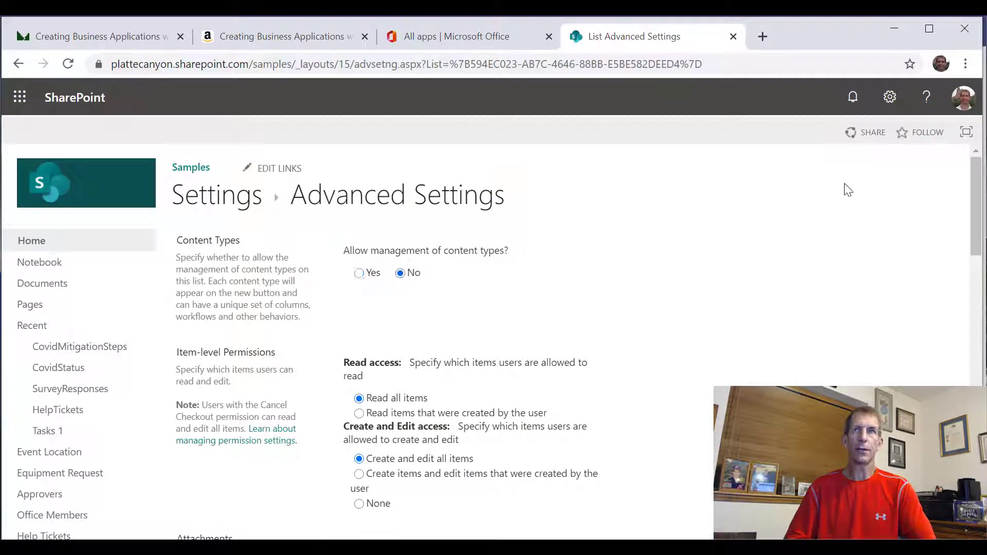
{"action": "scroll", "coordinate": [704, 221], "scroll_direction": "down", "scroll_amount": 15}
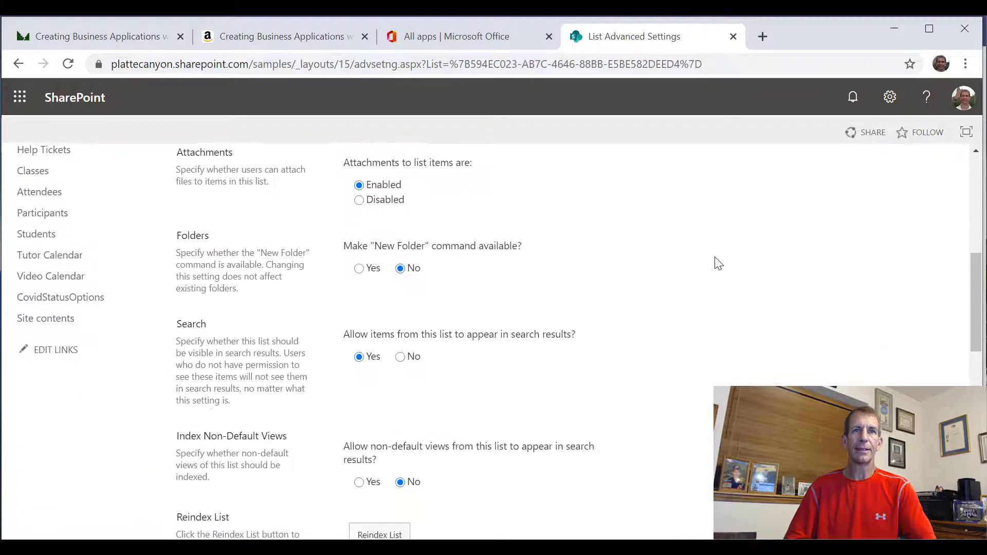
{"action": "left_click", "coordinate": [532, 478]}
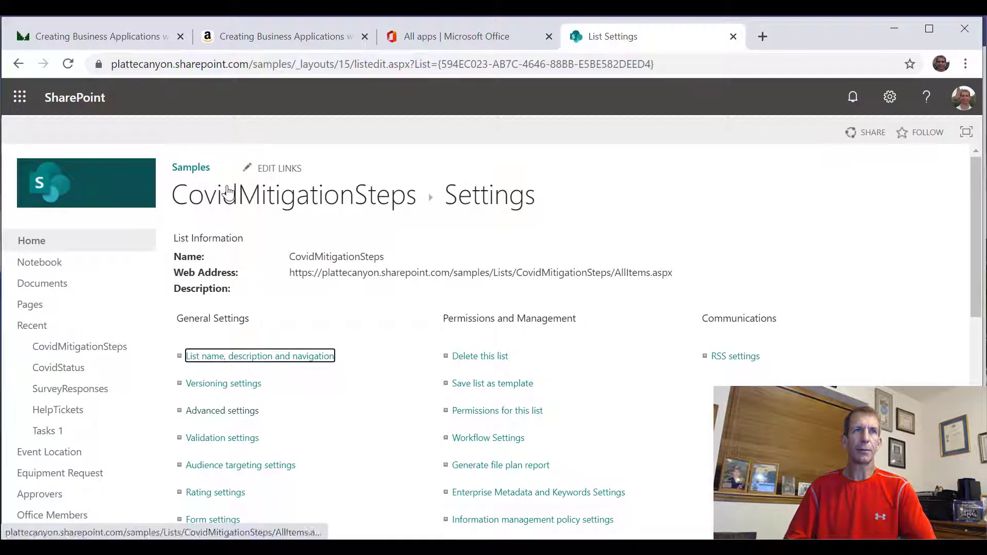
Add a list item through the new item form with Status Level 1, Title "Remote Teaching" and Description "Up to 50%"
{"action": "left_click", "coordinate": [228, 194]}
{"action": "left_click", "coordinate": [243, 217]}
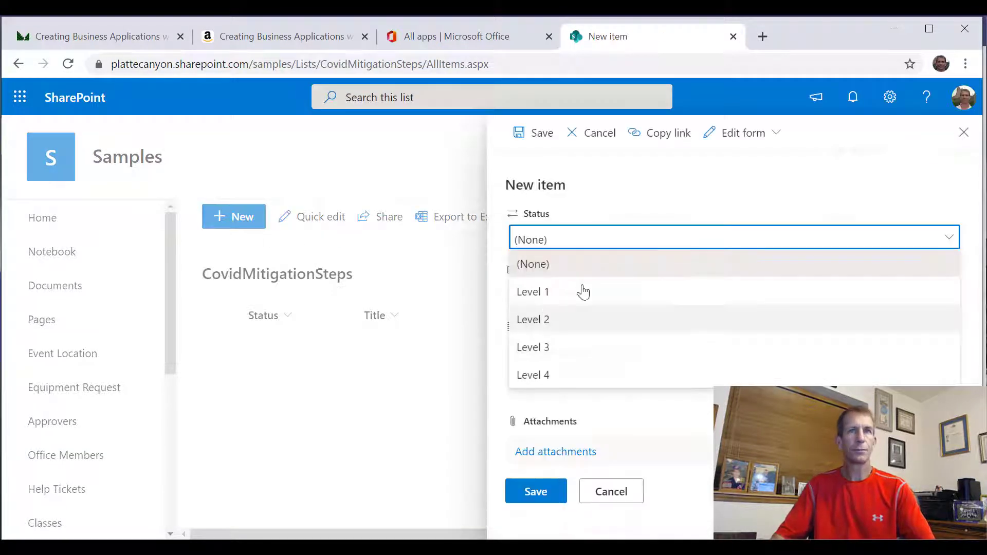
{"action": "left_click", "coordinate": [646, 288]}
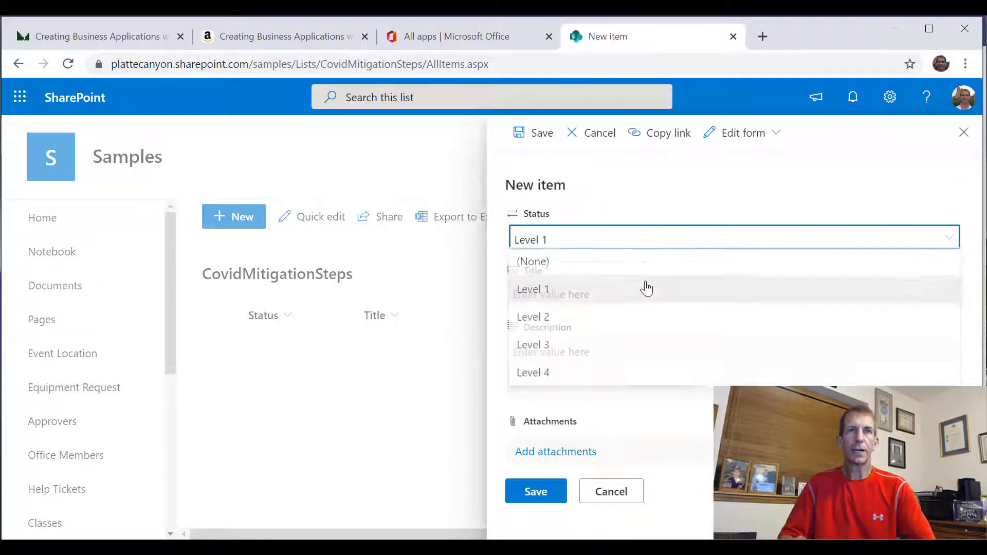
{"action": "left_click", "coordinate": [697, 171]}
{"action": "left_click", "coordinate": [611, 299]}
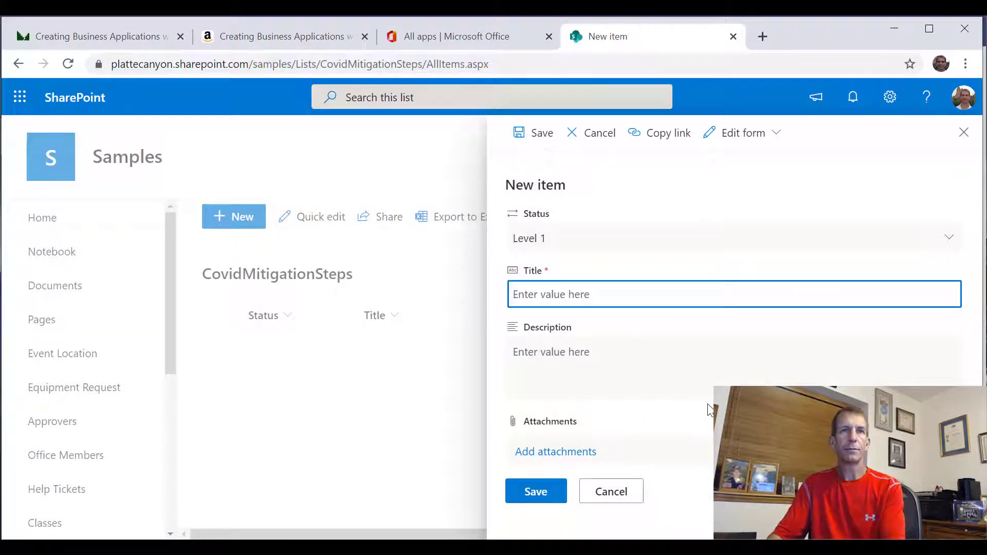
{"action": "type", "text": "Remote Teaching"}
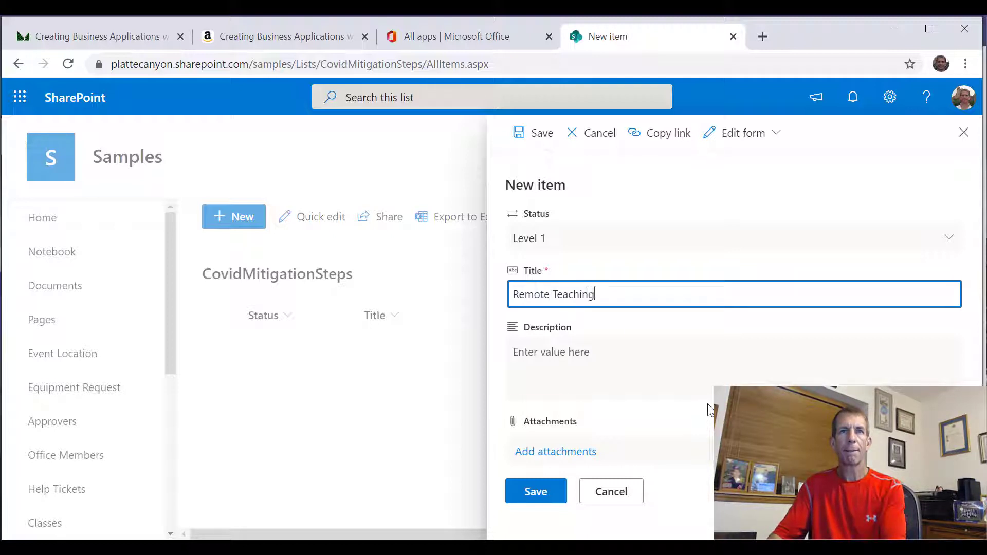
{"action": "key", "text": "Tab"}
{"action": "type", "text": "Up "}
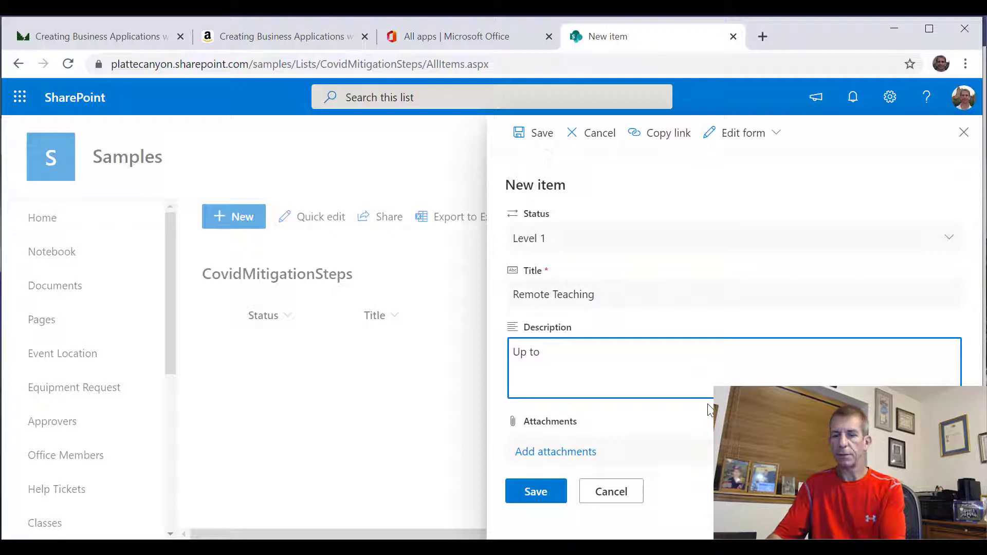
{"action": "type", "text": "to 50%"}
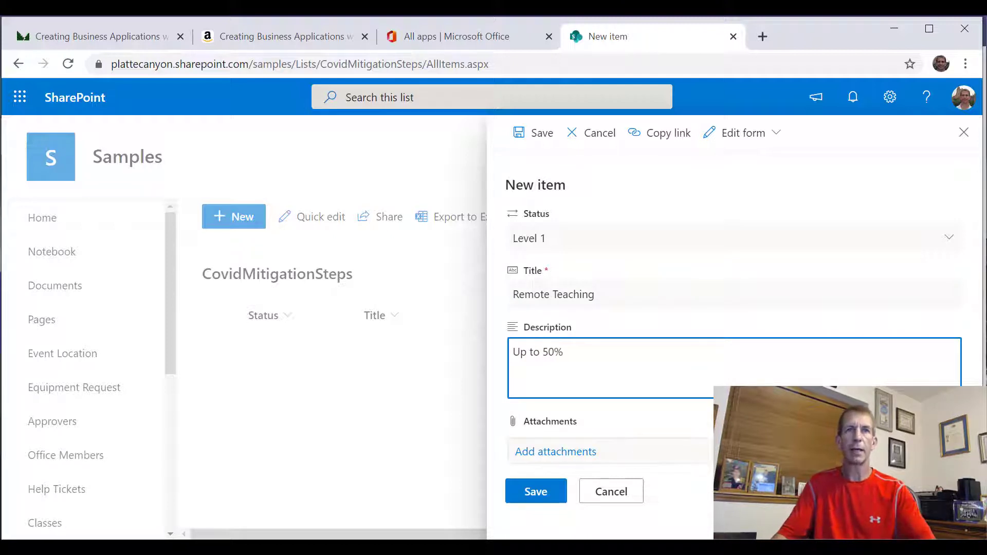
{"action": "left_click", "coordinate": [543, 494]}
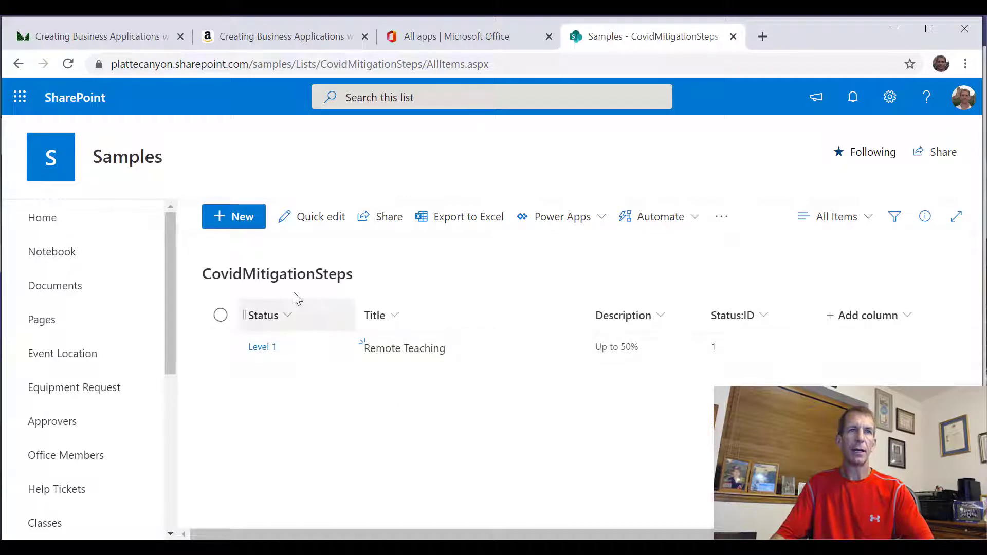
Switch the list to quick edit and add a Level 1 row titled "Dining Out" with the description "In person and take out"
{"action": "left_click", "coordinate": [313, 229]}
{"action": "left_click", "coordinate": [321, 396]}
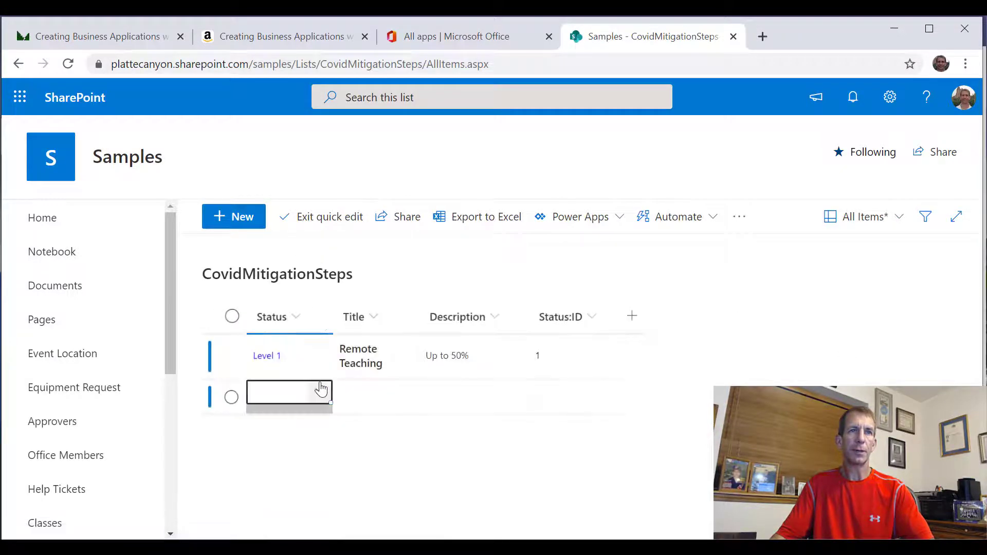
{"action": "left_click", "coordinate": [320, 393]}
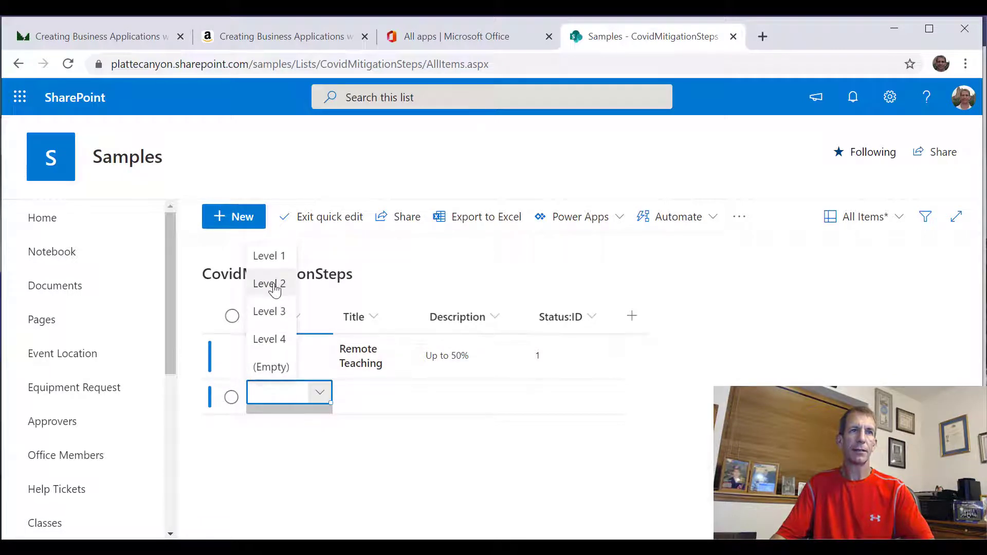
{"action": "left_click", "coordinate": [267, 257]}
{"action": "left_click", "coordinate": [381, 406]}
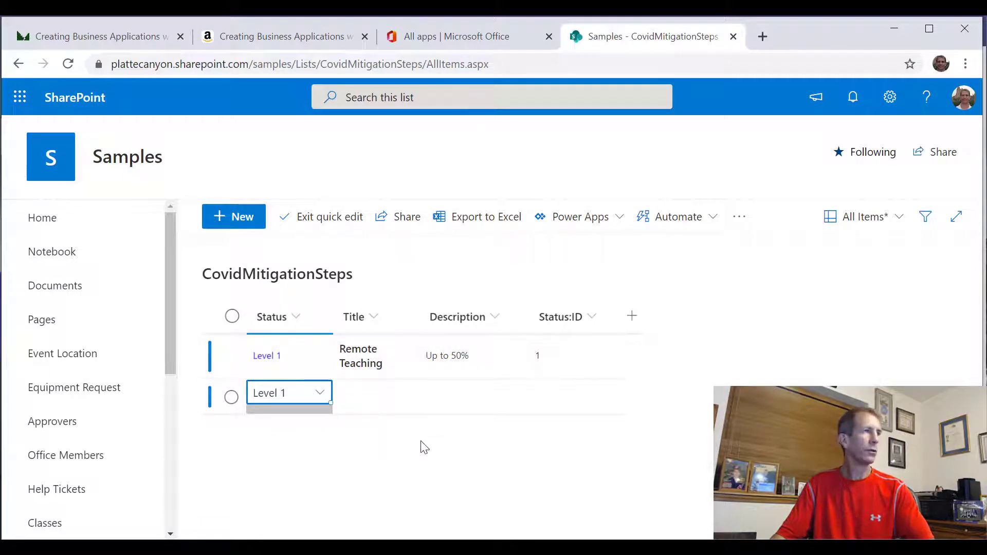
{"action": "left_click", "coordinate": [368, 403]}
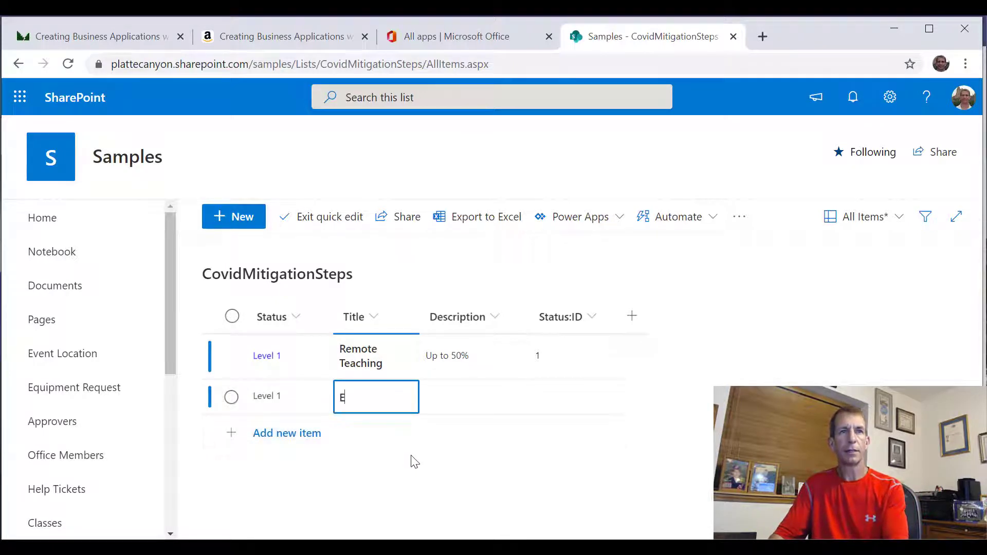
{"action": "key", "text": "BackSpace"}
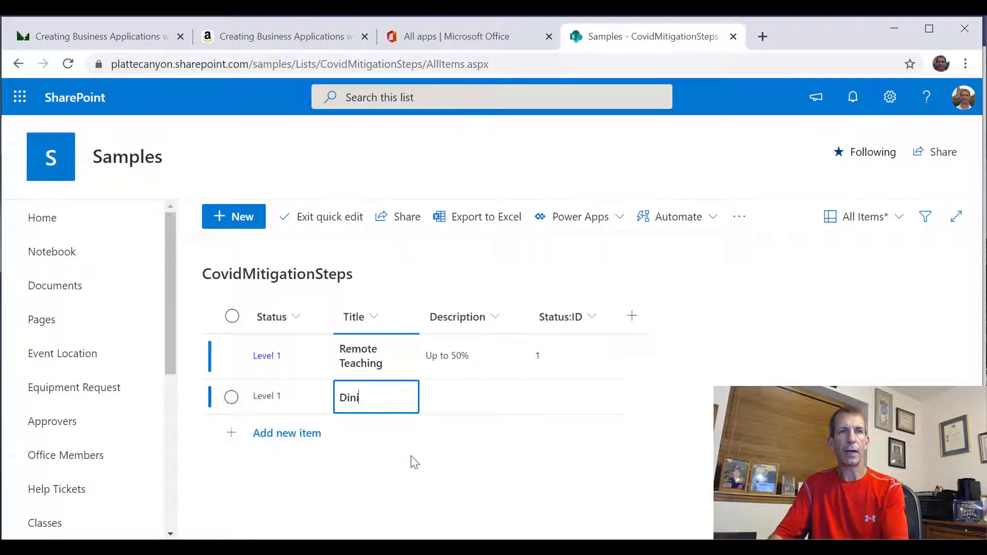
{"action": "key", "text": "Tab"}
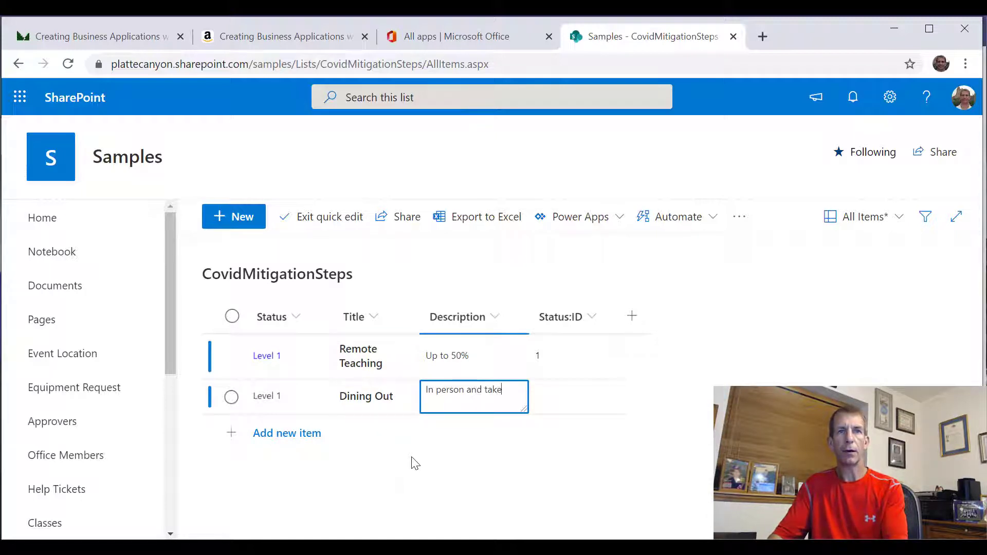
{"action": "key", "text": "Return"}
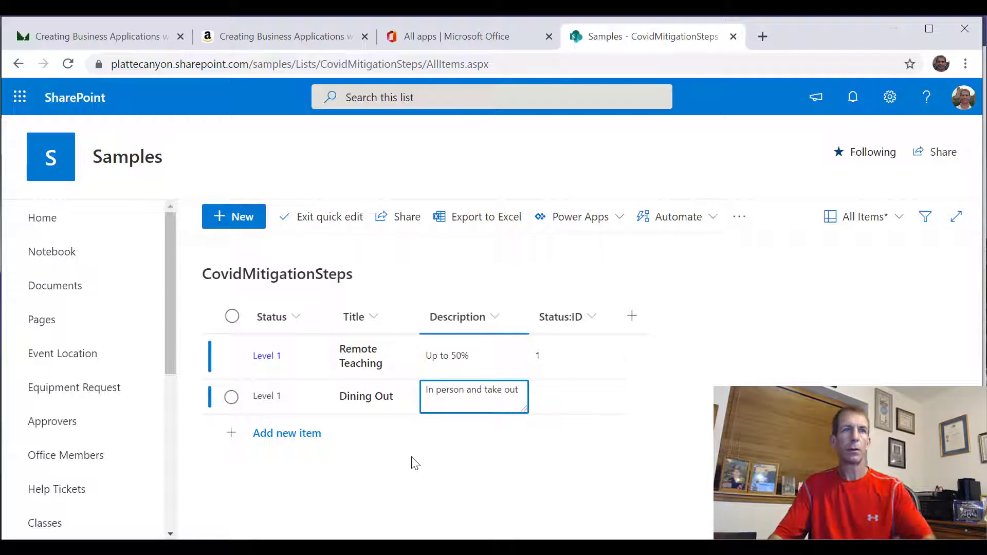
Add a Level 2 row titled "Remote Teaching" with the description "Can shift to remote and go over 50%"
{"action": "left_click", "coordinate": [273, 442]}
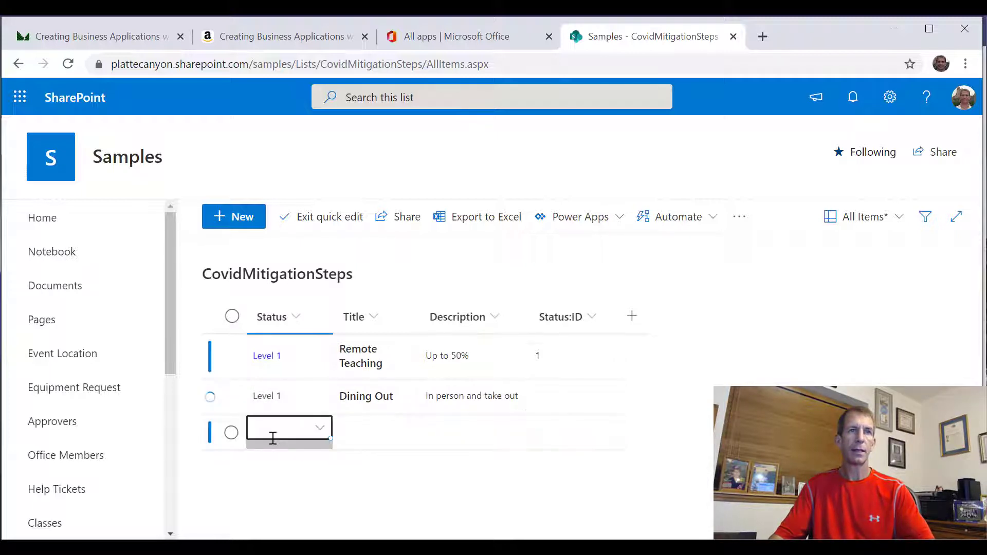
{"action": "left_click", "coordinate": [318, 434]}
{"action": "left_click", "coordinate": [286, 318]}
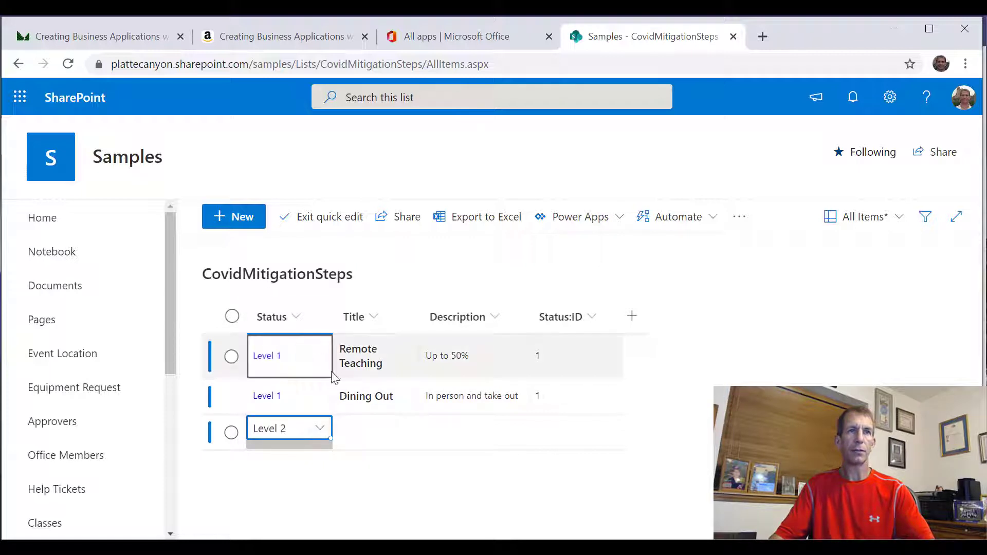
{"action": "left_click", "coordinate": [377, 445]}
{"action": "type", "text": "R"}
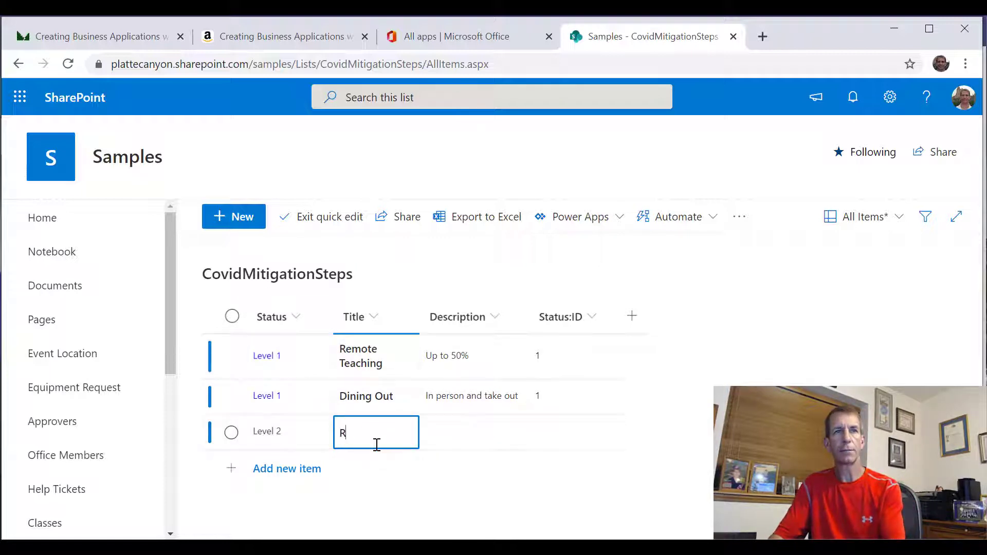
{"action": "type", "text": "emote Teaching"}
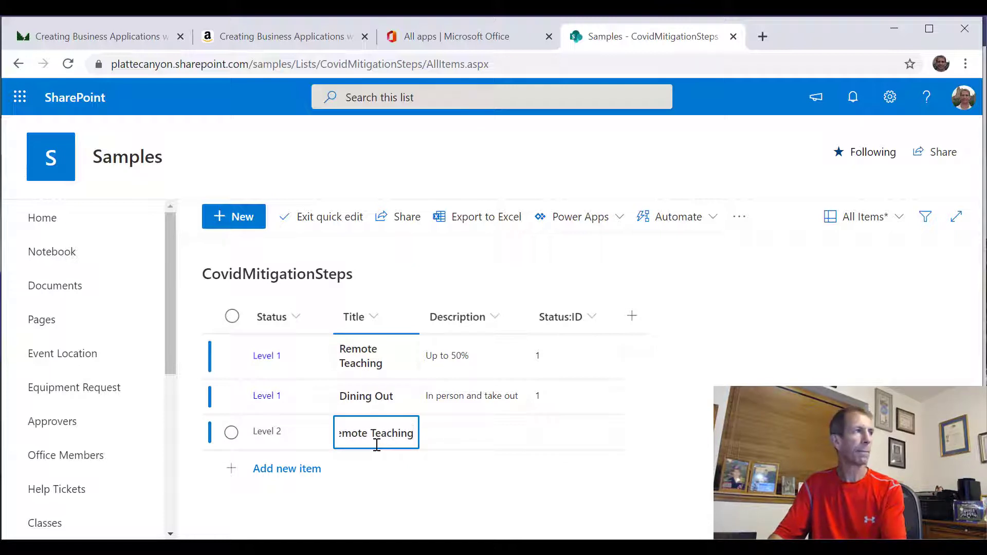
{"action": "key", "text": "Tab"}
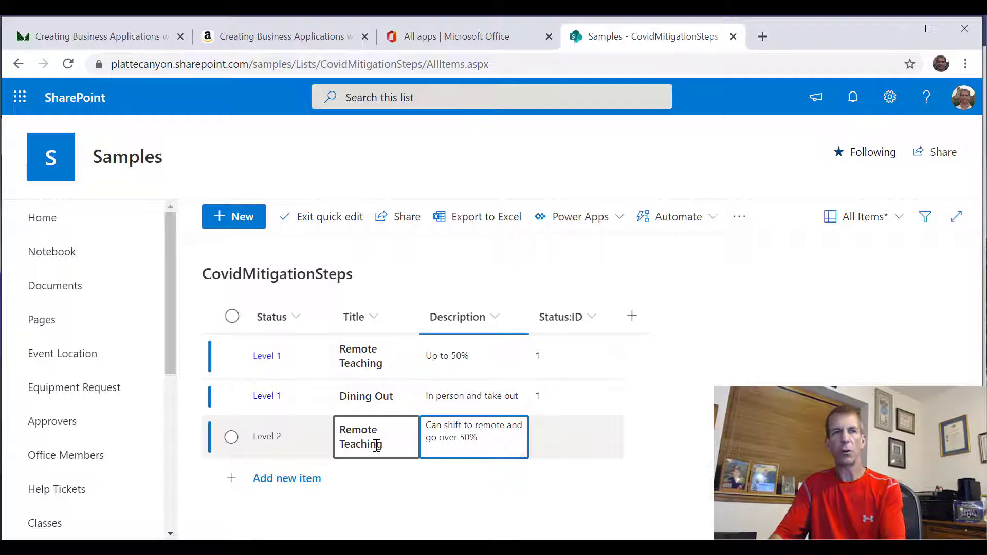
Add a Level 2 row titled "Dining Out" with the description "Take out only" and leave quick edit
{"action": "left_click", "coordinate": [273, 480]}
{"action": "left_click", "coordinate": [272, 476]}
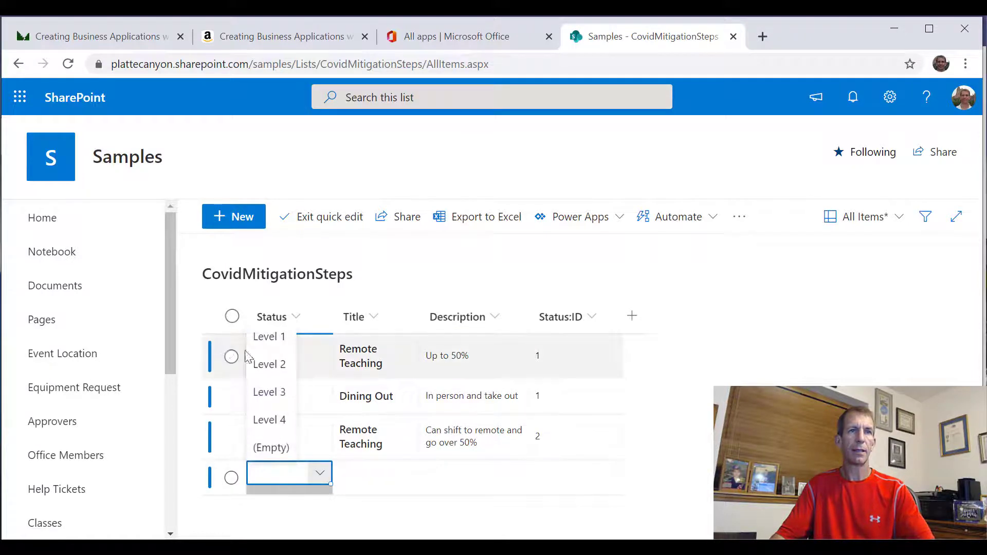
{"action": "left_click", "coordinate": [260, 364]}
{"action": "left_click", "coordinate": [394, 475]}
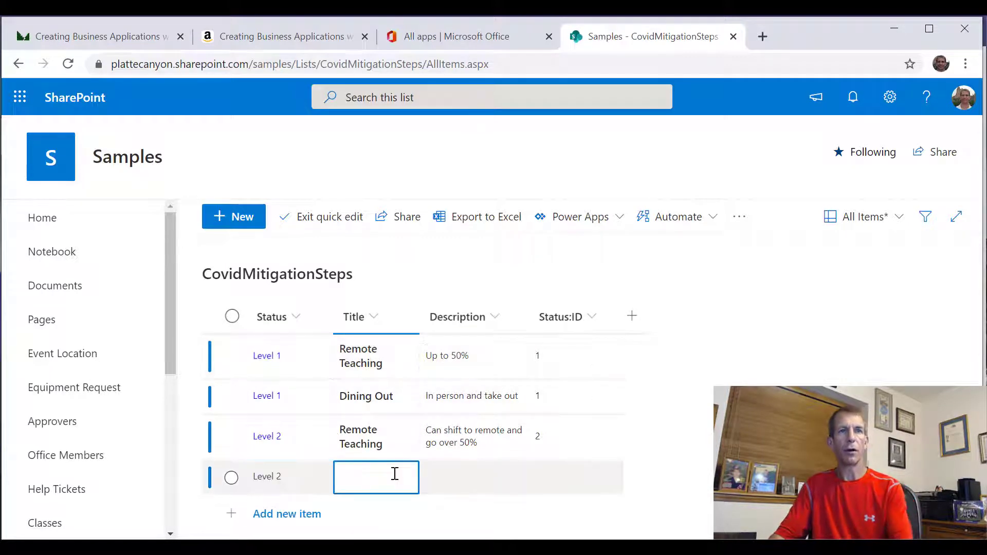
{"action": "left_click", "coordinate": [420, 500]}
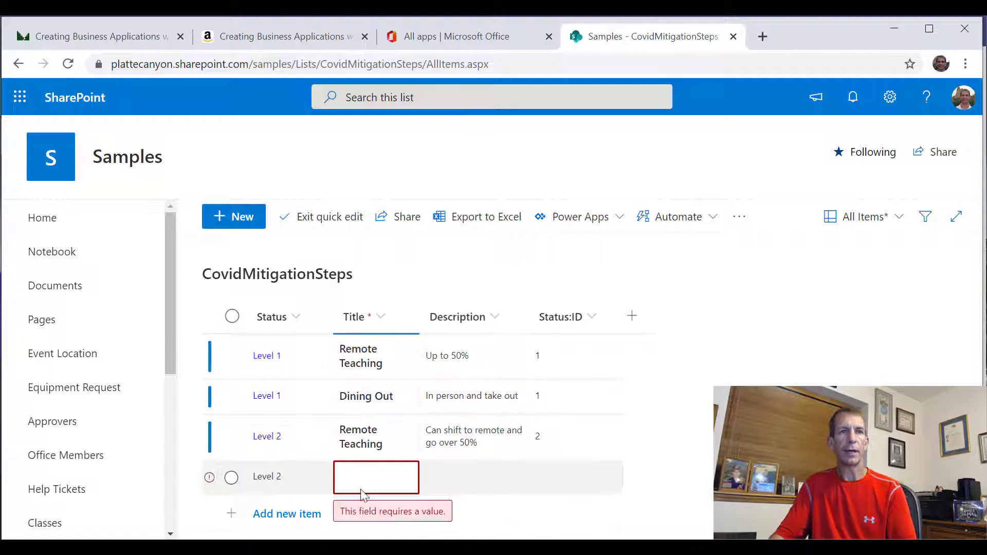
{"action": "left_click", "coordinate": [370, 478]}
{"action": "type", "text": "Din"}
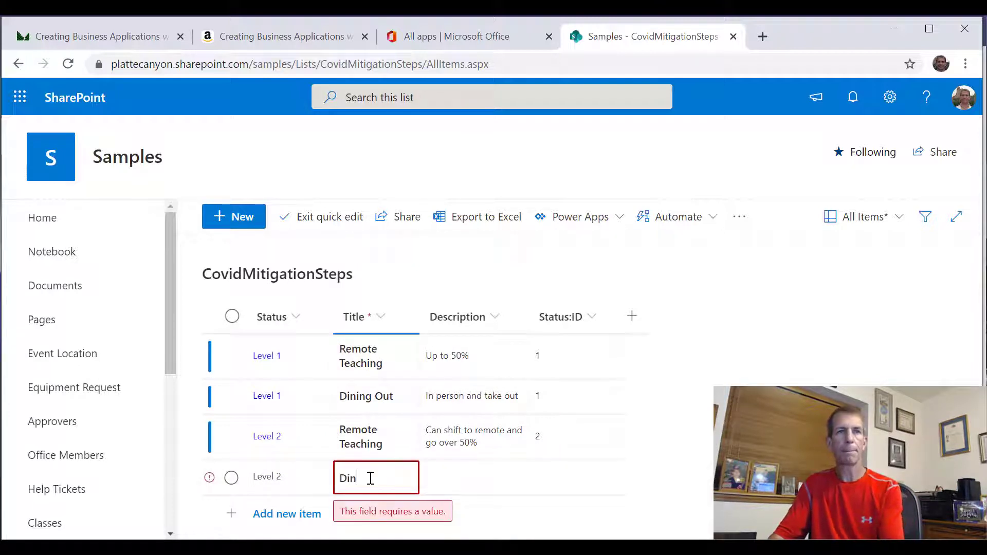
{"action": "type", "text": "ing Ou"}
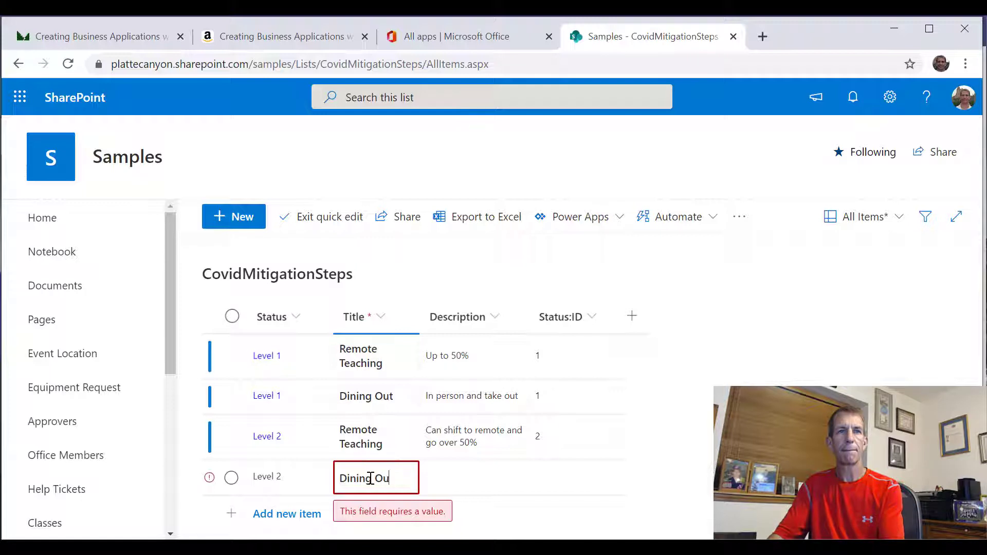
{"action": "type", "text": "t"}
{"action": "key", "text": "Tab"}
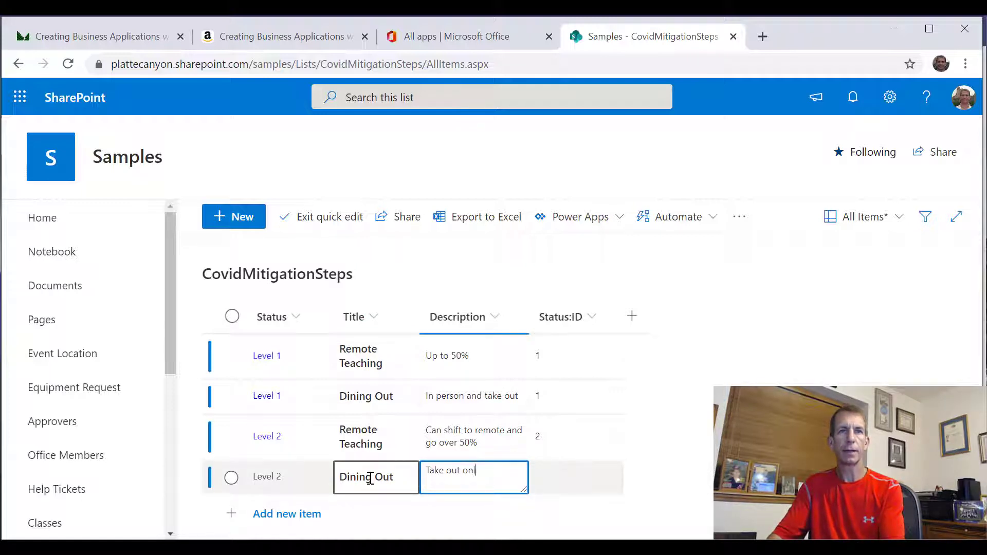
{"action": "left_click", "coordinate": [540, 513]}
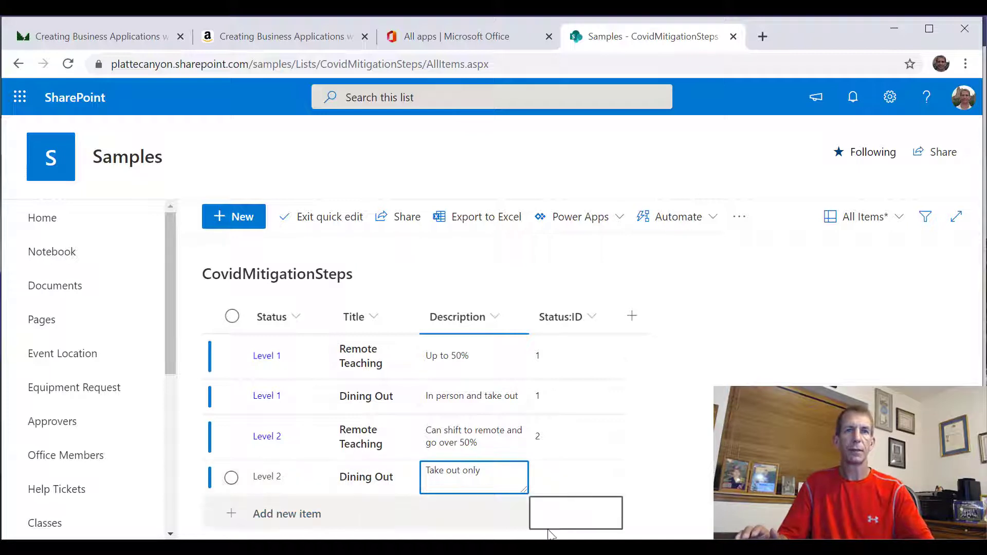
{"action": "left_click", "coordinate": [341, 217]}
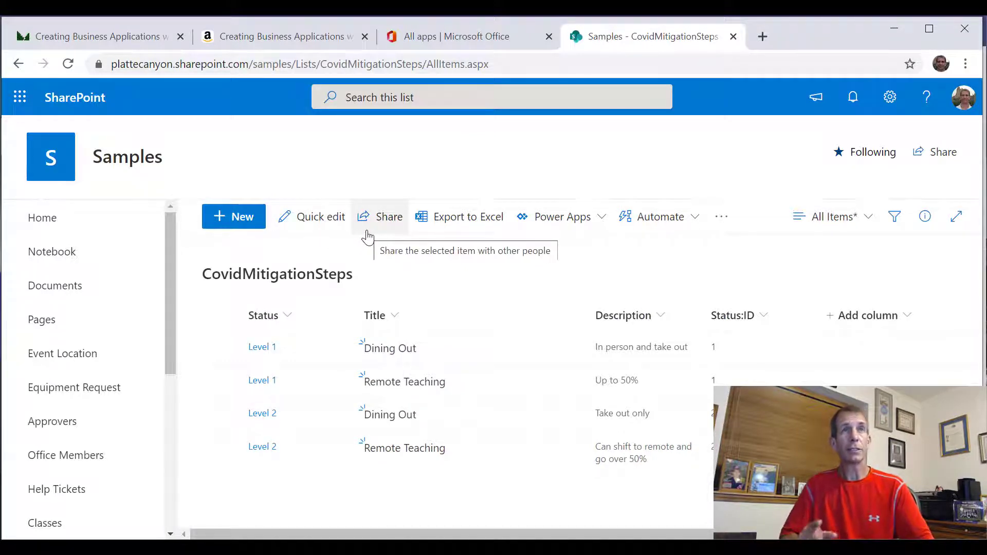
Switch to Power Apps from the Office 365 app list and start a blank canvas app
{"action": "left_click", "coordinate": [447, 45]}
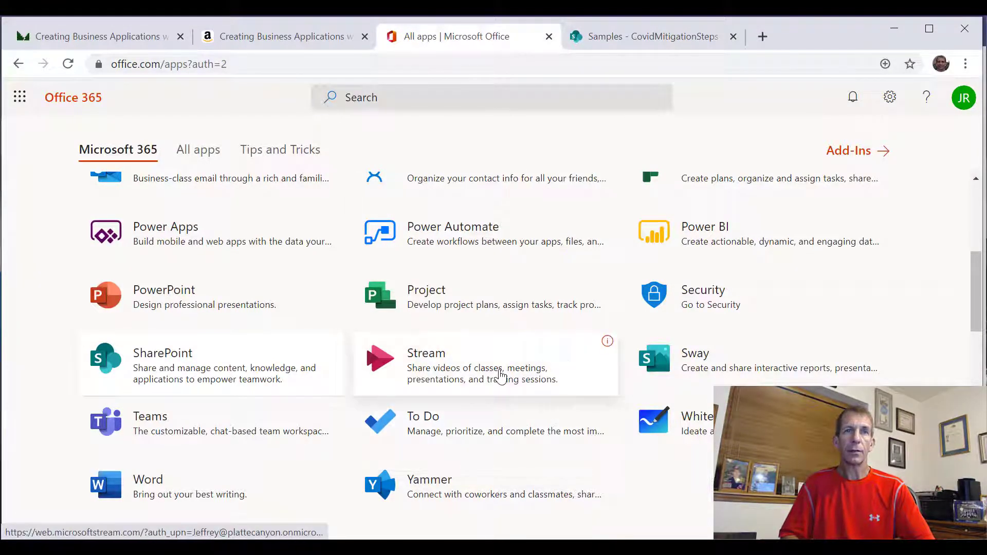
{"action": "scroll", "coordinate": [501, 377], "scroll_direction": "up", "scroll_amount": 4}
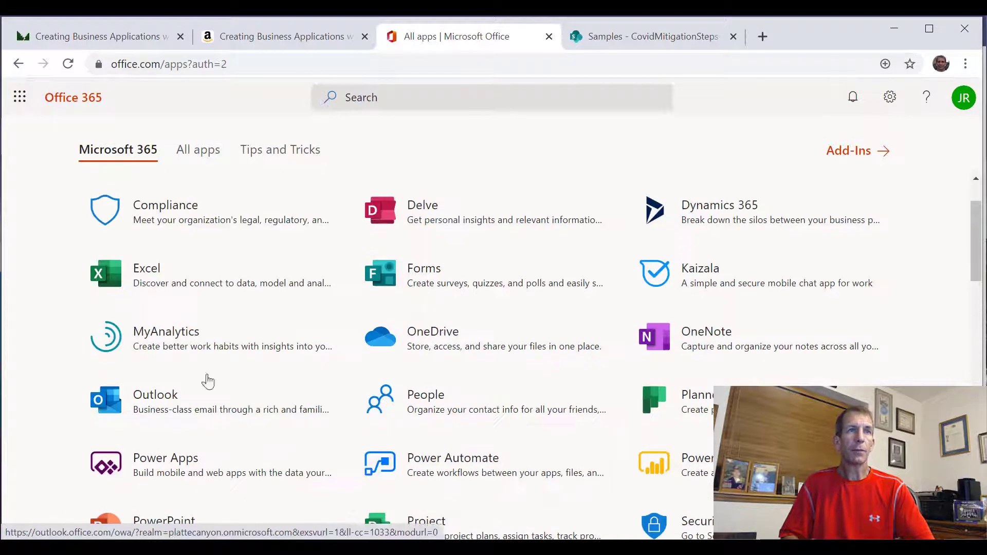
{"action": "left_click", "coordinate": [200, 462]}
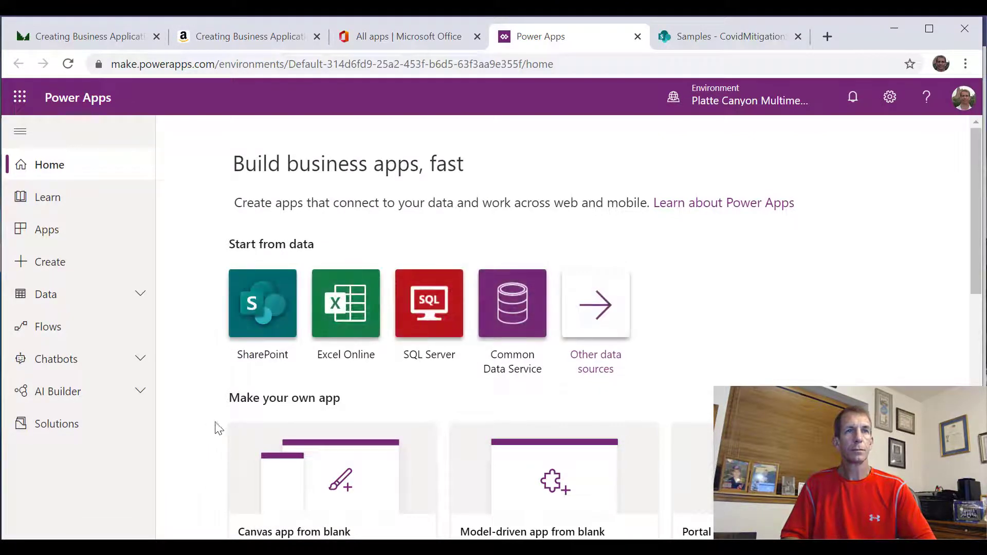
{"action": "scroll", "coordinate": [258, 399], "scroll_direction": "down", "scroll_amount": 3}
{"action": "left_click", "coordinate": [323, 383]}
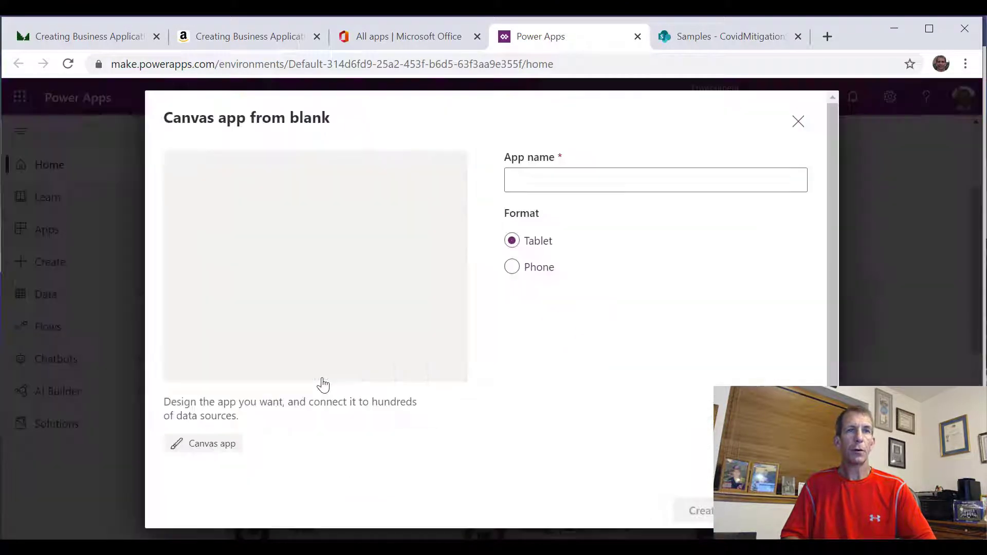
Name the app CovidStatus, create it in Tablet format and skip the welcome screen
{"action": "left_click", "coordinate": [605, 186]}
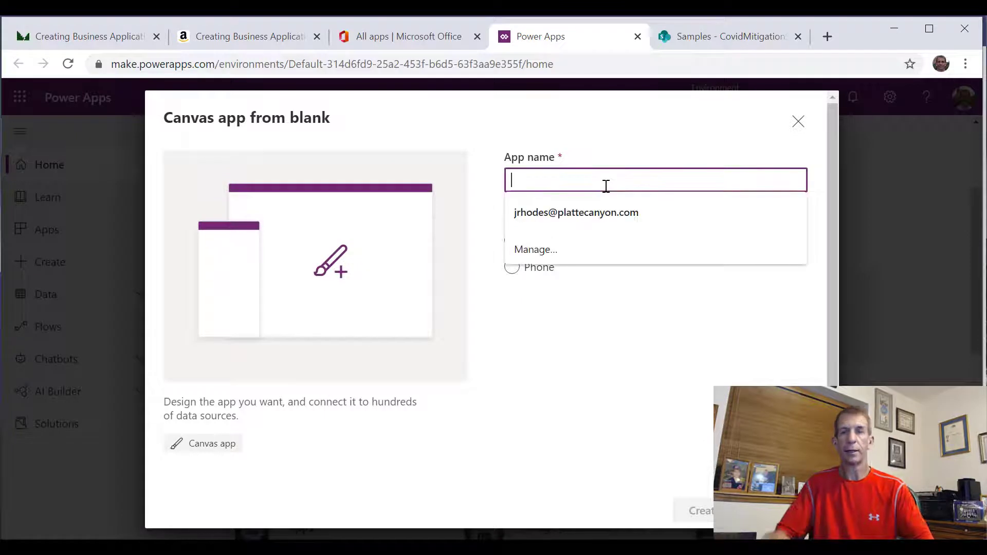
{"action": "type", "text": "Vov"}
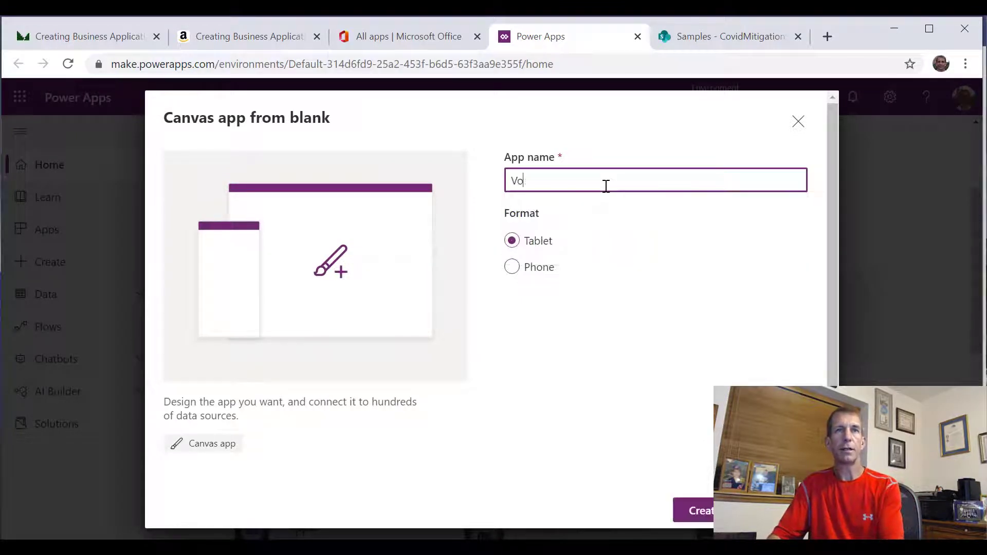
{"action": "key", "text": "BackSpace"}
{"action": "key", "text": "BackSpace"}
{"action": "key", "text": "BackSpace"}
{"action": "type", "text": "CovidStatus"}
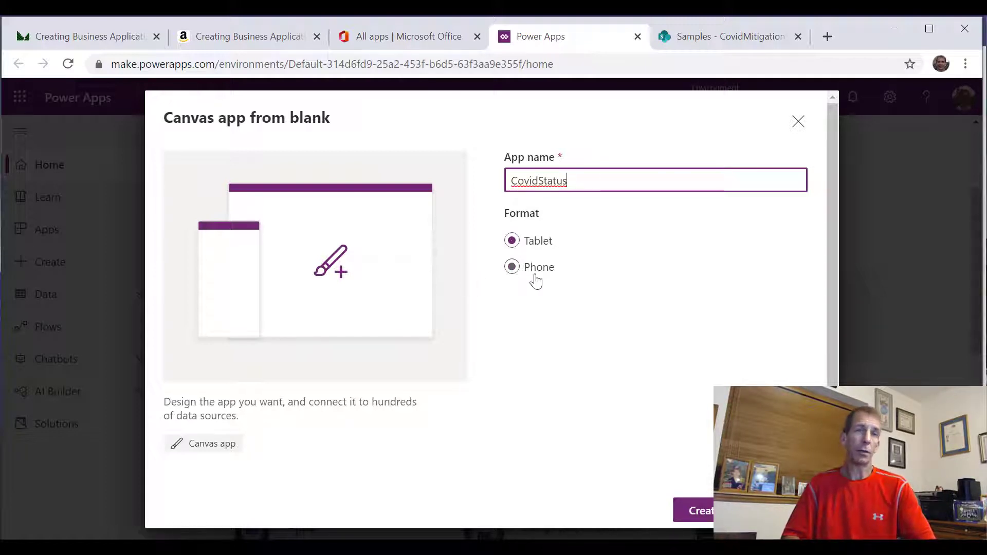
{"action": "left_click", "coordinate": [698, 514]}
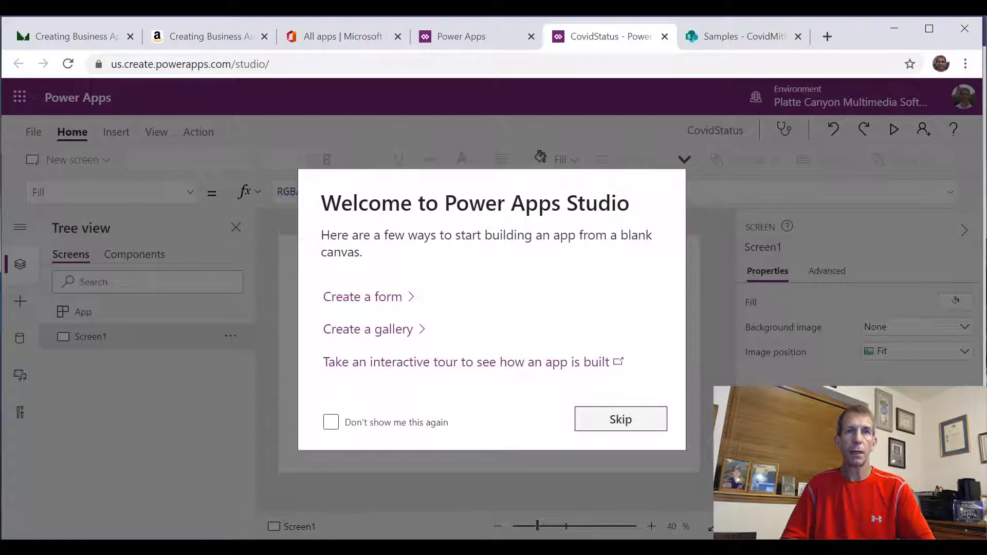
{"action": "left_click", "coordinate": [610, 426]}
Choose the second existing SharePoint connection as a data source for the app
{"action": "left_click", "coordinate": [20, 339]}
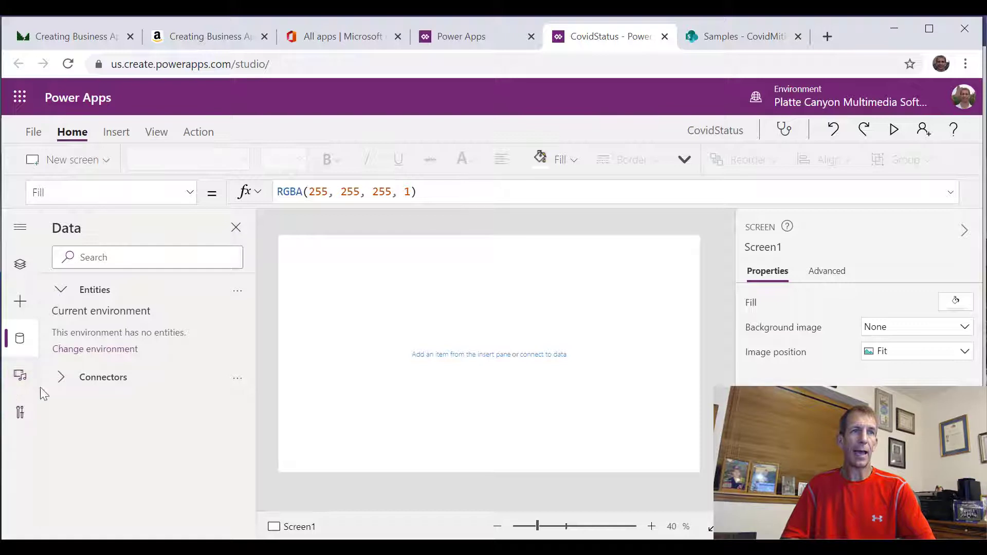
{"action": "left_click", "coordinate": [60, 381]}
{"action": "scroll", "coordinate": [128, 414], "scroll_direction": "down", "scroll_amount": 3}
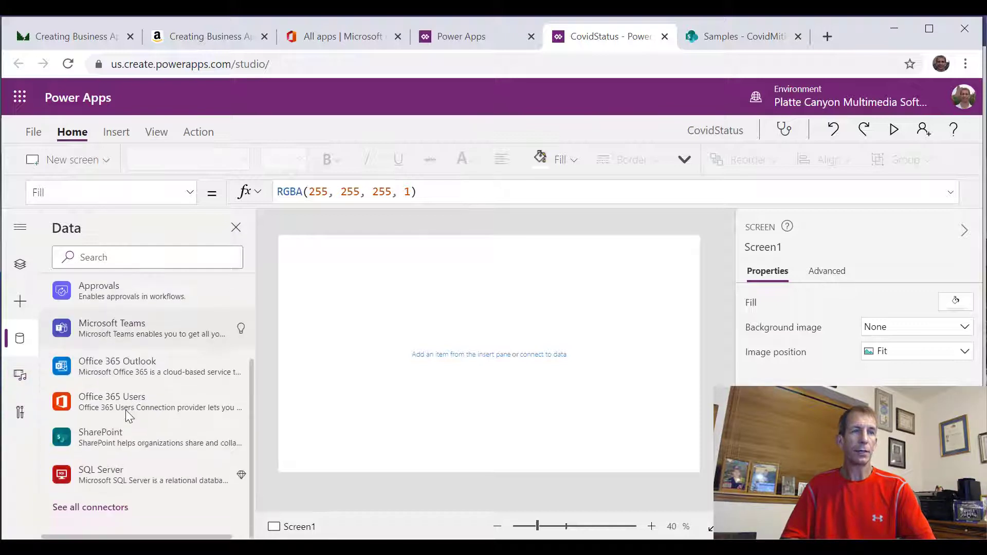
{"action": "left_click", "coordinate": [135, 442]}
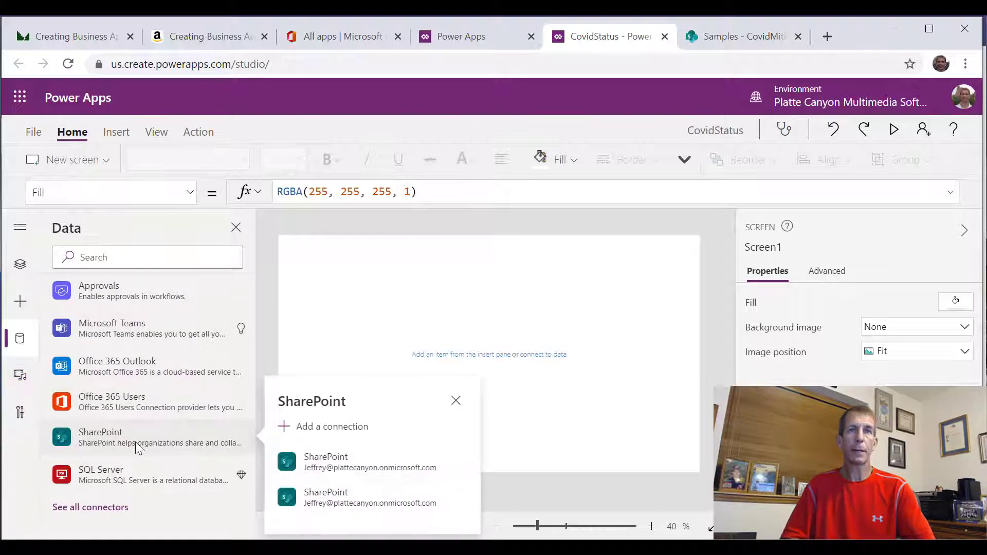
{"action": "left_click", "coordinate": [311, 495]}
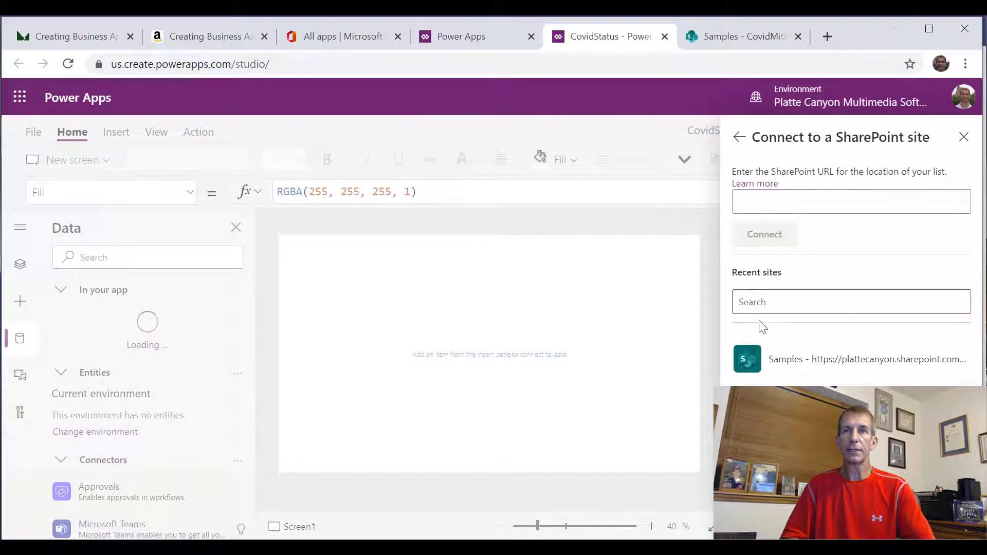
Connect to the Samples site and add its CovidMitigationSteps and CovidStatus lists to the app
{"action": "left_click", "coordinate": [780, 372]}
{"action": "left_click", "coordinate": [781, 376]}
{"action": "left_click", "coordinate": [774, 329]}
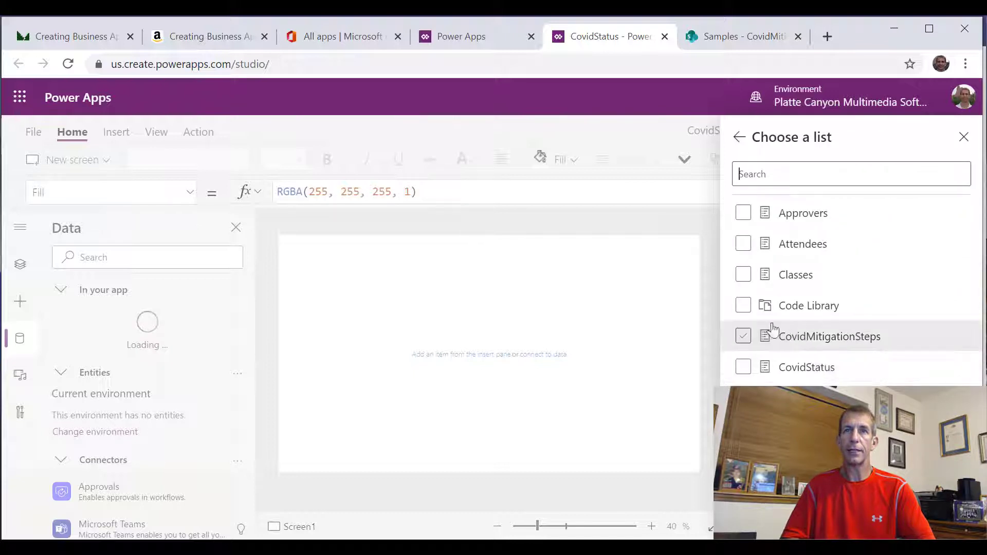
{"action": "left_click", "coordinate": [742, 342]}
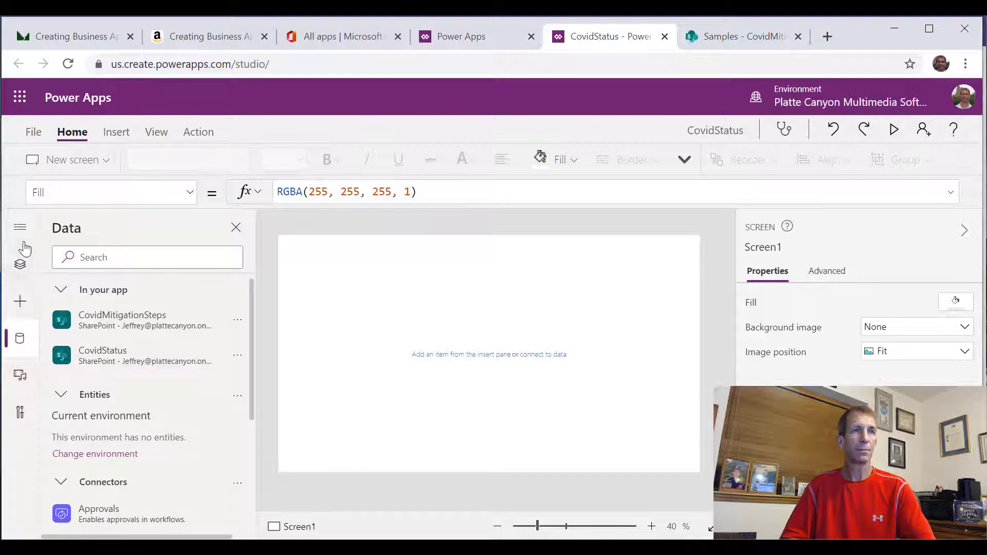
Insert a label on Screen1, widen it to nearly the full screen width and select its Text formula for editing
{"action": "left_click", "coordinate": [20, 268]}
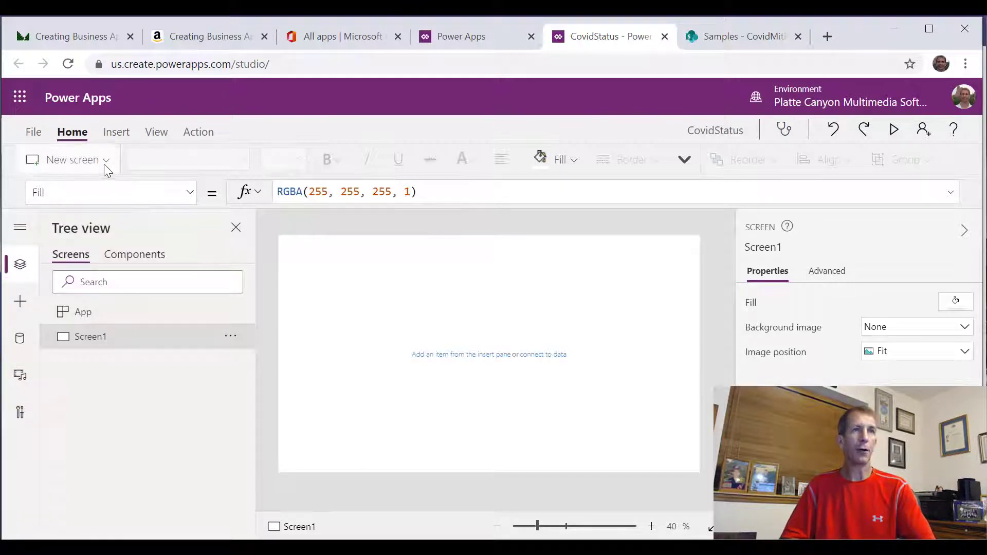
{"action": "left_click", "coordinate": [116, 133]}
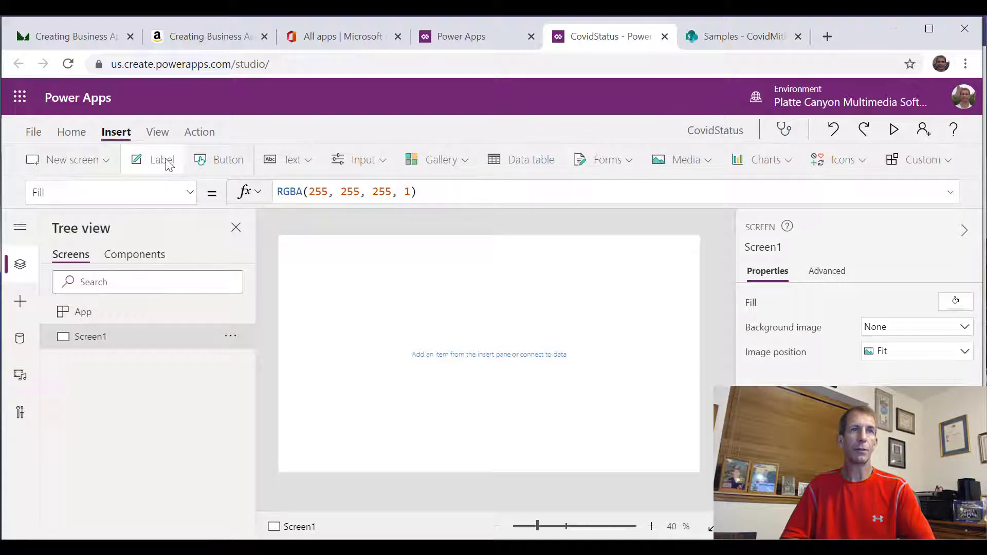
{"action": "left_click", "coordinate": [164, 160]}
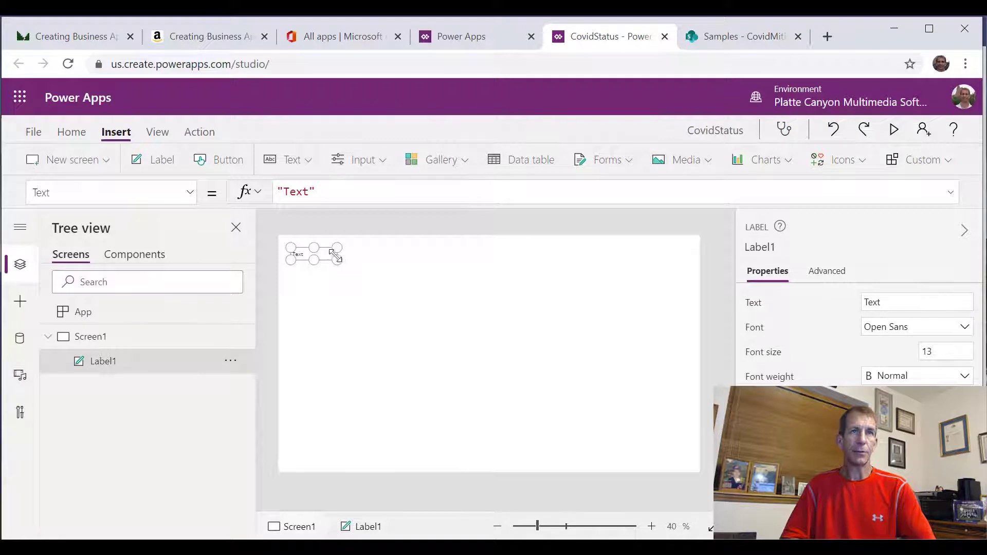
{"action": "left_click_drag", "start_coordinate": [399, 276], "coordinate": [690, 270]}
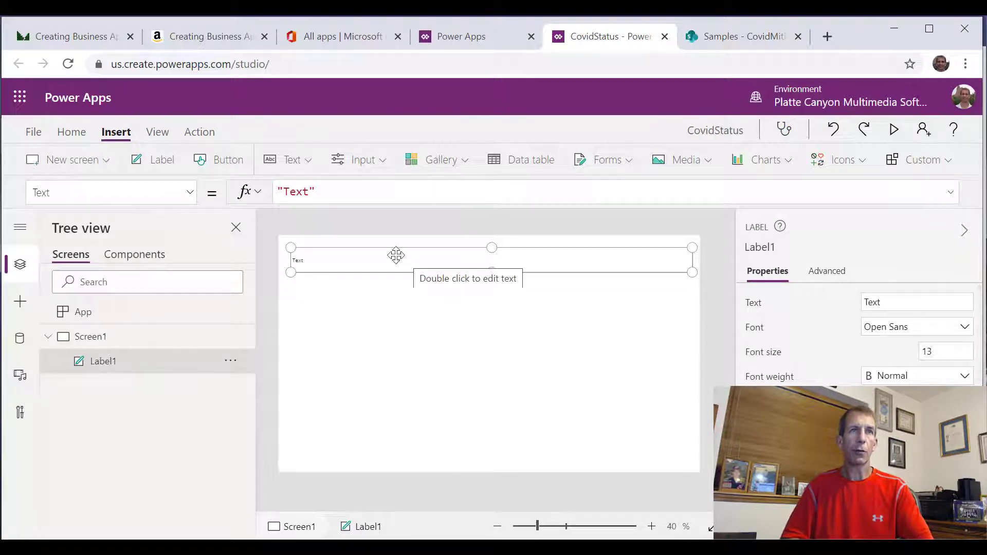
{"action": "left_click_drag", "start_coordinate": [276, 188], "coordinate": [206, 191]}
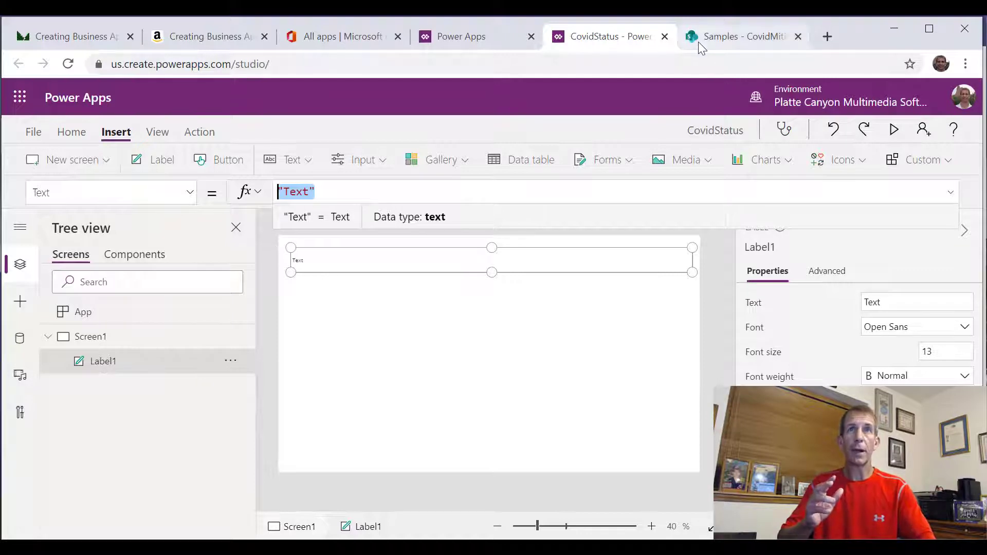
Switch to SharePoint and open the CovidStatus list from the Samples site contents to examine its status columns
{"action": "left_click", "coordinate": [740, 35]}
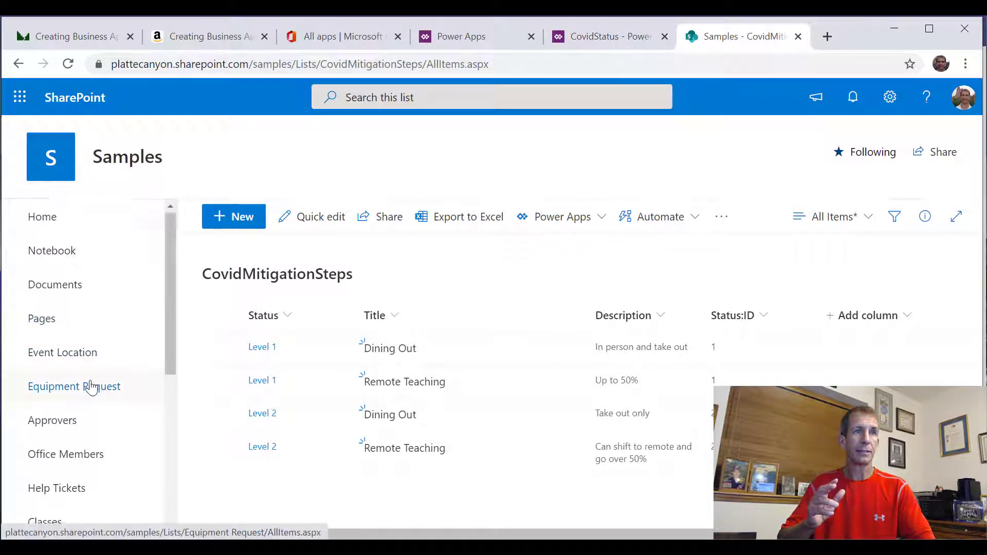
{"action": "scroll", "coordinate": [92, 391], "scroll_direction": "down", "scroll_amount": 5}
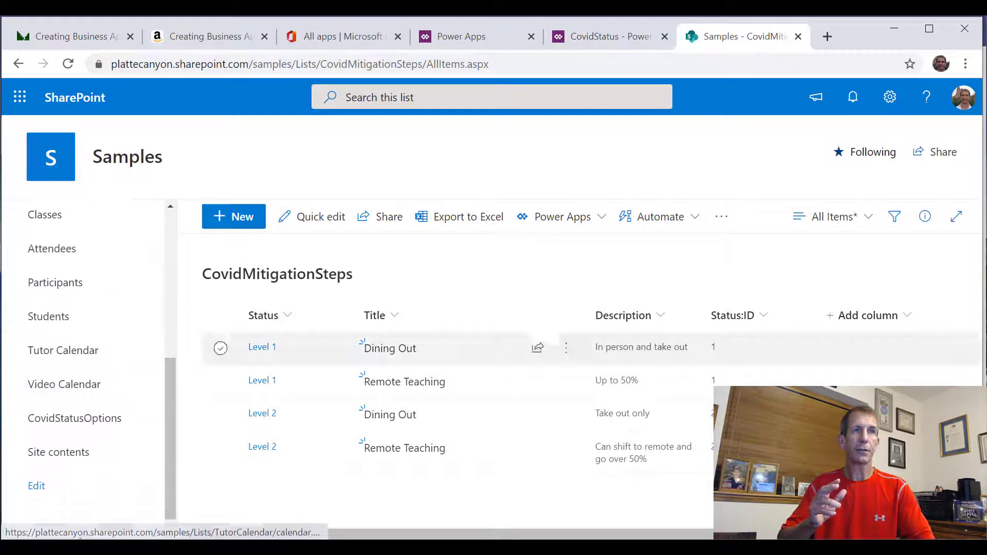
{"action": "left_click", "coordinate": [62, 459]}
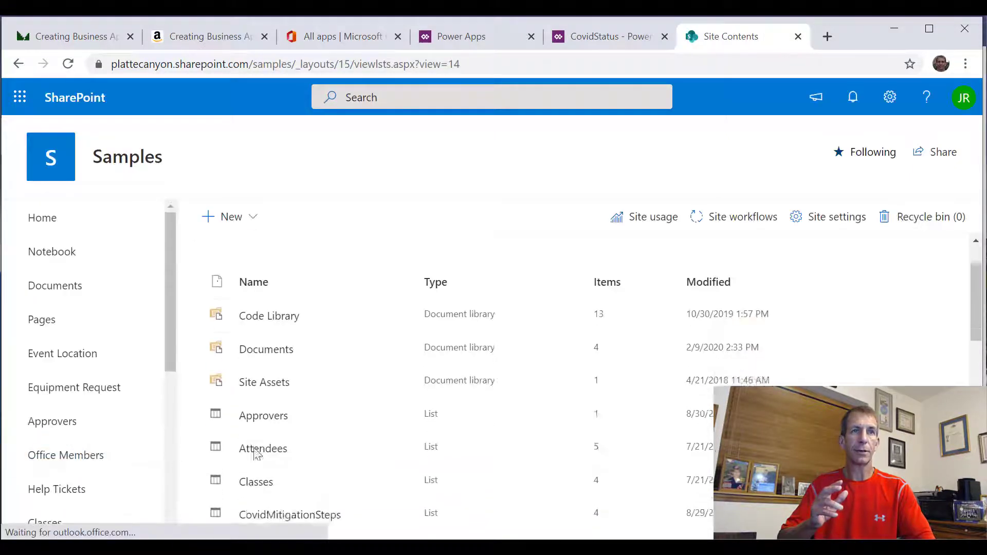
{"action": "scroll", "coordinate": [272, 447], "scroll_direction": "down", "scroll_amount": 5}
{"action": "left_click", "coordinate": [262, 387]}
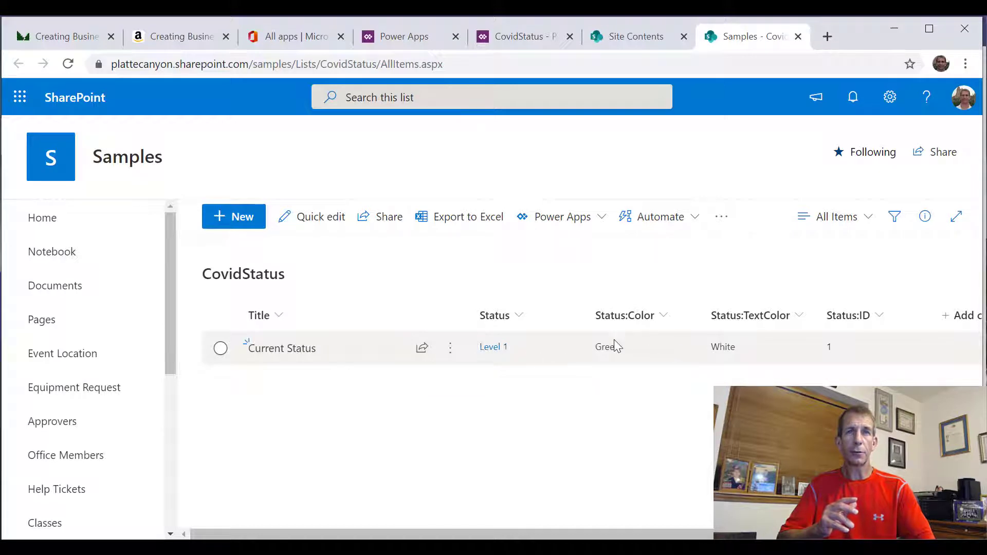
{"action": "key", "text": "alt+Tab"}
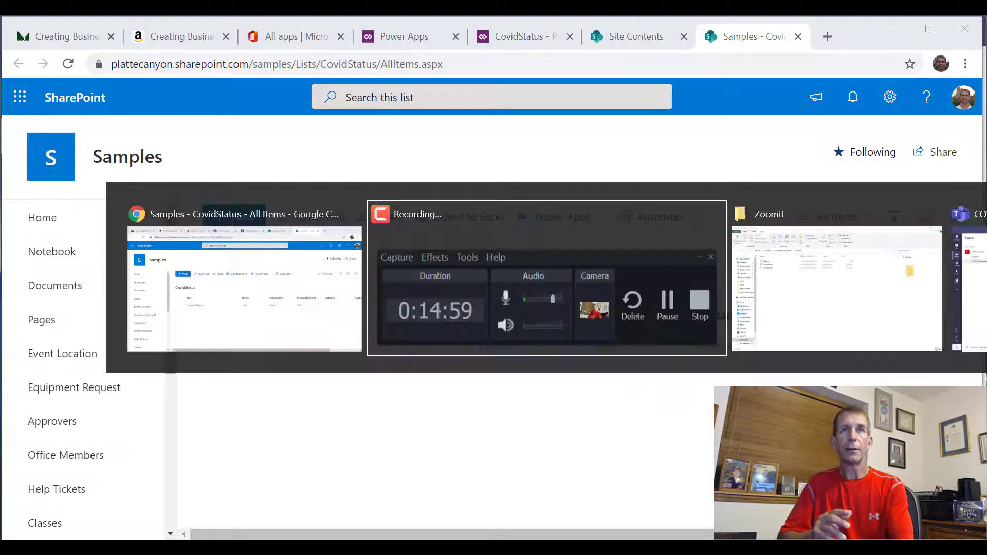
{"action": "key", "text": "alt+shift+Tab"}
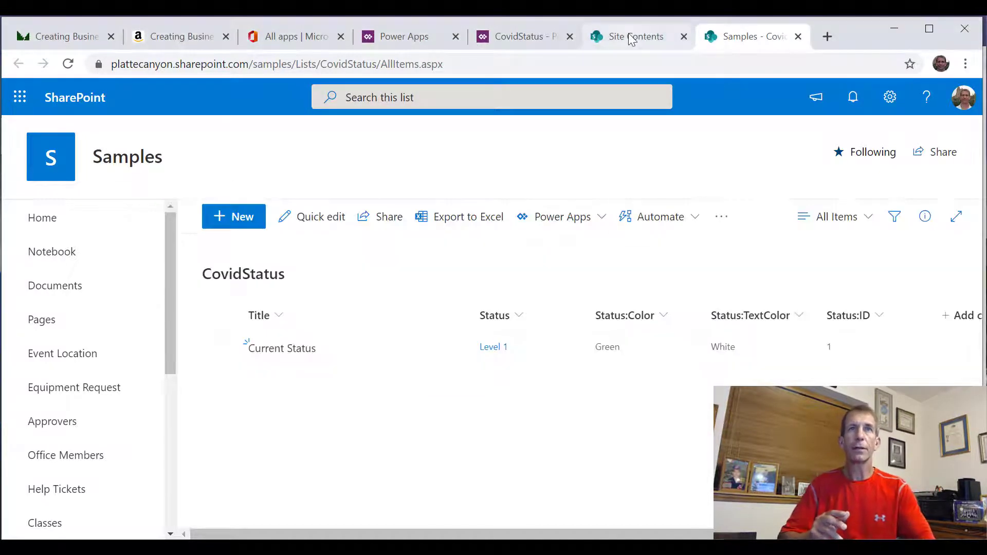
Return to the CovidStatus app in Power Apps and set the label's Text formula to First(CovidStatus)
{"action": "left_click", "coordinate": [517, 40]}
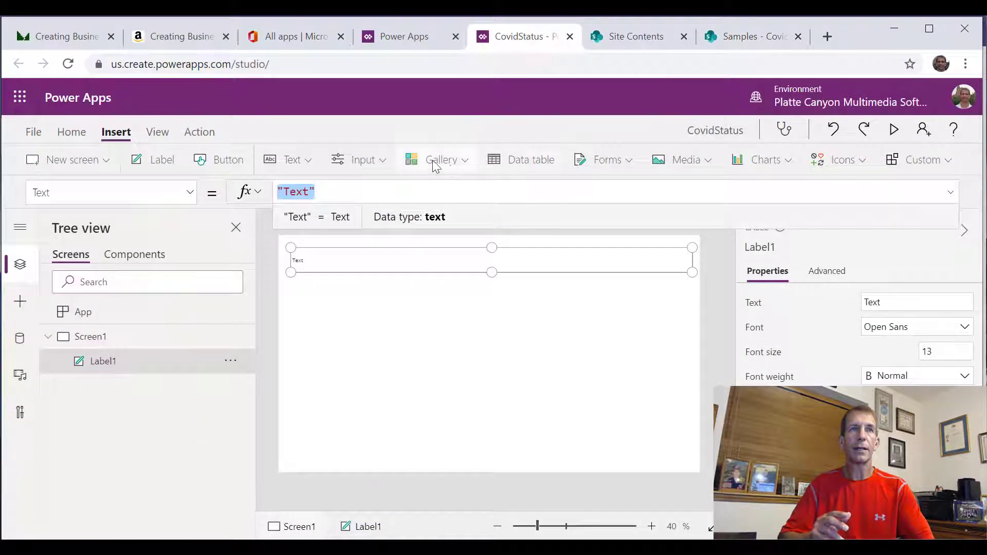
{"action": "type", "text": "Fi"}
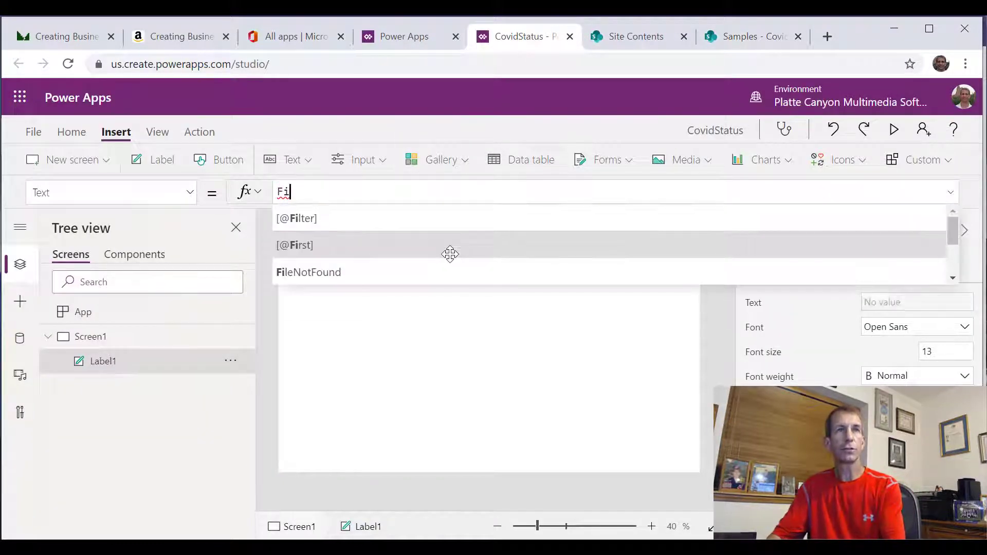
{"action": "type", "text": "rst("}
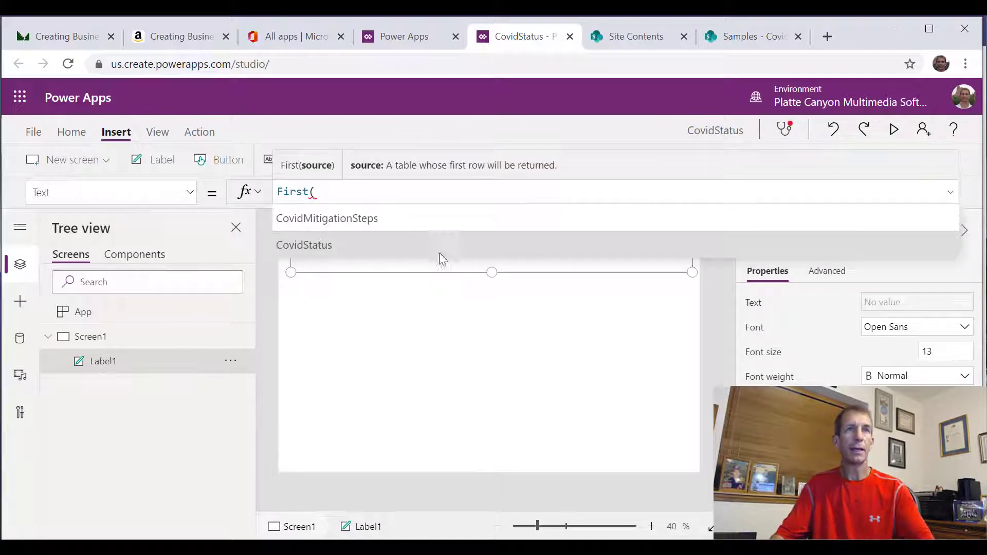
{"action": "left_click", "coordinate": [352, 245]}
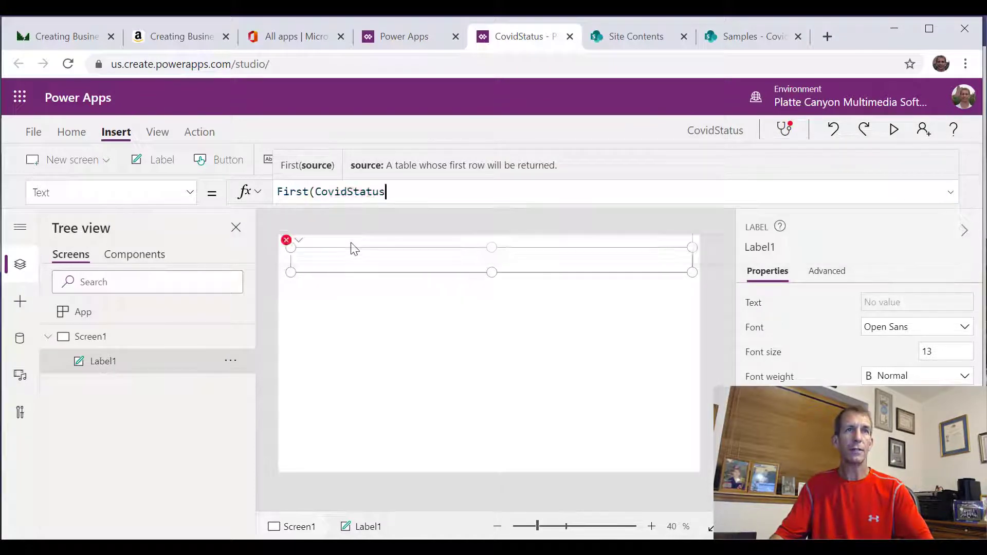
{"action": "left_click", "coordinate": [352, 247]}
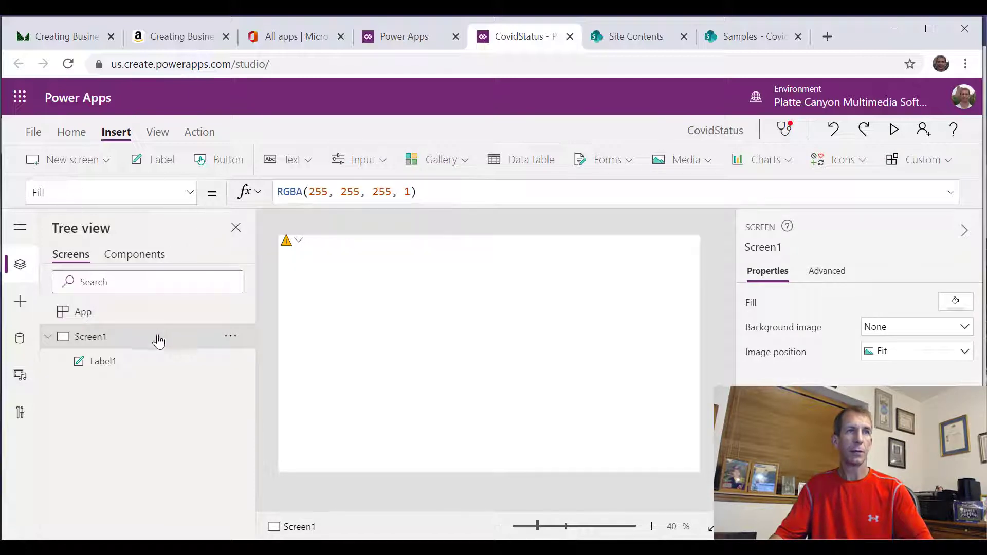
{"action": "left_click", "coordinate": [148, 360]}
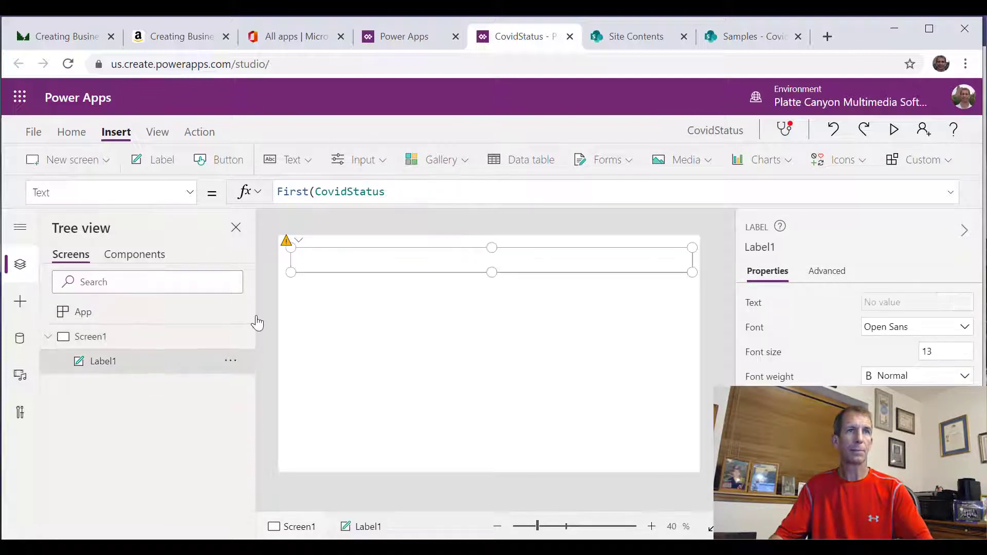
{"action": "left_click", "coordinate": [416, 188]}
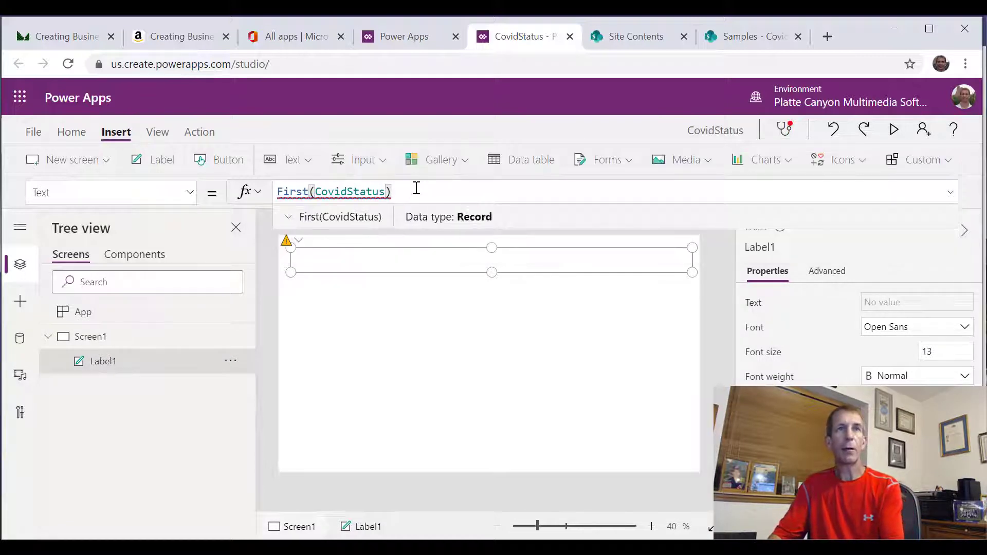
Extend the label's Text formula to First(CovidStatus).Status.Value
{"action": "type", "text": "."}
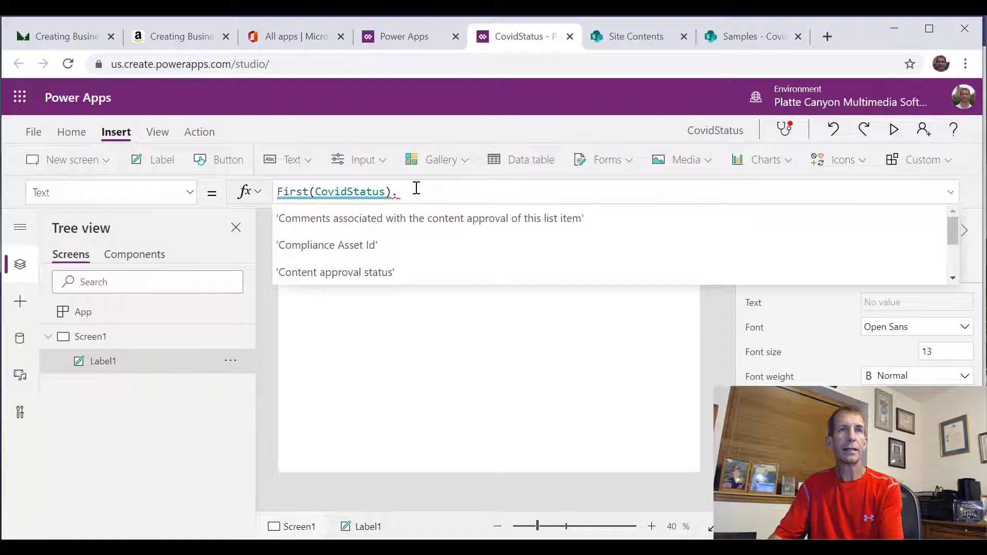
{"action": "type", "text": "Stat"}
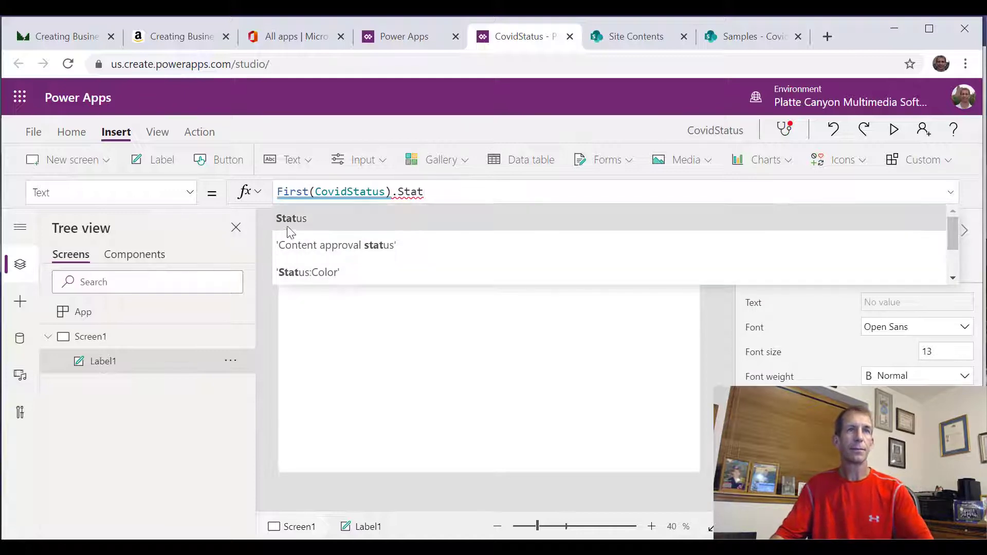
{"action": "left_click", "coordinate": [291, 226]}
{"action": "type", "text": "."}
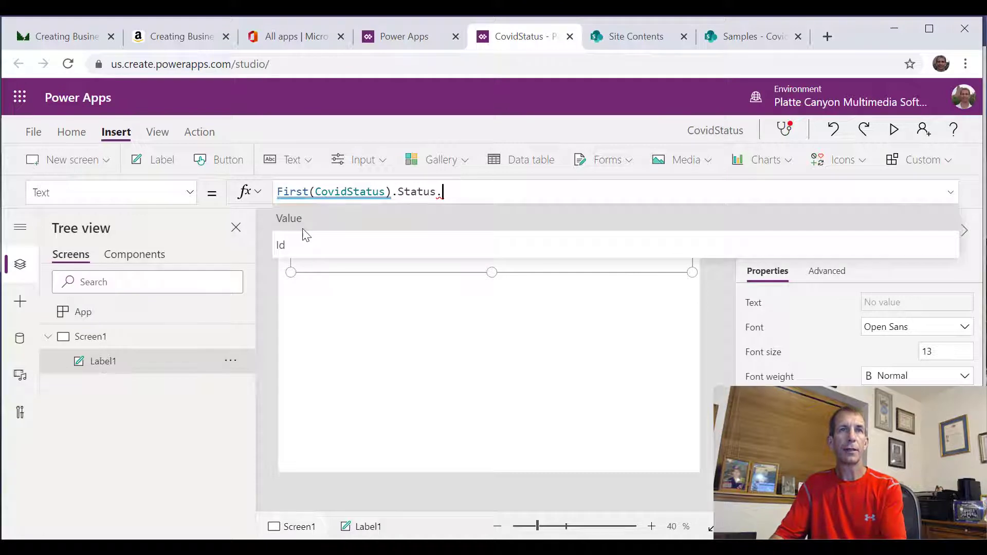
{"action": "type", "text": "Value"}
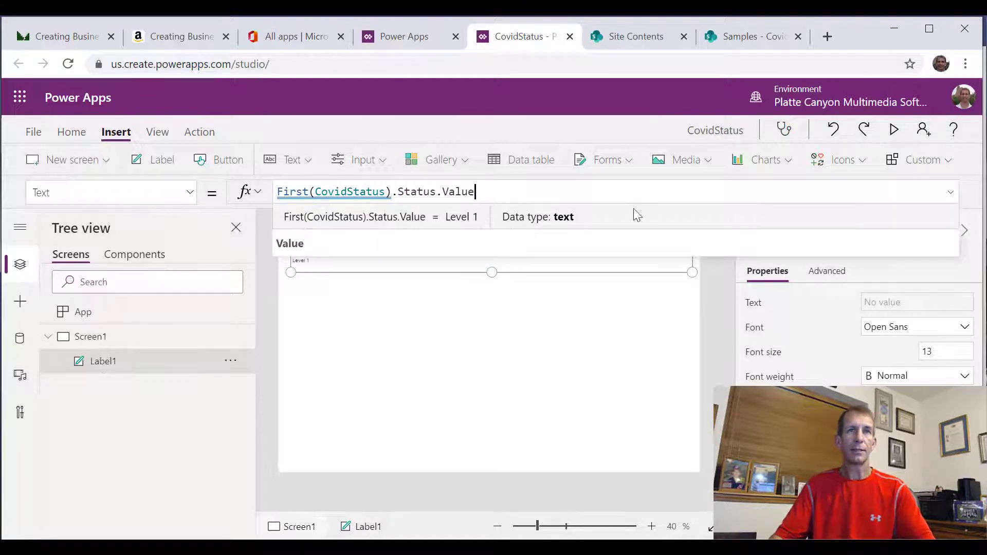
{"action": "left_click", "coordinate": [708, 465]}
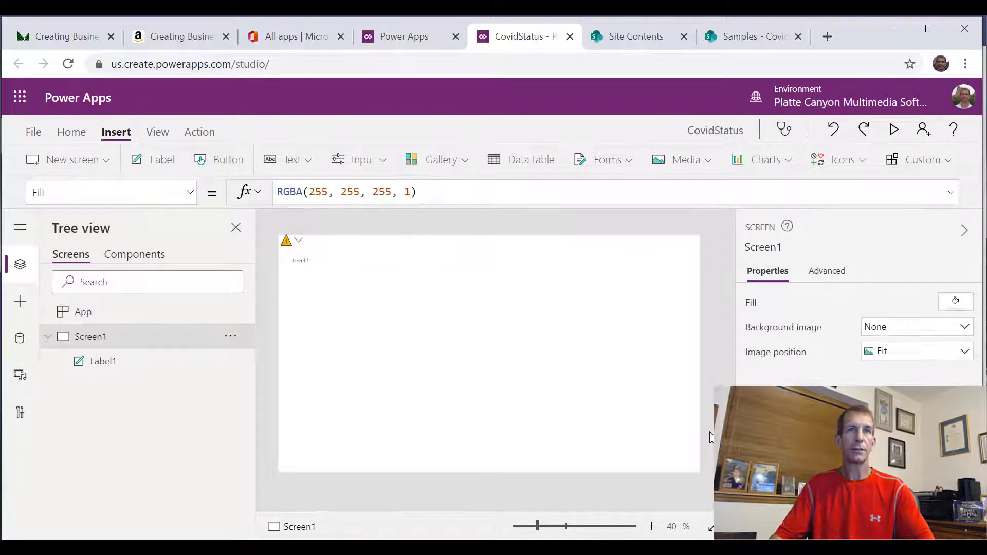
Examine the label's Text formula, previewing the CovidStatus table and the fields of the First(CovidStatus) record
{"action": "left_click", "coordinate": [419, 266]}
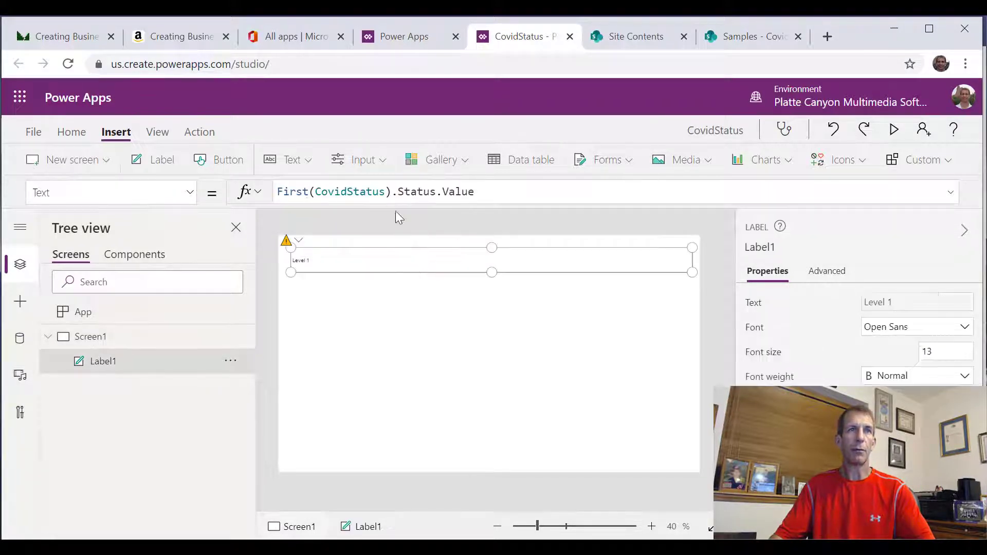
{"action": "mouse_move", "coordinate": [383, 199]}
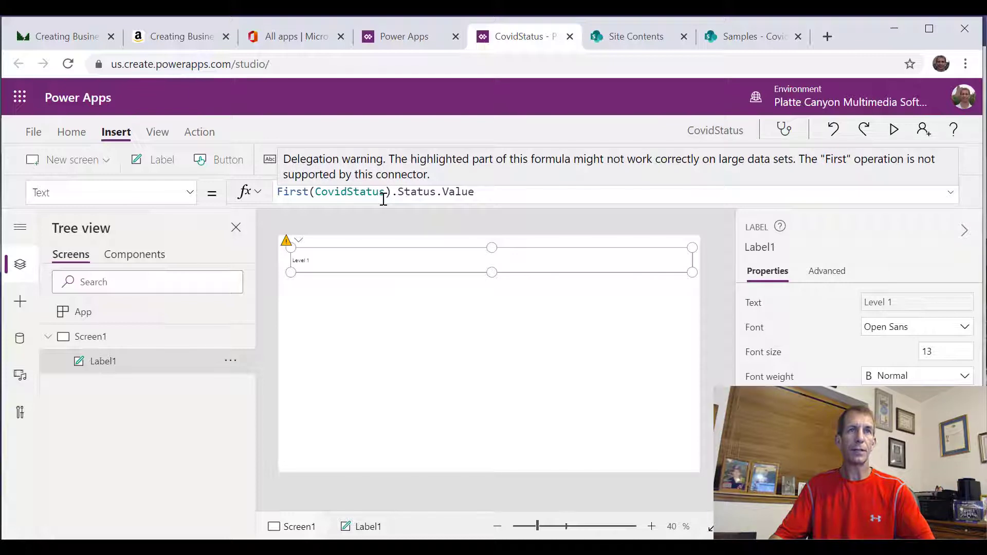
{"action": "left_click_drag", "start_coordinate": [385, 191], "coordinate": [316, 191]}
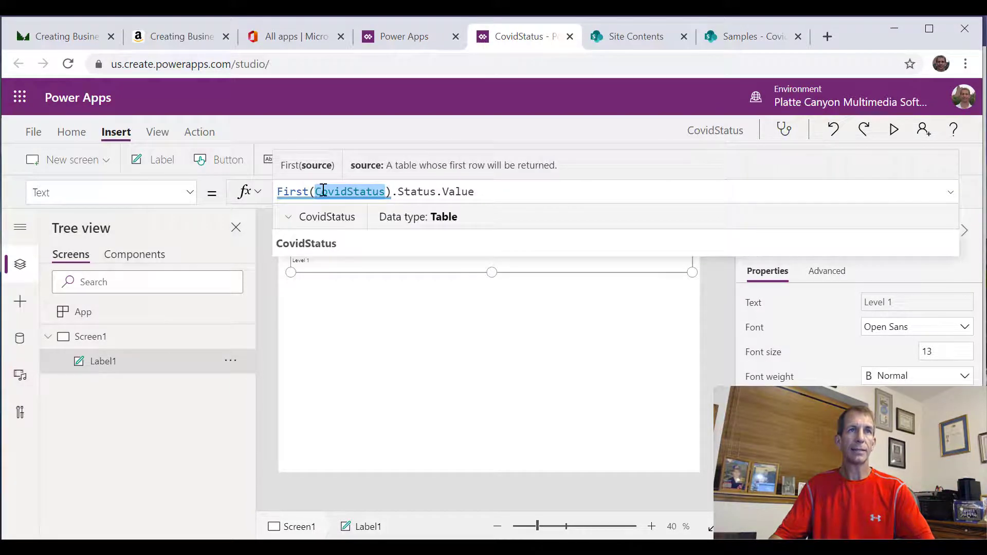
{"action": "left_click", "coordinate": [324, 222]}
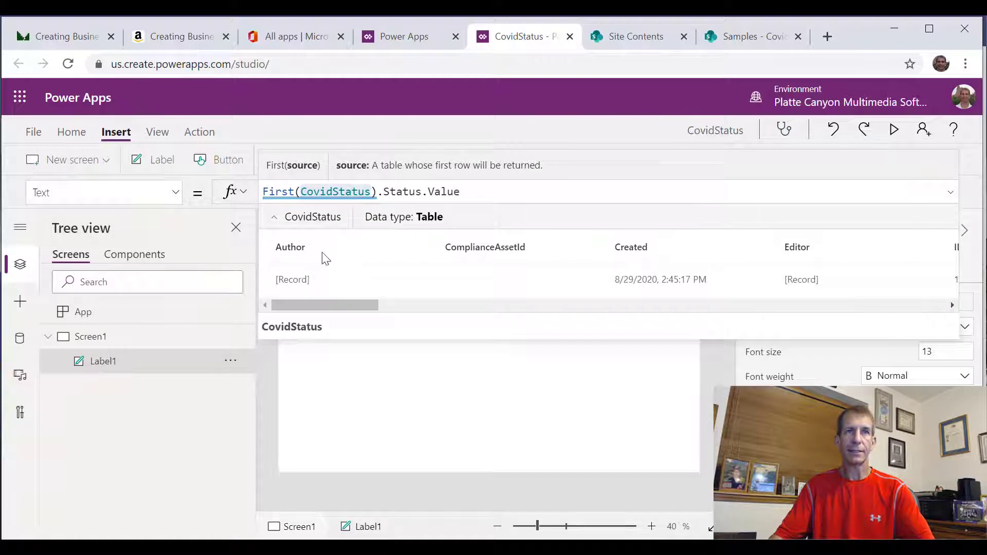
{"action": "double_click", "coordinate": [347, 192]}
{"action": "left_click", "coordinate": [374, 194]}
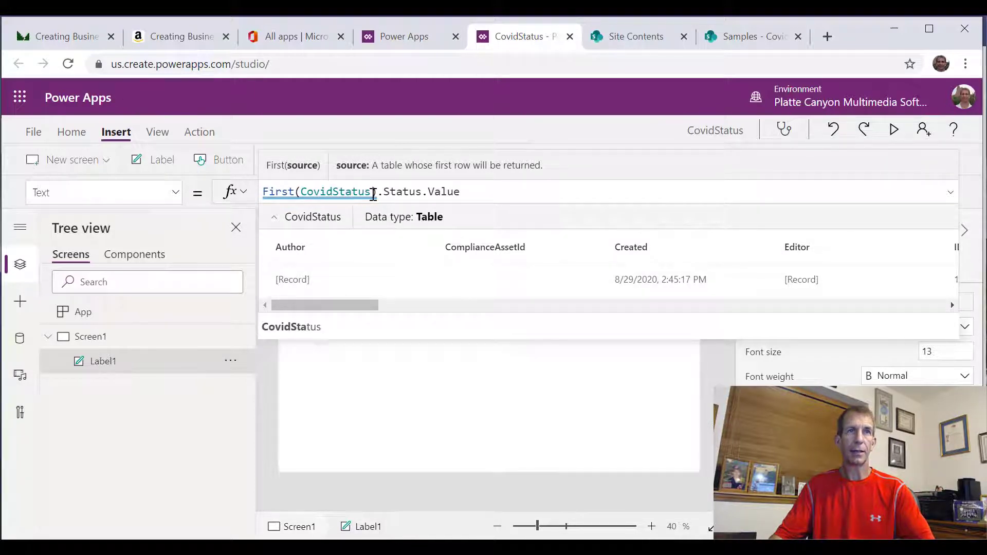
{"action": "type", "text": ")"}
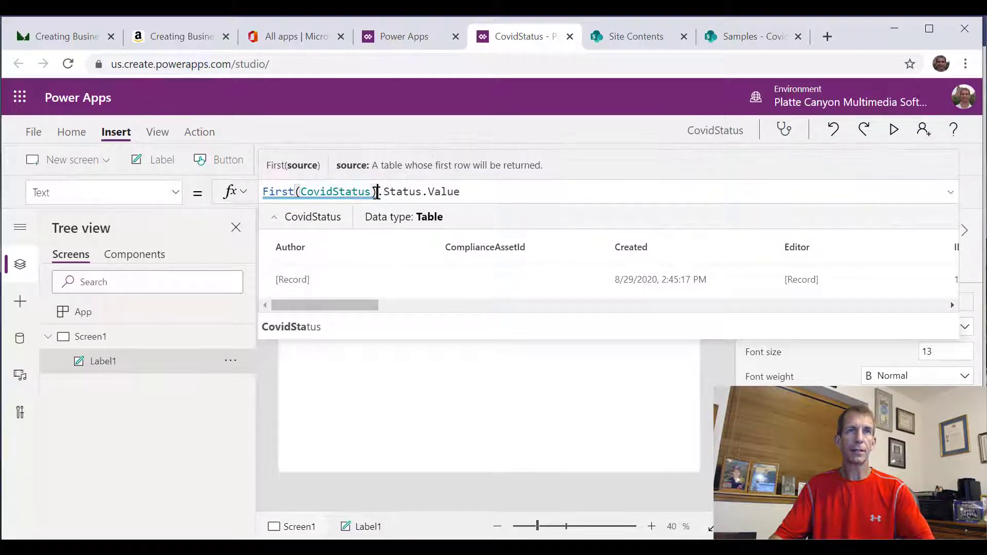
{"action": "left_click_drag", "start_coordinate": [376, 192], "coordinate": [232, 199]}
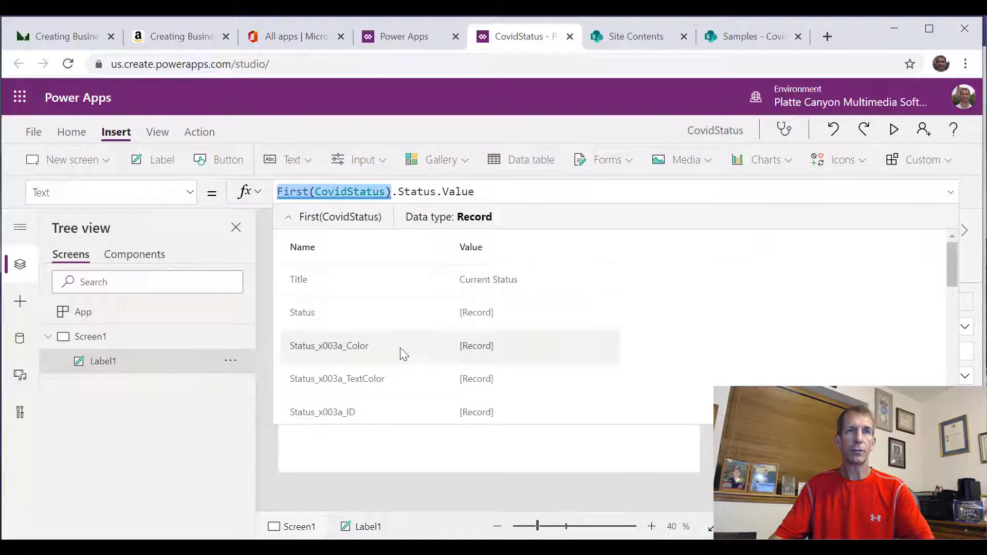
{"action": "scroll", "coordinate": [399, 348], "scroll_direction": "down", "scroll_amount": 10}
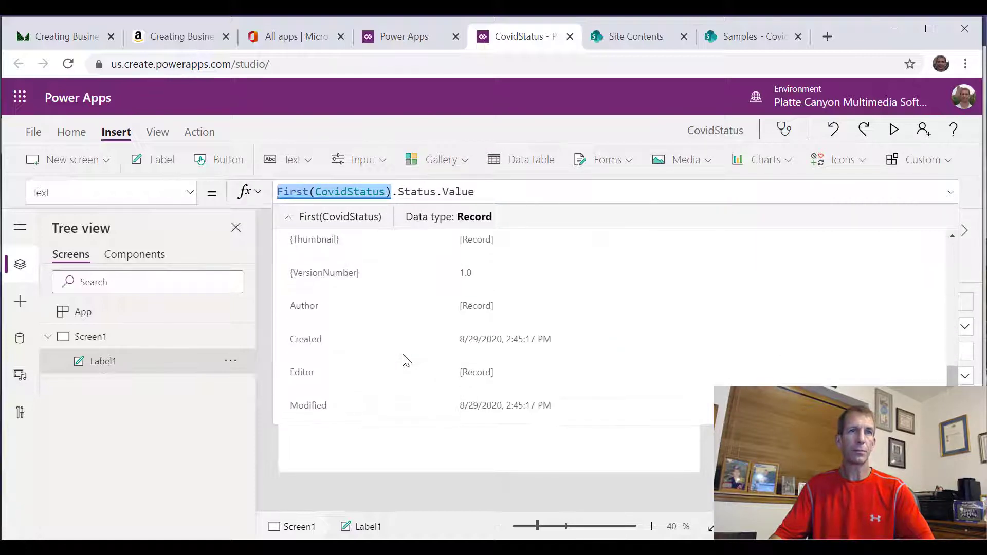
{"action": "scroll", "coordinate": [393, 306], "scroll_direction": "up", "scroll_amount": 8}
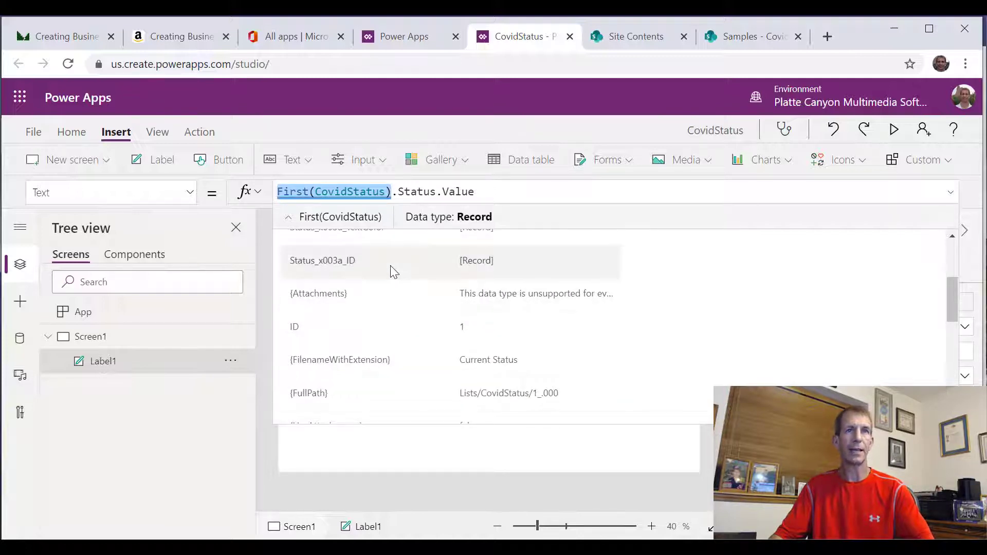
{"action": "left_click", "coordinate": [627, 186]}
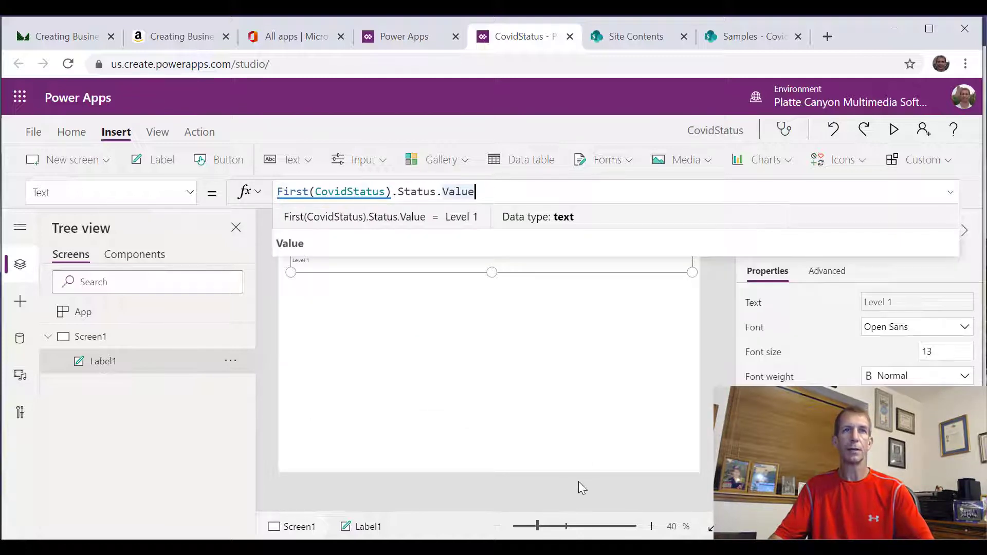
{"action": "left_click", "coordinate": [541, 327]}
{"action": "left_click", "coordinate": [494, 261]}
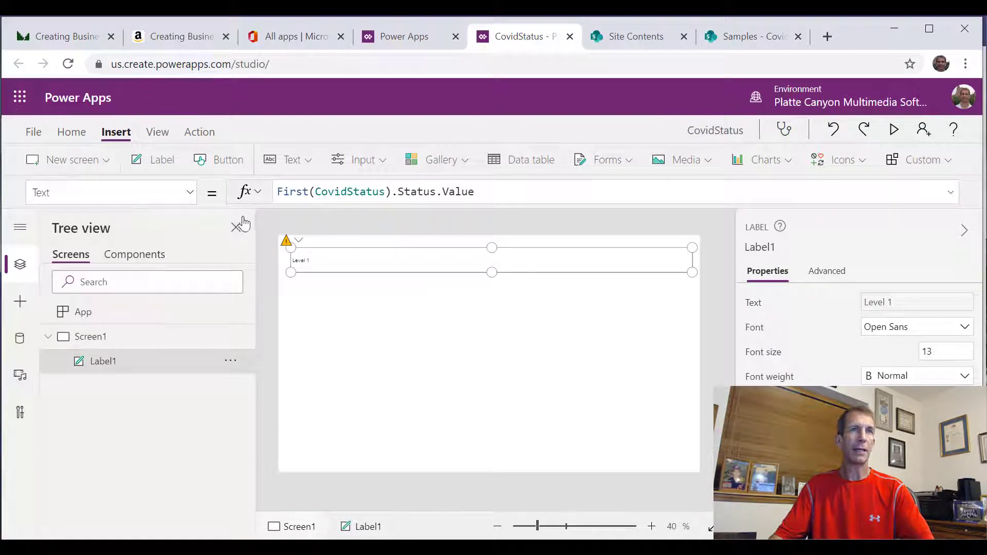
Replace the label's Fill formula with First(CovidStatus) followed by a dot for a field reference
{"action": "left_click", "coordinate": [190, 193]}
{"action": "scroll", "coordinate": [159, 250], "scroll_direction": "down", "scroll_amount": 10}
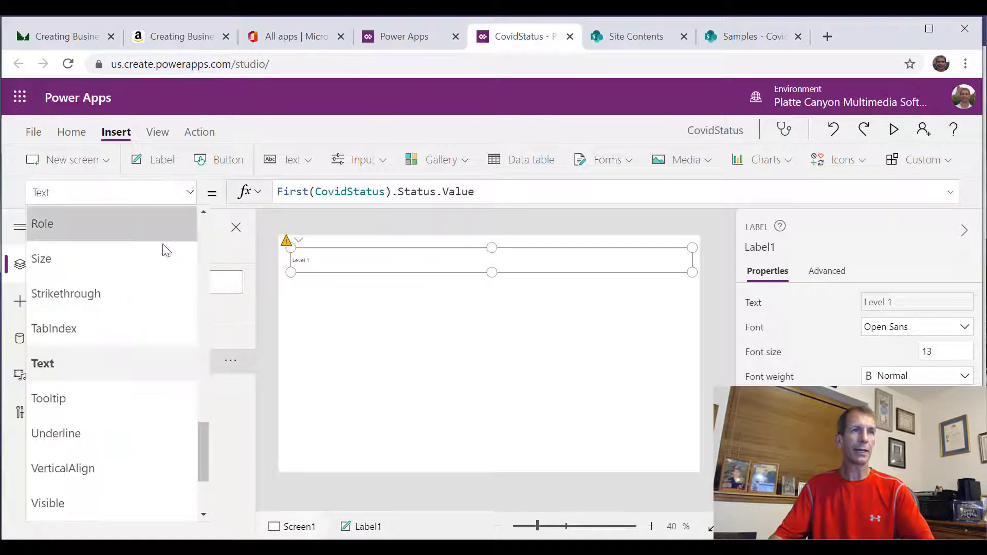
{"action": "scroll", "coordinate": [152, 251], "scroll_direction": "up", "scroll_amount": 1}
{"action": "scroll", "coordinate": [152, 254], "scroll_direction": "up", "scroll_amount": 5}
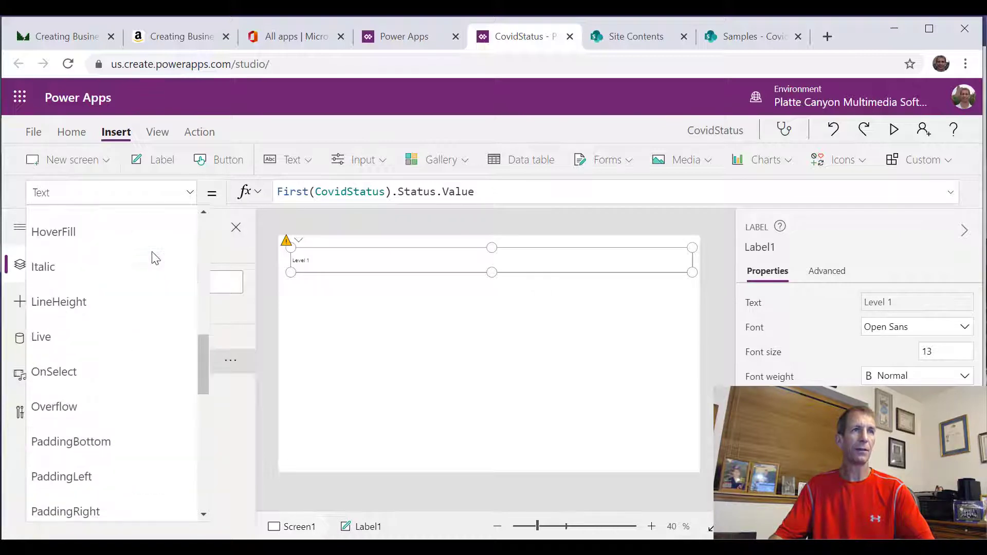
{"action": "scroll", "coordinate": [129, 252], "scroll_direction": "up", "scroll_amount": 3}
{"action": "scroll", "coordinate": [110, 264], "scroll_direction": "up", "scroll_amount": 6}
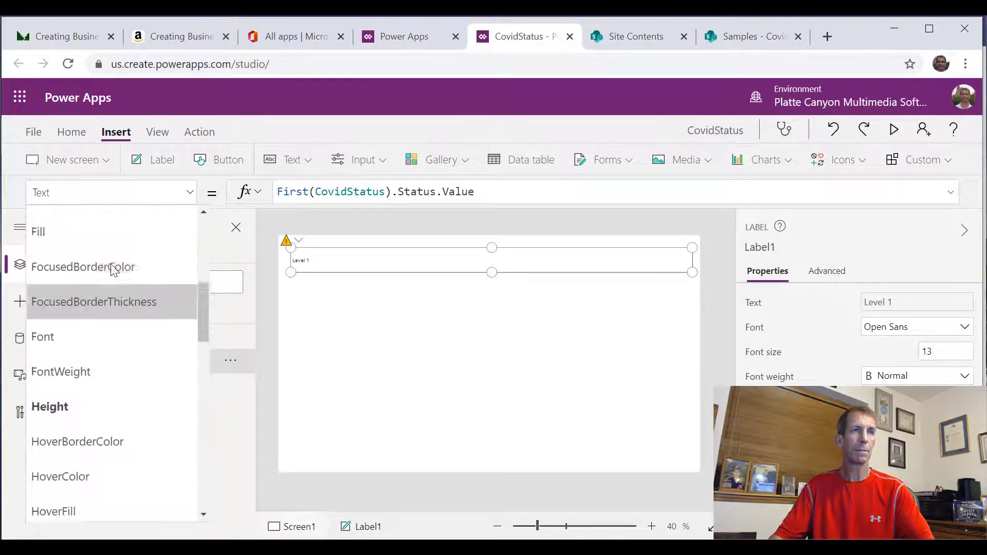
{"action": "left_click", "coordinate": [94, 415]}
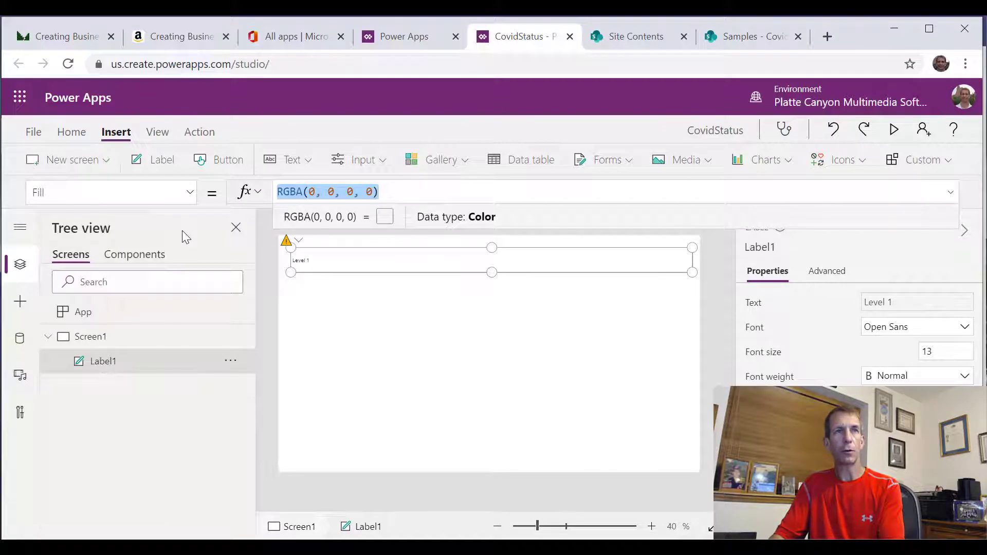
{"action": "type", "text": "First"}
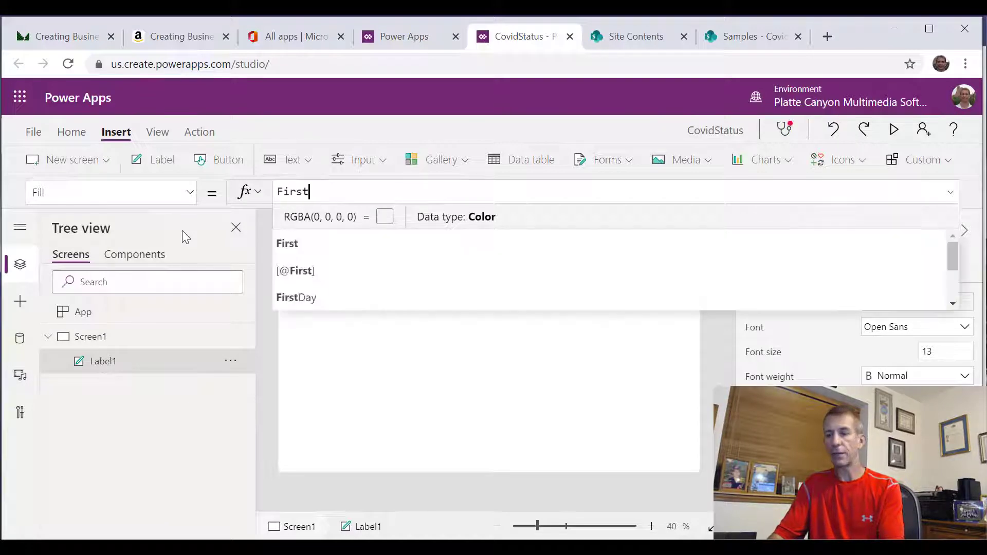
{"action": "key", "text": "BackSpace"}
{"action": "key", "text": "BackSpace"}
{"action": "type", "text": "st("}
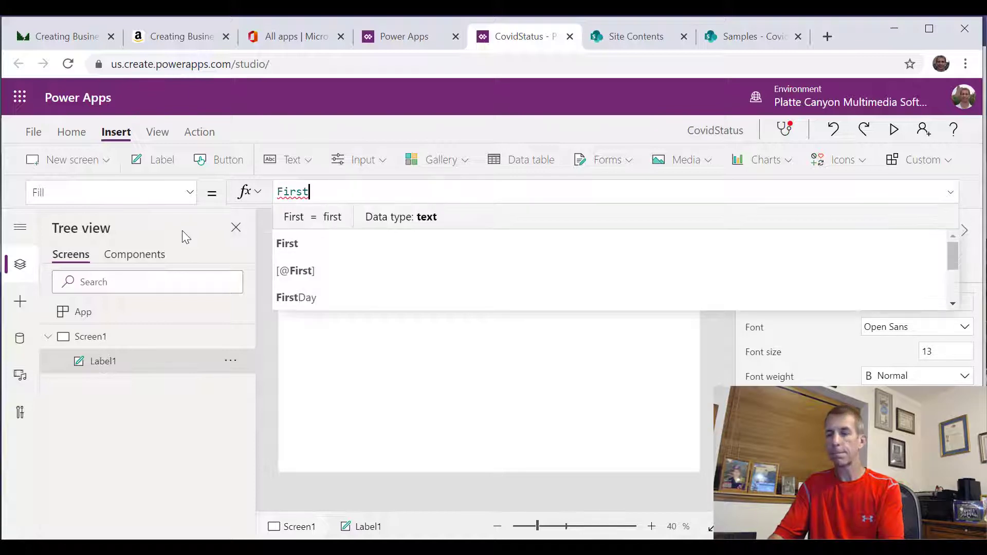
{"action": "type", "text": "C"}
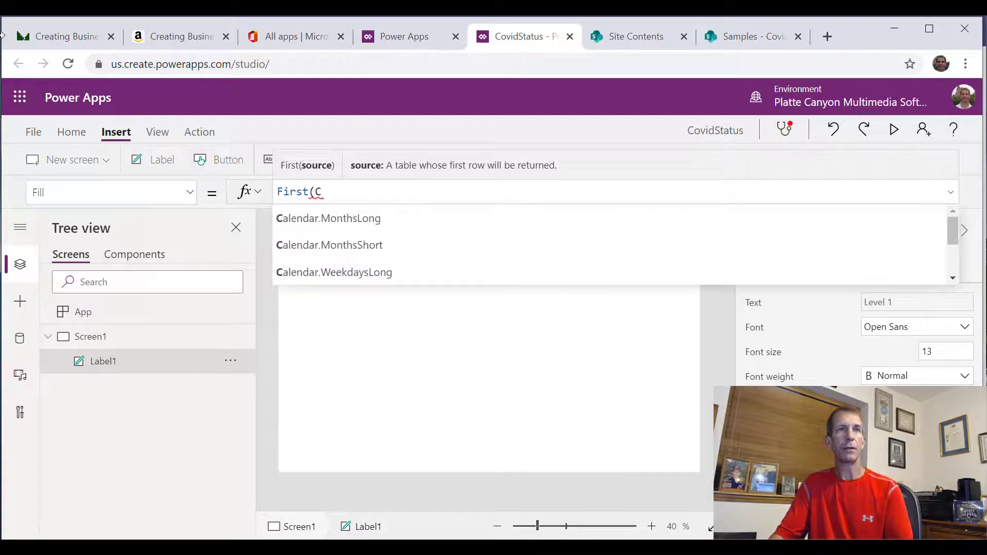
{"action": "key", "text": "BackSpace"}
{"action": "left_click", "coordinate": [332, 244]}
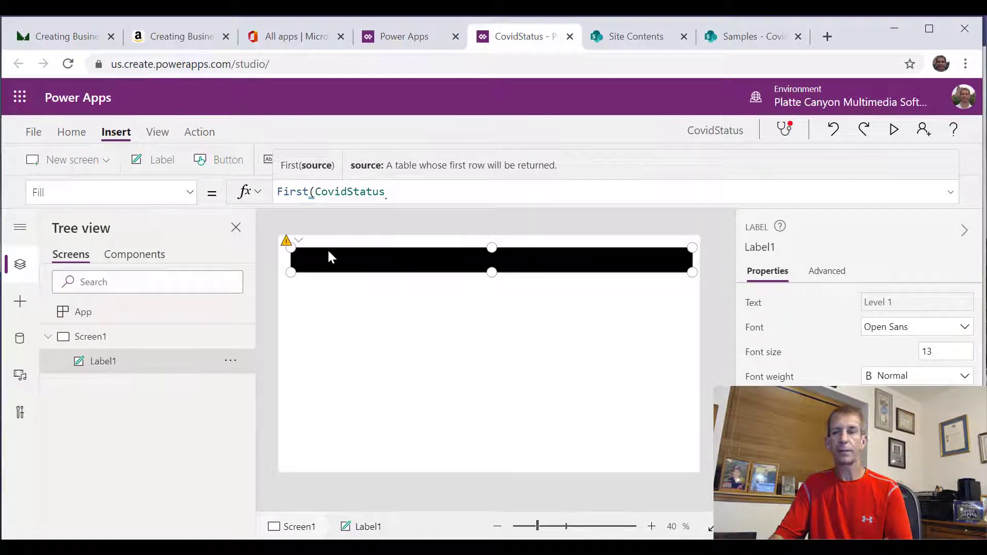
{"action": "type", "text": ")."}
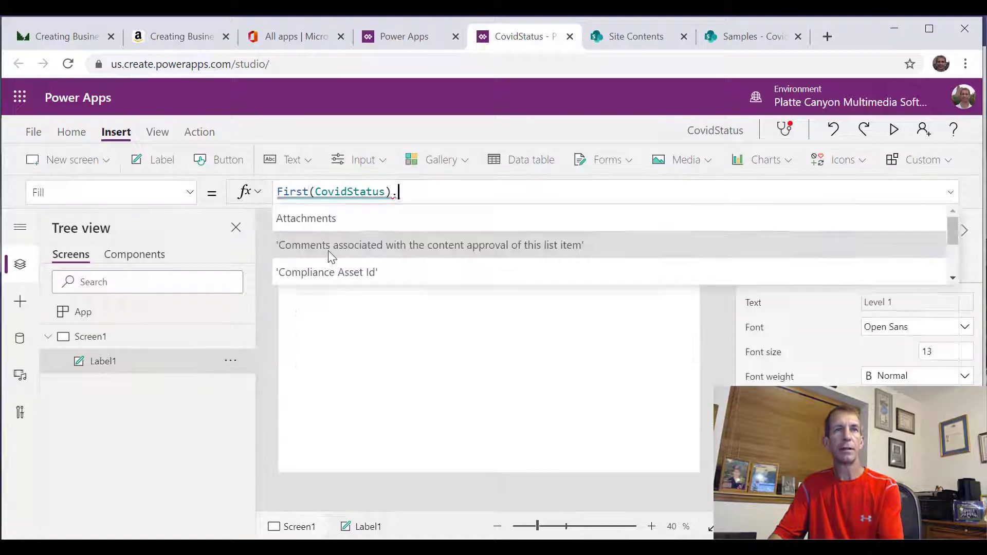
Complete the label's Fill formula as First(CovidStatus).'Status:Color'.Value
{"action": "type", "text": "Tex"}
{"action": "key", "text": "BackSpace"}
{"action": "key", "text": "BackSpace"}
{"action": "key", "text": "BackSpace"}
{"action": "type", "text": "Co"}
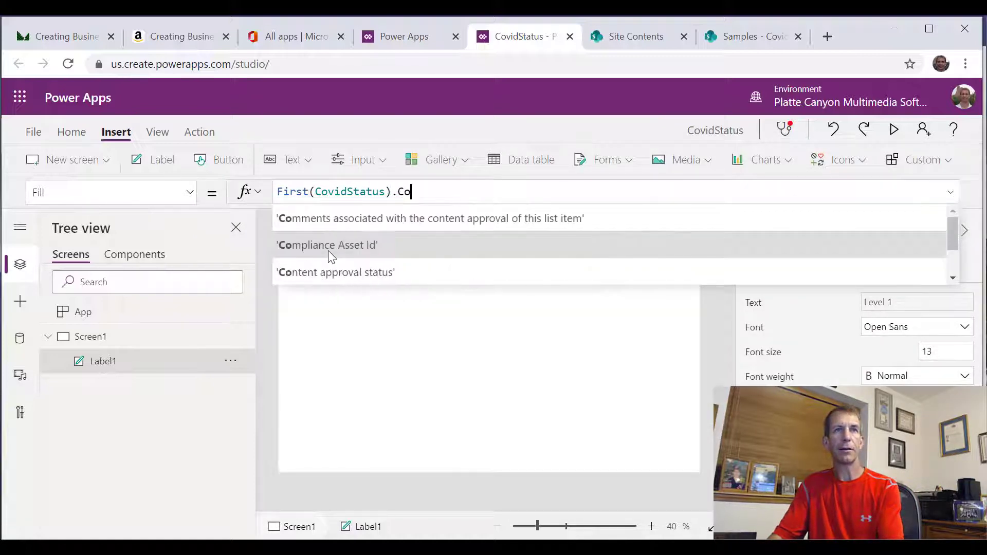
{"action": "type", "text": "l"}
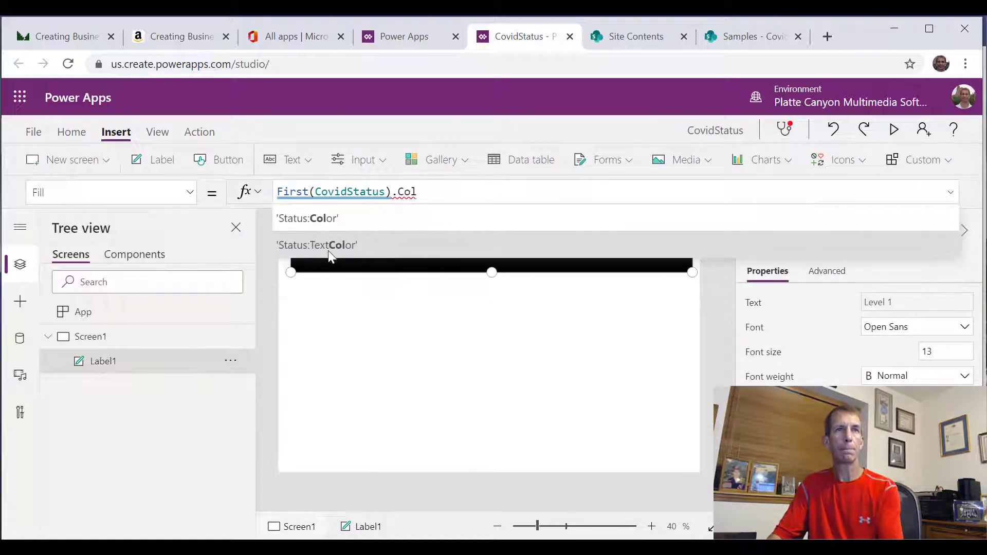
{"action": "left_click", "coordinate": [316, 219]}
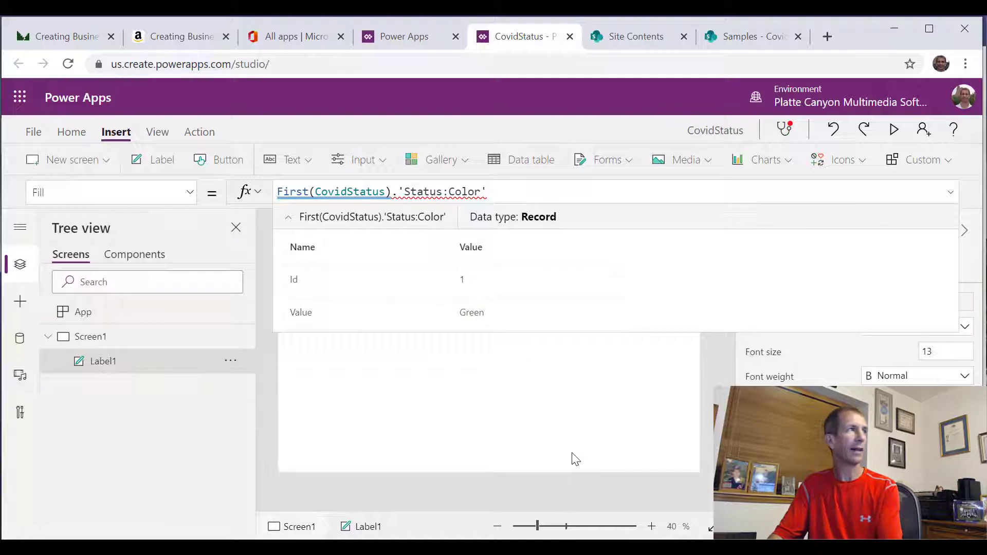
{"action": "type", "text": "V"}
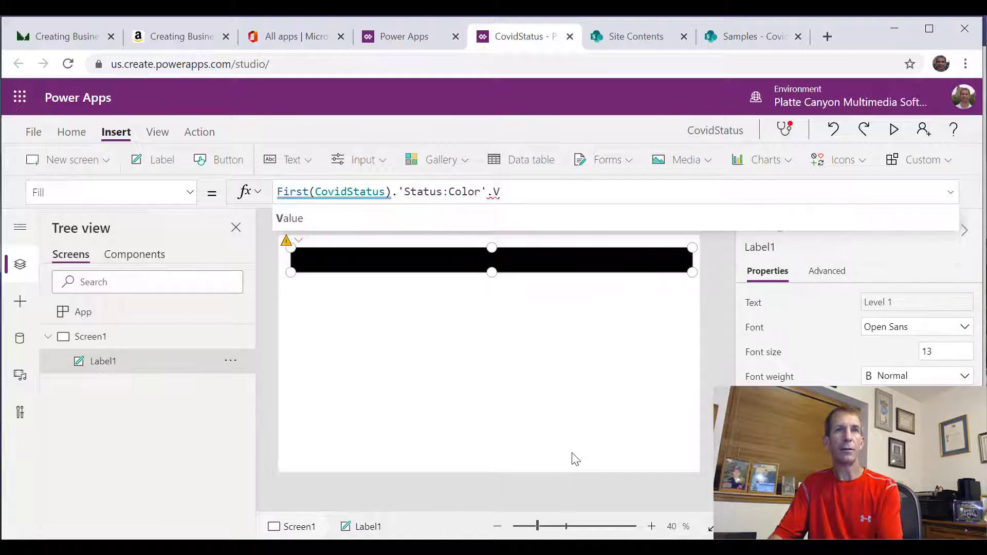
{"action": "type", "text": "alue"}
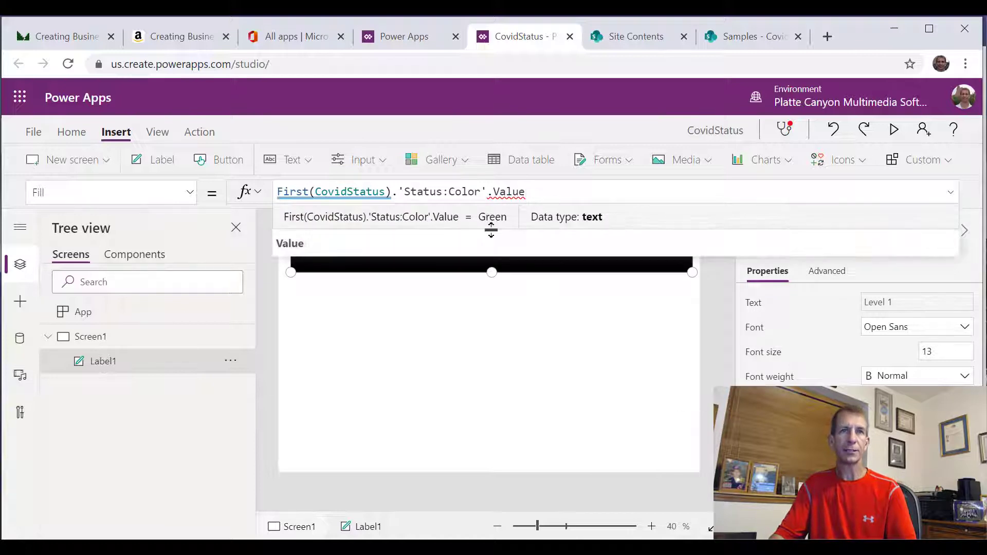
{"action": "left_click", "coordinate": [687, 421]}
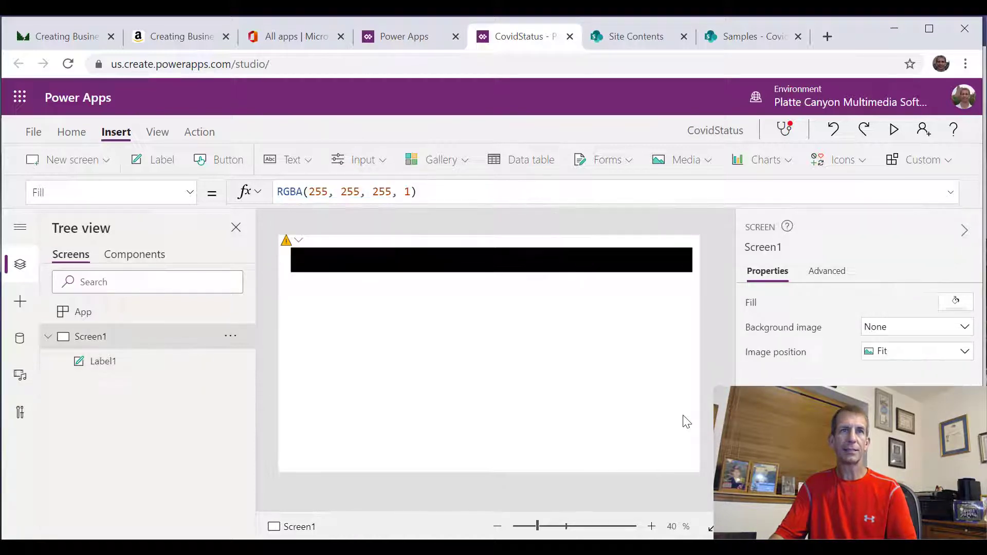
Wrap the label's Fill formula in ColorValue so it reads ColorValue(First(CovidStatus).'Status:Color'.Value)
{"action": "left_click", "coordinate": [542, 268]}
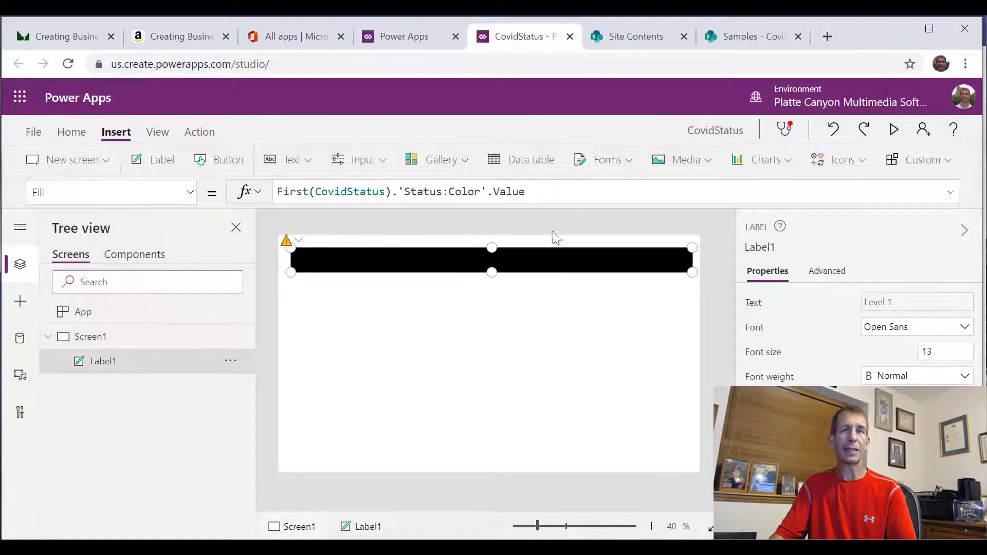
{"action": "left_click", "coordinate": [549, 198]}
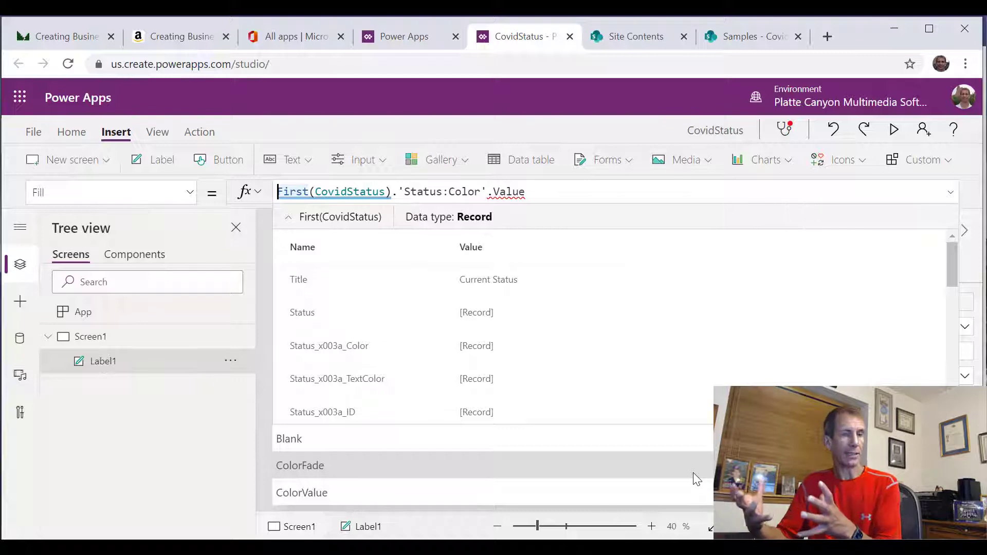
{"action": "type", "text": "ColorV"}
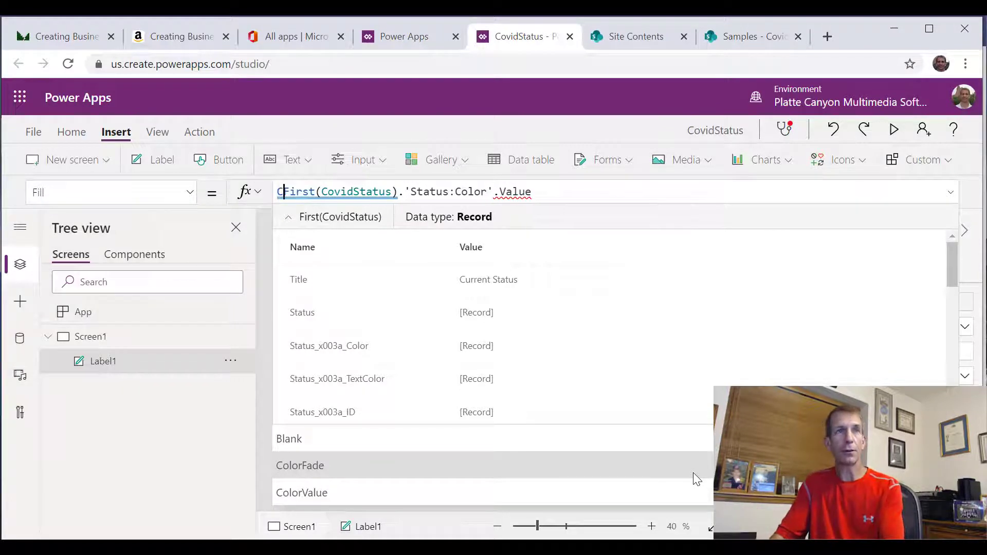
{"action": "type", "text": "alue"}
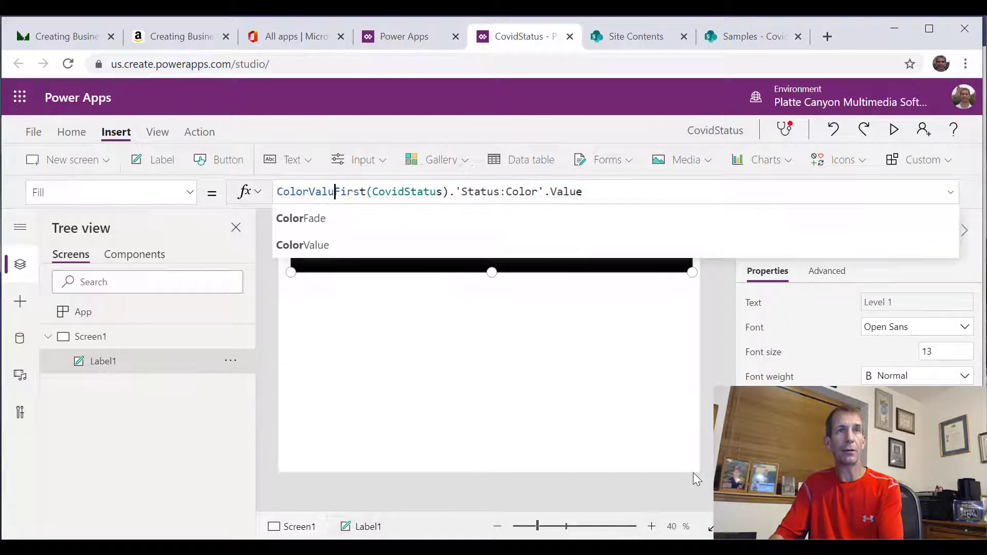
{"action": "type", "text": "("}
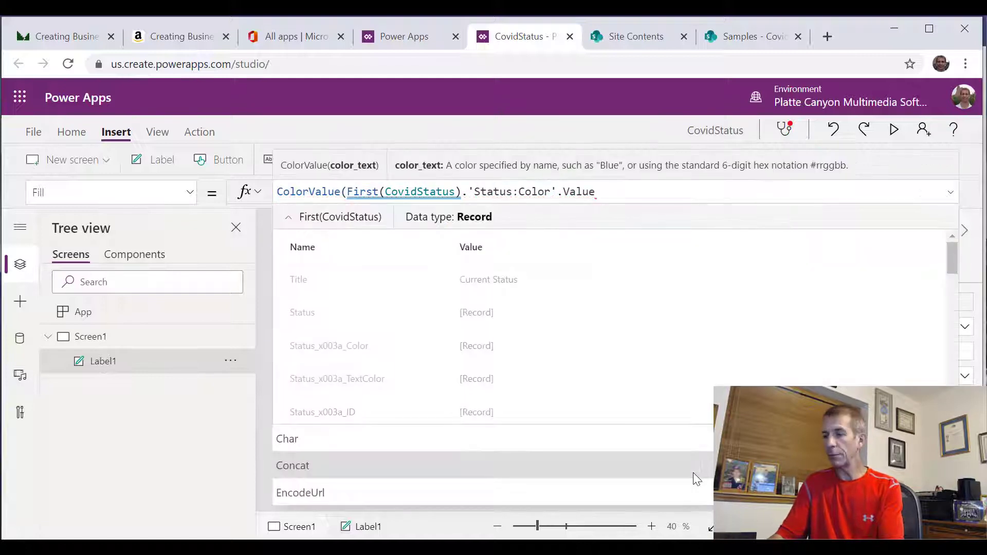
{"action": "key", "text": "End"}
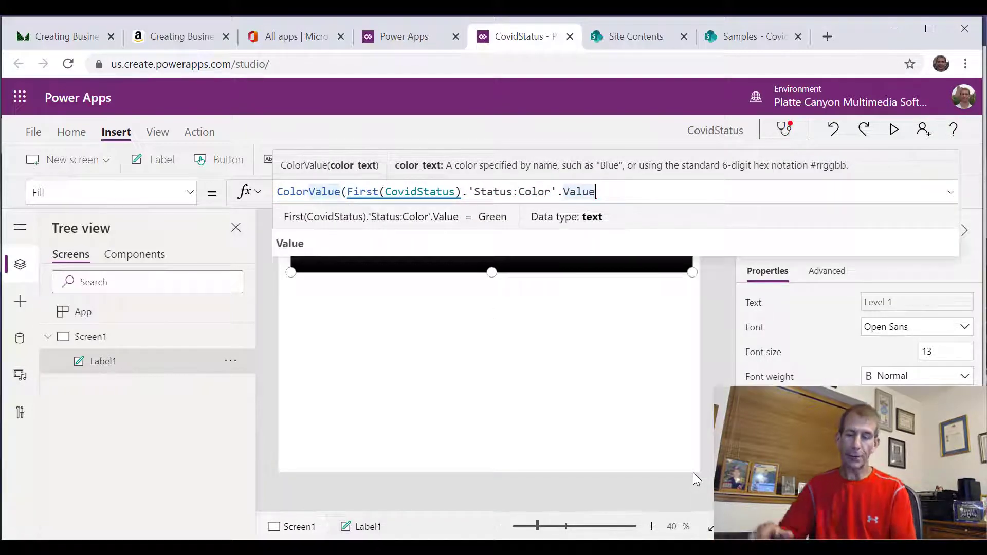
{"action": "type", "text": ")"}
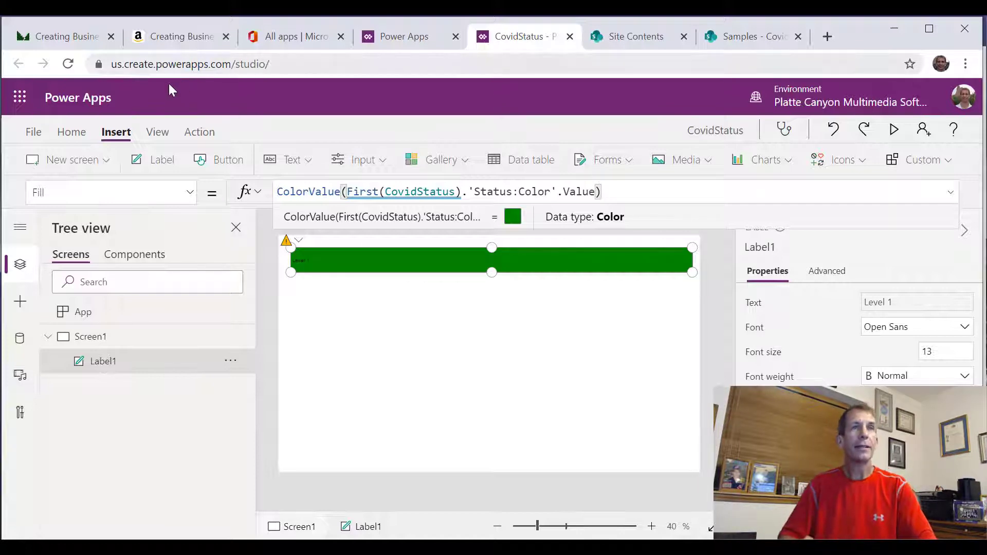
Center the label's text and set its font size to 32
{"action": "left_click", "coordinate": [73, 132]}
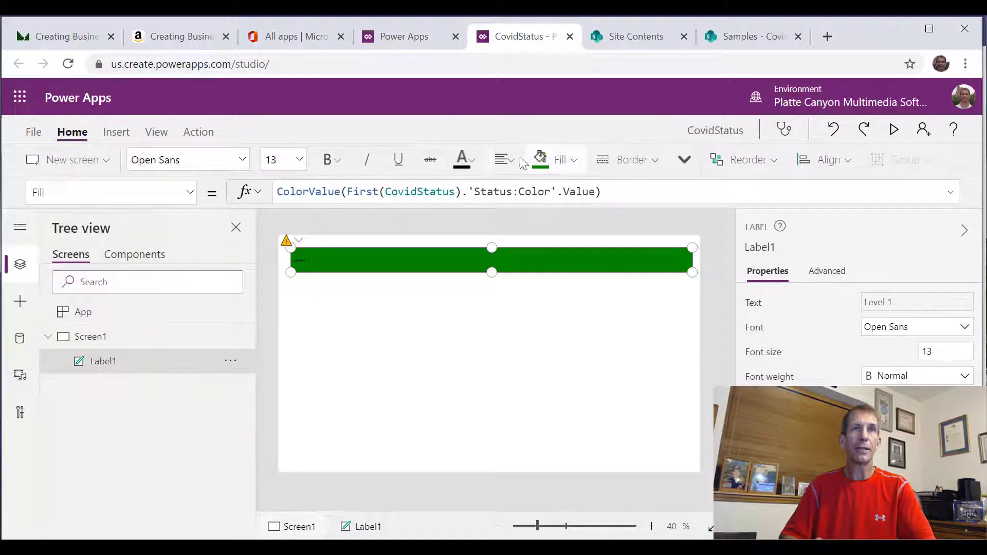
{"action": "left_click", "coordinate": [508, 160]}
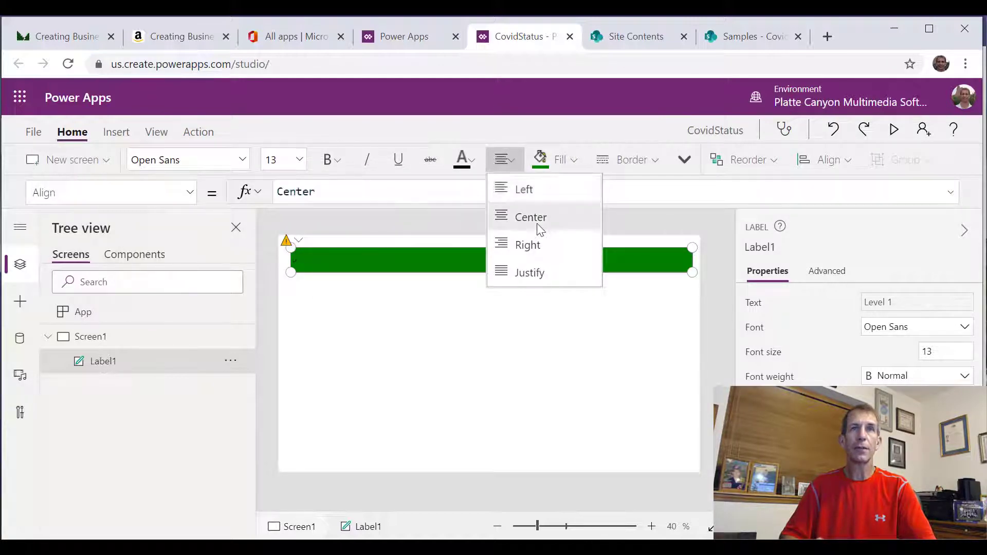
{"action": "left_click", "coordinate": [472, 161]}
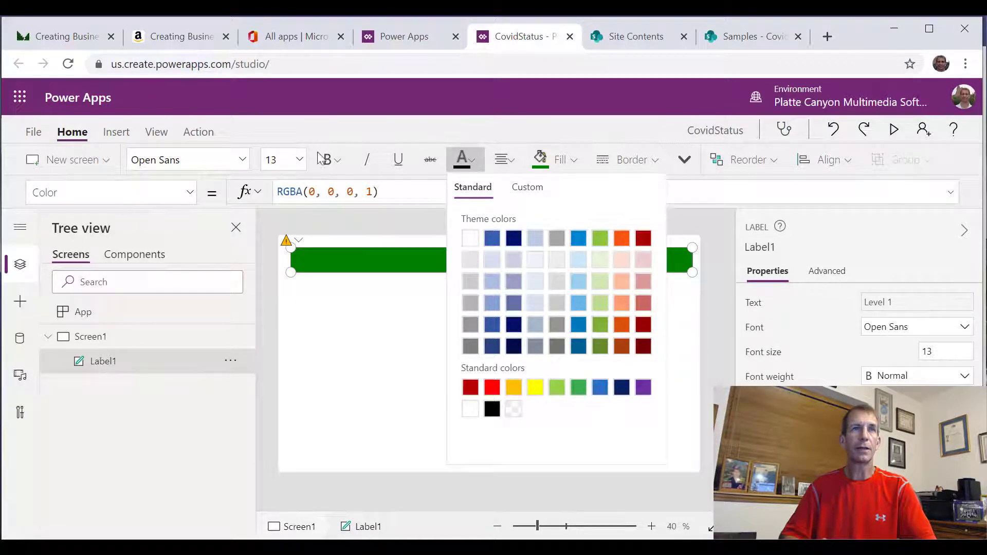
{"action": "left_click", "coordinate": [299, 161]}
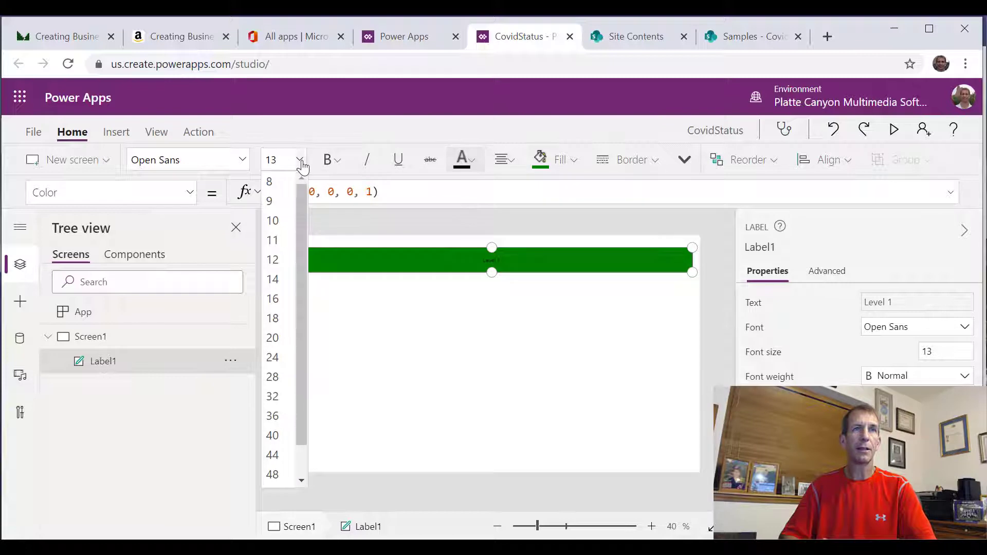
{"action": "left_click", "coordinate": [272, 397]}
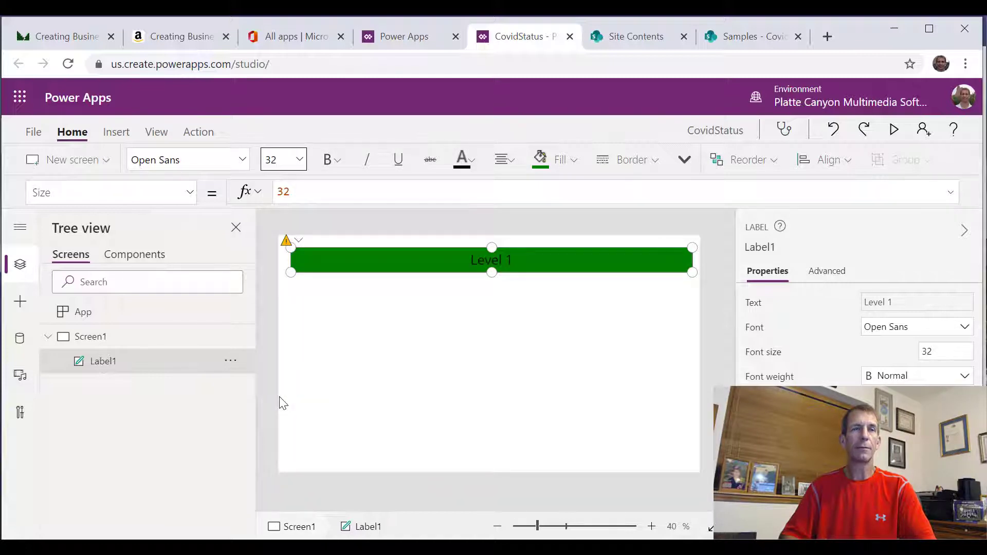
Copy the label's Fill formula and replace its Color formula with it
{"action": "left_click", "coordinate": [180, 202]}
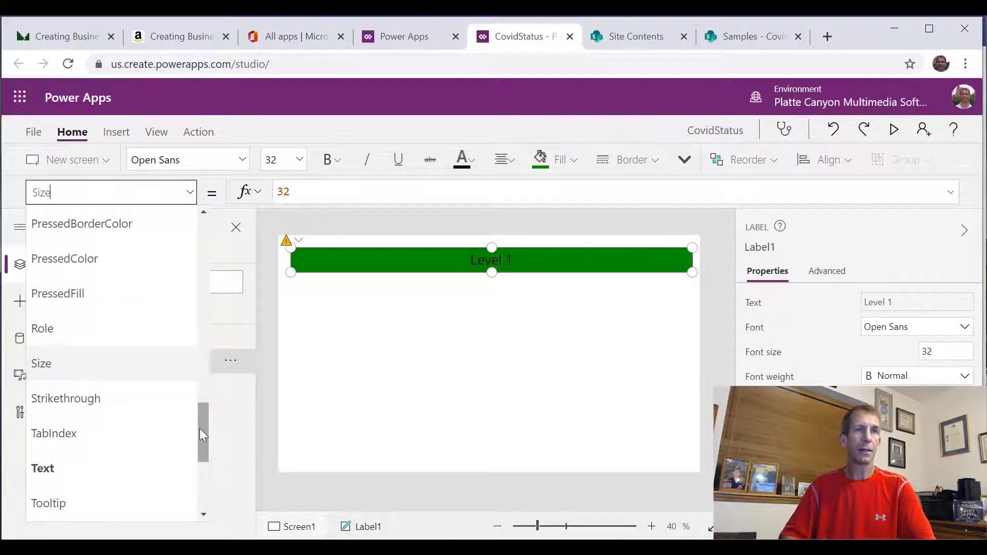
{"action": "left_click_drag", "start_coordinate": [200, 427], "coordinate": [202, 288]}
{"action": "left_click", "coordinate": [165, 333]}
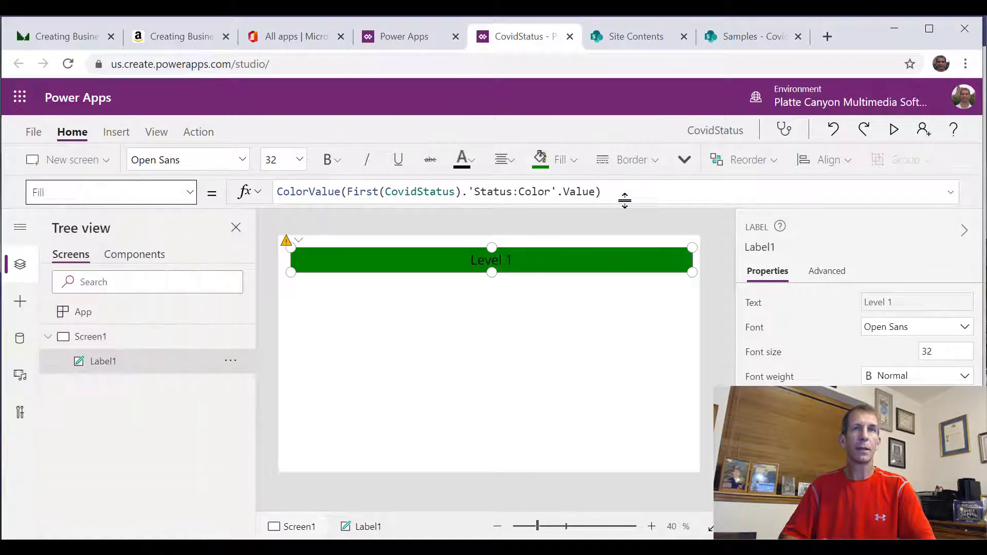
{"action": "left_click_drag", "start_coordinate": [623, 196], "coordinate": [77, 195]}
{"action": "key", "text": "ctrl+c"}
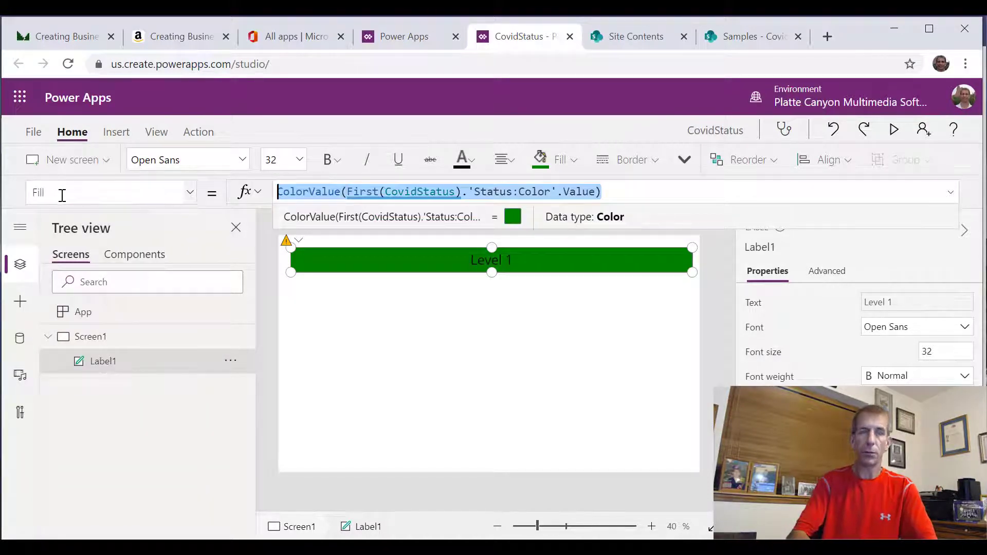
{"action": "left_click", "coordinate": [188, 196]}
{"action": "left_click_drag", "start_coordinate": [205, 285], "coordinate": [194, 260]}
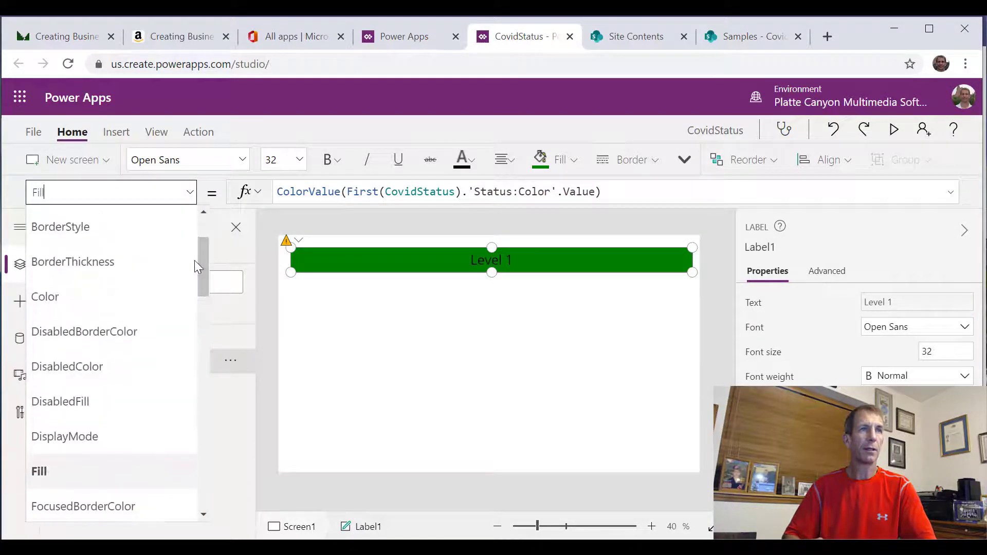
{"action": "left_click", "coordinate": [96, 304]}
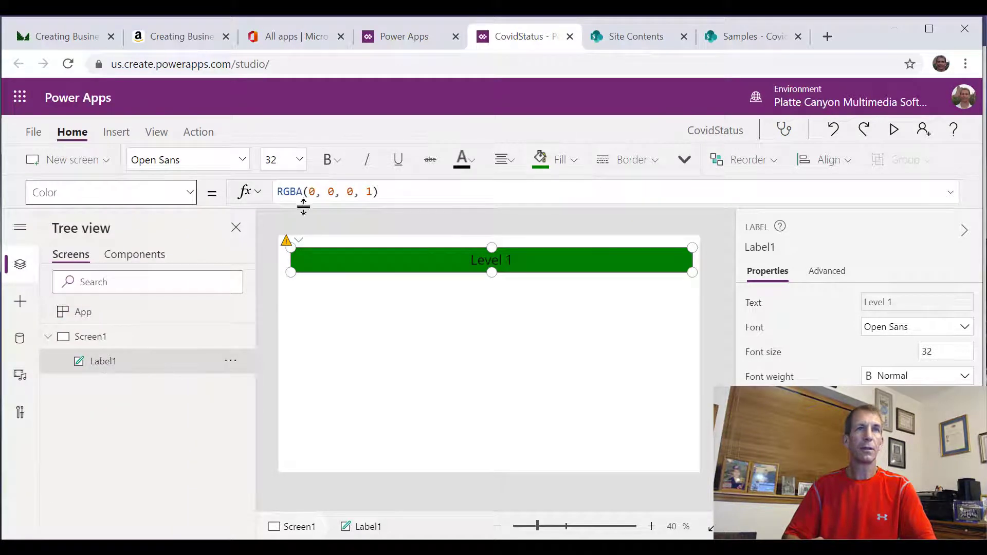
{"action": "left_click_drag", "start_coordinate": [430, 194], "coordinate": [226, 168]}
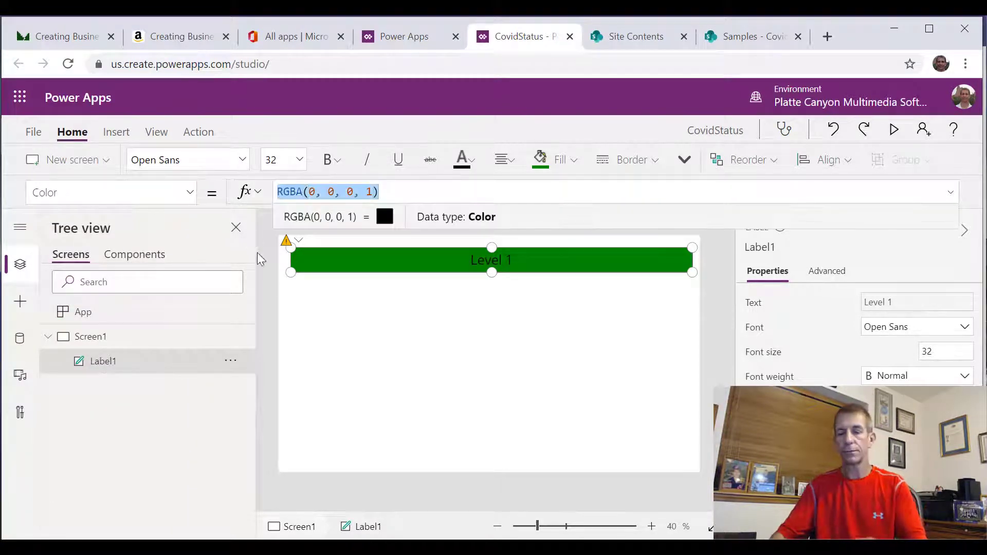
{"action": "key", "text": "ctrl+v"}
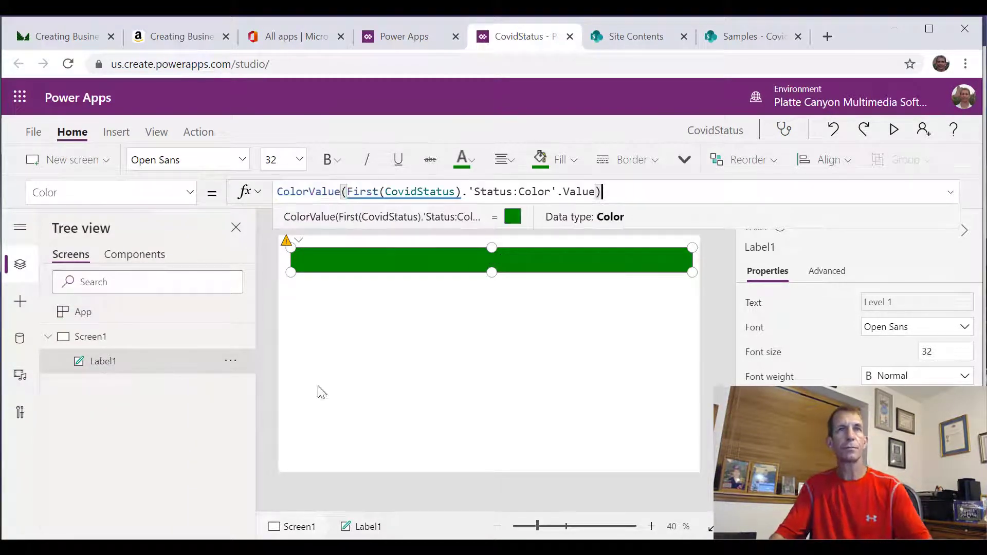
Change the field in the label's Color formula to 'Status:TextColor' and deselect the label
{"action": "double_click", "coordinate": [535, 192]}
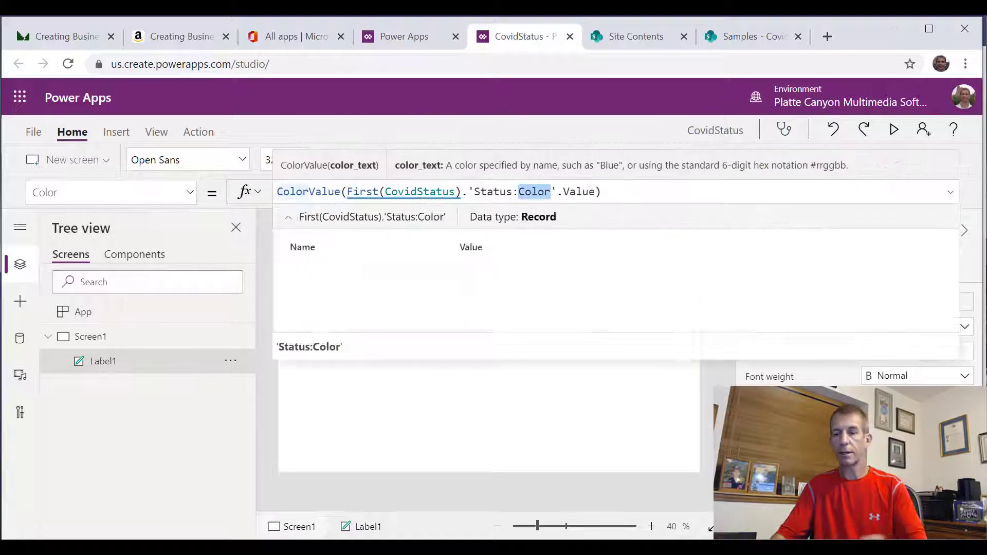
{"action": "type", "text": "TextColor"}
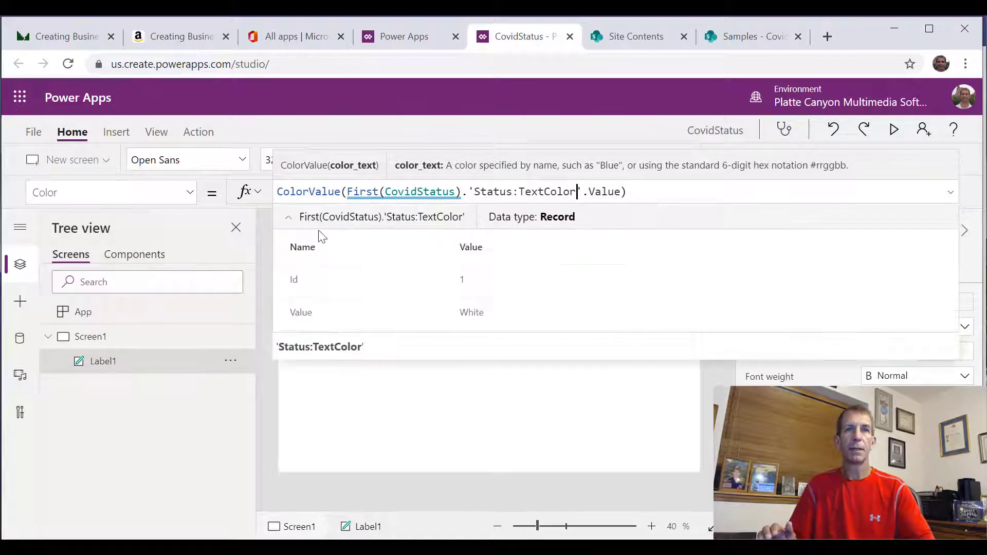
{"action": "key", "text": "Escape"}
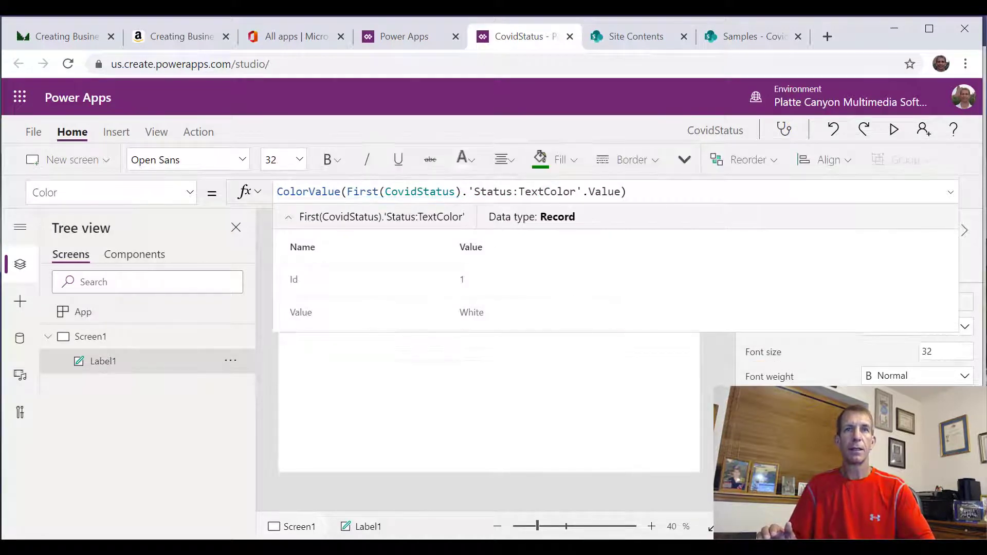
{"action": "left_click", "coordinate": [676, 441]}
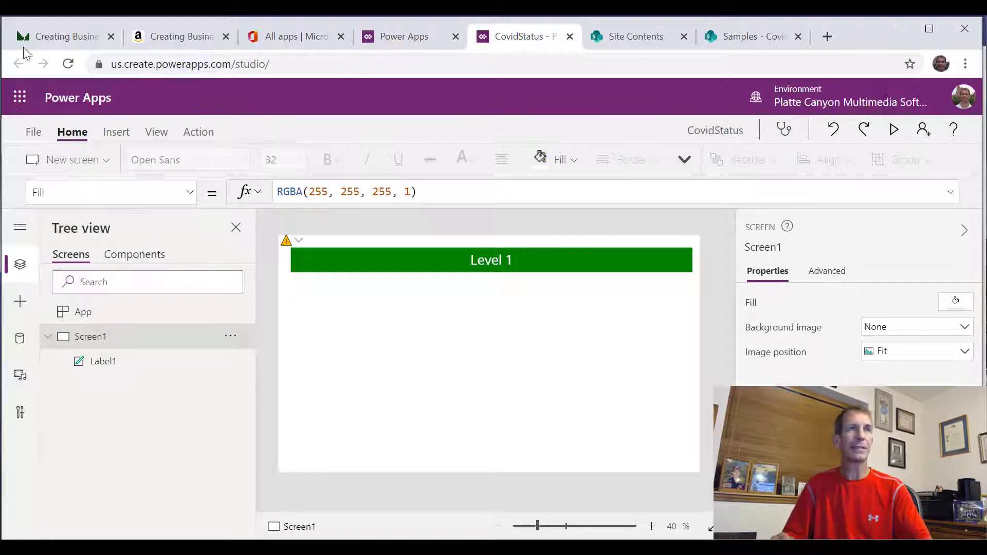
Save the app to the cloud under the name CovidStatus
{"action": "left_click", "coordinate": [35, 134]}
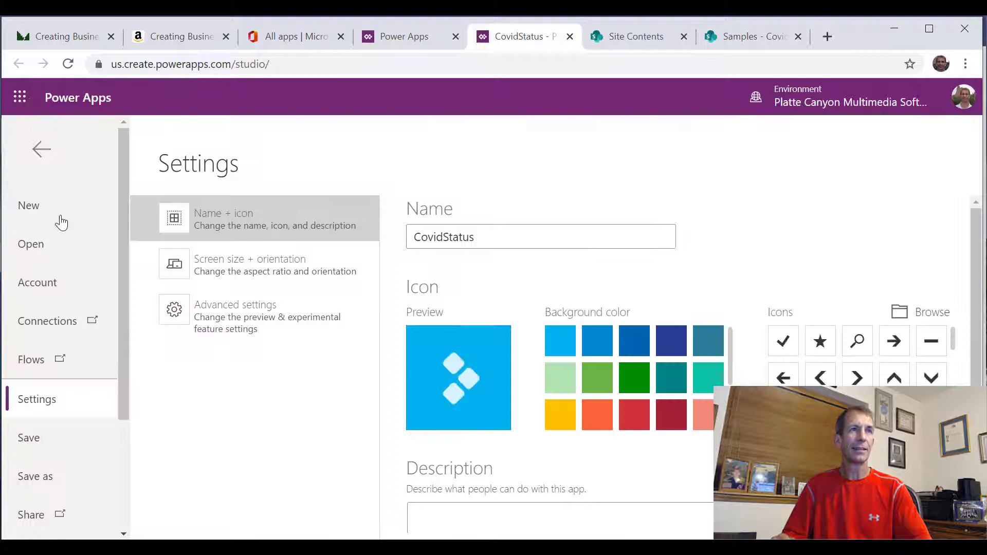
{"action": "left_click", "coordinate": [77, 478]}
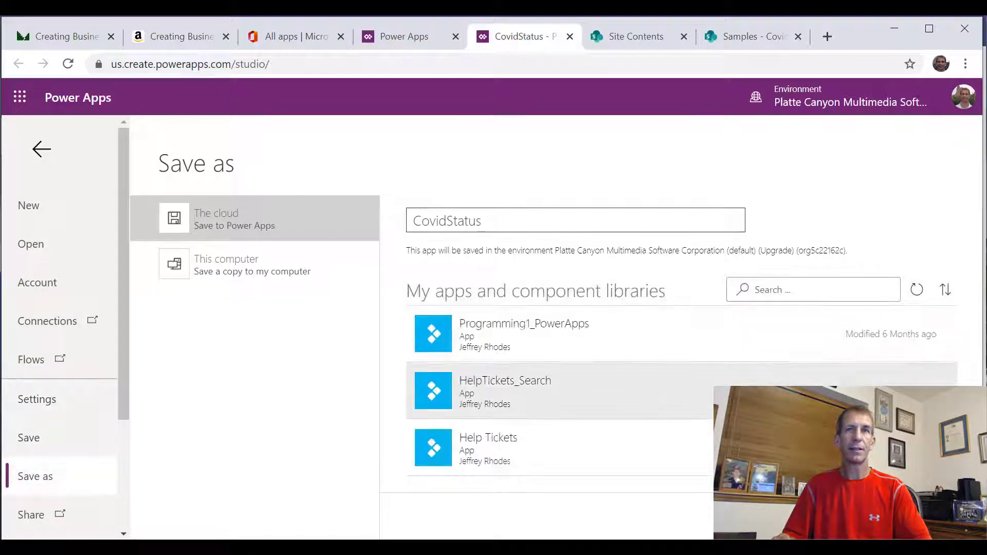
{"action": "left_click", "coordinate": [925, 515]}
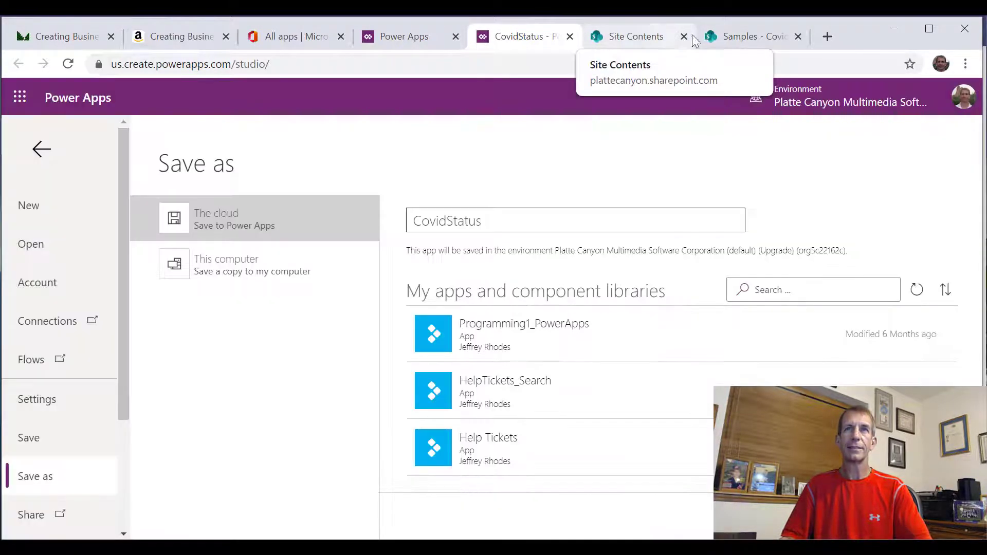
Switch to the CovidStatus list in SharePoint and add a multiple-lines-of-text column named AdditionalGuidance
{"action": "left_click", "coordinate": [733, 38]}
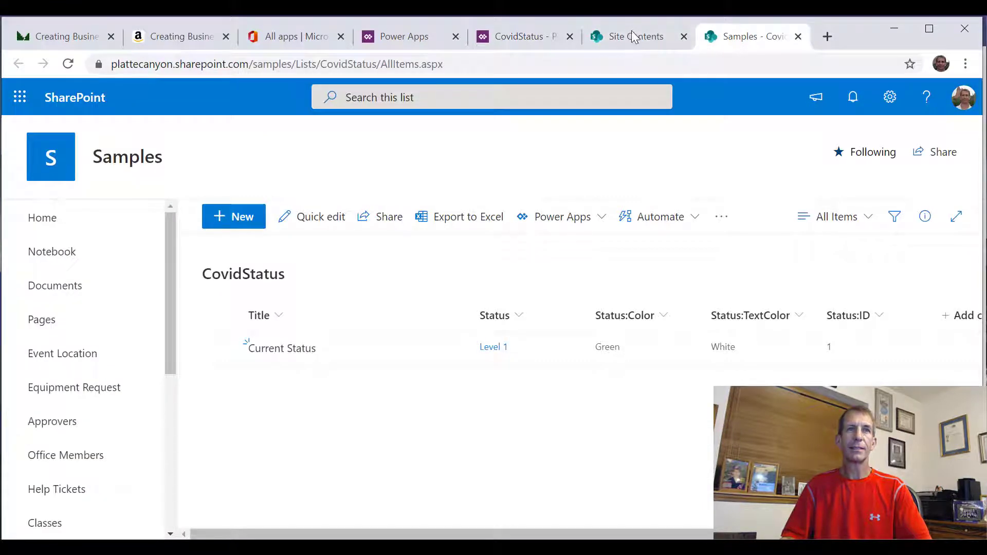
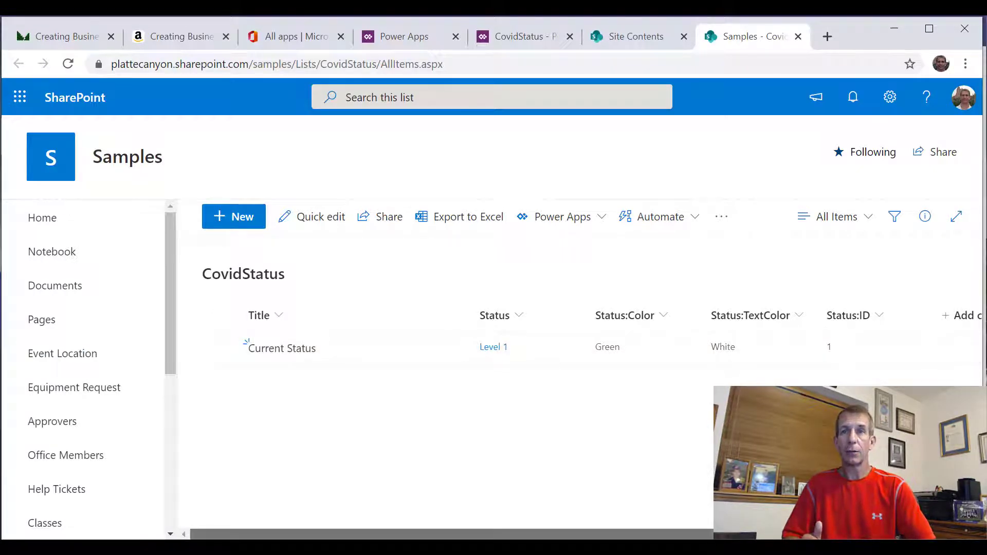
{"action": "scroll", "coordinate": [925, 326], "scroll_direction": "right", "scroll_amount": 2}
{"action": "left_click", "coordinate": [913, 322]}
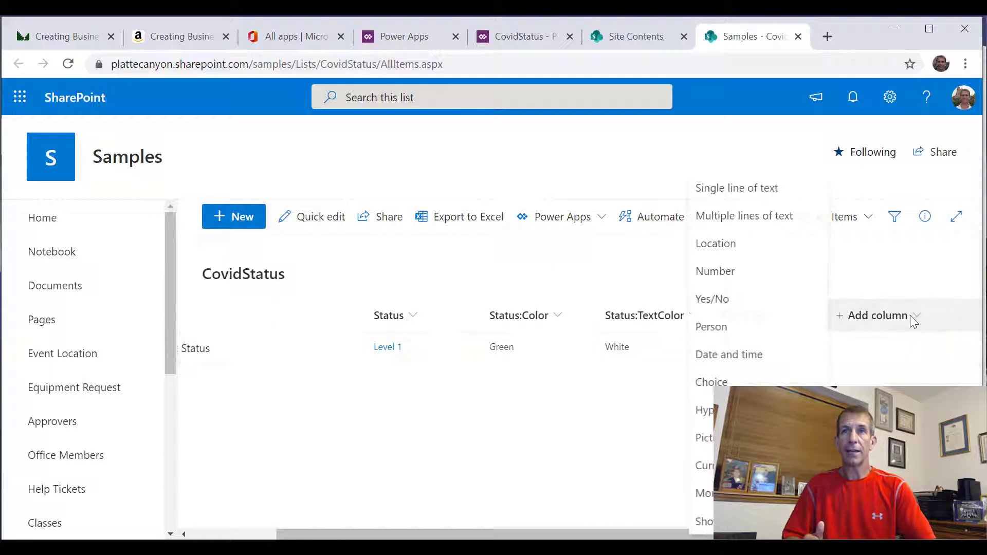
{"action": "left_click", "coordinate": [732, 223]}
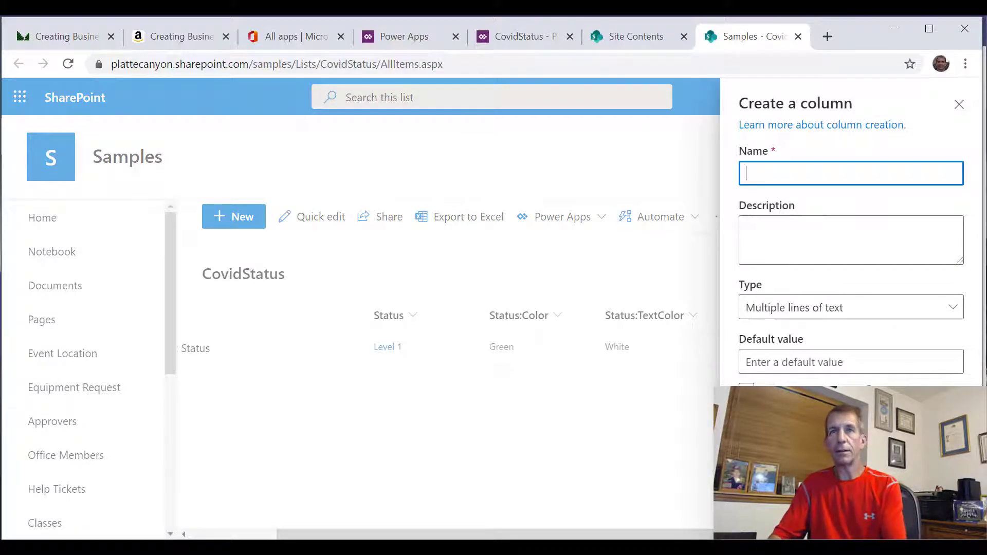
{"action": "type", "text": "AdditionalGuidance"}
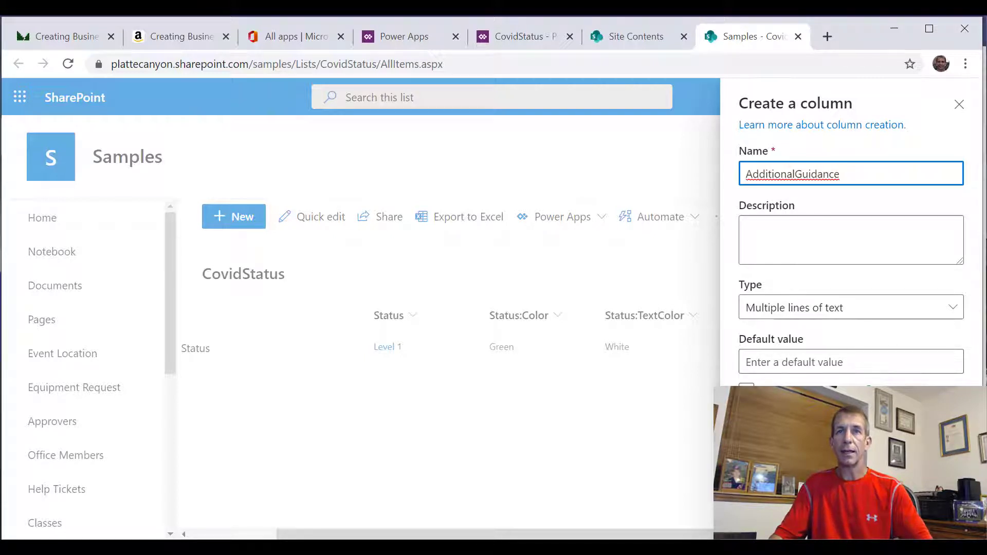
{"action": "scroll", "coordinate": [844, 247], "scroll_direction": "down", "scroll_amount": 1}
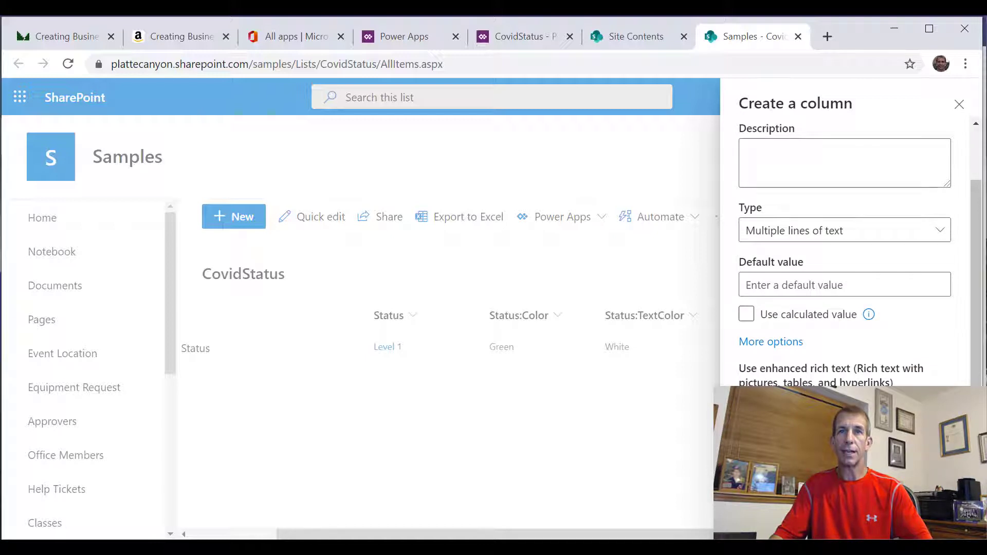
{"action": "scroll", "coordinate": [845, 247], "scroll_direction": "down", "scroll_amount": 1}
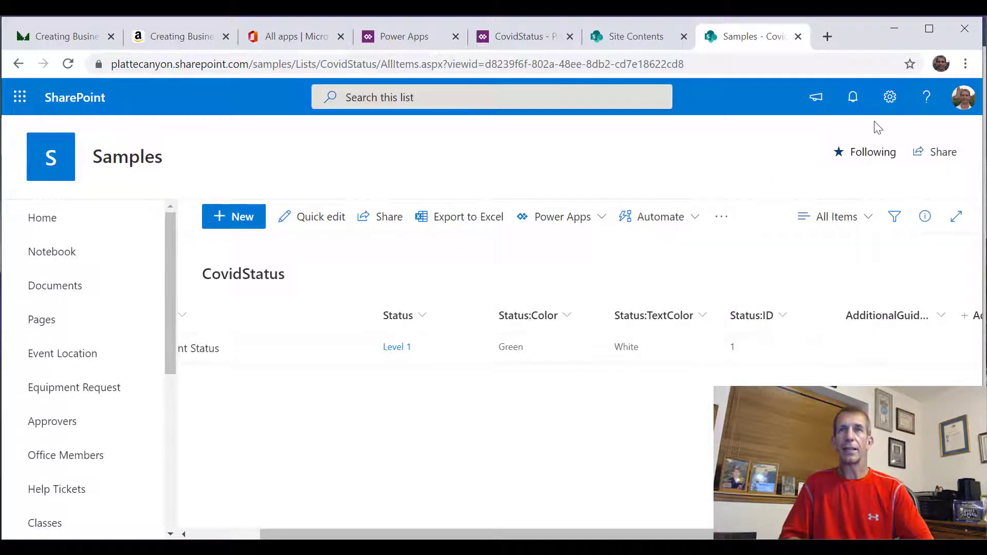
In the CovidStatus list settings, move AdditionalGuidance to position 3 in the All Items view and save the view
{"action": "left_click", "coordinate": [889, 98]}
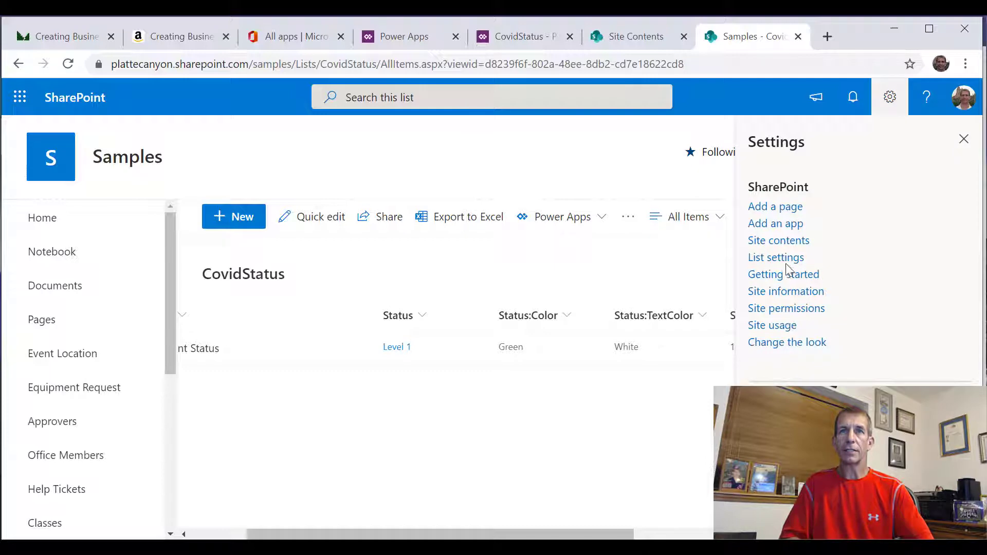
{"action": "left_click", "coordinate": [778, 258]}
{"action": "scroll", "coordinate": [550, 391], "scroll_direction": "down", "scroll_amount": 5}
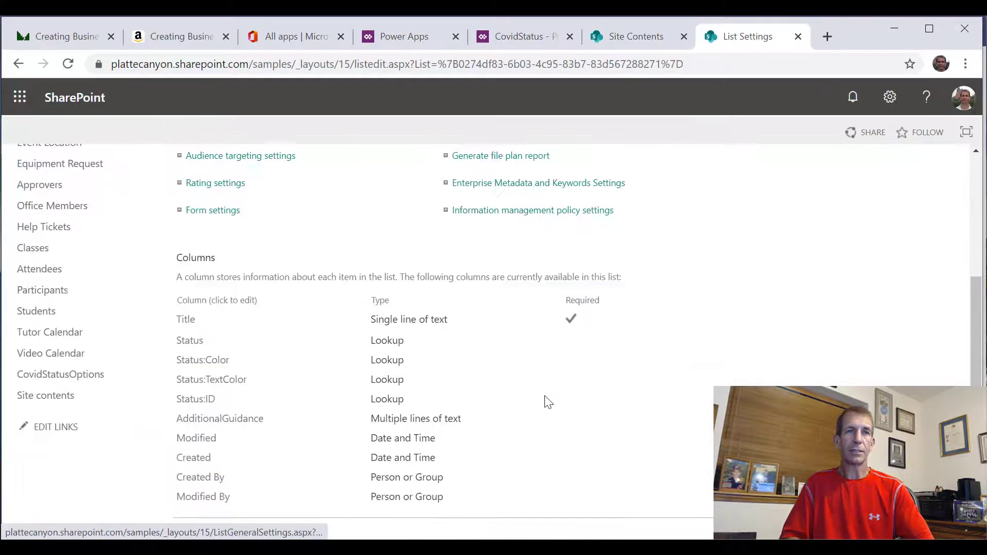
{"action": "scroll", "coordinate": [547, 401], "scroll_direction": "down", "scroll_amount": 5}
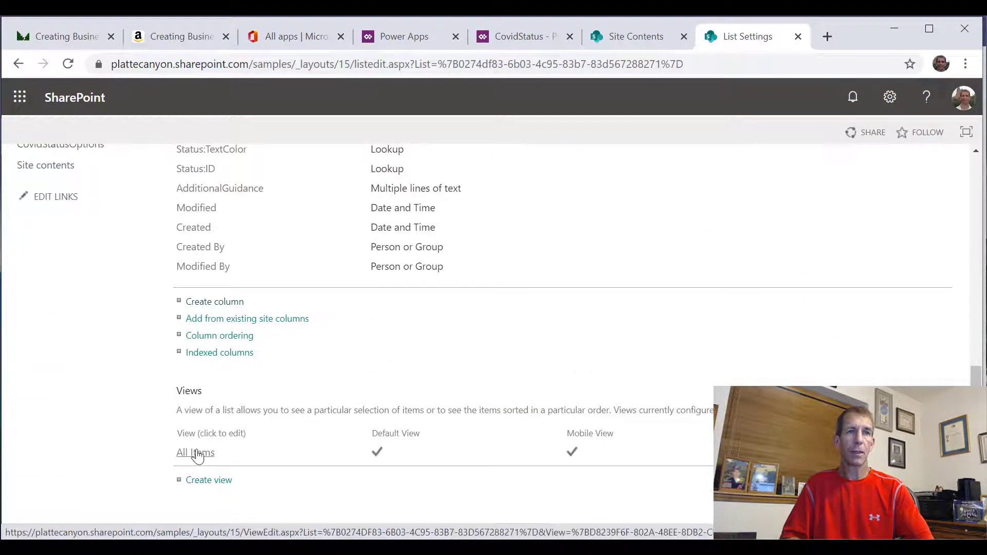
{"action": "left_click", "coordinate": [196, 454]}
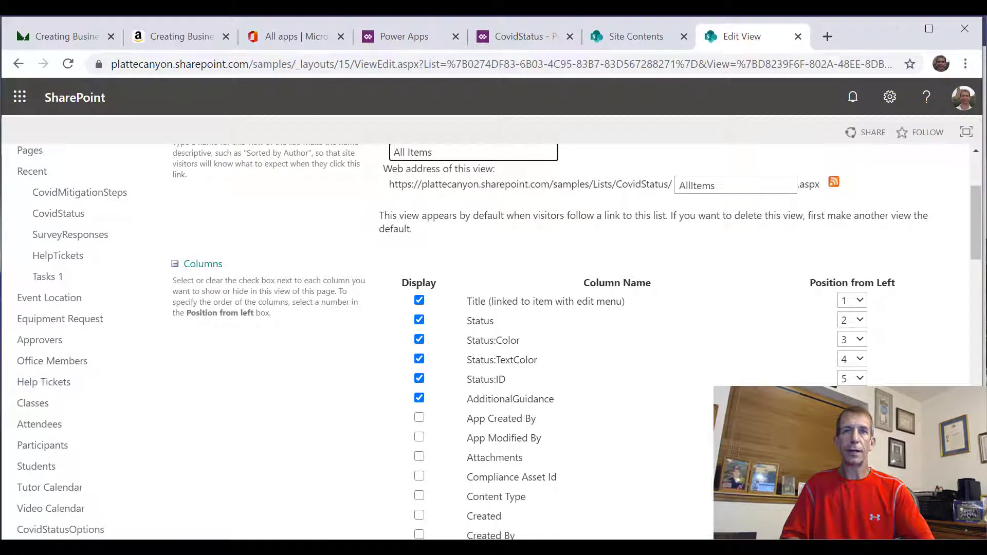
{"action": "left_click", "coordinate": [852, 339]}
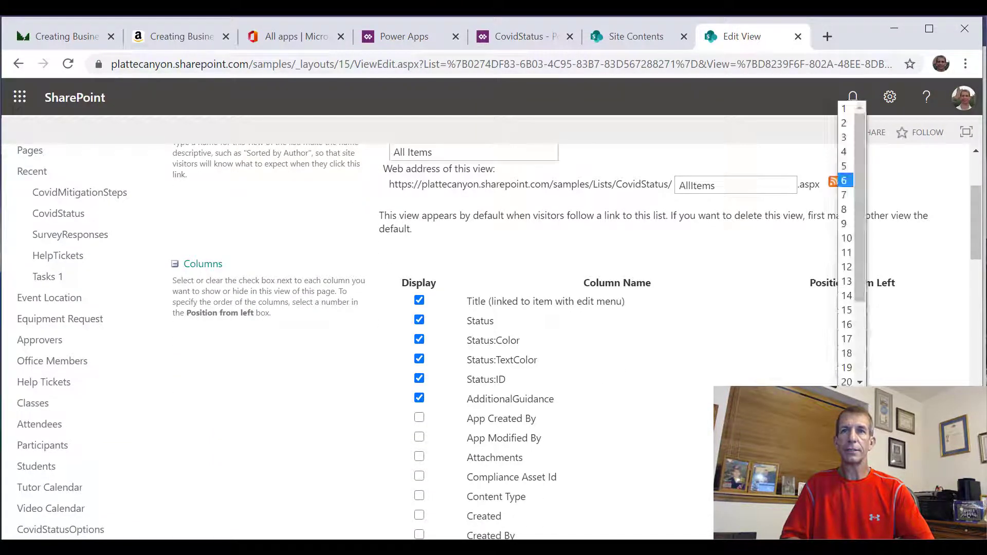
{"action": "left_click", "coordinate": [843, 144]}
{"action": "scroll", "coordinate": [899, 273], "scroll_direction": "up", "scroll_amount": 3}
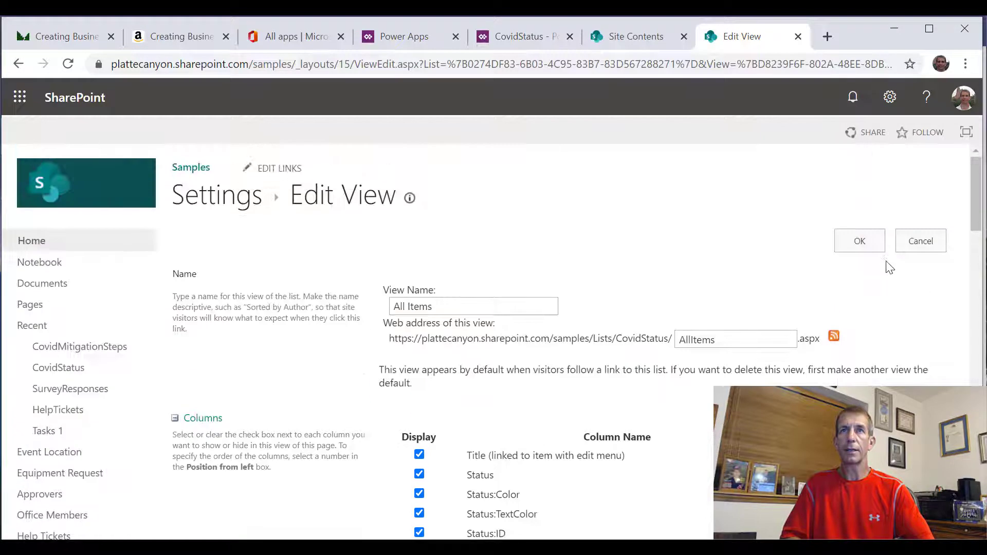
{"action": "left_click", "coordinate": [862, 240]}
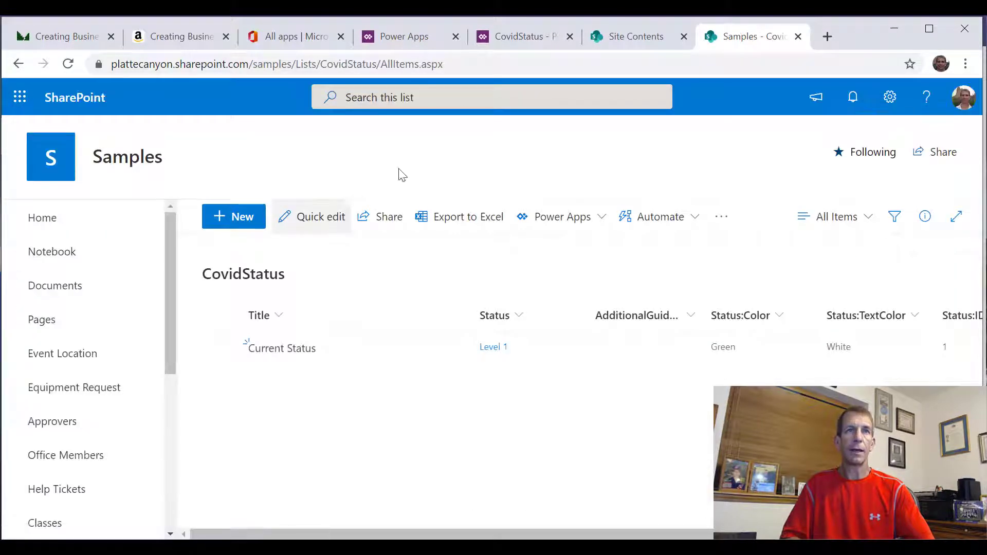
Allow management of content types in the CovidStatus list's advanced settings and save them
{"action": "left_click", "coordinate": [890, 97]}
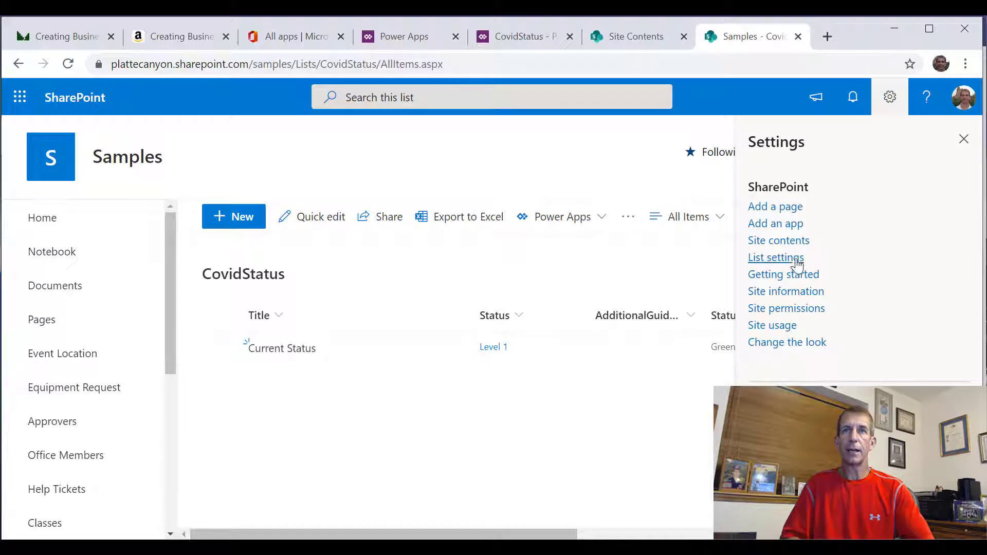
{"action": "left_click", "coordinate": [797, 263]}
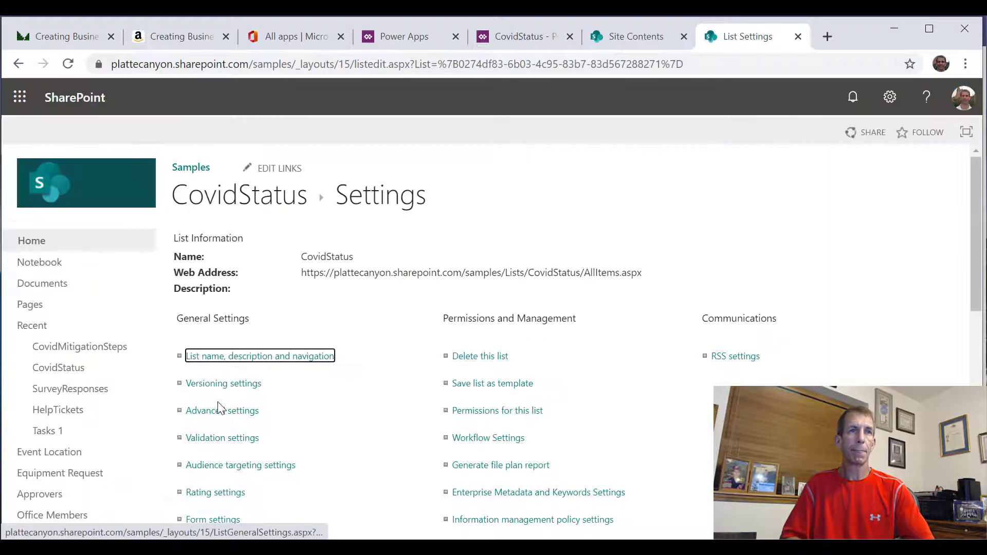
{"action": "left_click", "coordinate": [219, 410]}
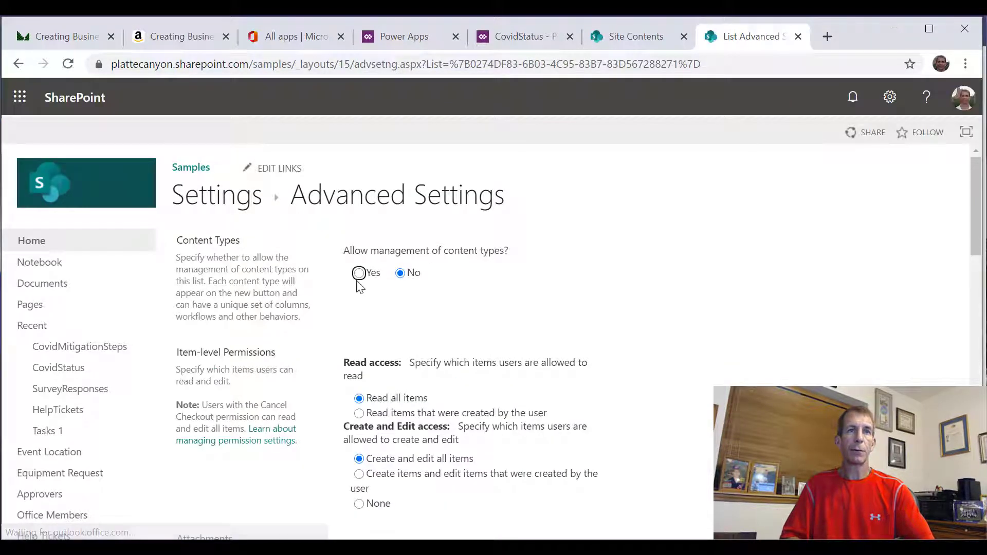
{"action": "left_click", "coordinate": [360, 273]}
{"action": "scroll", "coordinate": [560, 401], "scroll_direction": "down", "scroll_amount": 15}
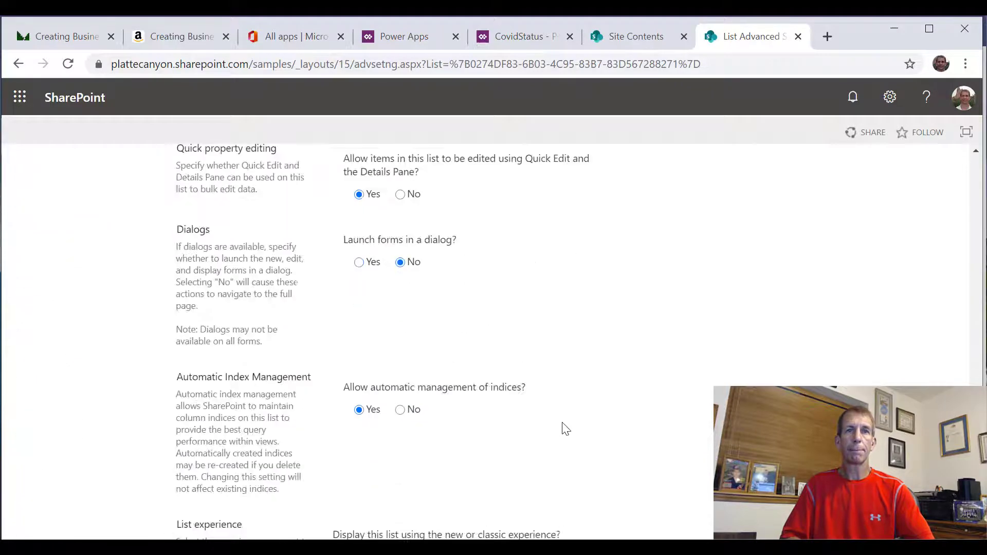
{"action": "left_click", "coordinate": [518, 464]}
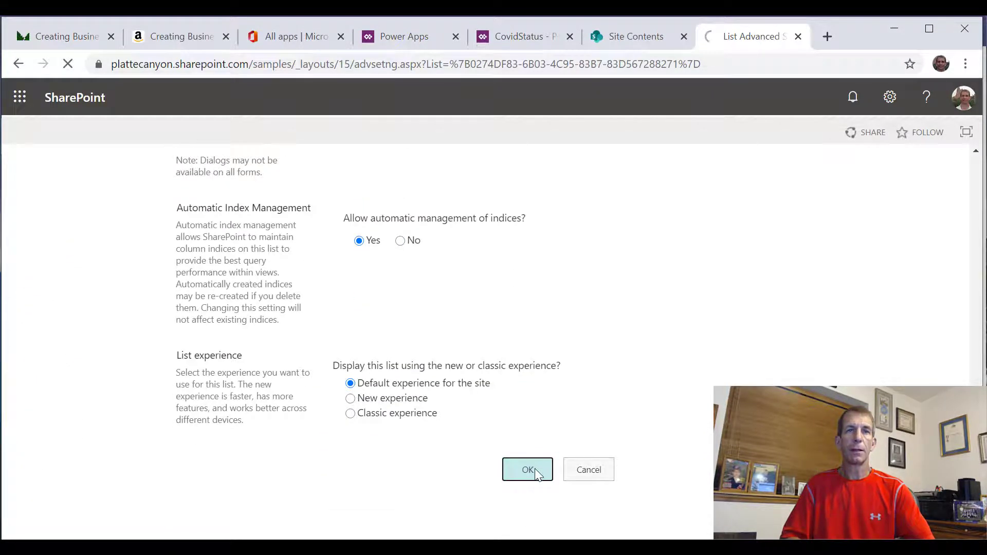
Examine the column order of the list's Item content type and return to the list settings
{"action": "scroll", "coordinate": [249, 355], "scroll_direction": "down", "scroll_amount": 10}
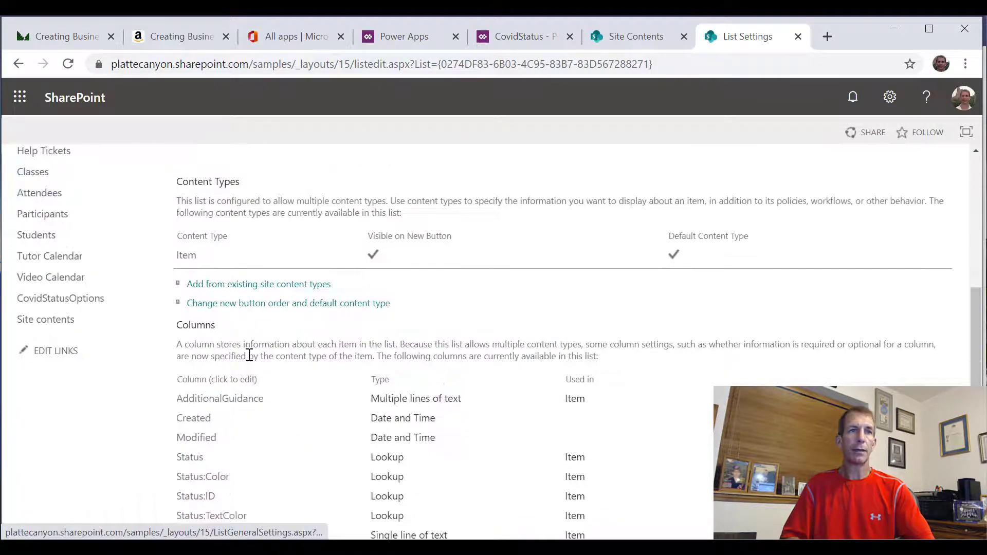
{"action": "left_click", "coordinate": [188, 256]}
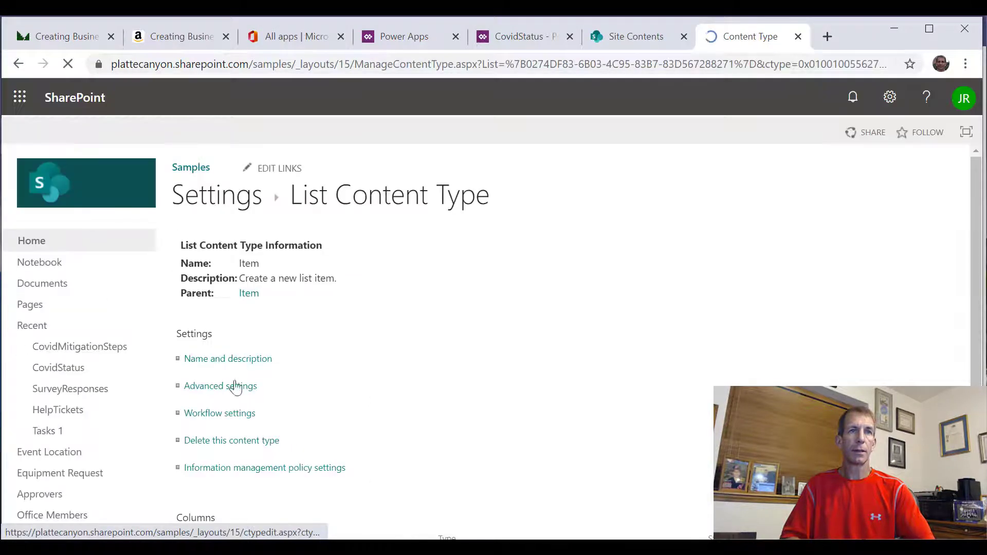
{"action": "scroll", "coordinate": [237, 411], "scroll_direction": "down", "scroll_amount": 4}
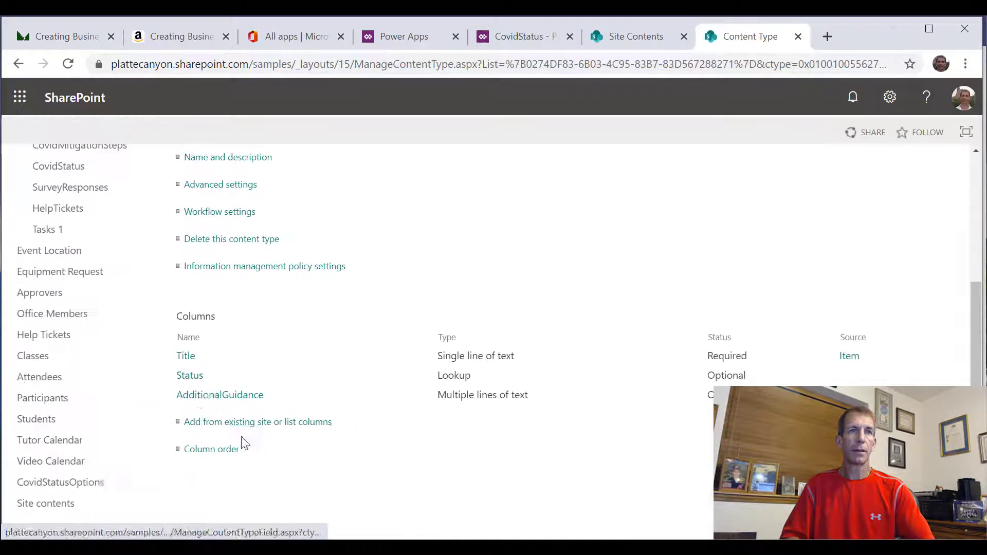
{"action": "left_click", "coordinate": [213, 449]}
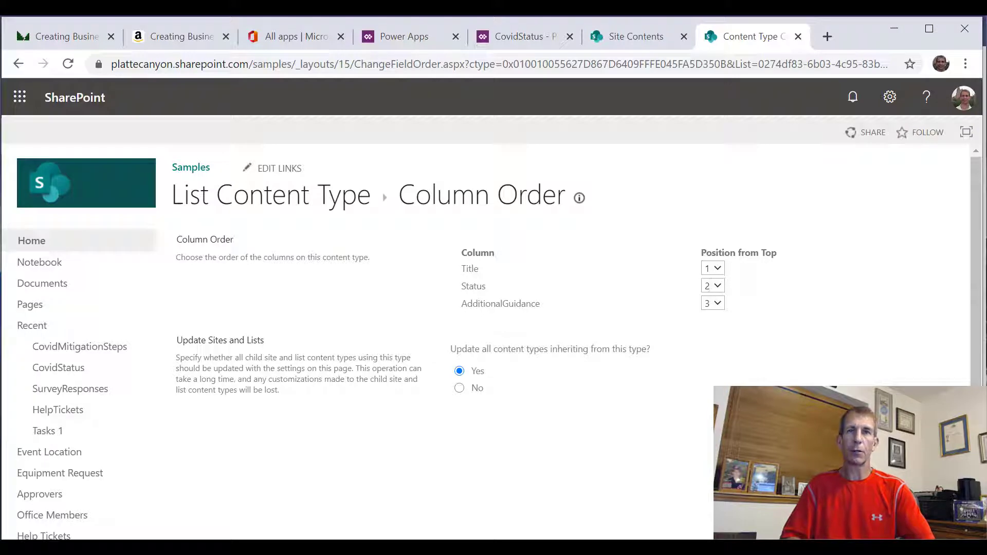
{"action": "left_click", "coordinate": [915, 426]}
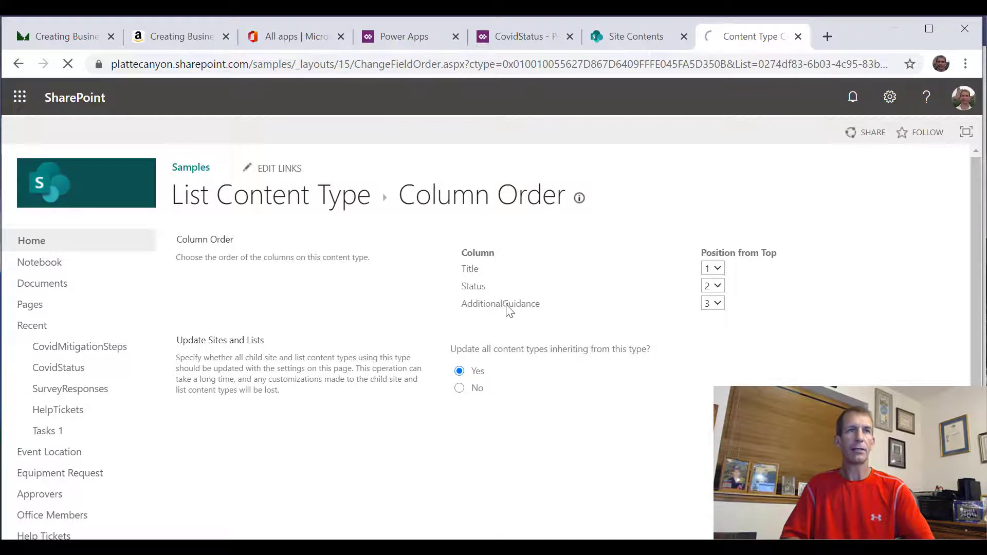
{"action": "left_click", "coordinate": [194, 199]}
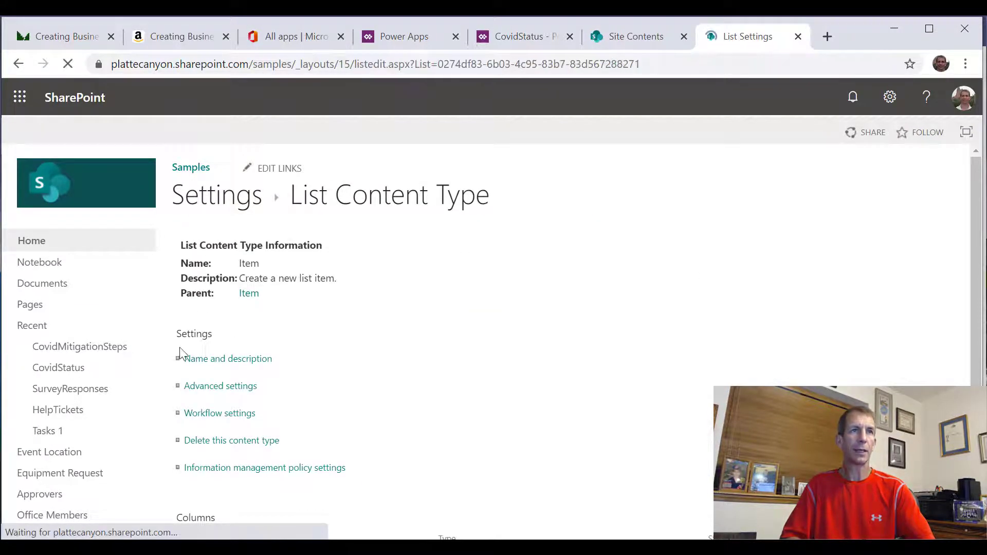
Turn off management of content types in the list's advanced settings and return to the CovidStatus list
{"action": "left_click", "coordinate": [208, 410]}
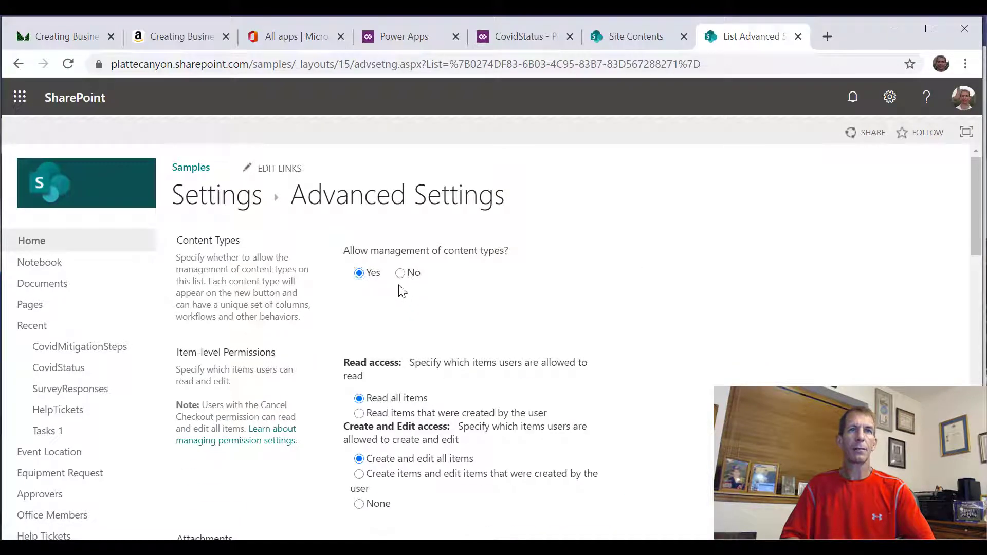
{"action": "left_click", "coordinate": [401, 274]}
{"action": "scroll", "coordinate": [412, 342], "scroll_direction": "down", "scroll_amount": 1}
{"action": "scroll", "coordinate": [425, 418], "scroll_direction": "down", "scroll_amount": 10}
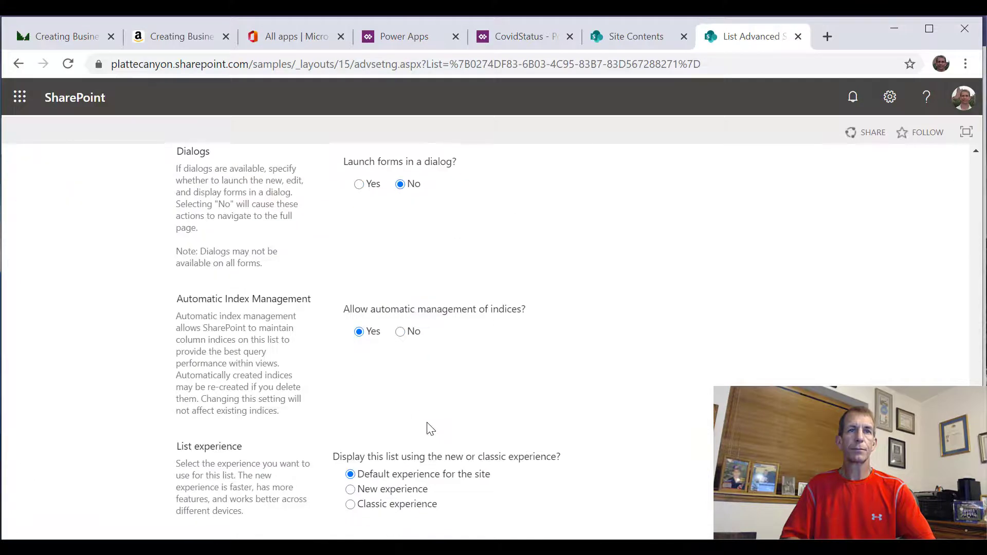
{"action": "left_click", "coordinate": [520, 473]}
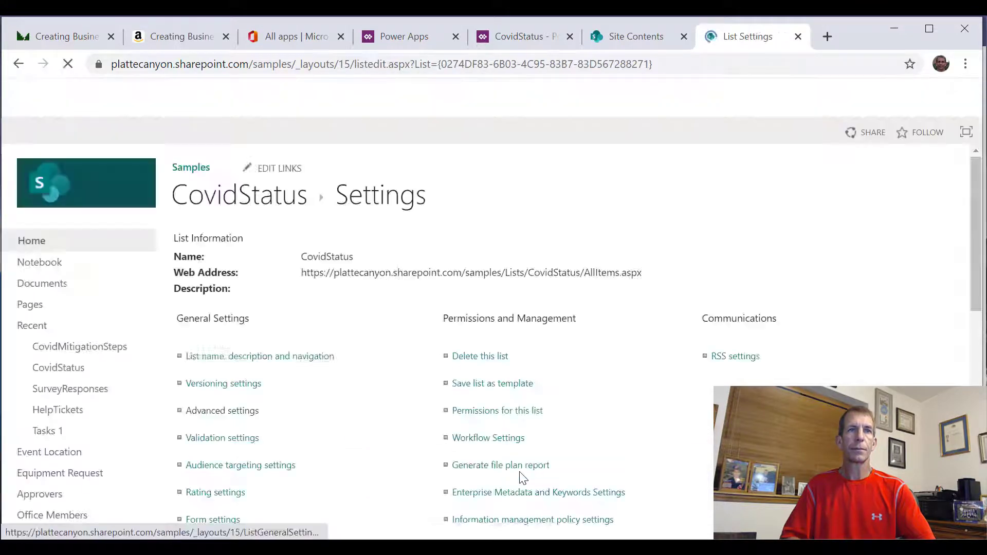
{"action": "left_click", "coordinate": [215, 193]}
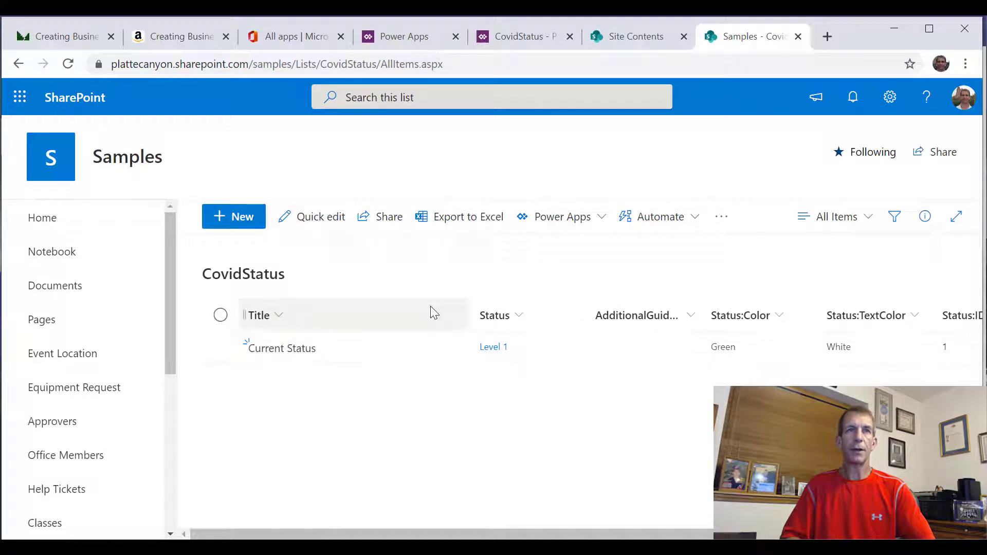
Edit the Current Status item's AdditionalGuidance to read 'Additional Information:' with the numbered list 'Wash hands', '6-fit social distance', 'Wear mask'
{"action": "left_click", "coordinate": [448, 353]}
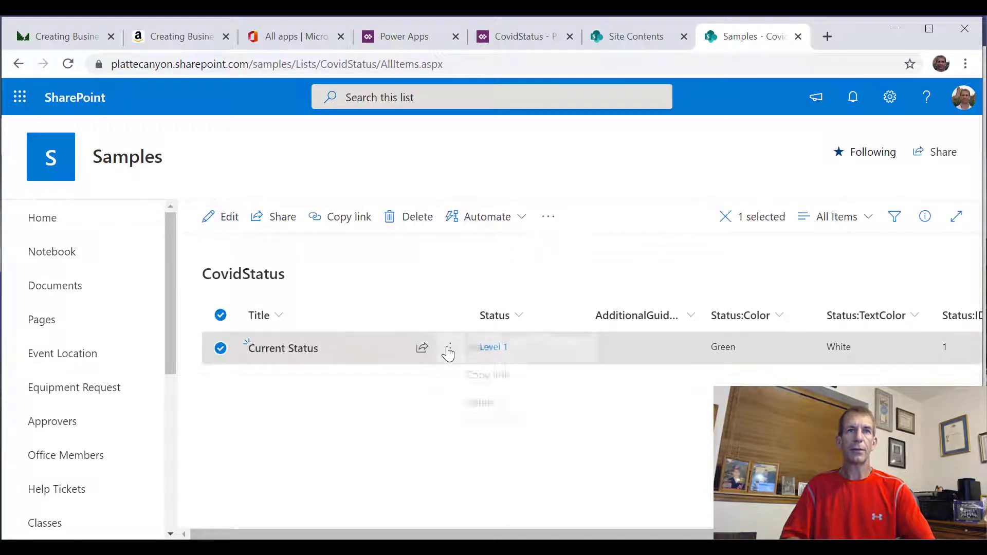
{"action": "left_click", "coordinate": [483, 272]}
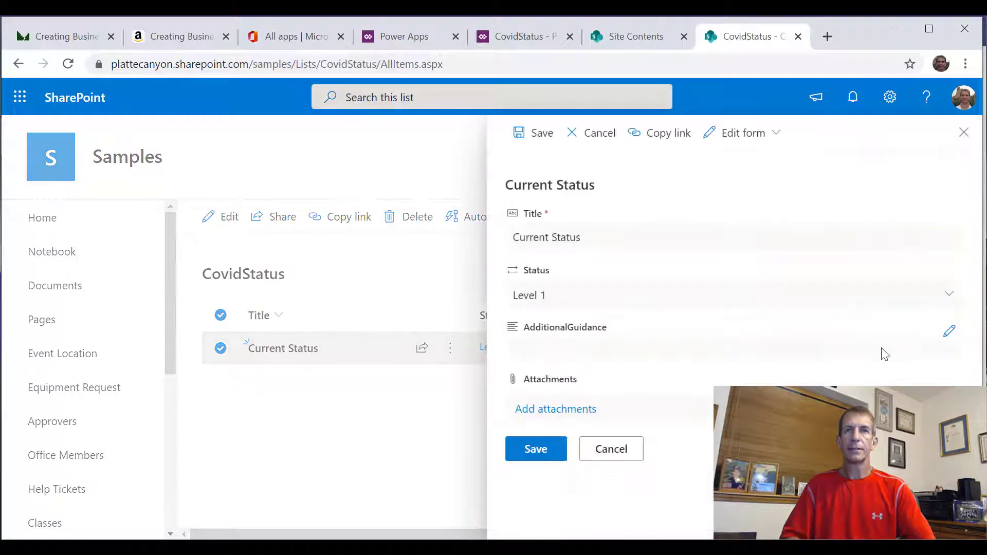
{"action": "left_click", "coordinate": [948, 332]}
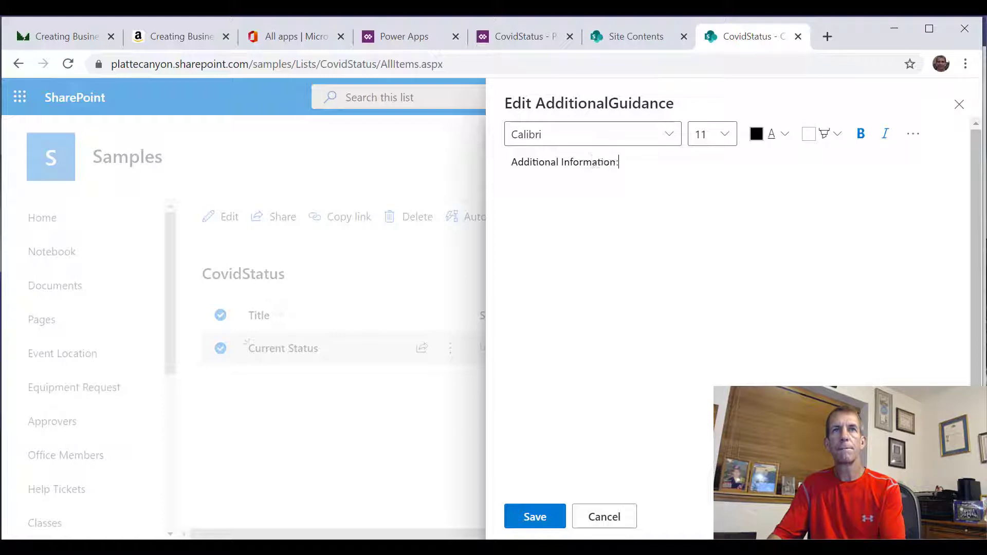
{"action": "left_click", "coordinate": [918, 141]}
{"action": "left_click", "coordinate": [902, 230]}
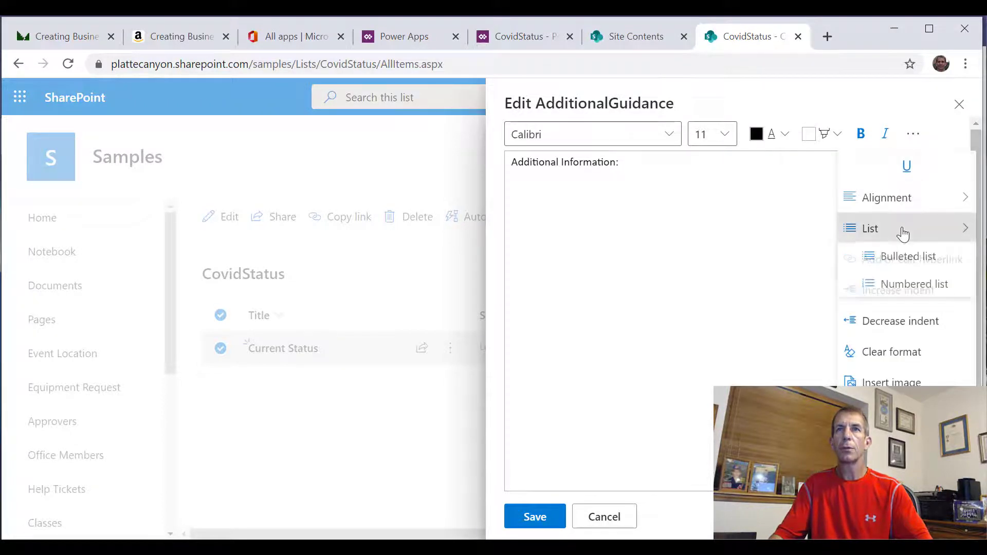
{"action": "left_click", "coordinate": [918, 285]}
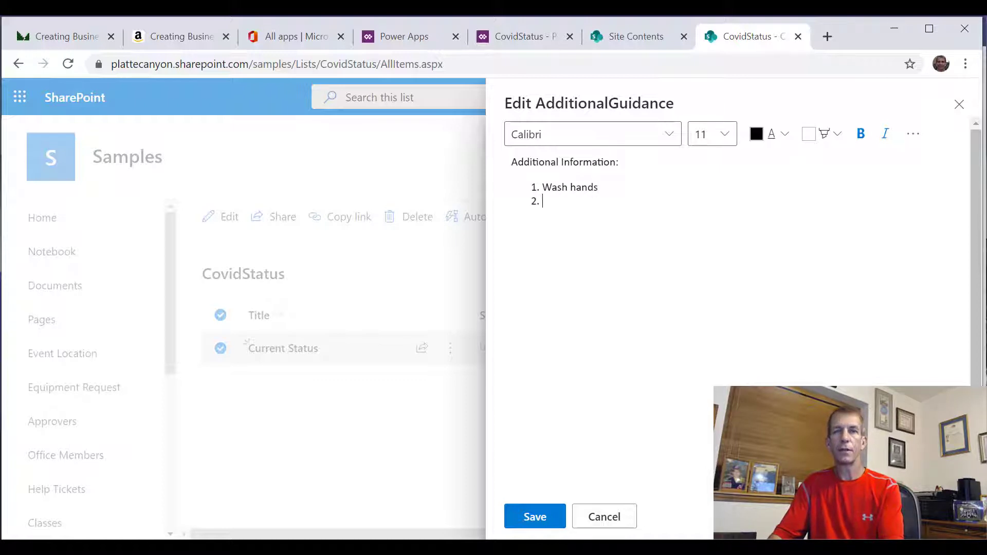
{"action": "type", "text": "6-fit social distance"}
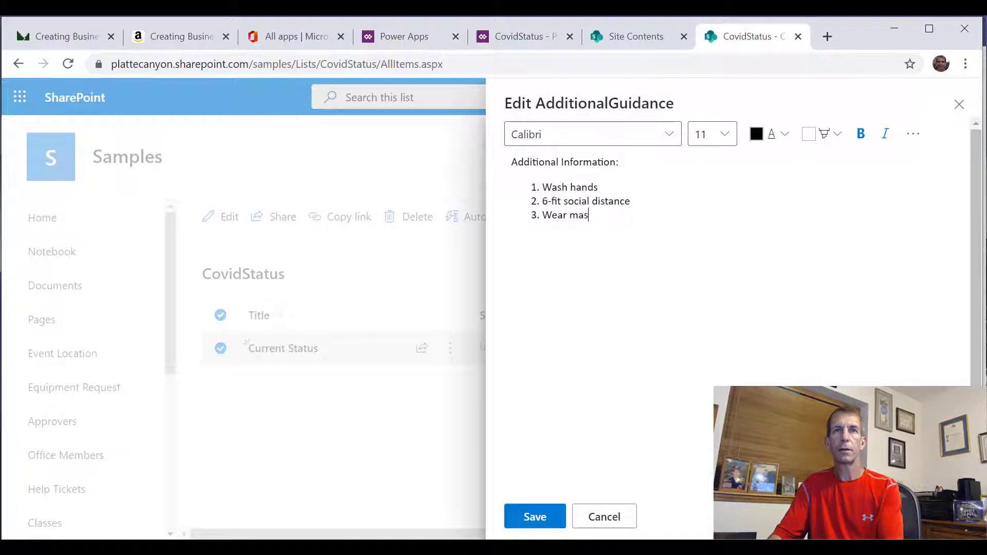
{"action": "key", "text": "BackSpace"}
{"action": "type", "text": "k"}
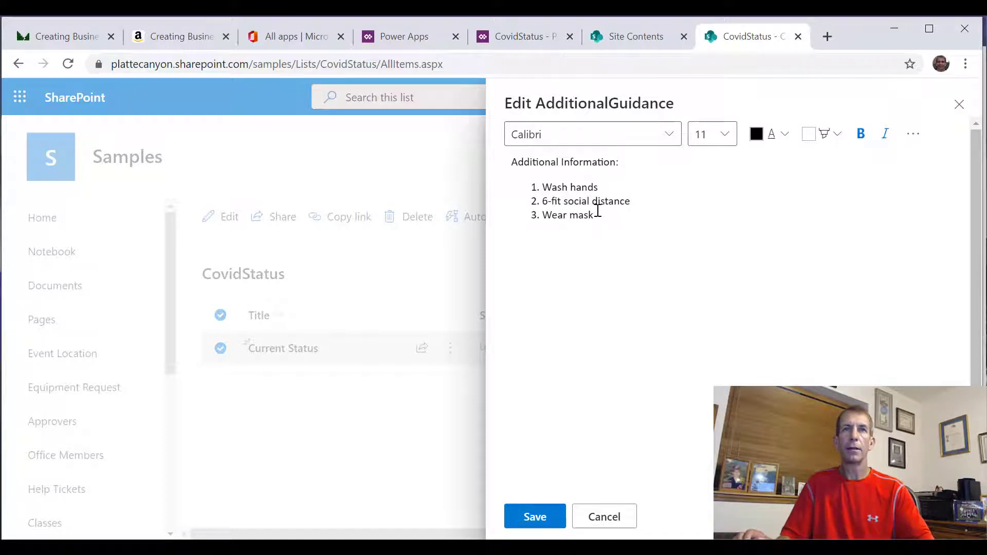
Make the 'Wear mask' line bold and dark orange, and save the guidance and the Current Status item
{"action": "left_click_drag", "start_coordinate": [579, 211], "coordinate": [546, 215]}
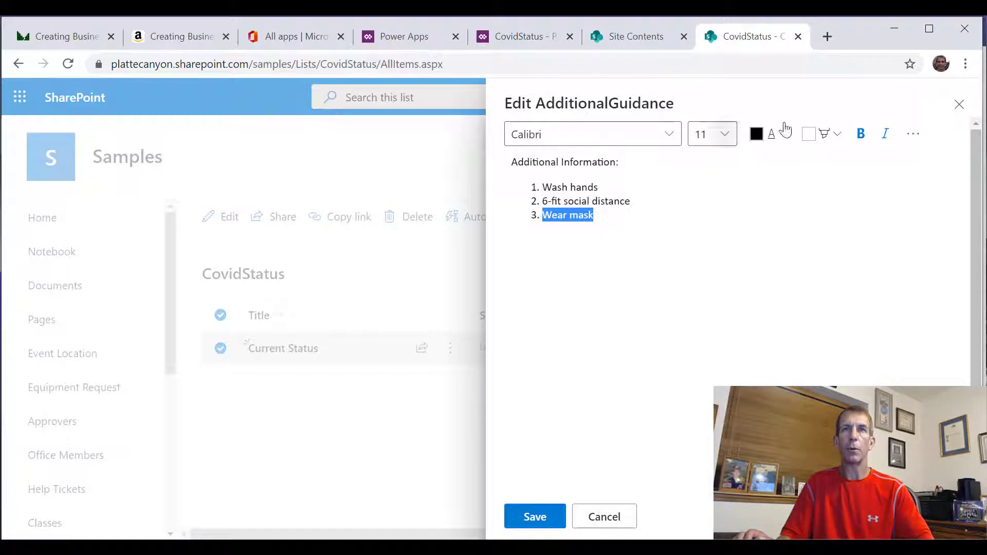
{"action": "left_click", "coordinate": [862, 136]}
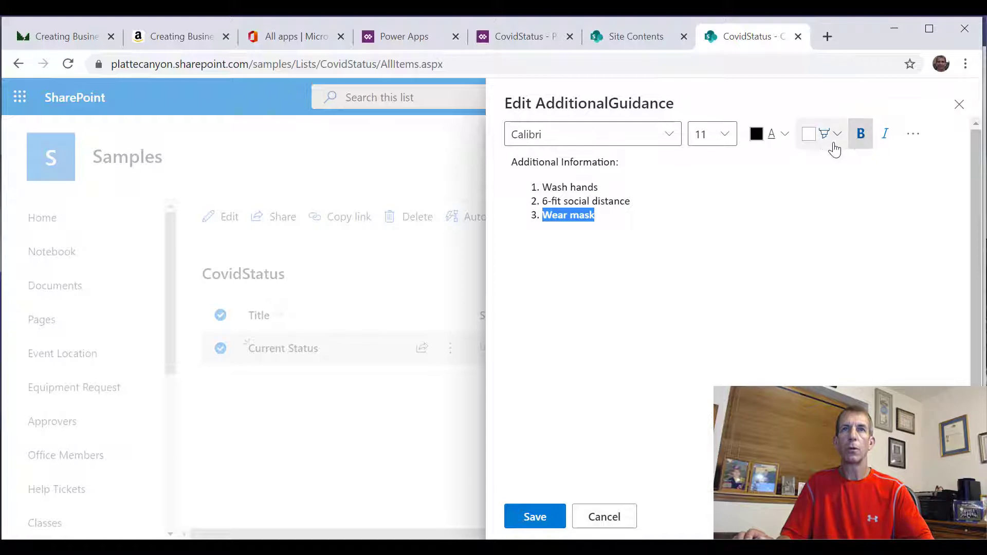
{"action": "left_click", "coordinate": [782, 135]}
{"action": "left_click", "coordinate": [824, 210]}
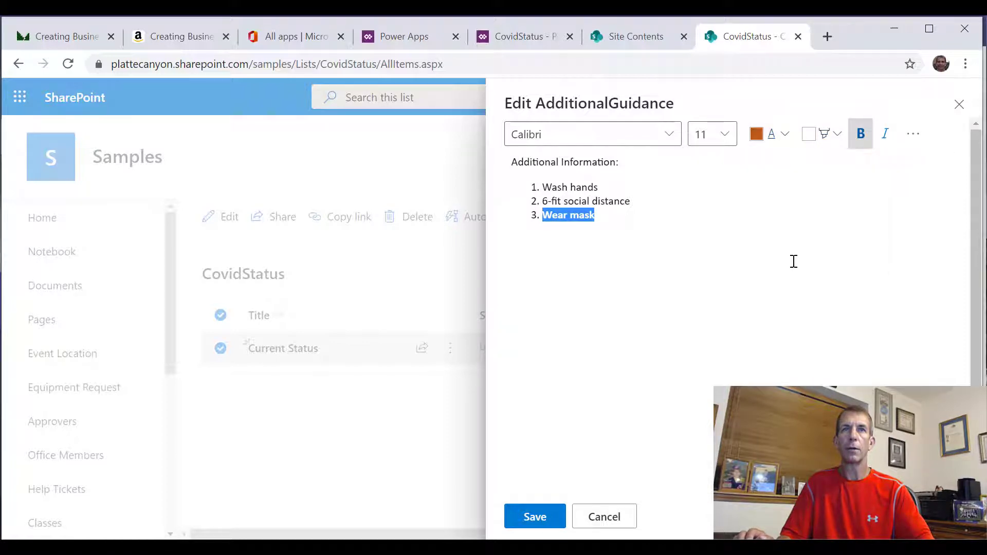
{"action": "left_click", "coordinate": [536, 523]}
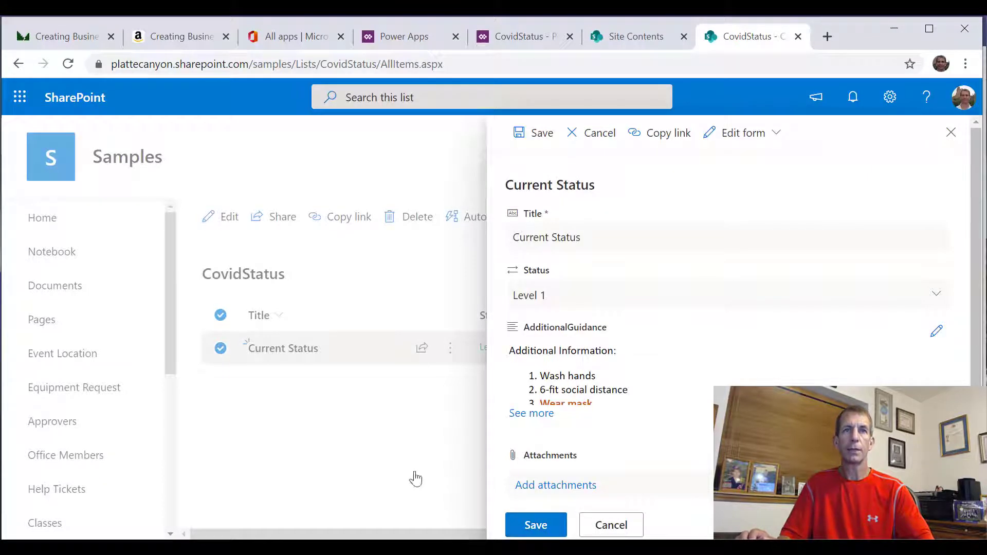
{"action": "left_click", "coordinate": [557, 529]}
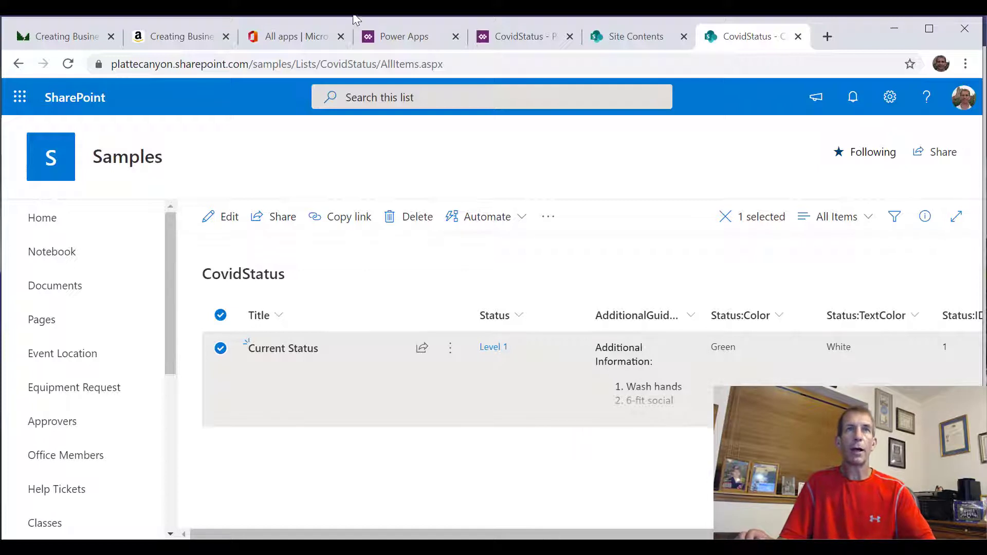
Switch to the CovidStatus app in Power Apps, refresh its CovidStatus data source and return to the tree view
{"action": "left_click", "coordinate": [509, 37]}
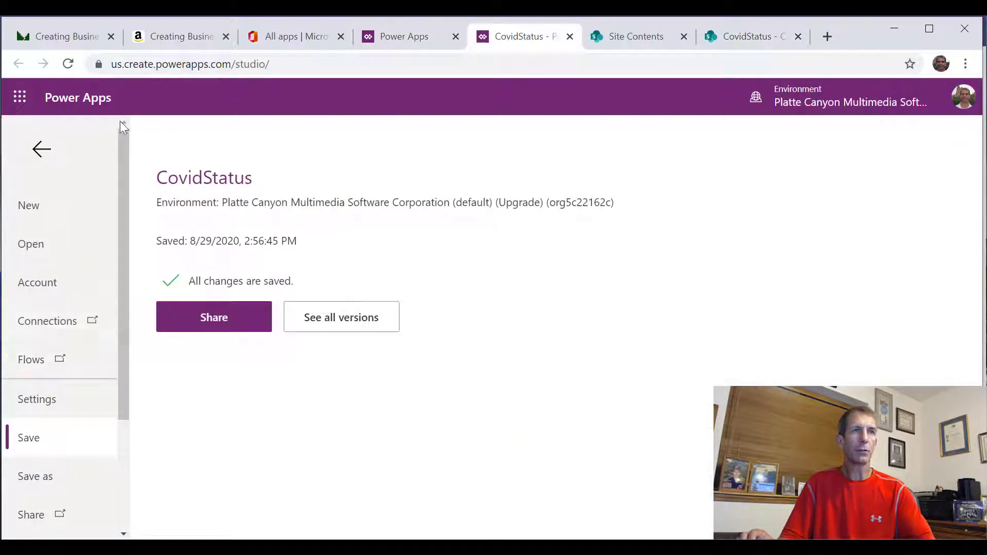
{"action": "left_click", "coordinate": [35, 150]}
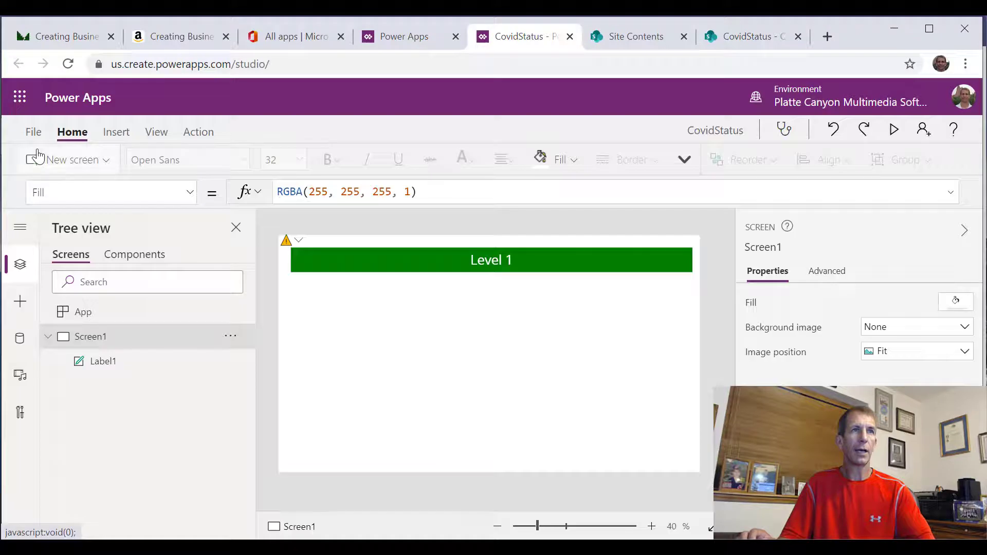
{"action": "left_click", "coordinate": [20, 338]}
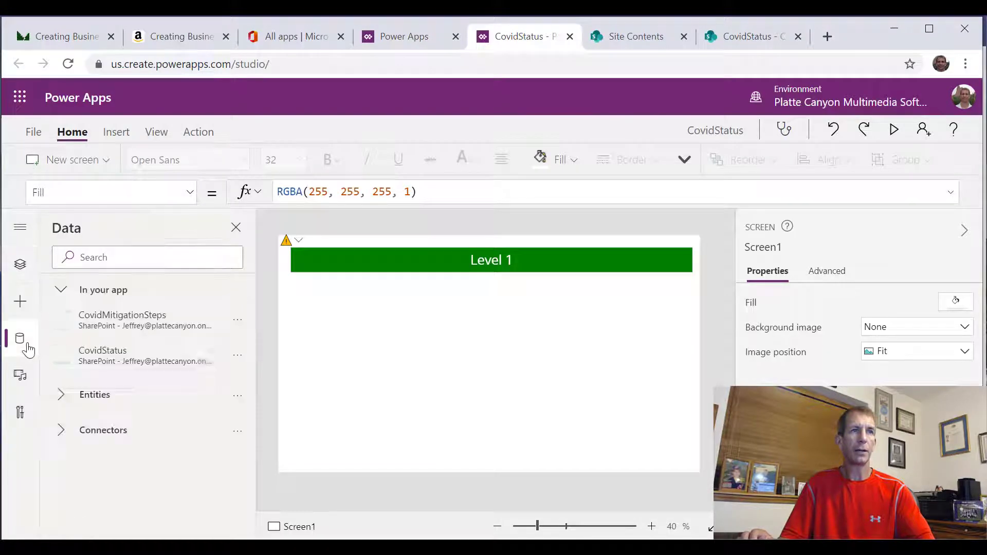
{"action": "left_click", "coordinate": [238, 355]}
{"action": "left_click", "coordinate": [261, 409]}
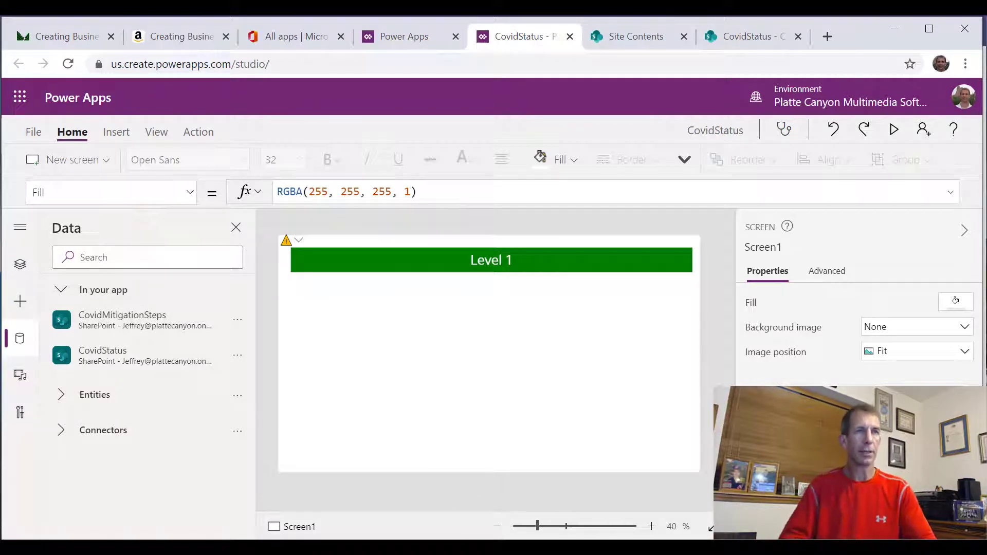
{"action": "left_click", "coordinate": [19, 228]}
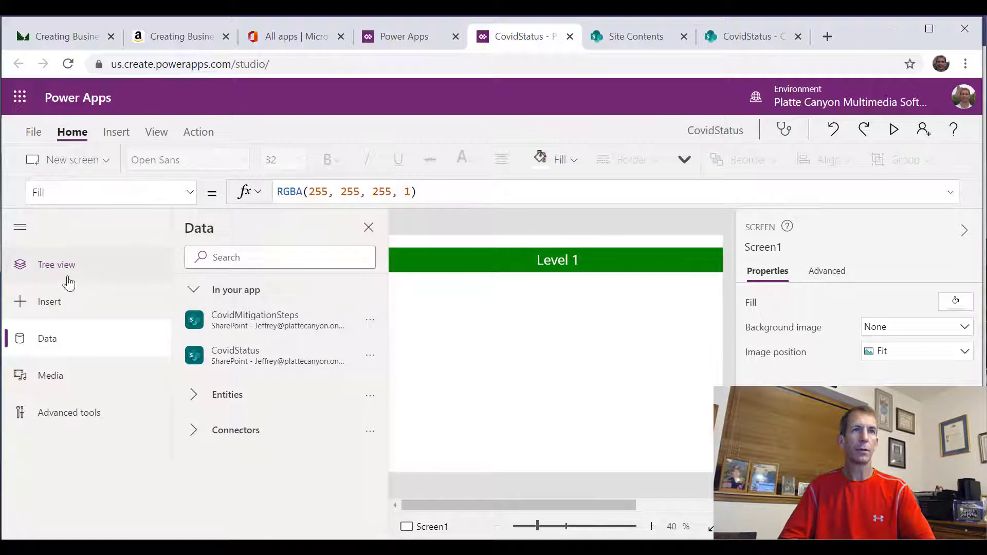
{"action": "left_click", "coordinate": [22, 232]}
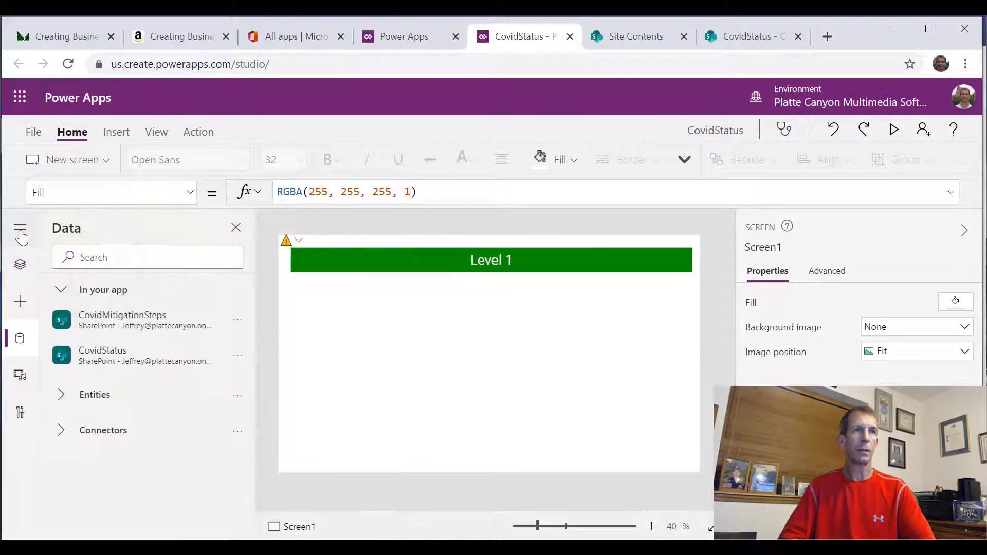
{"action": "left_click", "coordinate": [33, 268]}
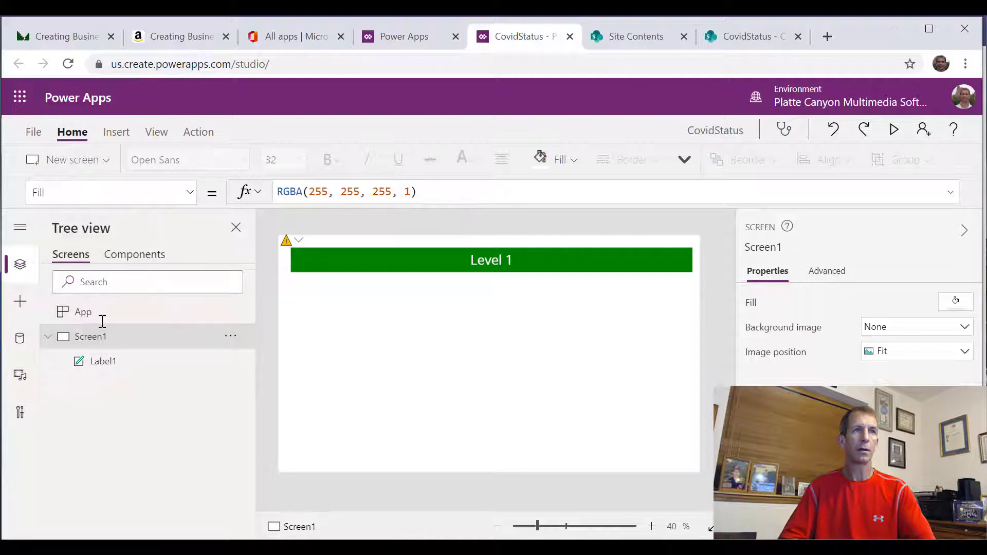
Insert an HTML text control and place it directly below the green status label, spanning the label's full width
{"action": "left_click", "coordinate": [117, 133]}
{"action": "left_click", "coordinate": [307, 165]}
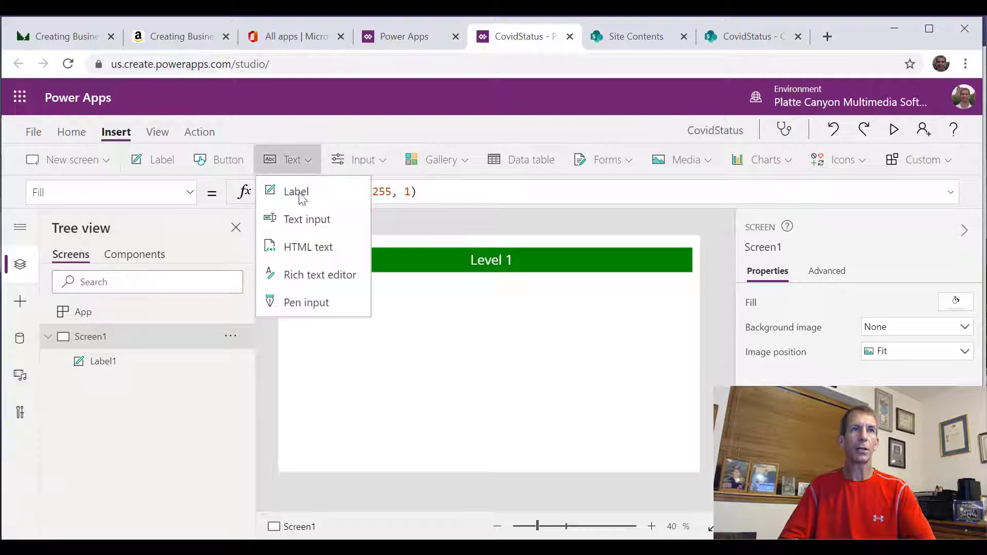
{"action": "left_click", "coordinate": [306, 248]}
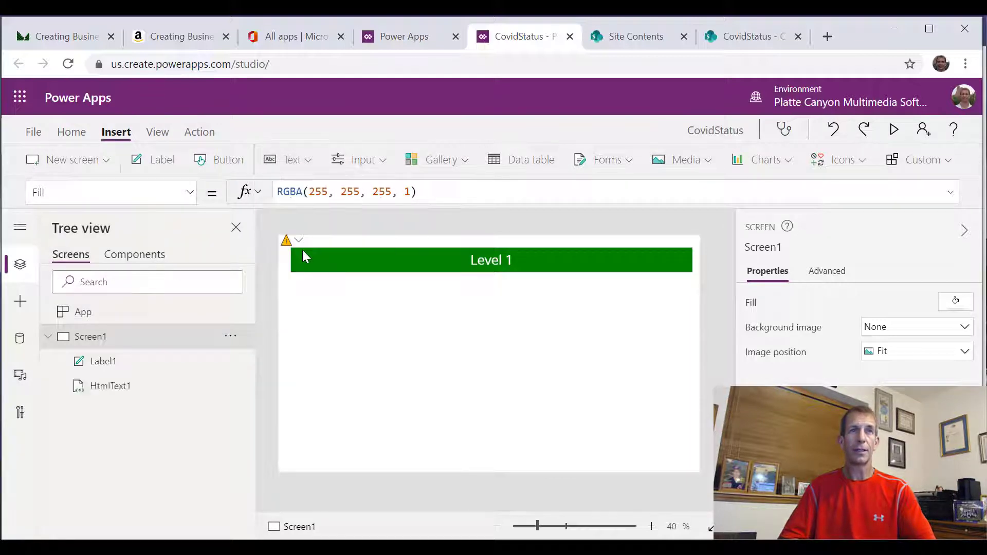
{"action": "left_click_drag", "start_coordinate": [343, 254], "coordinate": [688, 335]}
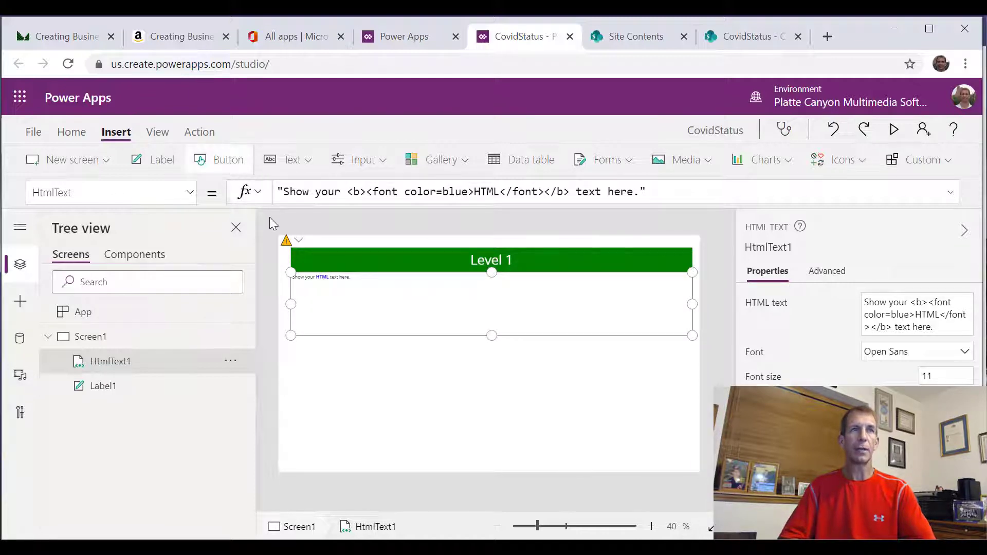
Set the HTML text control's HtmlText to First(CovidStatus).AdditionalGuidance and check the formatted guidance on the canvas
{"action": "left_click_drag", "start_coordinate": [697, 192], "coordinate": [103, 216]}
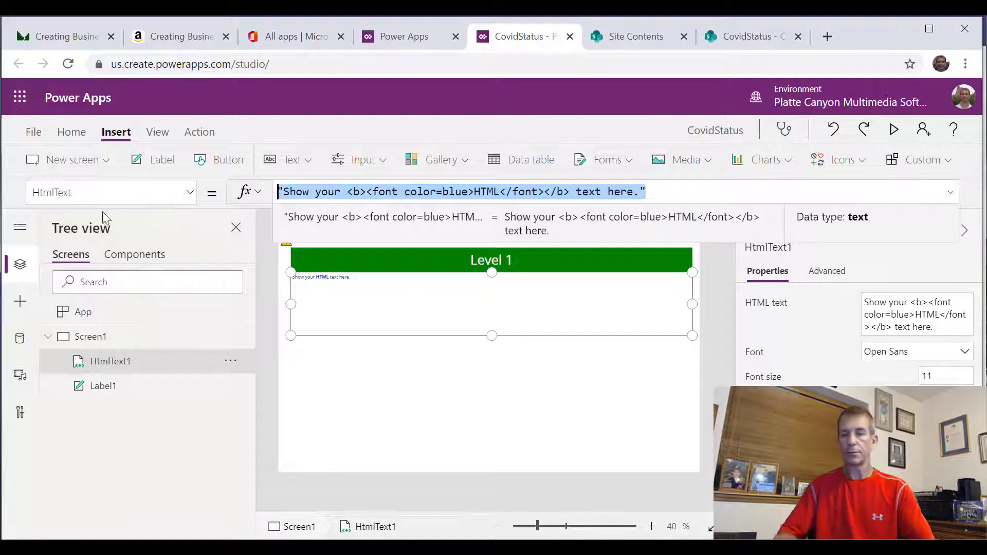
{"action": "type", "text": "Firs"}
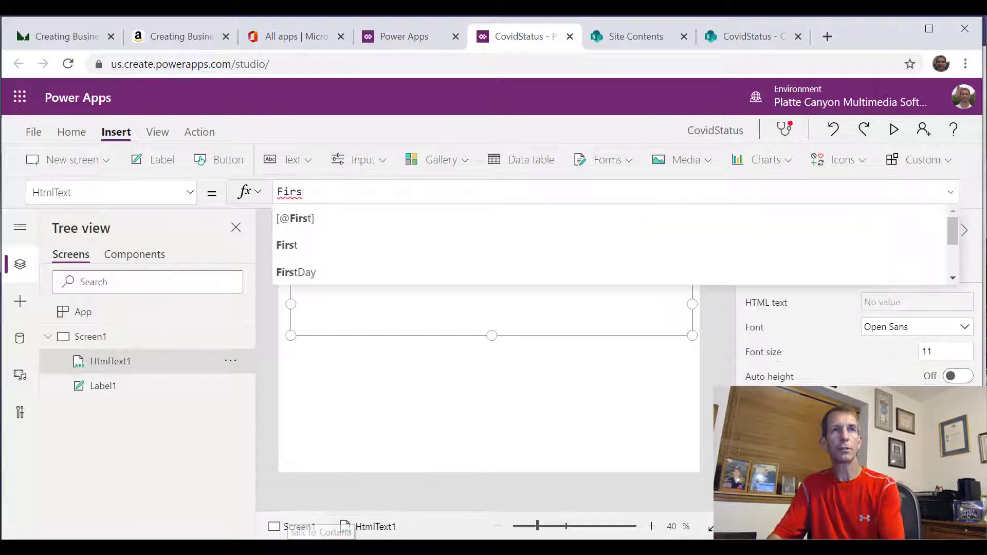
{"action": "type", "text": "t(C"}
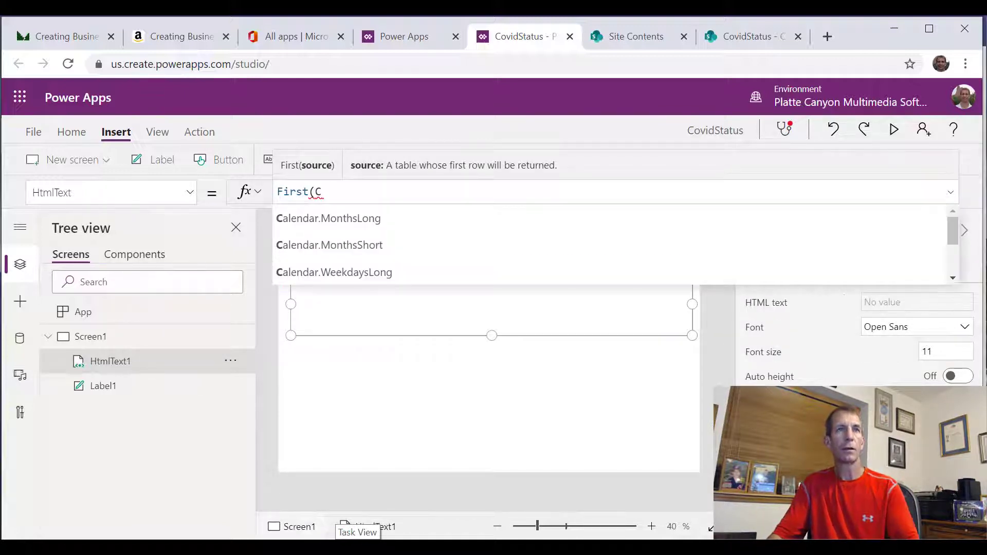
{"action": "key", "text": "BackSpace"}
{"action": "left_click", "coordinate": [327, 244]}
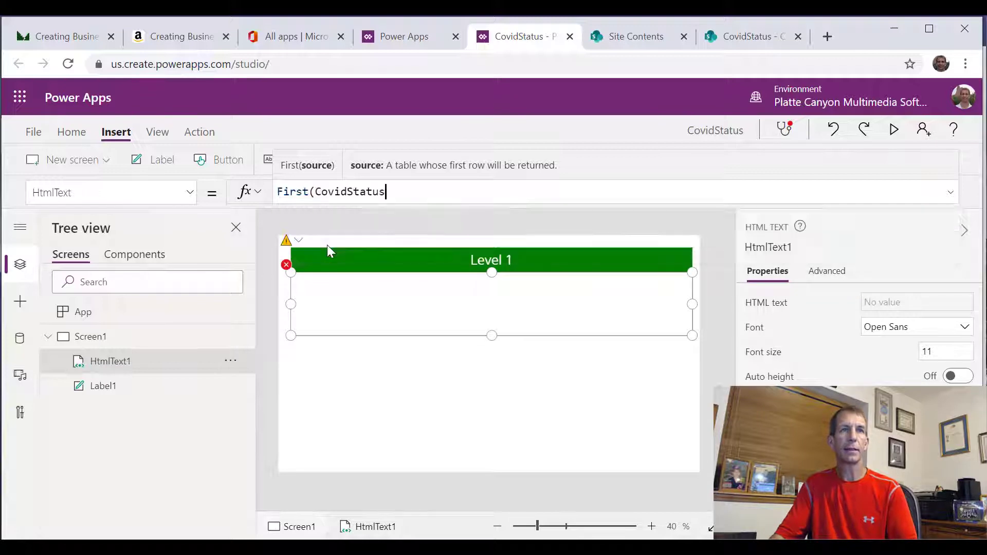
{"action": "type", "text": ").Add"}
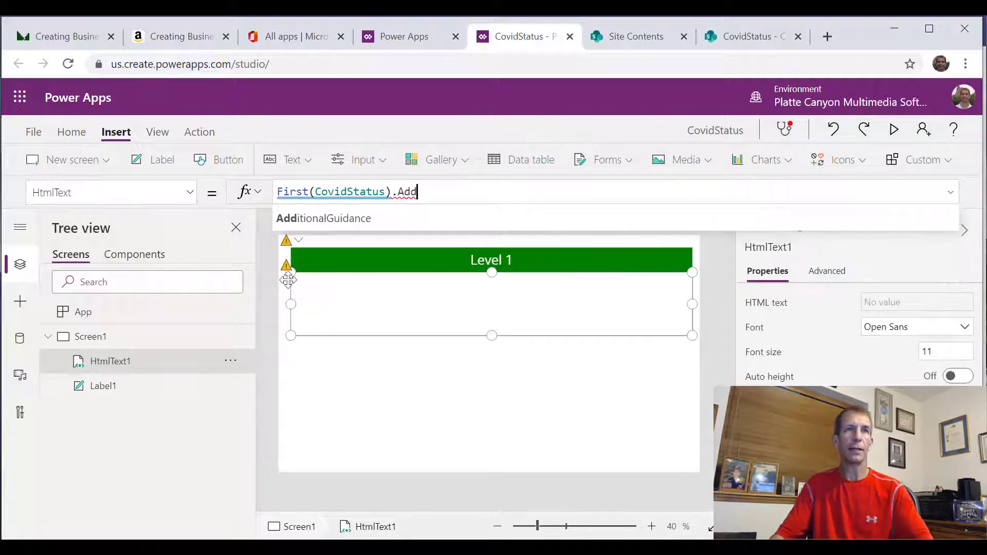
{"action": "left_click", "coordinate": [326, 218]}
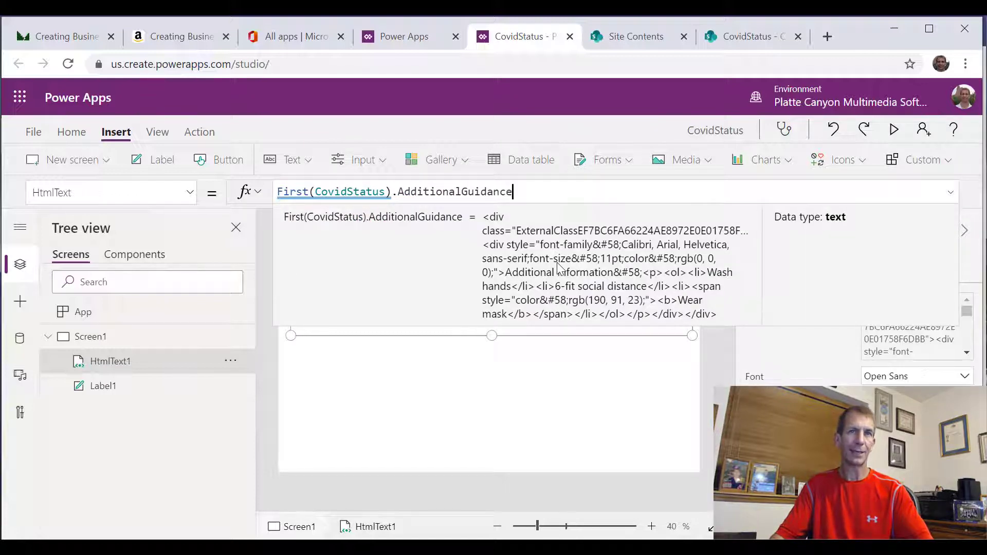
{"action": "left_click", "coordinate": [535, 430]}
{"action": "left_click", "coordinate": [417, 317]}
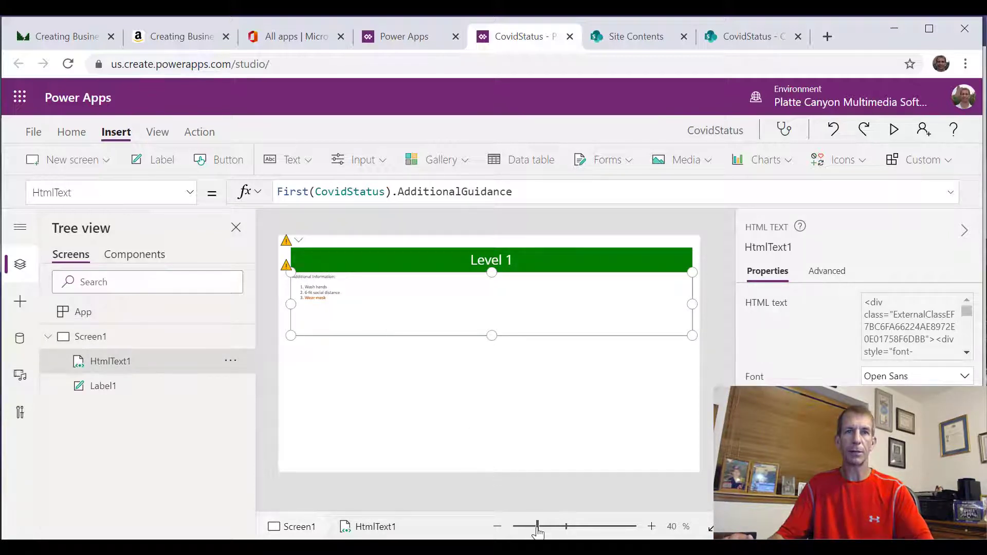
{"action": "left_click_drag", "start_coordinate": [543, 530], "coordinate": [561, 529]}
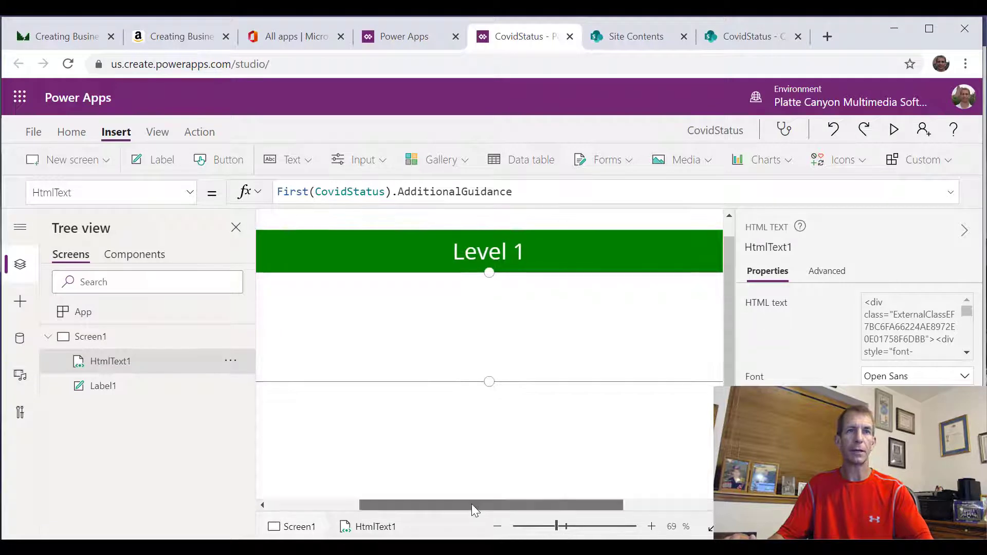
{"action": "left_click_drag", "start_coordinate": [471, 505], "coordinate": [431, 504]}
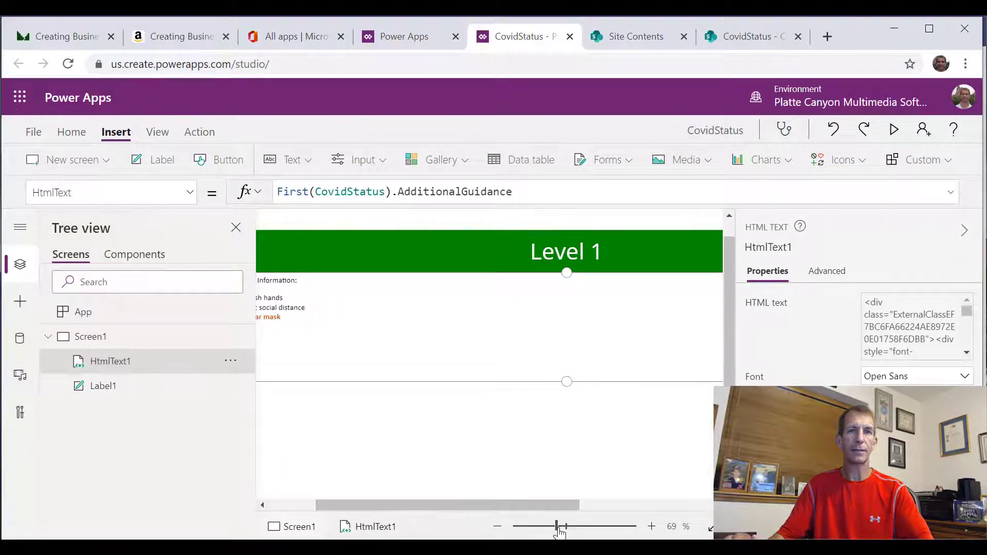
{"action": "left_click_drag", "start_coordinate": [559, 531], "coordinate": [542, 533]}
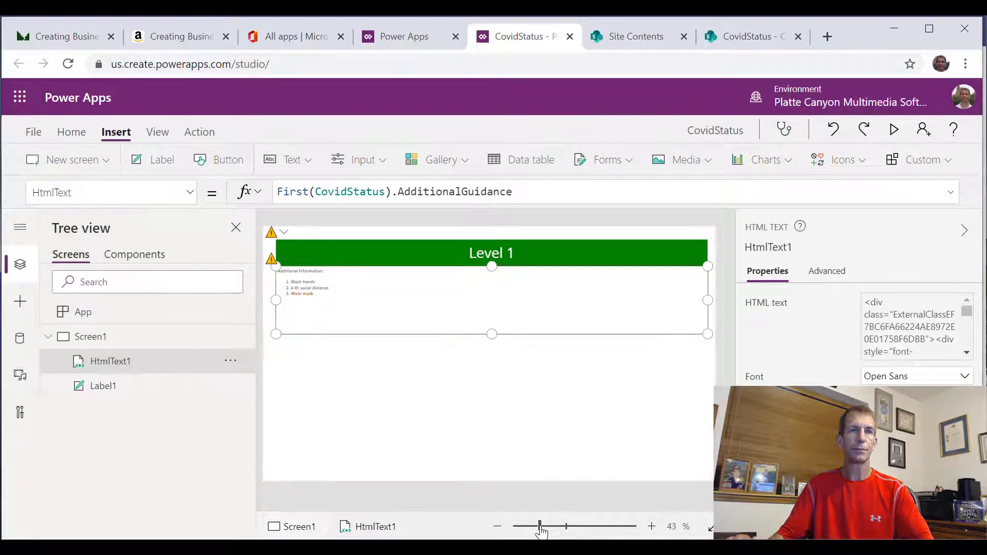
Insert a data table on Screen1 and connect it to the CovidMitigationSteps list
{"action": "left_click", "coordinate": [448, 419]}
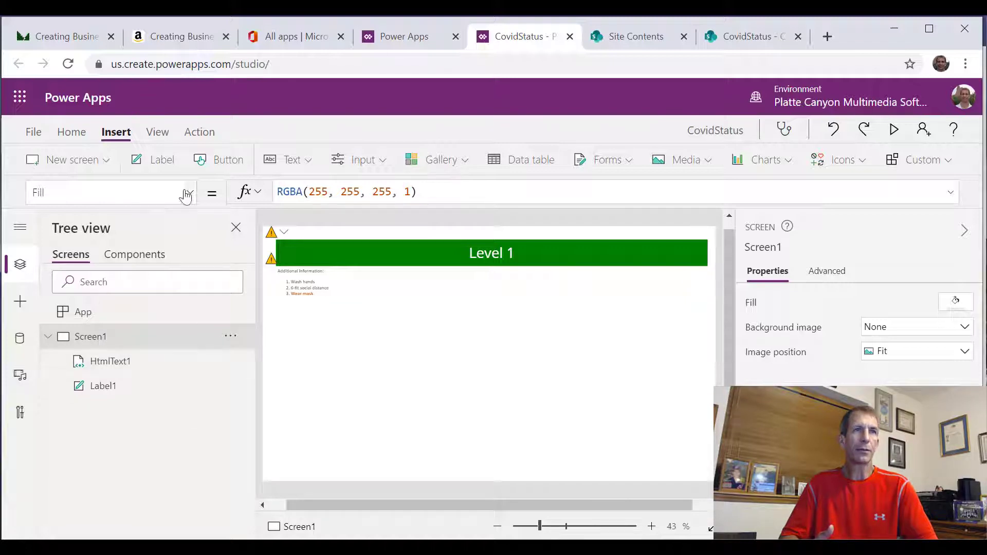
{"action": "left_click", "coordinate": [533, 164]}
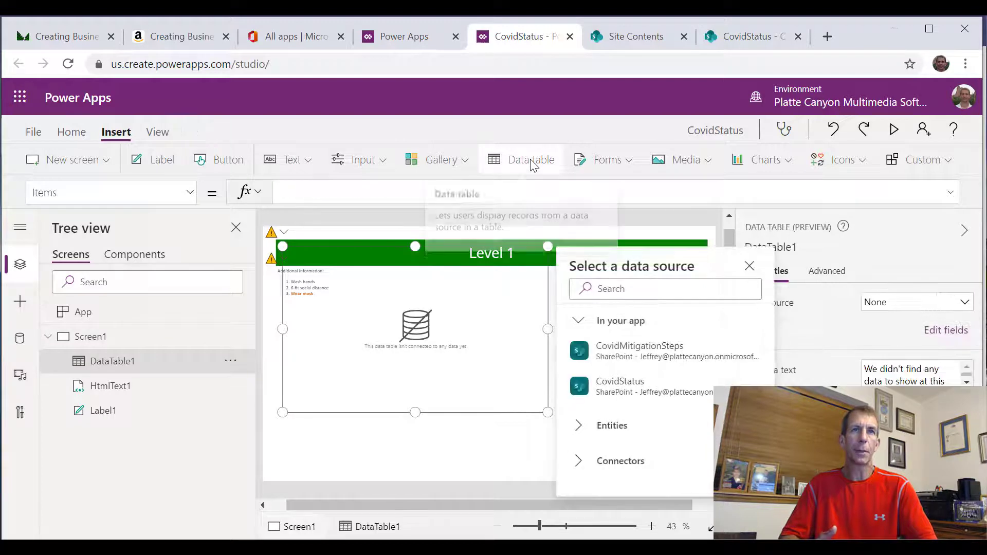
{"action": "left_click", "coordinate": [657, 359]}
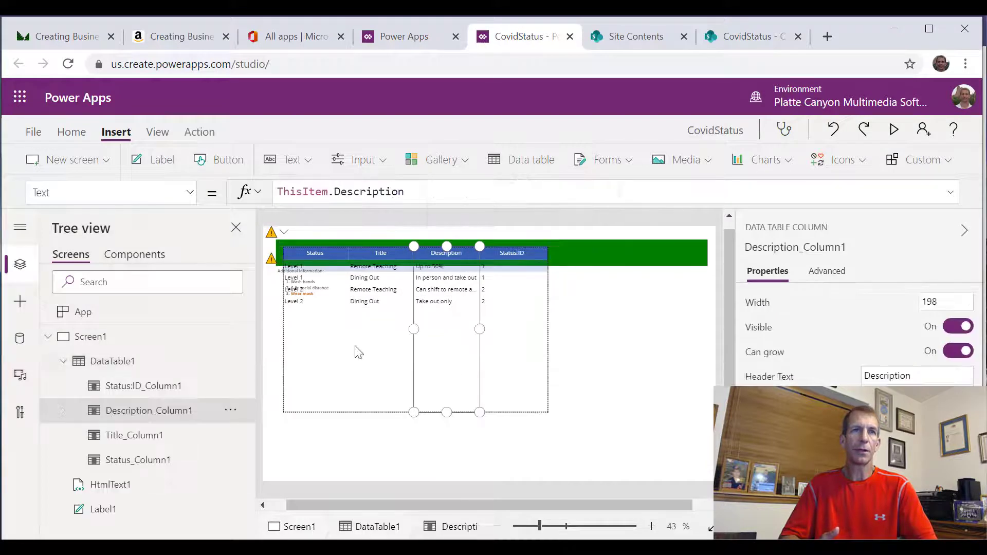
Move the data table below the guidance text, shorten it slightly and widen it to match the status label
{"action": "left_click", "coordinate": [100, 360]}
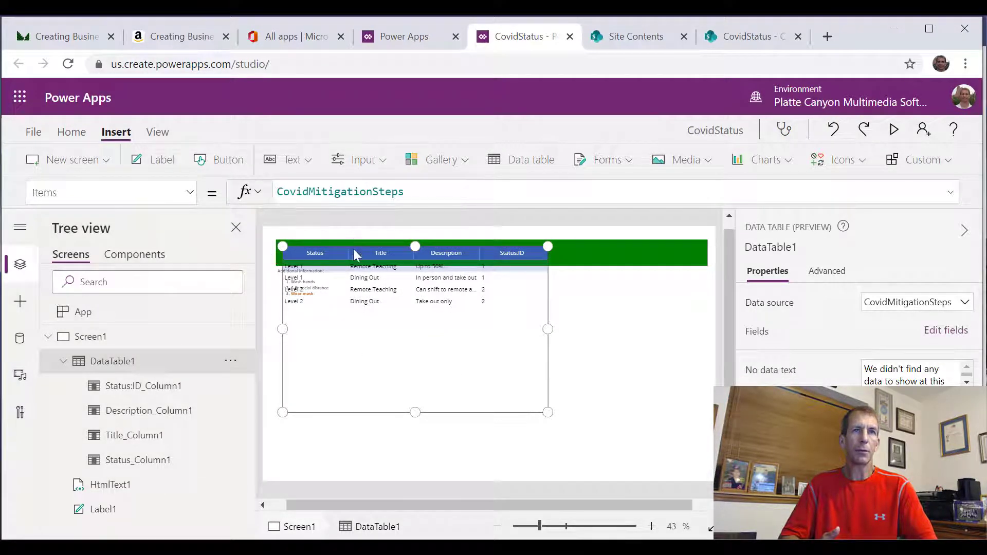
{"action": "left_click_drag", "start_coordinate": [346, 245], "coordinate": [349, 302]}
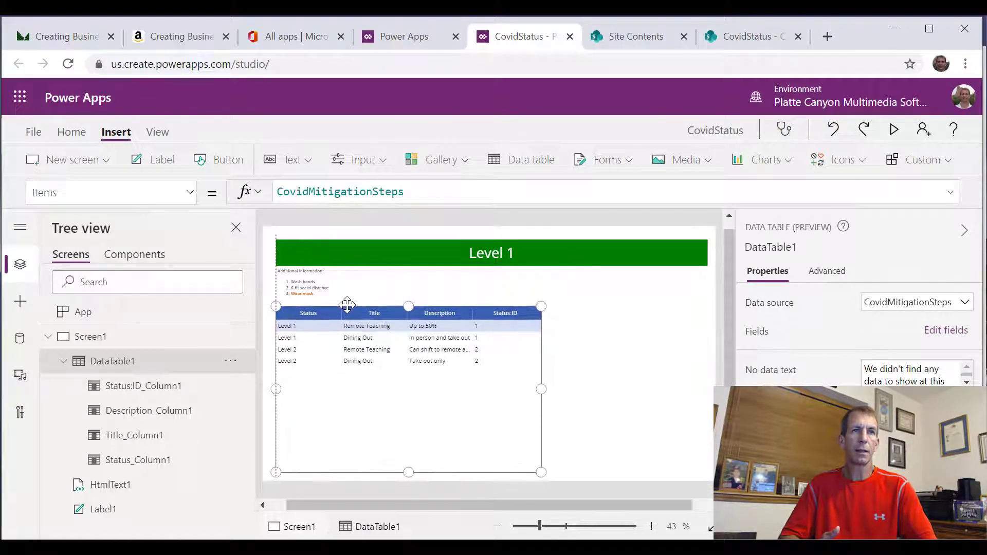
{"action": "left_click_drag", "start_coordinate": [408, 469], "coordinate": [408, 448]}
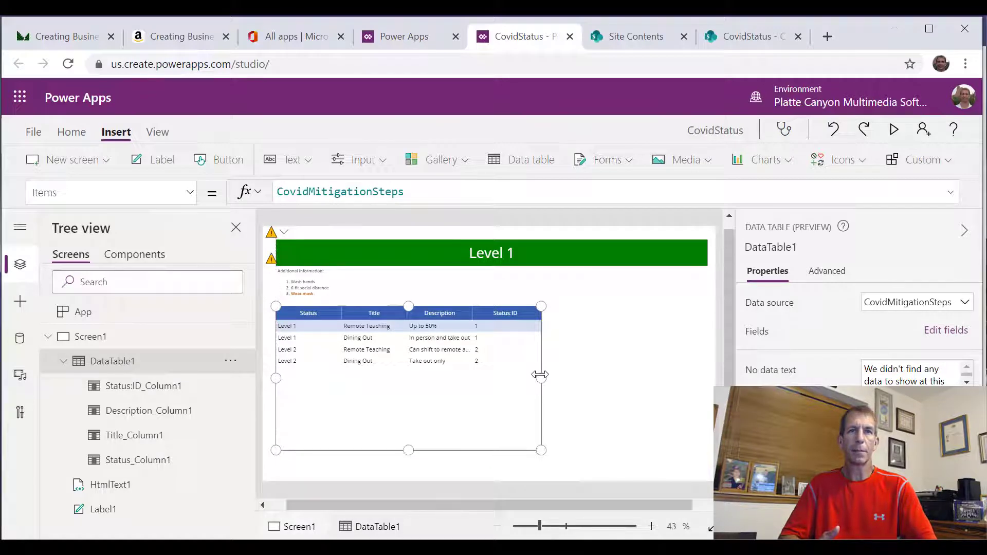
{"action": "left_click_drag", "start_coordinate": [540, 375], "coordinate": [705, 377]}
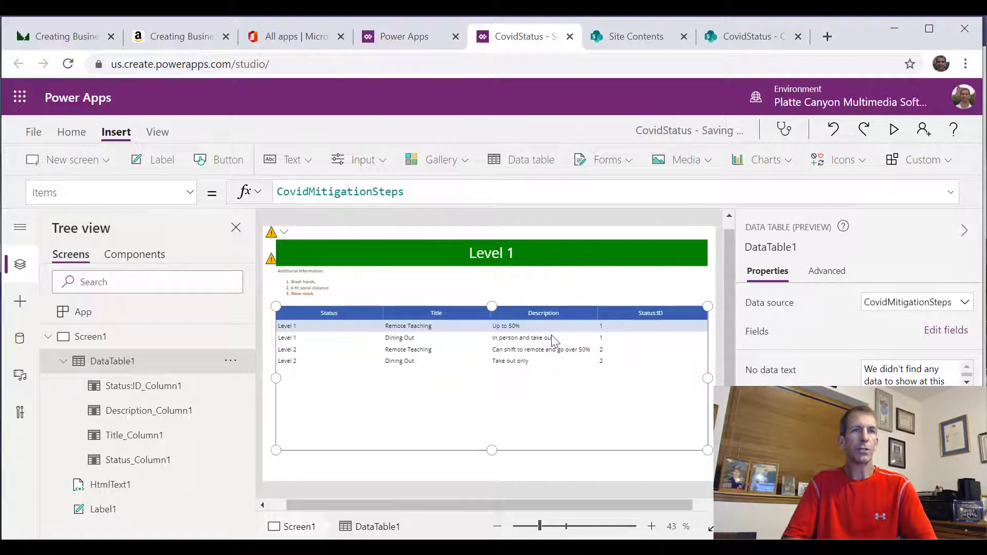
Delete the Status column from the data table
{"action": "left_click", "coordinate": [137, 460]}
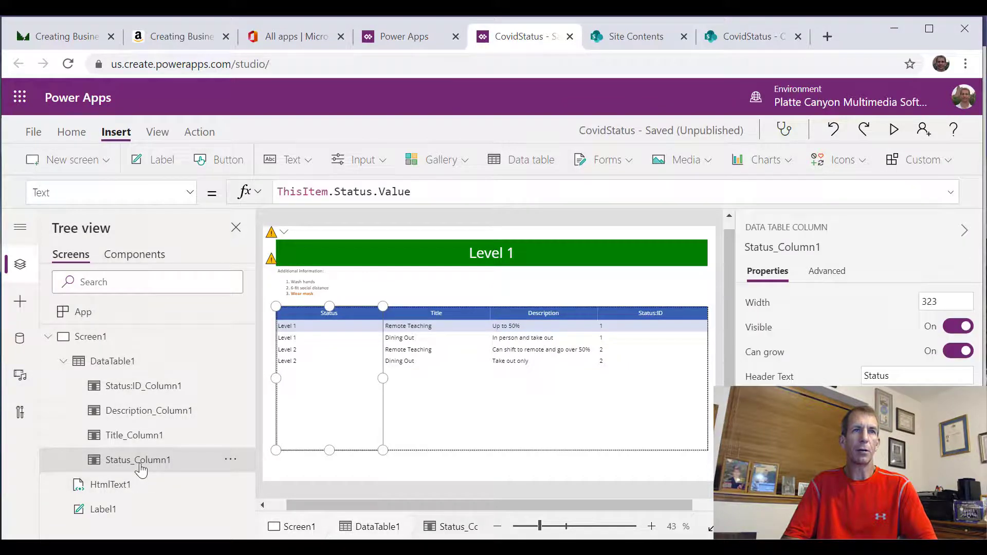
{"action": "left_click", "coordinate": [231, 460]}
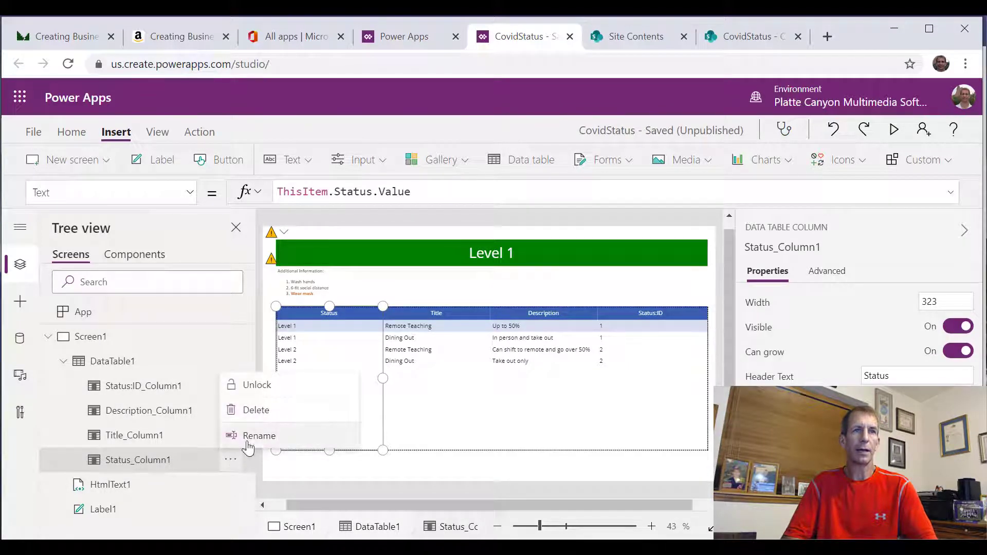
{"action": "left_click", "coordinate": [252, 409]}
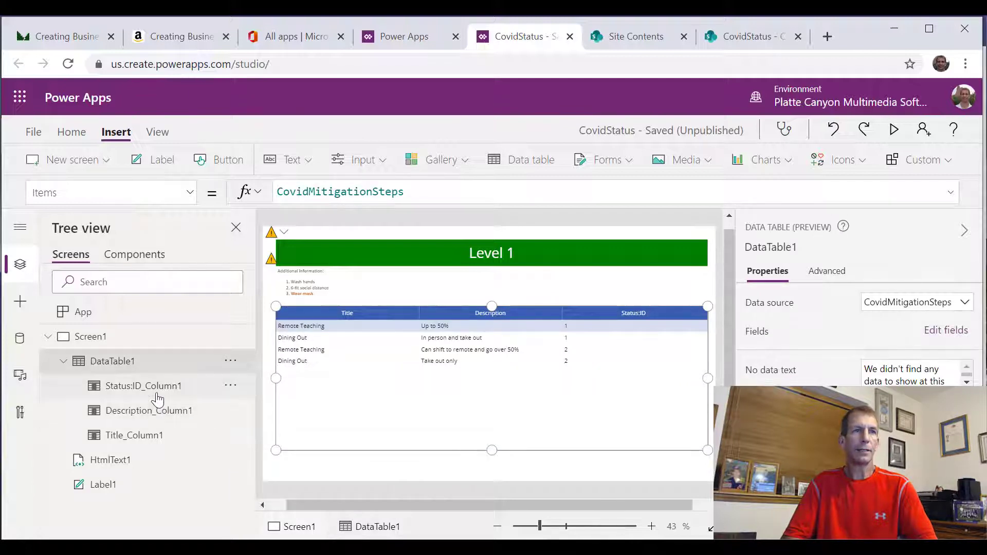
Delete the Status:ID column from DataTable1
{"action": "left_click", "coordinate": [230, 390]}
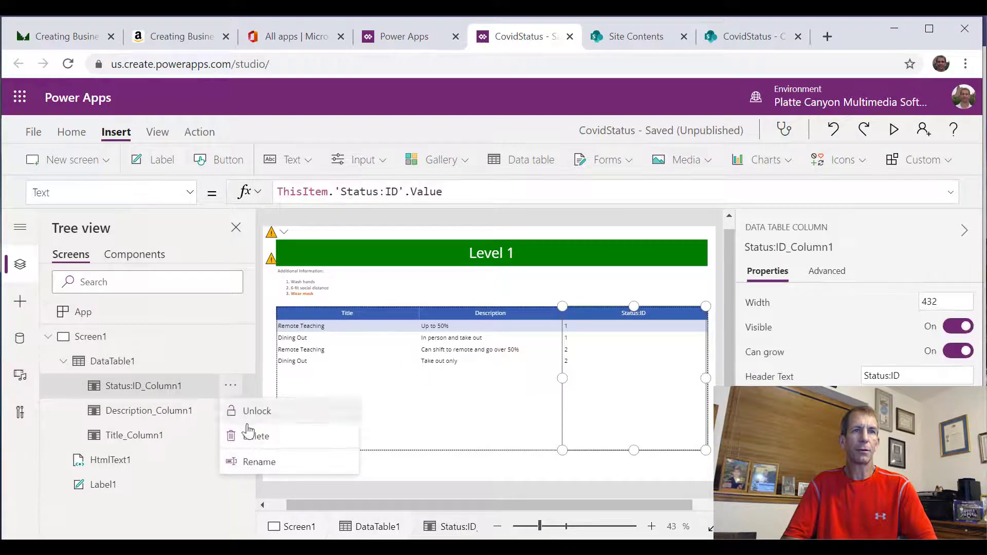
{"action": "left_click", "coordinate": [259, 460]}
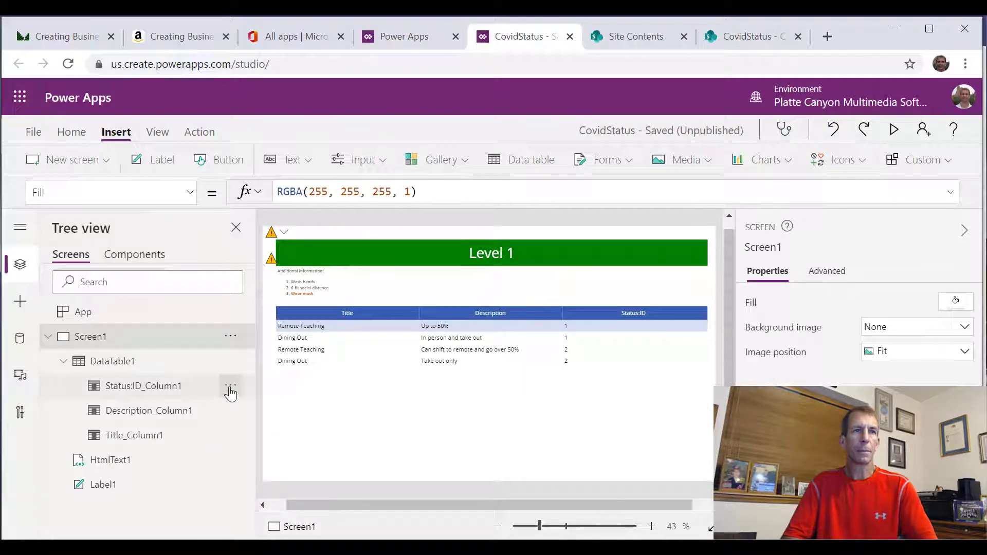
{"action": "left_click", "coordinate": [230, 387]}
{"action": "left_click", "coordinate": [256, 437]}
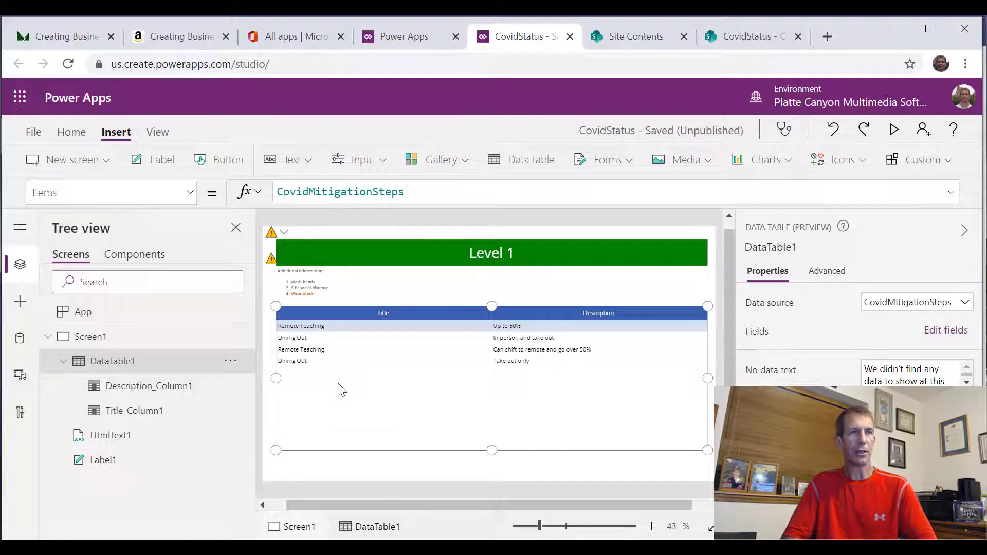
Wrap DataTable1's Items source CovidMitigationSteps in a Filter function, with 'Status:ID' as the field to test
{"action": "double_click", "coordinate": [283, 193]}
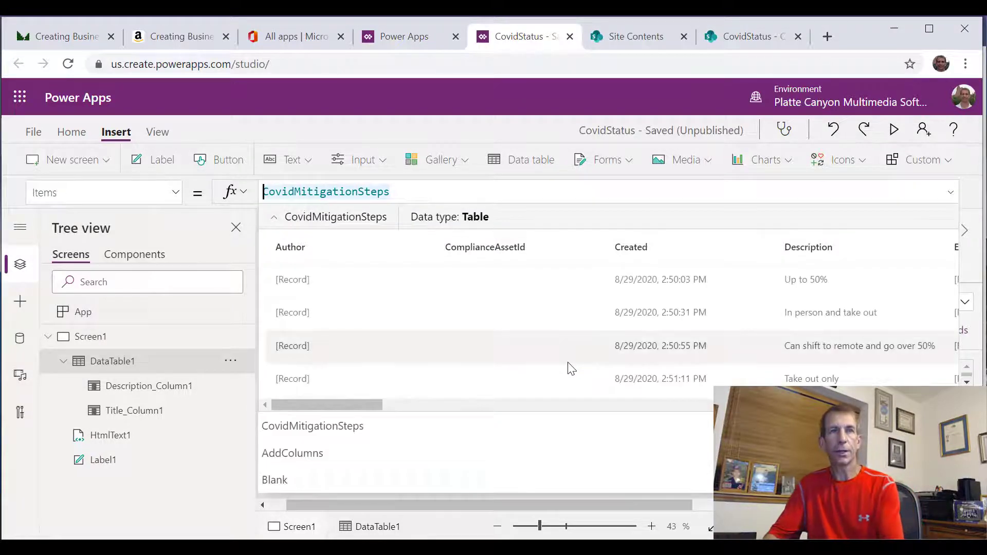
{"action": "type", "text": "Filter("}
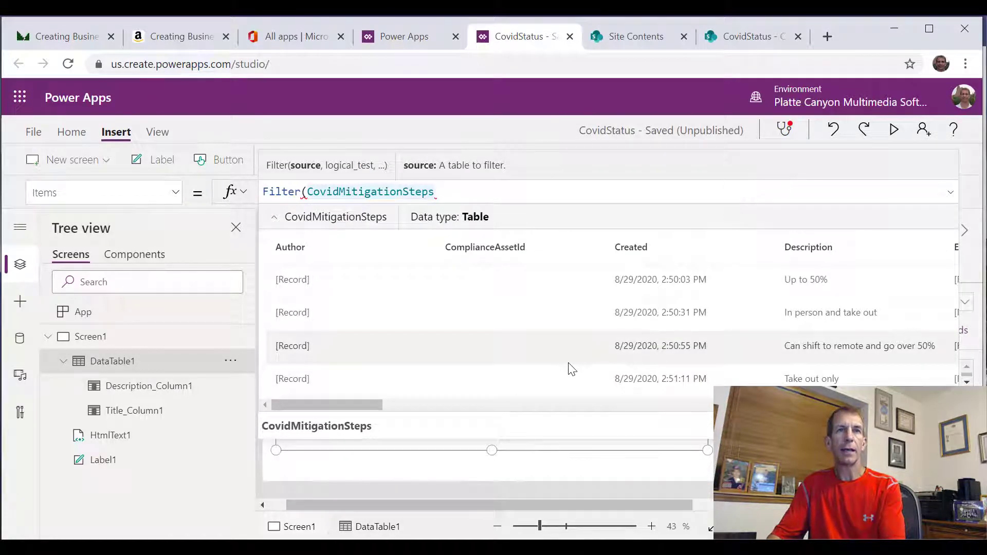
{"action": "type", "text": "."}
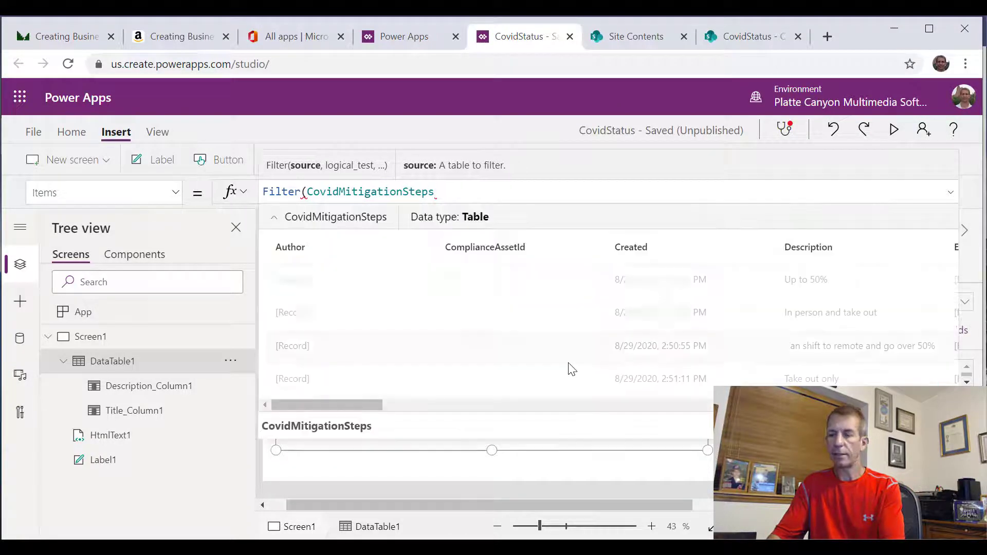
{"action": "type", "text": ", "}
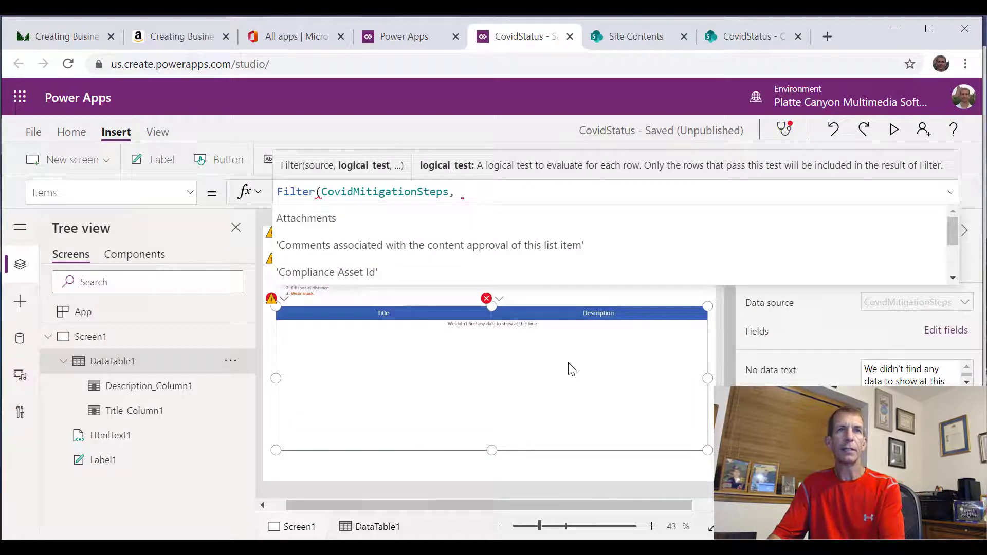
{"action": "type", "text": "Stat"}
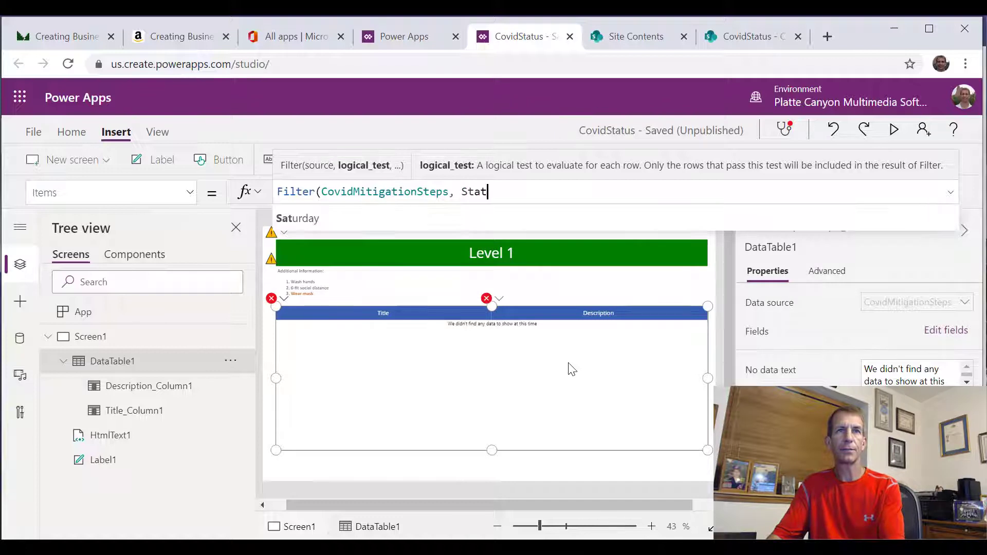
{"action": "type", "text": "us"}
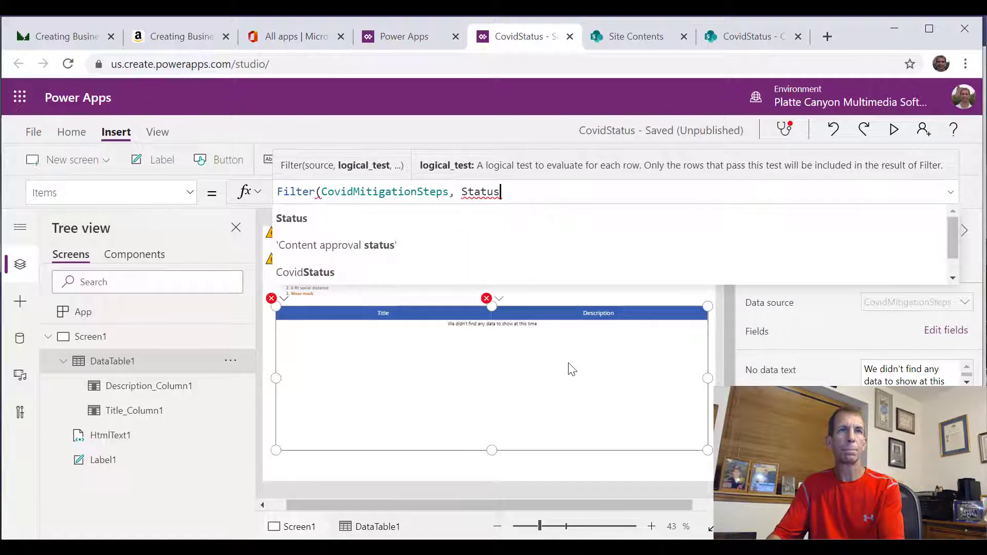
{"action": "scroll", "coordinate": [461, 246], "scroll_direction": "down", "scroll_amount": 1}
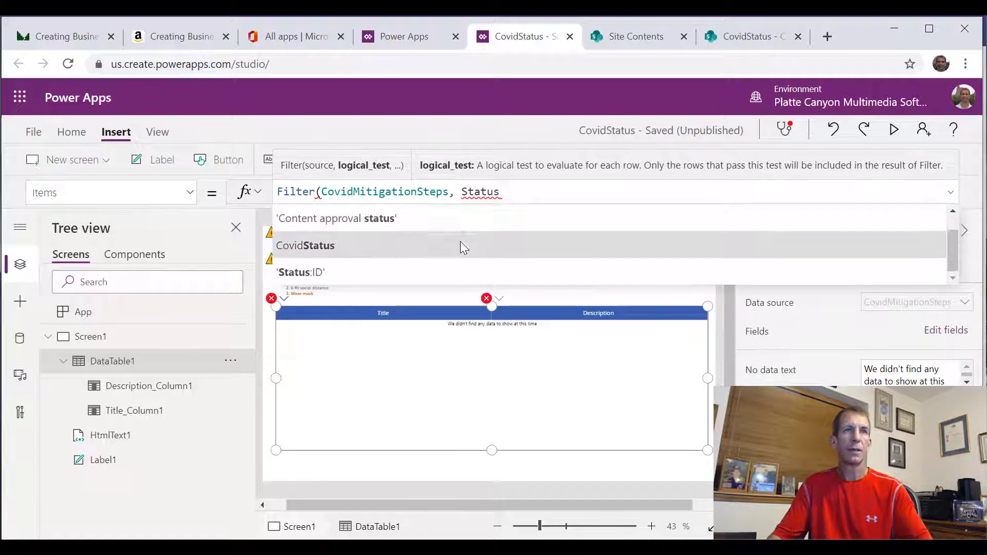
{"action": "left_click", "coordinate": [378, 269]}
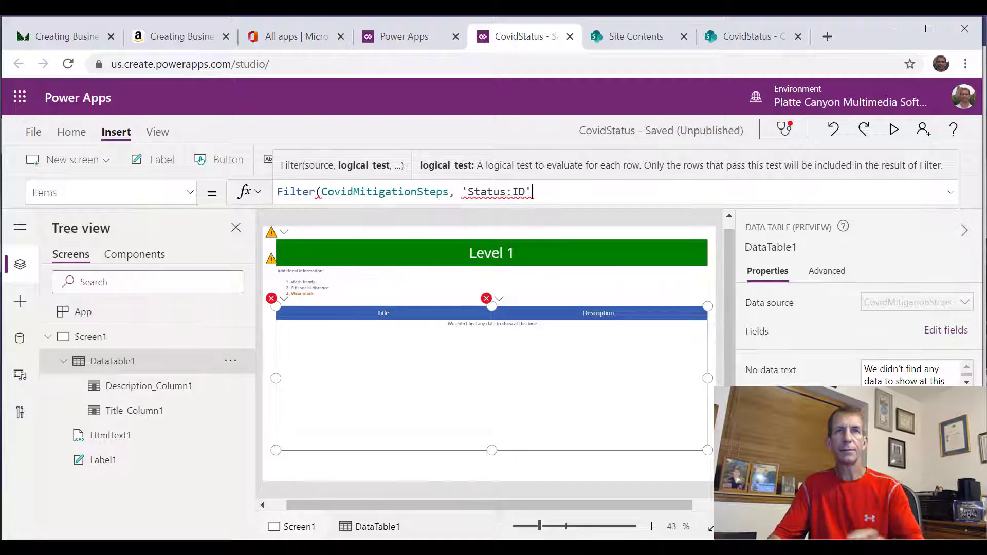
Complete the filter condition by comparing 'Status:ID' with First(CovidStatus).'Status:ID' and close the formula
{"action": "type", "text": "= "}
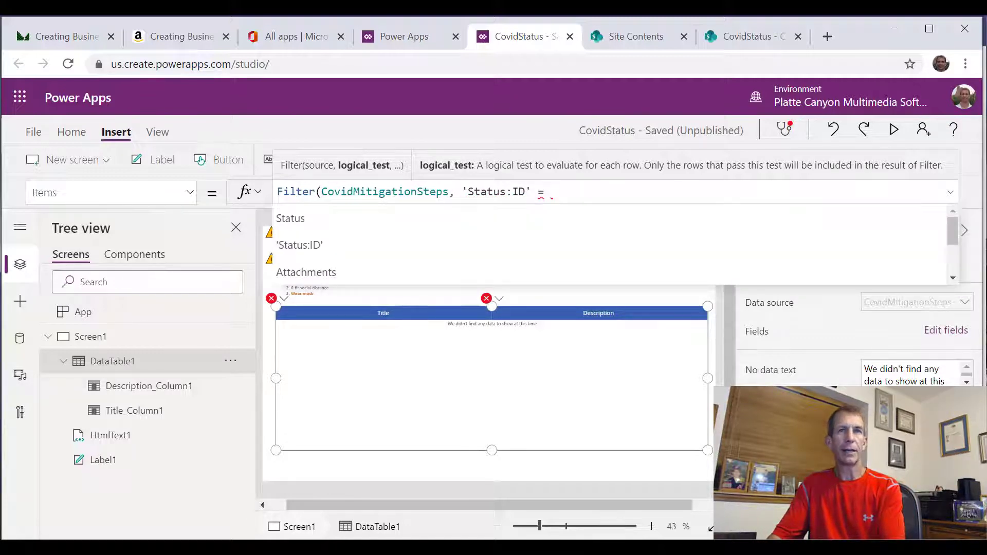
{"action": "type", "text": "First"}
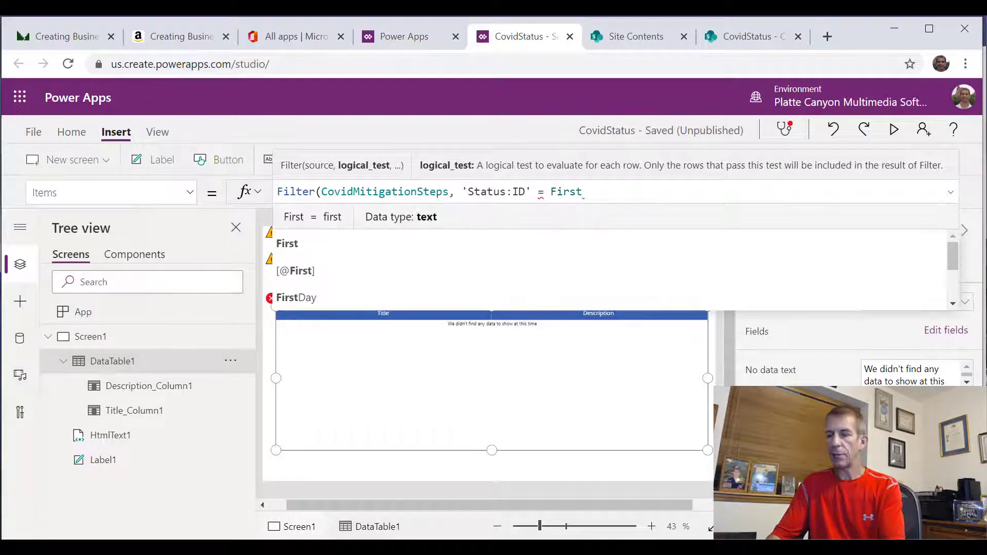
{"action": "type", "text": "(C"}
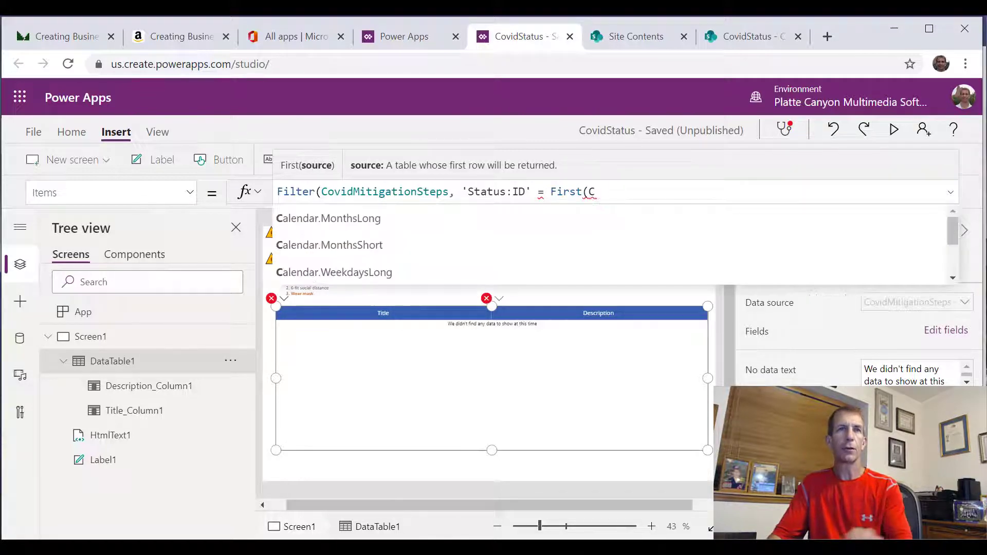
{"action": "type", "text": "ovidSta"}
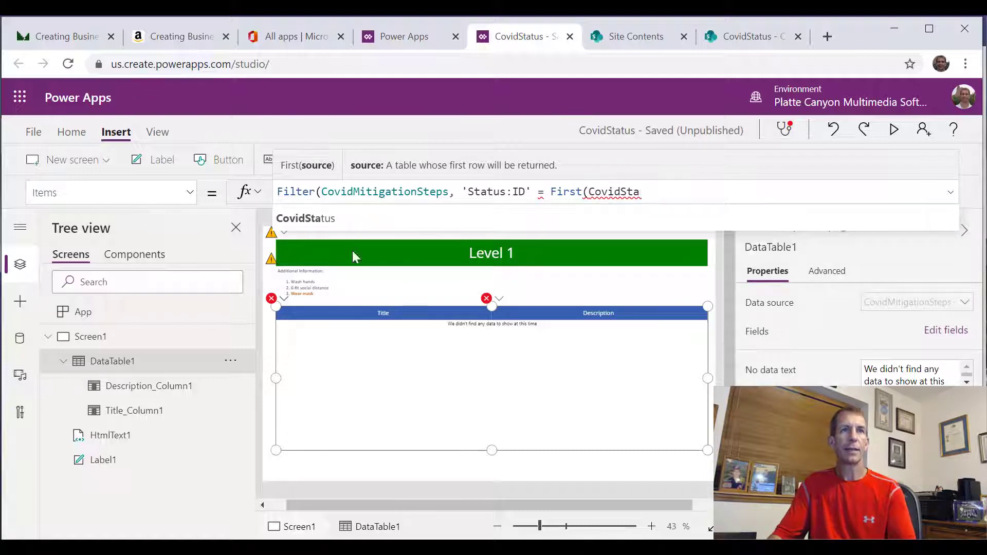
{"action": "left_click", "coordinate": [330, 220]}
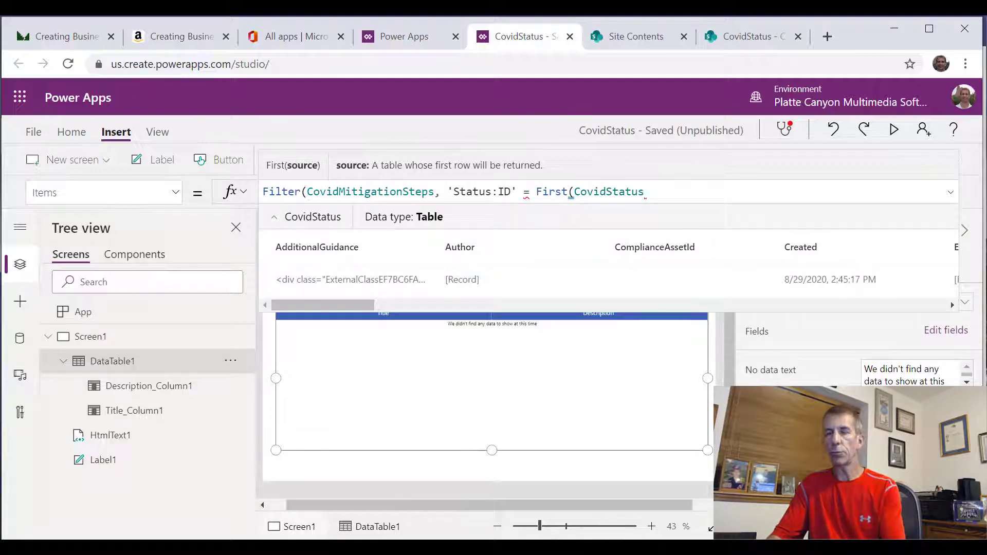
{"action": "type", "text": ").Stat"}
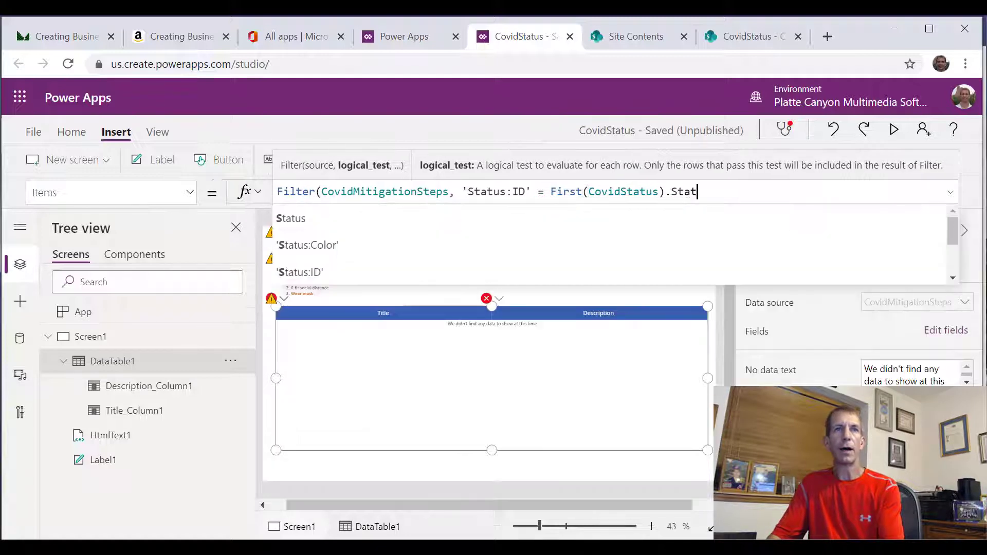
{"action": "left_click", "coordinate": [326, 265]}
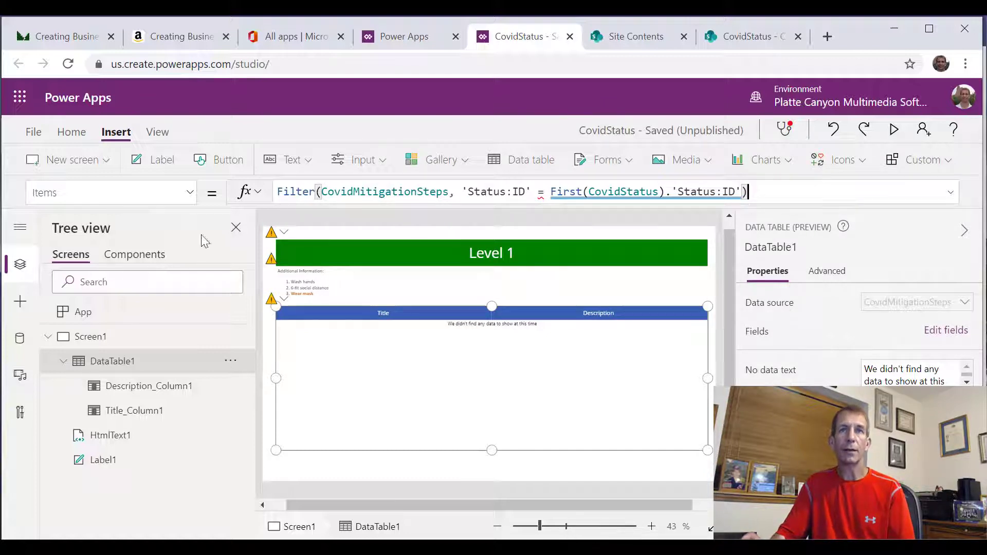
Append .Id to the 'Status:ID' reference on both sides of the filter's comparison and apply the formula
{"action": "left_click", "coordinate": [529, 192]}
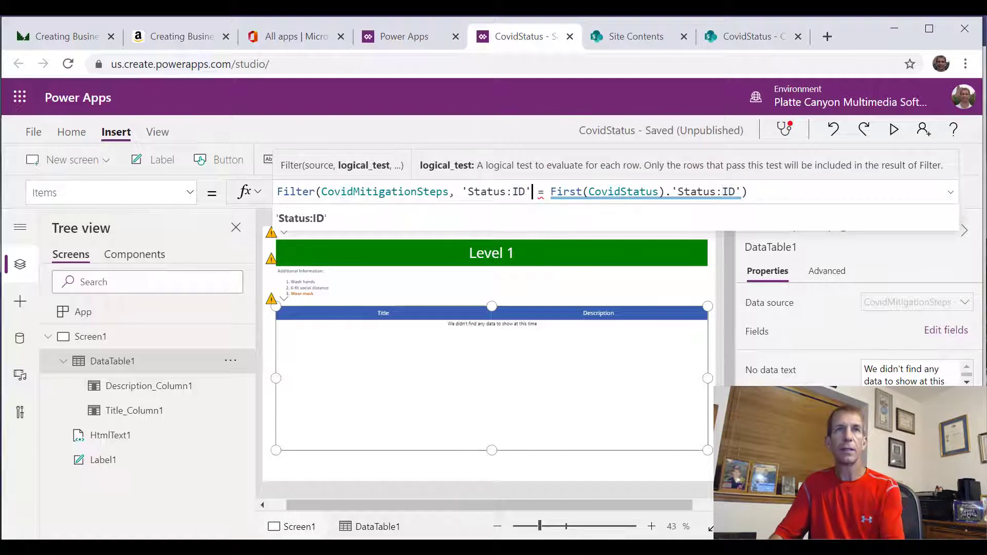
{"action": "type", "text": "."}
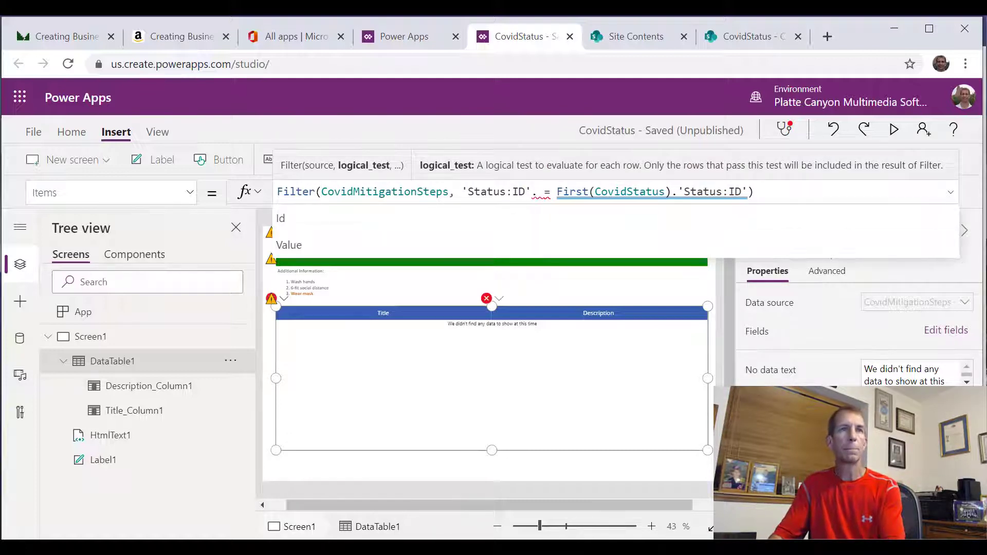
{"action": "left_click", "coordinate": [282, 218]}
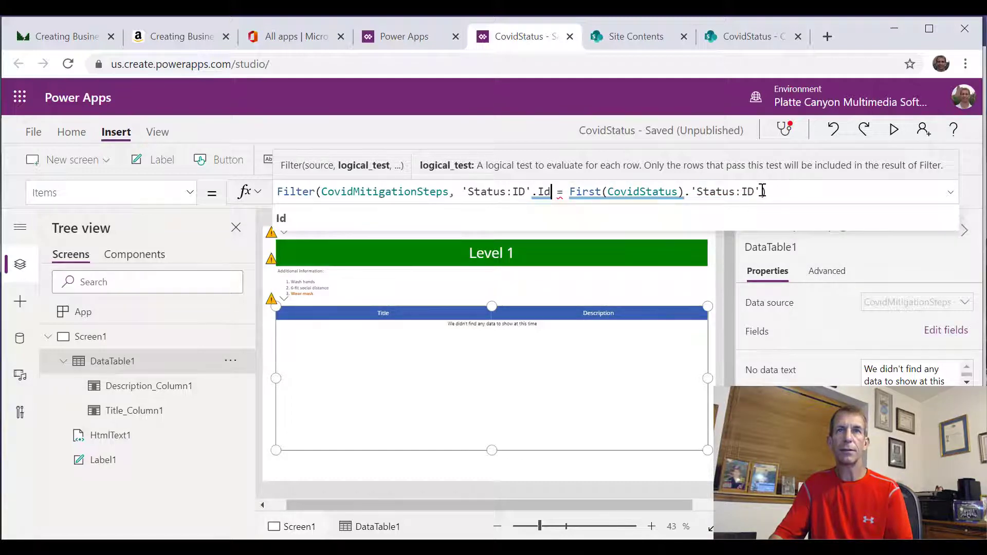
{"action": "type", "text": ")"}
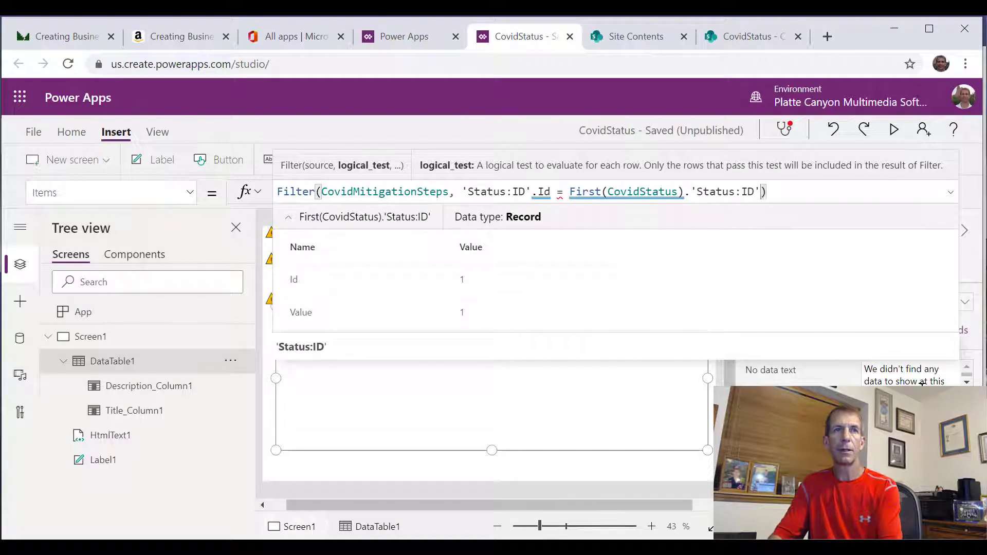
{"action": "type", "text": "."}
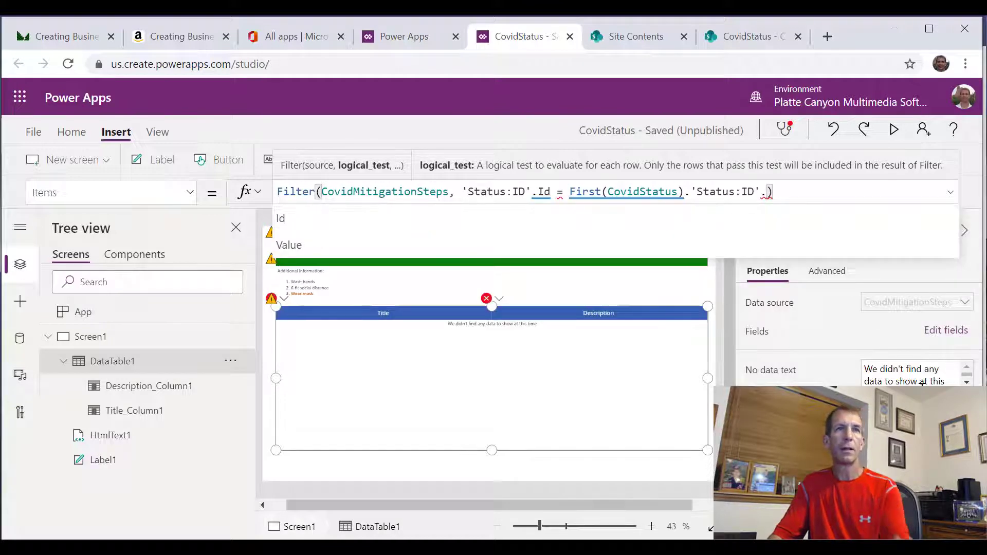
{"action": "left_click", "coordinate": [294, 217]}
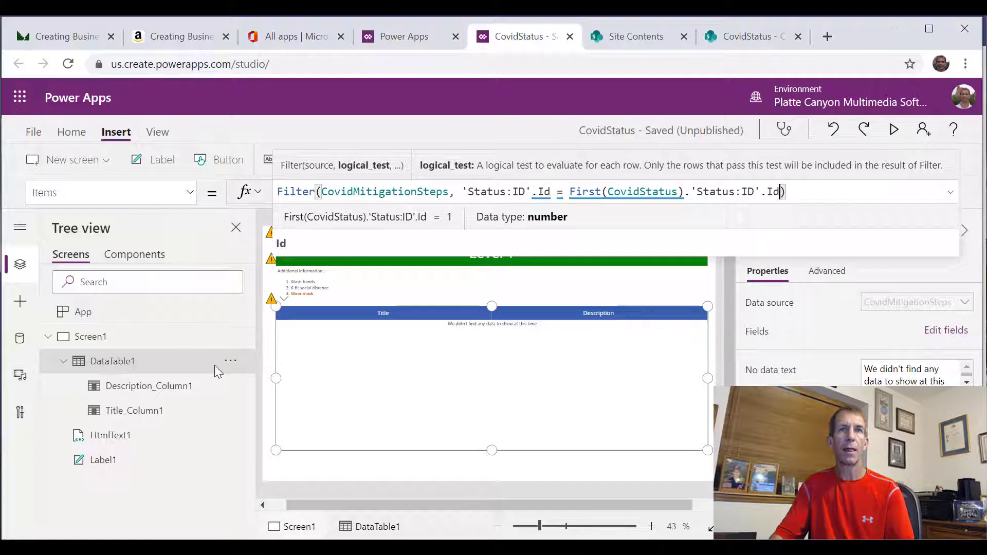
{"action": "left_click", "coordinate": [381, 473]}
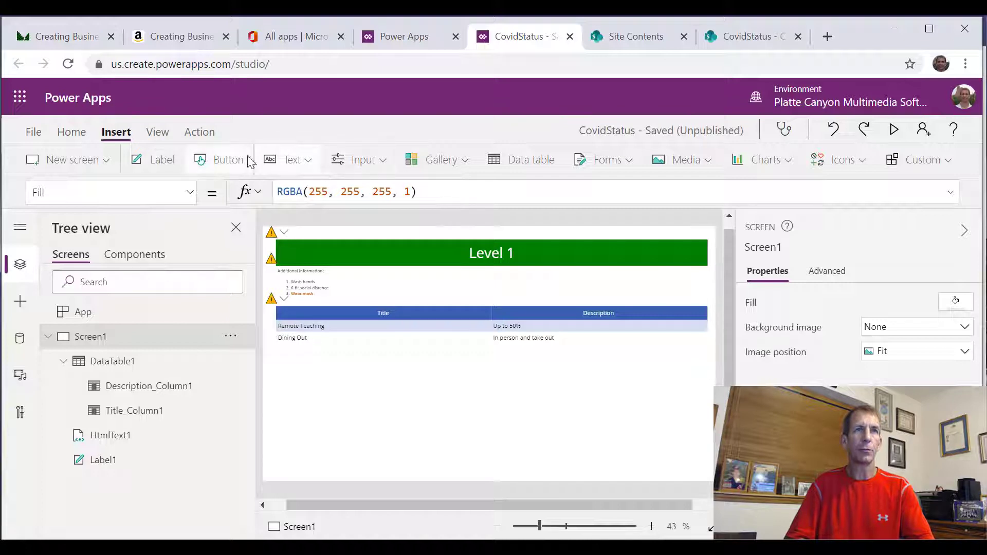
Insert an HTML text control and place it below the data table, stretched across nearly the full screen width
{"action": "left_click", "coordinate": [308, 160]}
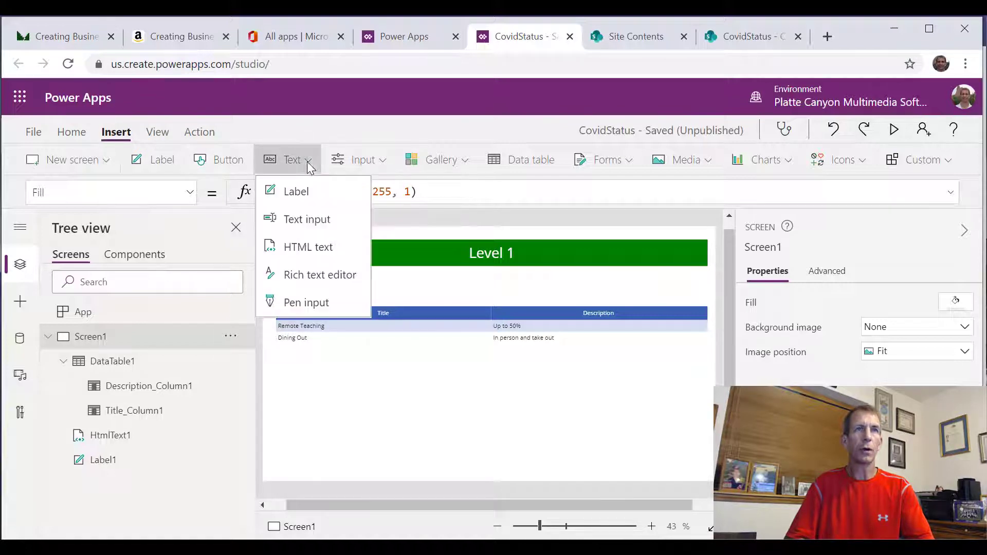
{"action": "left_click", "coordinate": [313, 248]}
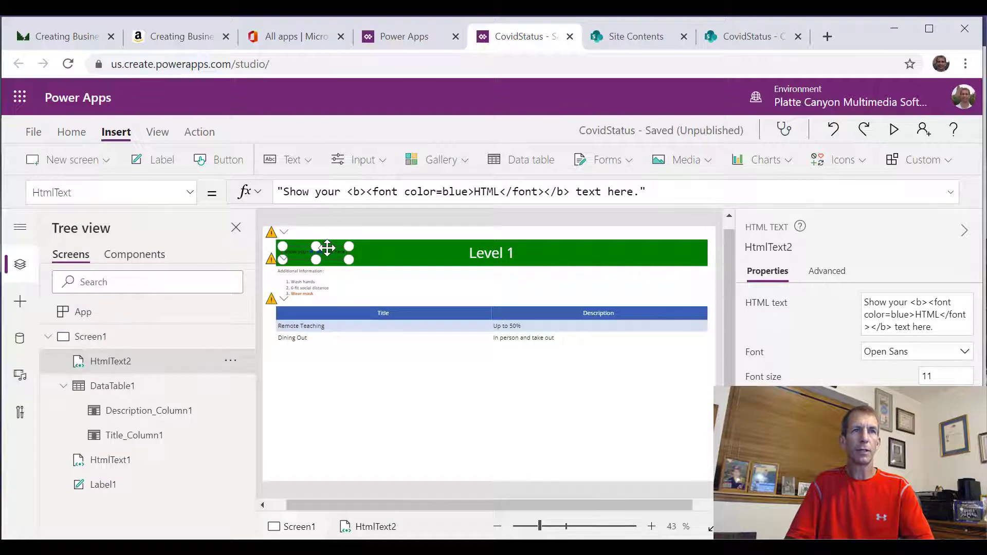
{"action": "left_click_drag", "start_coordinate": [316, 251], "coordinate": [699, 455]}
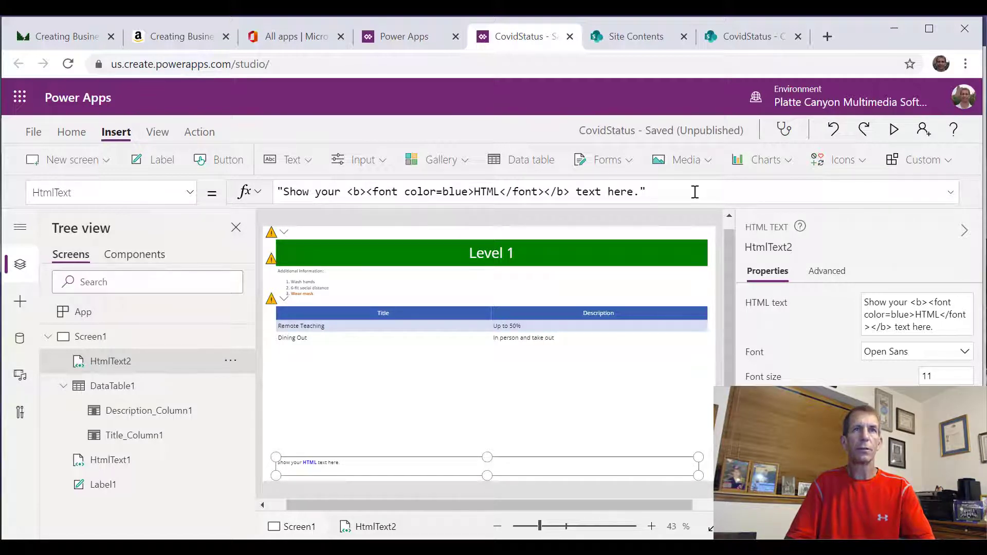
Replace the placeholder content of HtmlText2's HtmlText formula with "Covid Cell Number: " followed by the phone number
{"action": "left_click_drag", "start_coordinate": [640, 191], "coordinate": [287, 195]}
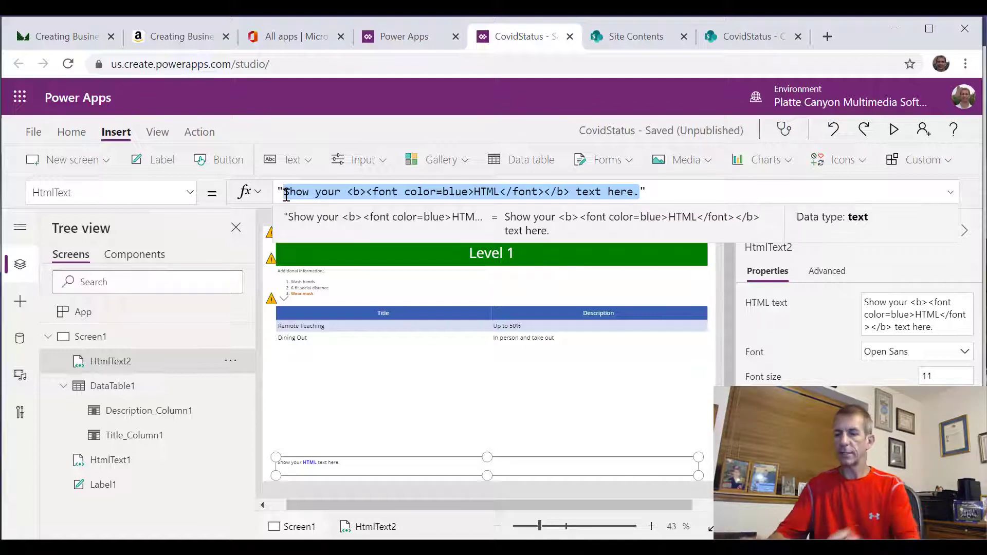
{"action": "type", "text": "Covide C"}
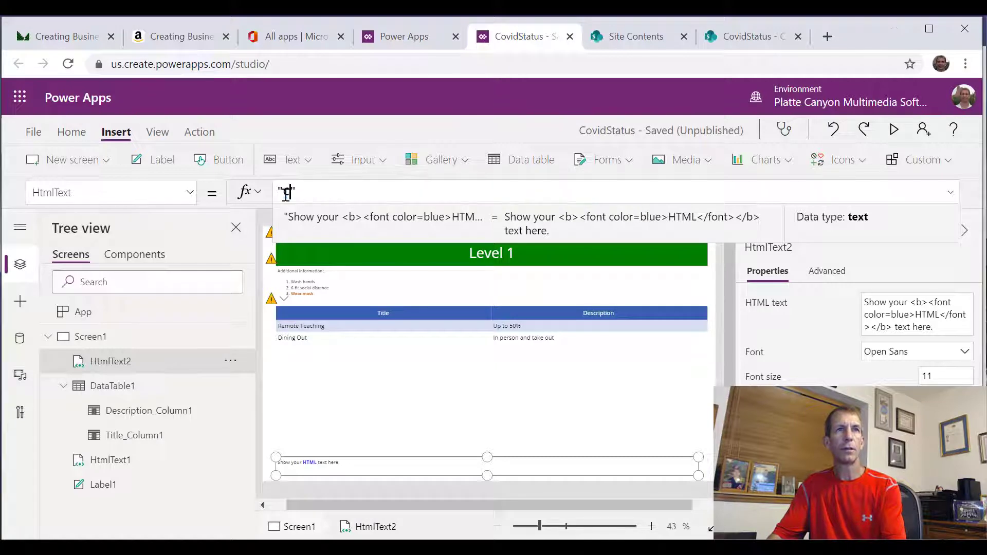
{"action": "key", "text": "BackSpace"}
{"action": "key", "text": "BackSpace"}
{"action": "key", "text": "BackSpace"}
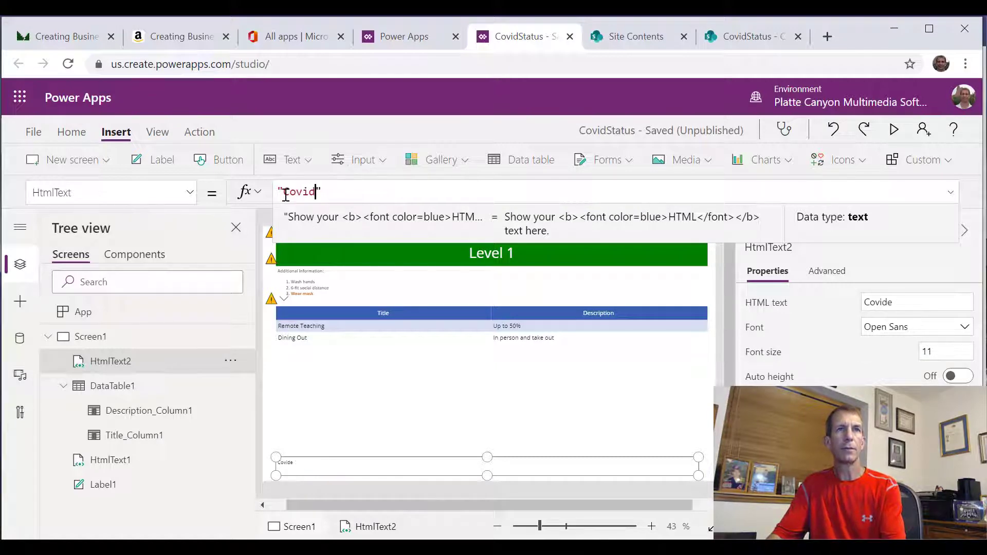
{"action": "type", "text": "Cell N"}
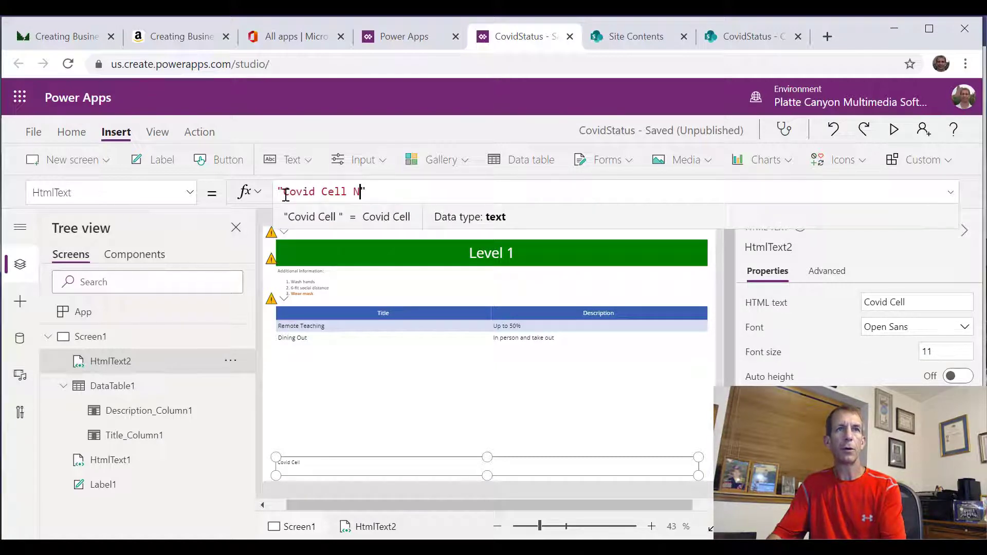
{"action": "type", "text": "umber"}
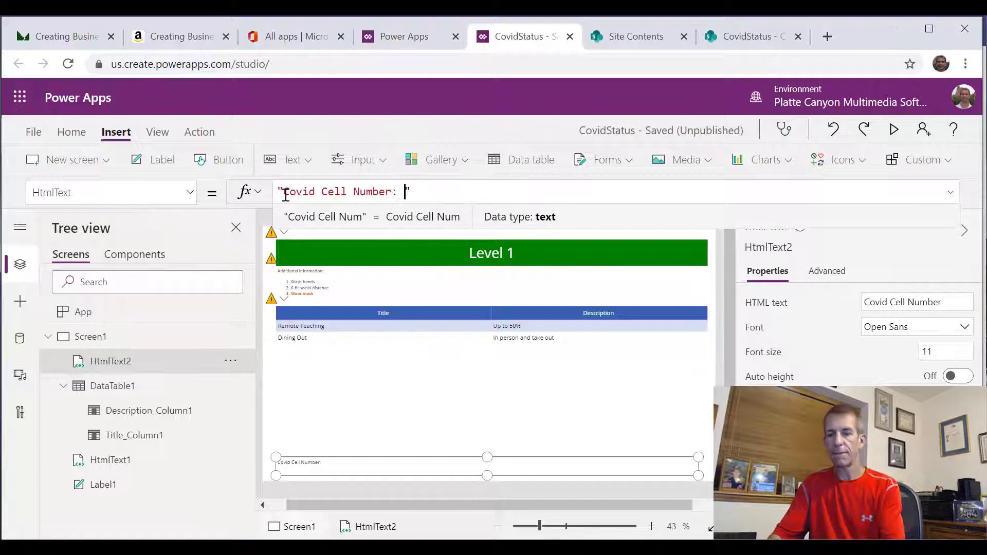
{"action": "type", "text": ": 555-12"}
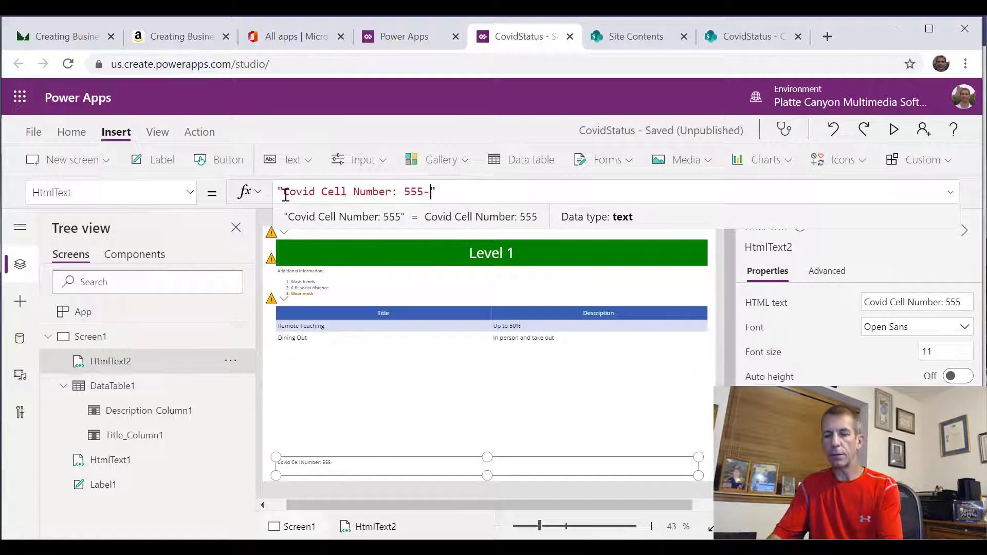
{"action": "type", "text": "34"}
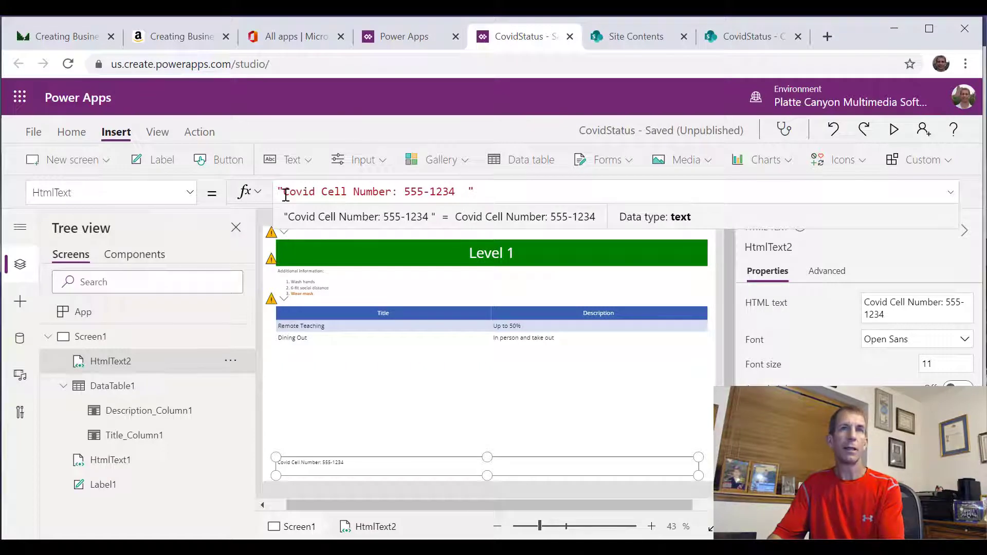
Append a bold team label, <strong>Team:</strong>, after the phone number in the HtmlText formula
{"action": "type", "text": "  <st"}
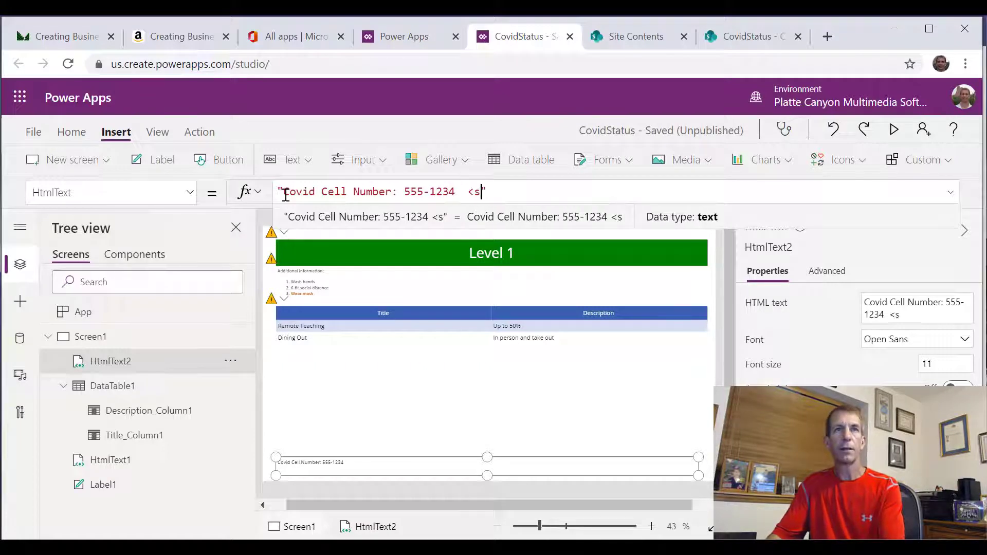
{"action": "type", "text": "ro"}
{"action": "key", "text": "BackSpace"}
{"action": "key", "text": "BackSpace"}
{"action": "type", "text": "trong>"}
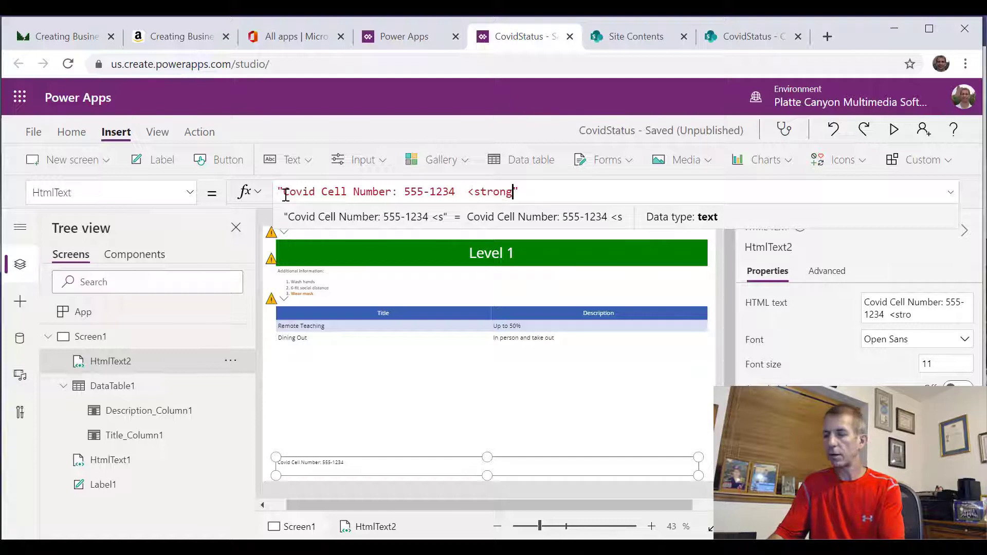
{"action": "type", "text": "Team"}
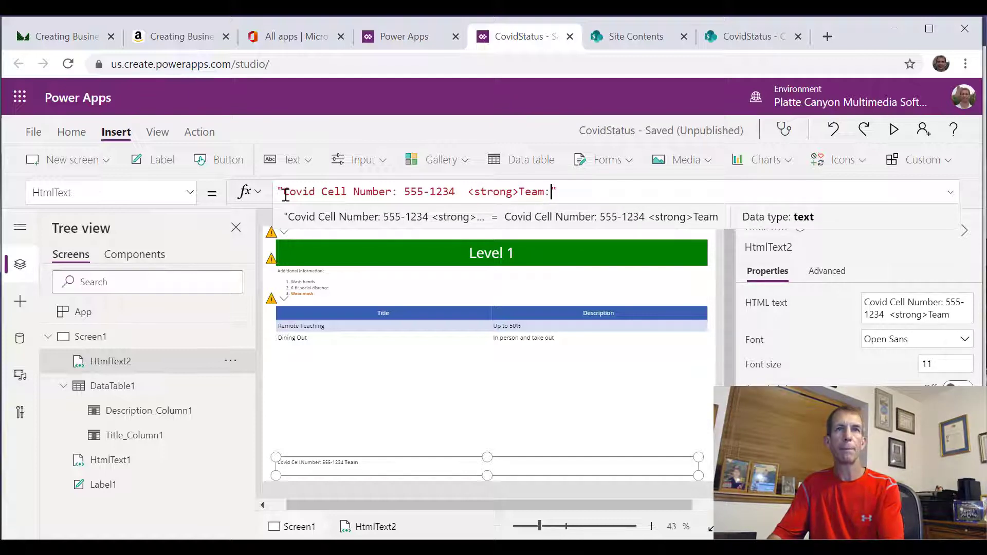
{"action": "type", "text": ":</stro"}
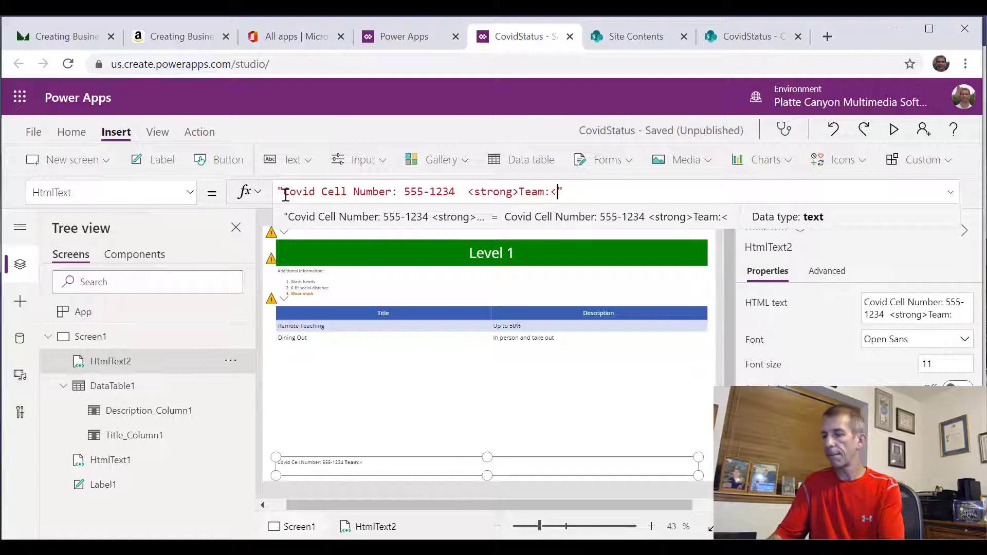
{"action": "type", "text": "ng"}
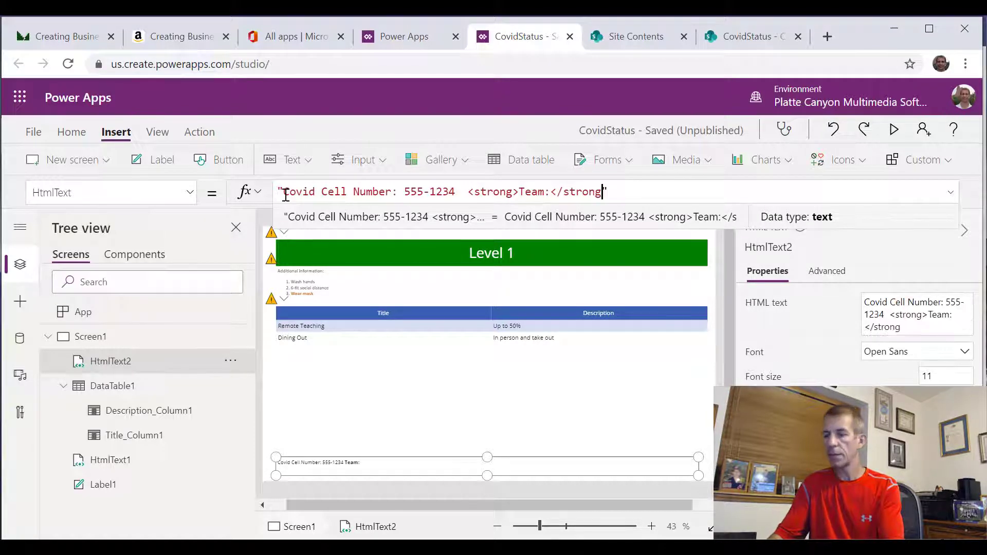
{"action": "type", "text": ">"}
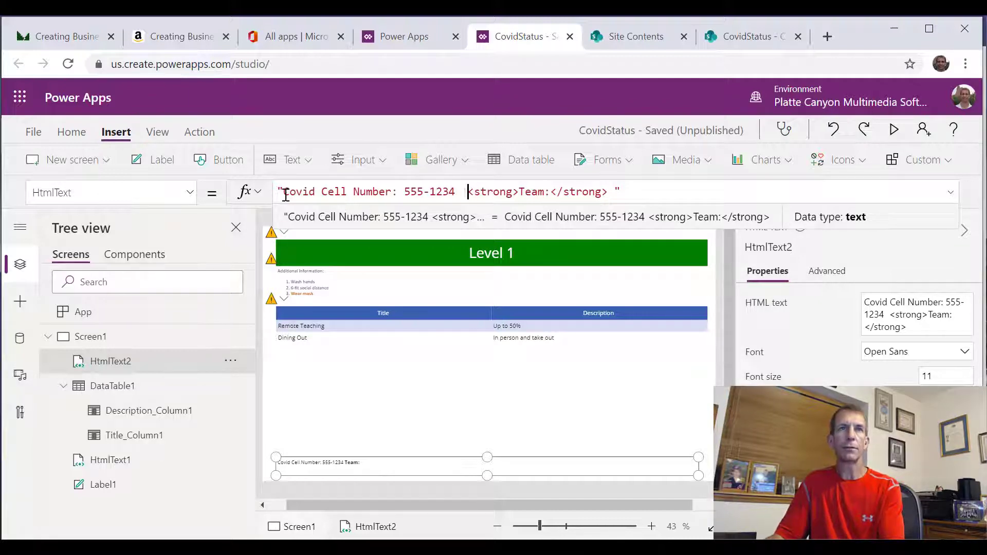
Insert a non-breaking space entity, &nbsp;, between the phone number and the bold Team: label
{"action": "type", "text": "nb"}
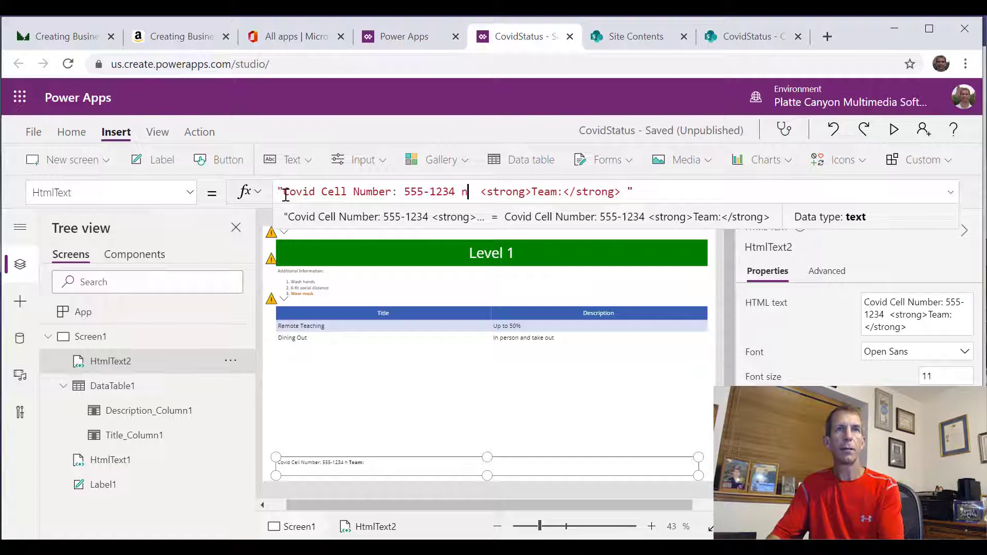
{"action": "type", "text": "sp"}
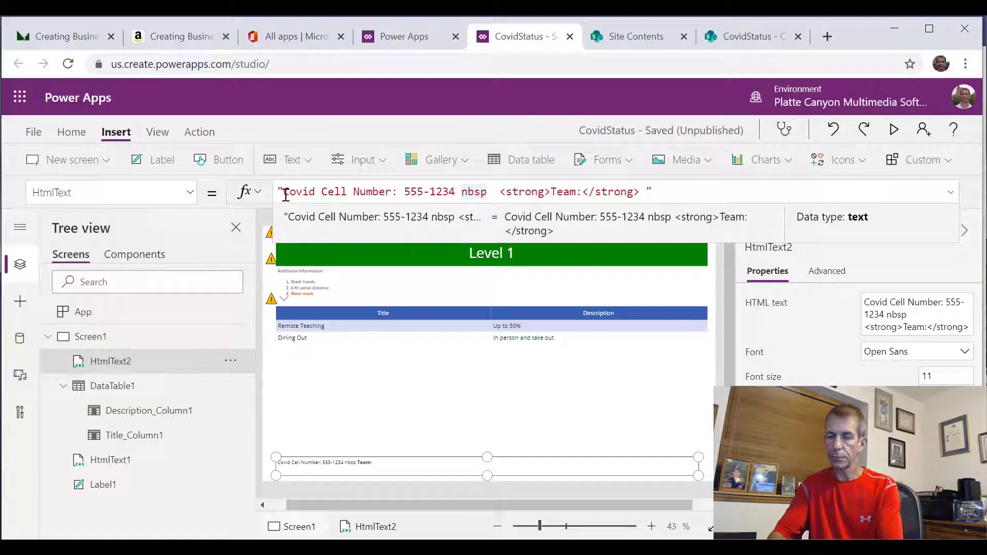
{"action": "type", "text": "&"}
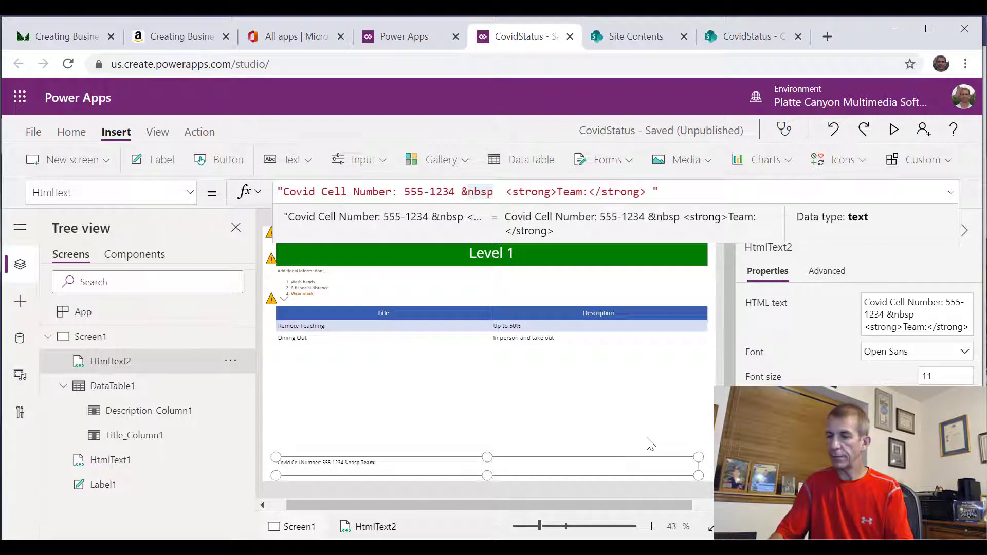
{"action": "type", "text": ";"}
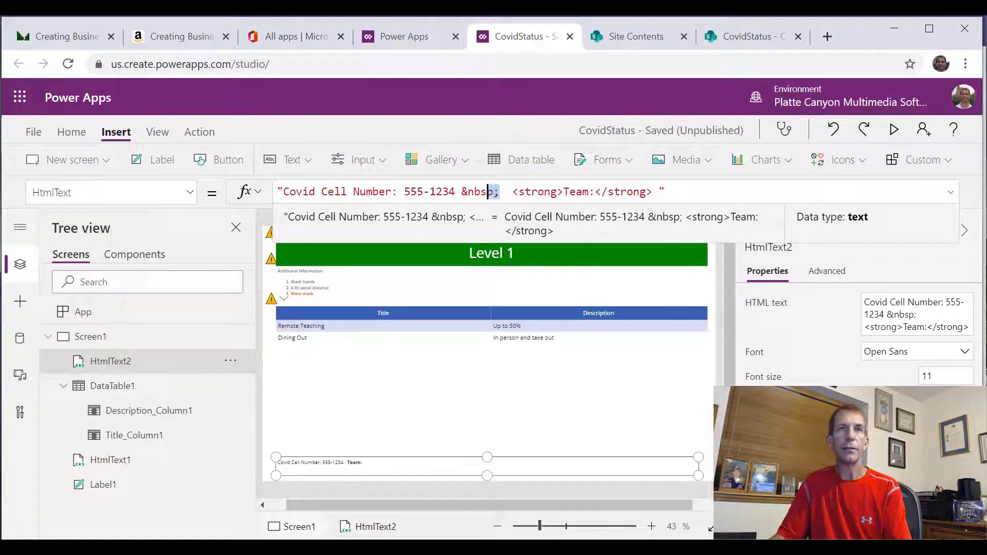
Copy the &nbsp; entity and paste it four more times before the <strong> tag to widen the gap
{"action": "left_click_drag", "start_coordinate": [488, 192], "coordinate": [462, 192]}
{"action": "key", "text": "ctrl+c"}
{"action": "left_click", "coordinate": [506, 192]}
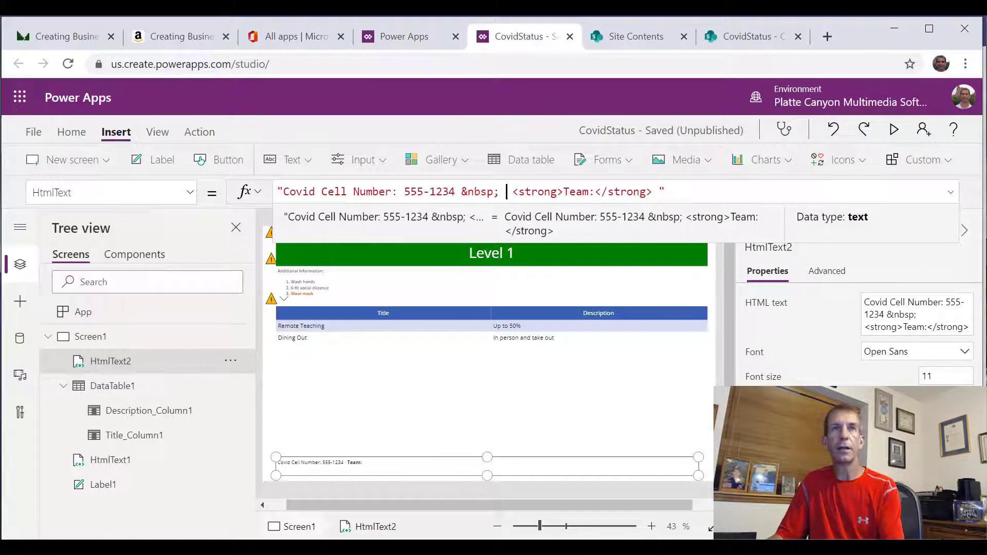
{"action": "key", "text": "ctrl+v"}
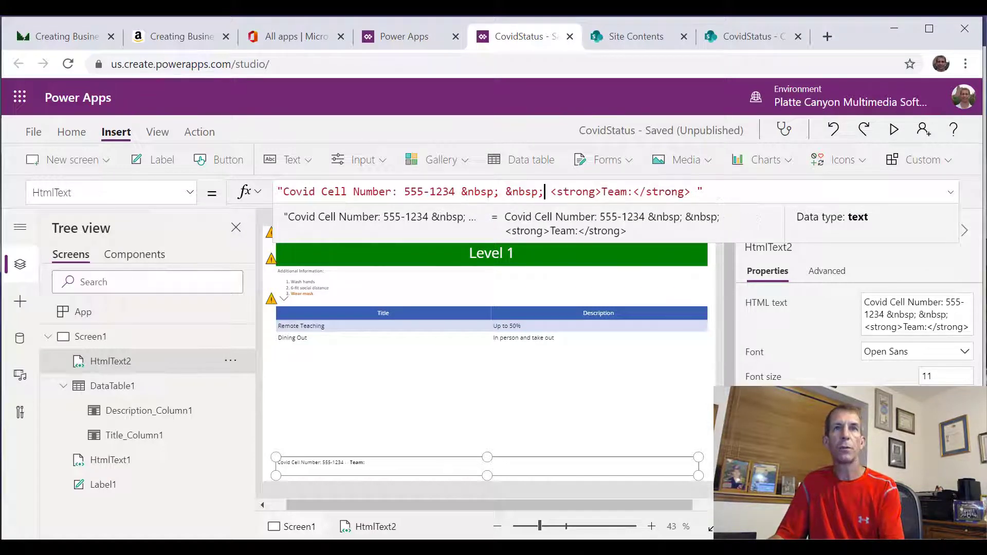
{"action": "key", "text": "ctrl+v"}
{"action": "key", "text": "ctrl+v"}
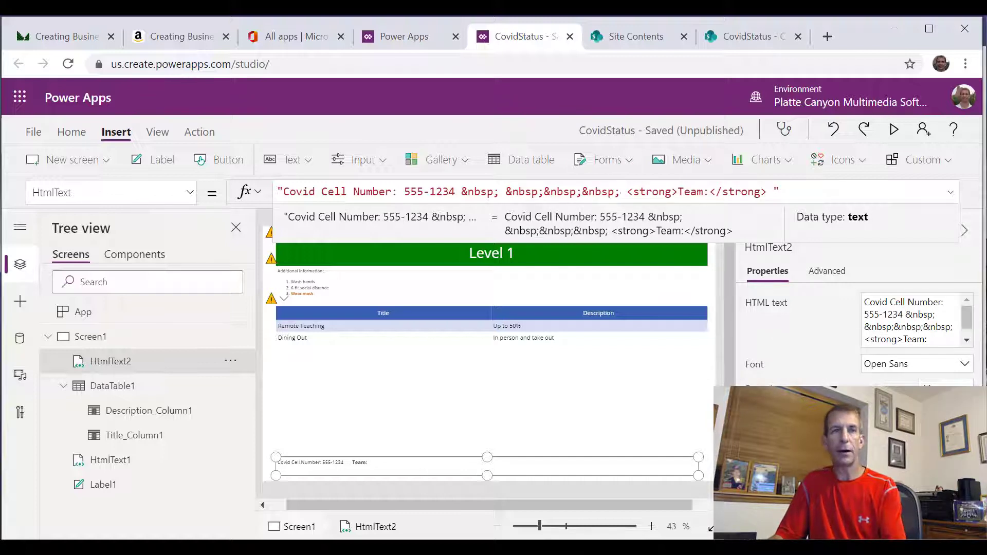
{"action": "key", "text": "ctrl+v"}
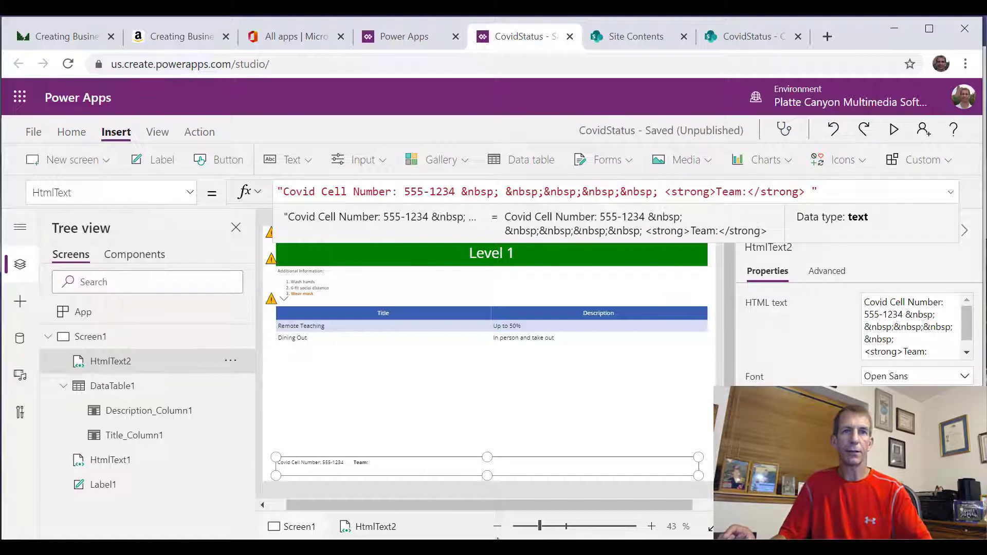
{"action": "left_click_drag", "start_coordinate": [541, 530], "coordinate": [436, 504]}
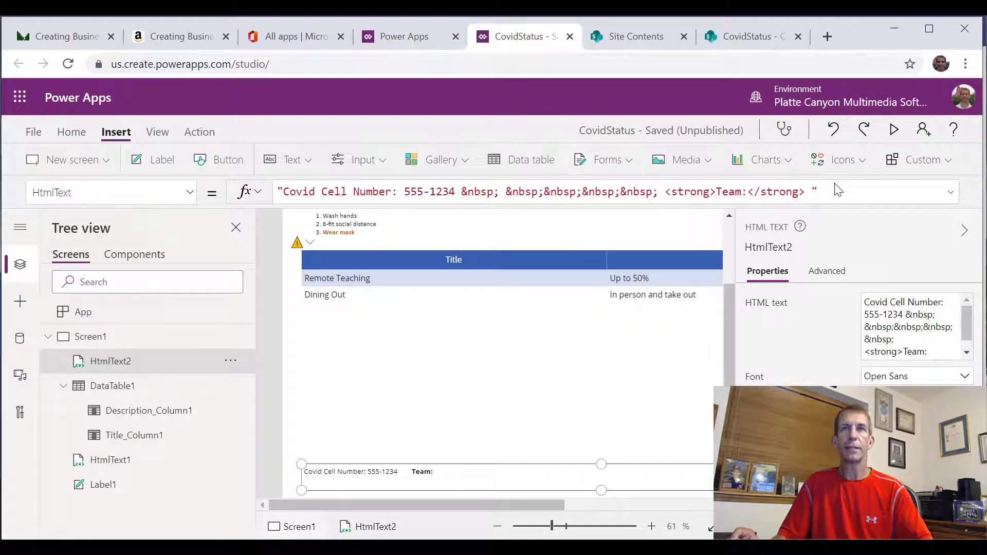
Switch to Microsoft Teams and copy the link to the COVID Response channel
{"action": "left_click", "coordinate": [807, 196]}
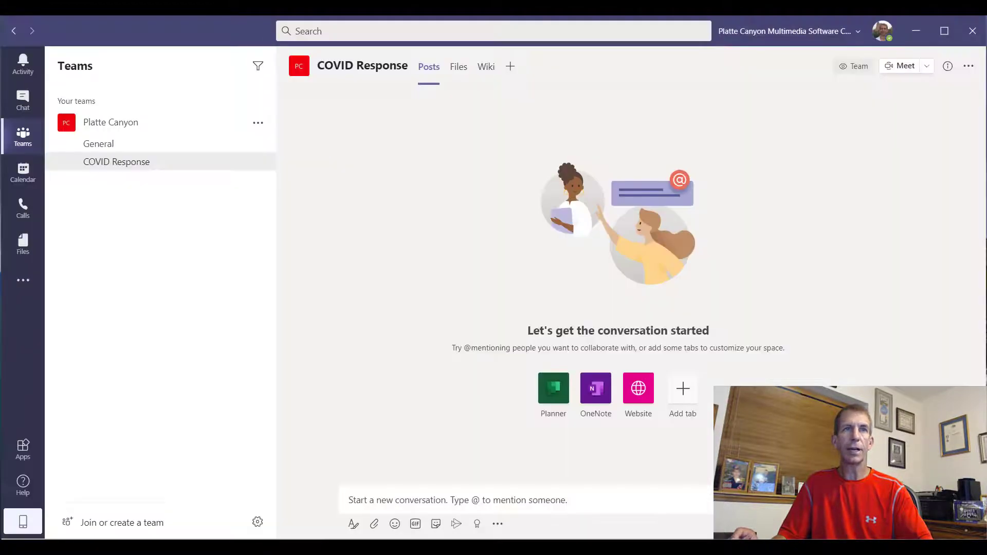
{"action": "key", "text": "alt+Tab"}
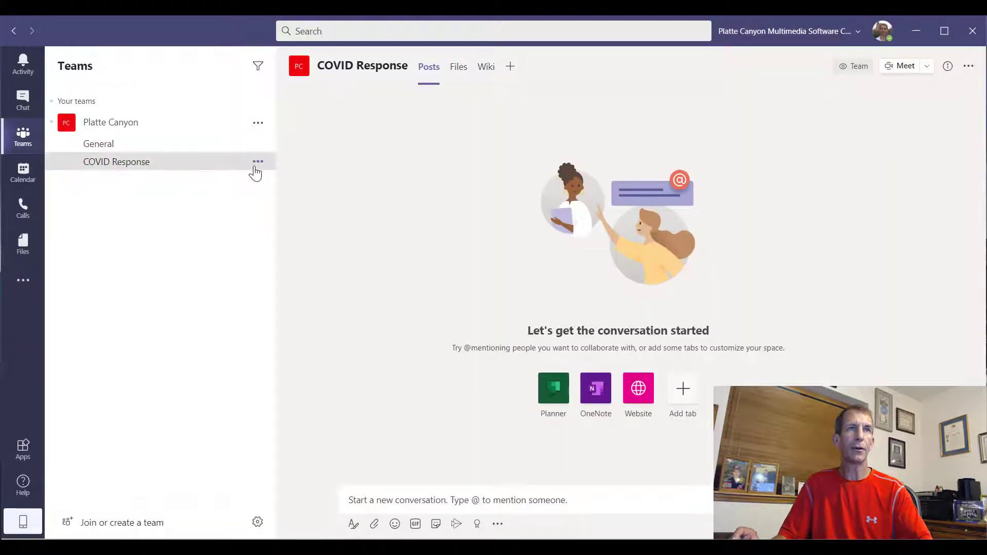
{"action": "left_click", "coordinate": [257, 162]}
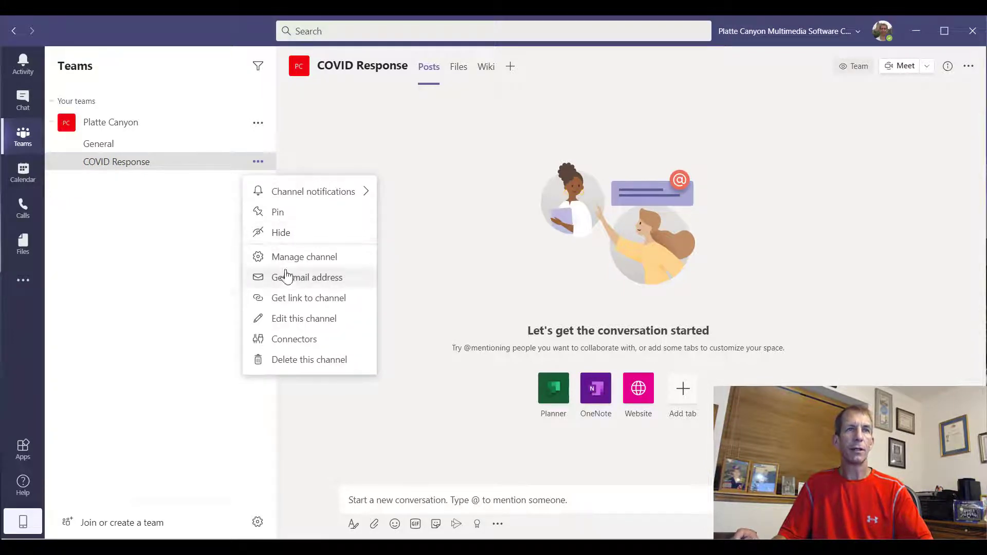
{"action": "left_click", "coordinate": [312, 305]}
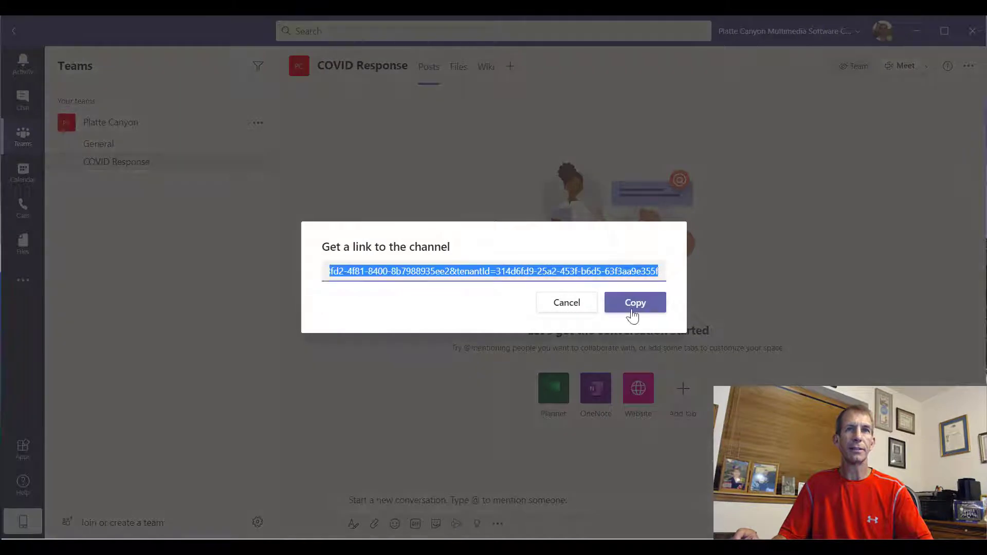
{"action": "left_click", "coordinate": [635, 305]}
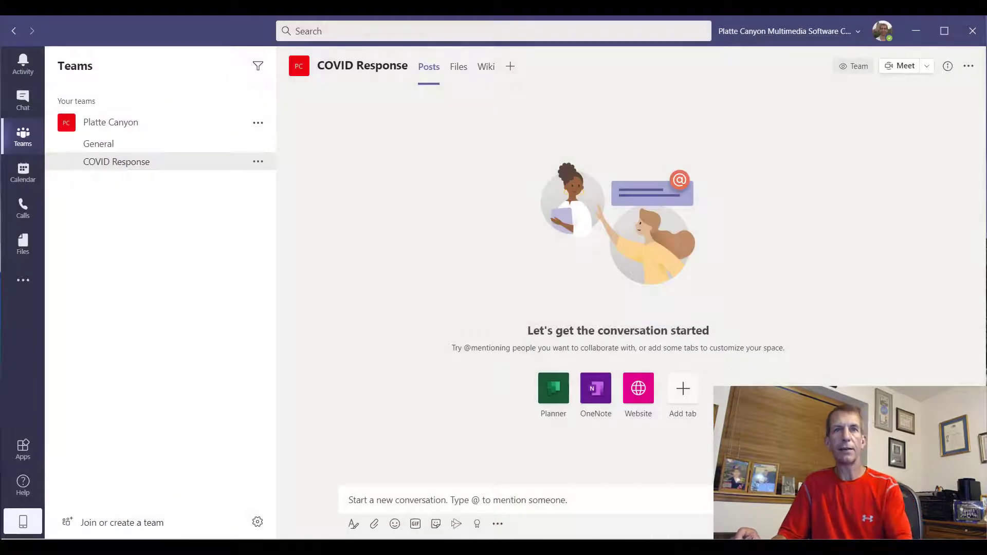
Return to Power Apps and add a "Click Here" anchor after the Team: label, using the copied channel link as its href
{"action": "key", "text": "alt+Tab"}
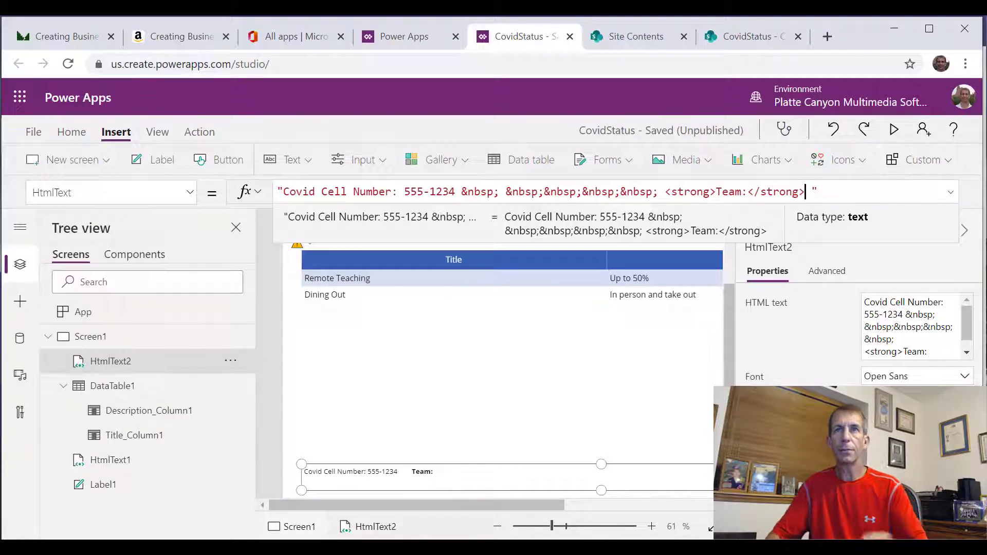
{"action": "key", "text": "BackSpace"}
{"action": "type", "text": "<a "}
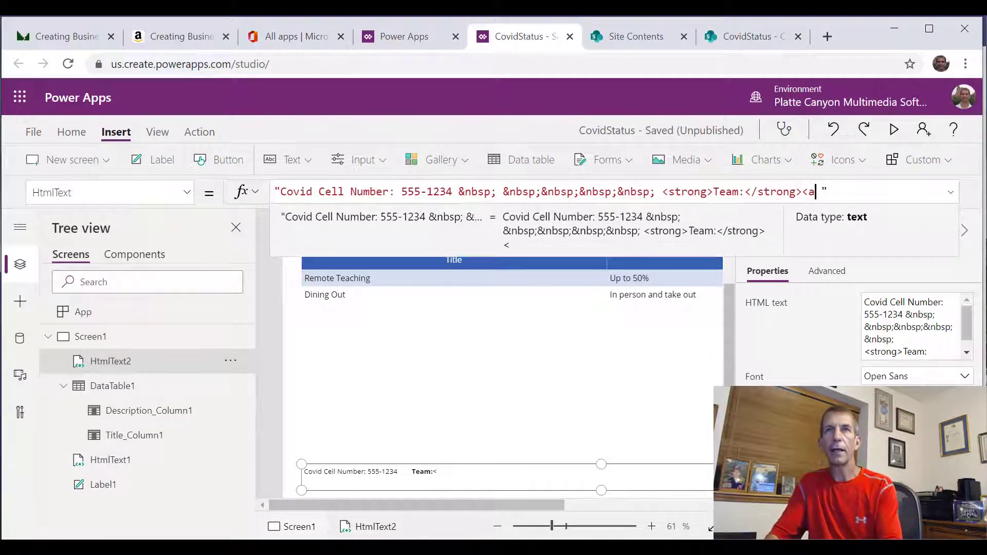
{"action": "type", "text": "href "}
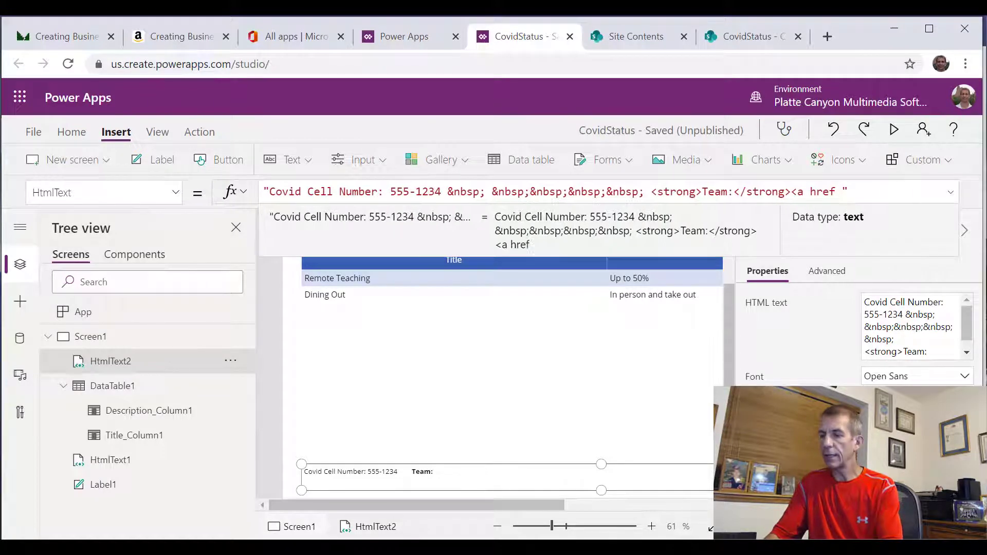
{"action": "type", "text": "="}
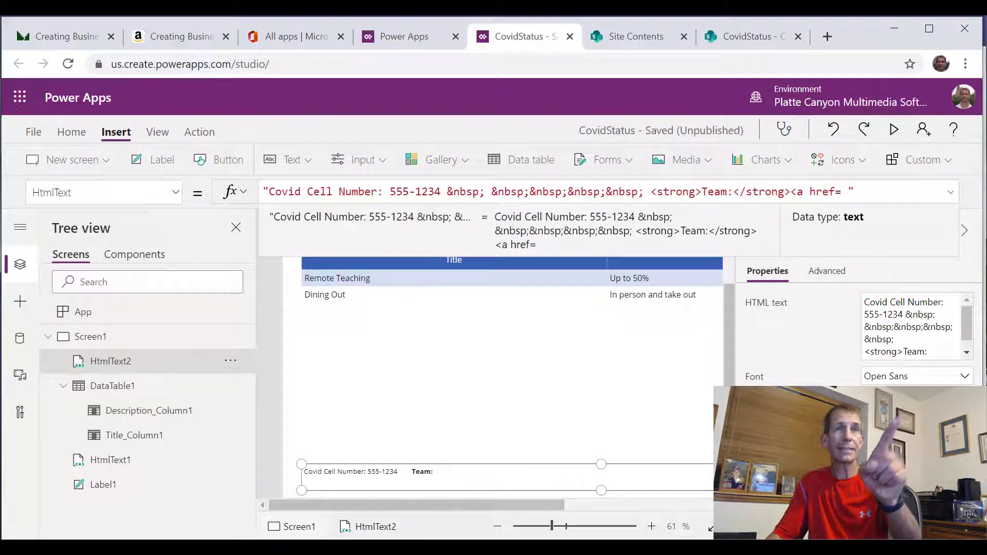
{"action": "key", "text": "ctrl+v"}
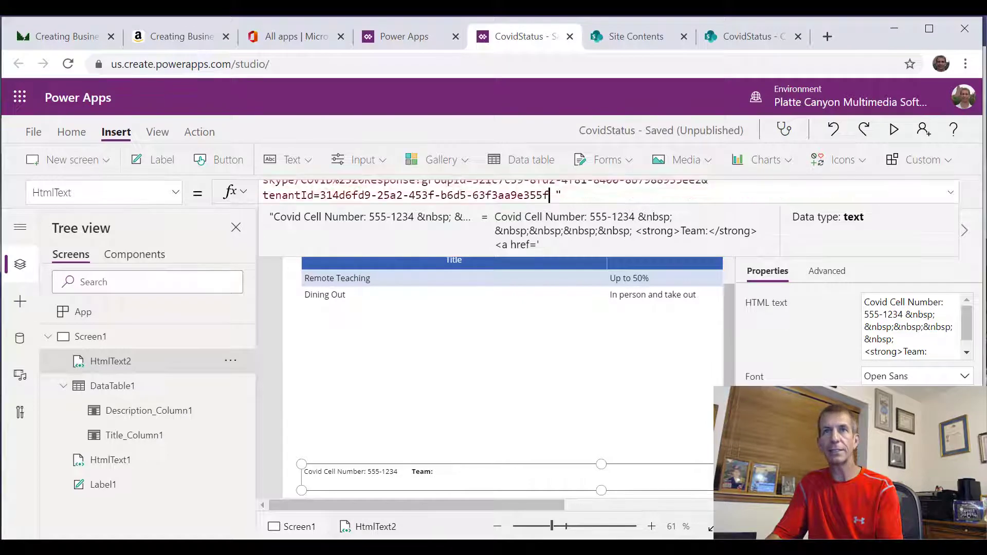
{"action": "type", "text": "'>Click Here"}
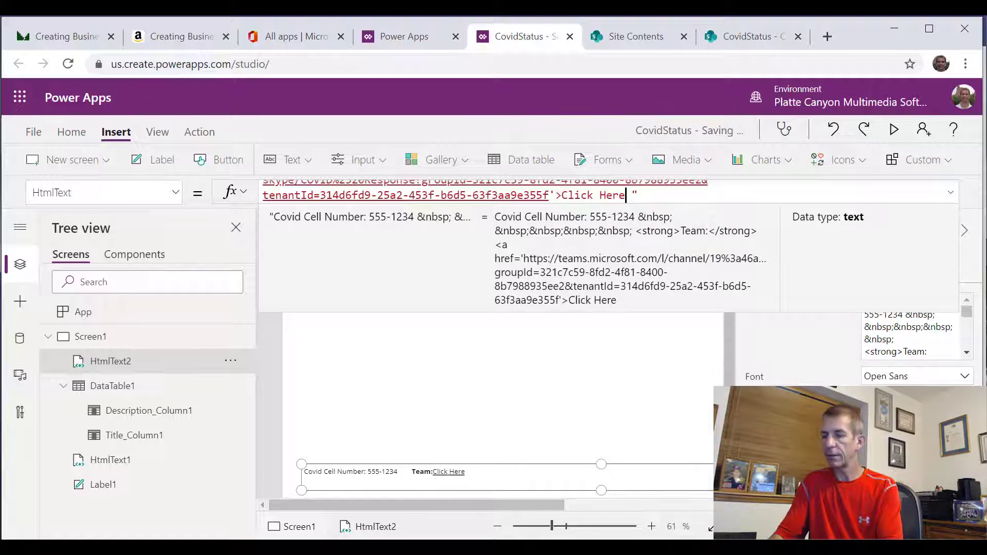
{"action": "type", "text": ">"}
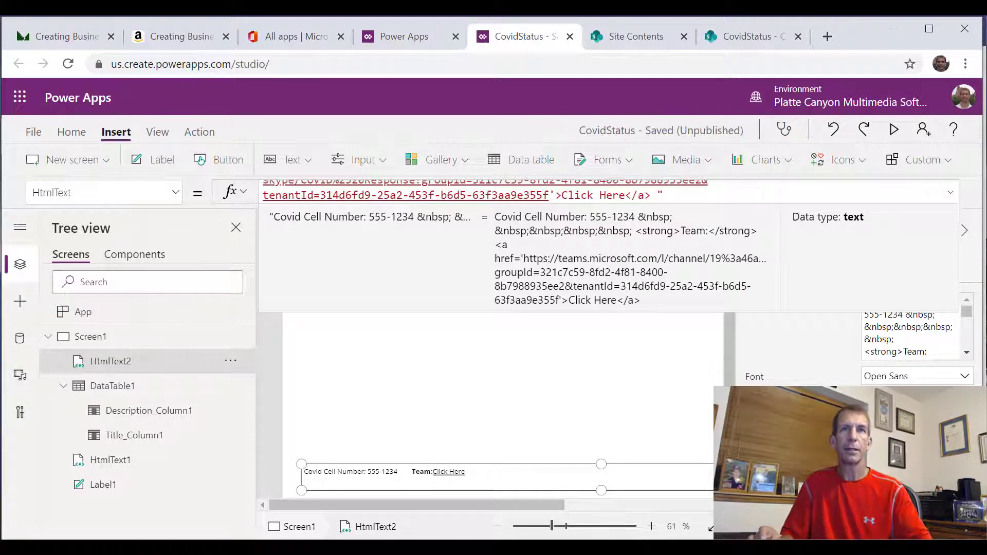
Insert a non-breaking space entity, &nbsp;, between the closing </strong> tag of the Team: label and the link anchor
{"action": "scroll", "coordinate": [502, 197], "scroll_direction": "up", "scroll_amount": 2}
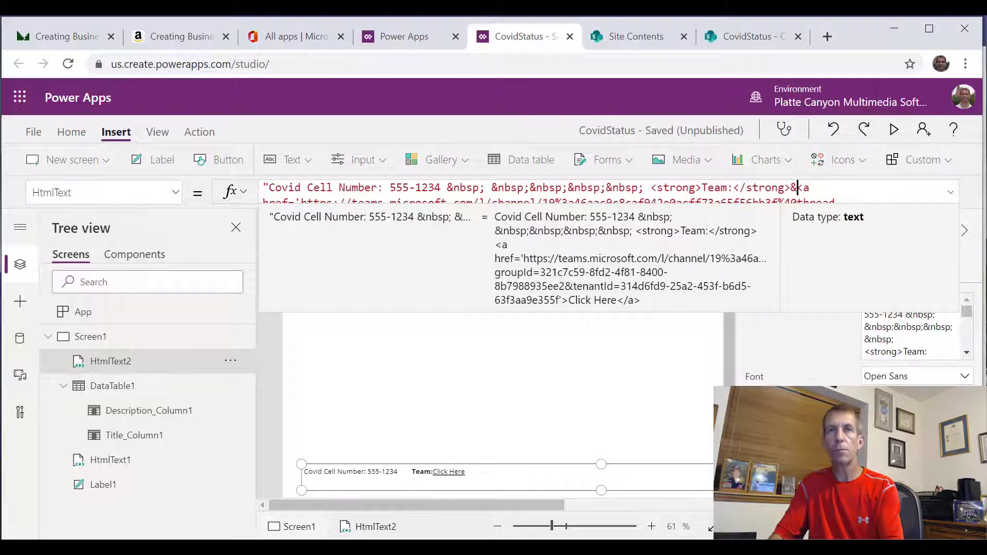
{"action": "type", "text": "nbsp"}
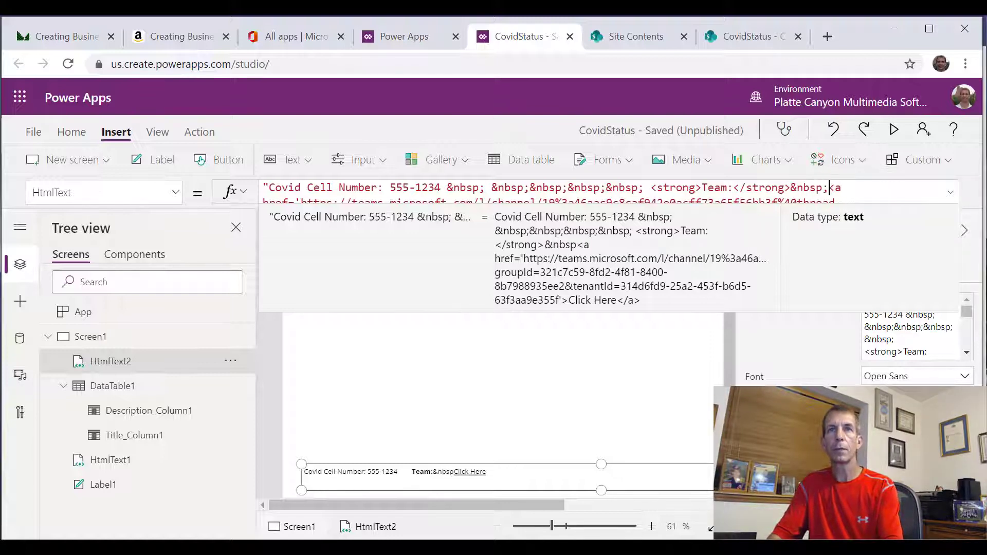
{"action": "type", "text": ";"}
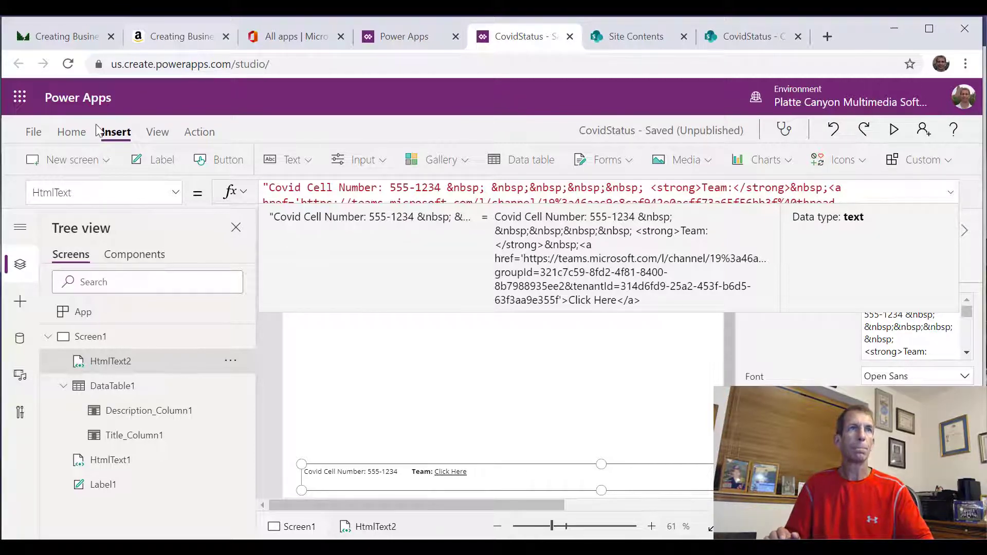
Save the CovidStatus app and publish this version
{"action": "left_click", "coordinate": [34, 133]}
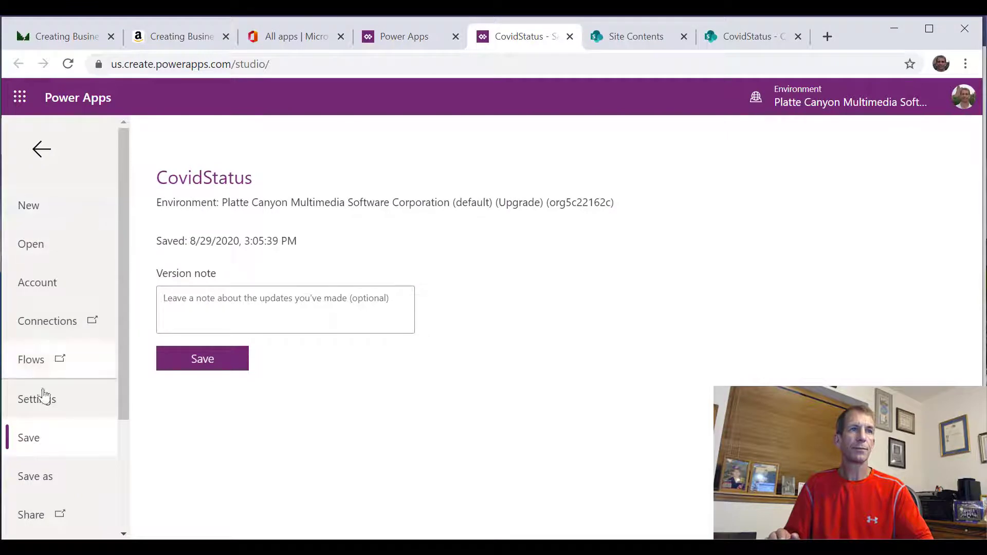
{"action": "left_click", "coordinate": [245, 362]}
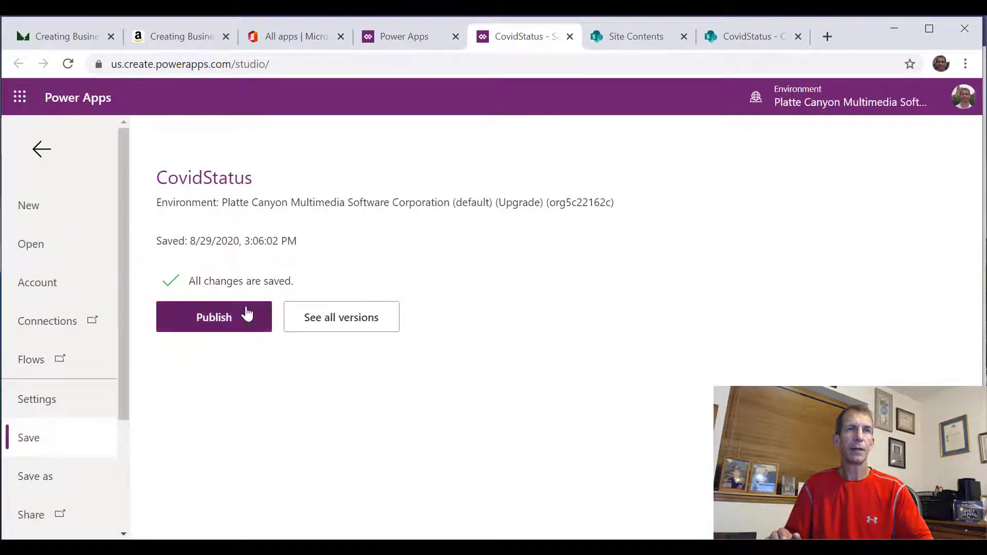
{"action": "left_click", "coordinate": [251, 323]}
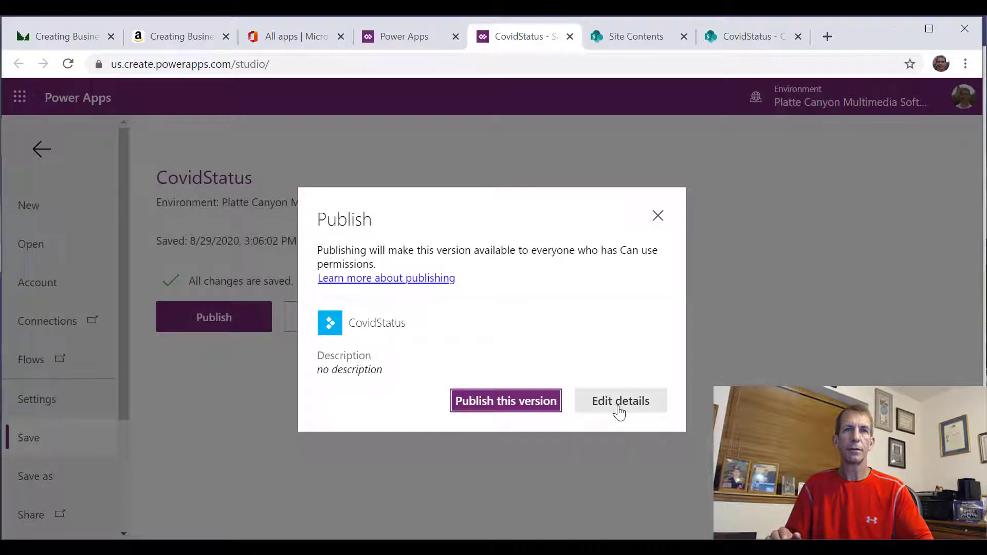
{"action": "left_click", "coordinate": [535, 401]}
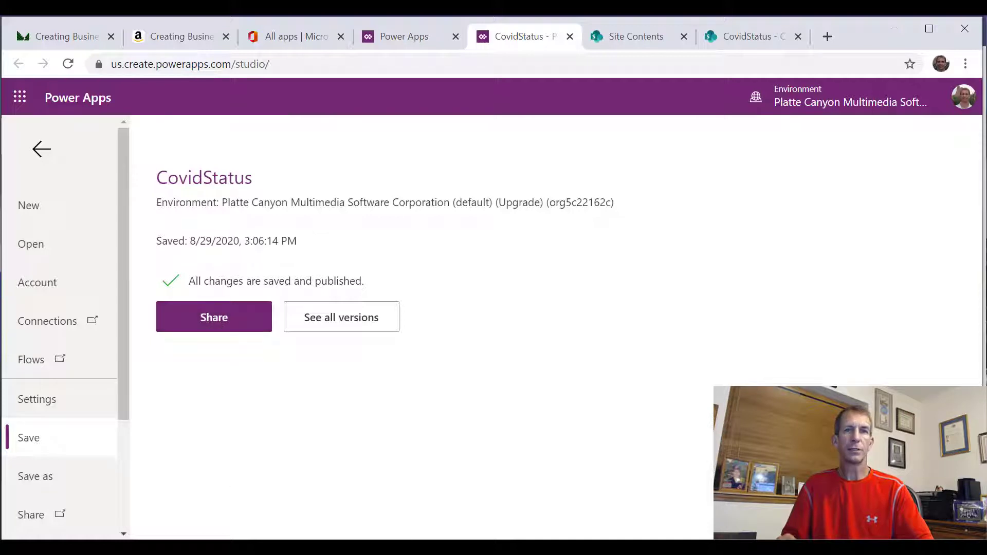
Switch to Microsoft Teams and add a PowerApps tab with the CovidStatus app to the COVID Response channel, keeping the channel post option enabled
{"action": "key", "text": "alt+Tab"}
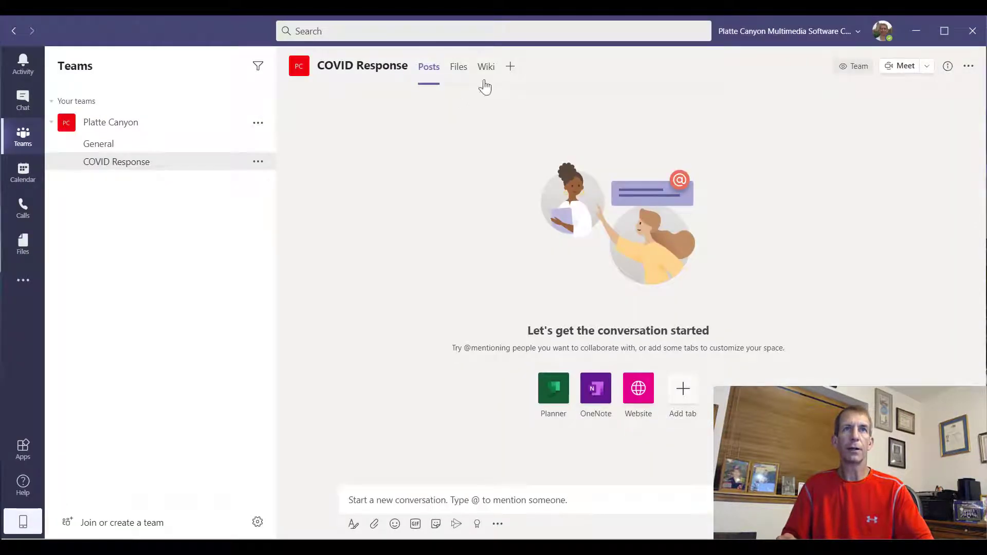
{"action": "left_click", "coordinate": [509, 68]}
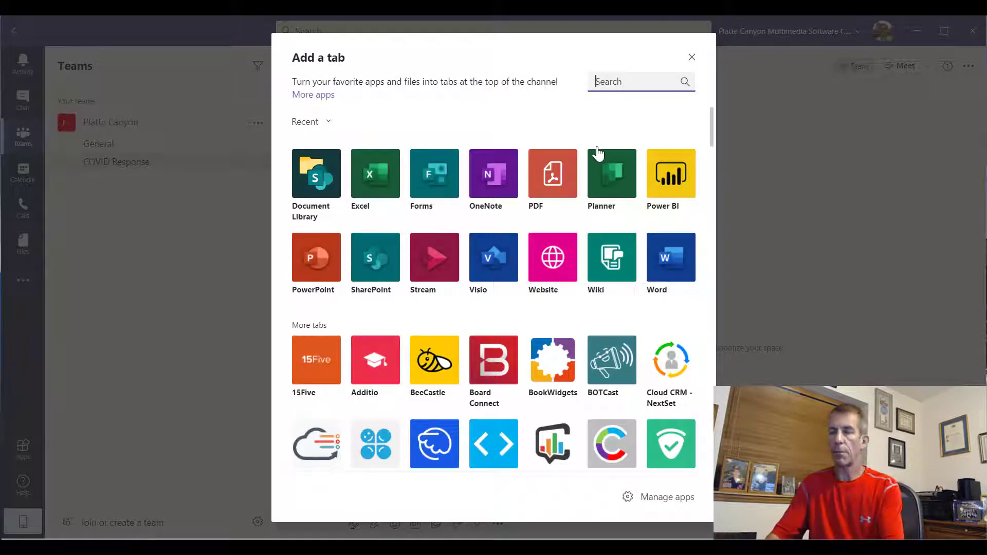
{"action": "type", "text": "PowerA"}
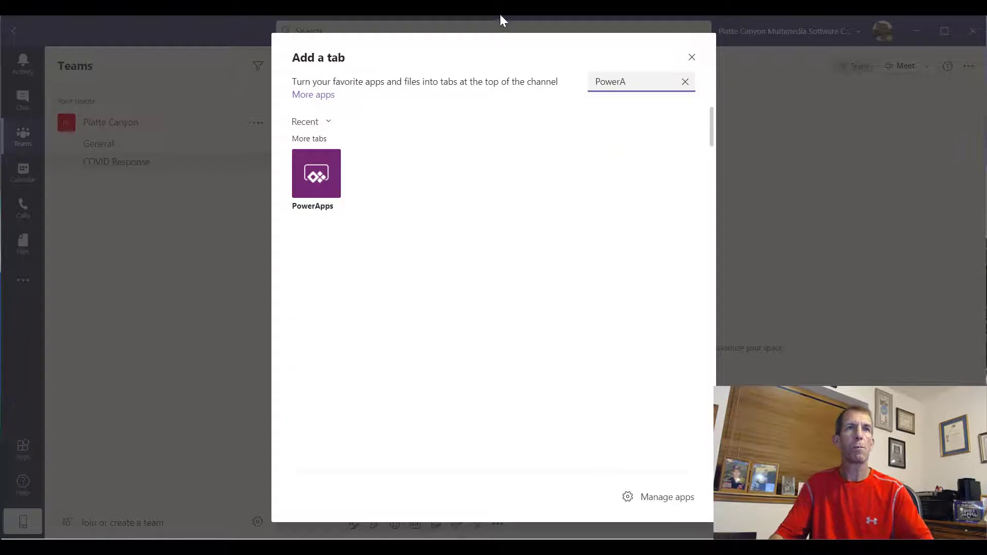
{"action": "left_click", "coordinate": [327, 190]}
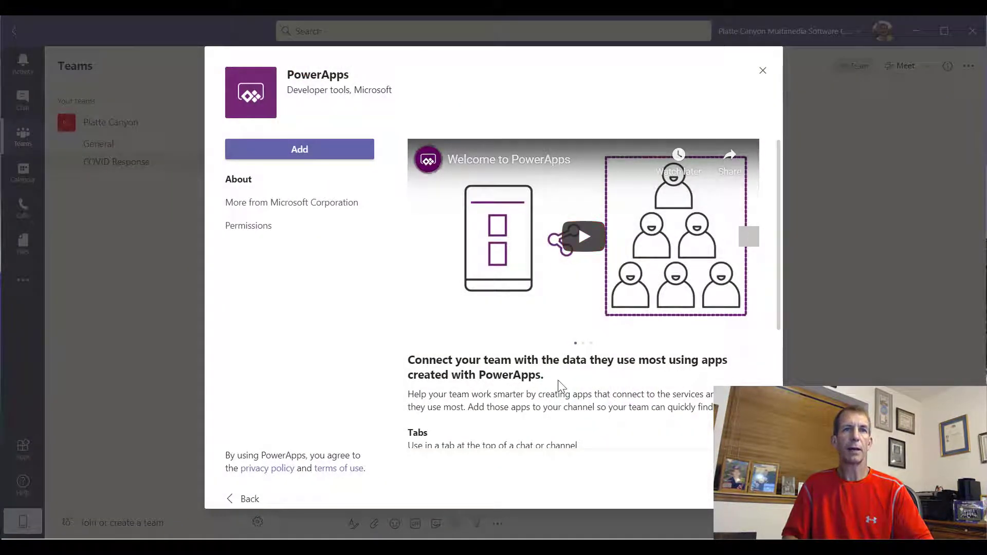
{"action": "scroll", "coordinate": [558, 387], "scroll_direction": "down", "scroll_amount": 3}
{"action": "scroll", "coordinate": [558, 385], "scroll_direction": "down", "scroll_amount": 3}
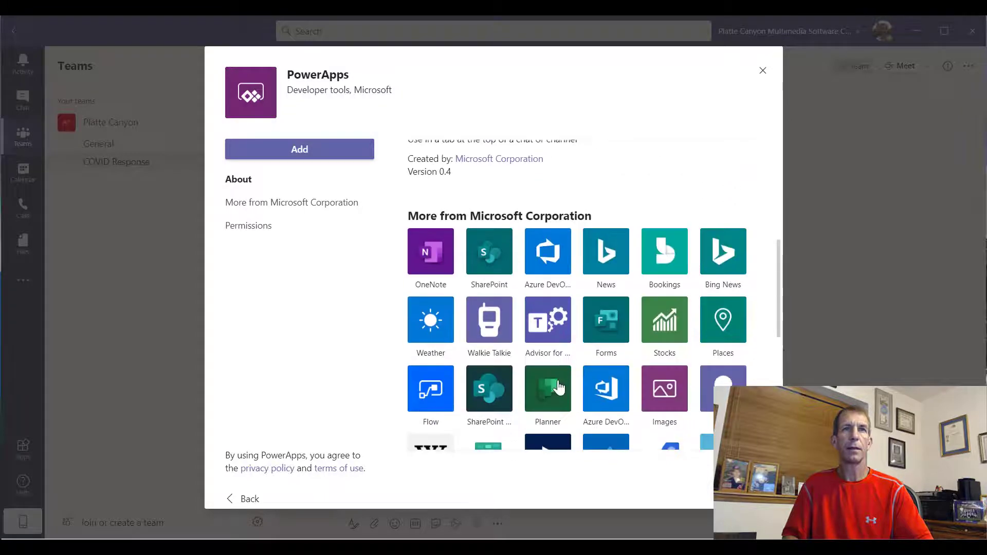
{"action": "scroll", "coordinate": [560, 383], "scroll_direction": "up", "scroll_amount": 6}
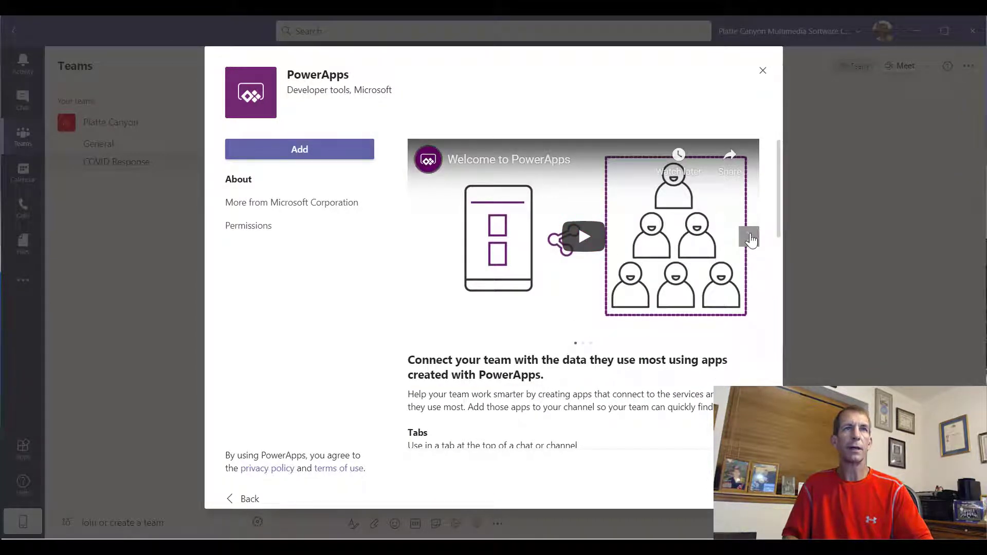
{"action": "left_click", "coordinate": [298, 150]}
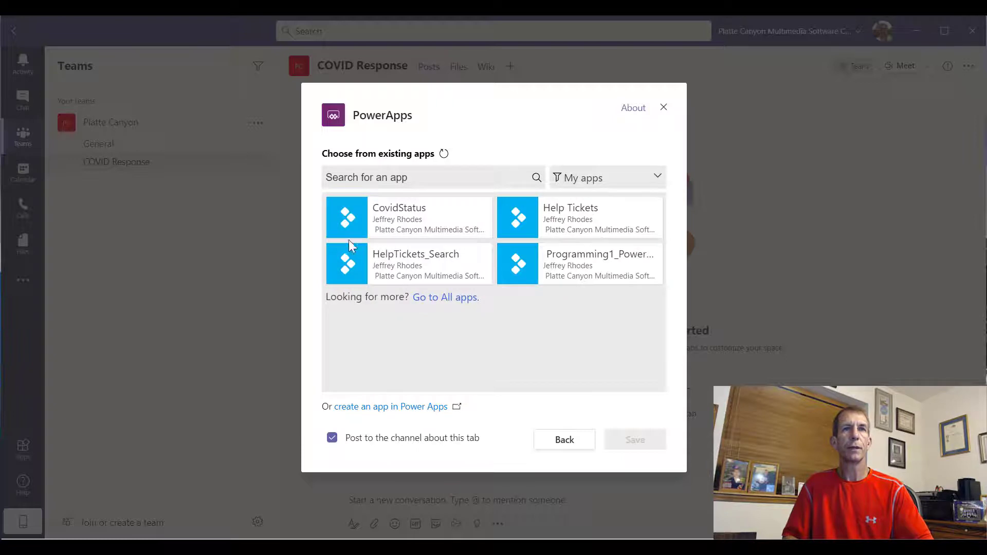
{"action": "left_click", "coordinate": [353, 220]}
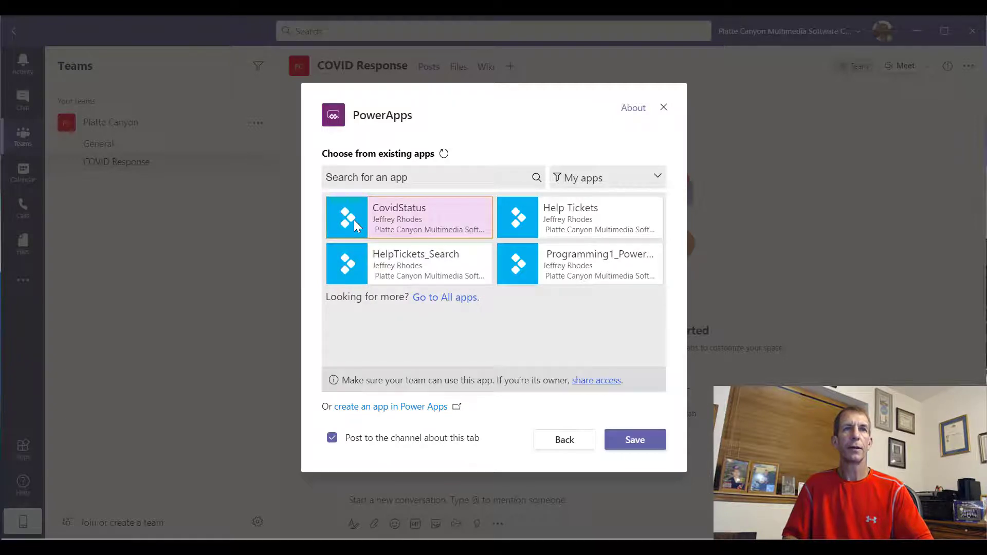
{"action": "left_click", "coordinate": [637, 442]}
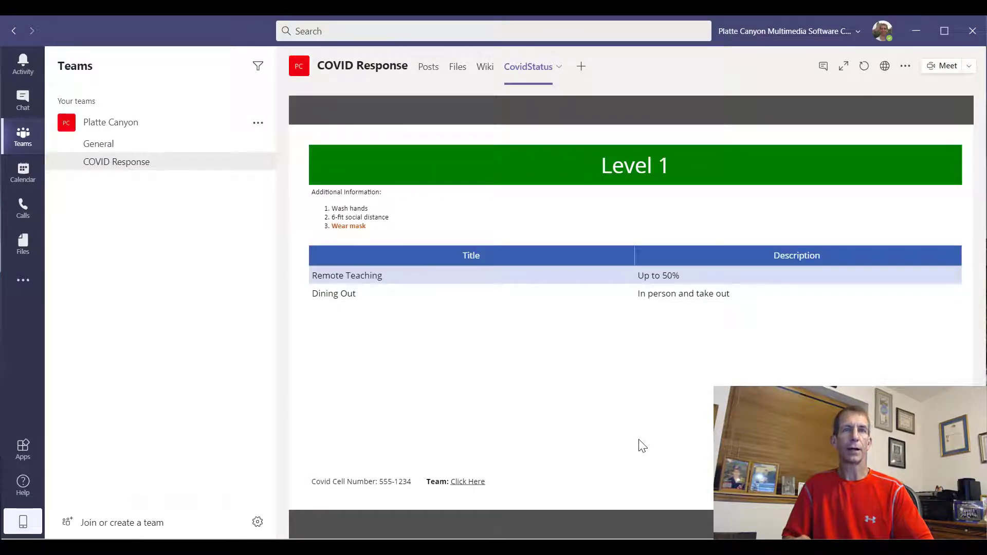
Test the app's Click Here team link through to the Teams channel, then reopen the CovidStatus tab
{"action": "left_click", "coordinate": [468, 482]}
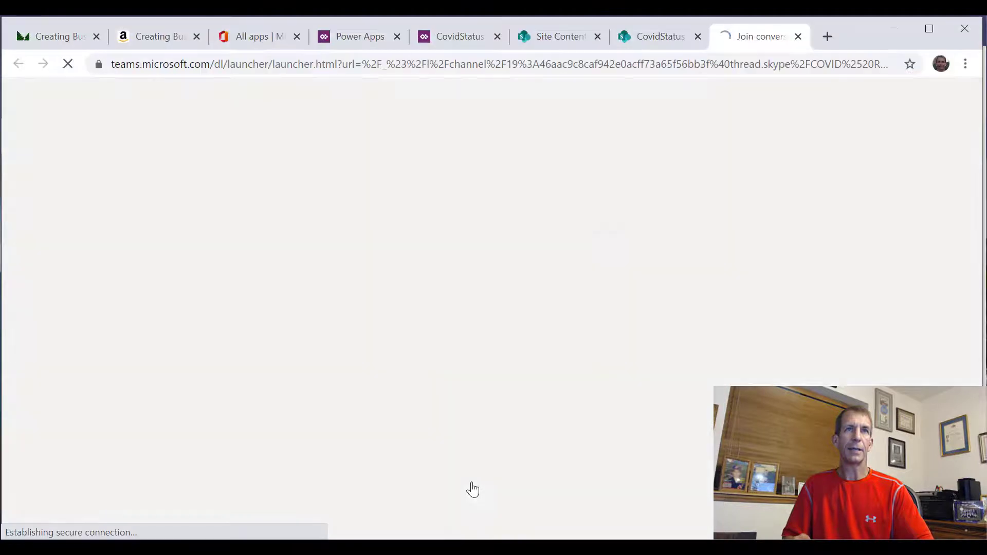
{"action": "left_click", "coordinate": [584, 193]}
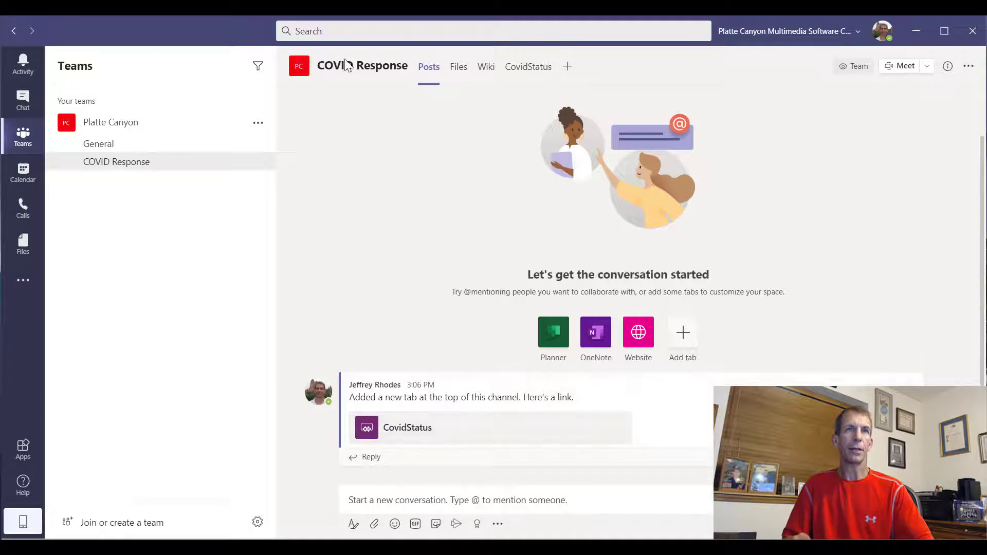
{"action": "left_click", "coordinate": [514, 72]}
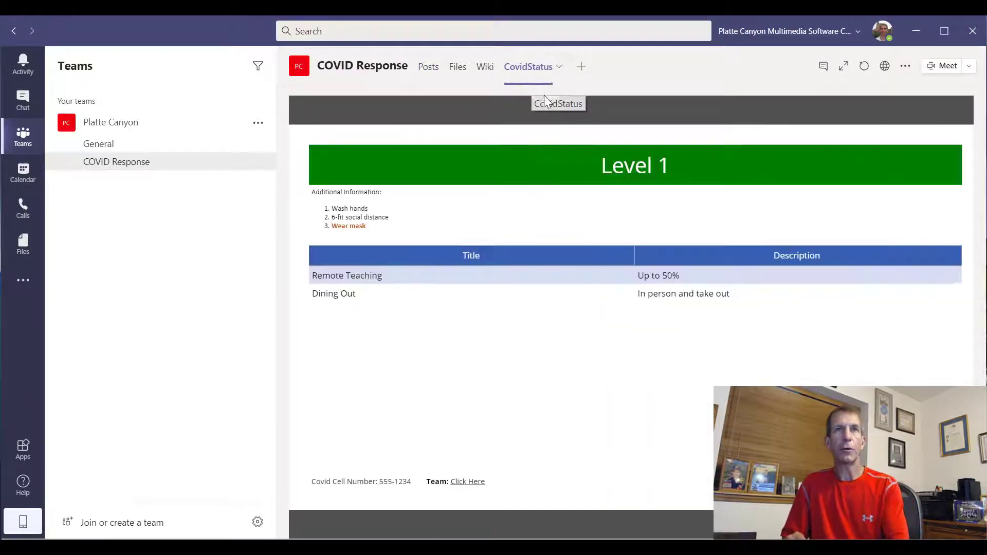
Switch to the CovidStatus list in SharePoint and set the Current Status item's Status to Level 2, saving the item
{"action": "key", "text": "alt+Tab"}
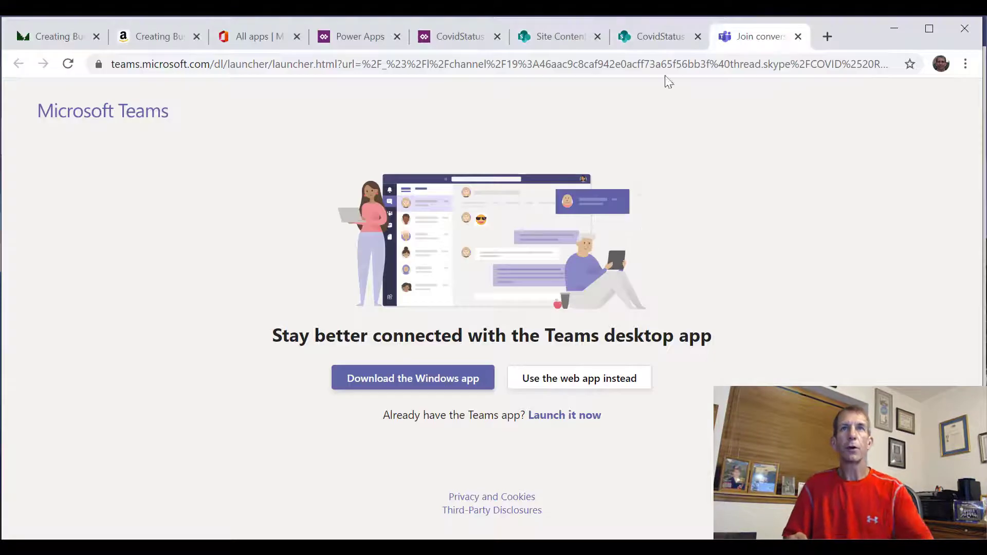
{"action": "left_click", "coordinate": [663, 37]}
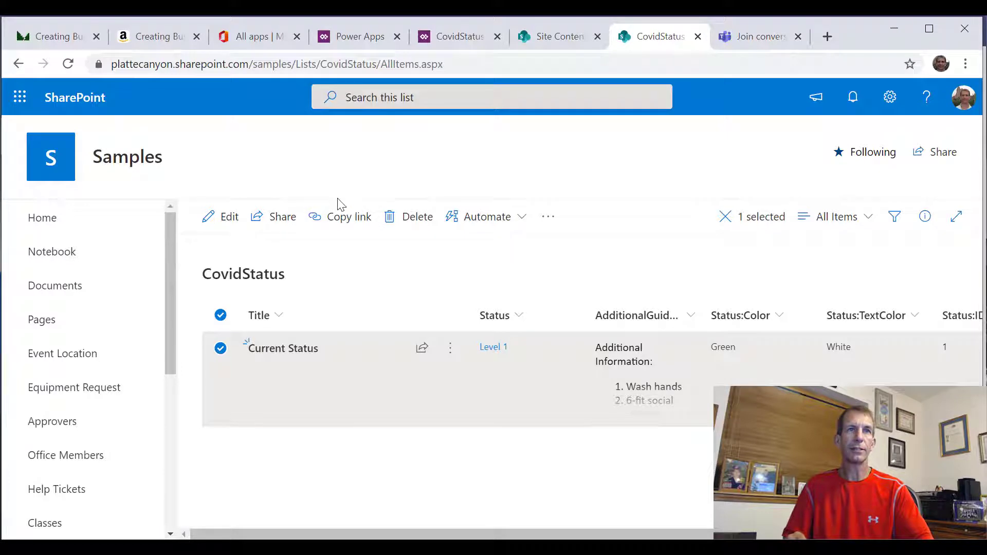
{"action": "left_click", "coordinate": [221, 220]}
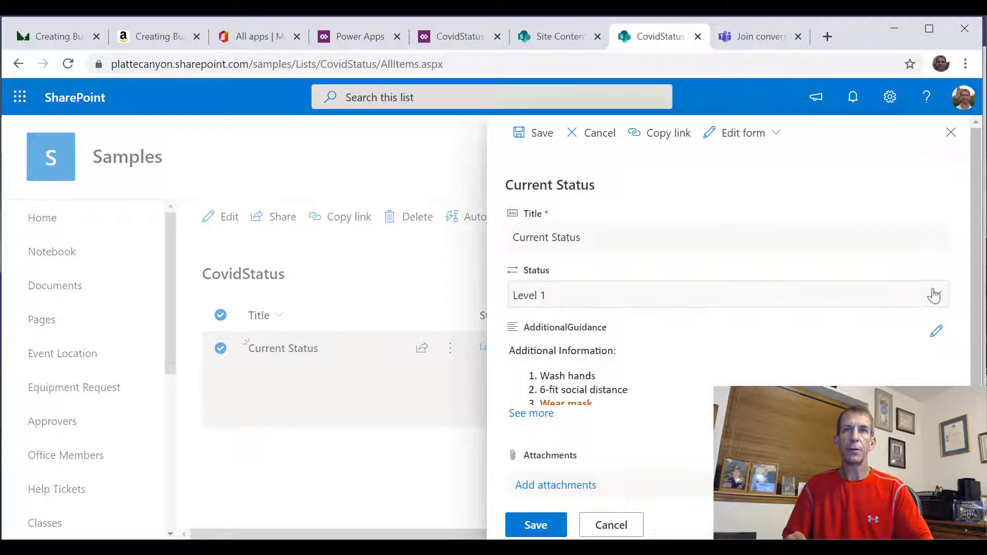
{"action": "left_click", "coordinate": [934, 296]}
{"action": "left_click", "coordinate": [777, 372]}
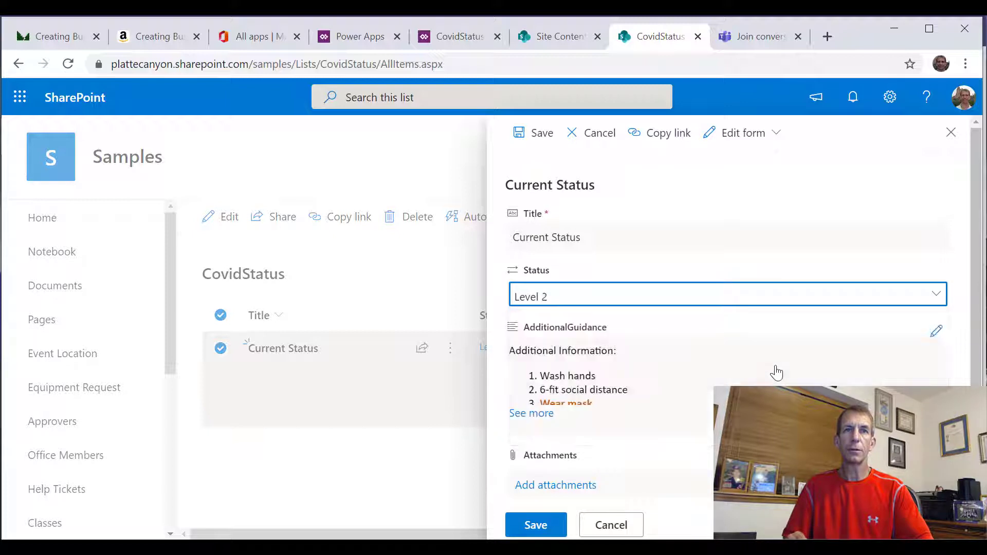
{"action": "left_click", "coordinate": [538, 525]}
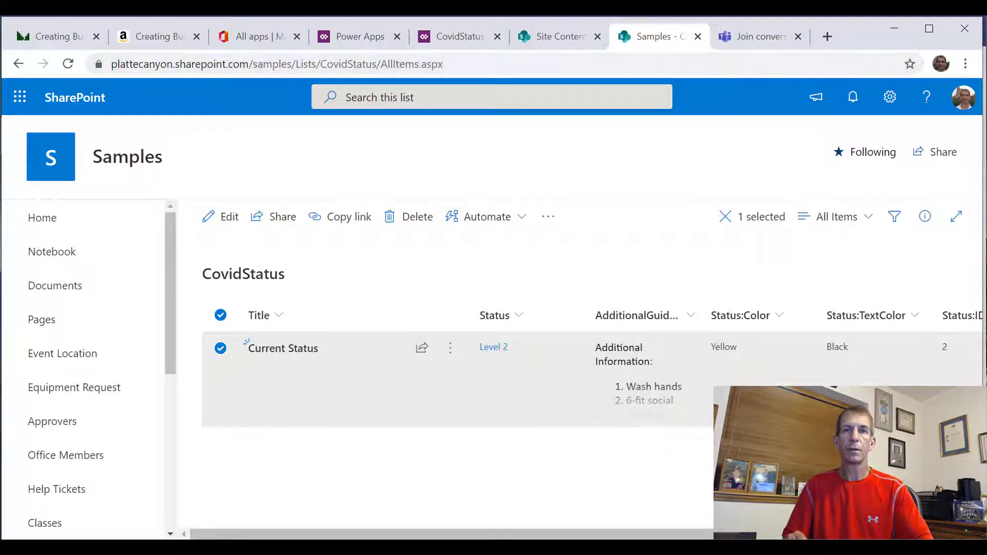
Return to Microsoft Teams and reload the CovidStatus tab to check the displayed status level
{"action": "key", "text": "alt+Tab"}
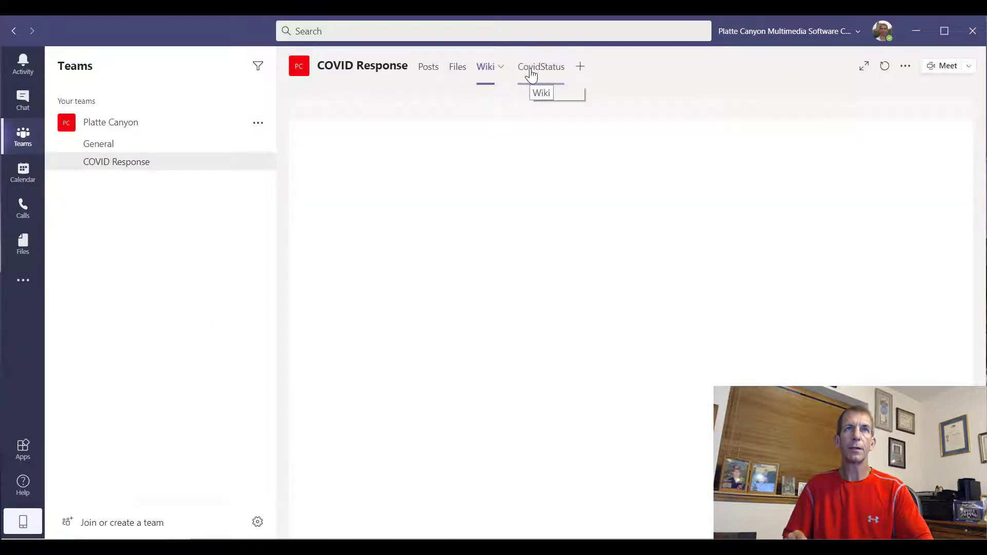
{"action": "left_click", "coordinate": [531, 75]}
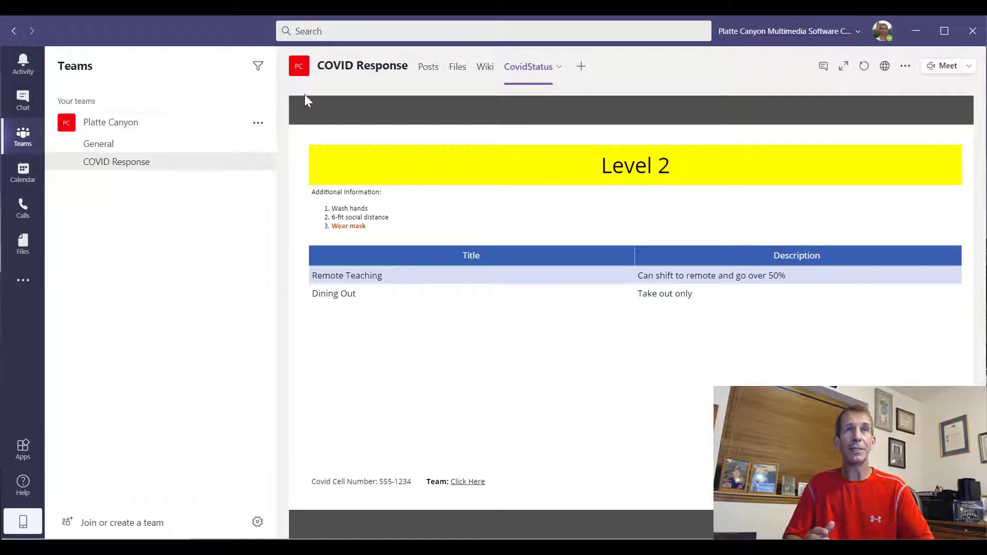
Delete the COVID Response channel post announcing the new CovidStatus tab
{"action": "left_click", "coordinate": [429, 67]}
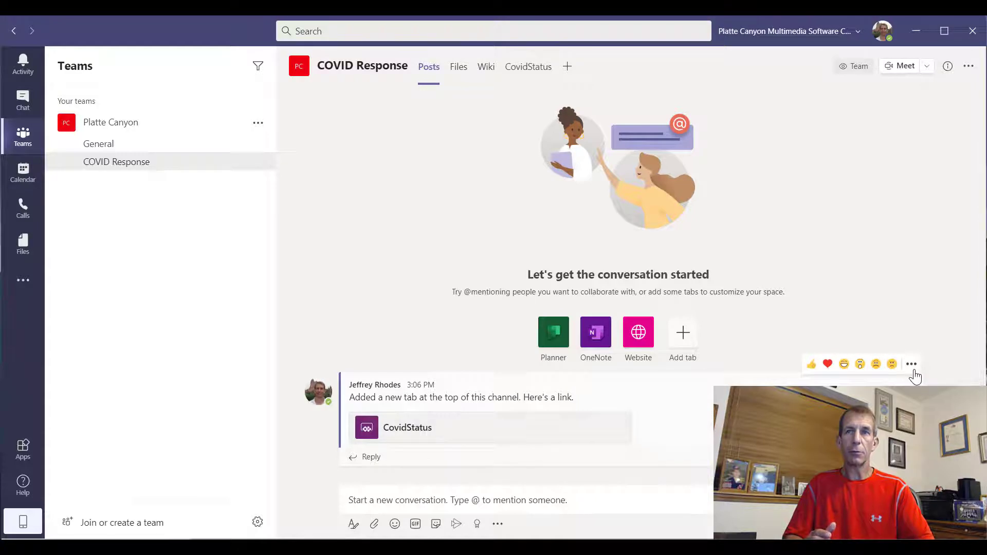
{"action": "left_click", "coordinate": [911, 364]}
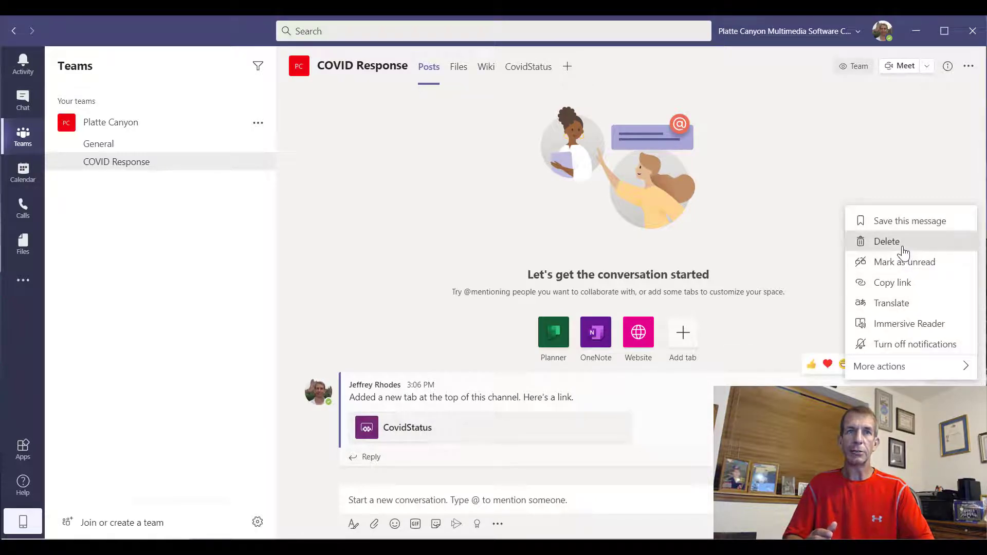
{"action": "key", "text": "Escape"}
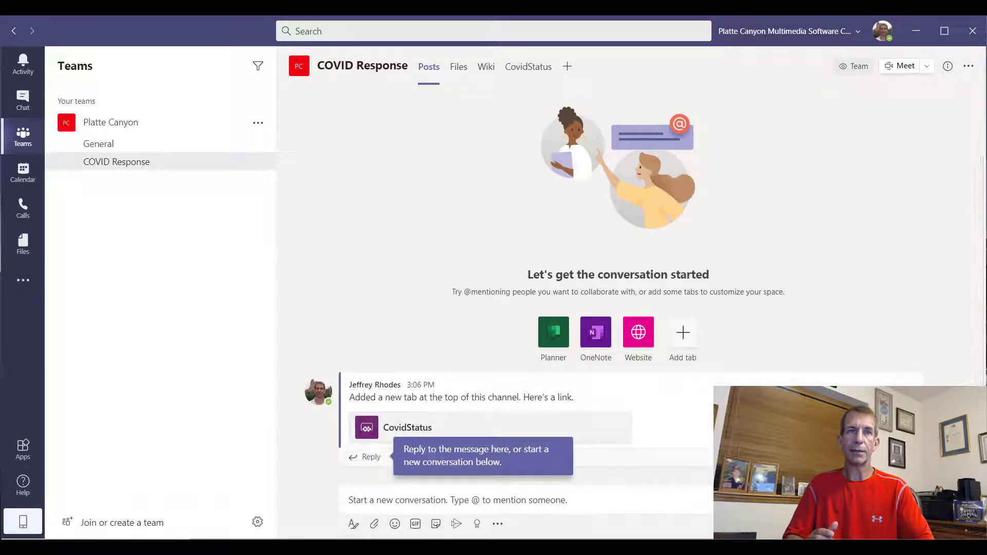
{"action": "mouse_move", "coordinate": [905, 378]}
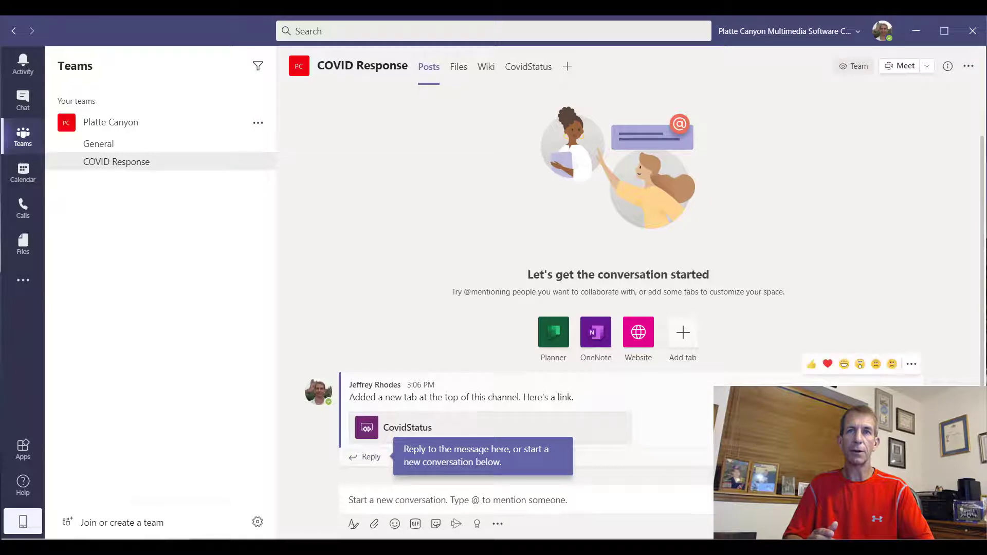
{"action": "left_click", "coordinate": [908, 371]}
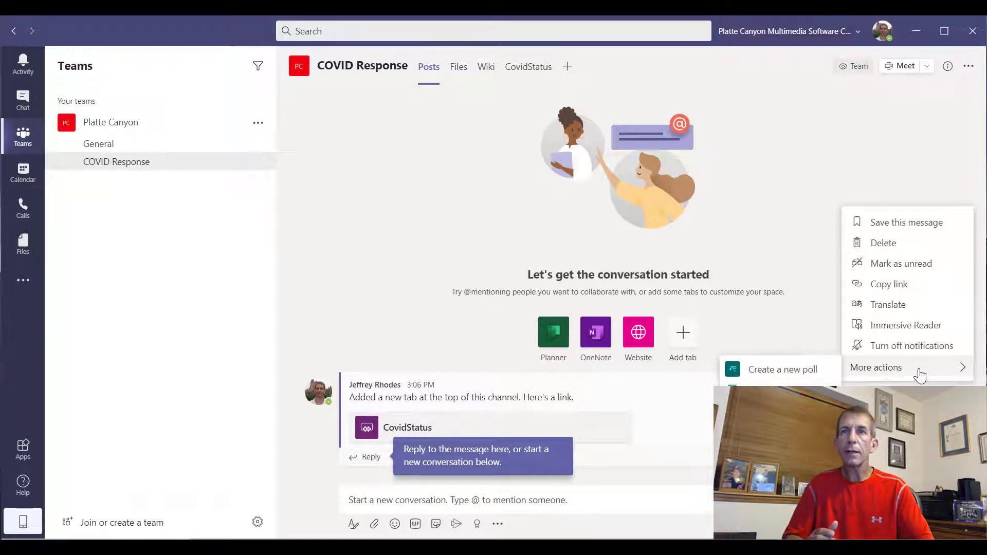
{"action": "left_click", "coordinate": [882, 242]}
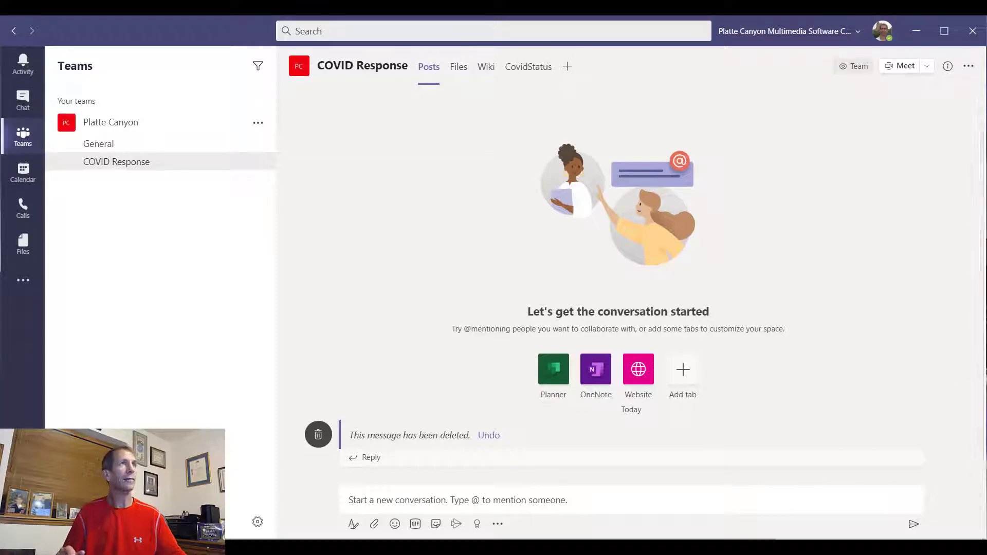
Switch to the browser and open Power Automate from the Office 365 apps page
{"action": "mouse_move", "coordinate": [491, 546]}
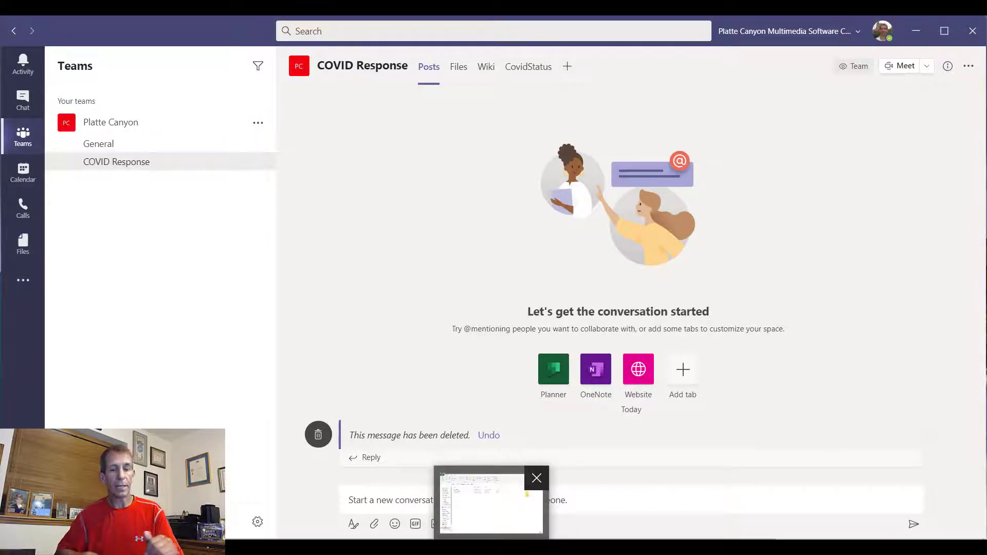
{"action": "key", "text": "alt+Tab"}
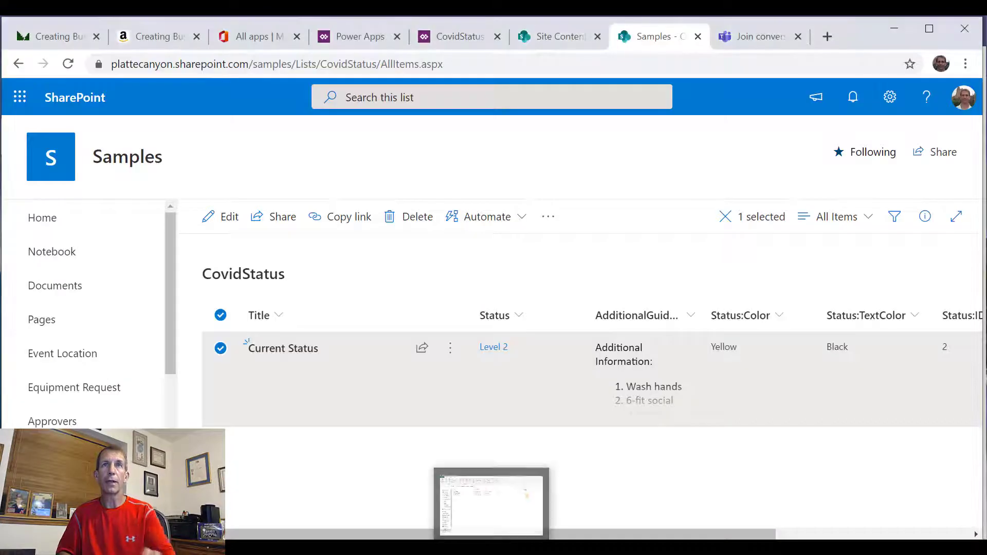
{"action": "left_click", "coordinate": [243, 40]}
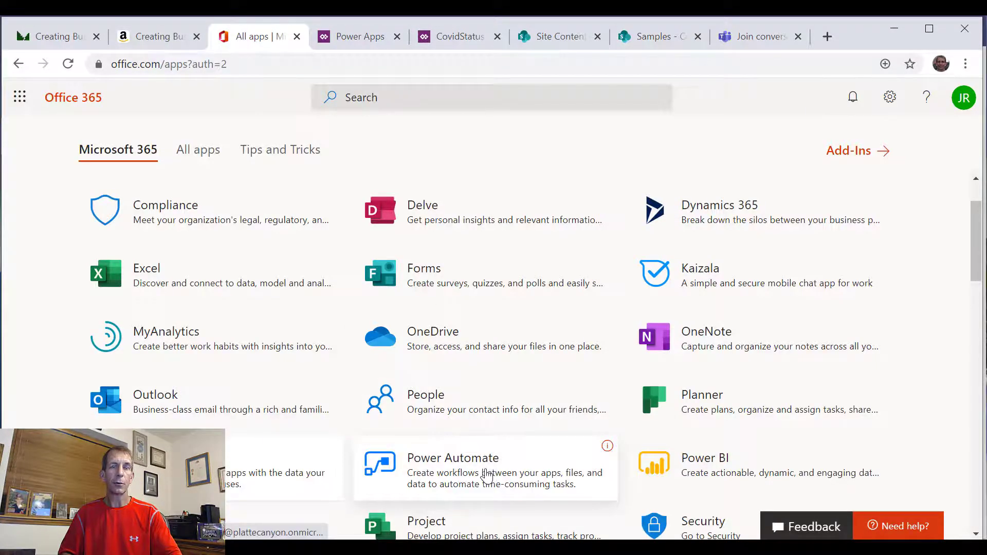
{"action": "left_click", "coordinate": [486, 477]}
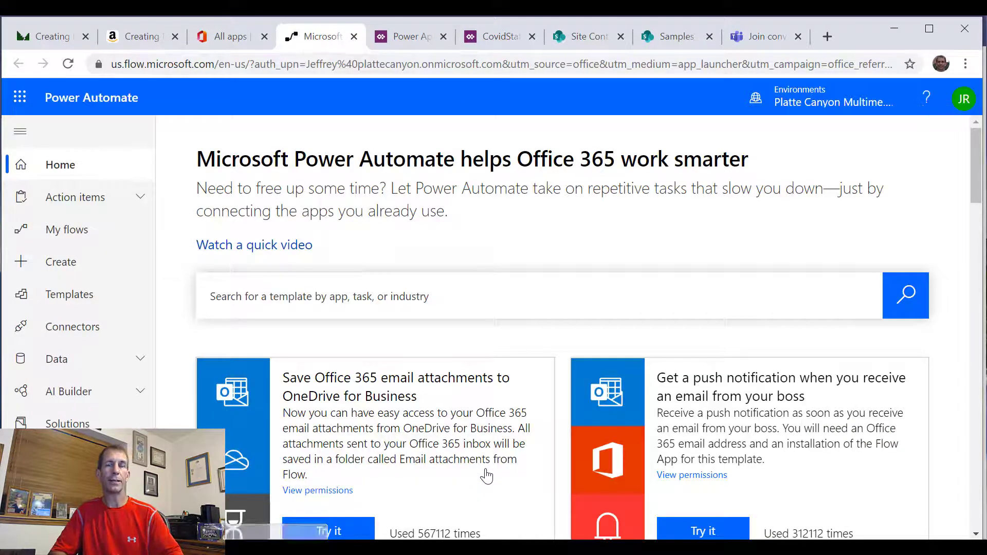
Create an automated flow using the SharePoint trigger "When an item or a file is modified"
{"action": "left_click", "coordinate": [57, 271]}
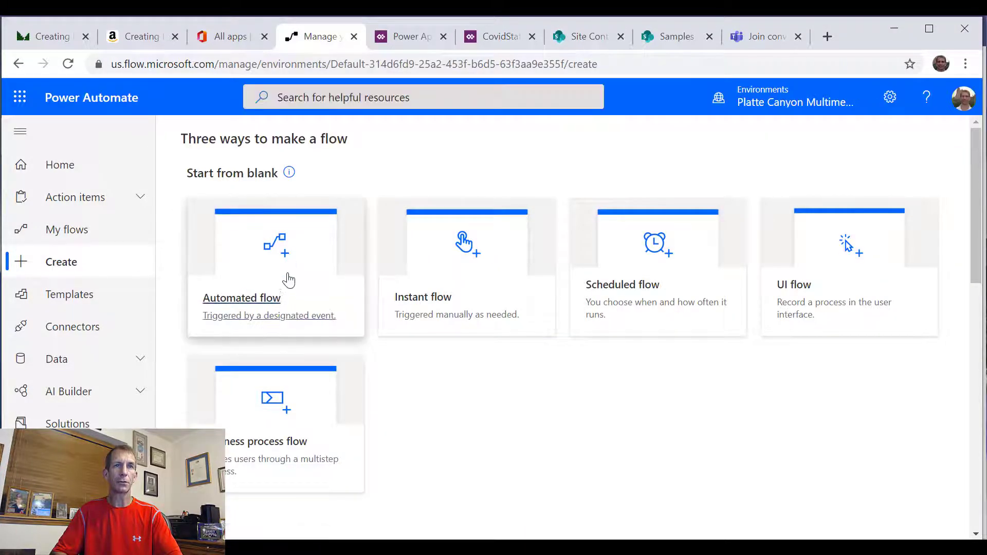
{"action": "left_click", "coordinate": [288, 284]}
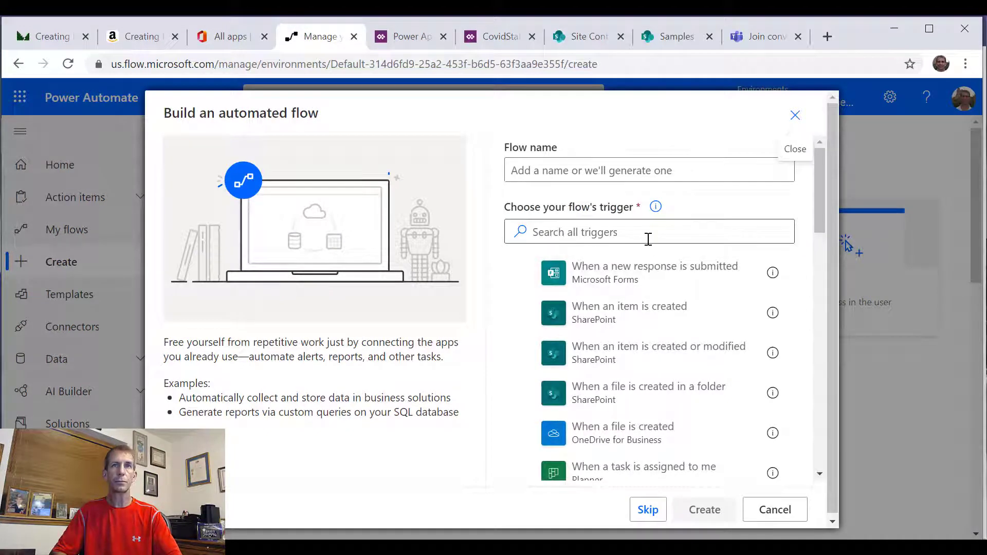
{"action": "left_click", "coordinate": [645, 238]}
{"action": "type", "text": "wh"}
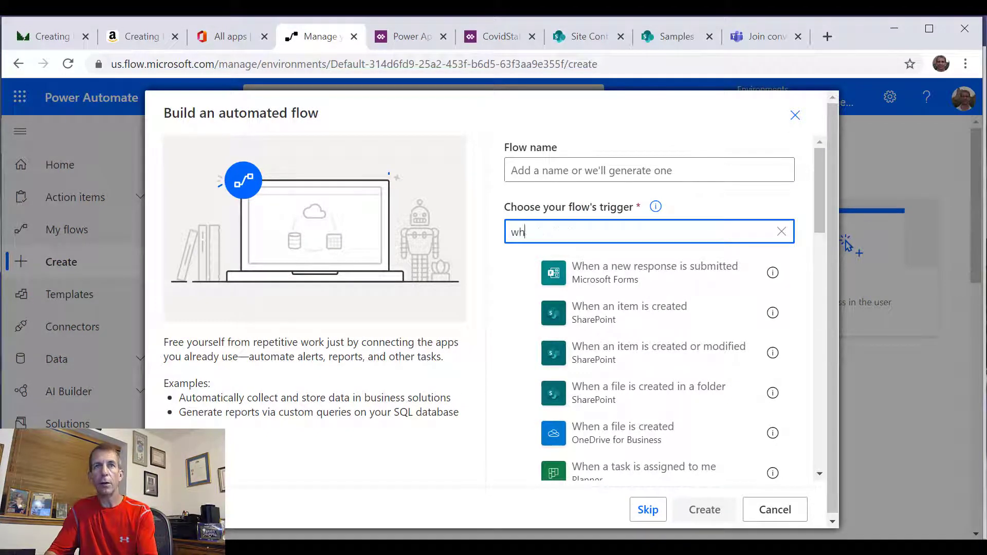
{"action": "type", "text": "en an item "}
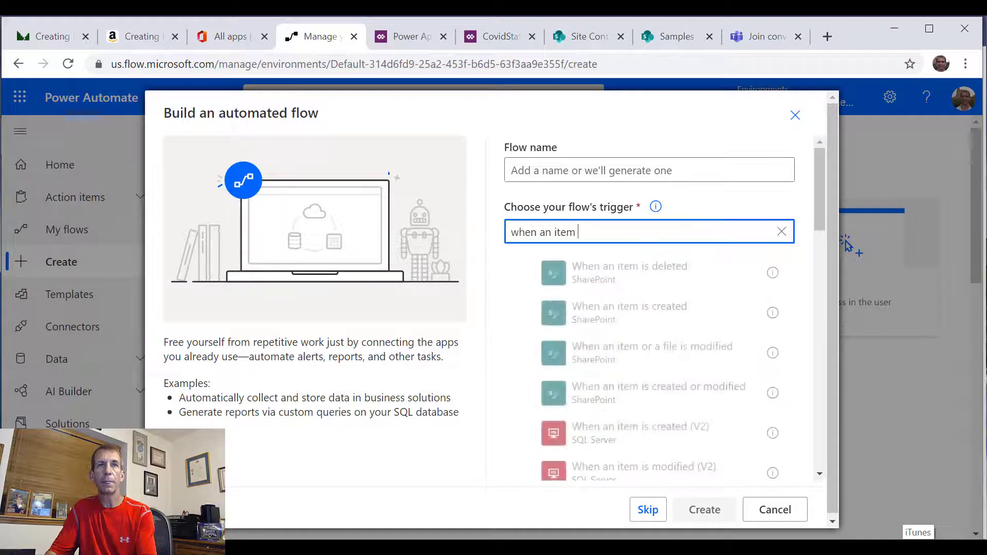
{"action": "type", "text": "is mod"}
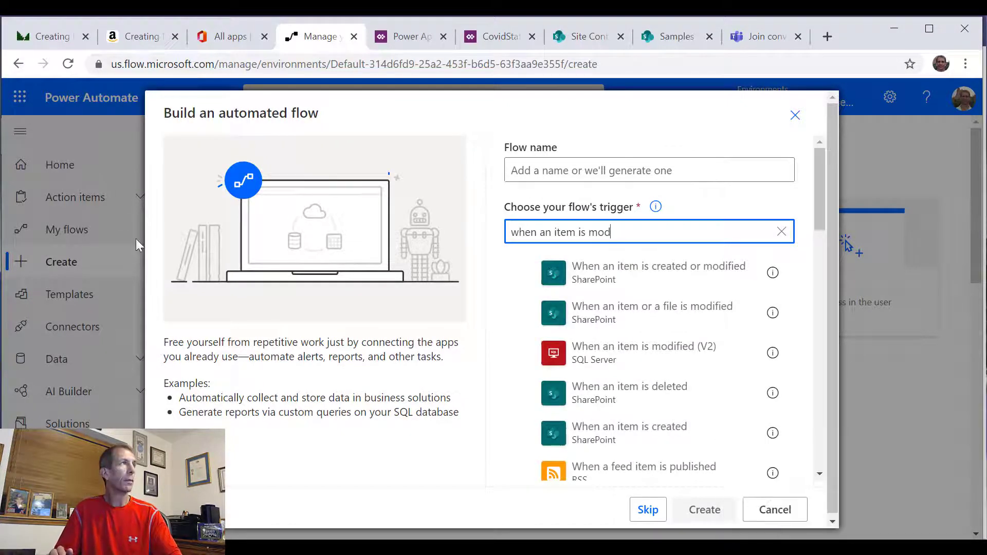
{"action": "left_click", "coordinate": [696, 312]}
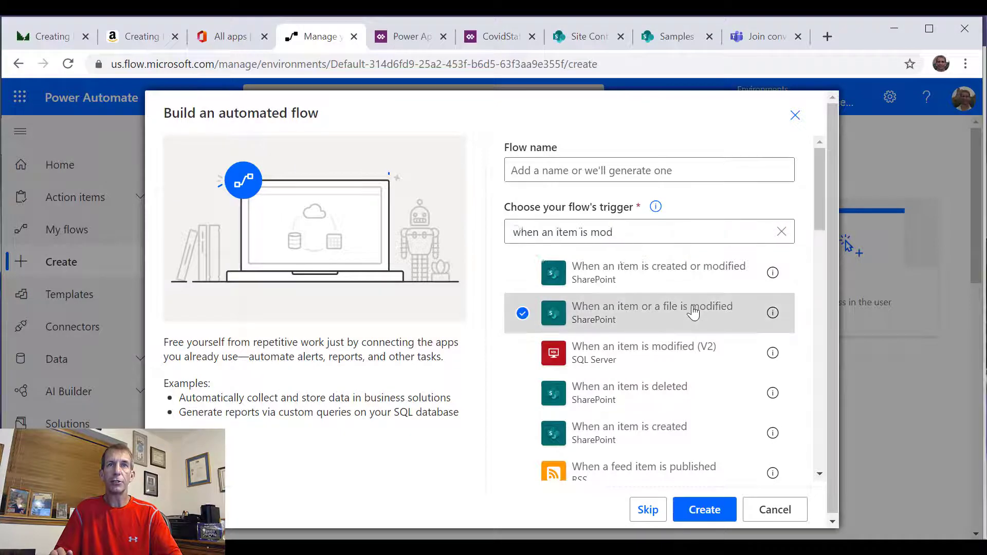
{"action": "left_click", "coordinate": [721, 511]}
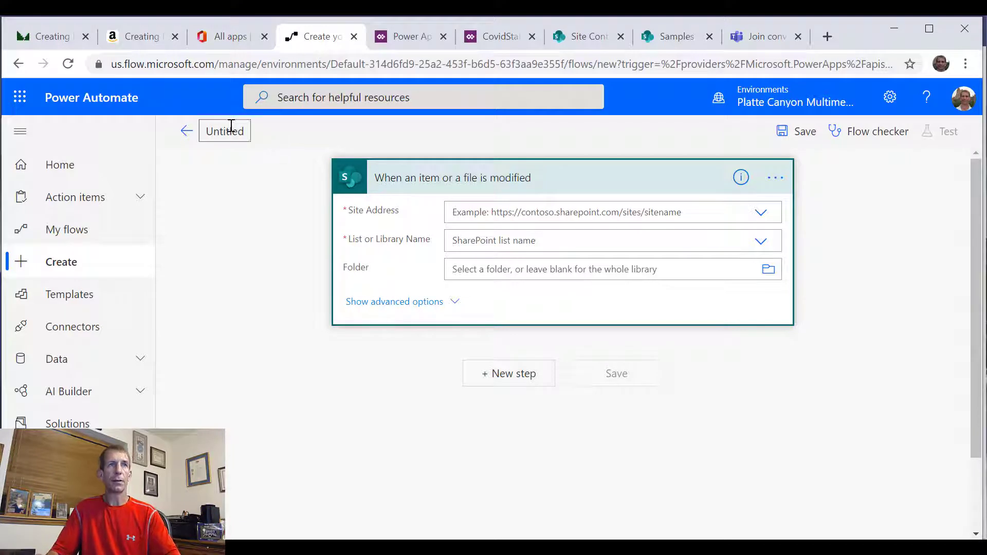
Rename the untitled flow as Post Update Covid Status
{"action": "key", "text": "Tab"}
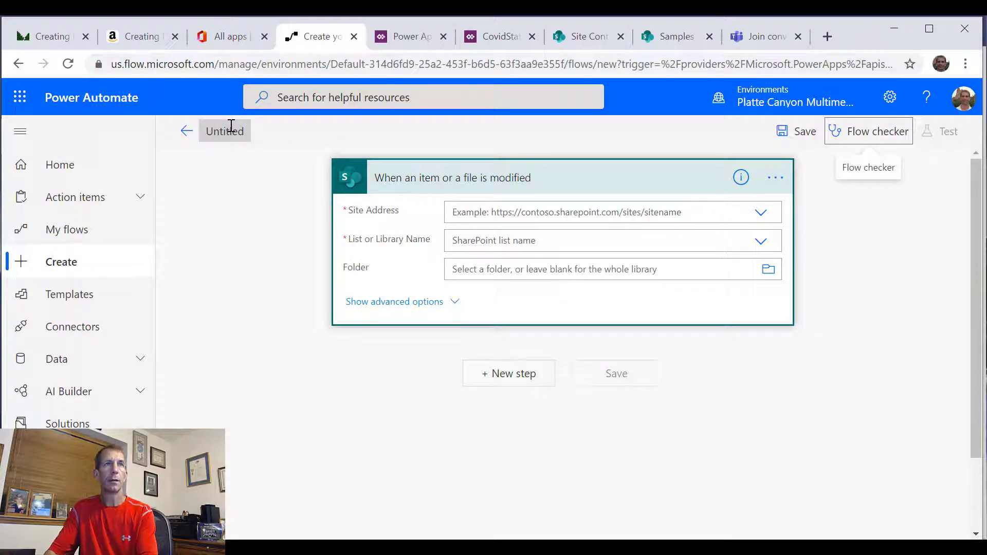
{"action": "left_click", "coordinate": [231, 126]}
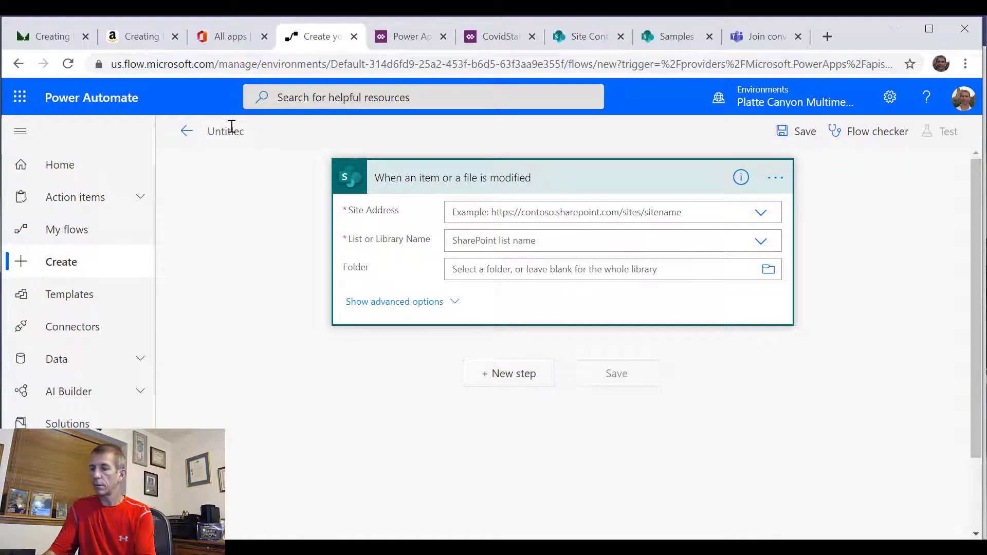
{"action": "type", "text": "Post"}
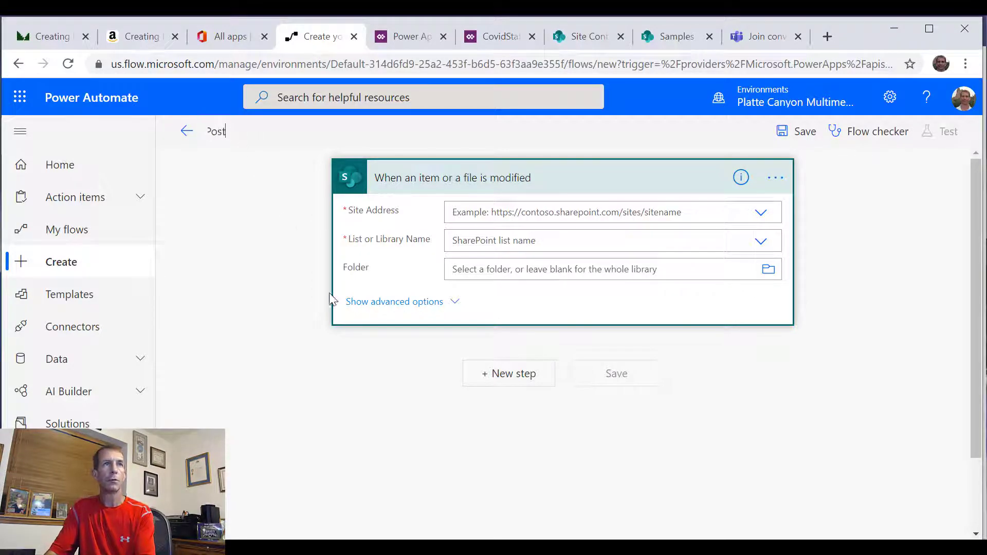
{"action": "key", "text": "BackSpace"}
{"action": "type", "text": "t Updat"}
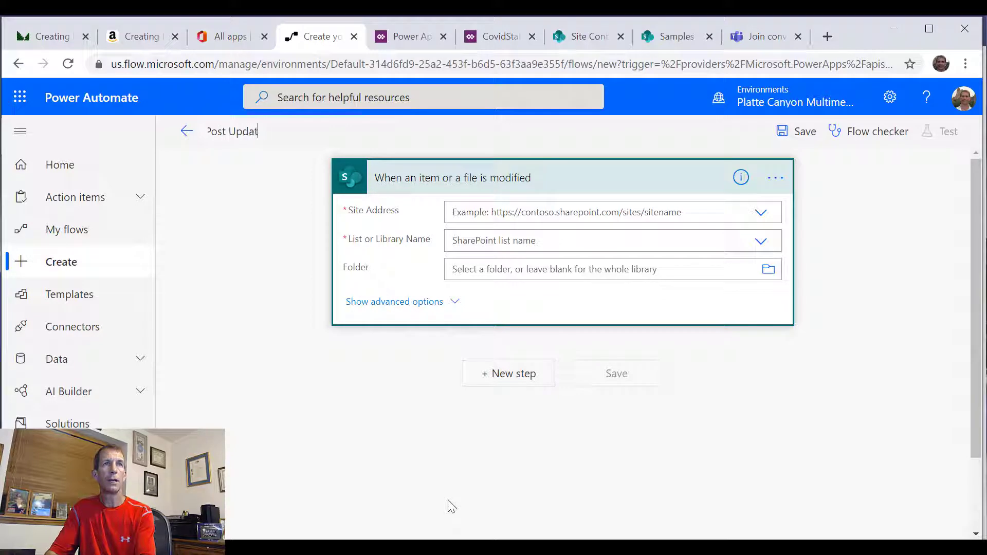
{"action": "type", "text": "e Sta"}
{"action": "key", "text": "BackSpace"}
{"action": "key", "text": "BackSpace"}
{"action": "key", "text": "BackSpace"}
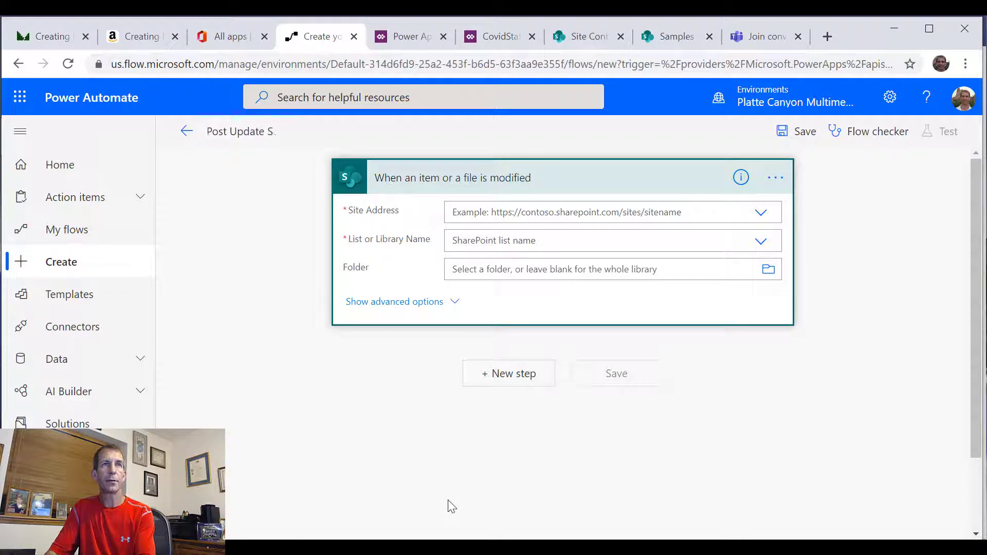
{"action": "type", "text": "Covid St"}
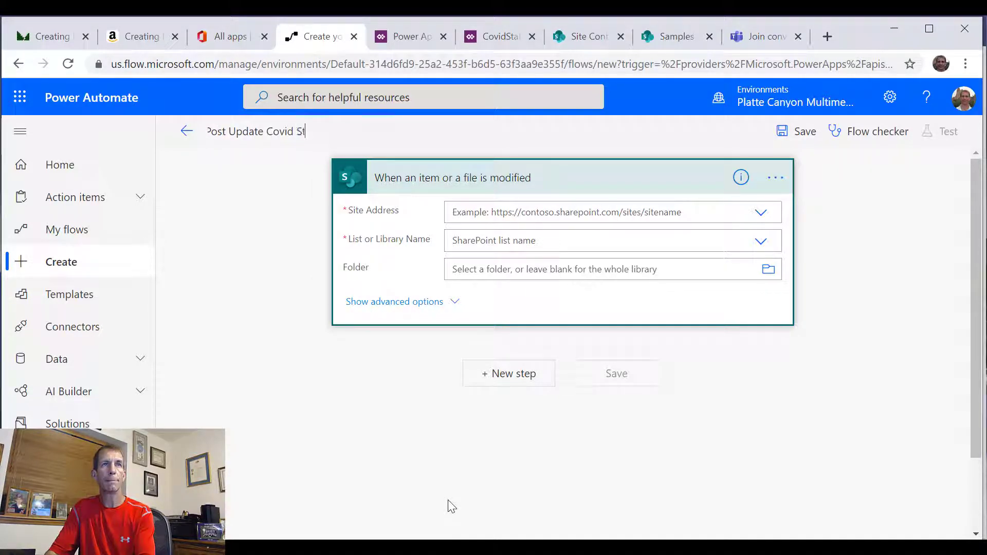
{"action": "type", "text": "atus"}
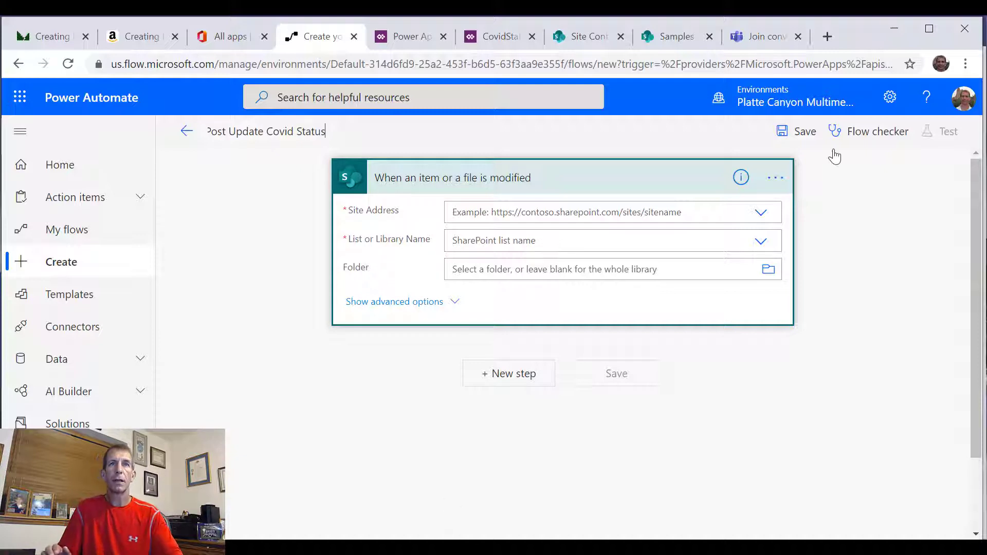
Set the trigger's site address to Samples and its list to CovidStatus
{"action": "left_click", "coordinate": [760, 214]}
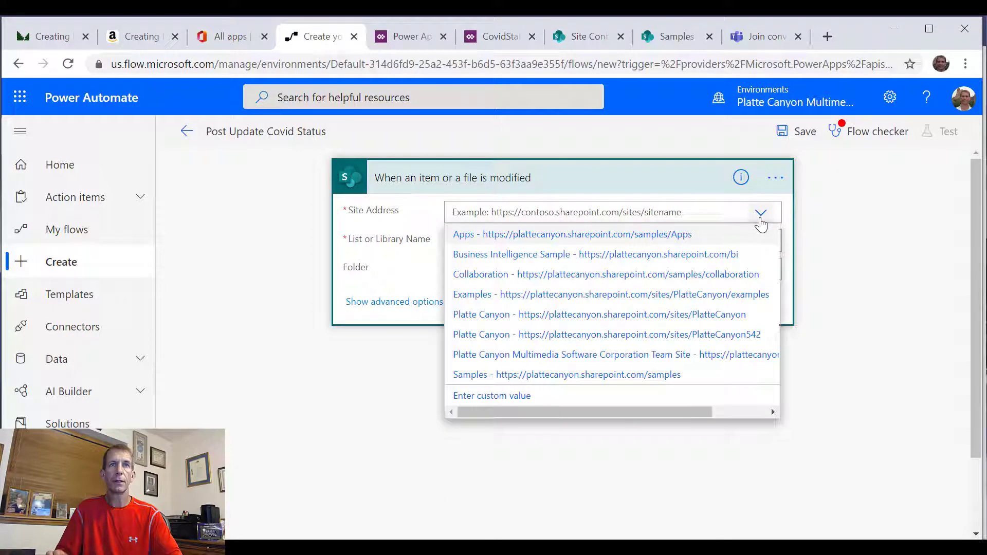
{"action": "left_click", "coordinate": [660, 376]}
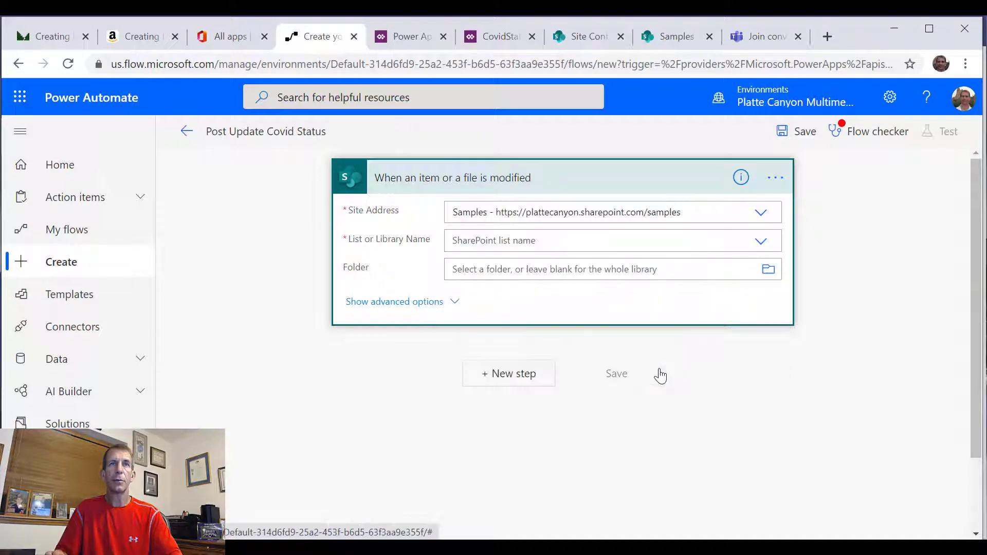
{"action": "left_click", "coordinate": [765, 243]}
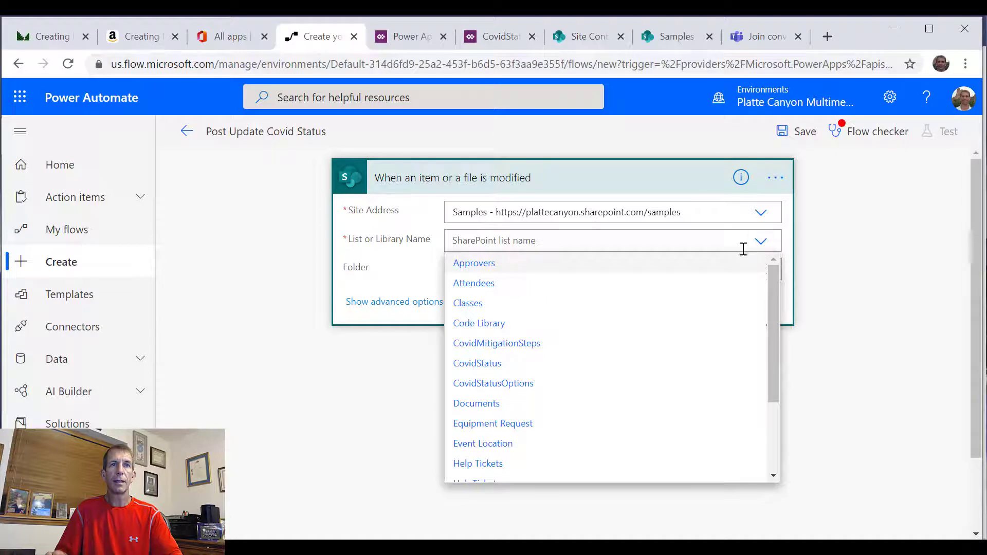
{"action": "left_click", "coordinate": [488, 364]}
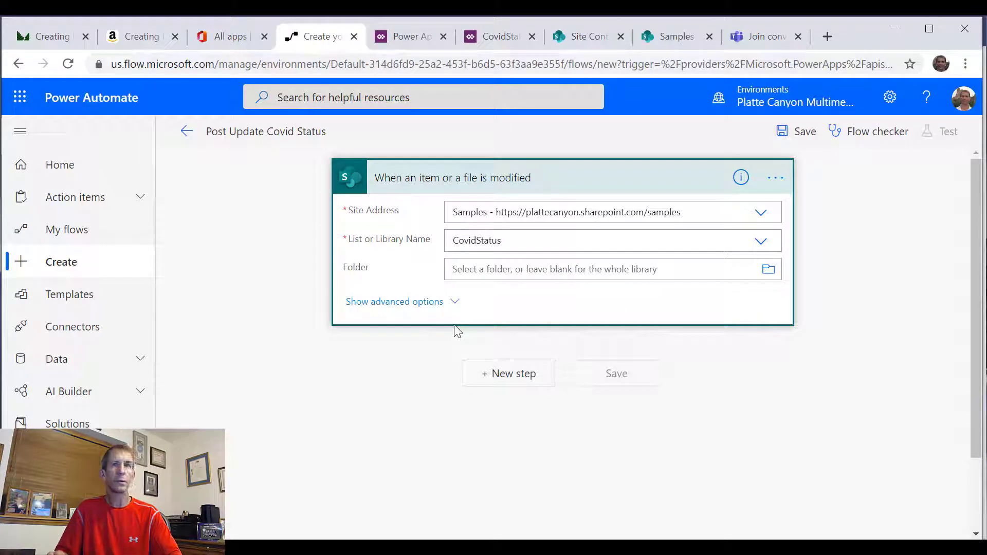
Add an Initialize variable action below the trigger
{"action": "left_click", "coordinate": [502, 374]}
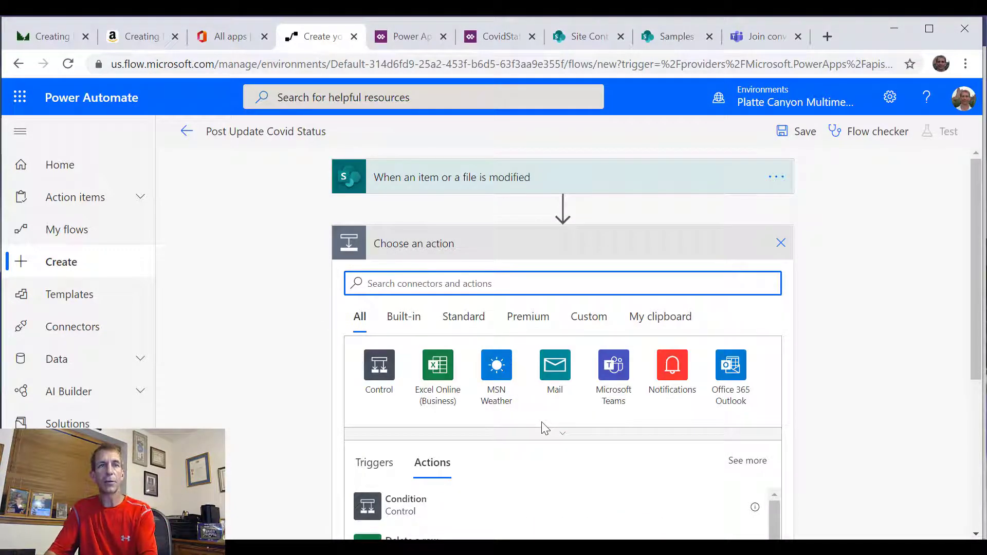
{"action": "type", "text": "ini"}
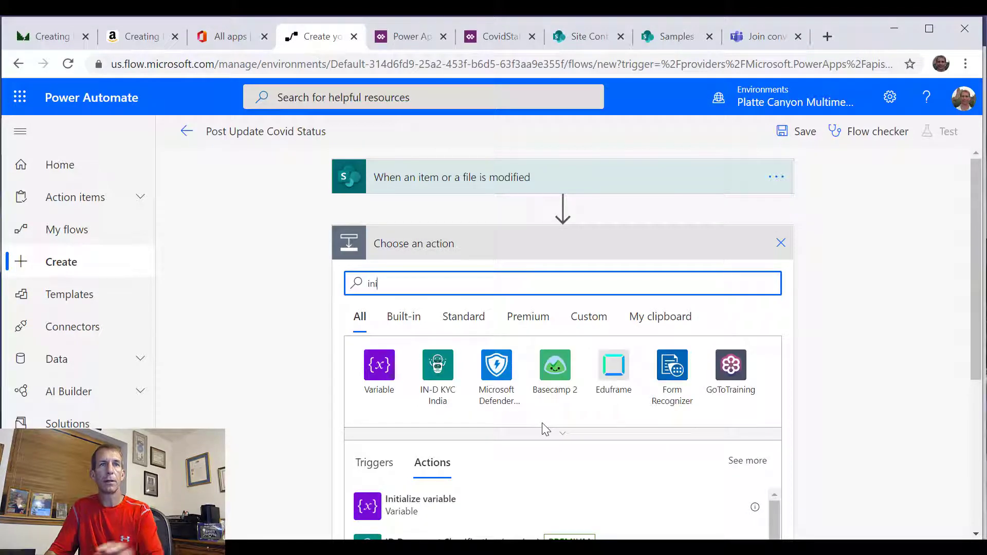
{"action": "left_click", "coordinate": [380, 368]}
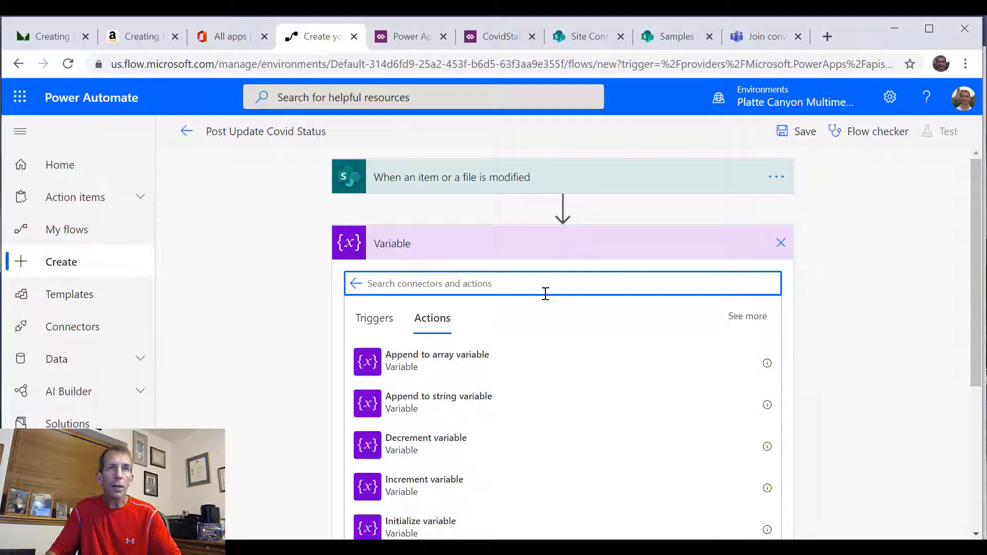
{"action": "scroll", "coordinate": [550, 401], "scroll_direction": "down", "scroll_amount": 3}
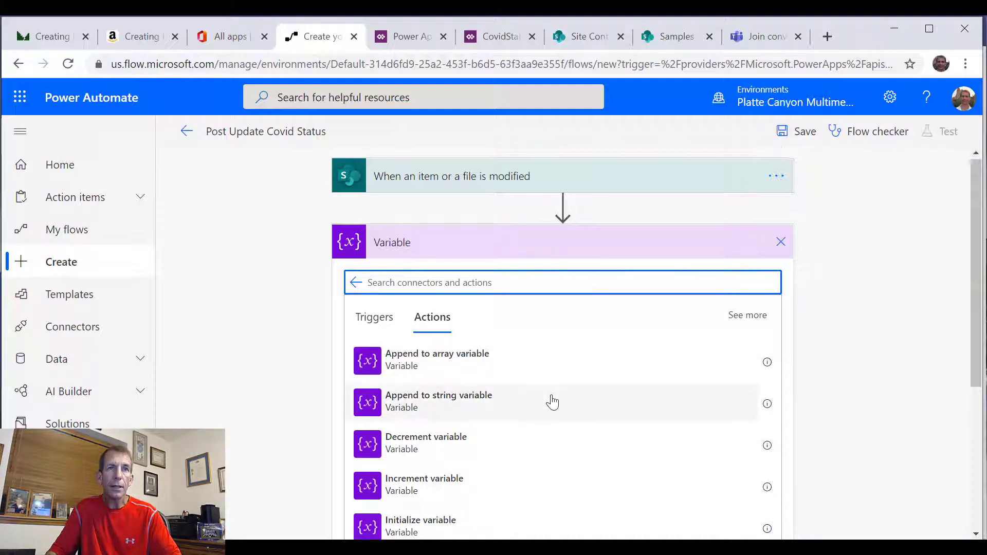
{"action": "left_click", "coordinate": [396, 375]}
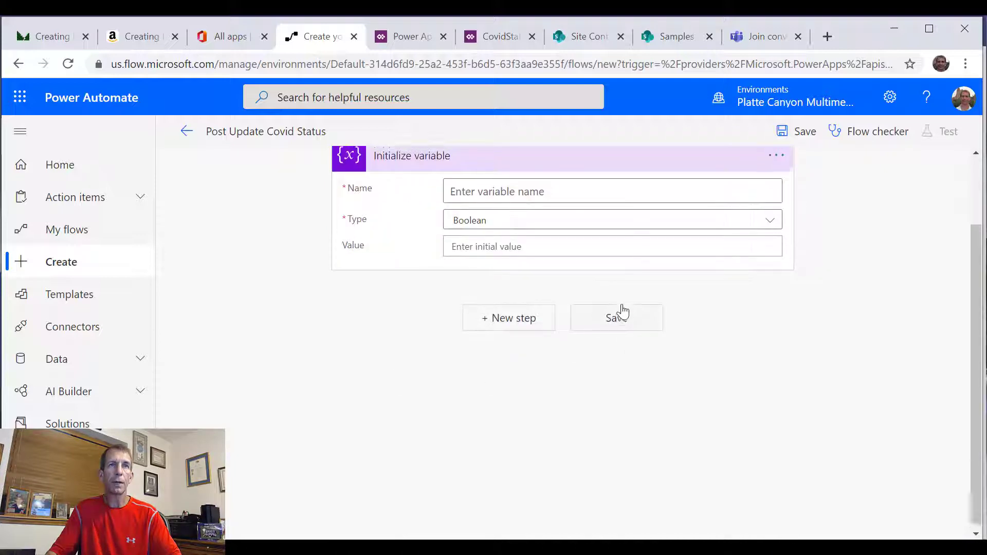
Name the new variable COVIDStatus and set its type to String
{"action": "left_click", "coordinate": [606, 279]}
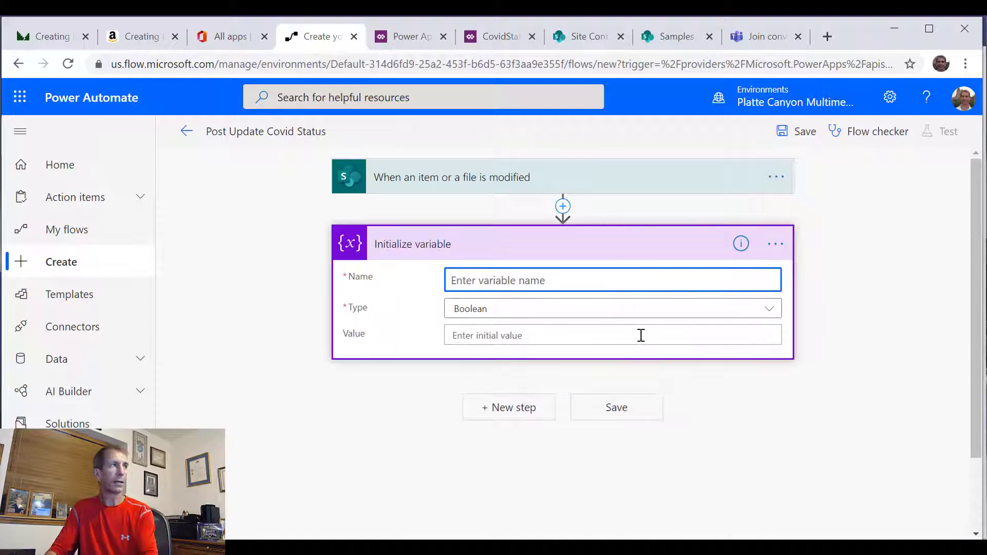
{"action": "type", "text": "Vi"}
{"action": "key", "text": "BackSpace"}
{"action": "key", "text": "BackSpace"}
{"action": "type", "text": "CO"}
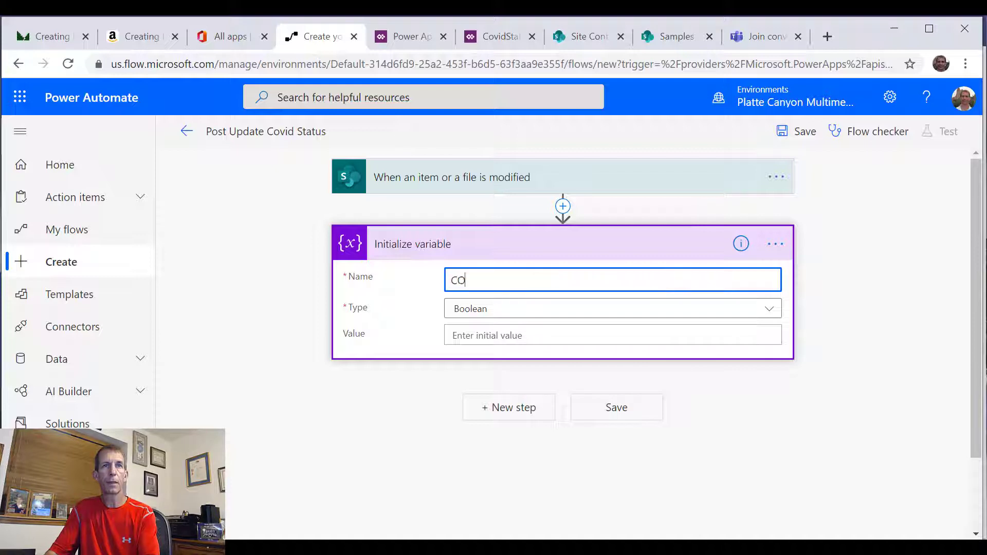
{"action": "type", "text": "VIDStatus"}
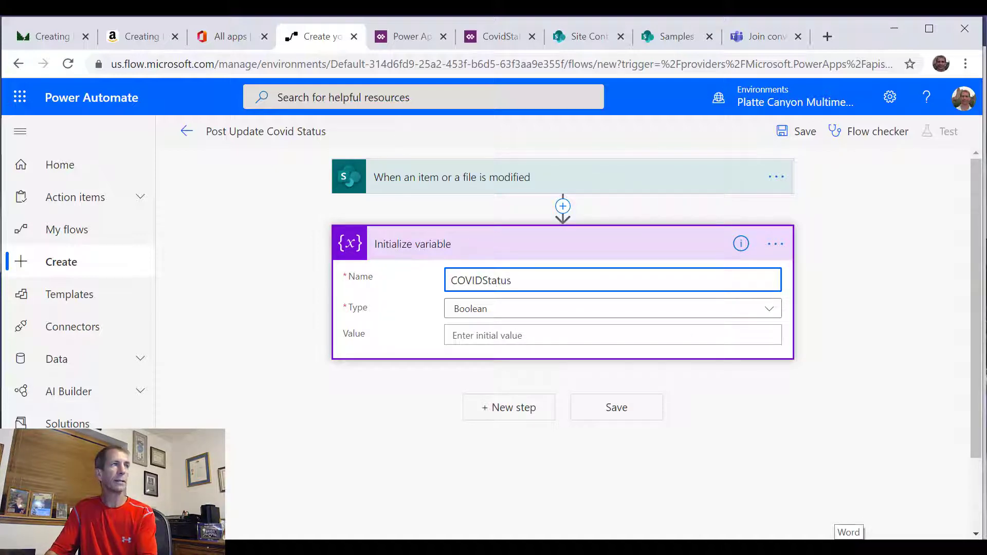
{"action": "key", "text": "Tab"}
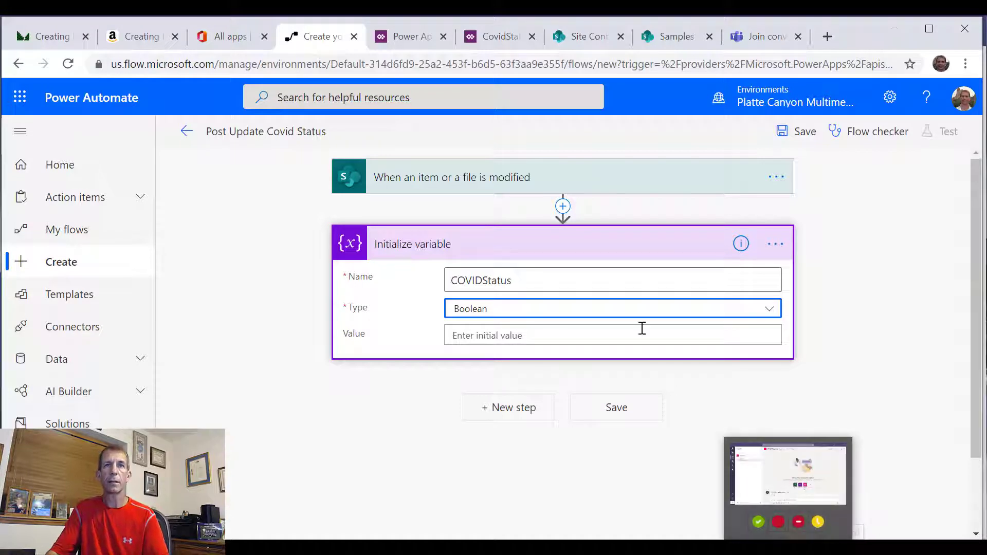
{"action": "left_click", "coordinate": [641, 313]}
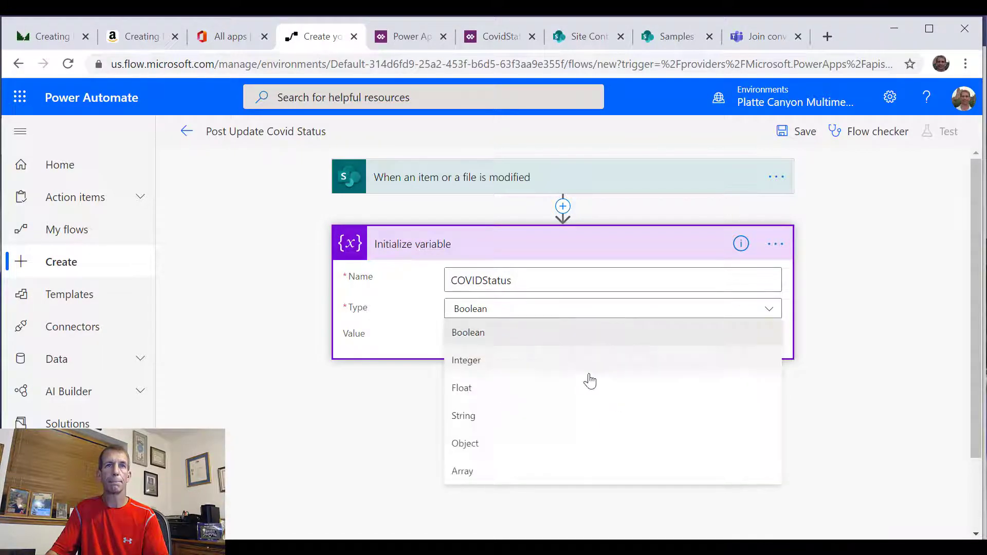
{"action": "left_click", "coordinate": [556, 421]}
Set the COVIDStatus variable's initial value to the trigger's Status Value dynamic content
{"action": "left_click", "coordinate": [539, 334]}
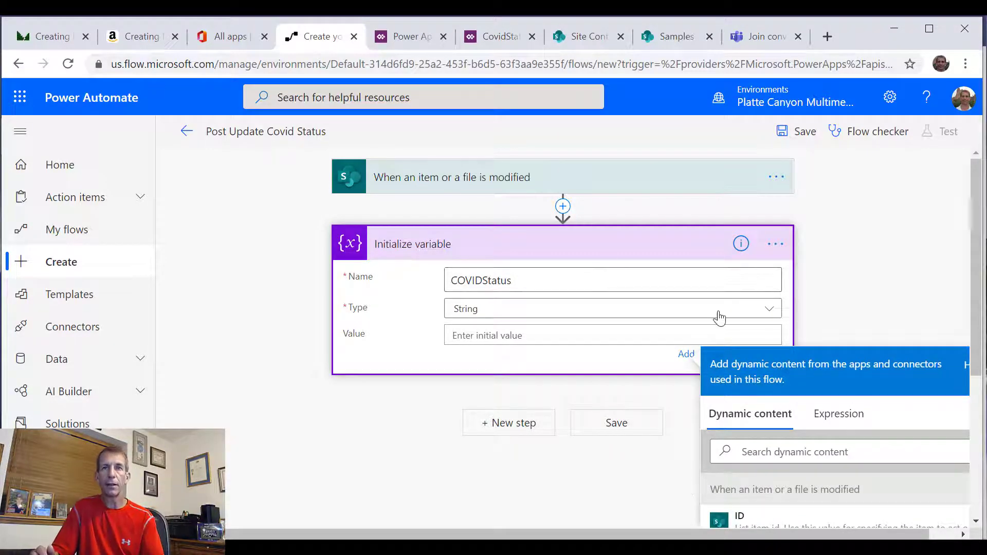
{"action": "scroll", "coordinate": [822, 416], "scroll_direction": "down", "scroll_amount": 3}
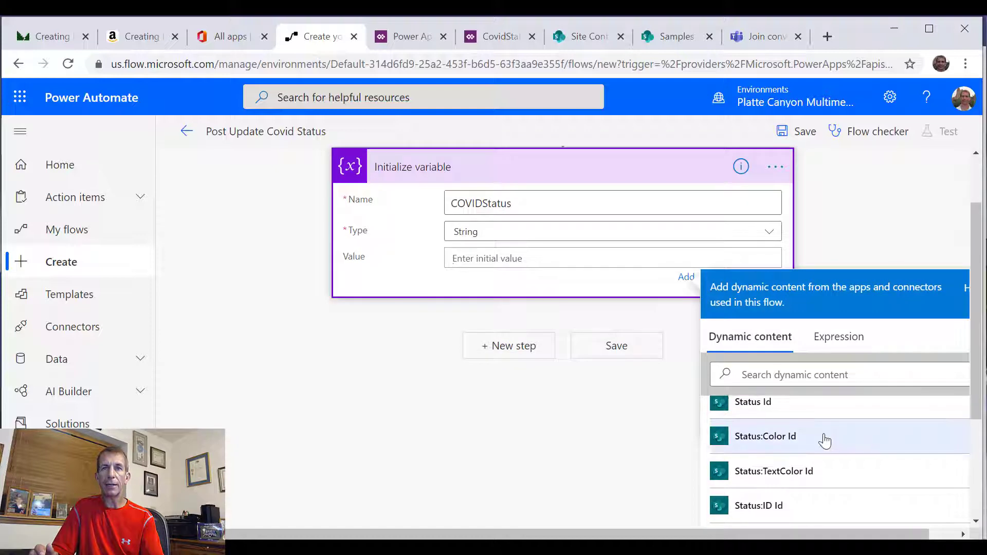
{"action": "scroll", "coordinate": [824, 441], "scroll_direction": "down", "scroll_amount": 2}
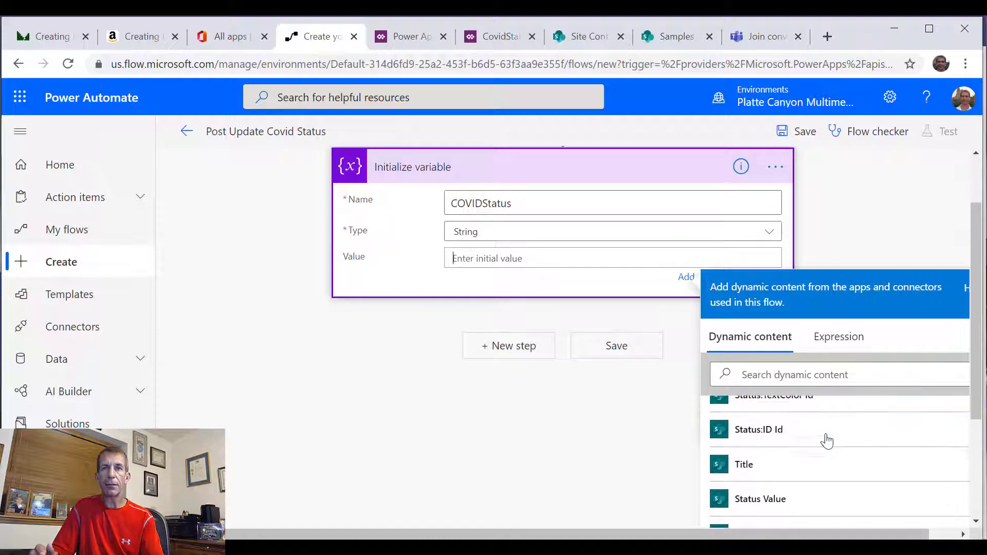
{"action": "left_click", "coordinate": [774, 501]}
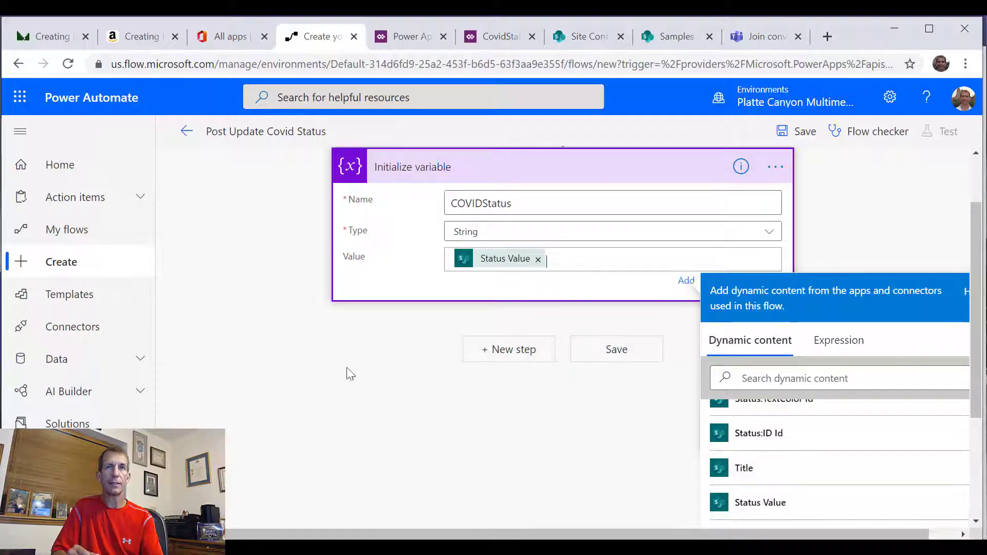
{"action": "left_click", "coordinate": [396, 374]}
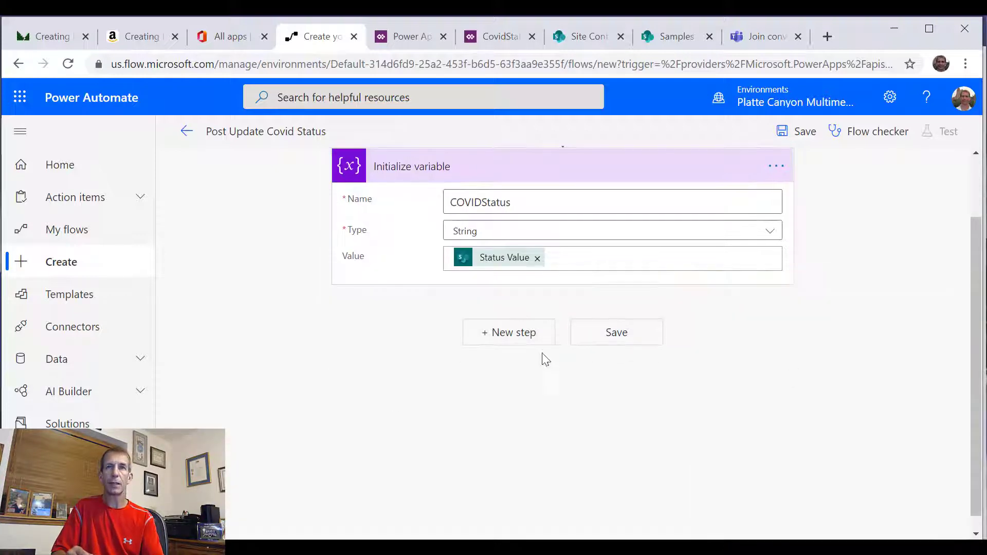
Add a second Initialize variable action below the first one
{"action": "left_click", "coordinate": [518, 340]}
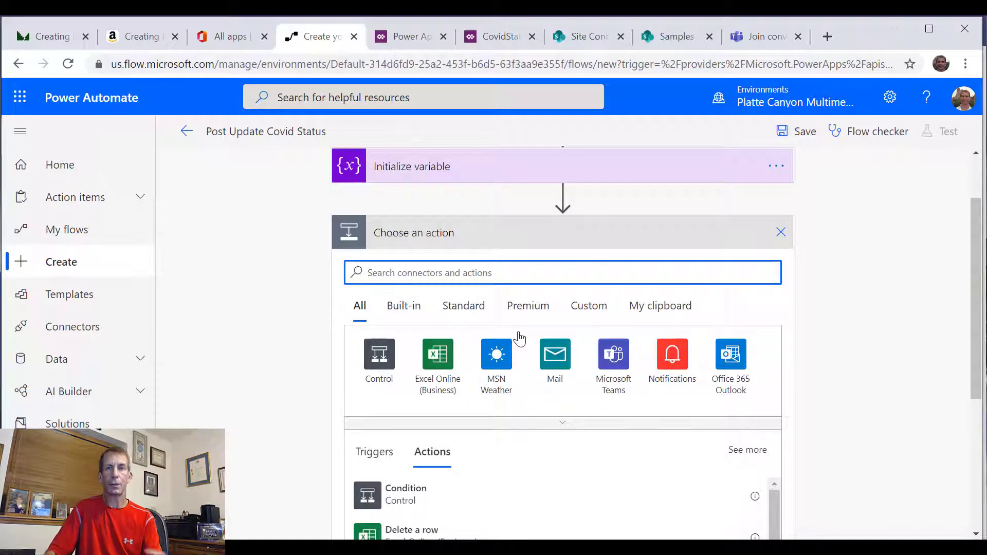
{"action": "type", "text": "varia"}
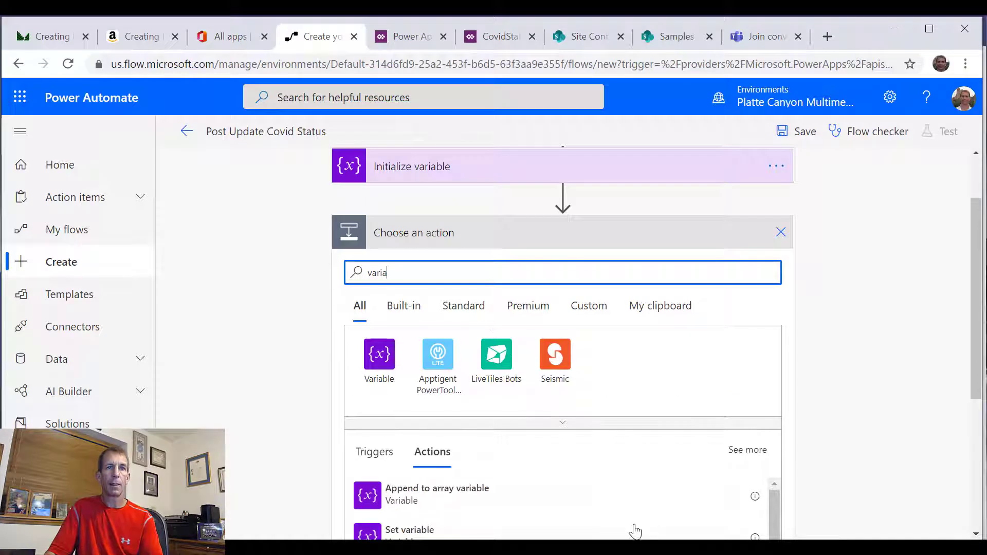
{"action": "scroll", "coordinate": [611, 468], "scroll_direction": "down", "scroll_amount": 3}
{"action": "scroll", "coordinate": [611, 470], "scroll_direction": "down", "scroll_amount": 3}
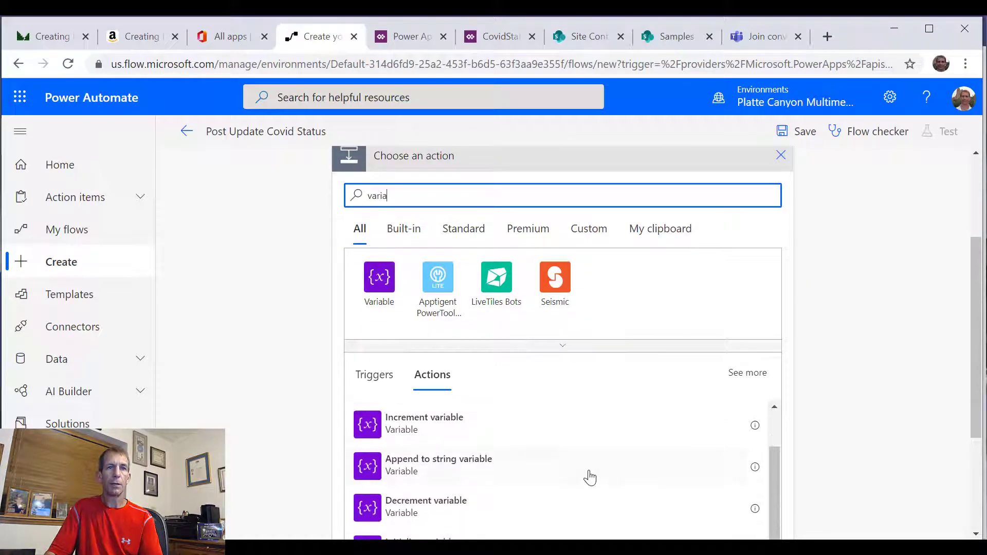
{"action": "left_click", "coordinate": [546, 473]}
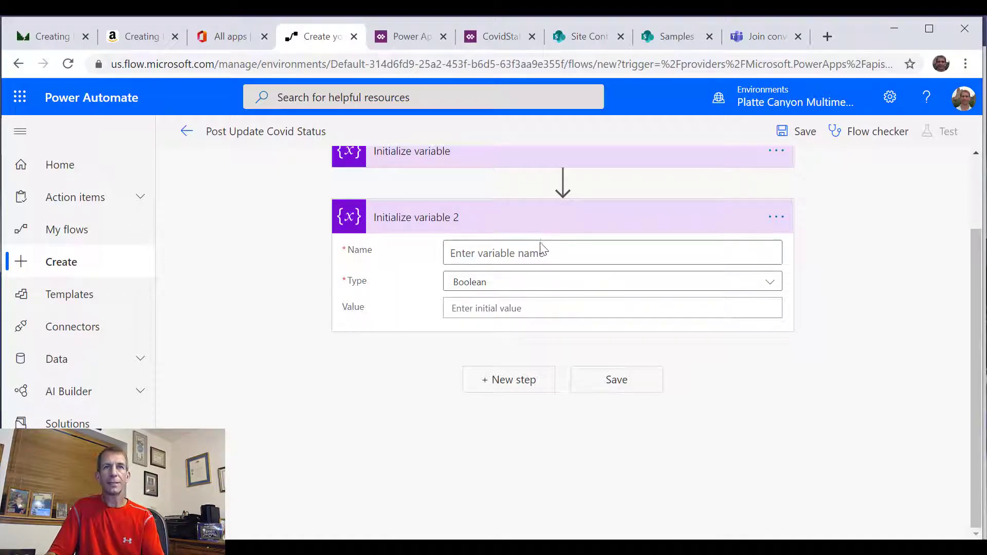
Name the second variable Color and set its type to String
{"action": "left_click", "coordinate": [554, 253]}
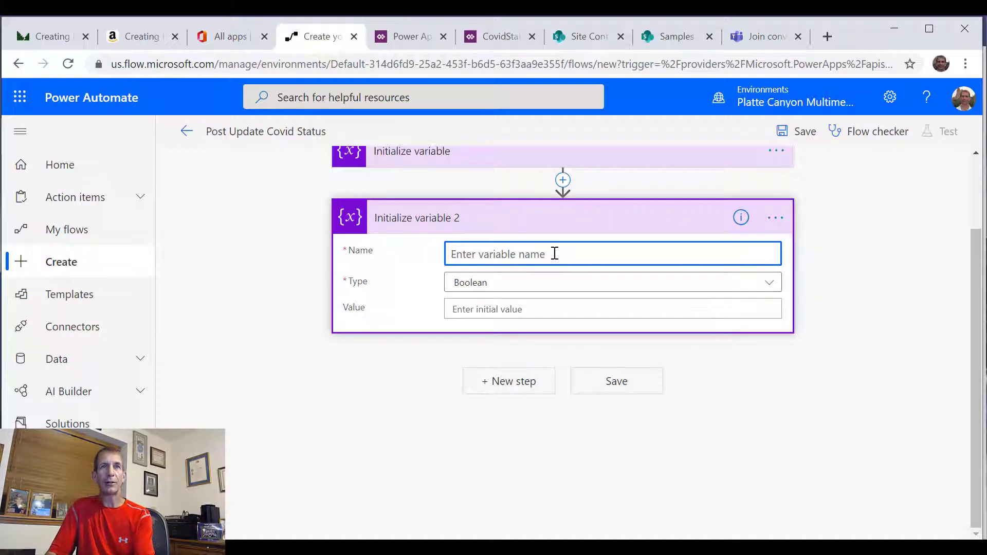
{"action": "type", "text": "Color"}
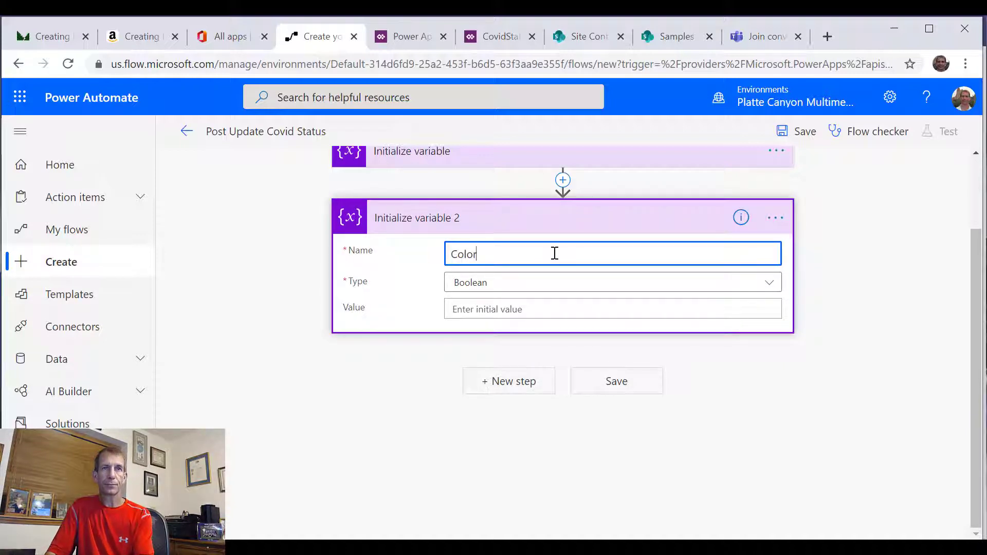
{"action": "key", "text": "Tab"}
{"action": "left_click", "coordinate": [555, 292]}
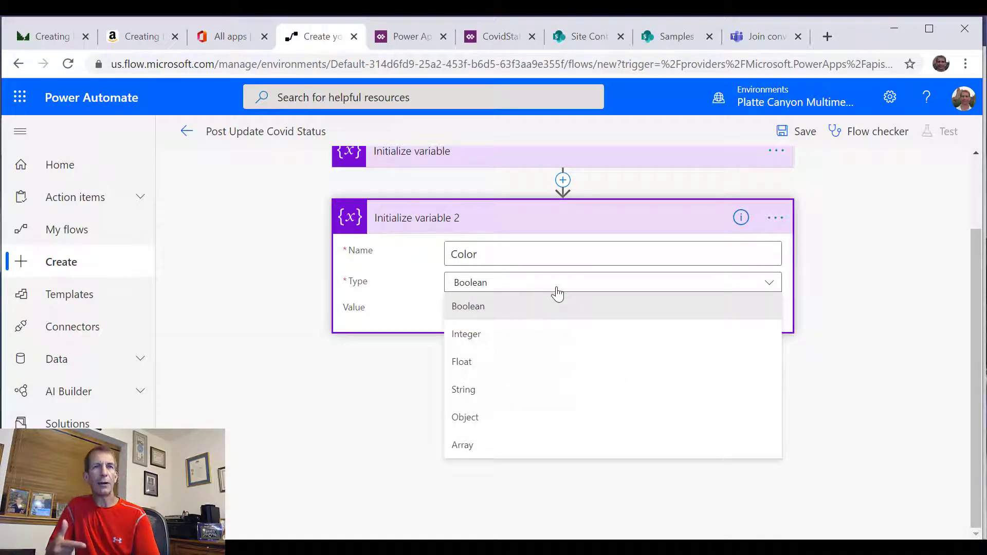
{"action": "left_click", "coordinate": [538, 395]}
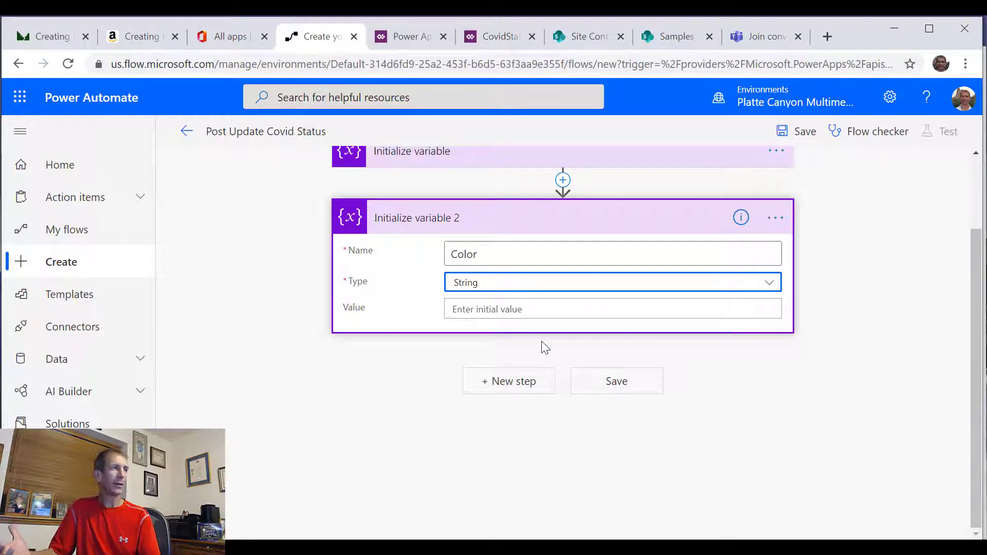
Set the Color variable's initial value to the text Default
{"action": "left_click", "coordinate": [519, 311]}
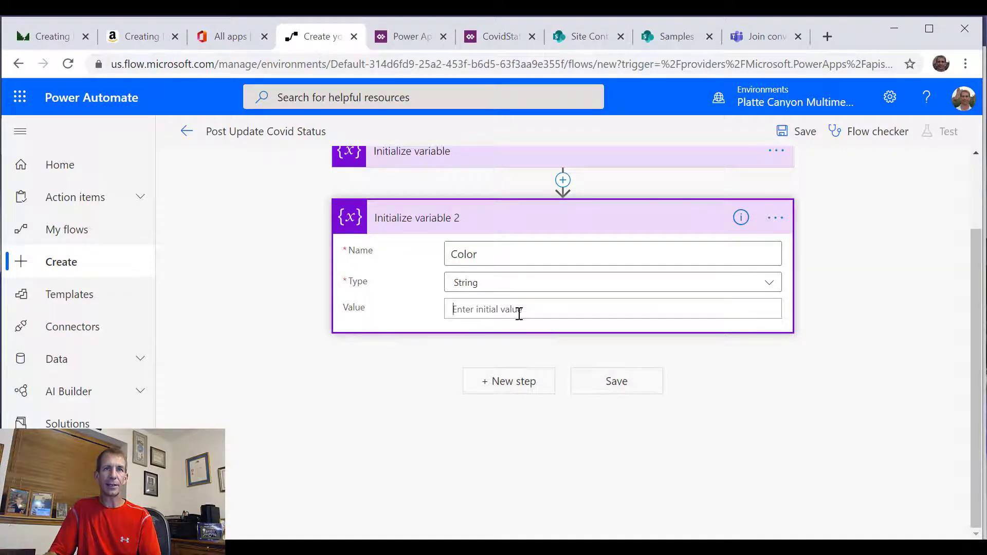
{"action": "type", "text": "Default"}
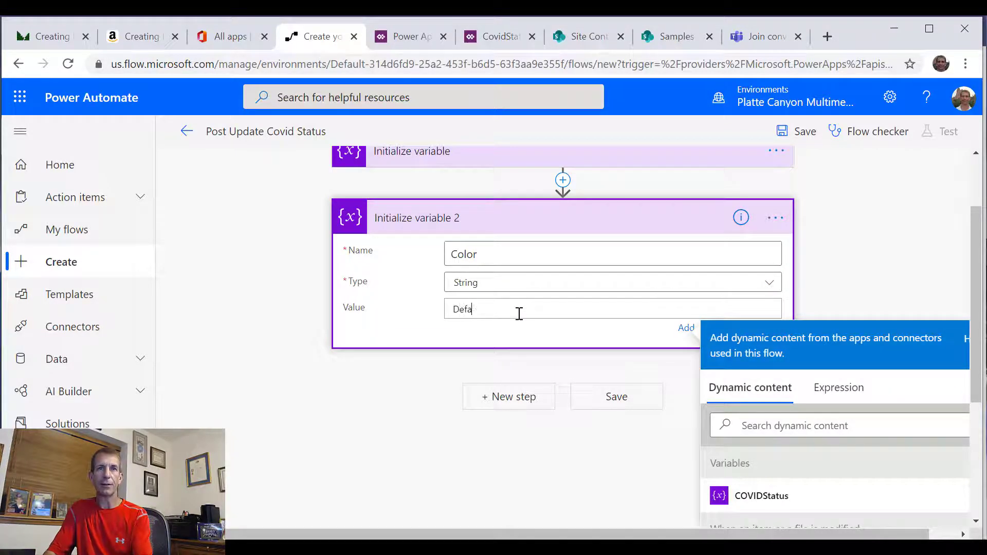
{"action": "left_click", "coordinate": [522, 377]}
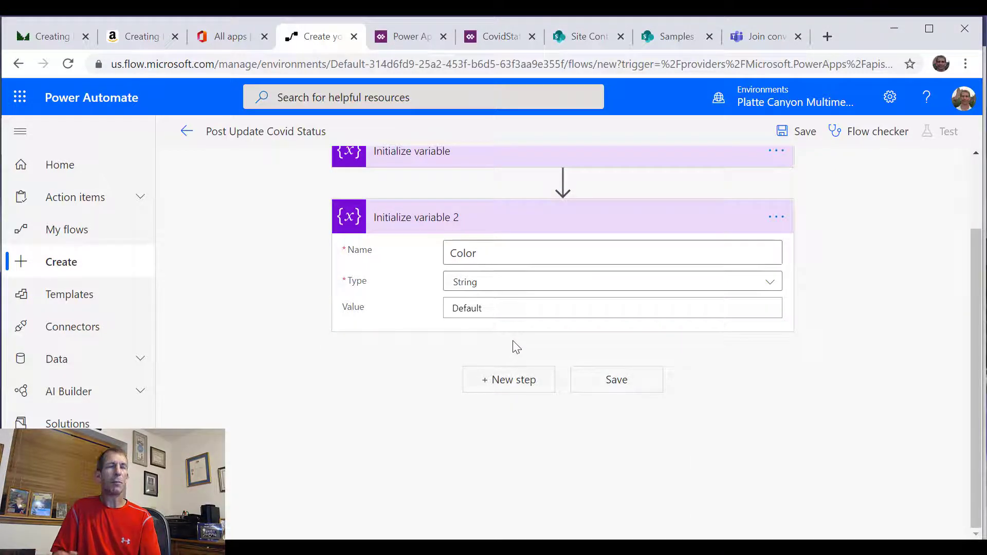
Add a Switch control action below the Color variable's initialization
{"action": "left_click", "coordinate": [528, 392]}
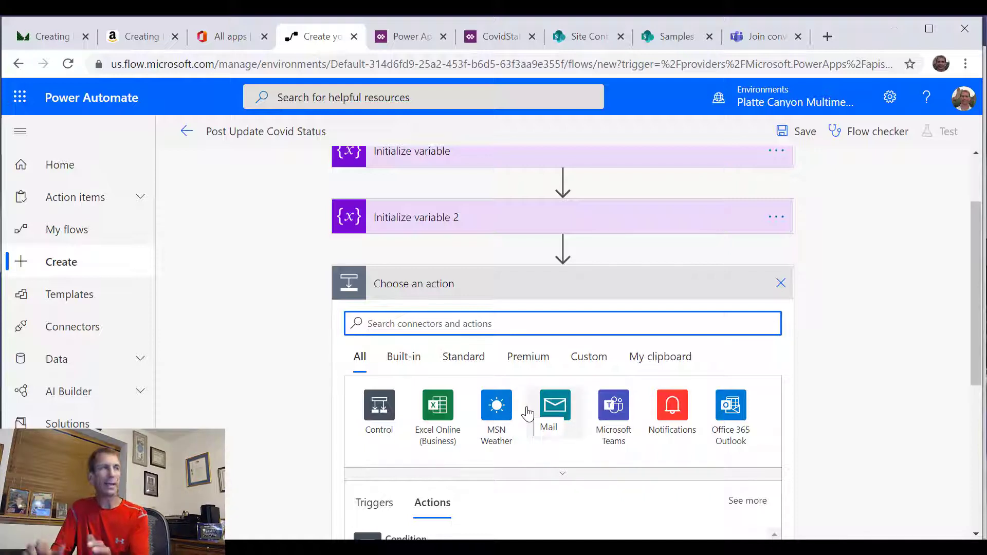
{"action": "type", "text": "Swit"}
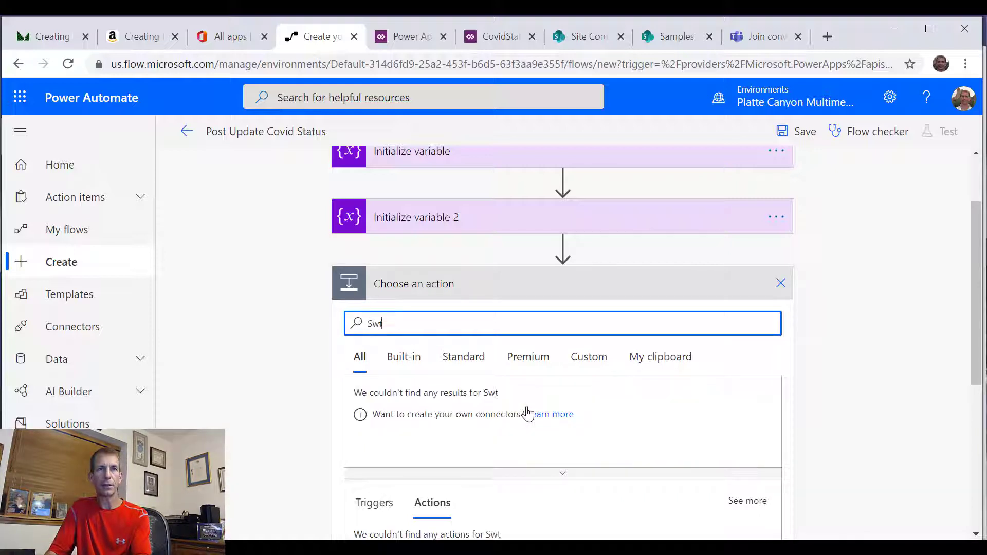
{"action": "key", "text": "BackSpace"}
{"action": "type", "text": "it"}
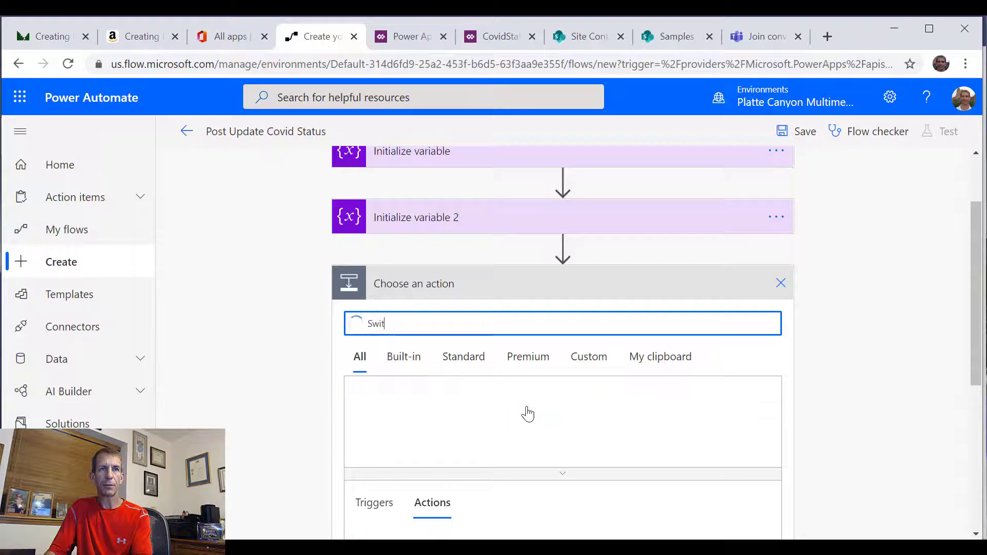
{"action": "type", "text": "ch"}
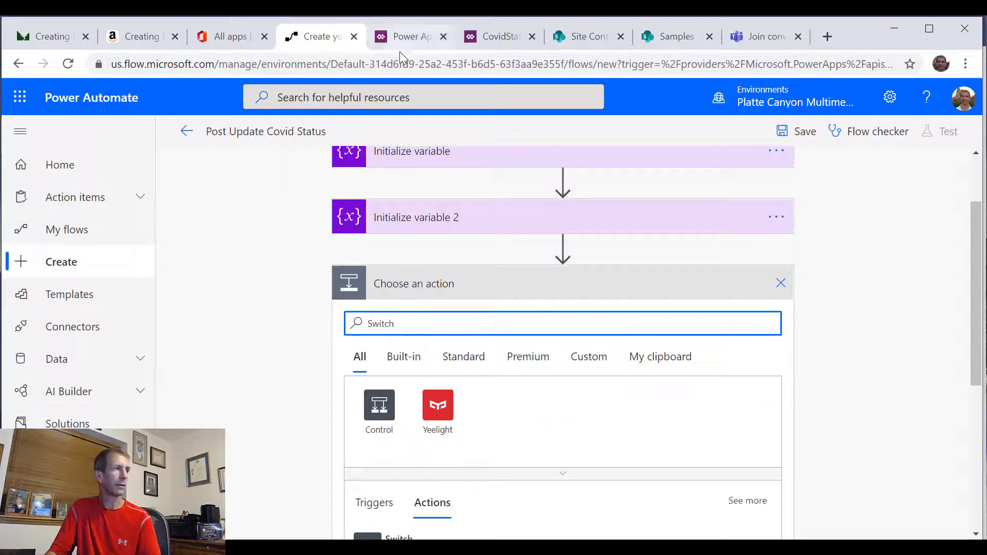
{"action": "scroll", "coordinate": [545, 340], "scroll_direction": "down", "scroll_amount": 1}
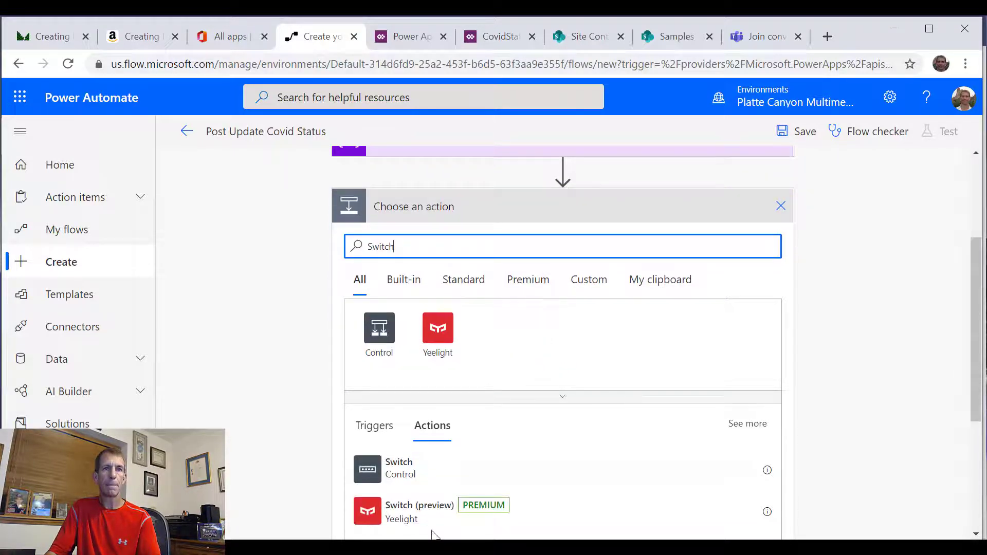
{"action": "left_click", "coordinate": [411, 467]}
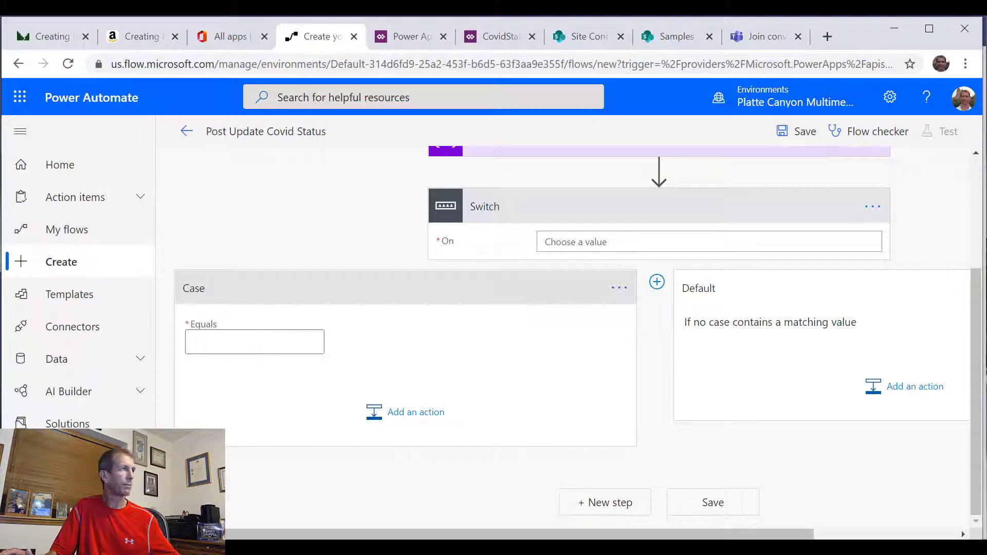
Make the Switch's first case match Green and add a Set variable action inside it
{"action": "left_click", "coordinate": [244, 334]}
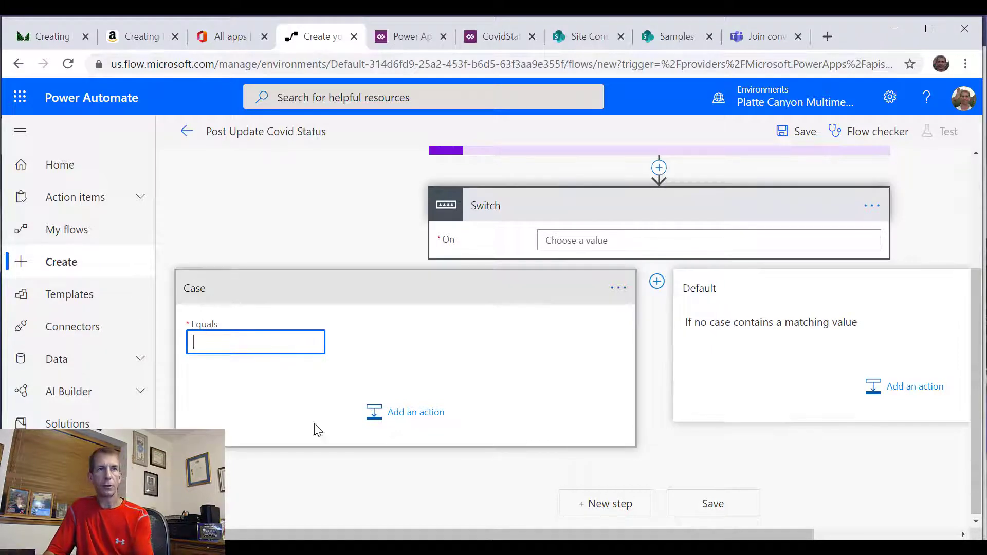
{"action": "type", "text": "Green"}
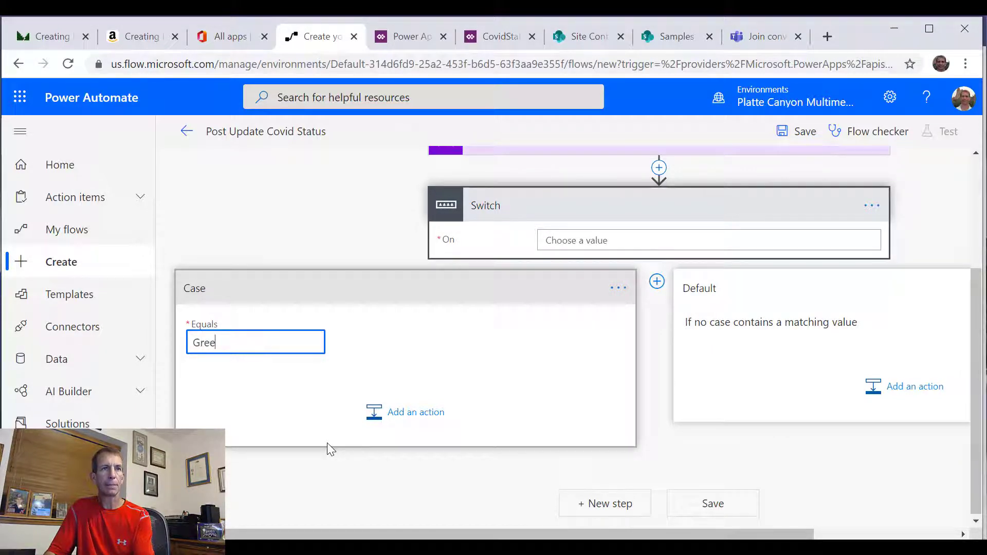
{"action": "left_click", "coordinate": [406, 414]}
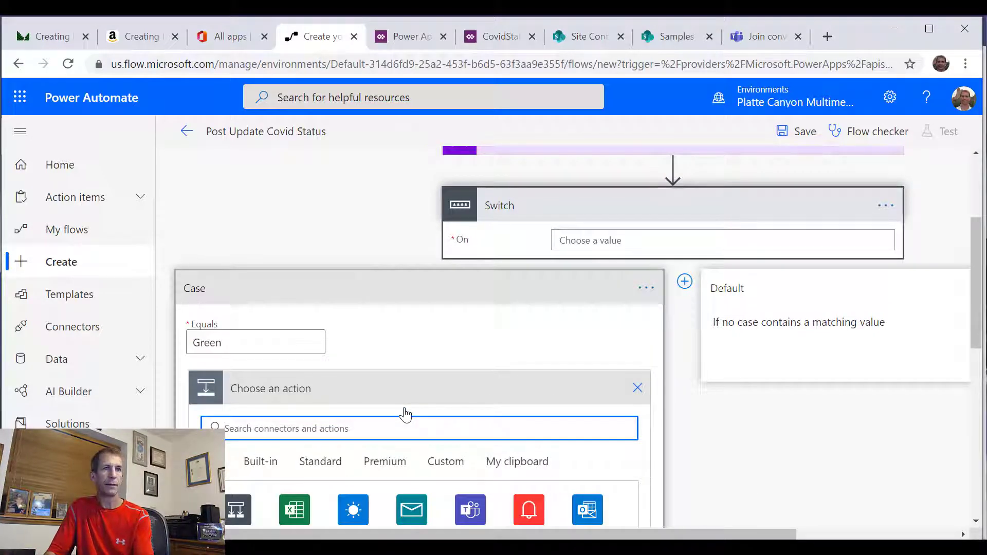
{"action": "type", "text": "set var"}
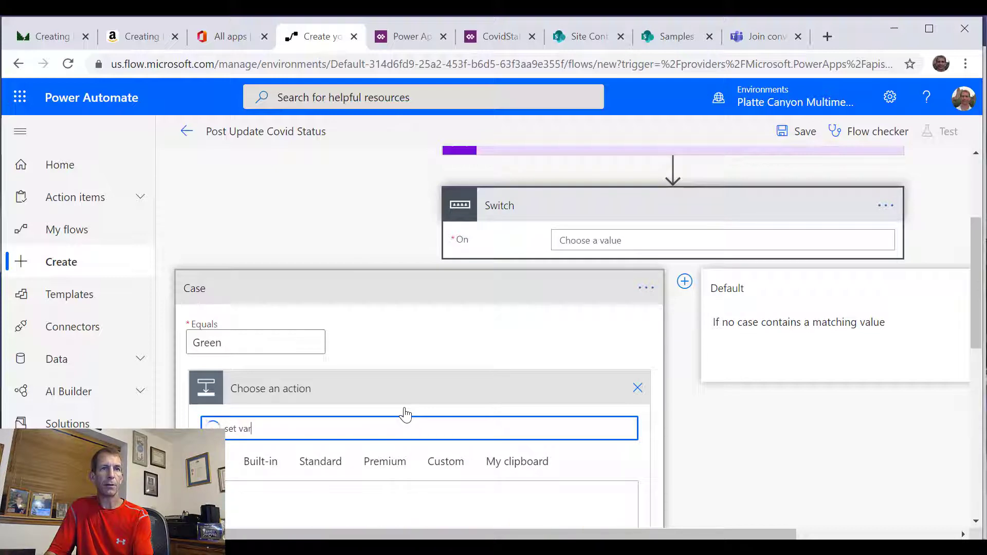
{"action": "scroll", "coordinate": [414, 432], "scroll_direction": "down", "scroll_amount": 2}
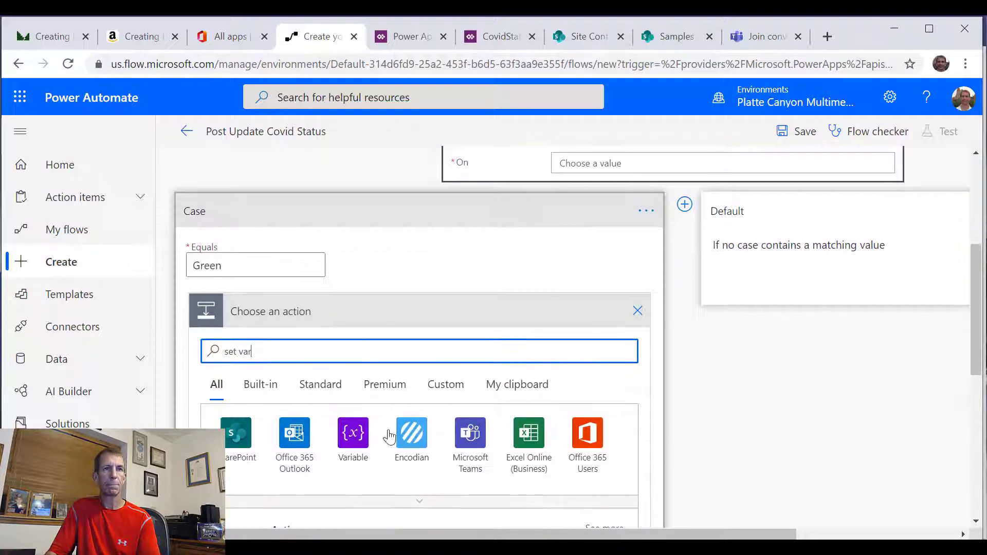
{"action": "left_click", "coordinate": [352, 433]}
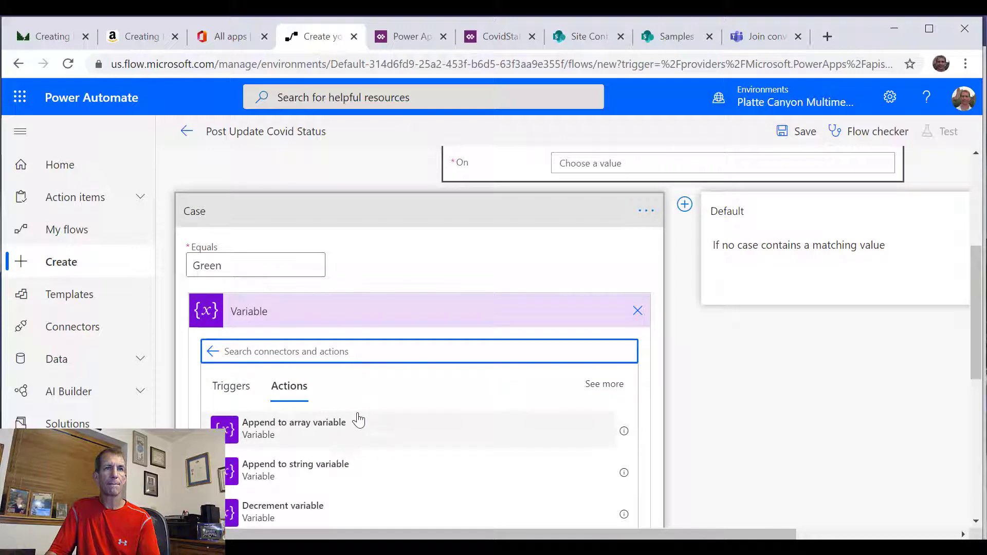
{"action": "scroll", "coordinate": [366, 404], "scroll_direction": "down", "scroll_amount": 5}
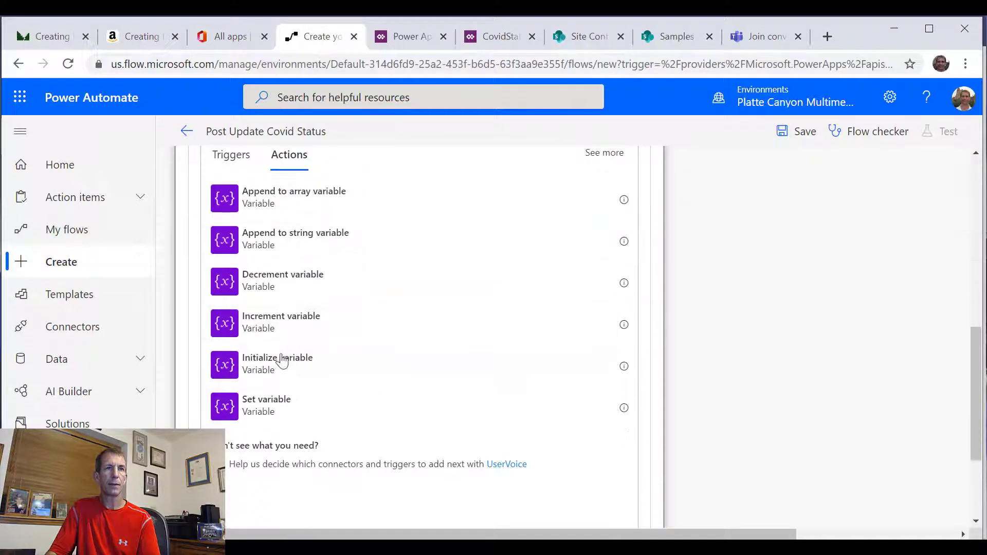
{"action": "left_click", "coordinate": [304, 419]}
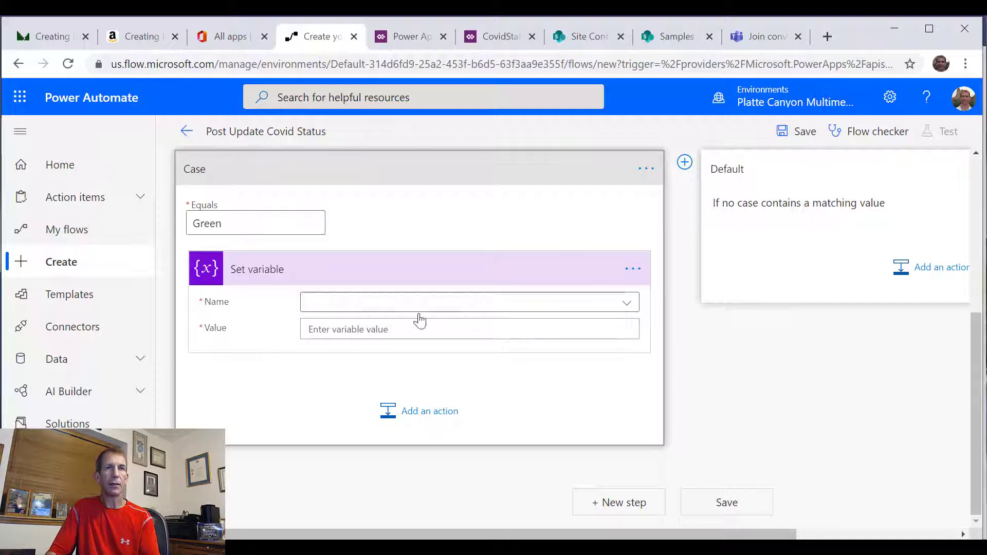
Make the Green case's Set variable action assign the text Good to the Color variable
{"action": "left_click", "coordinate": [379, 307]}
{"action": "left_click", "coordinate": [378, 308]}
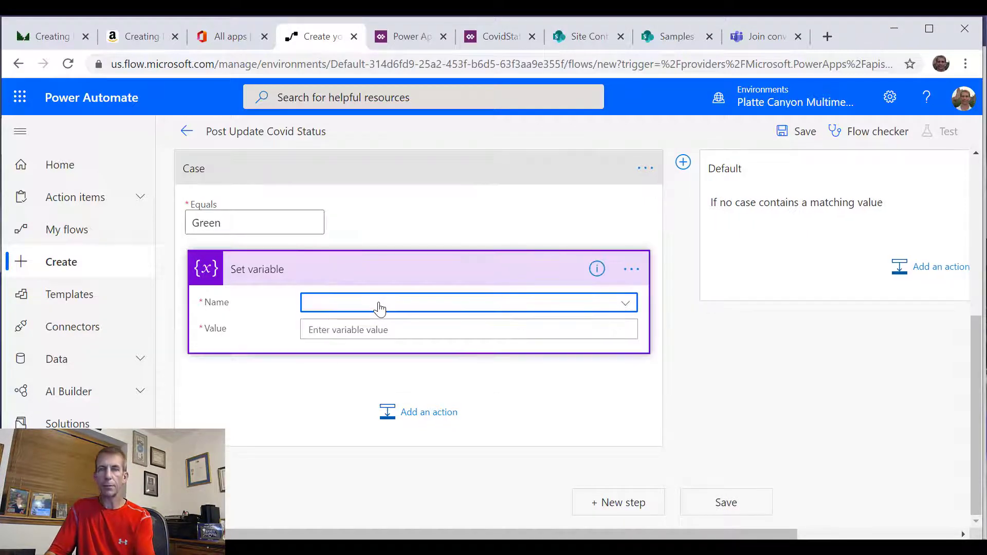
{"action": "left_click", "coordinate": [379, 308]}
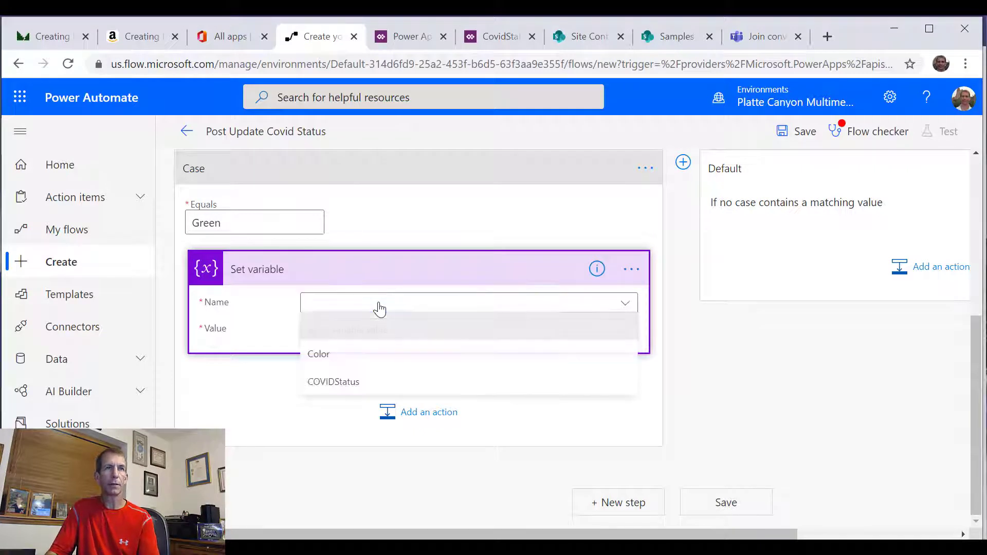
{"action": "left_click", "coordinate": [332, 363]}
{"action": "left_click", "coordinate": [365, 329]}
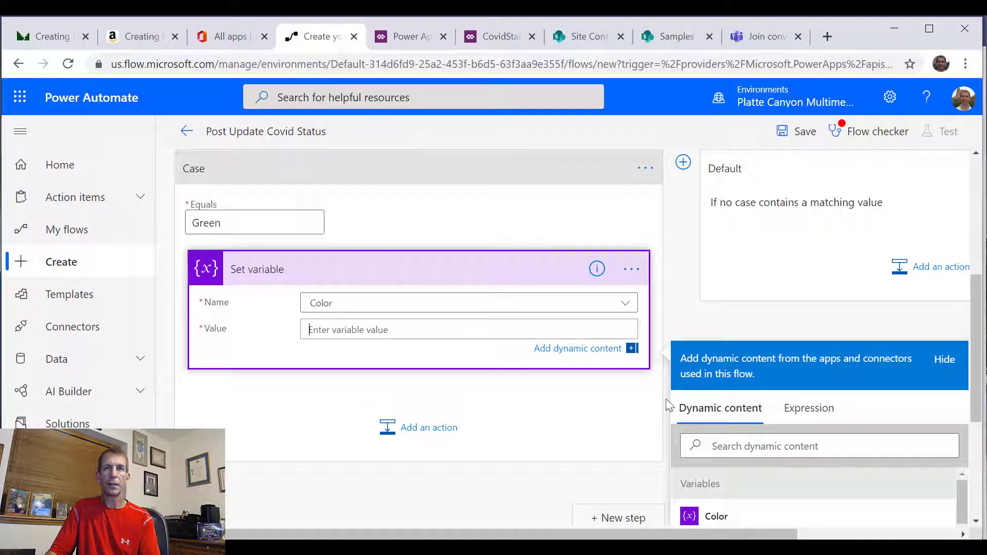
{"action": "scroll", "coordinate": [712, 441], "scroll_direction": "down", "scroll_amount": 2}
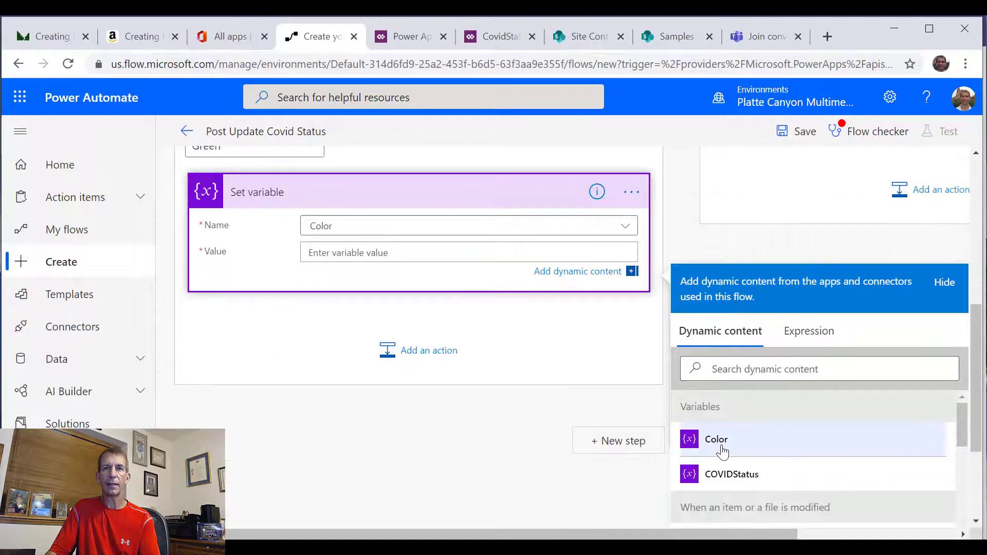
{"action": "scroll", "coordinate": [722, 452], "scroll_direction": "down", "scroll_amount": 2}
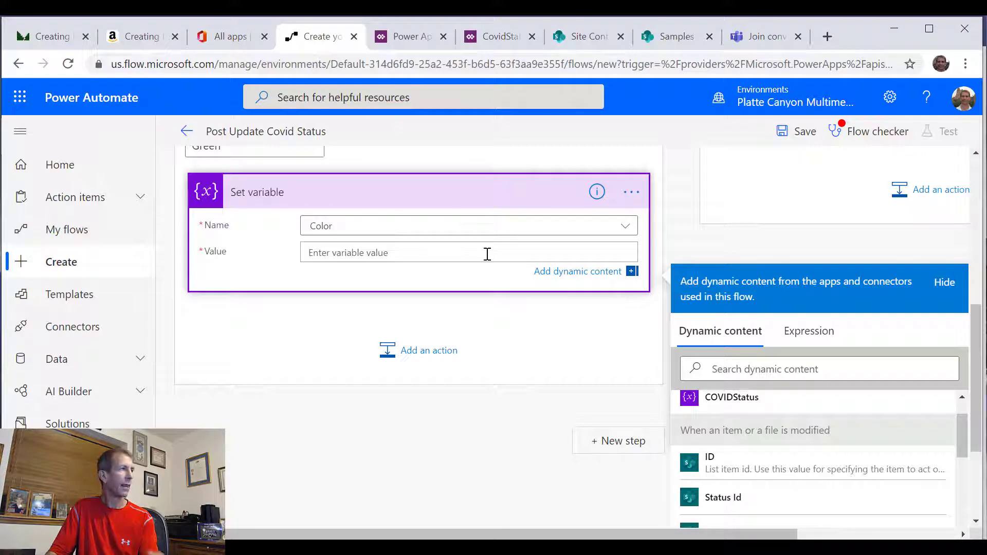
{"action": "type", "text": "Good"}
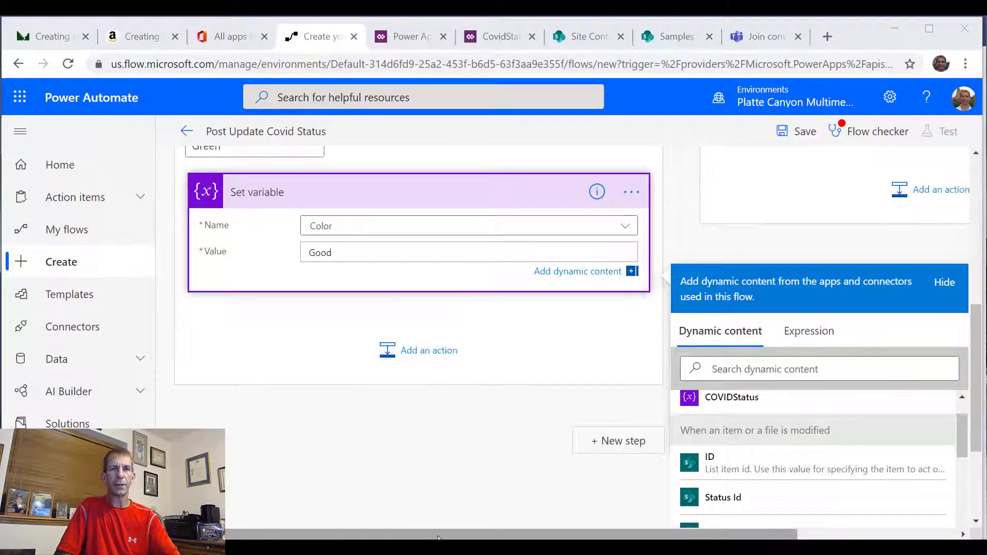
Add a second case to the Switch and make it match Yellow
{"action": "left_click_drag", "start_coordinate": [436, 535], "coordinate": [515, 535]}
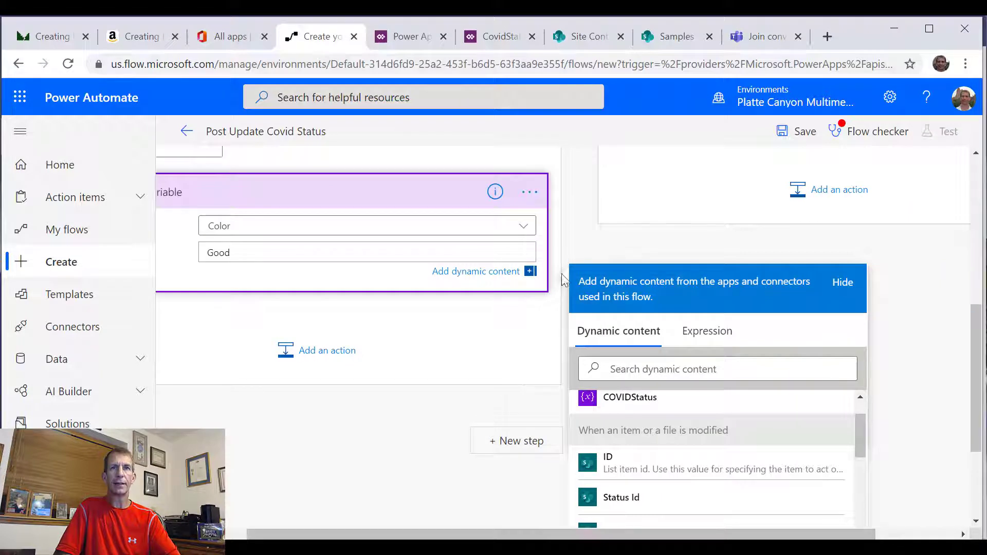
{"action": "left_click", "coordinate": [565, 206]}
{"action": "scroll", "coordinate": [595, 209], "scroll_direction": "up", "scroll_amount": 5}
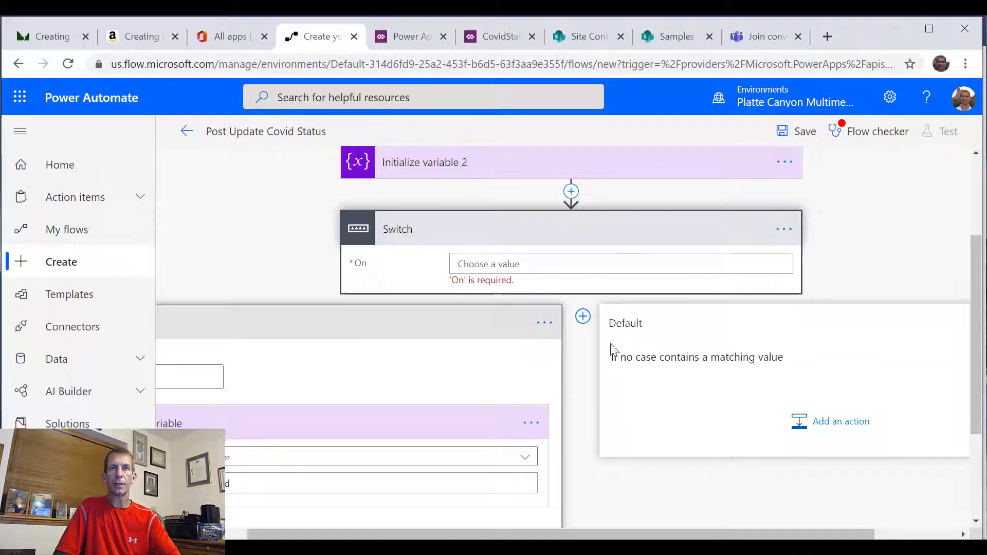
{"action": "left_click", "coordinate": [582, 317]}
{"action": "left_click", "coordinate": [651, 371]}
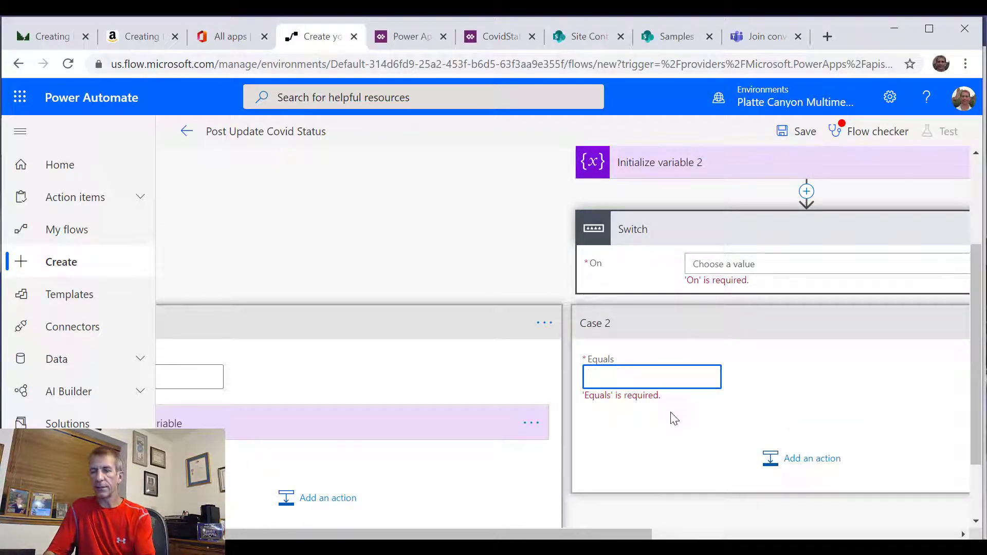
{"action": "type", "text": "Yellow"}
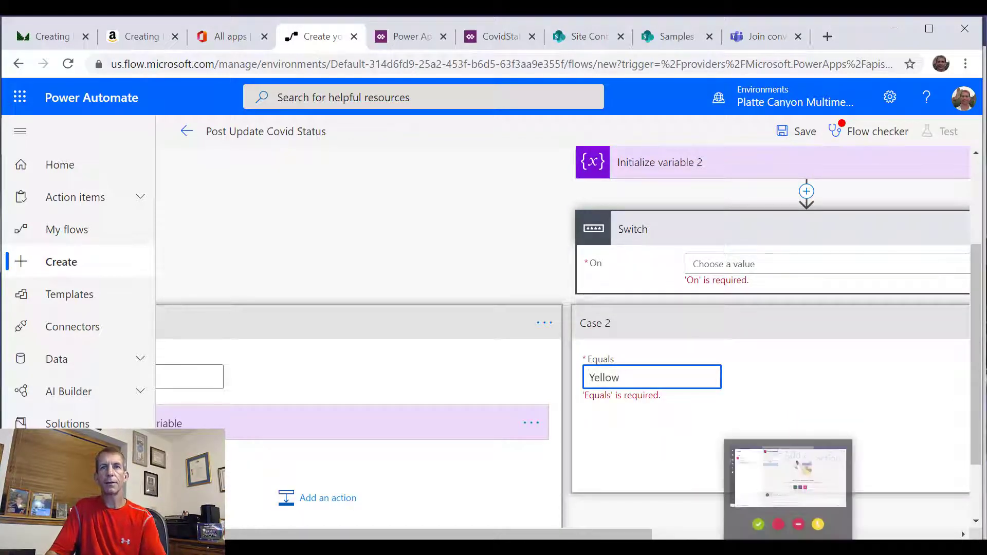
Find the Set variable action and add it inside the Yellow case
{"action": "left_click", "coordinate": [802, 472]}
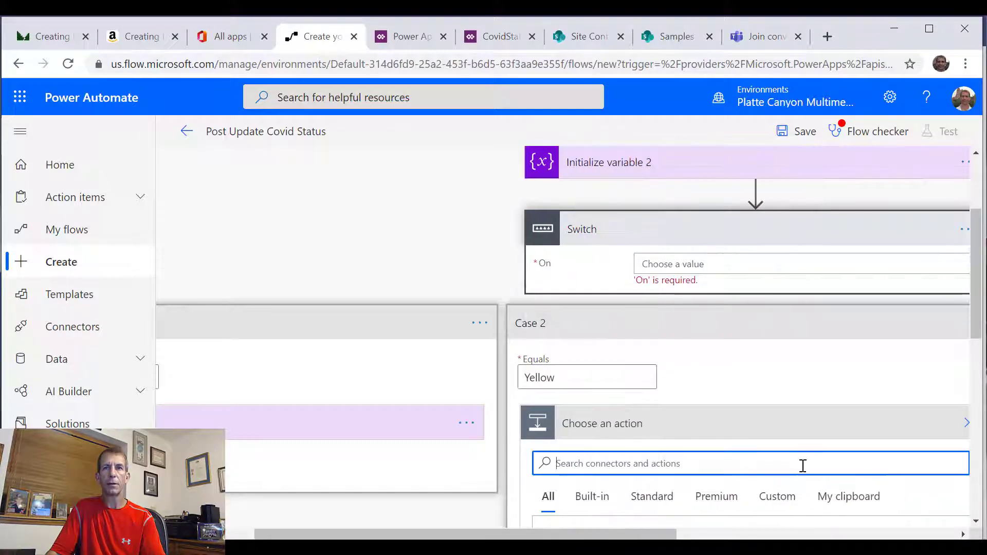
{"action": "type", "text": "set "}
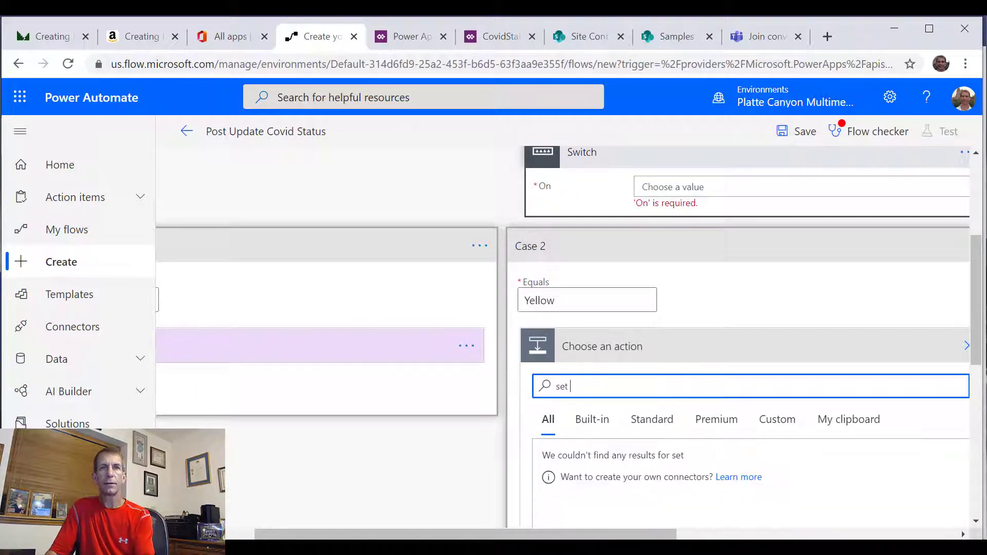
{"action": "type", "text": "variable"}
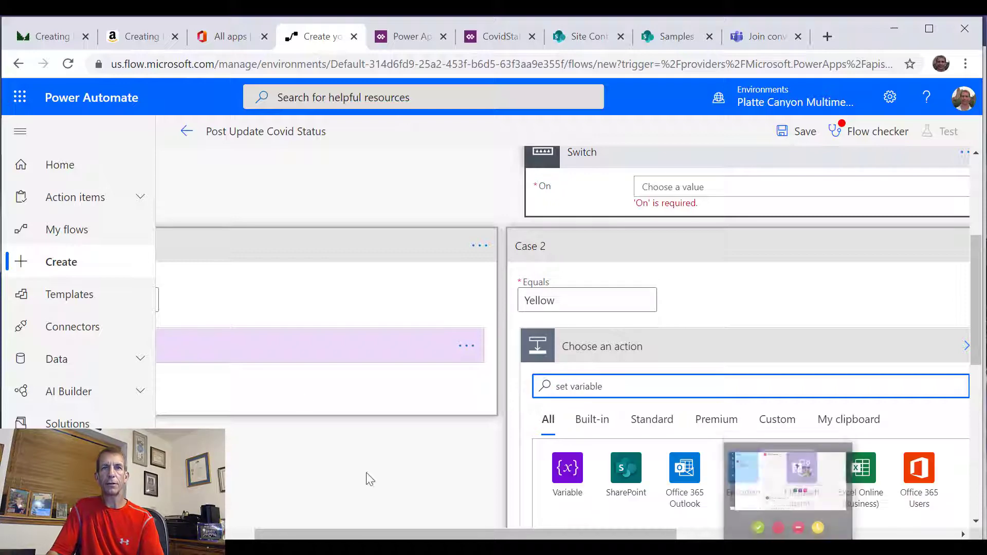
{"action": "left_click", "coordinate": [571, 477]}
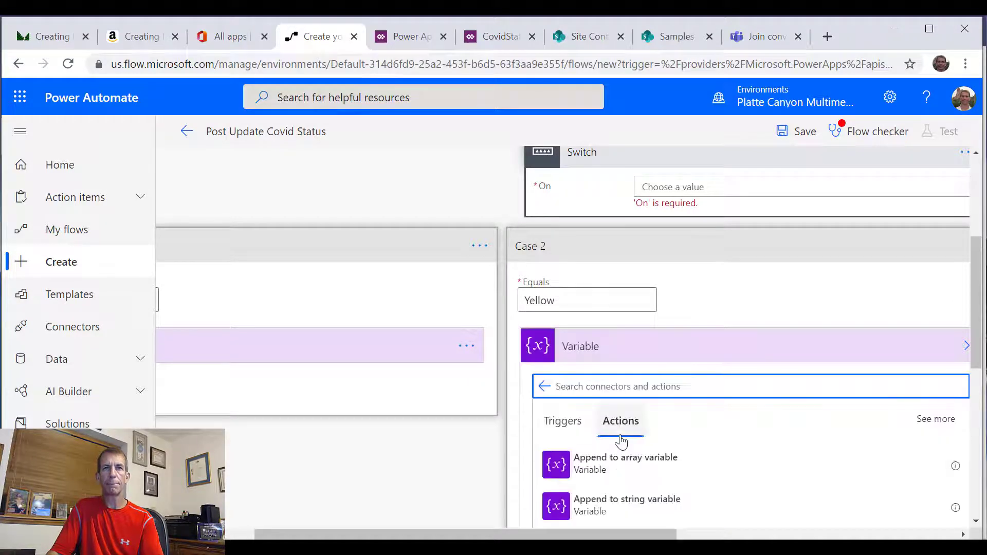
{"action": "scroll", "coordinate": [619, 469], "scroll_direction": "down", "scroll_amount": 5}
{"action": "left_click", "coordinate": [595, 369]}
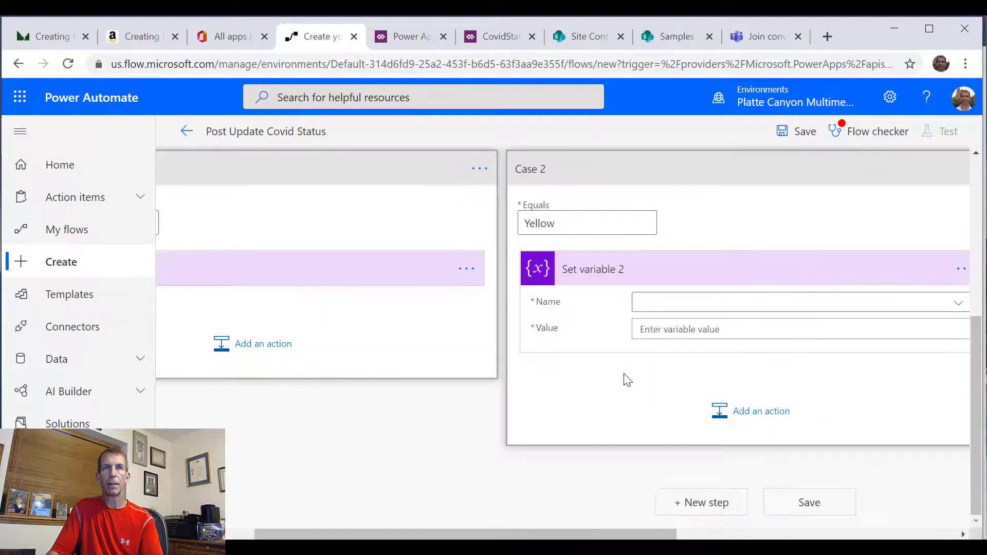
Make the Yellow case's Set variable action assign the text Warning to the Color variable
{"action": "left_click", "coordinate": [672, 306]}
{"action": "left_click", "coordinate": [649, 356]}
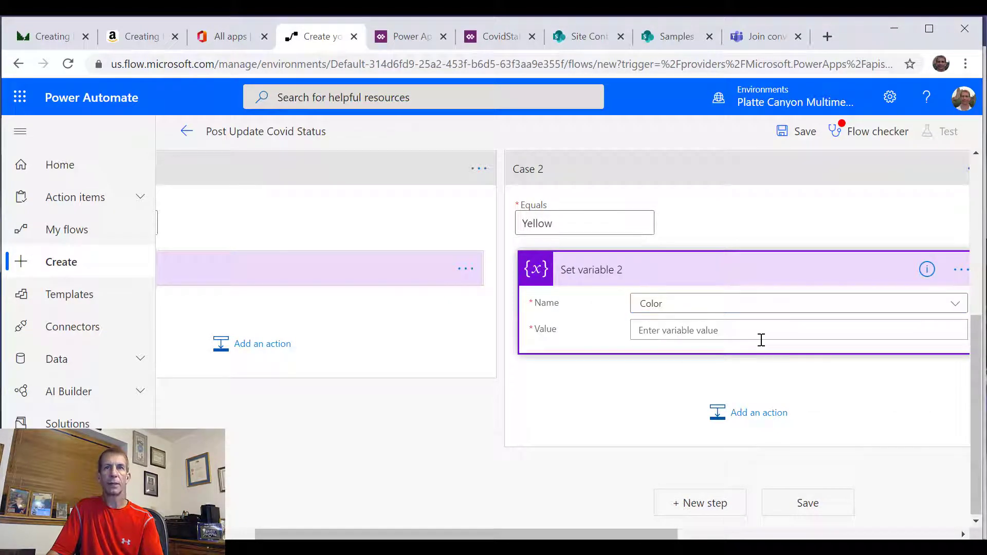
{"action": "left_click", "coordinate": [745, 333]}
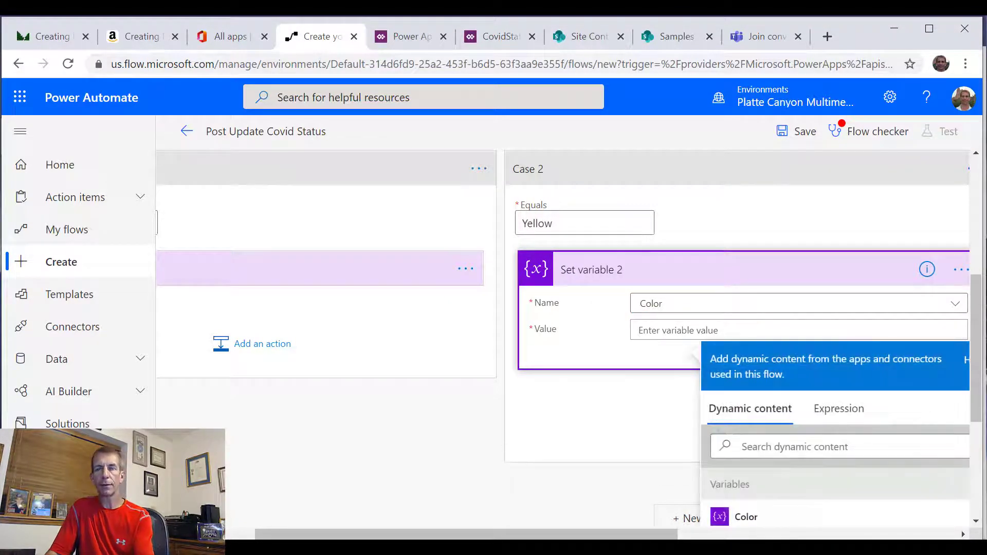
{"action": "type", "text": "Warning"}
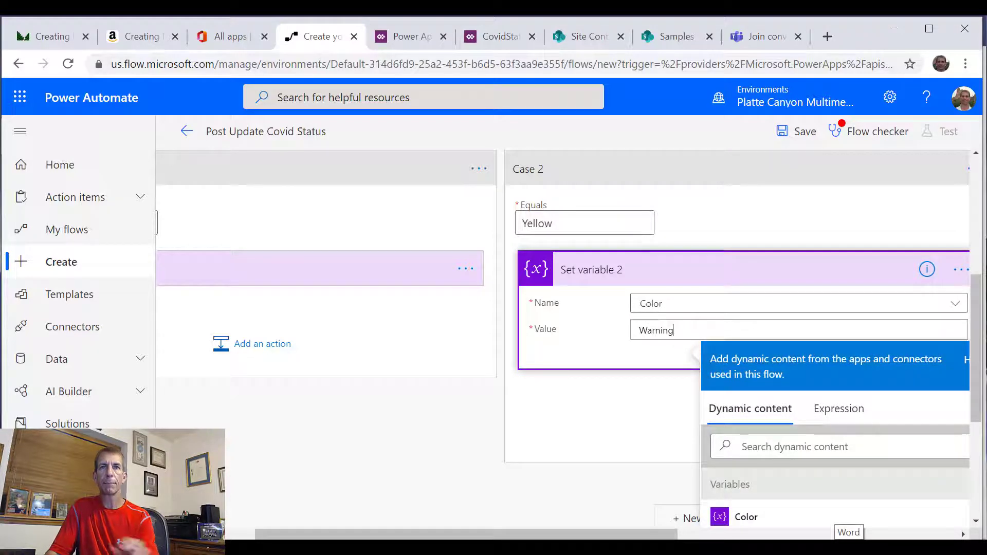
Add a third case to the Switch and make it match Red
{"action": "left_click", "coordinate": [826, 535]}
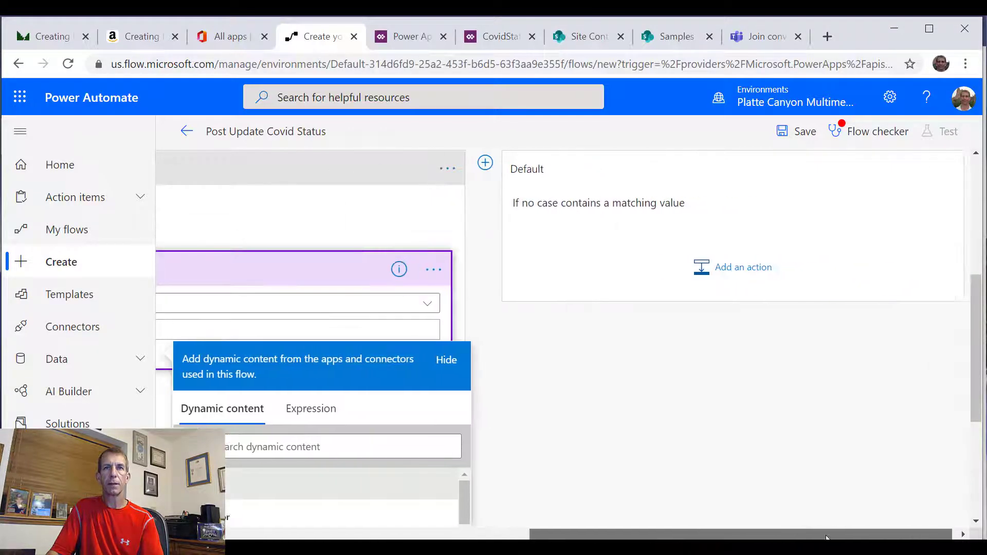
{"action": "left_click", "coordinate": [485, 163]}
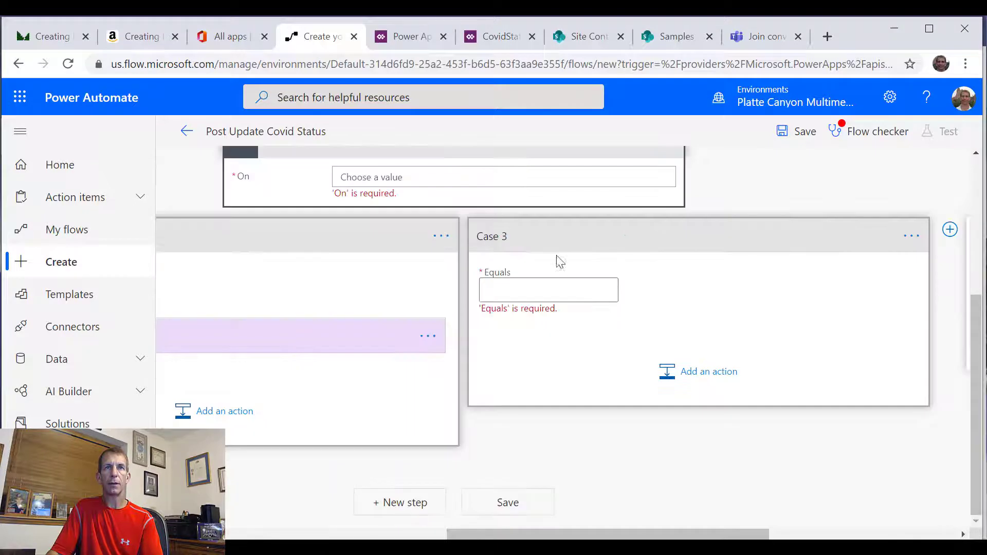
{"action": "left_click", "coordinate": [554, 288]}
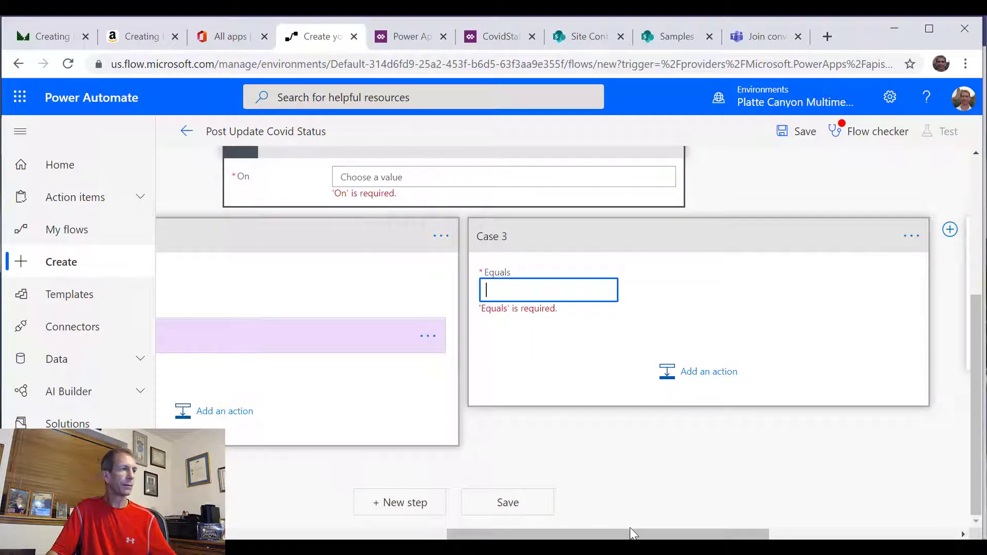
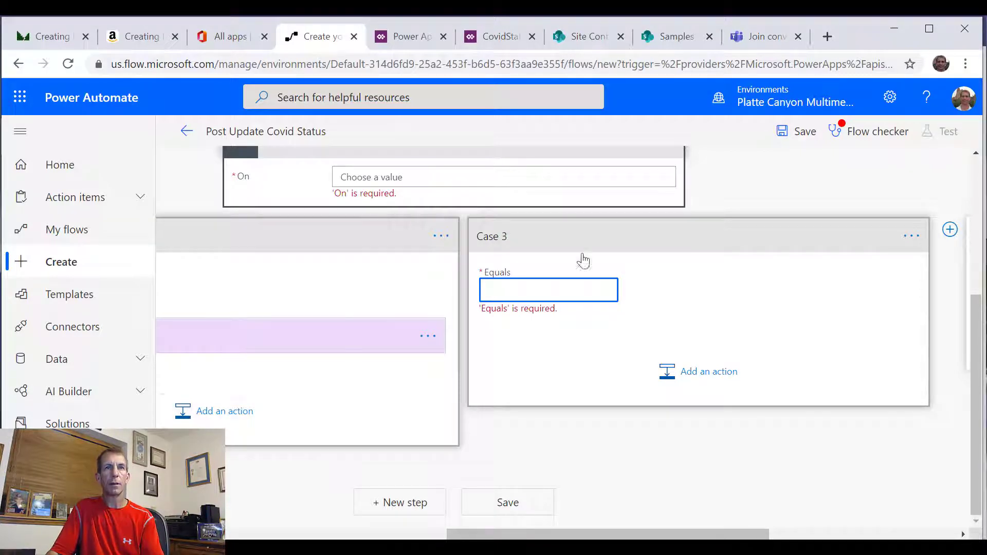
{"action": "left_click", "coordinate": [571, 297]}
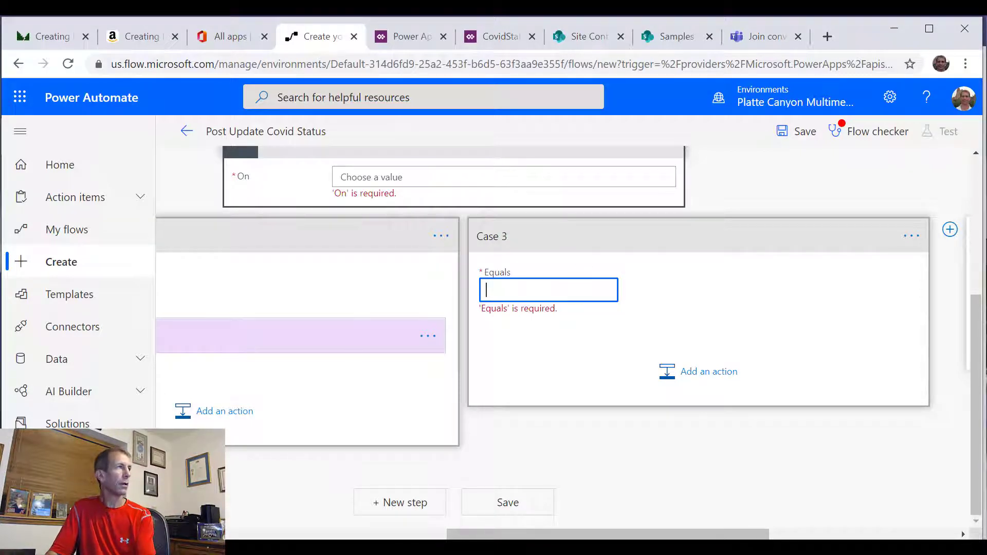
{"action": "type", "text": "Red"}
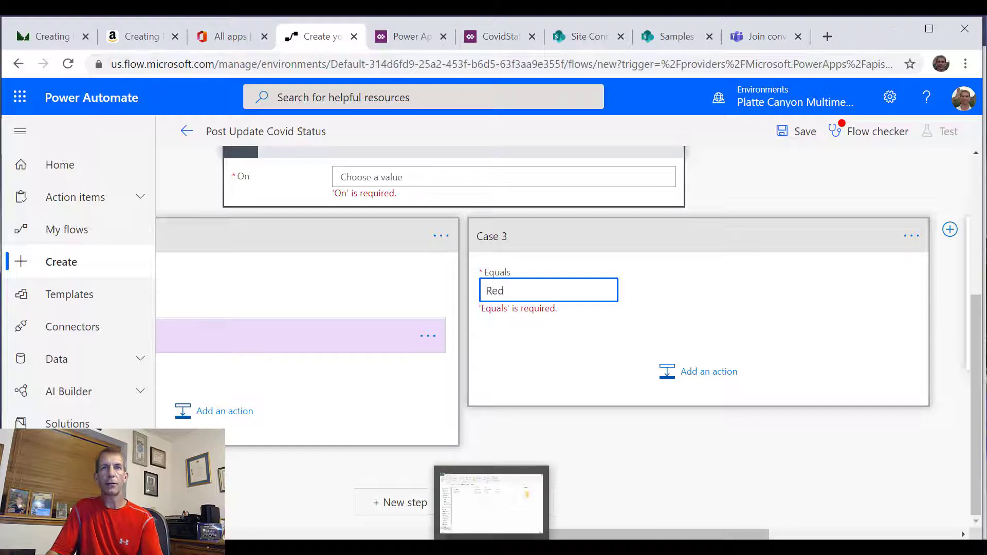
Search for the Set variable action and add it inside the Red case
{"action": "left_click", "coordinate": [704, 394]}
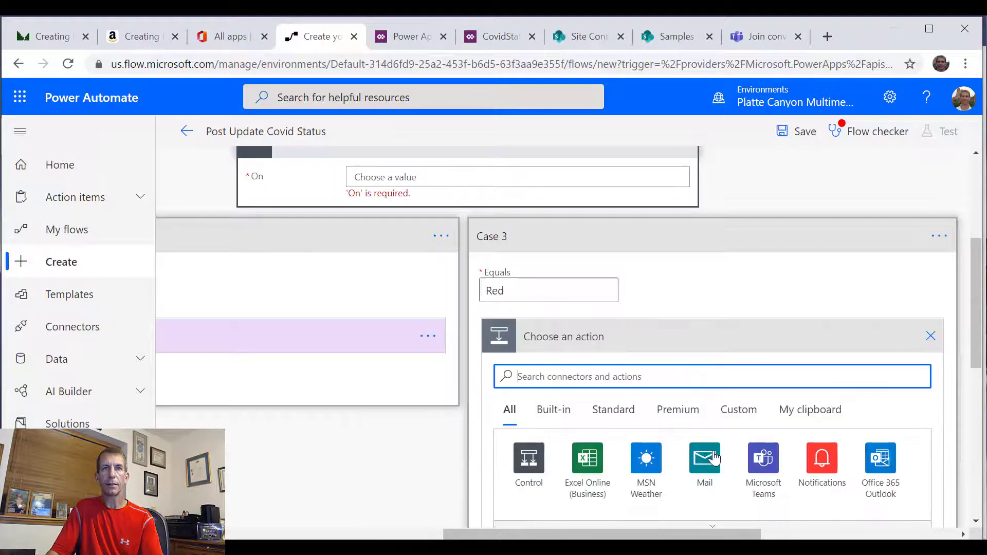
{"action": "type", "text": "set variable"}
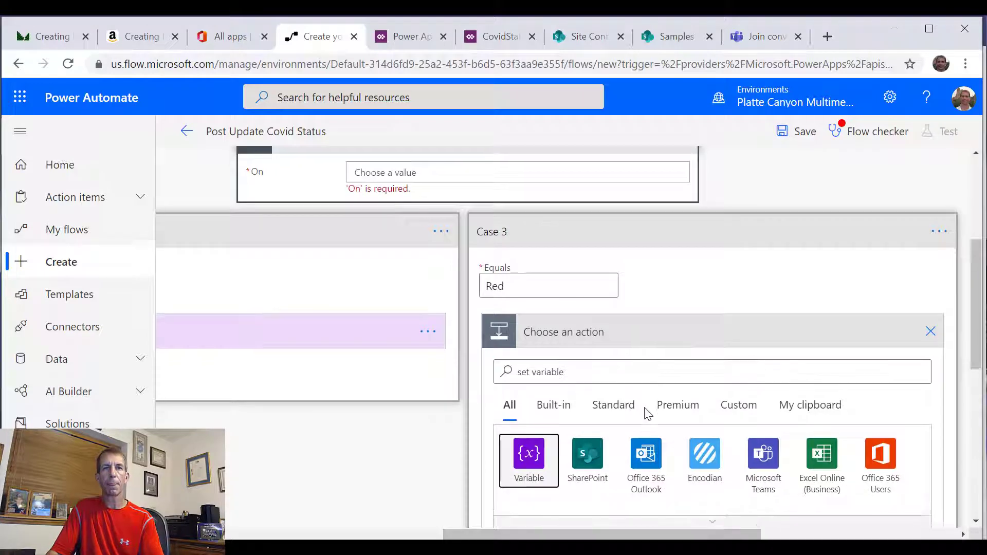
{"action": "scroll", "coordinate": [616, 427], "scroll_direction": "down", "scroll_amount": 5}
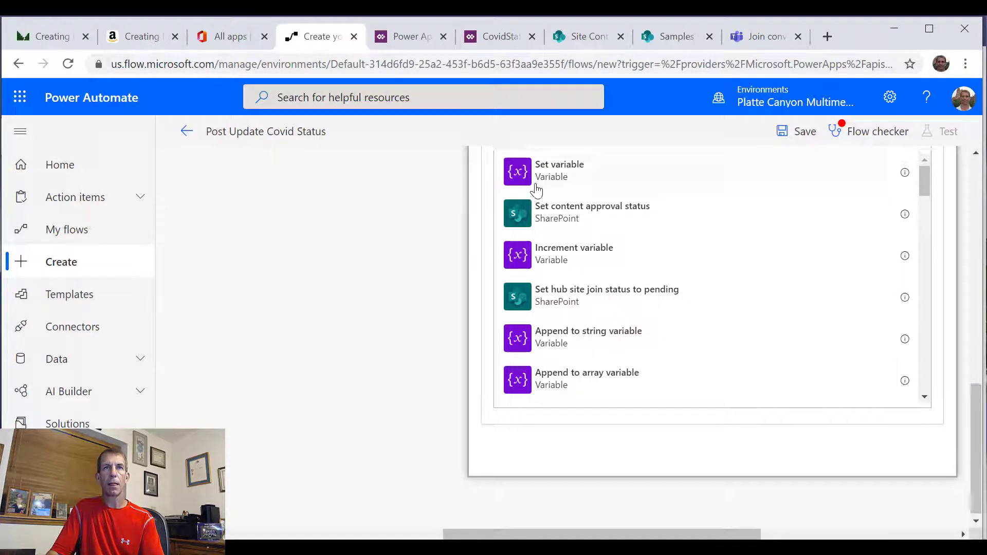
{"action": "scroll", "coordinate": [566, 334], "scroll_direction": "up", "scroll_amount": 3}
{"action": "left_click", "coordinate": [557, 323]}
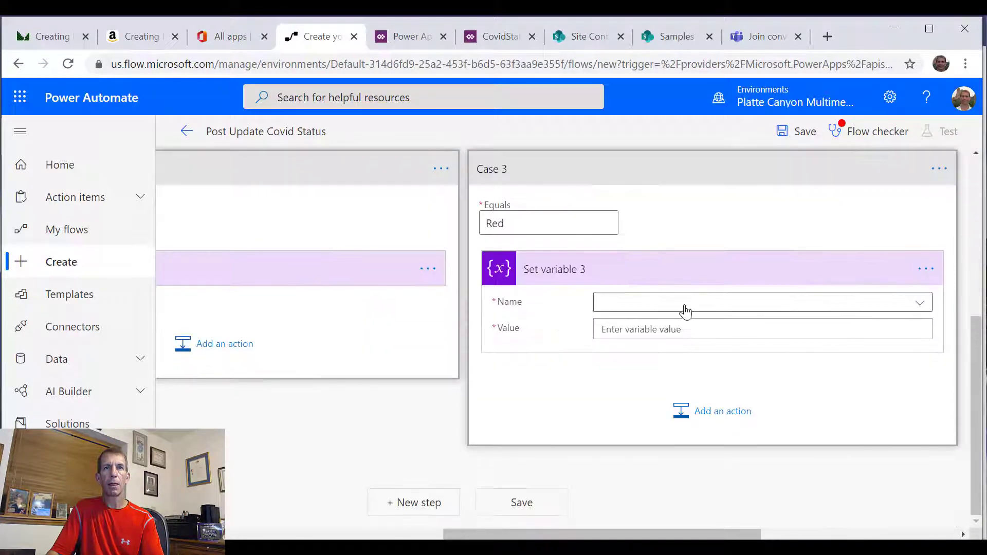
Make the Red case's Set variable action assign the text Attention to the Color variable
{"action": "left_click", "coordinate": [684, 311]}
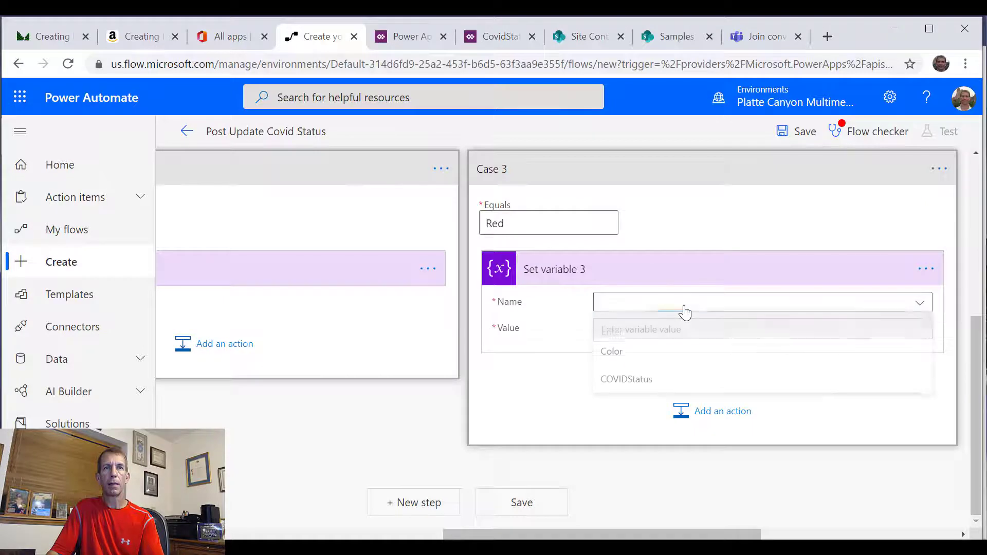
{"action": "left_click", "coordinate": [652, 311]}
{"action": "left_click", "coordinate": [647, 354]}
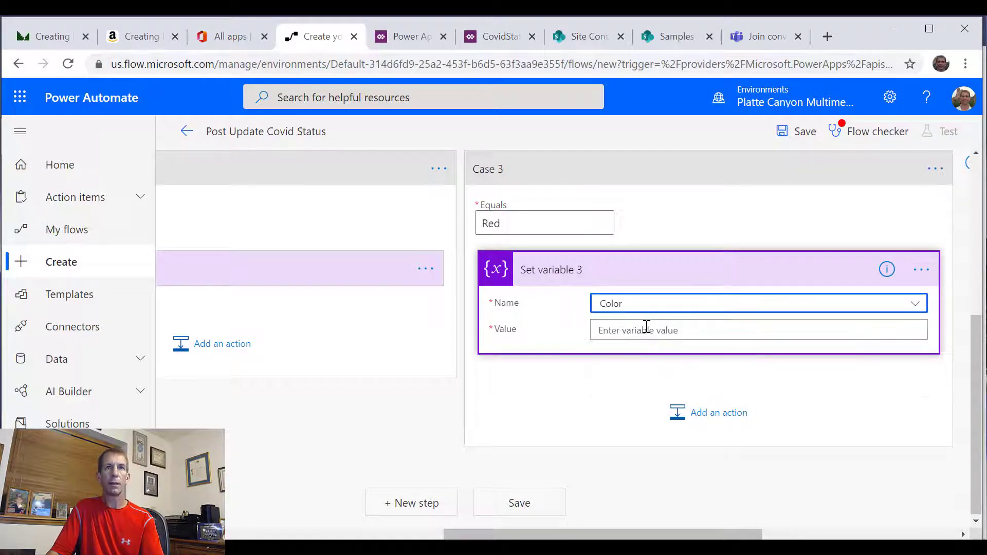
{"action": "left_click", "coordinate": [646, 329]}
{"action": "type", "text": "Attention"}
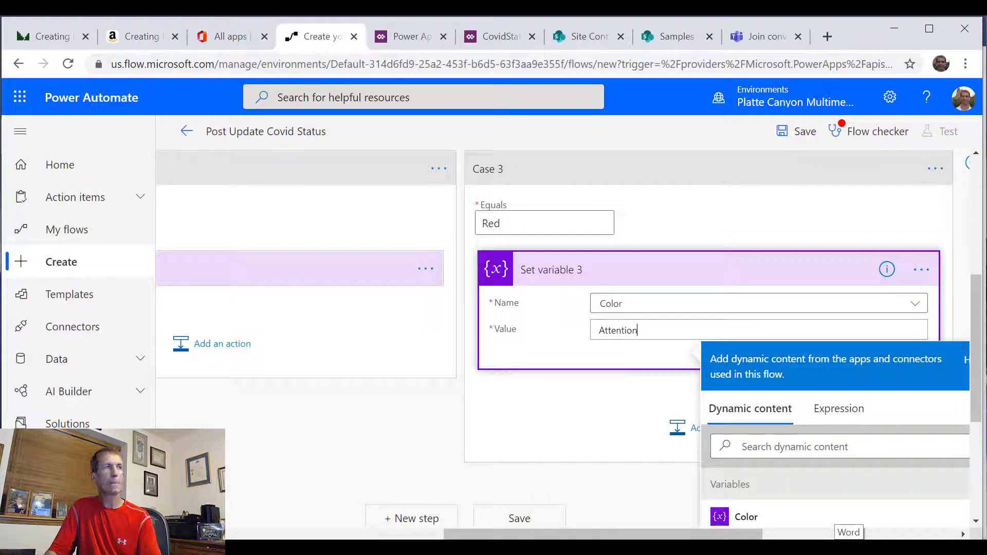
{"action": "mouse_move", "coordinate": [788, 546]}
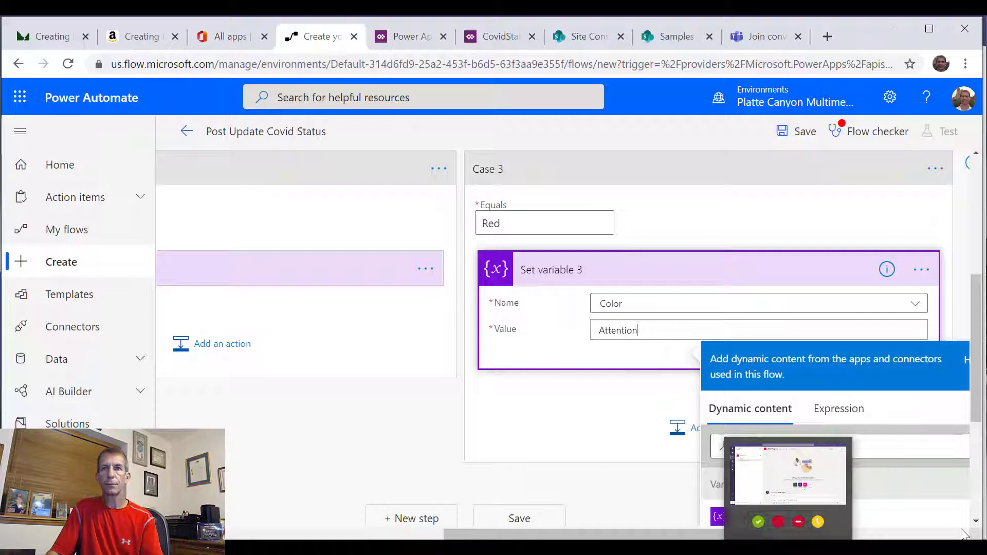
{"action": "scroll", "coordinate": [575, 328], "scroll_direction": "right", "scroll_amount": 5}
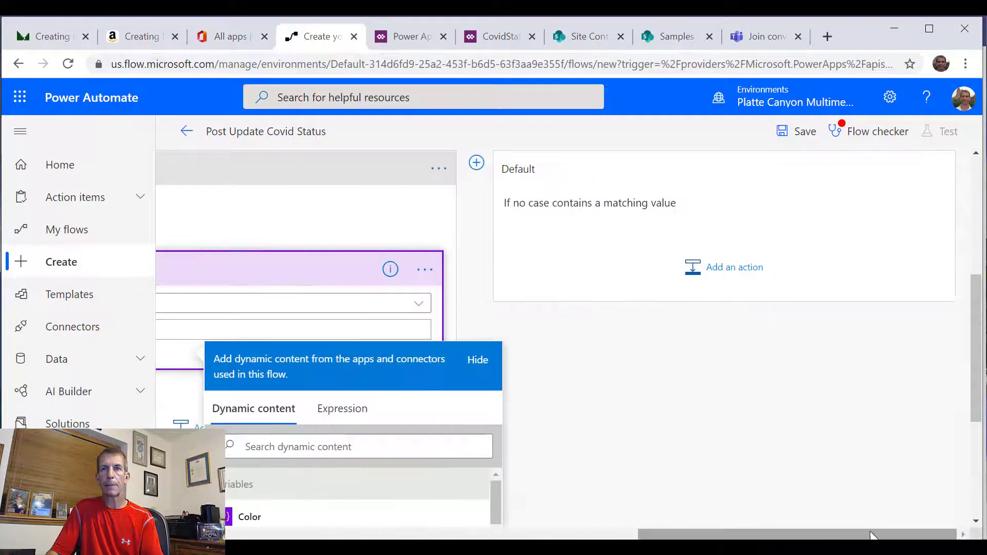
{"action": "left_click", "coordinate": [576, 329]}
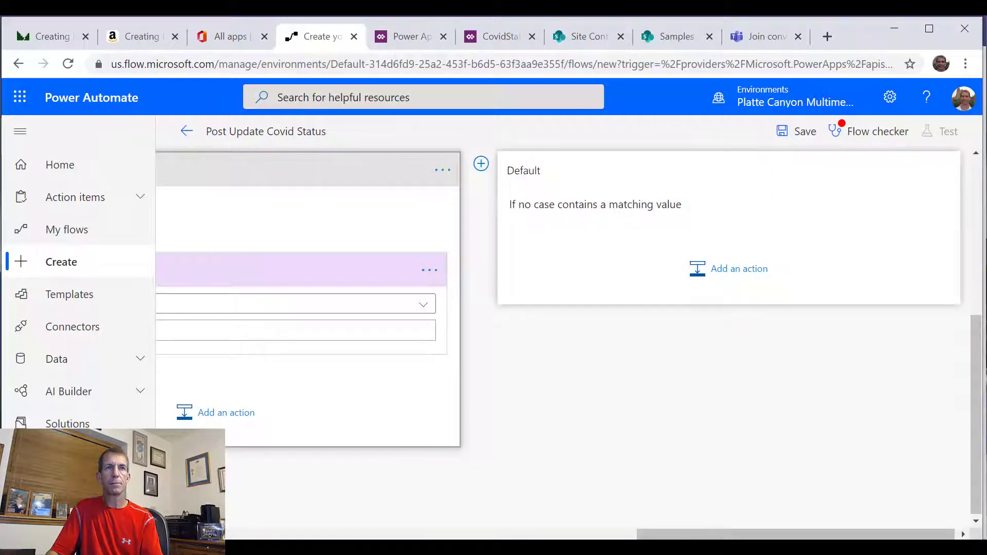
{"action": "scroll", "coordinate": [608, 511], "scroll_direction": "left", "scroll_amount": 5}
{"action": "scroll", "coordinate": [608, 511], "scroll_direction": "right", "scroll_amount": 3}
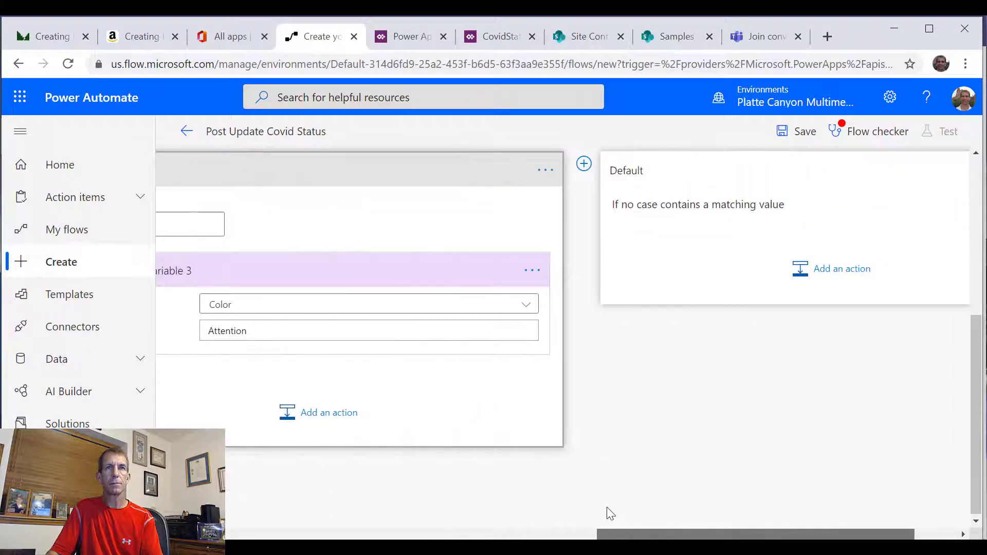
Add a fourth case to the Switch that matches Black and place a Set variable action inside it
{"action": "left_click", "coordinate": [584, 163]}
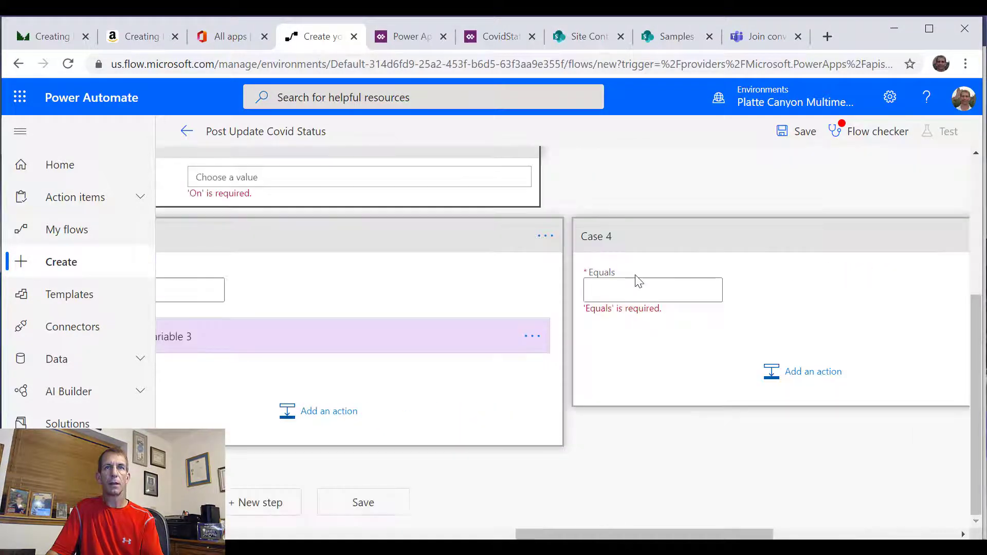
{"action": "left_click", "coordinate": [640, 283]}
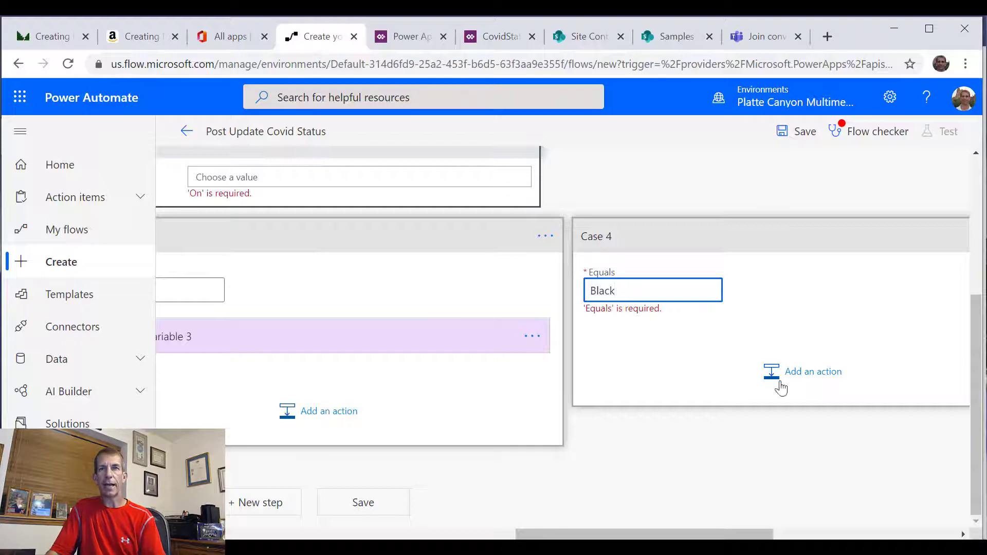
{"action": "left_click", "coordinate": [807, 384]}
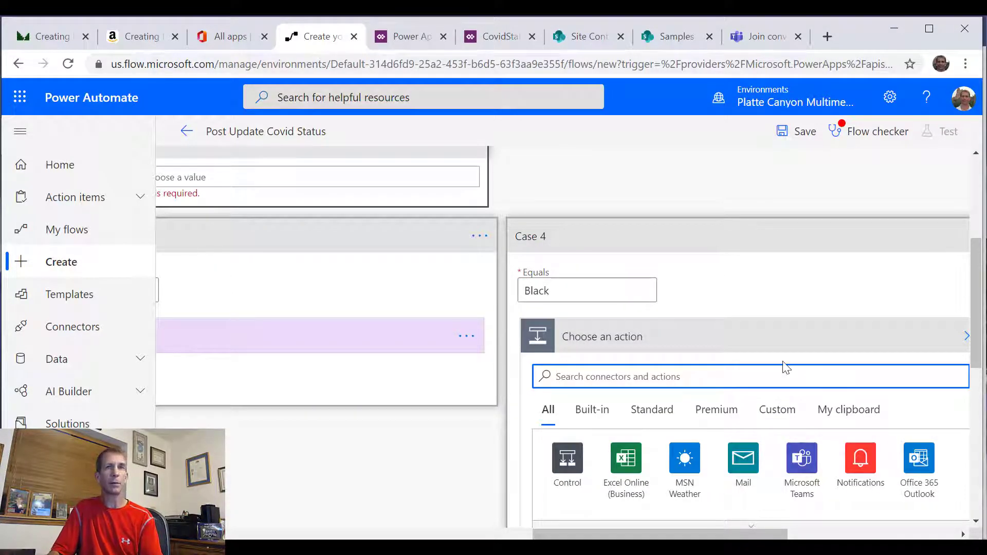
{"action": "type", "text": "set"}
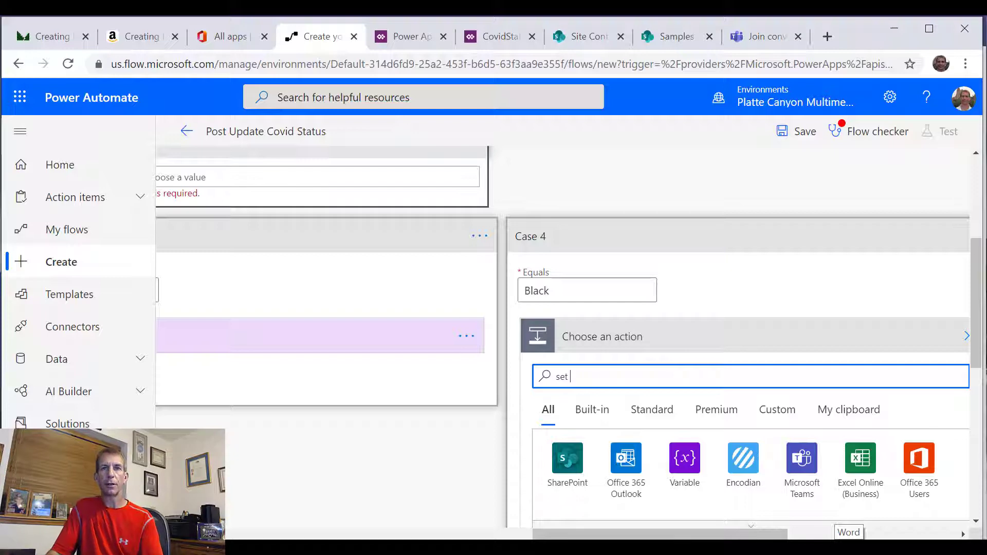
{"action": "left_click", "coordinate": [693, 462]}
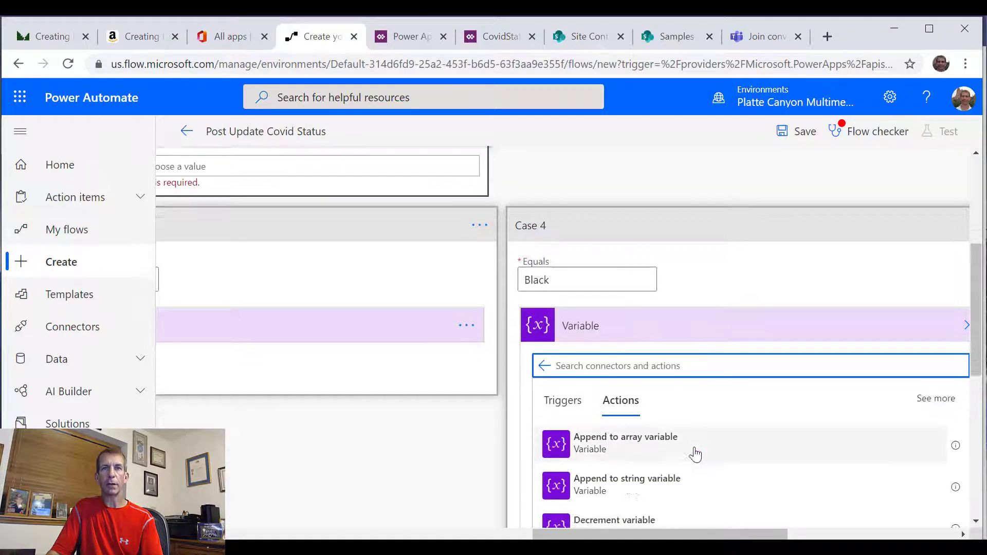
{"action": "scroll", "coordinate": [695, 454], "scroll_direction": "down", "scroll_amount": 4}
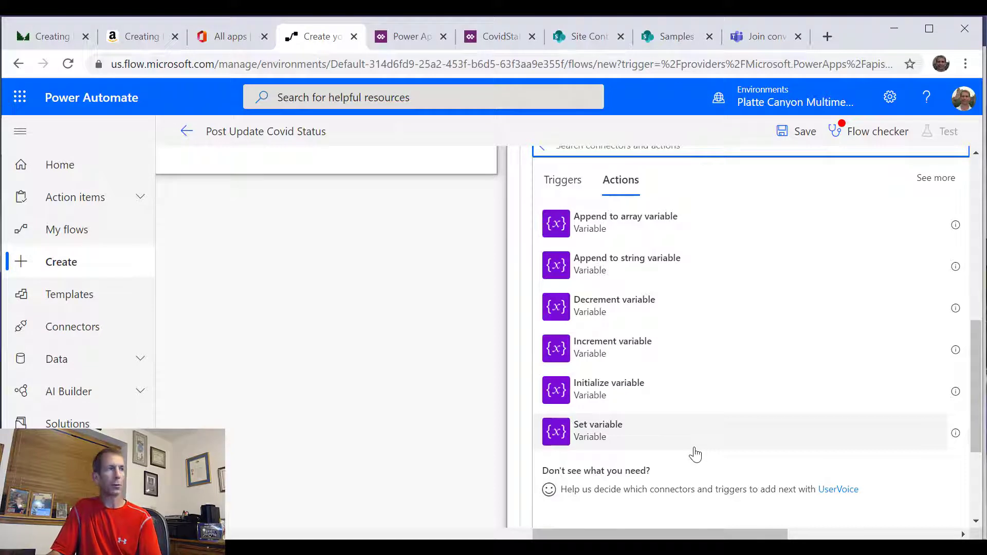
{"action": "left_click", "coordinate": [683, 436]}
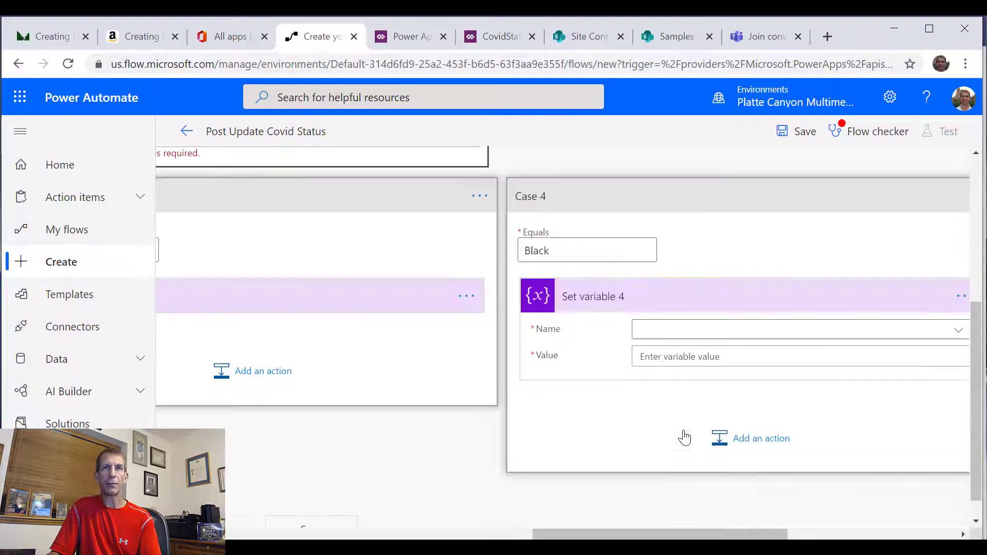
Make the Black case's Set variable action assign the text Dark to the Color variable
{"action": "left_click", "coordinate": [658, 329]}
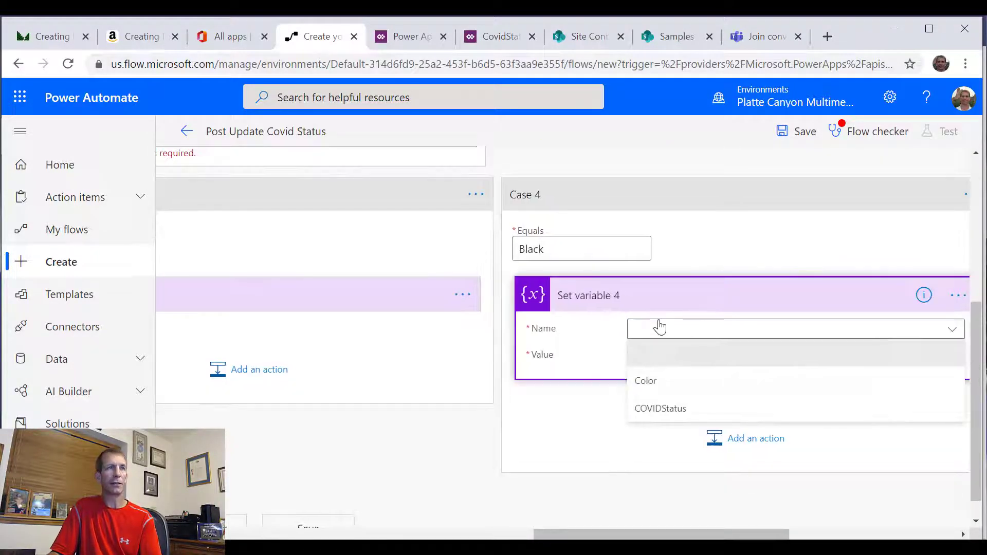
{"action": "left_click", "coordinate": [679, 383]}
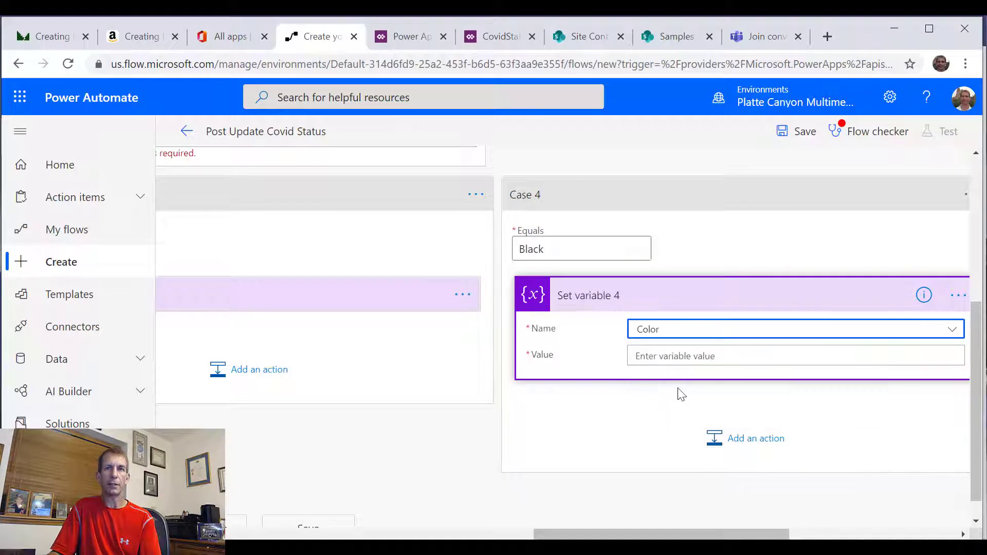
{"action": "left_click", "coordinate": [687, 353]}
{"action": "type", "text": "D"}
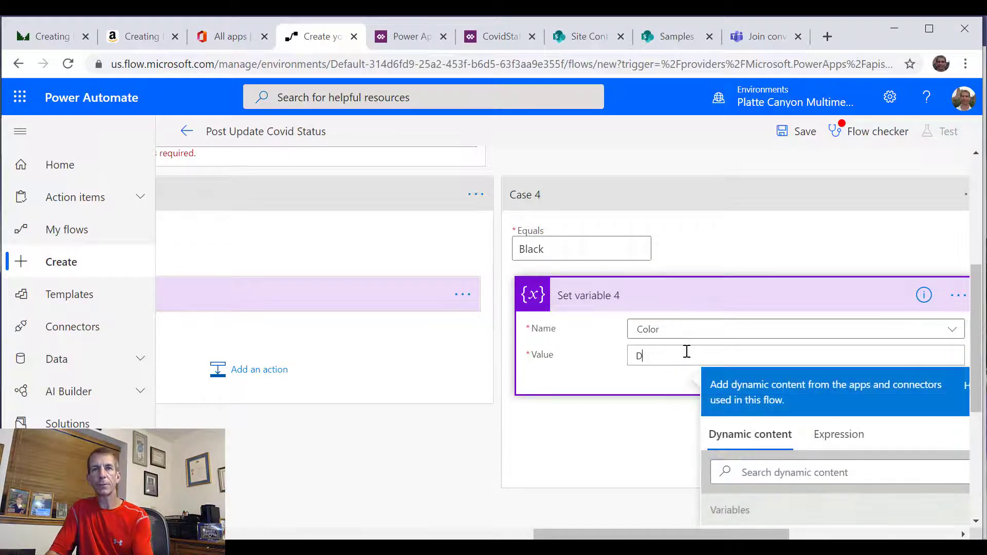
{"action": "type", "text": "ark"}
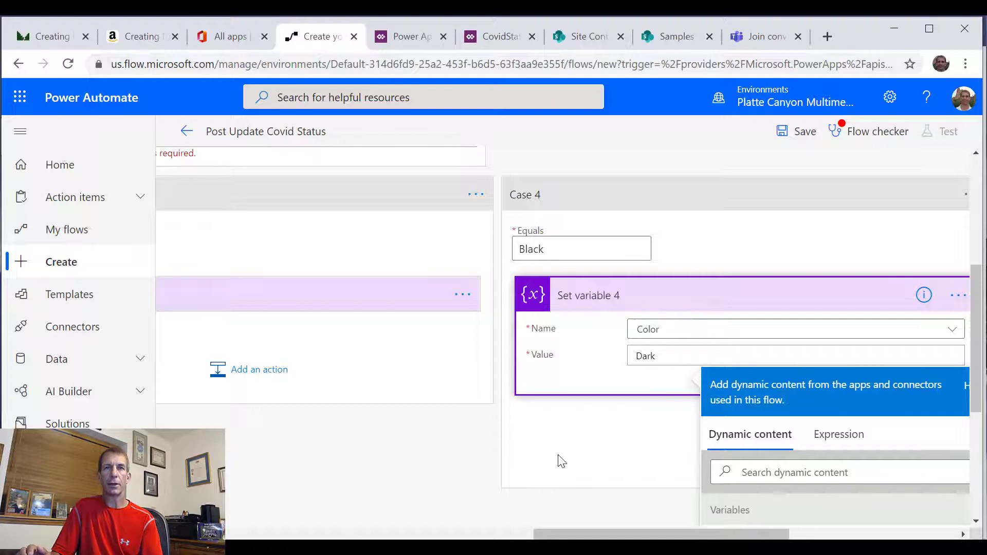
{"action": "left_click", "coordinate": [539, 497]}
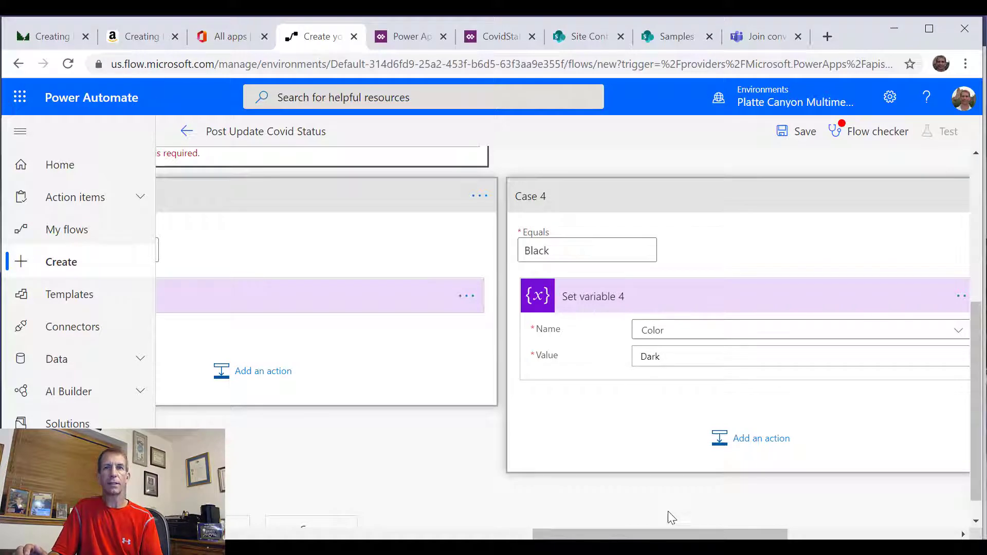
Add the Content Conversion action Html to text as a new flow step after the Switch
{"action": "left_click_drag", "start_coordinate": [660, 535], "coordinate": [830, 535]}
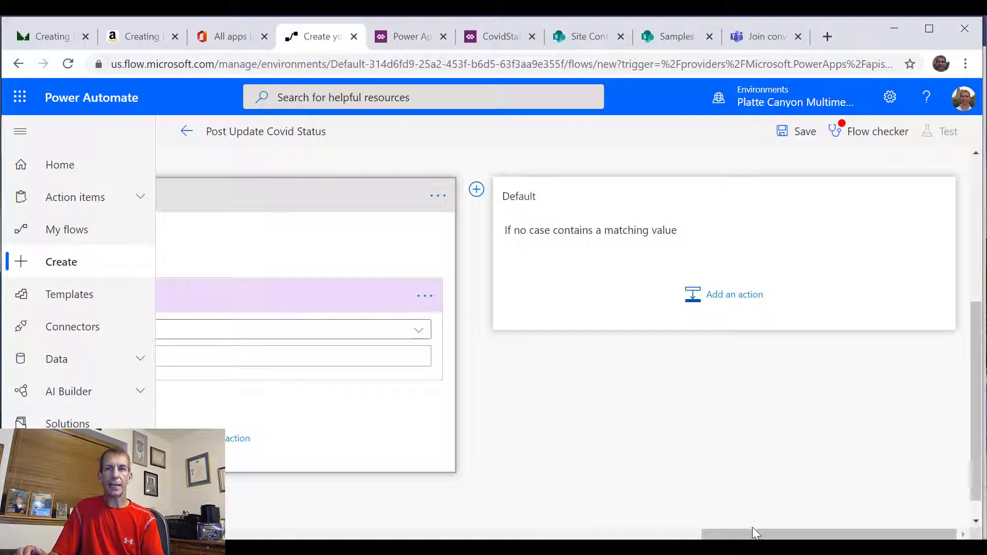
{"action": "left_click_drag", "start_coordinate": [752, 529], "coordinate": [621, 514]}
{"action": "scroll", "coordinate": [540, 213], "scroll_direction": "up", "scroll_amount": 5}
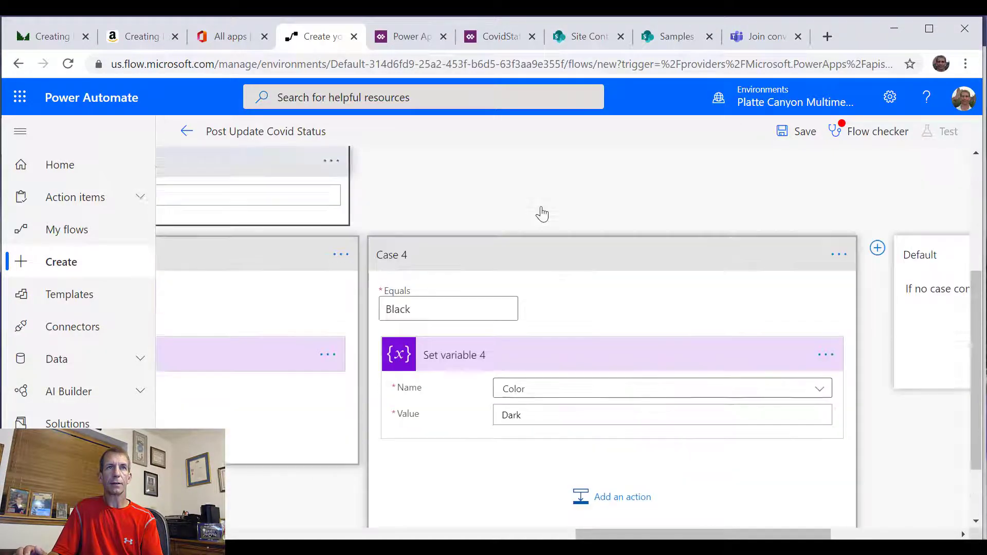
{"action": "scroll", "coordinate": [546, 225], "scroll_direction": "down", "scroll_amount": 6}
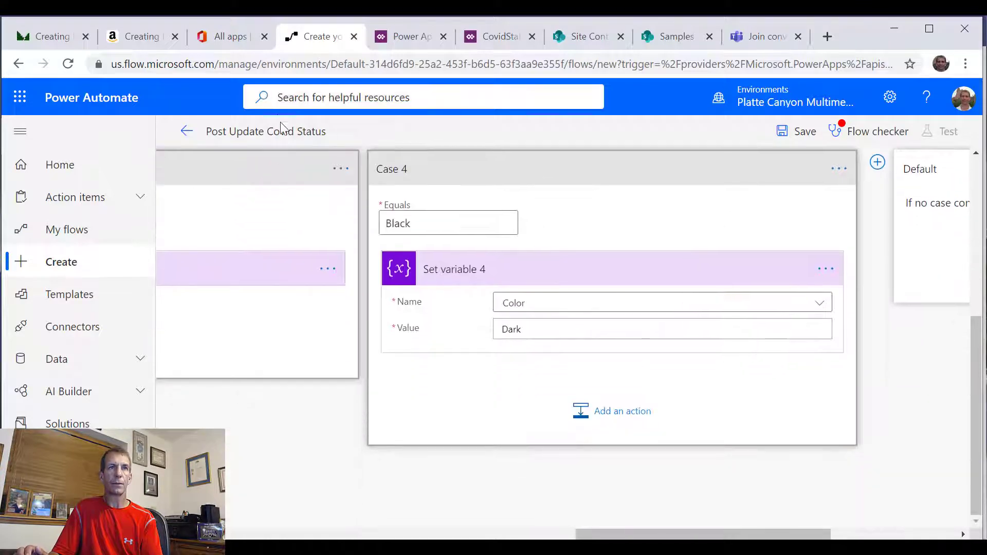
{"action": "scroll", "coordinate": [270, 209], "scroll_direction": "up", "scroll_amount": 5}
{"action": "scroll", "coordinate": [599, 523], "scroll_direction": "down", "scroll_amount": 2}
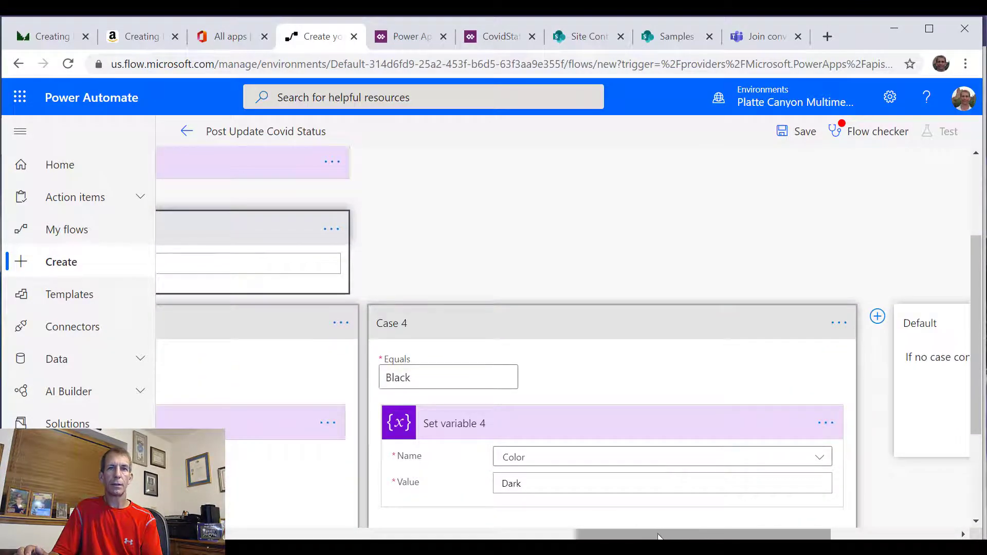
{"action": "left_click_drag", "start_coordinate": [663, 535], "coordinate": [488, 534]}
{"action": "scroll", "coordinate": [642, 457], "scroll_direction": "down", "scroll_amount": 3}
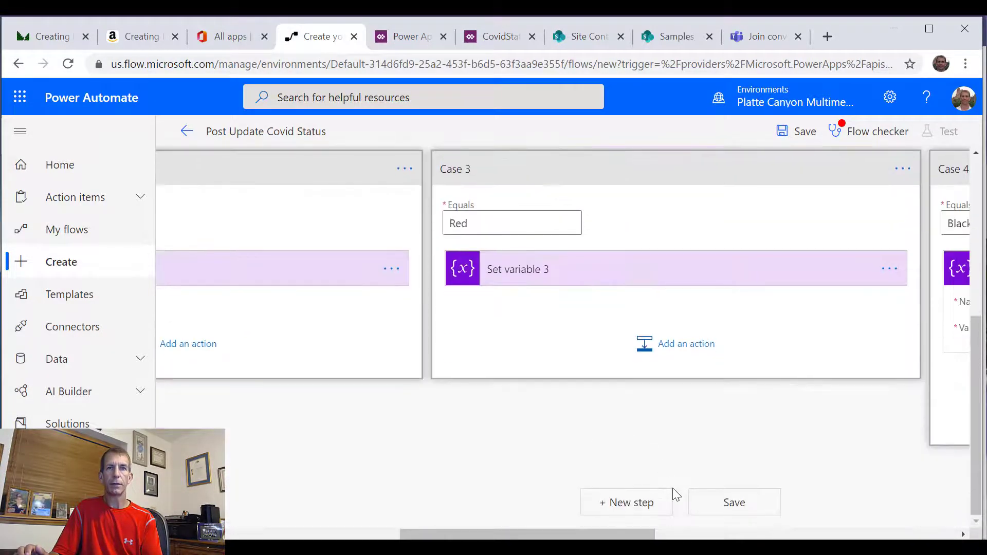
{"action": "left_click", "coordinate": [647, 501]}
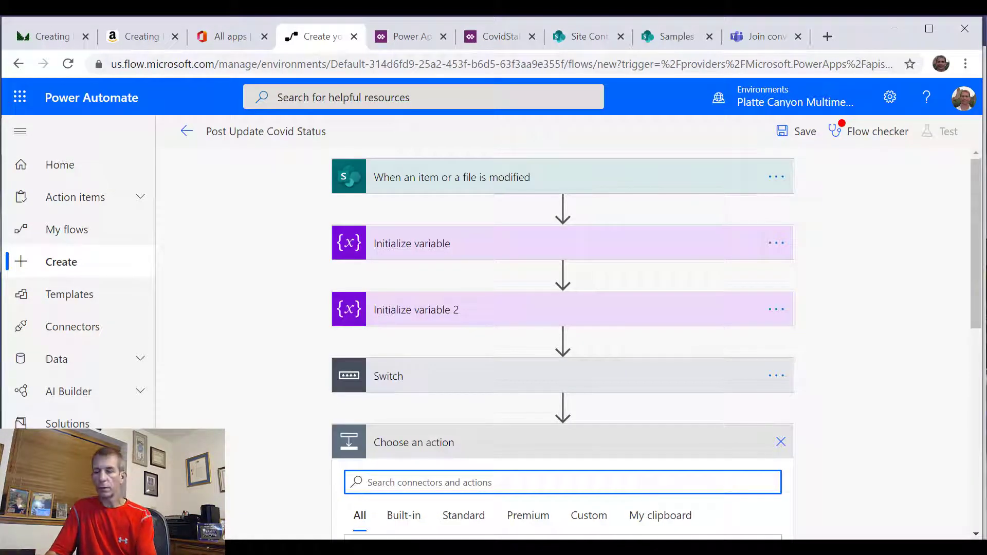
{"action": "type", "text": "Html"}
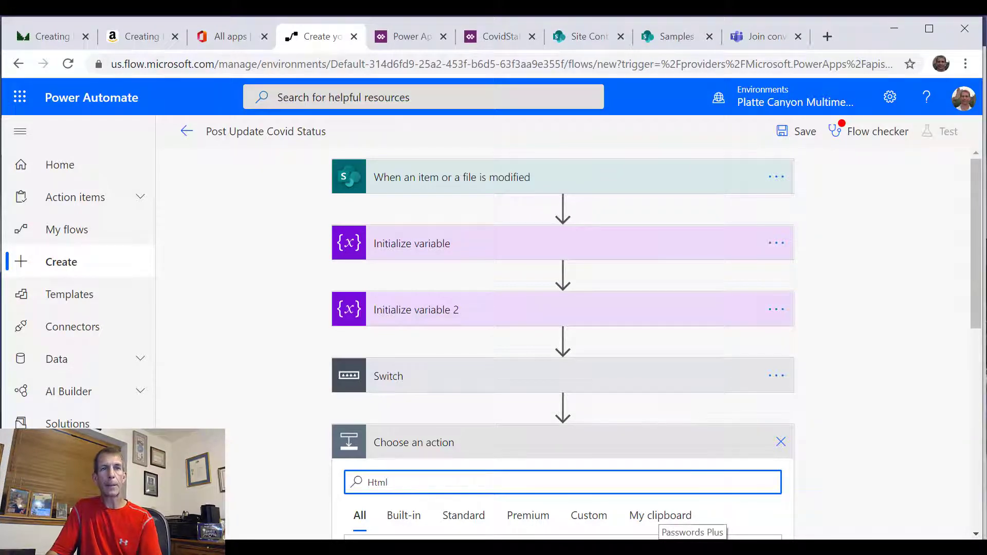
{"action": "scroll", "coordinate": [788, 315], "scroll_direction": "down", "scroll_amount": 3}
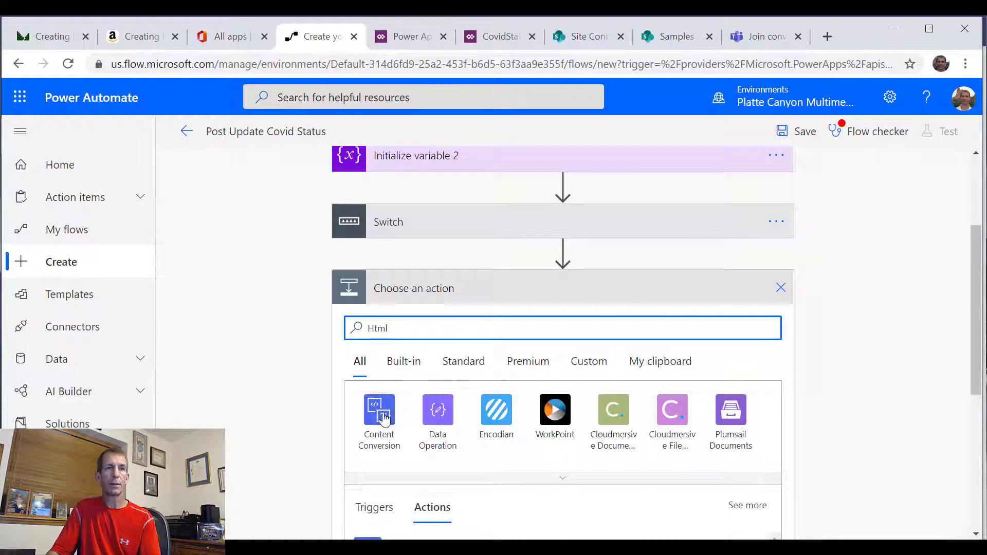
{"action": "left_click", "coordinate": [382, 417]}
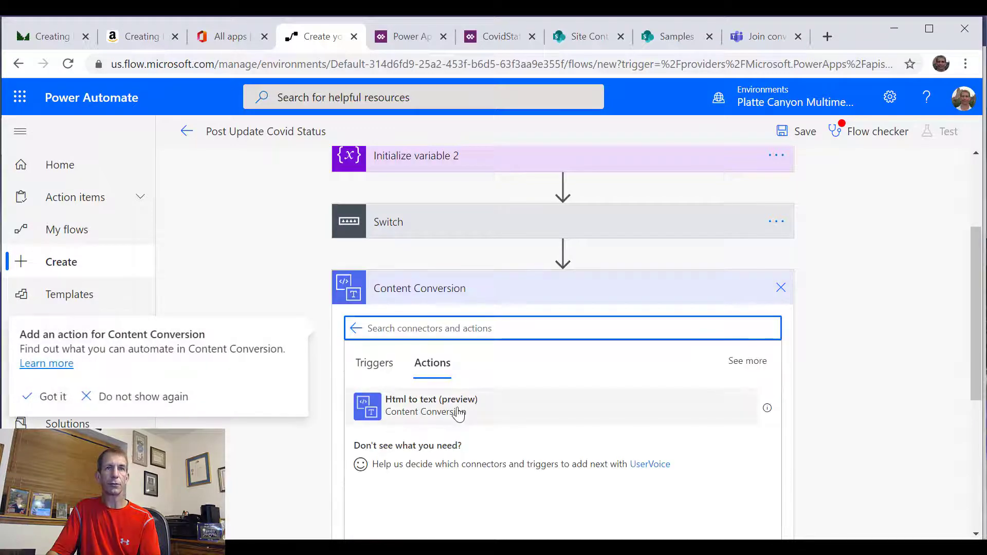
{"action": "left_click", "coordinate": [458, 414]}
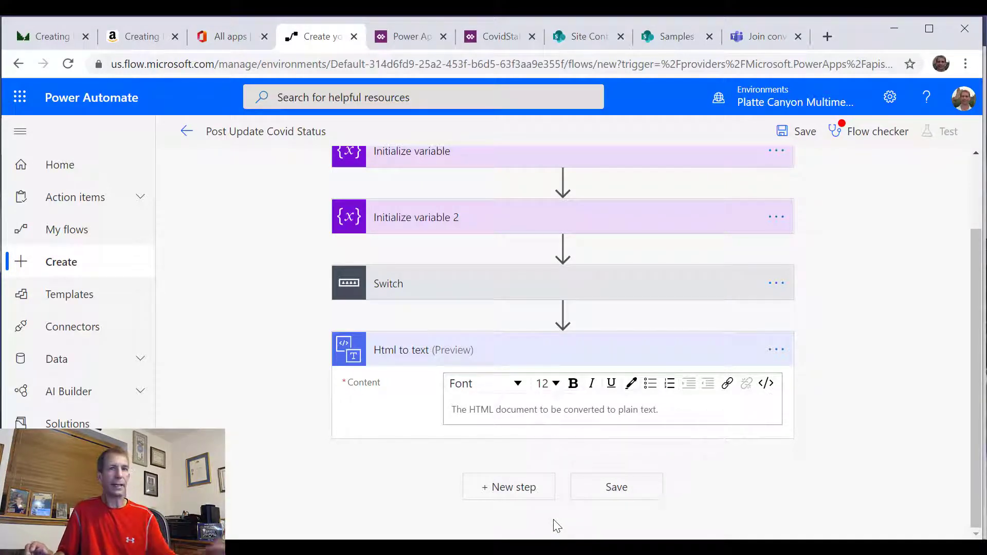
Set the Html to text content to a single AdditionalGuidance value from the trigger, removing the duplicate entries
{"action": "left_click", "coordinate": [486, 410]}
{"action": "scroll", "coordinate": [904, 414], "scroll_direction": "down", "scroll_amount": 5}
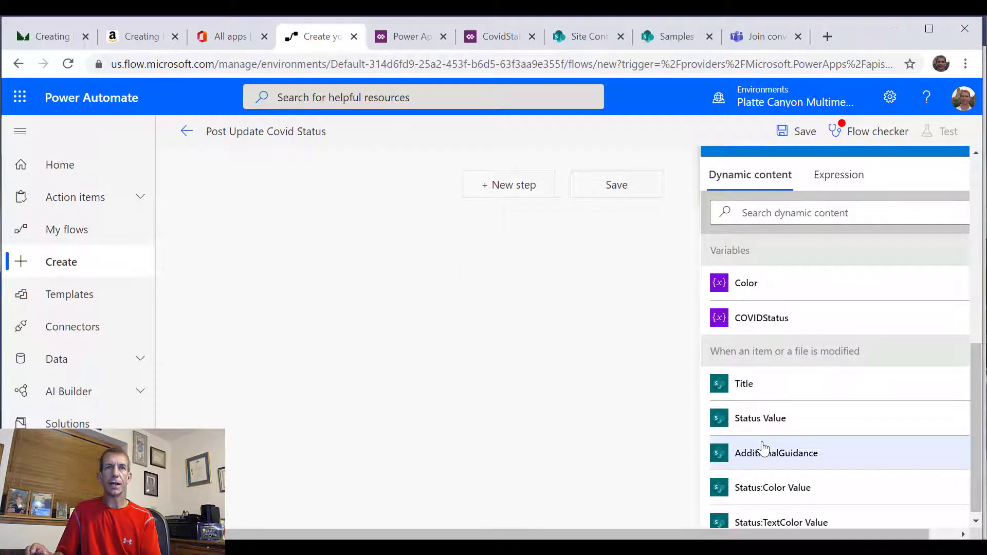
{"action": "left_click", "coordinate": [771, 449]}
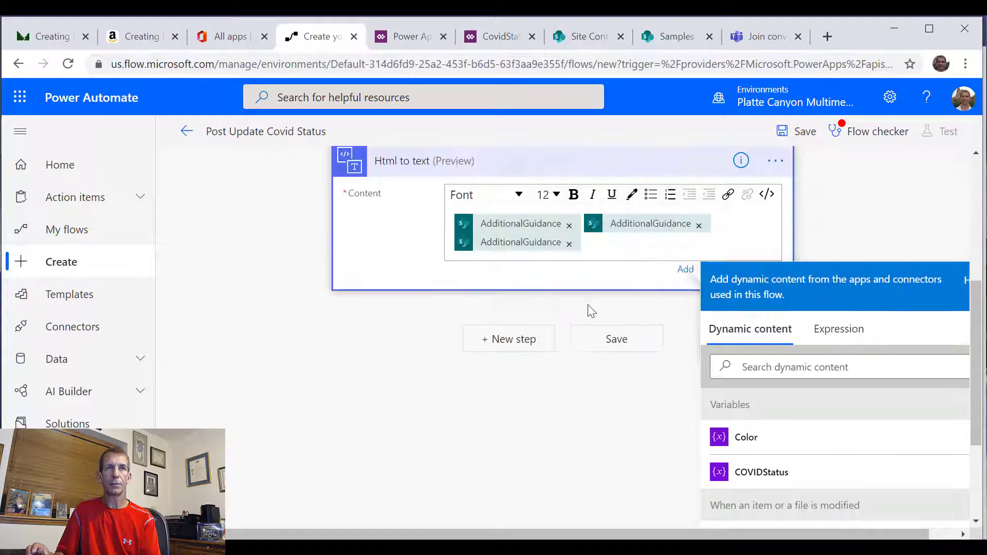
{"action": "left_click", "coordinate": [569, 244]}
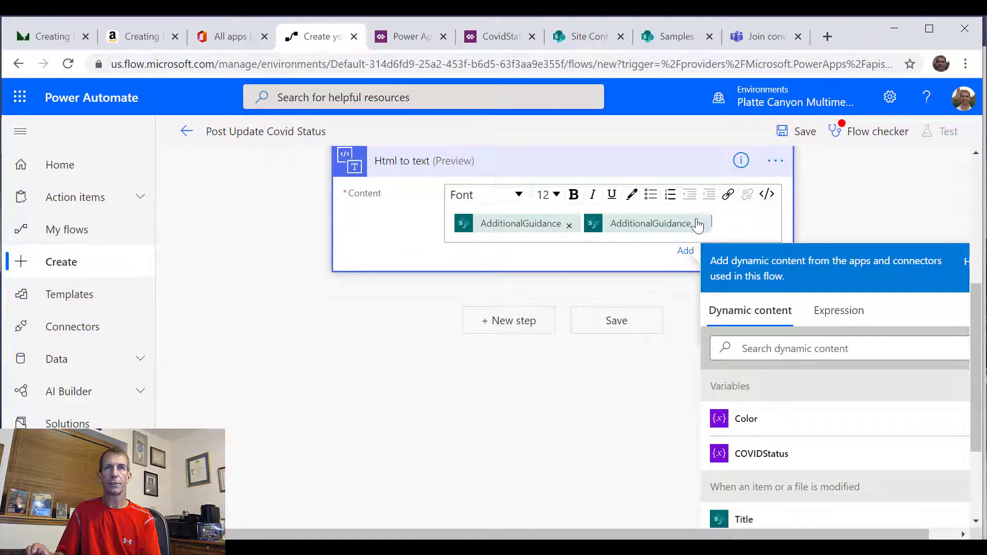
{"action": "left_click", "coordinate": [699, 227]}
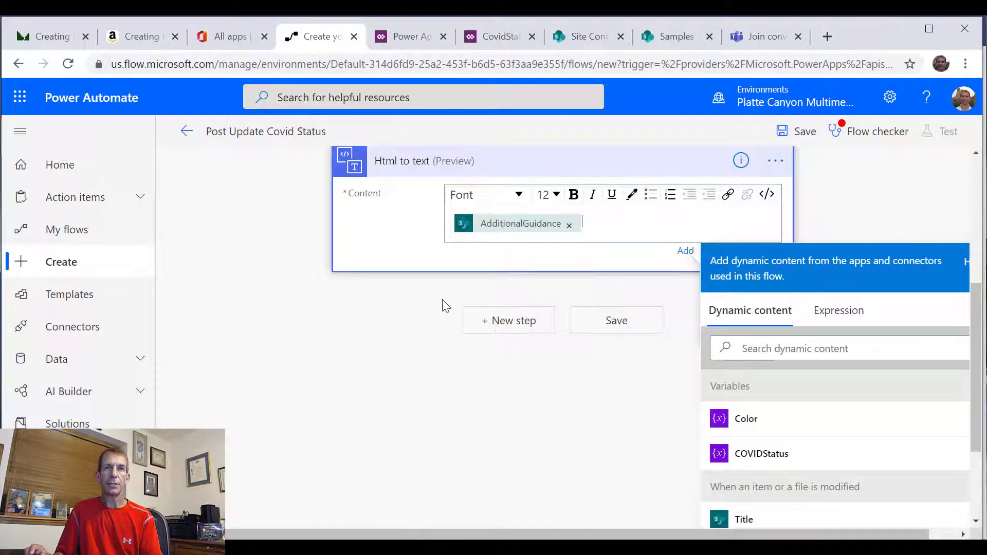
Search for Adaptive and add the action Post your own adaptive card as the Flow bot to a user after Html to text
{"action": "left_click", "coordinate": [507, 321]}
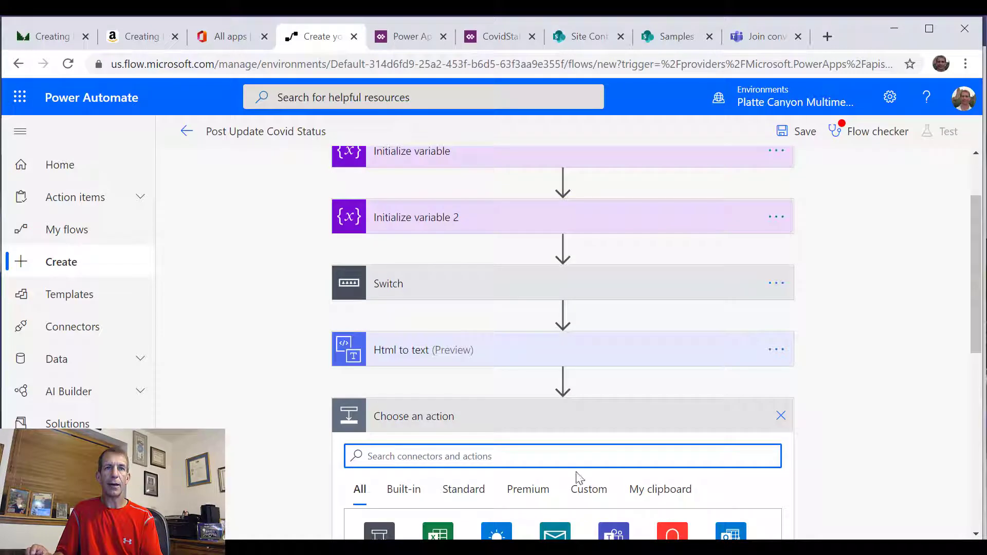
{"action": "type", "text": "Ada"}
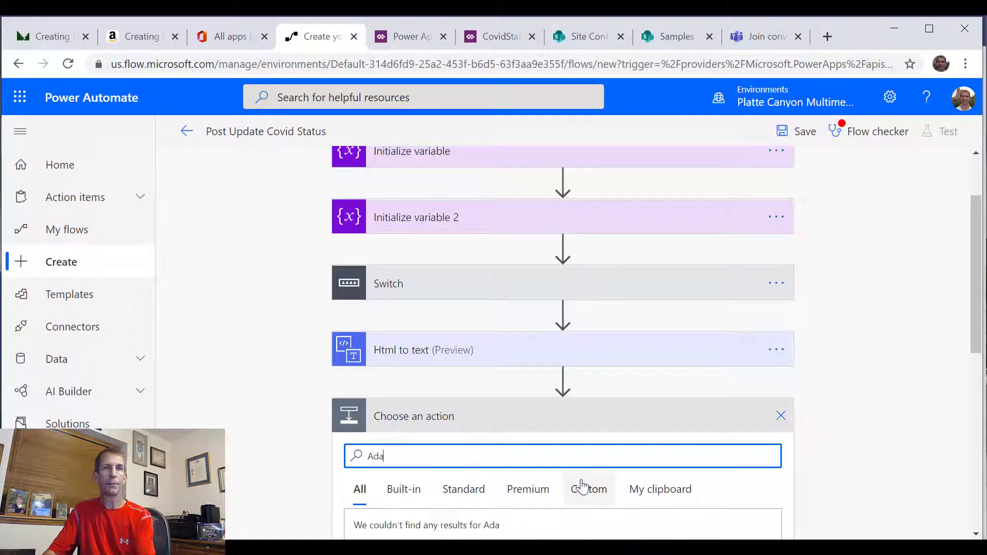
{"action": "type", "text": "ptive"}
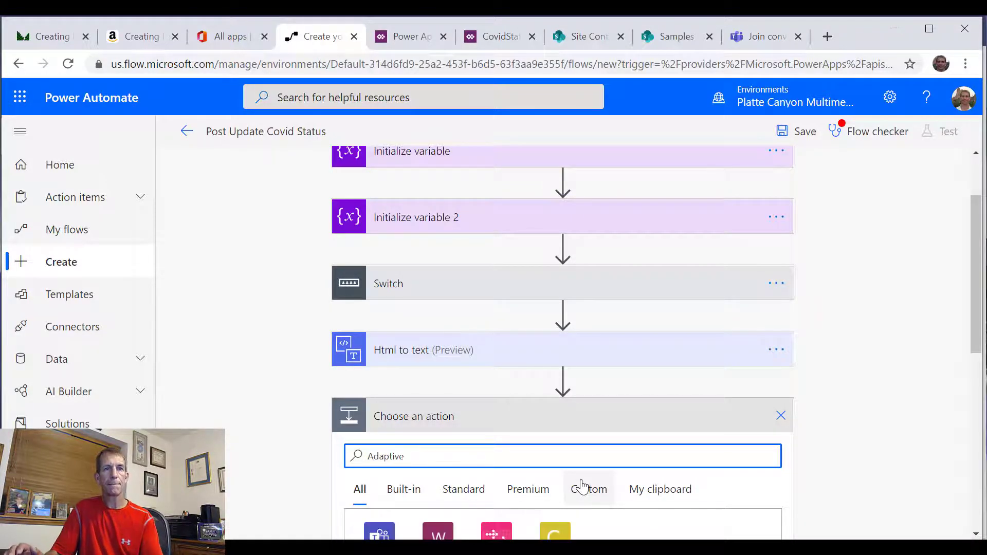
{"action": "scroll", "coordinate": [555, 462], "scroll_direction": "down", "scroll_amount": 2}
{"action": "scroll", "coordinate": [391, 401], "scroll_direction": "down", "scroll_amount": 3}
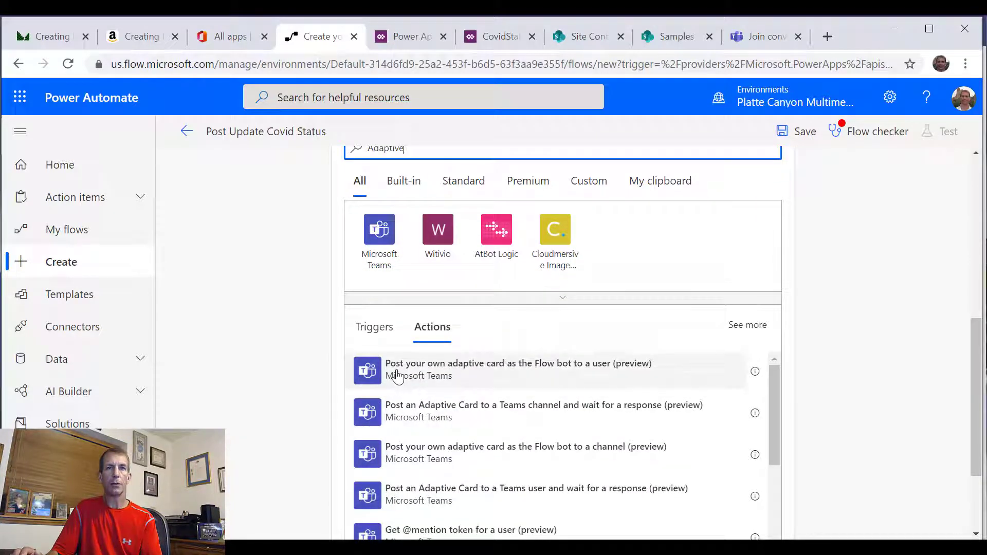
{"action": "left_click", "coordinate": [397, 376]}
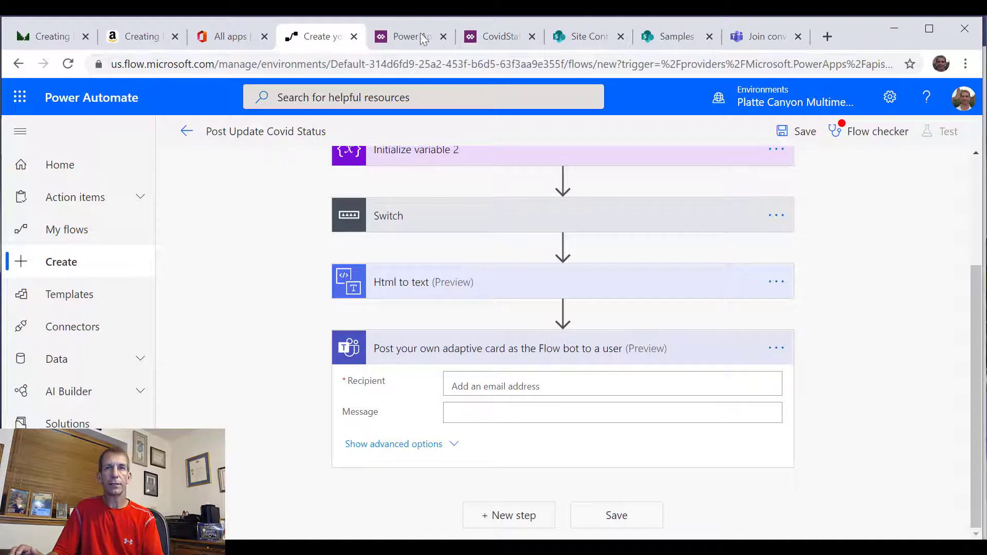
Delete the action that posts an adaptive card as the Flow bot to a user
{"action": "left_click", "coordinate": [774, 347]}
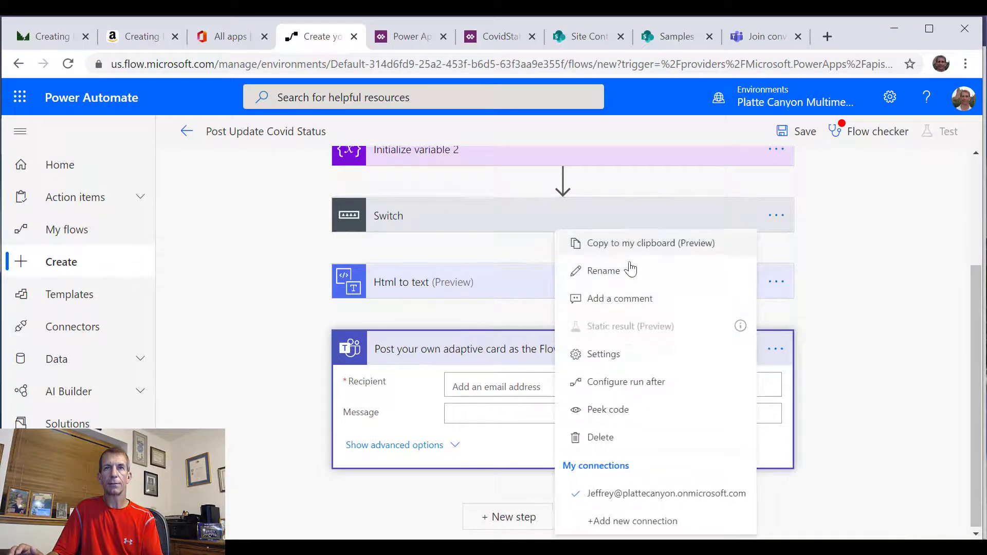
{"action": "left_click", "coordinate": [639, 438]}
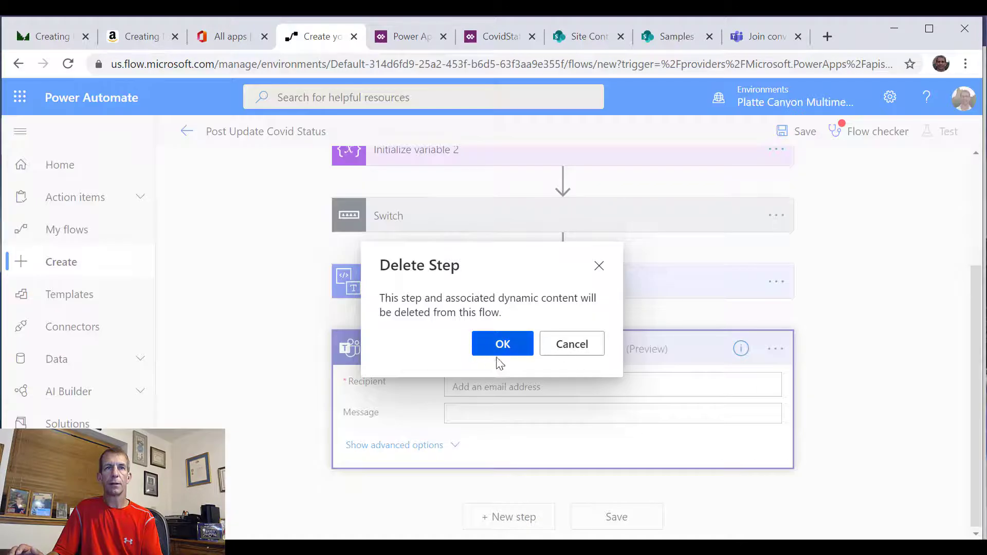
{"action": "left_click", "coordinate": [505, 354]}
Search for adaptive and add the action Post your own adaptive card as the Flow bot to a channel after Html to text
{"action": "left_click", "coordinate": [537, 416]}
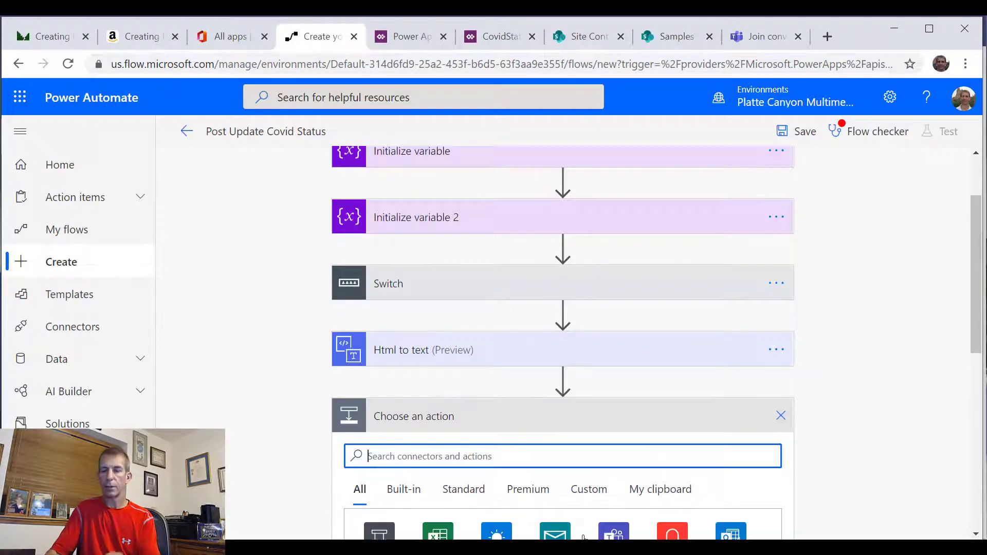
{"action": "type", "text": "D"}
{"action": "key", "text": "BackSpace"}
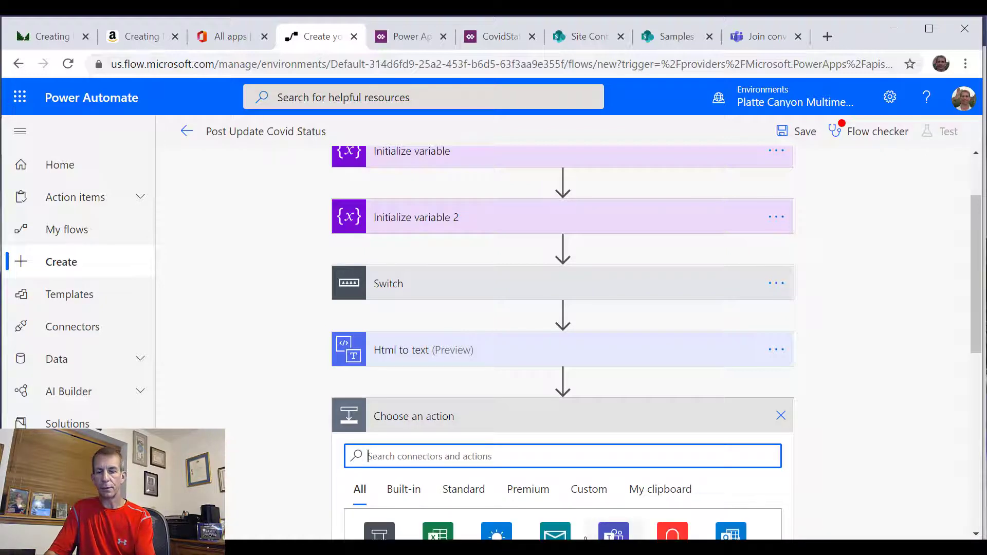
{"action": "type", "text": "add"}
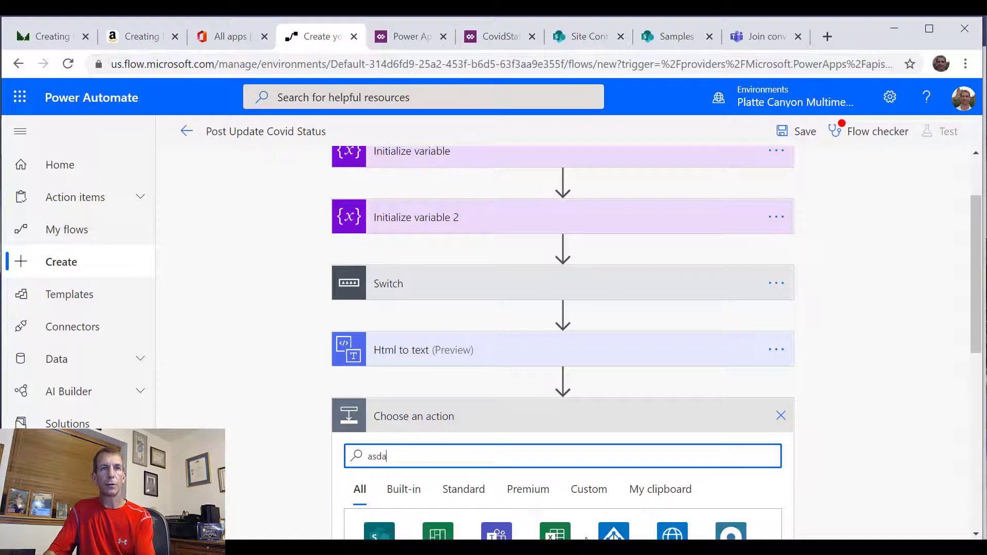
{"action": "key", "text": "BackSpace"}
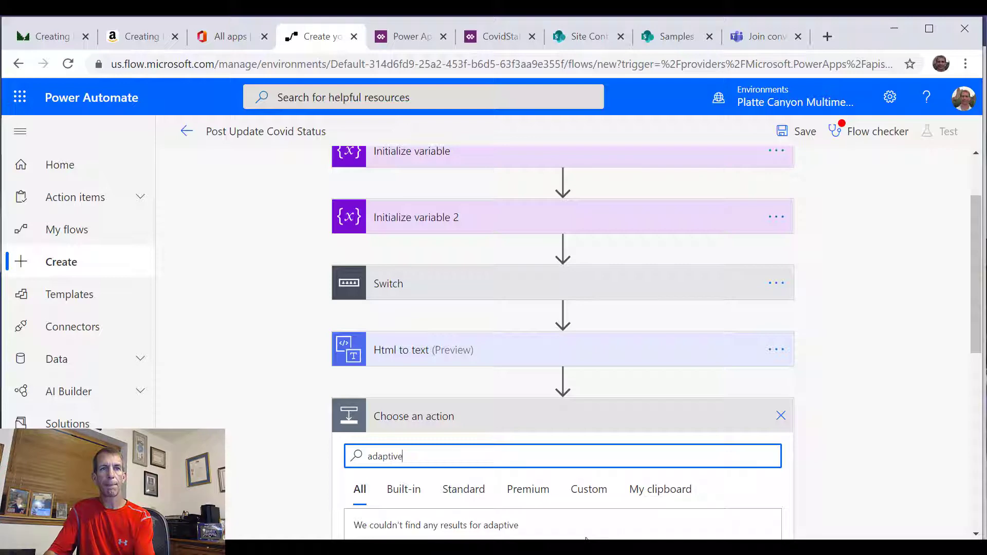
{"action": "type", "text": "aptive"}
{"action": "scroll", "coordinate": [535, 400], "scroll_direction": "down", "scroll_amount": 2}
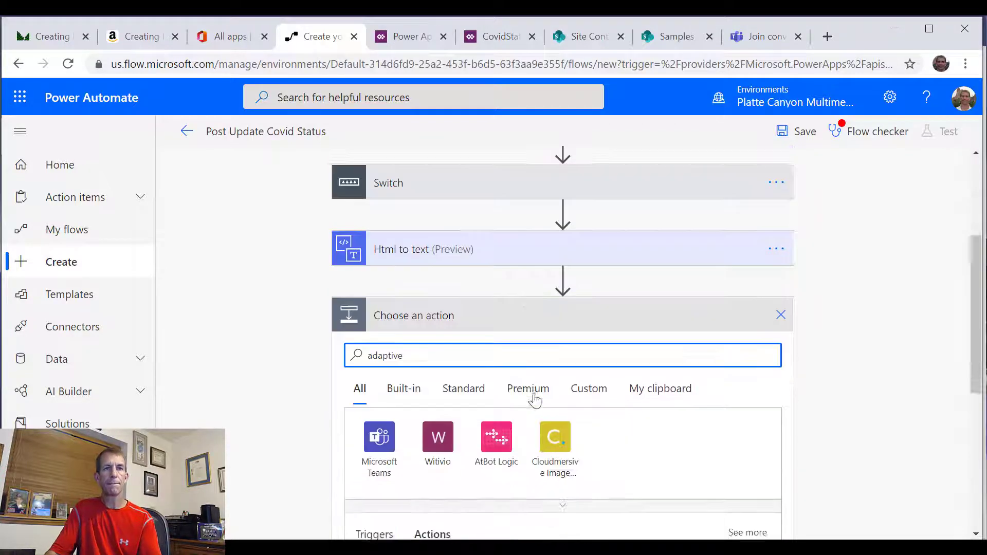
{"action": "scroll", "coordinate": [535, 400], "scroll_direction": "down", "scroll_amount": 3}
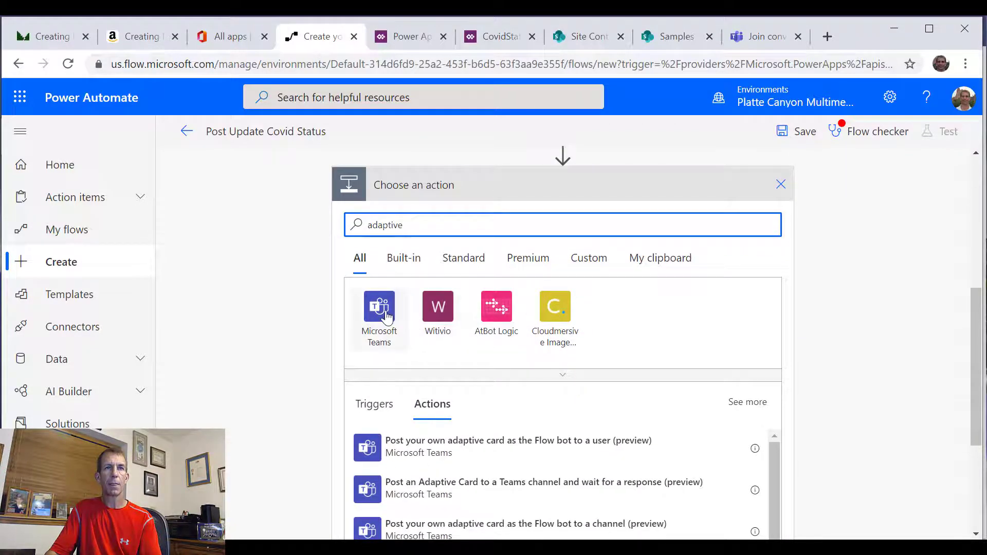
{"action": "scroll", "coordinate": [447, 425], "scroll_direction": "down", "scroll_amount": 2}
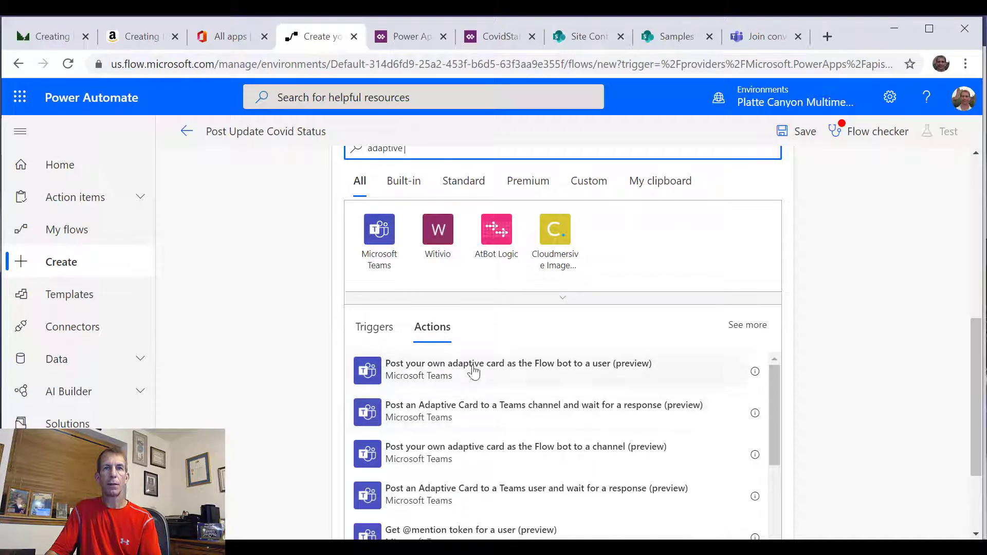
{"action": "left_click", "coordinate": [523, 466]}
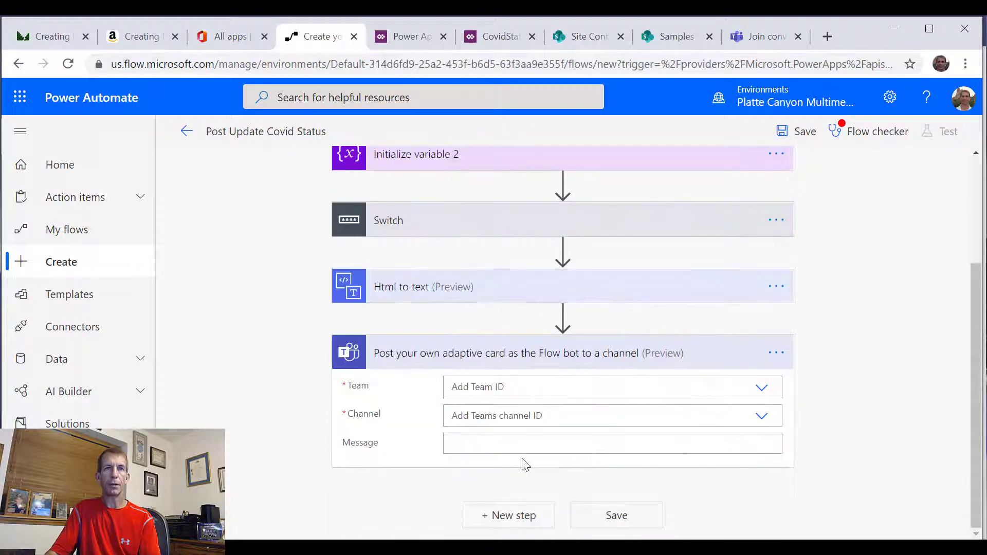
Set the adaptive card's team to Platte Canyon and its channel to COVID Response
{"action": "left_click", "coordinate": [525, 391]}
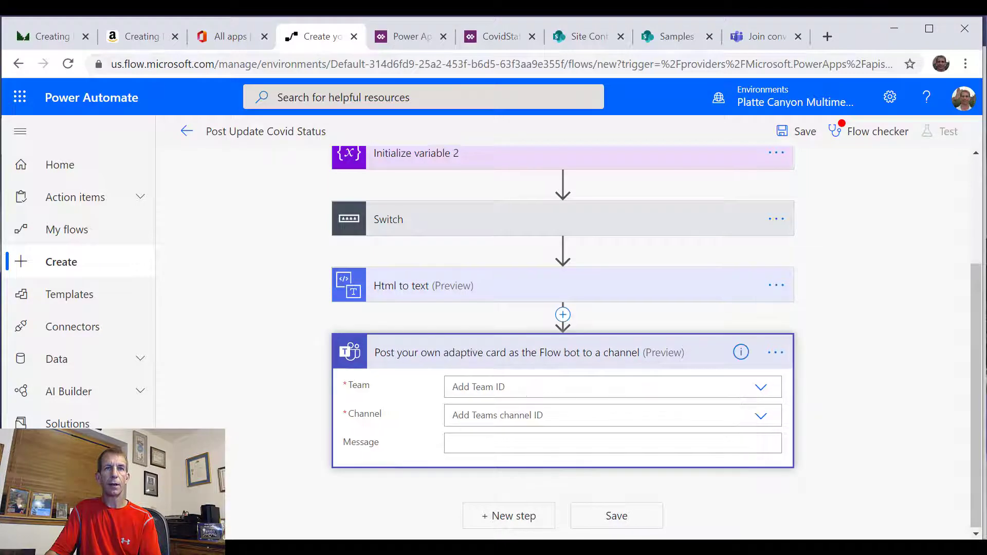
{"action": "left_click", "coordinate": [636, 411]}
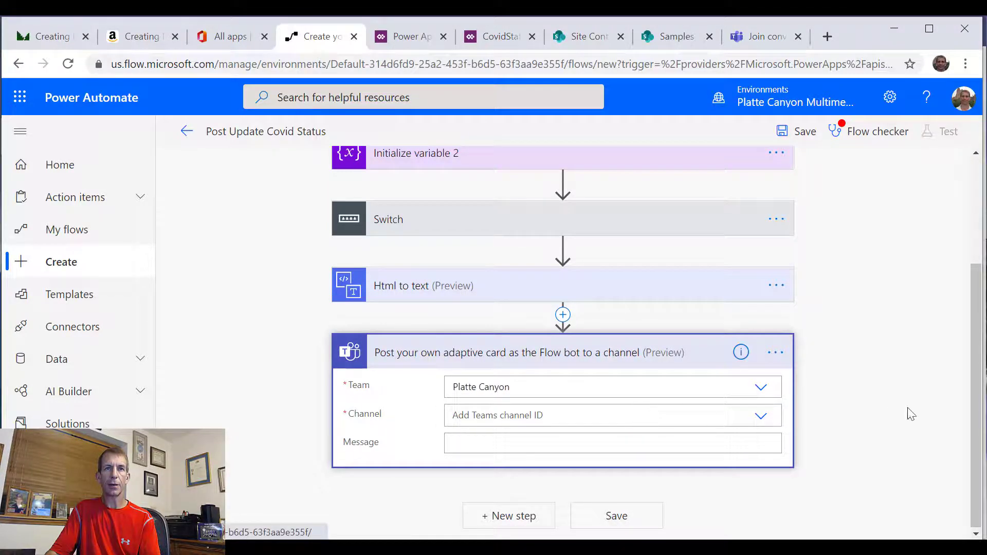
{"action": "left_click", "coordinate": [763, 416]}
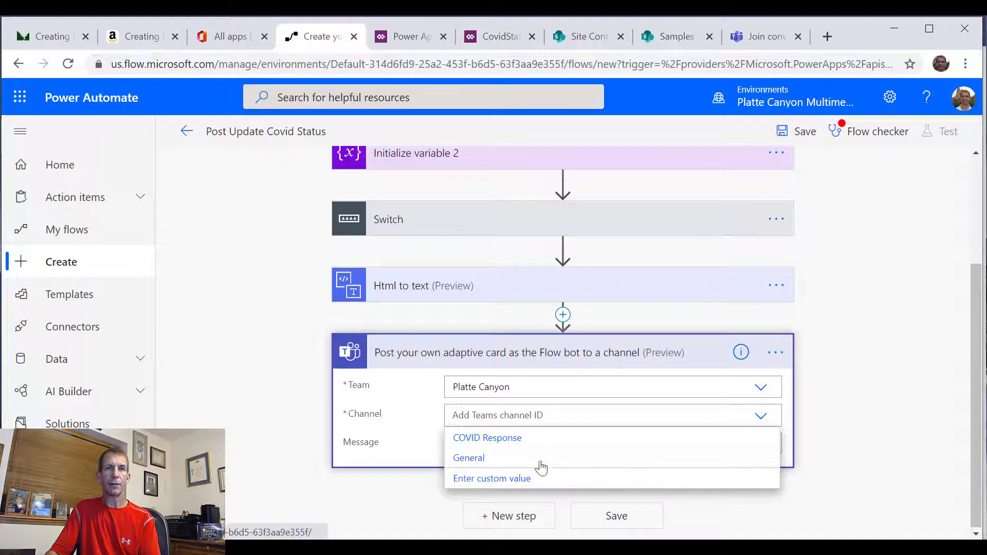
{"action": "left_click", "coordinate": [523, 439]}
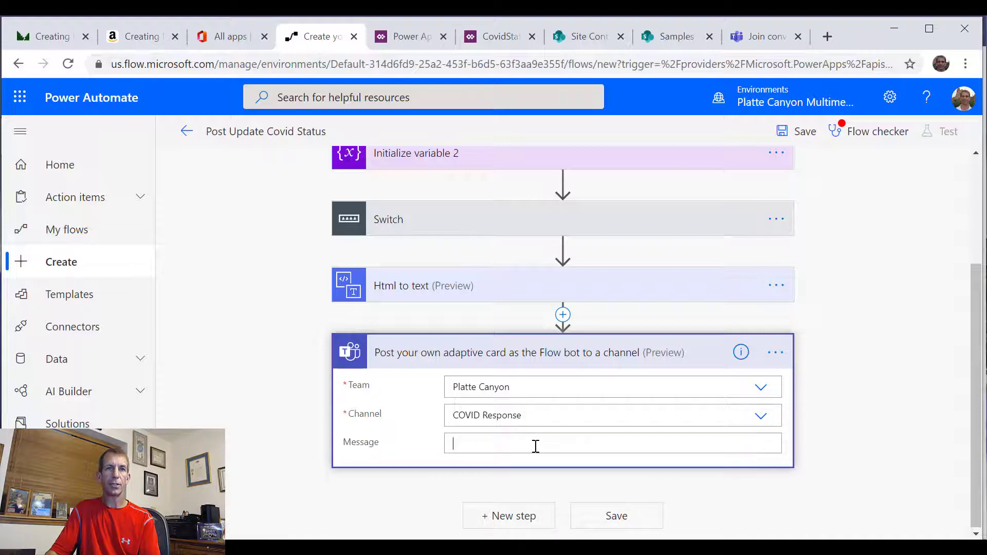
Examine which variables and trigger fields are offered as dynamic content for the adaptive card's Message
{"action": "scroll", "coordinate": [537, 447], "scroll_direction": "down", "scroll_amount": 3}
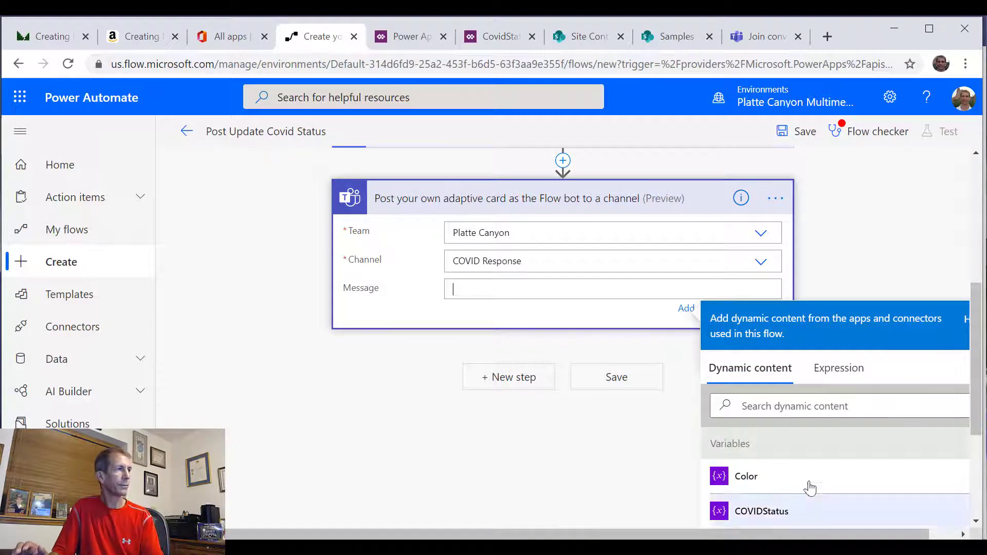
{"action": "scroll", "coordinate": [809, 491], "scroll_direction": "down", "scroll_amount": 5}
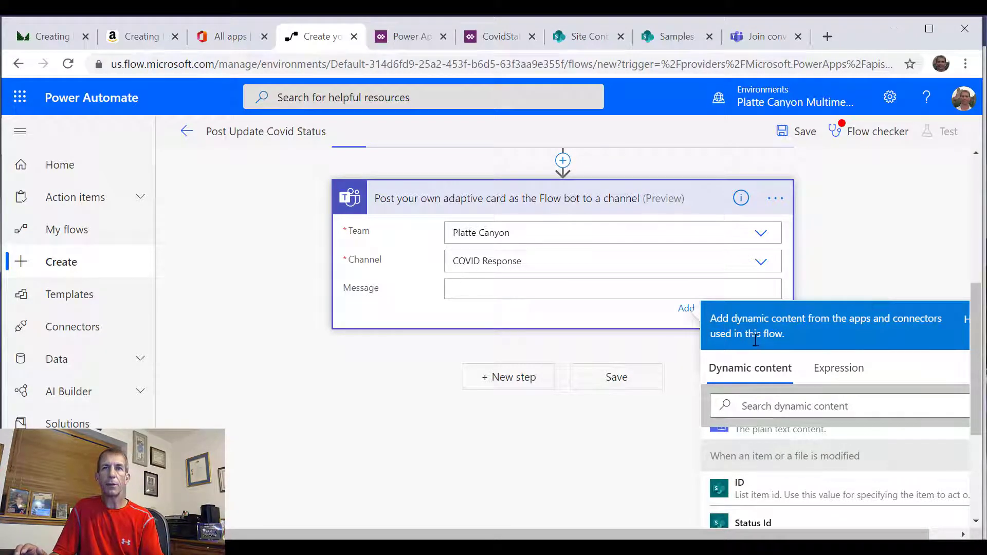
{"action": "left_click", "coordinate": [683, 310]}
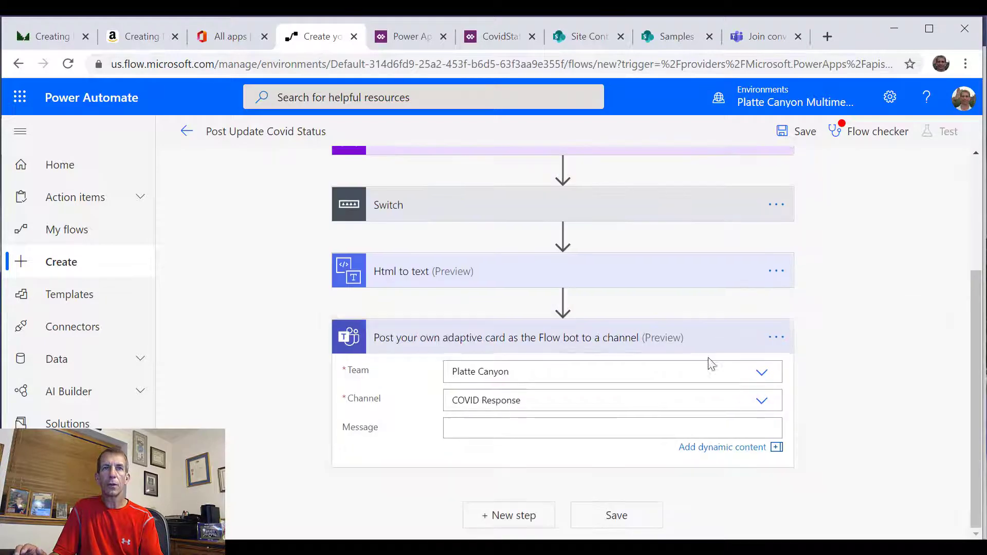
{"action": "left_click", "coordinate": [748, 455]}
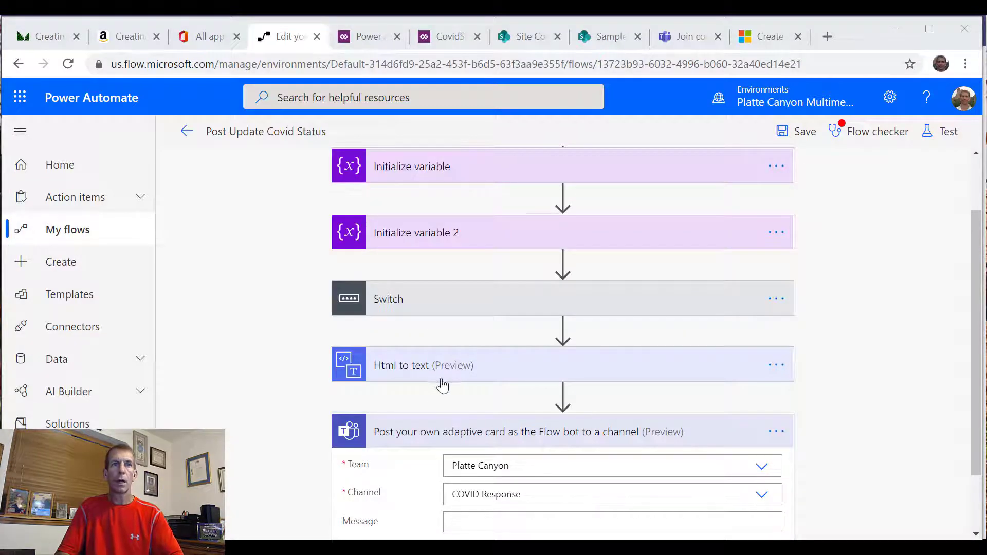
{"action": "scroll", "coordinate": [442, 386], "scroll_direction": "down", "scroll_amount": 2}
{"action": "left_click", "coordinate": [500, 444]}
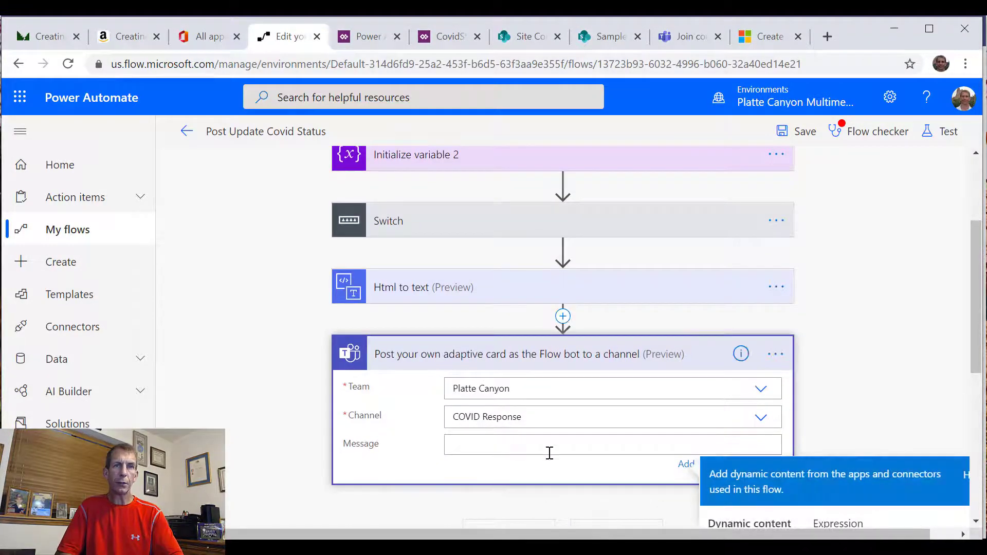
{"action": "scroll", "coordinate": [668, 411], "scroll_direction": "down", "scroll_amount": 2}
{"action": "scroll", "coordinate": [695, 398], "scroll_direction": "down", "scroll_amount": 2}
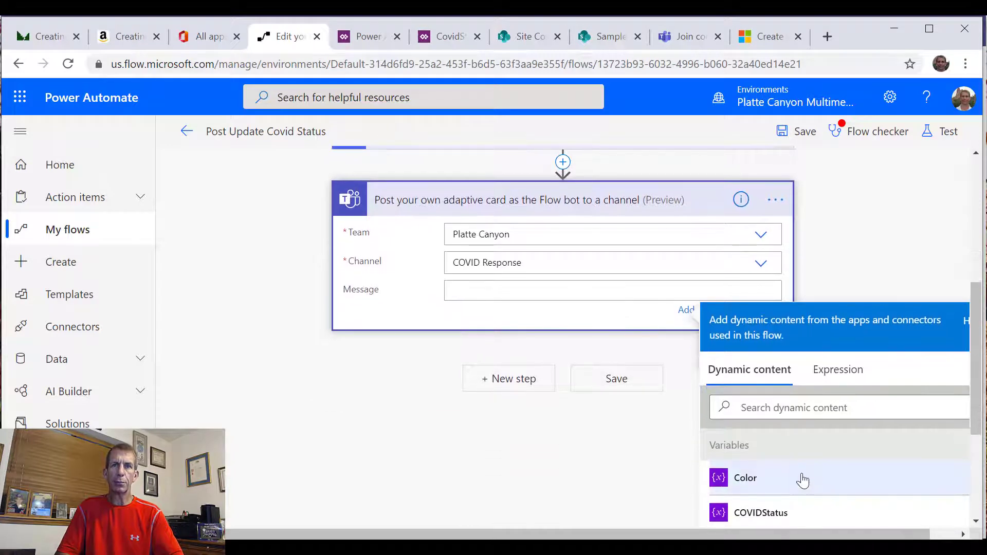
{"action": "scroll", "coordinate": [802, 475], "scroll_direction": "down", "scroll_amount": 3}
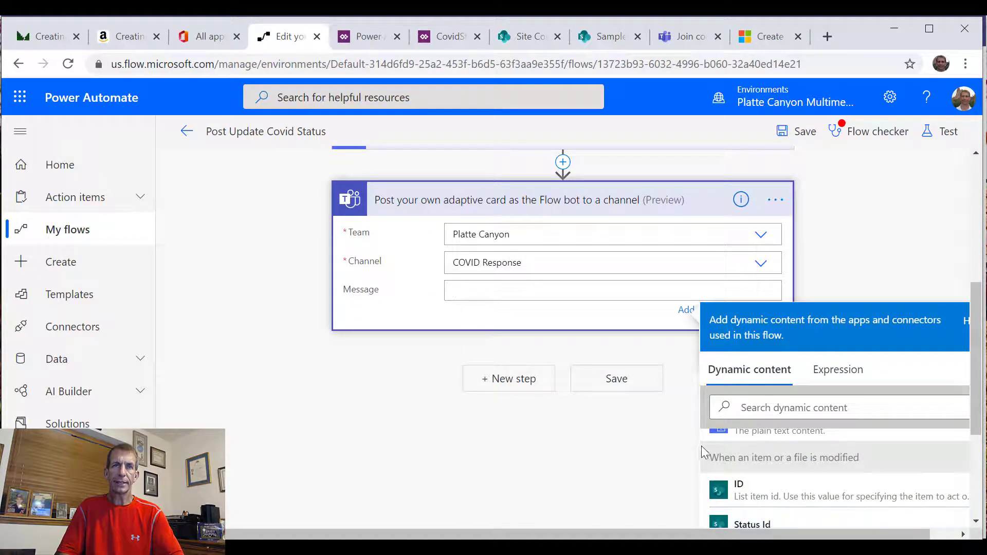
Review the sample adaptive card JSON in the Microsoft Docs article on creating adaptive cards for Teams
{"action": "left_click", "coordinate": [756, 46]}
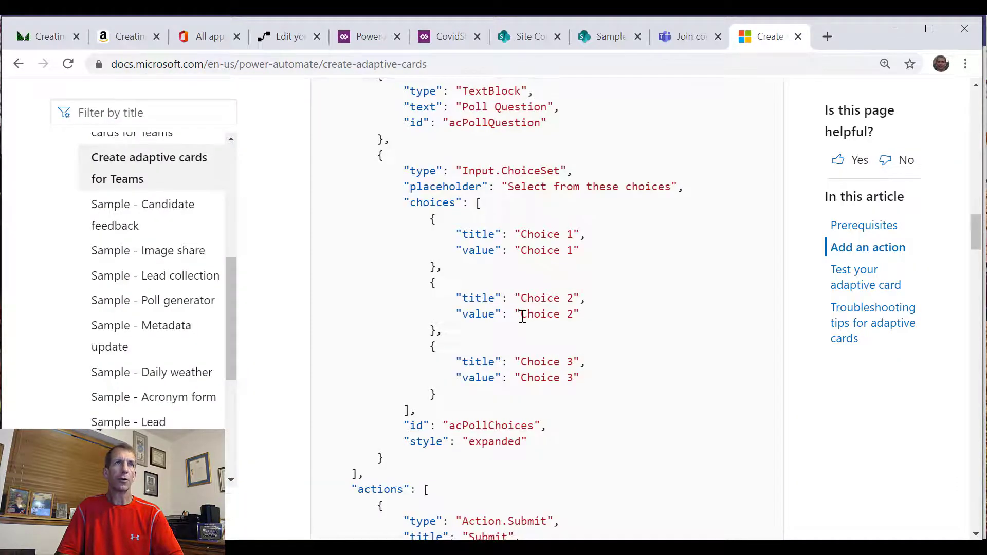
{"action": "scroll", "coordinate": [389, 300], "scroll_direction": "up", "scroll_amount": 5}
{"action": "scroll", "coordinate": [392, 215], "scroll_direction": "up", "scroll_amount": 6}
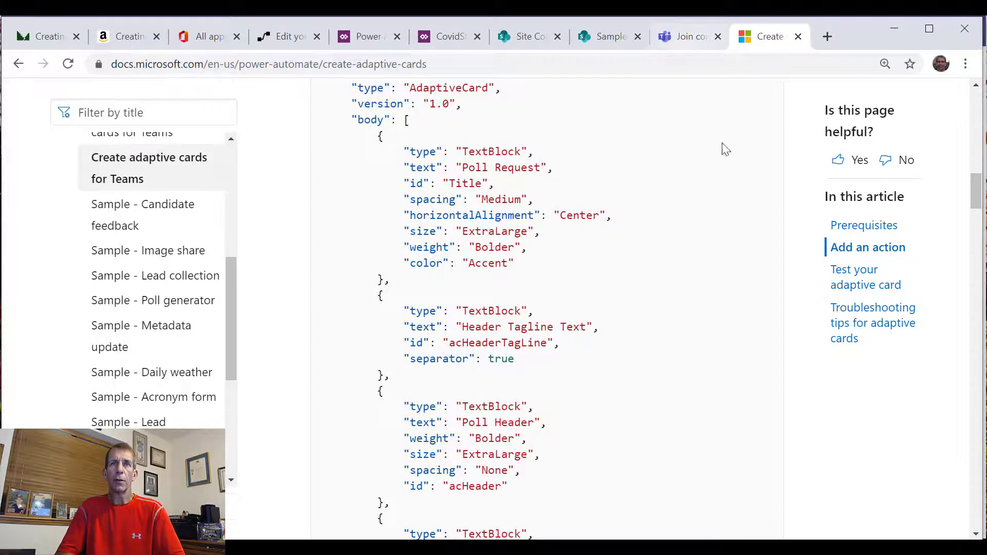
{"action": "left_click_drag", "start_coordinate": [976, 211], "coordinate": [972, 185]}
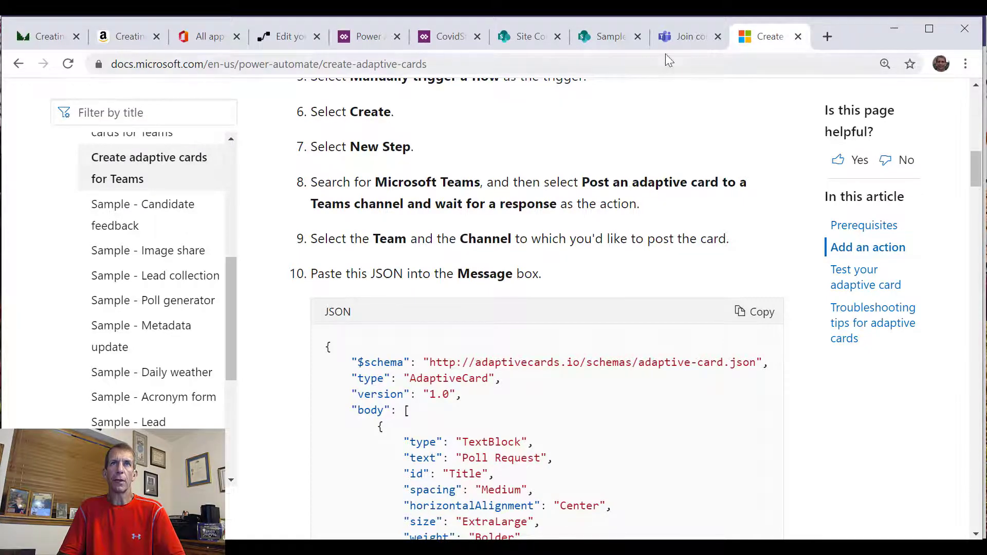
Return to the Power Automate flow and paste the adaptive card JSON containing COVID Status, Color and the plain text content into Message
{"action": "left_click", "coordinate": [671, 40]}
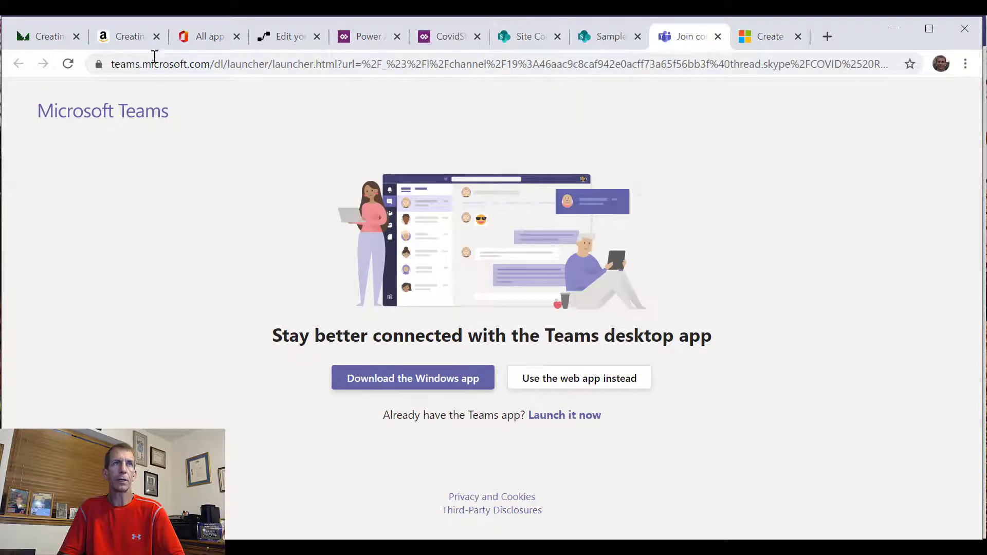
{"action": "left_click", "coordinate": [451, 35]}
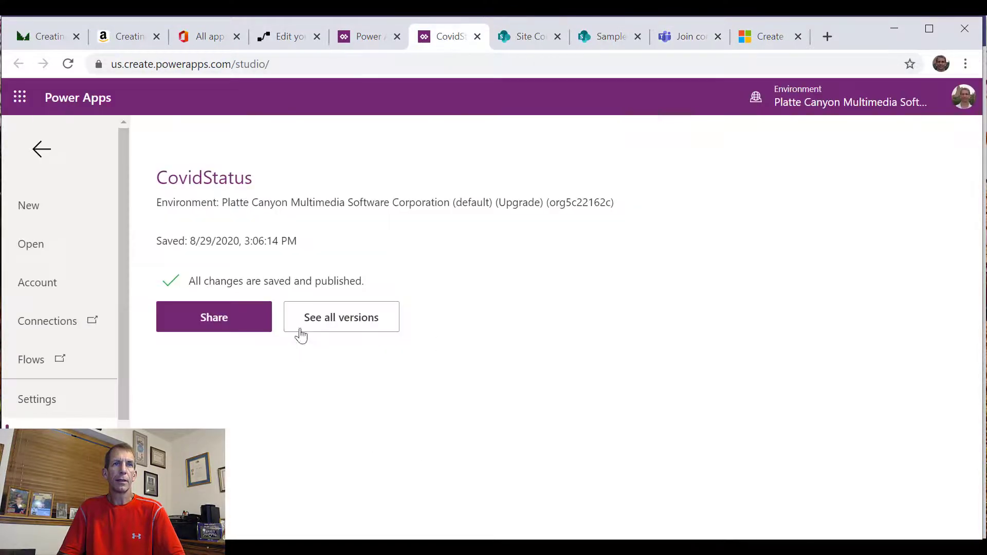
{"action": "left_click", "coordinate": [280, 36]}
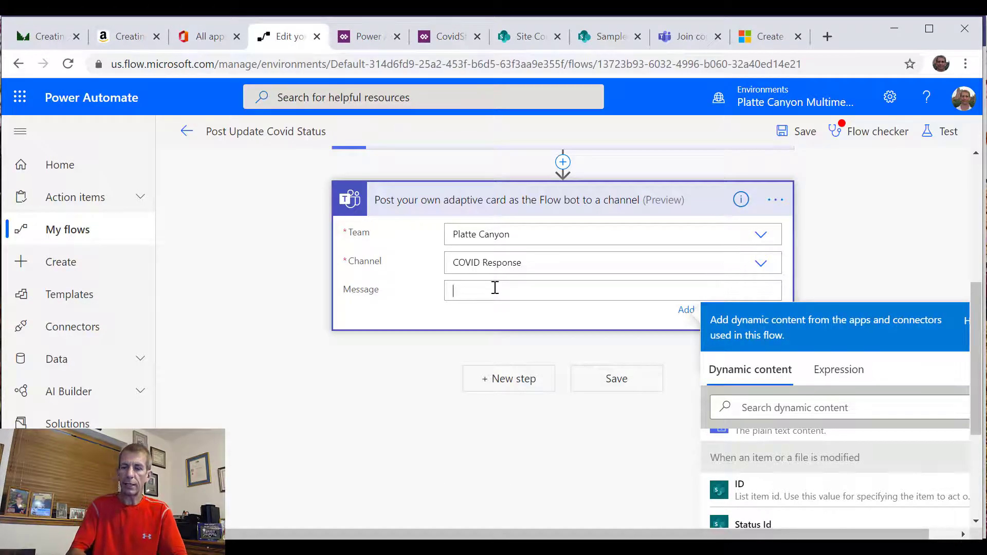
{"action": "key", "text": "ctrl+v"}
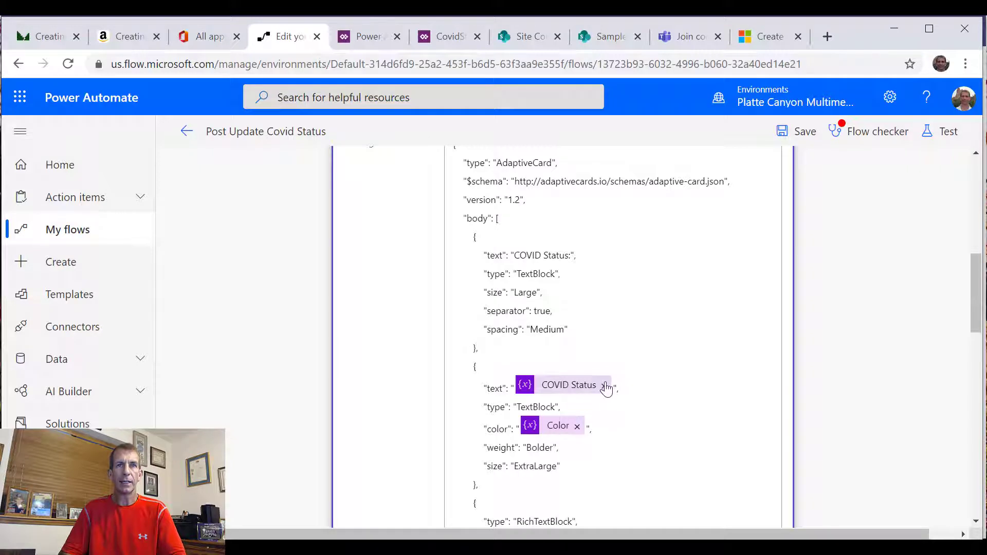
{"action": "scroll", "coordinate": [604, 335], "scroll_direction": "up", "scroll_amount": 2}
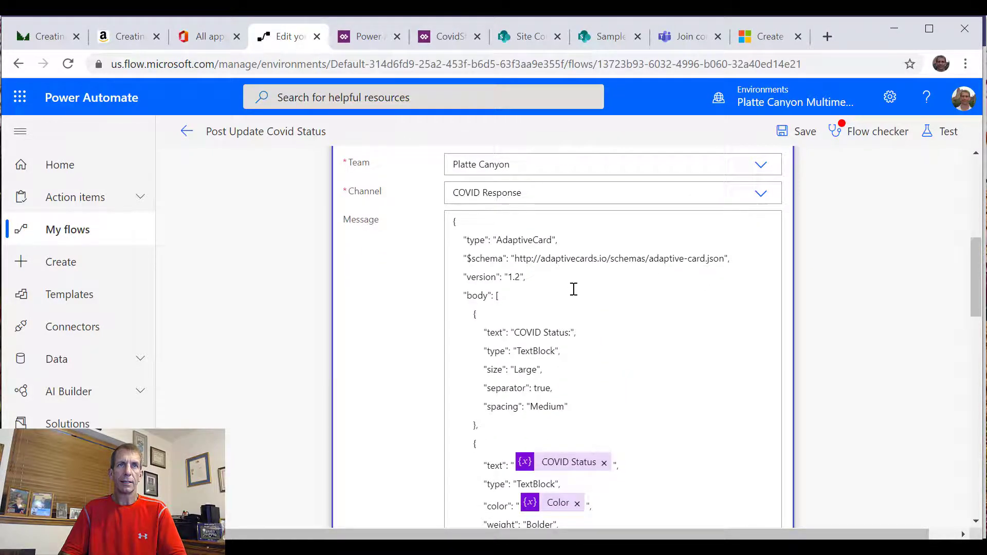
{"action": "scroll", "coordinate": [575, 295], "scroll_direction": "down", "scroll_amount": 3}
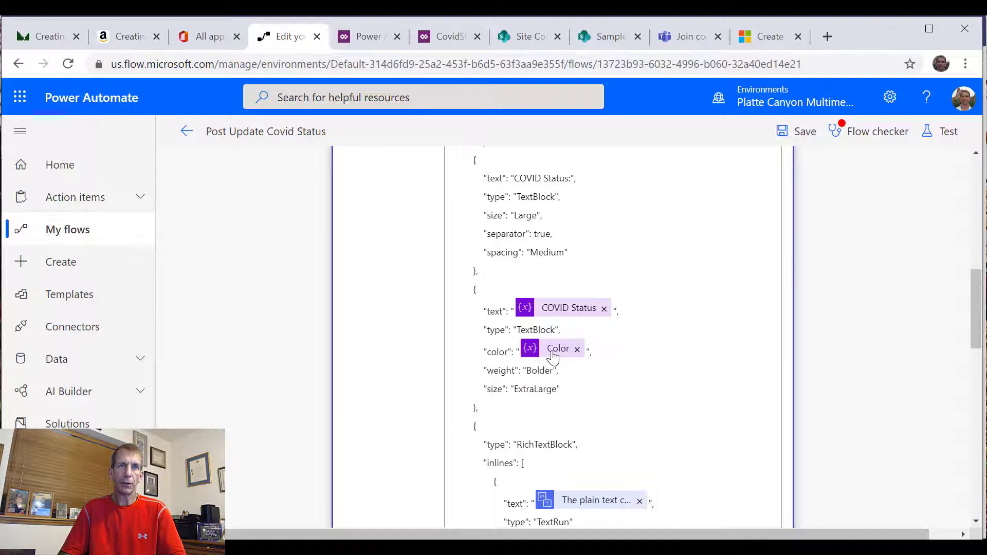
{"action": "scroll", "coordinate": [591, 428], "scroll_direction": "down", "scroll_amount": 1}
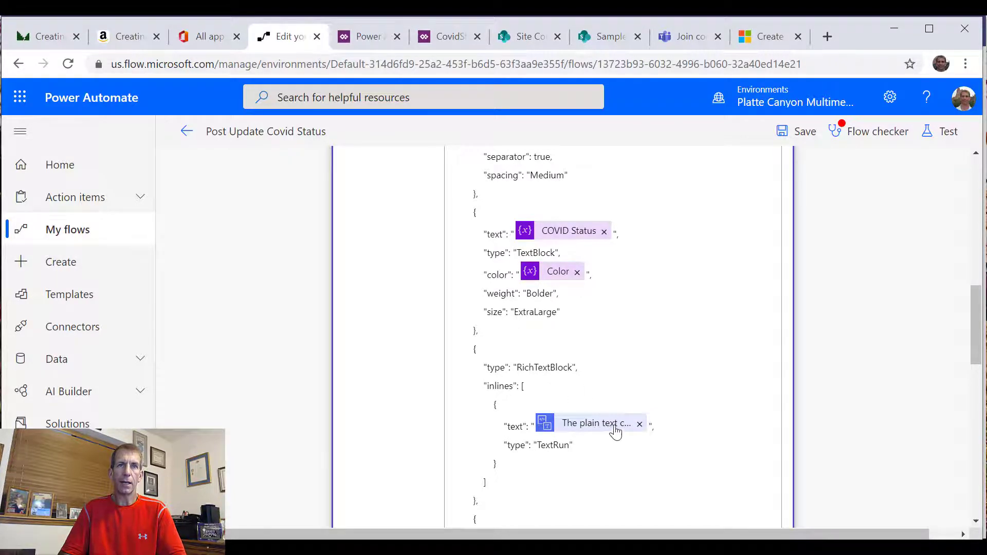
Check the flow's errors and warnings with Flow checker
{"action": "scroll", "coordinate": [771, 355], "scroll_direction": "up", "scroll_amount": 10}
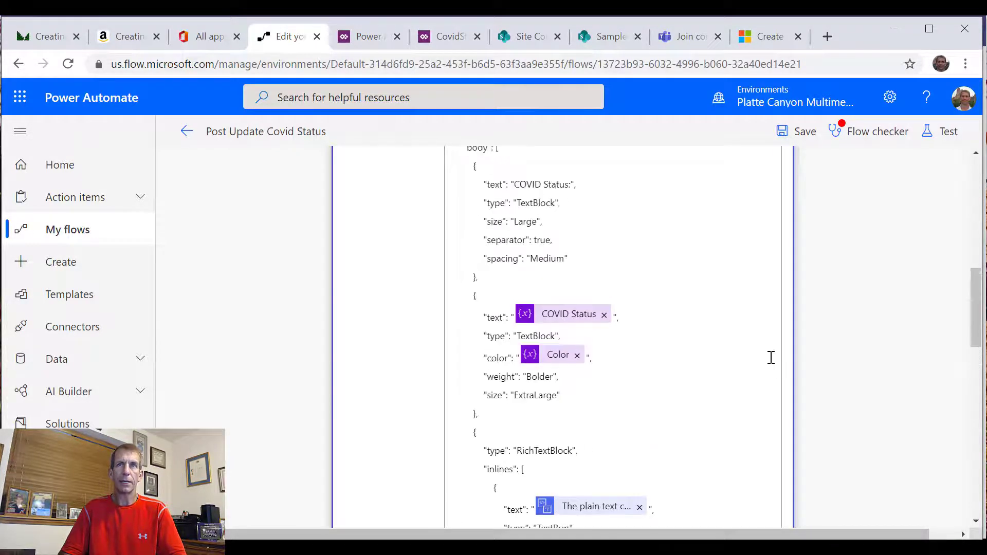
{"action": "scroll", "coordinate": [772, 357], "scroll_direction": "down", "scroll_amount": 3}
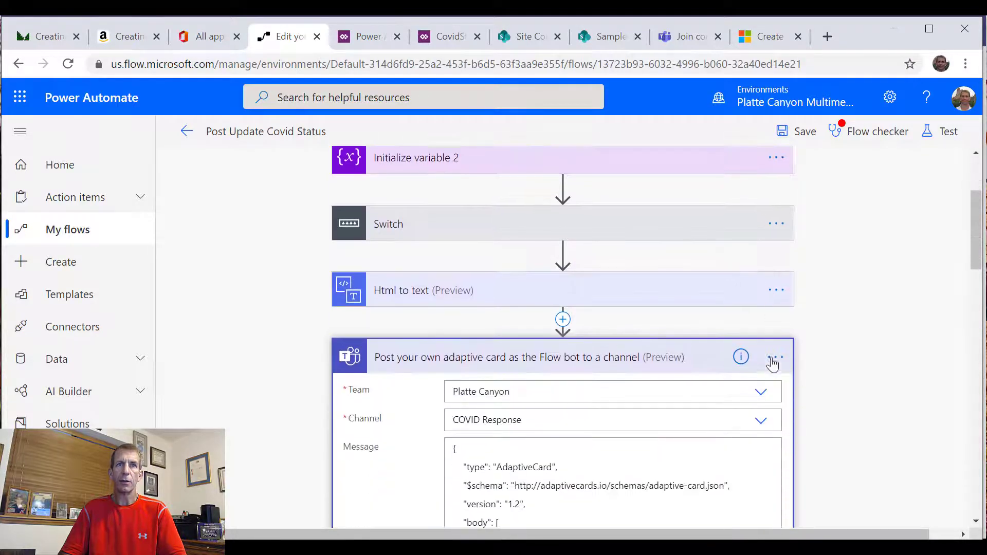
{"action": "scroll", "coordinate": [773, 381], "scroll_direction": "up", "scroll_amount": 3}
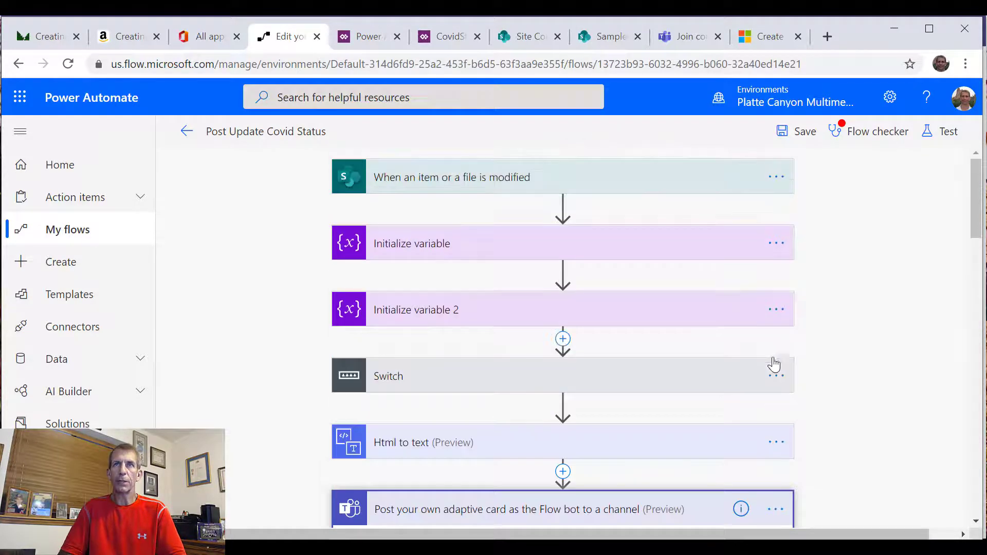
{"action": "left_click", "coordinate": [848, 133]}
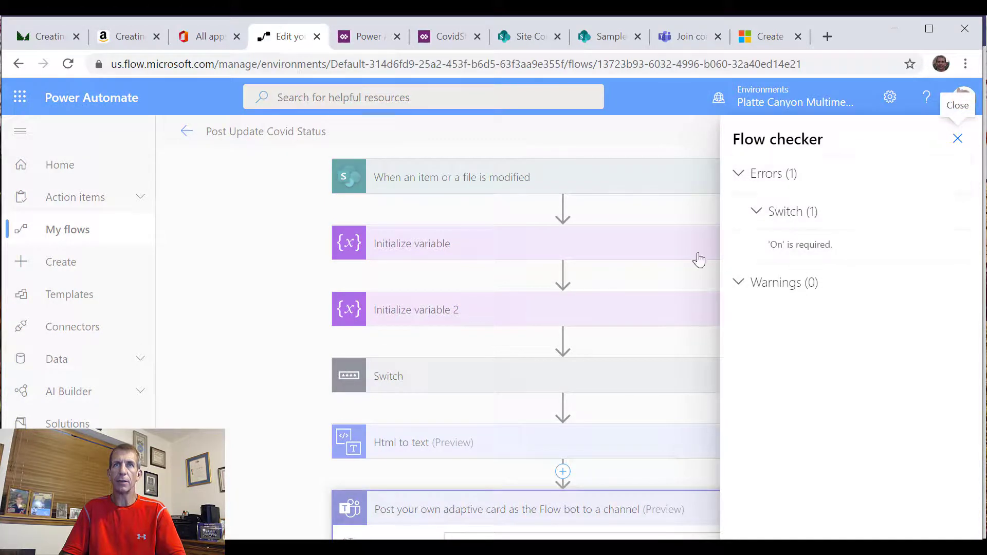
{"action": "left_click", "coordinate": [664, 221]}
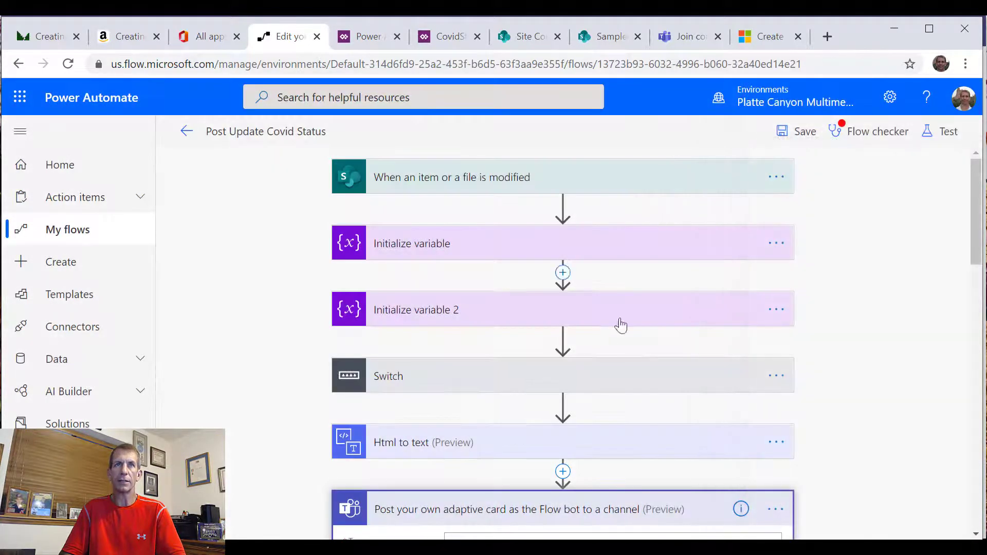
Set the Switch action's On value to the trigger's Status:Color Value and try to save the flow
{"action": "left_click", "coordinate": [562, 366]}
{"action": "scroll", "coordinate": [588, 399], "scroll_direction": "down", "scroll_amount": 2}
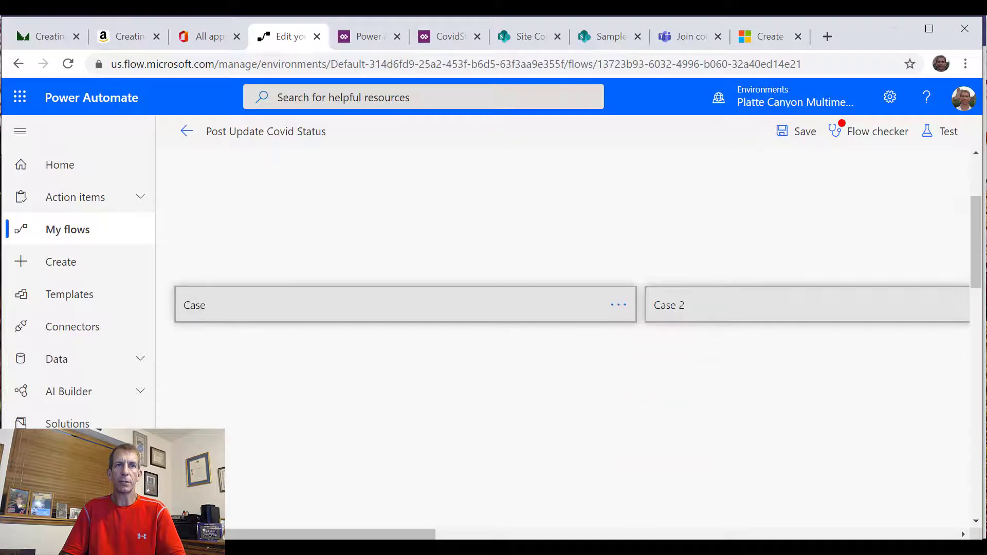
{"action": "left_click_drag", "start_coordinate": [431, 535], "coordinate": [647, 524]}
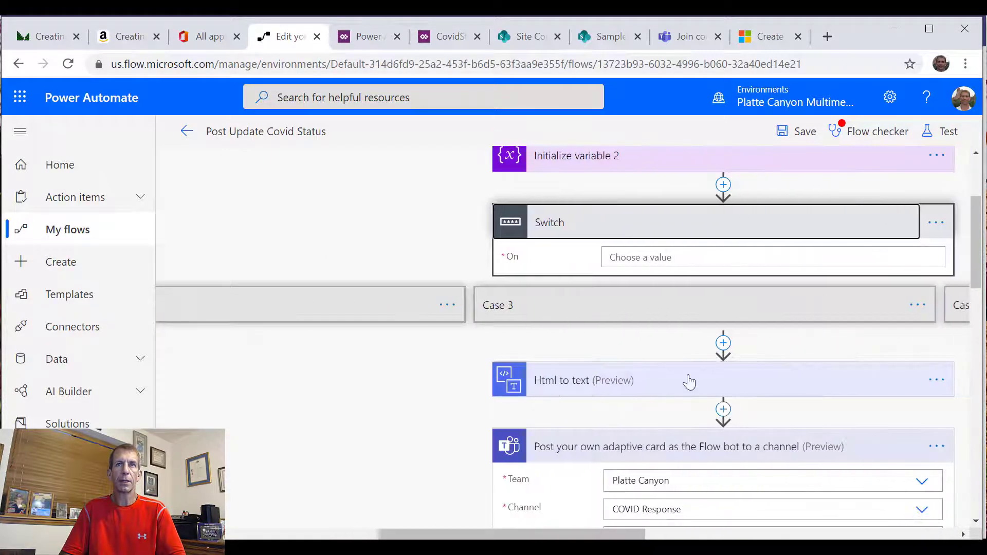
{"action": "left_click", "coordinate": [709, 261]}
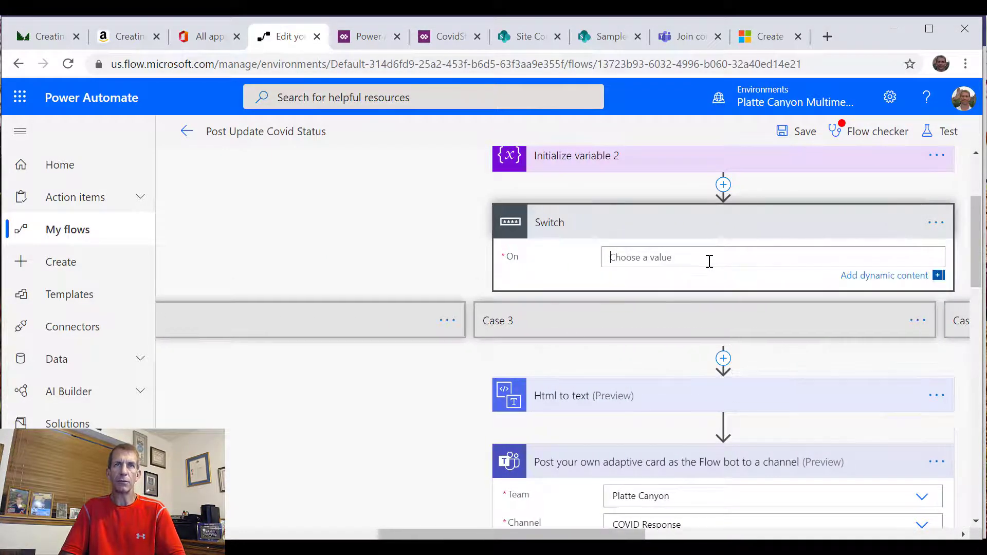
{"action": "scroll", "coordinate": [864, 448], "scroll_direction": "down", "scroll_amount": 3}
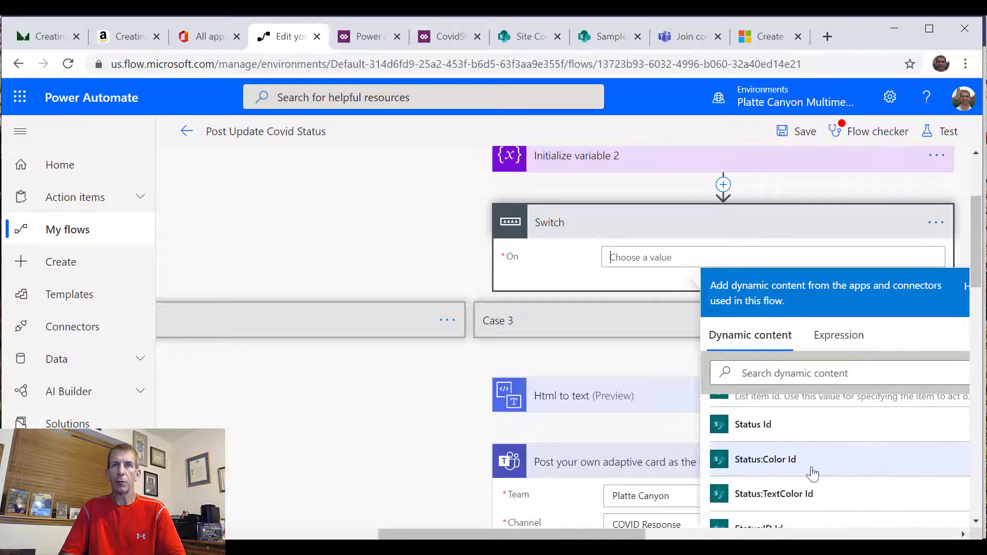
{"action": "scroll", "coordinate": [797, 471], "scroll_direction": "down", "scroll_amount": 3}
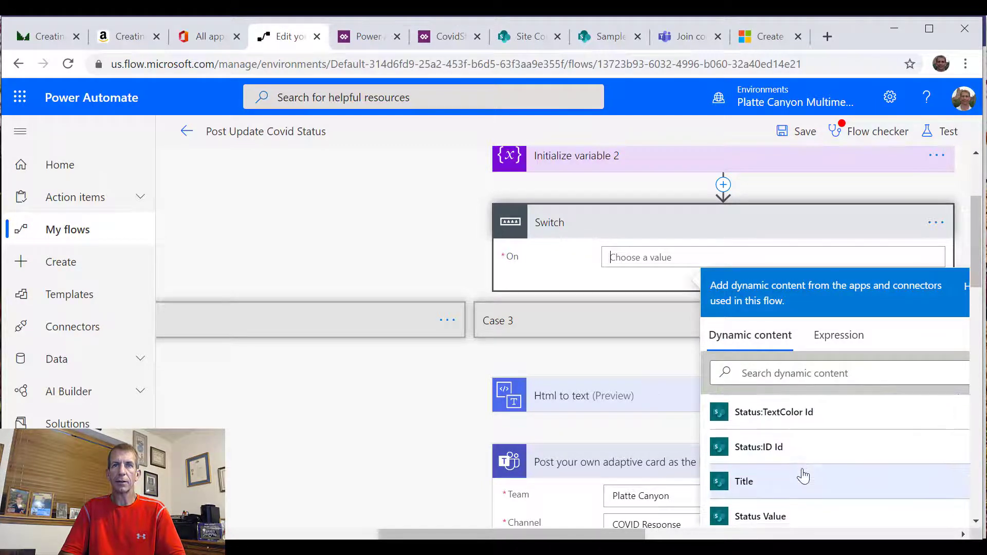
{"action": "scroll", "coordinate": [815, 491], "scroll_direction": "down", "scroll_amount": 1}
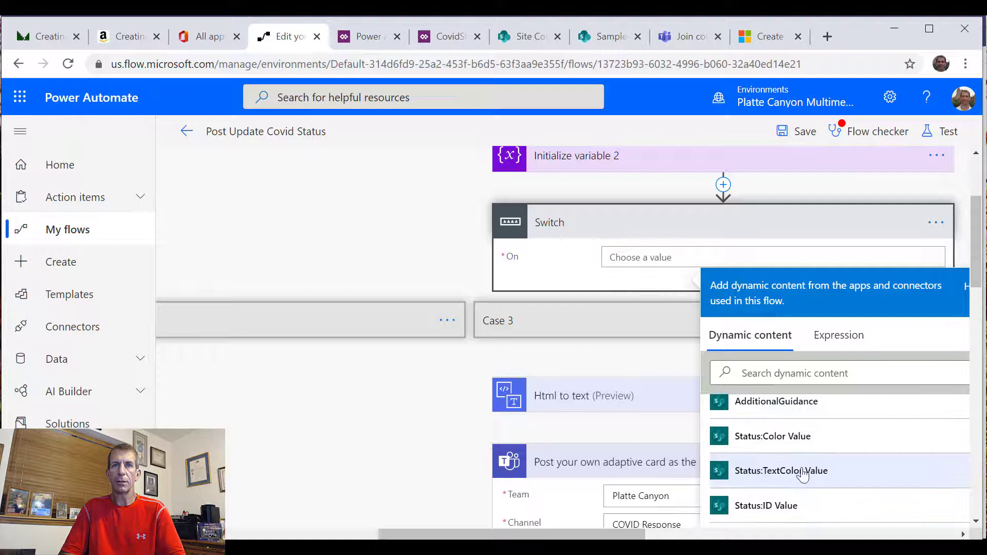
{"action": "left_click", "coordinate": [790, 449]}
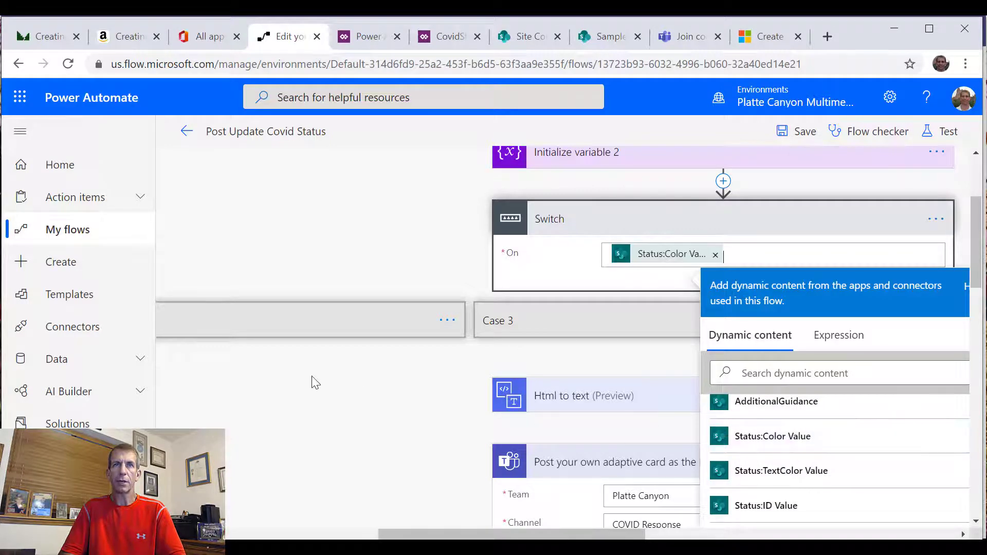
{"action": "left_click", "coordinate": [333, 391]}
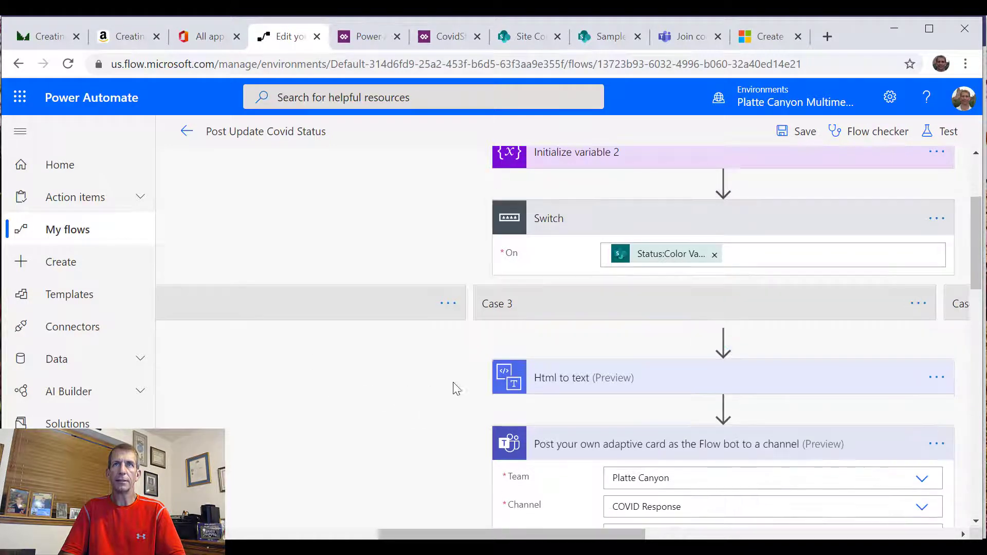
{"action": "left_click", "coordinate": [798, 137]}
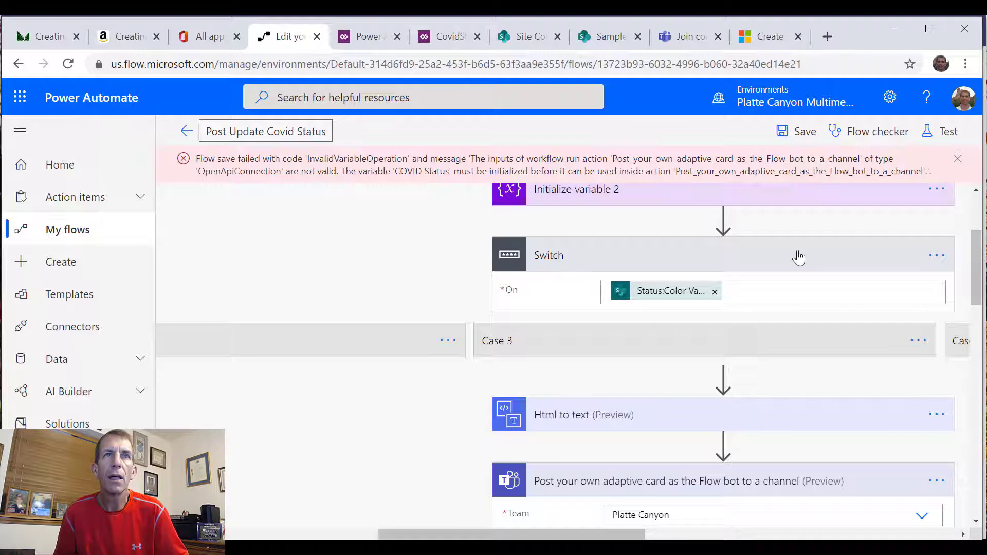
Replace the COVID Status token in the adaptive card's second TextBlock text with the COVIDStatus variable
{"action": "scroll", "coordinate": [785, 235], "scroll_direction": "down", "scroll_amount": 6}
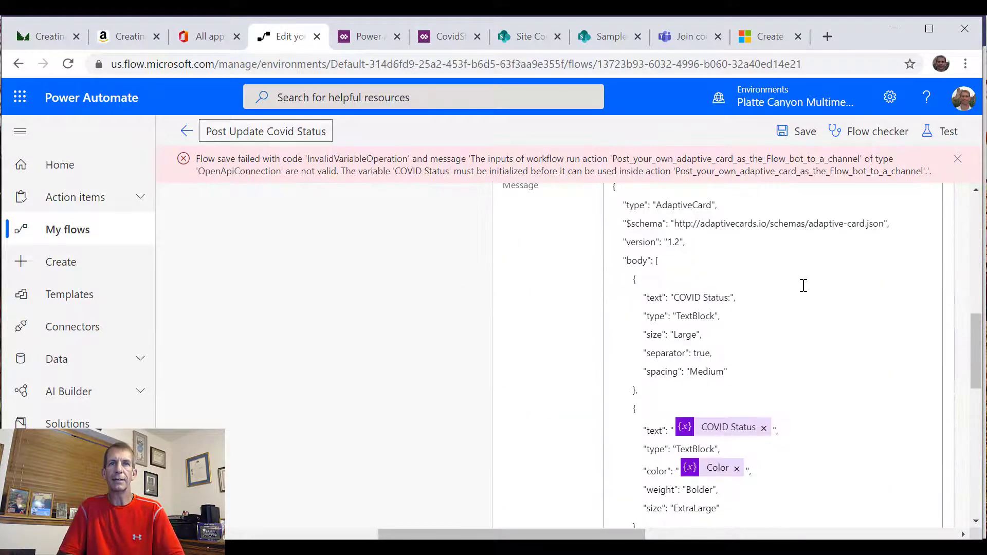
{"action": "left_click", "coordinate": [764, 428]}
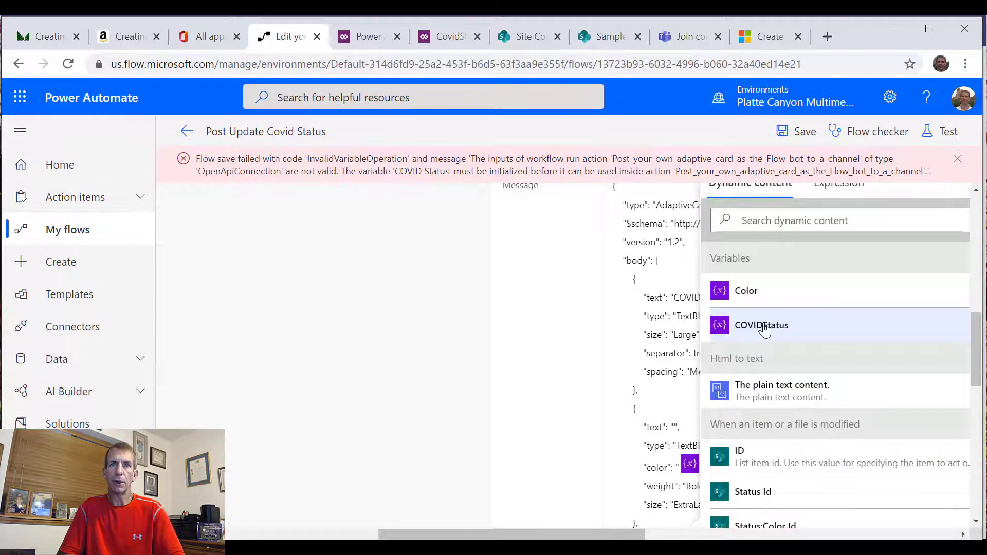
{"action": "scroll", "coordinate": [673, 396], "scroll_direction": "down", "scroll_amount": 1}
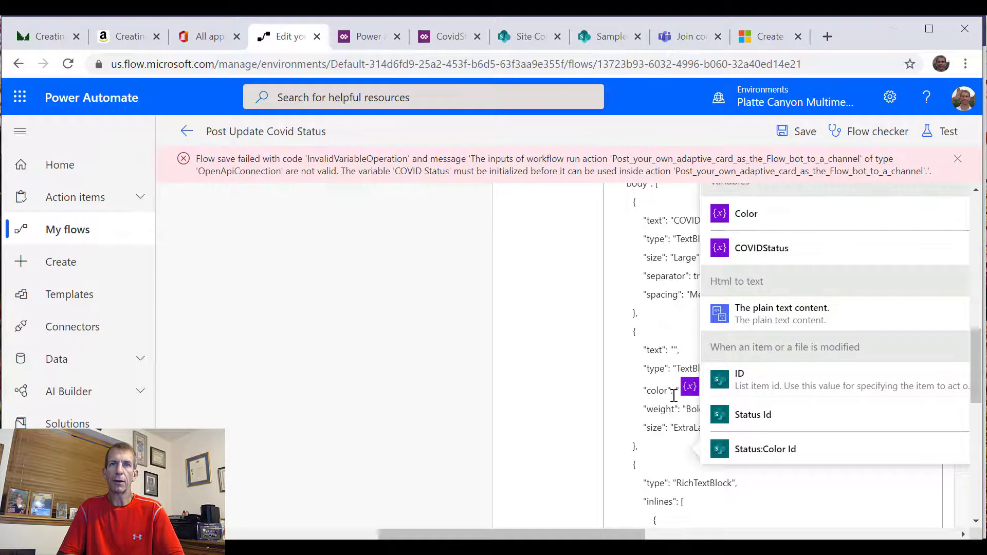
{"action": "left_click", "coordinate": [674, 350]}
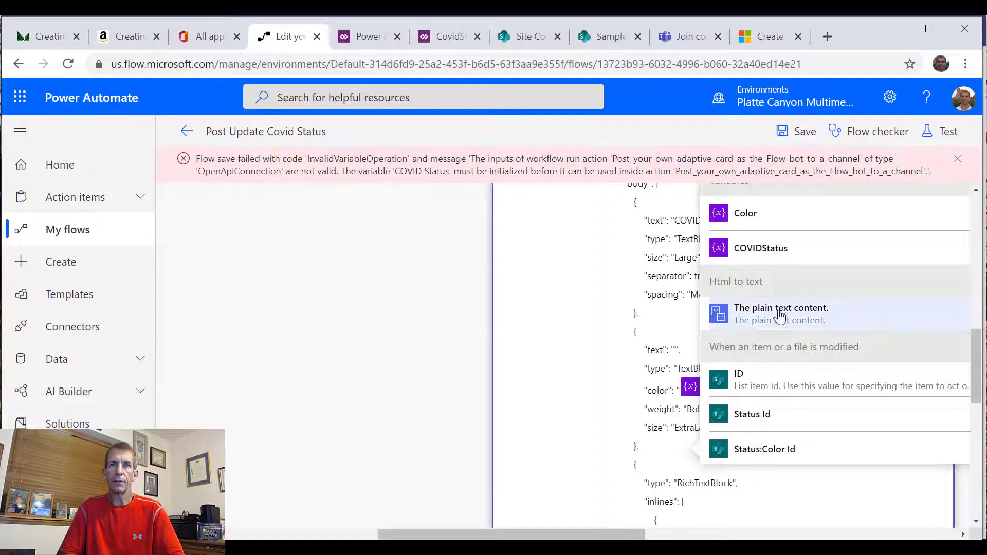
{"action": "left_click", "coordinate": [776, 248]}
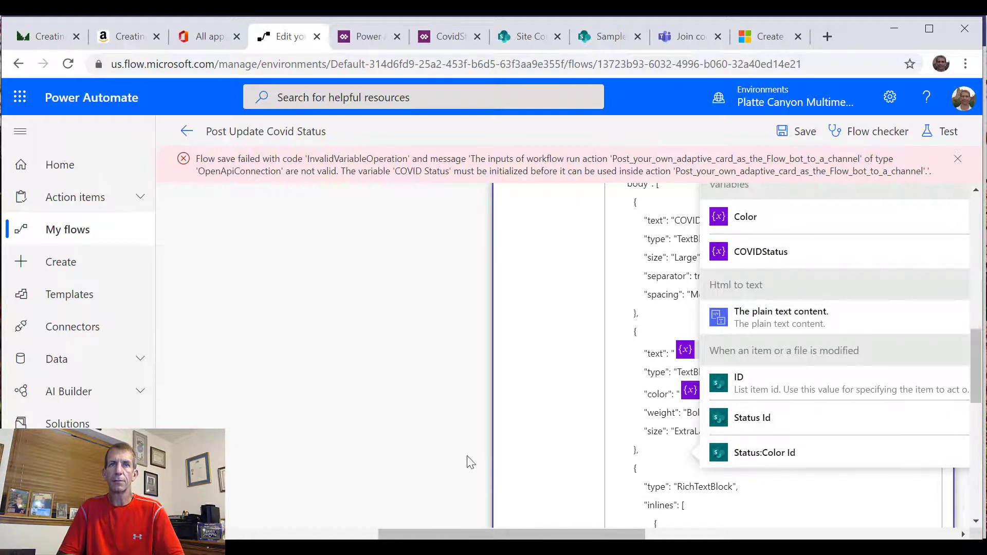
{"action": "left_click", "coordinate": [575, 446]}
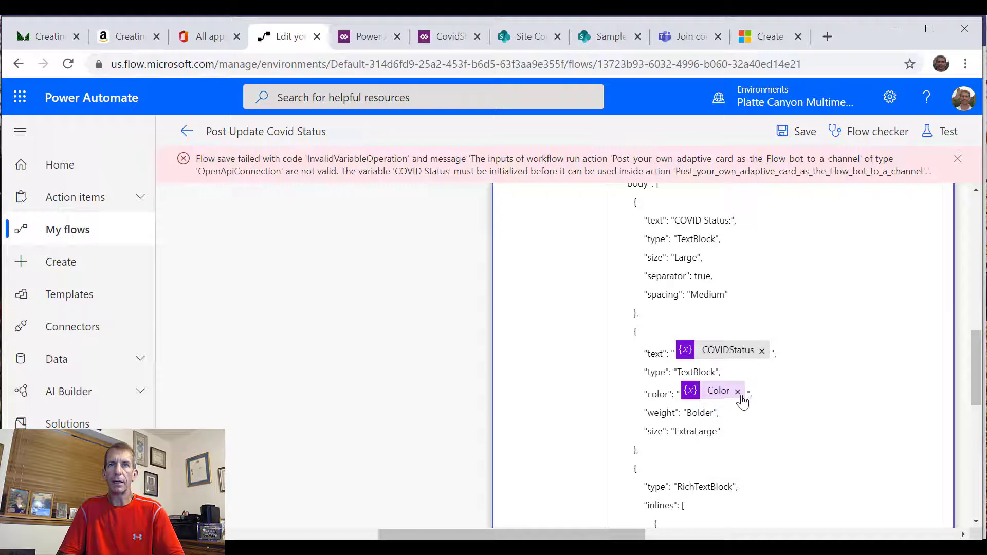
Replace the token in the second TextBlock's color property with the flow's own Color variable
{"action": "left_click", "coordinate": [737, 392]}
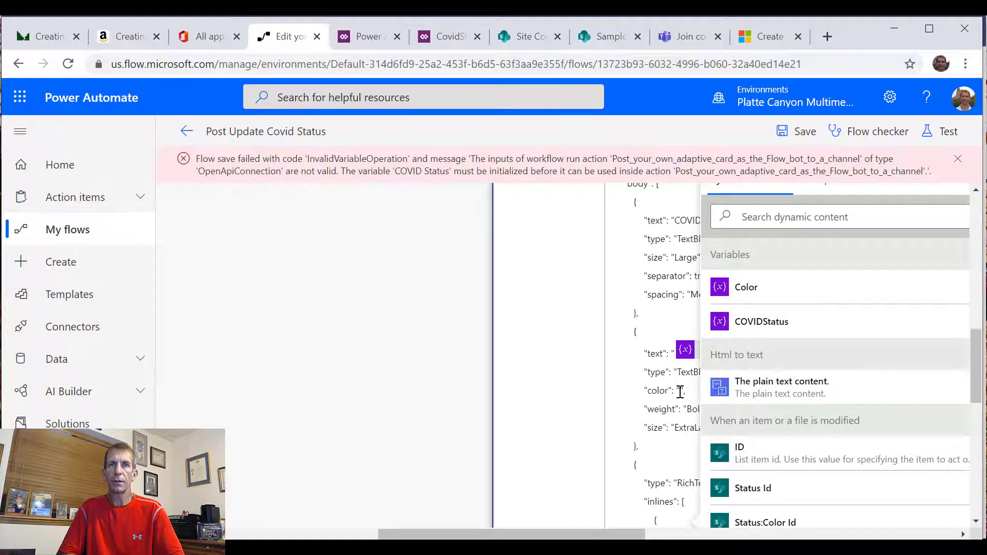
{"action": "left_click", "coordinate": [746, 291]}
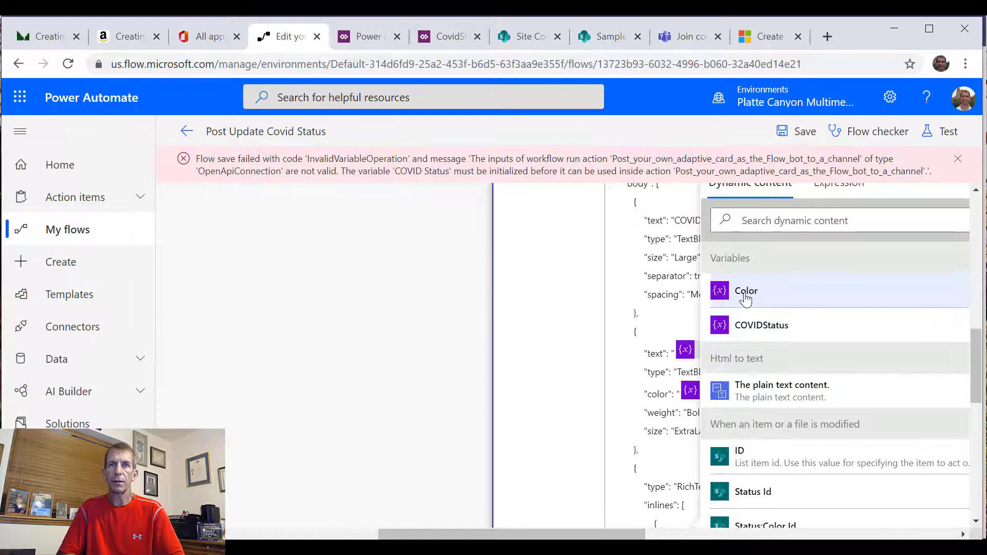
{"action": "left_click", "coordinate": [532, 437]}
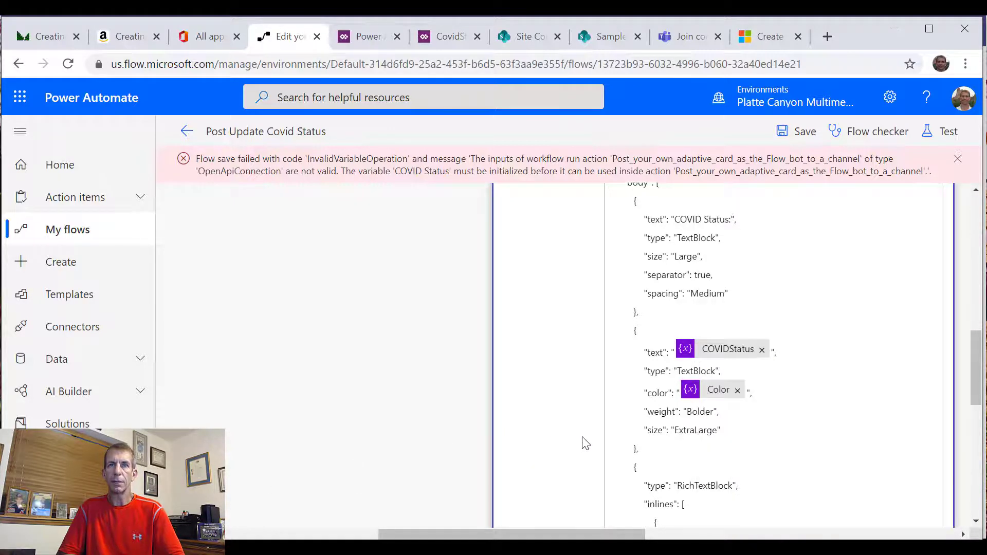
Replace the text token in the card's RichTextBlock with The plain text content from Html to text
{"action": "scroll", "coordinate": [719, 432], "scroll_direction": "down", "scroll_amount": 3}
{"action": "left_click", "coordinate": [800, 390]}
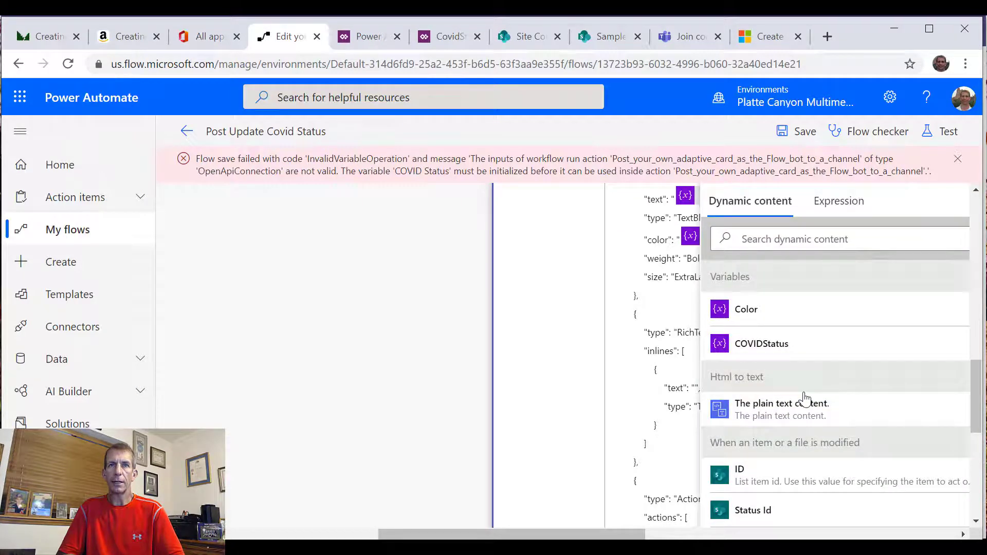
{"action": "left_click", "coordinate": [584, 409]}
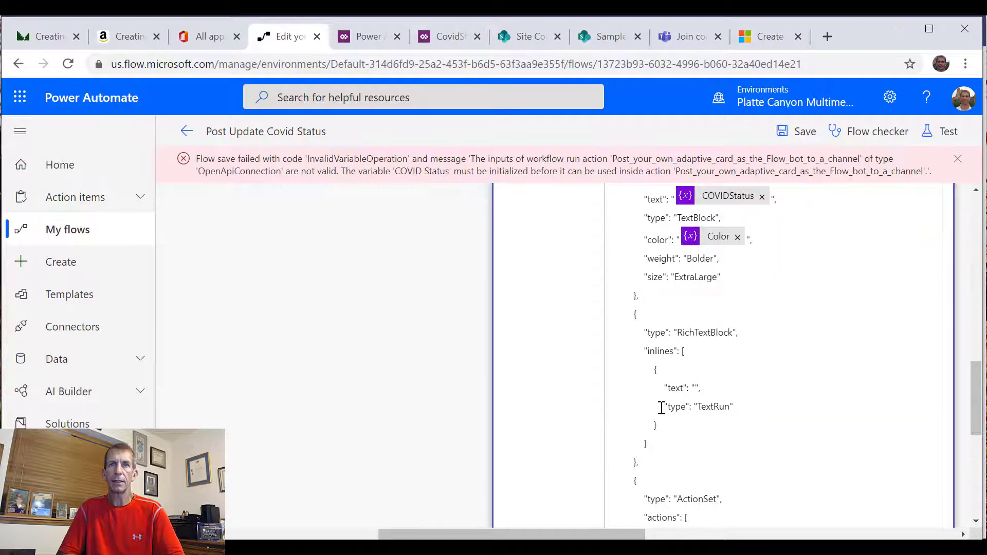
{"action": "left_click", "coordinate": [695, 388]}
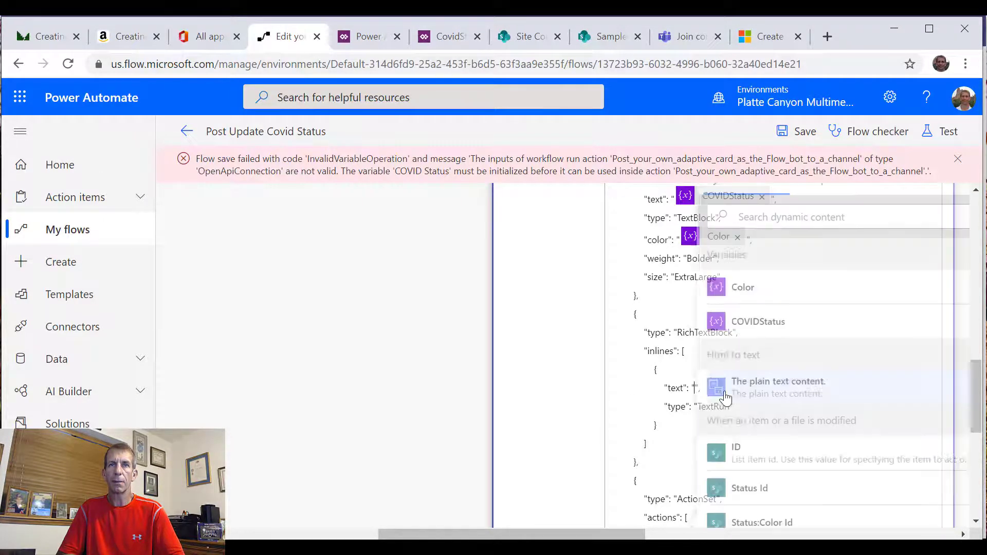
{"action": "left_click", "coordinate": [869, 389]}
{"action": "left_click", "coordinate": [577, 405]}
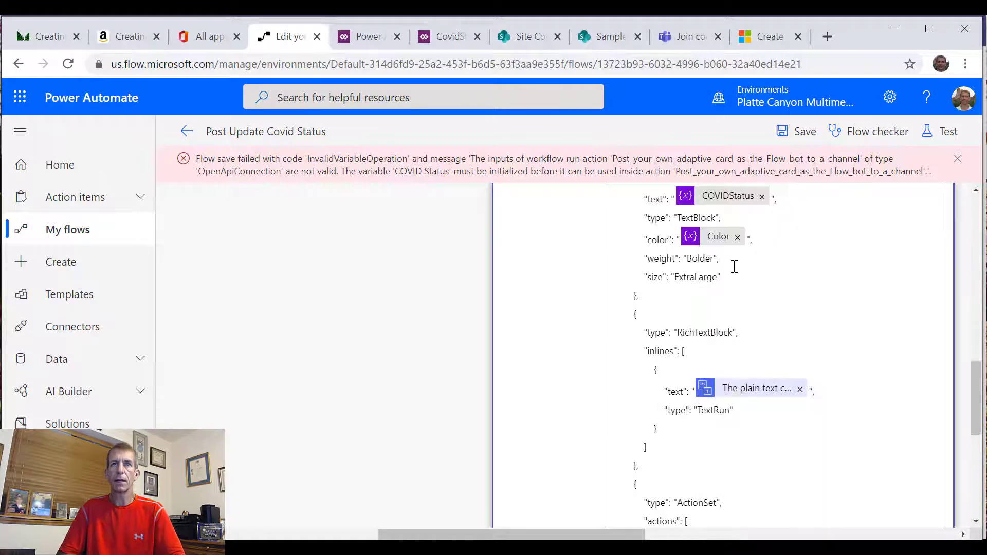
Save the Post Update Covid Status flow and return to its details page
{"action": "left_click", "coordinate": [809, 139]}
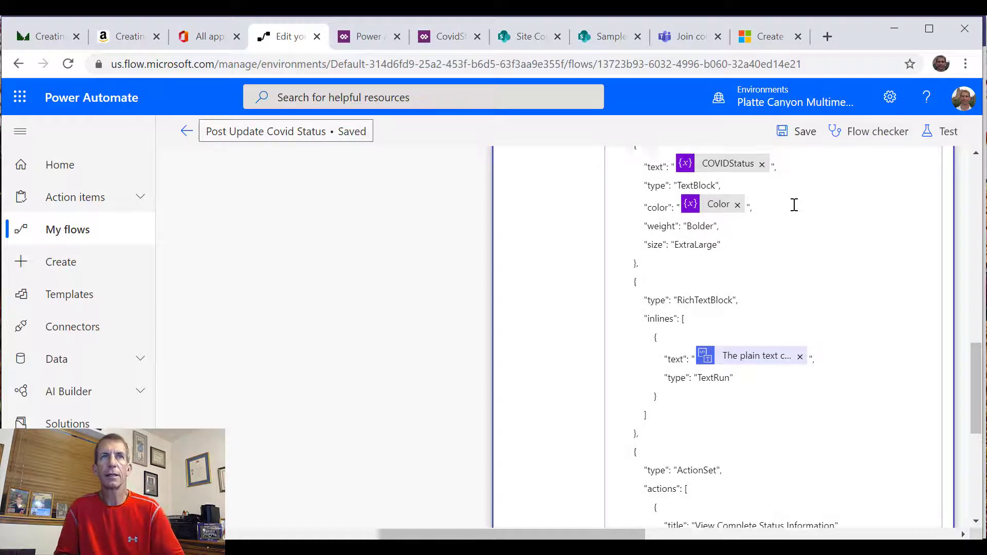
{"action": "scroll", "coordinate": [793, 203], "scroll_direction": "up", "scroll_amount": 6}
{"action": "scroll", "coordinate": [794, 205], "scroll_direction": "up", "scroll_amount": 10}
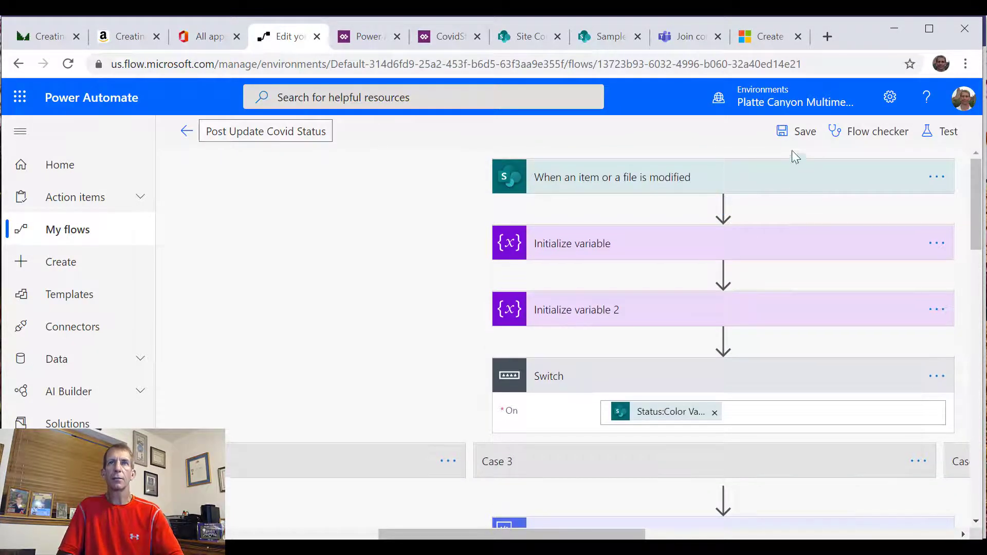
{"action": "left_click", "coordinate": [796, 137]}
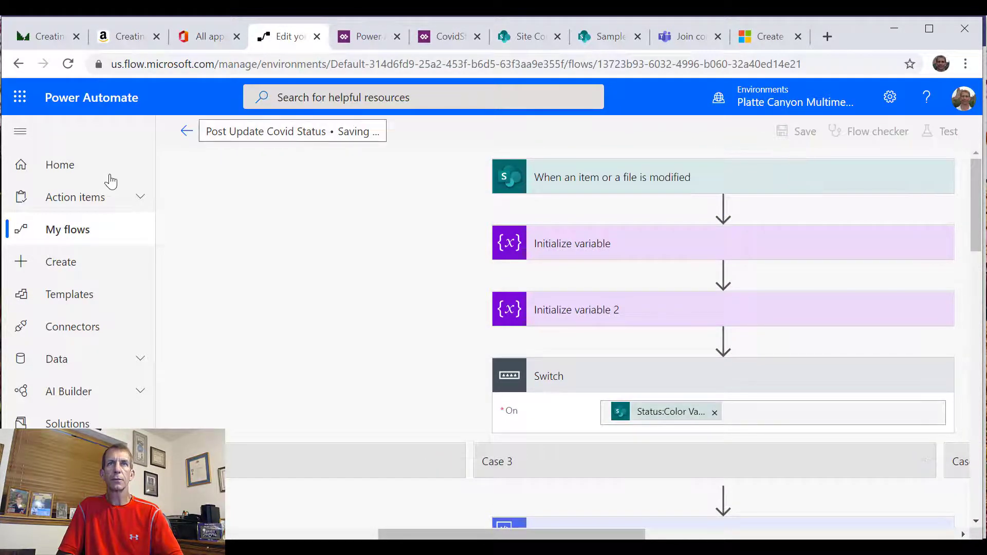
{"action": "left_click", "coordinate": [187, 131]}
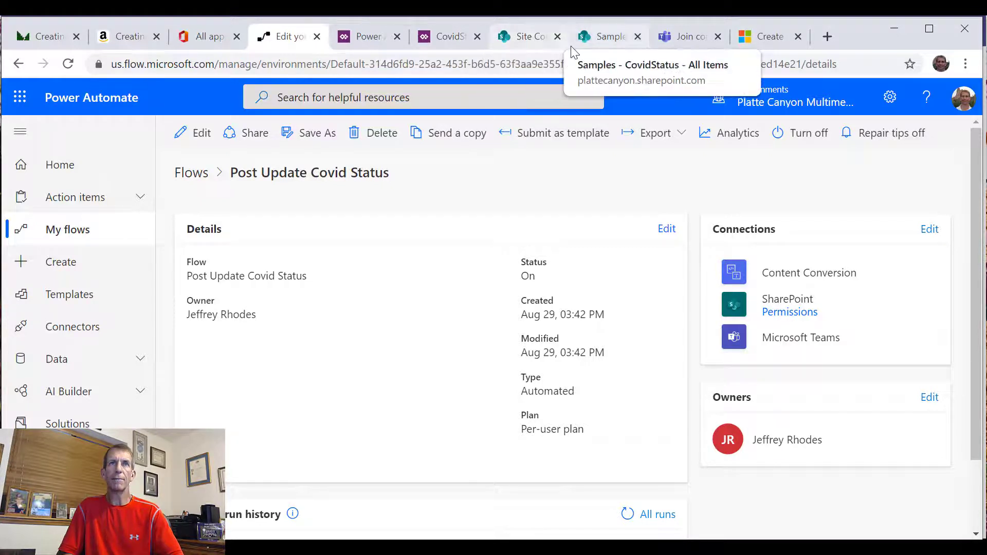
Switch to the CovidStatus list in SharePoint, set the Current Status item's Status to Level 2, and save it
{"action": "left_click", "coordinate": [532, 38]}
{"action": "left_click", "coordinate": [612, 37]}
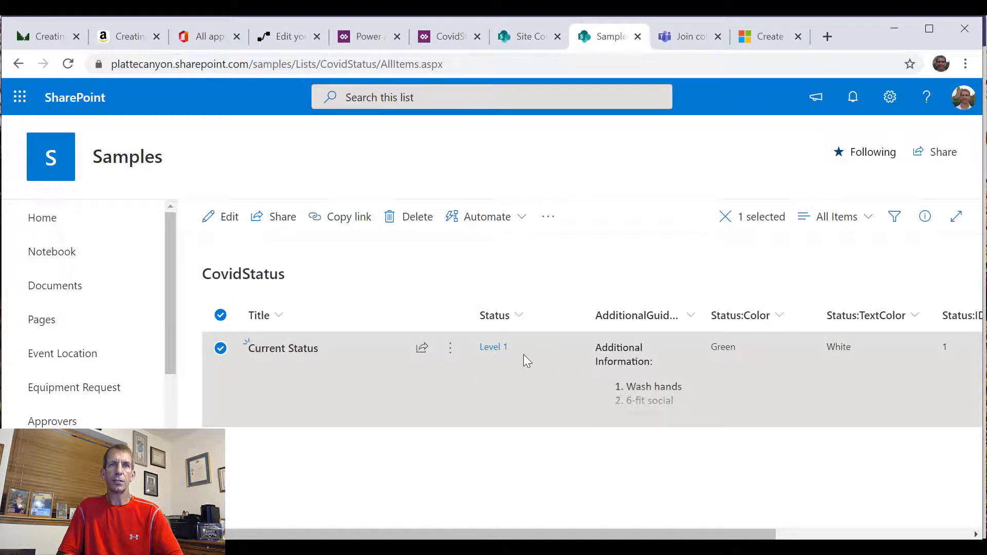
{"action": "left_click", "coordinate": [452, 350]}
{"action": "left_click", "coordinate": [485, 278]}
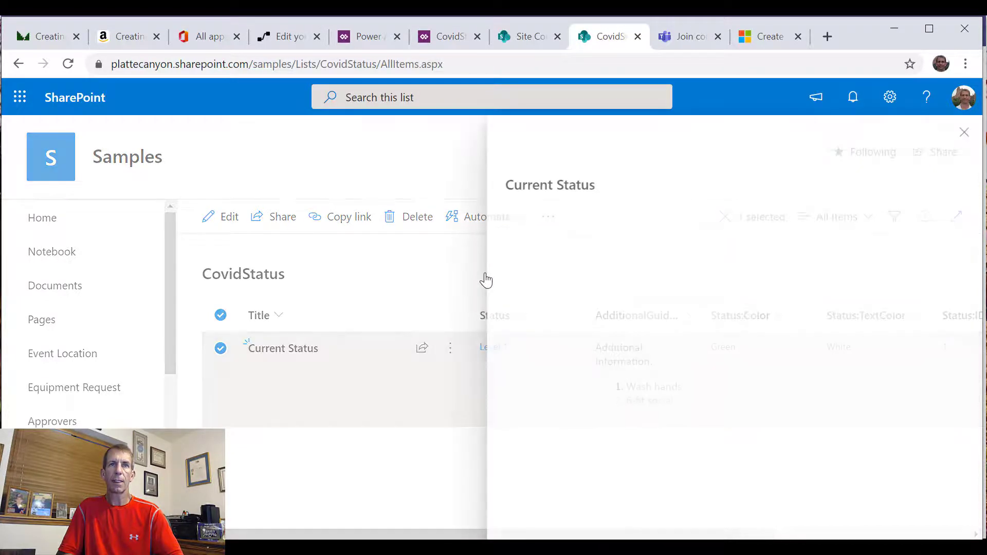
{"action": "left_click", "coordinate": [572, 302]}
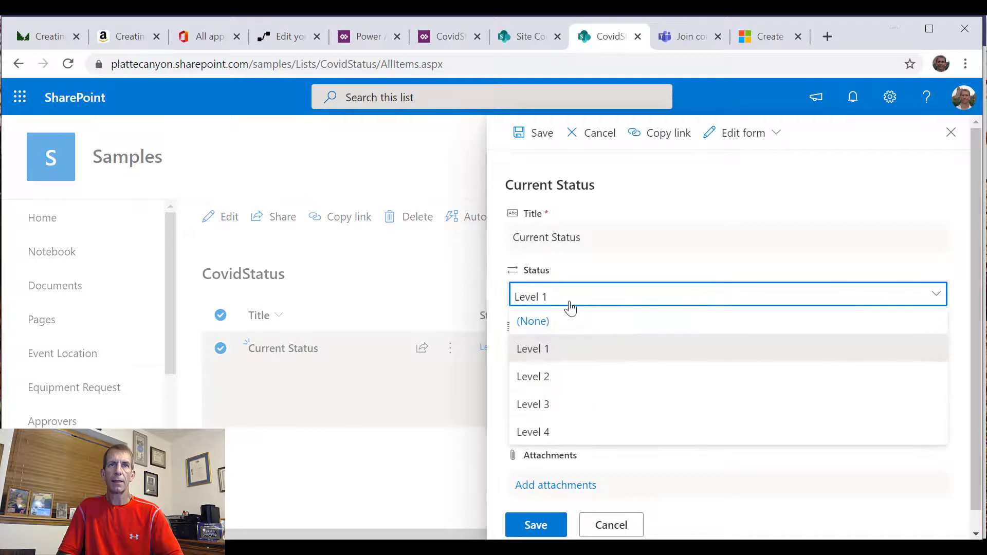
{"action": "left_click", "coordinate": [553, 383]}
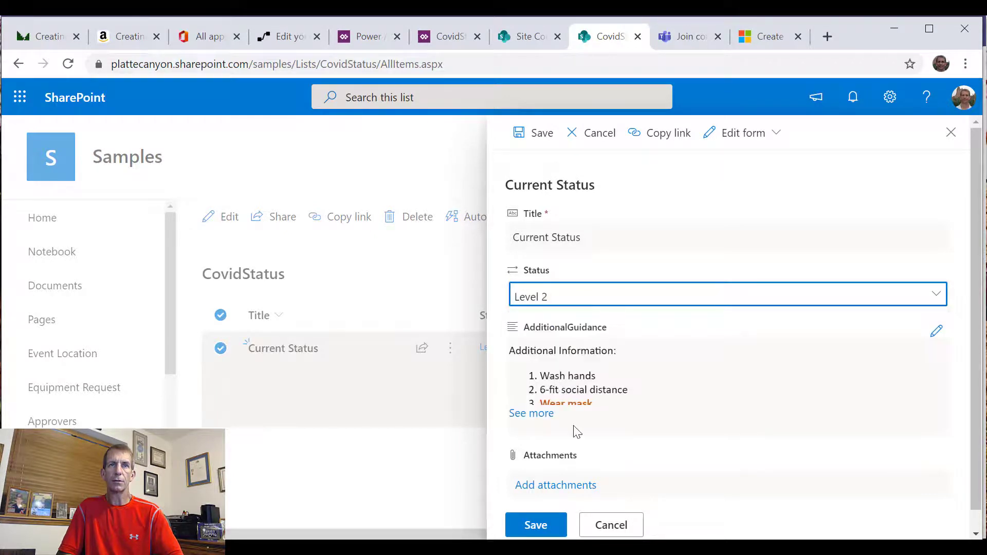
{"action": "left_click", "coordinate": [548, 526]}
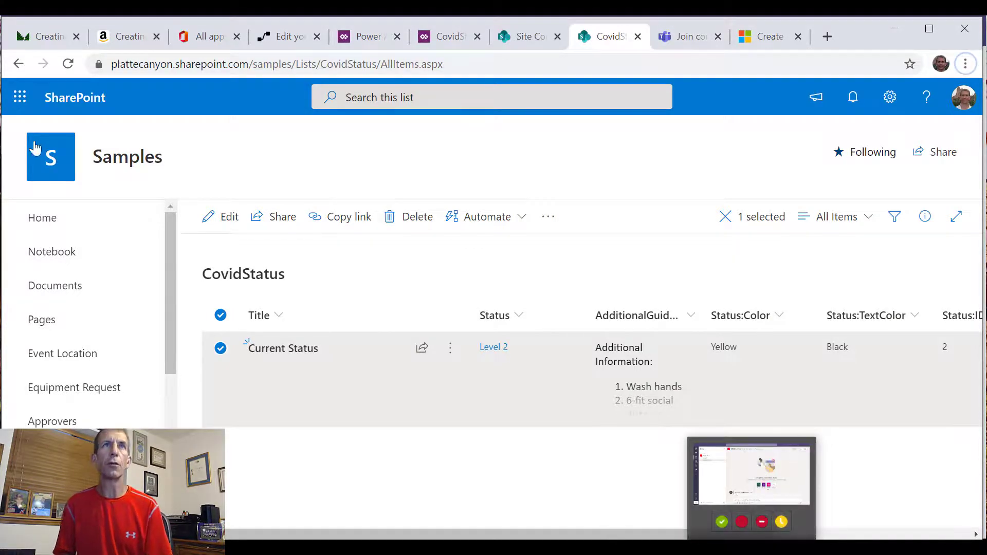
Check the flow's run history in Power Automate and the COVID Response channel in Teams for a new run and post
{"action": "left_click", "coordinate": [287, 36]}
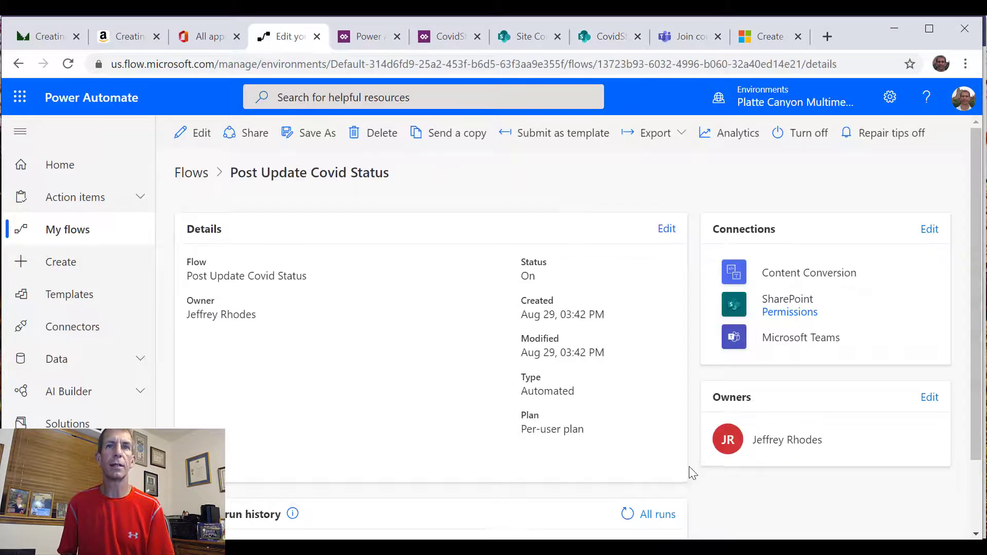
{"action": "left_click", "coordinate": [649, 515]}
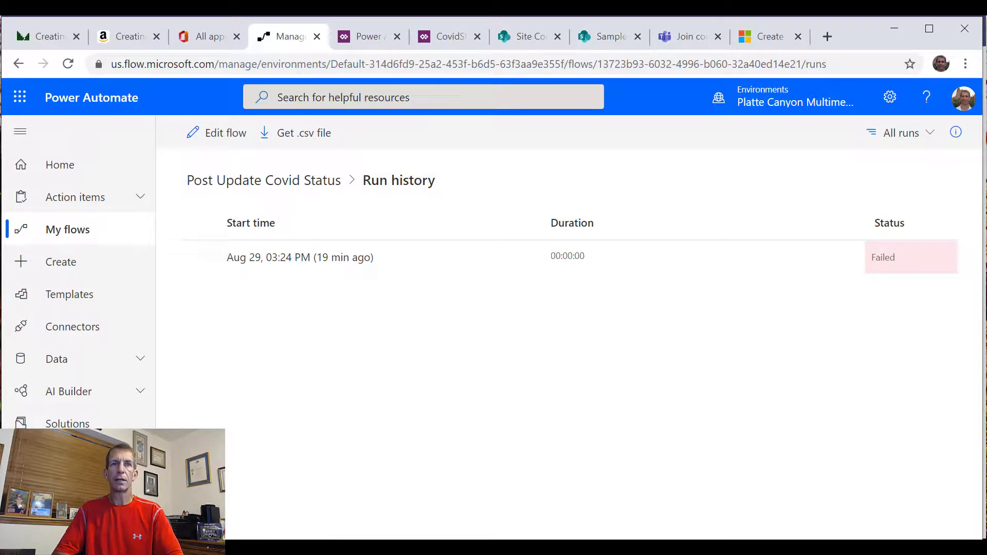
{"action": "key", "text": "alt+Tab"}
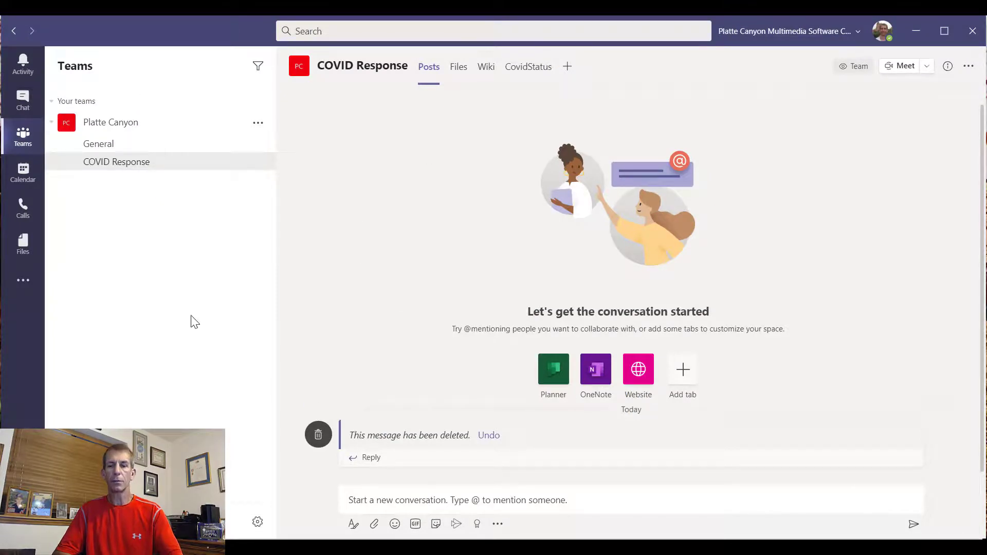
{"action": "key", "text": "alt+Tab"}
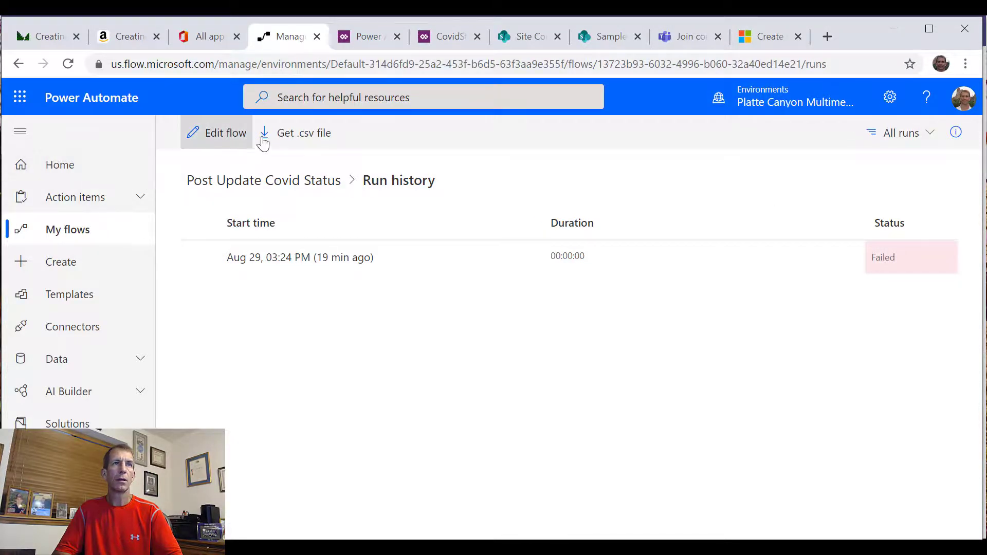
{"action": "left_click", "coordinate": [227, 132]}
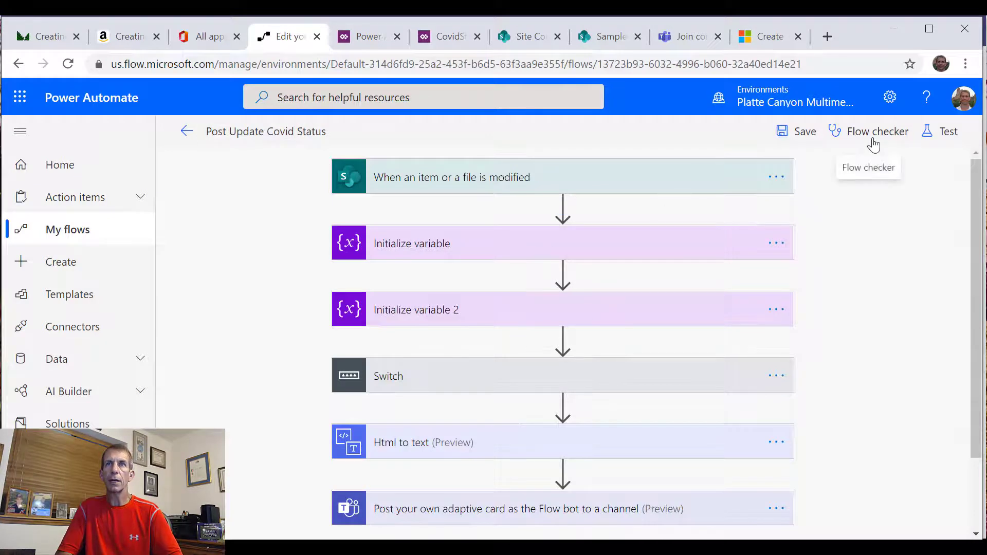
{"action": "scroll", "coordinate": [787, 447], "scroll_direction": "down", "scroll_amount": 2}
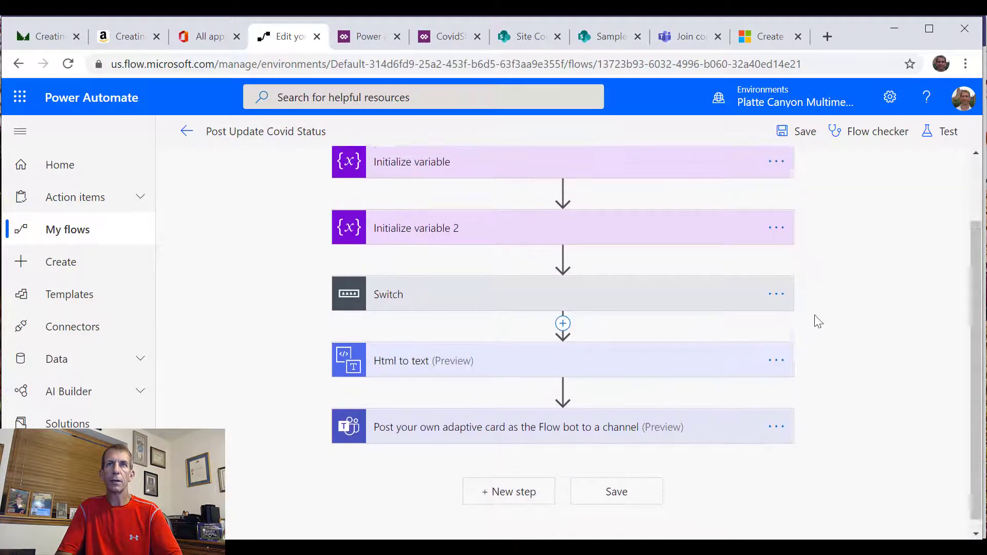
{"action": "scroll", "coordinate": [815, 322], "scroll_direction": "up", "scroll_amount": 2}
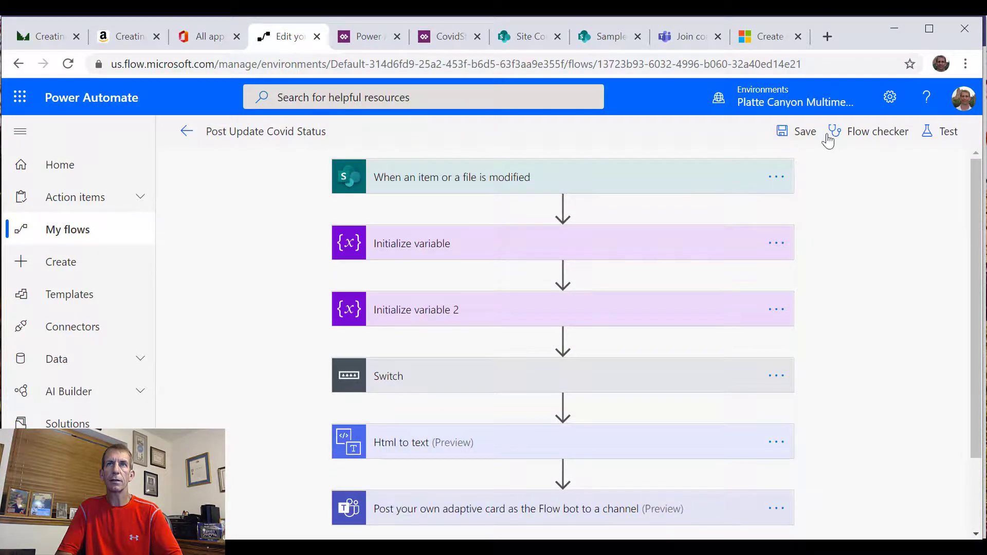
{"action": "left_click", "coordinate": [191, 134]}
Open the latest failed run of Post Update Covid Status and examine the adaptive card action's error details
{"action": "scroll", "coordinate": [668, 462], "scroll_direction": "down", "scroll_amount": 2}
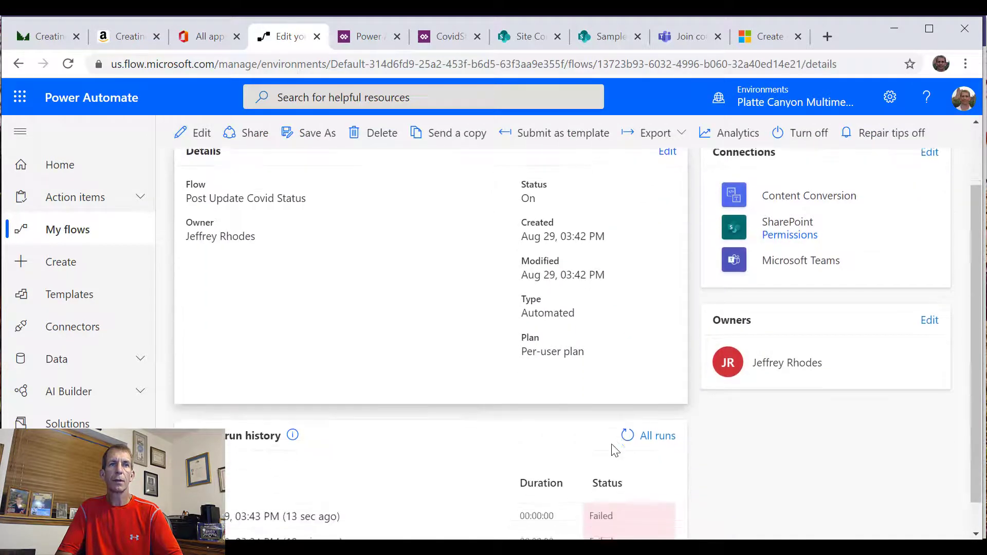
{"action": "scroll", "coordinate": [648, 442], "scroll_direction": "down", "scroll_amount": 1}
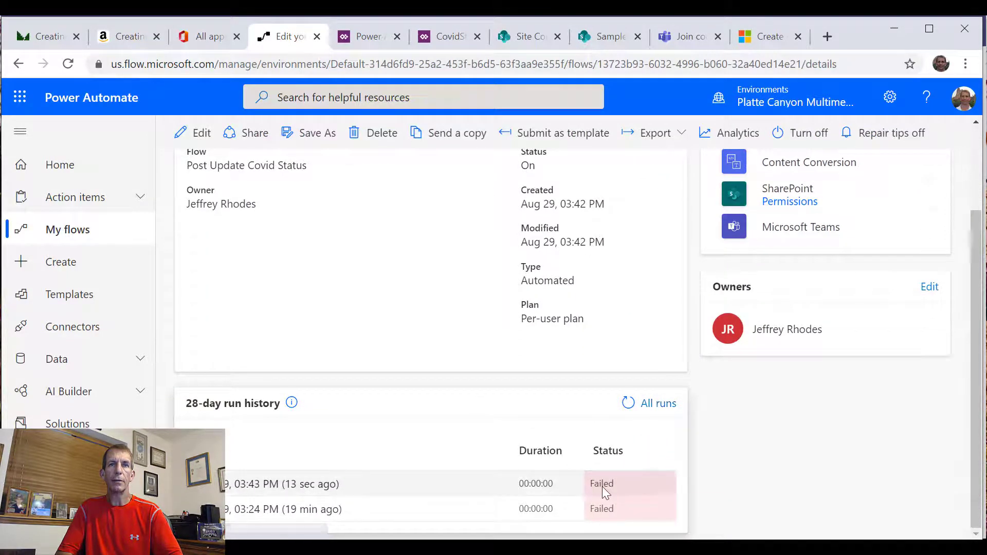
{"action": "left_click", "coordinate": [288, 485]}
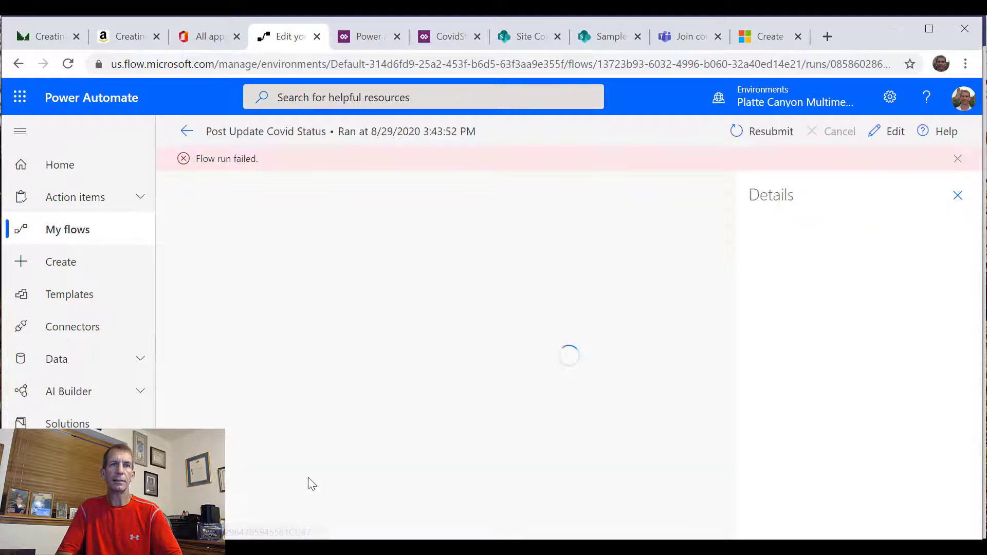
{"action": "scroll", "coordinate": [510, 323], "scroll_direction": "down", "scroll_amount": 3}
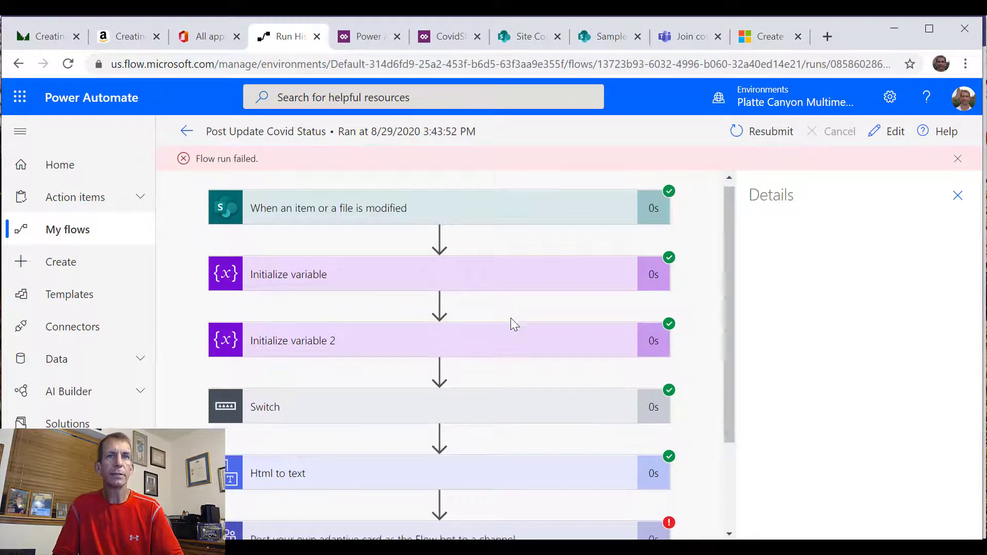
{"action": "left_click", "coordinate": [652, 431]}
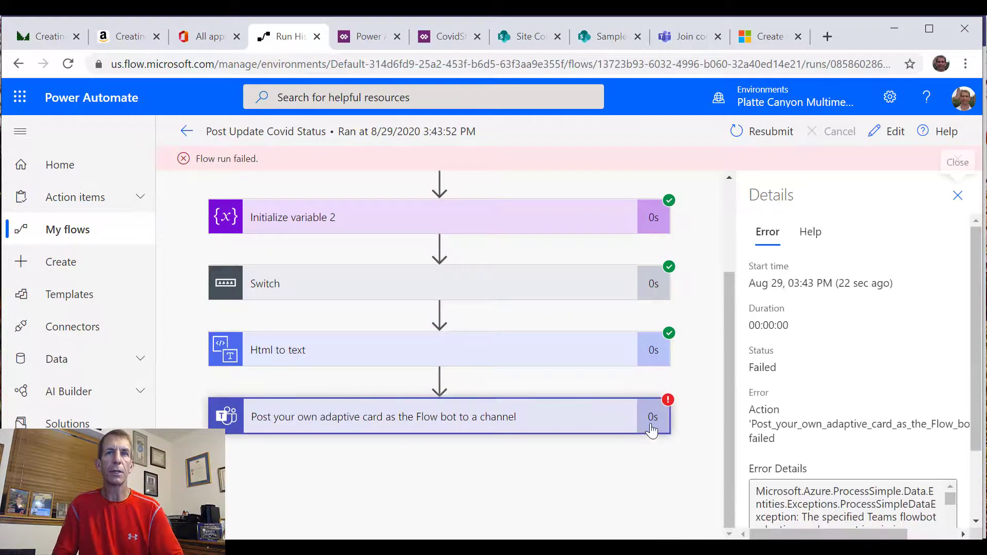
{"action": "scroll", "coordinate": [896, 390], "scroll_direction": "down", "scroll_amount": 2}
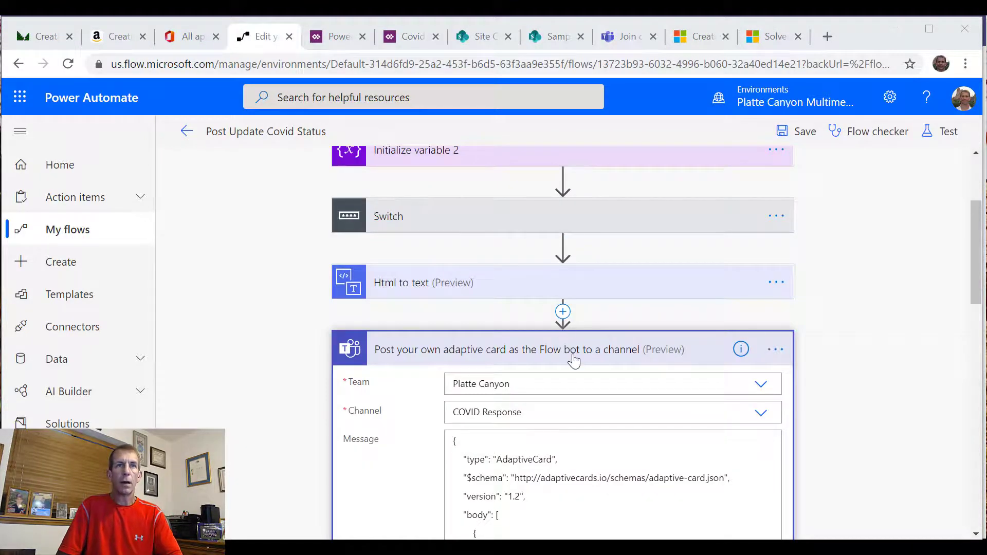
Remove the stray plain text content token and the three COVIDStatus tokens after the closing brace of the adaptive card message
{"action": "scroll", "coordinate": [574, 359], "scroll_direction": "down", "scroll_amount": 9}
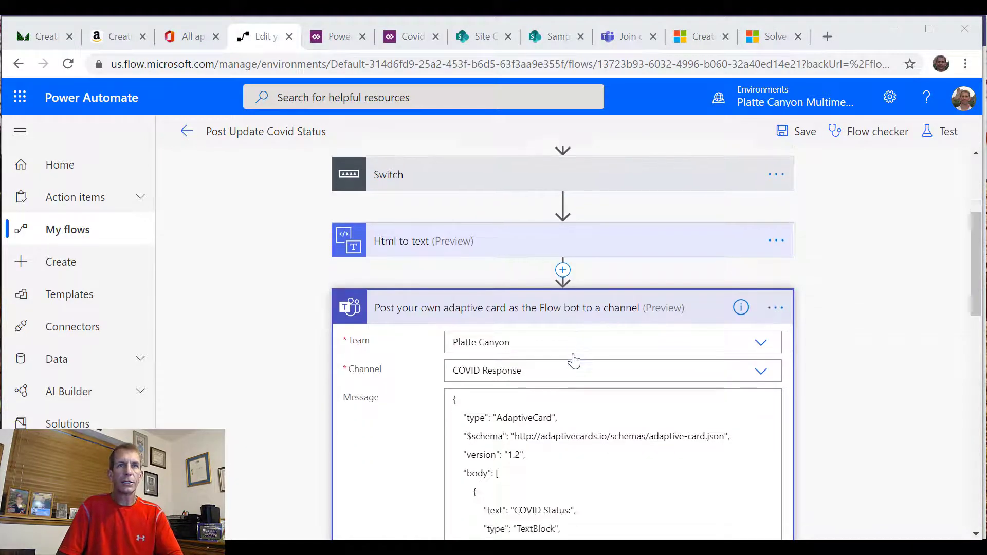
{"action": "scroll", "coordinate": [585, 308], "scroll_direction": "down", "scroll_amount": 7}
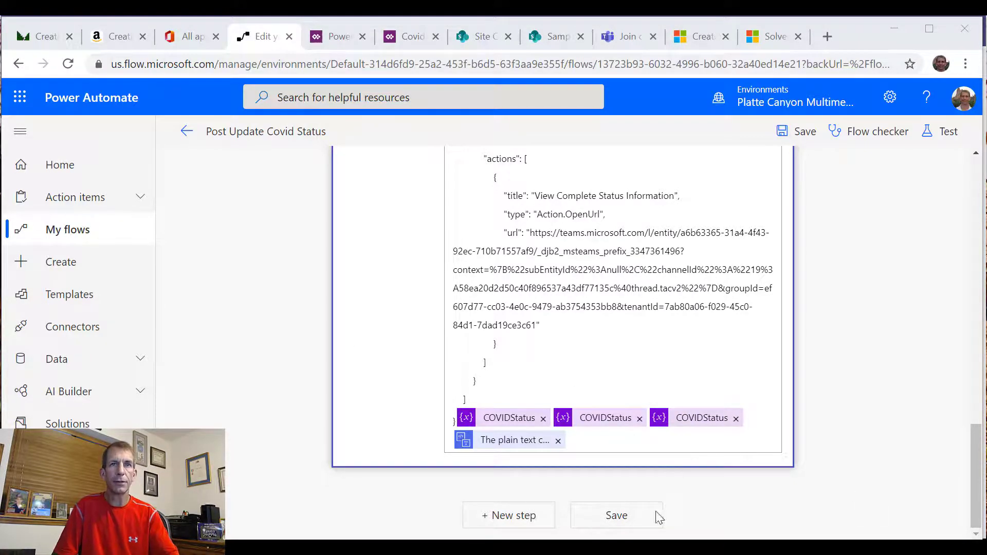
{"action": "left_click", "coordinate": [558, 442]}
{"action": "left_click", "coordinate": [752, 439]}
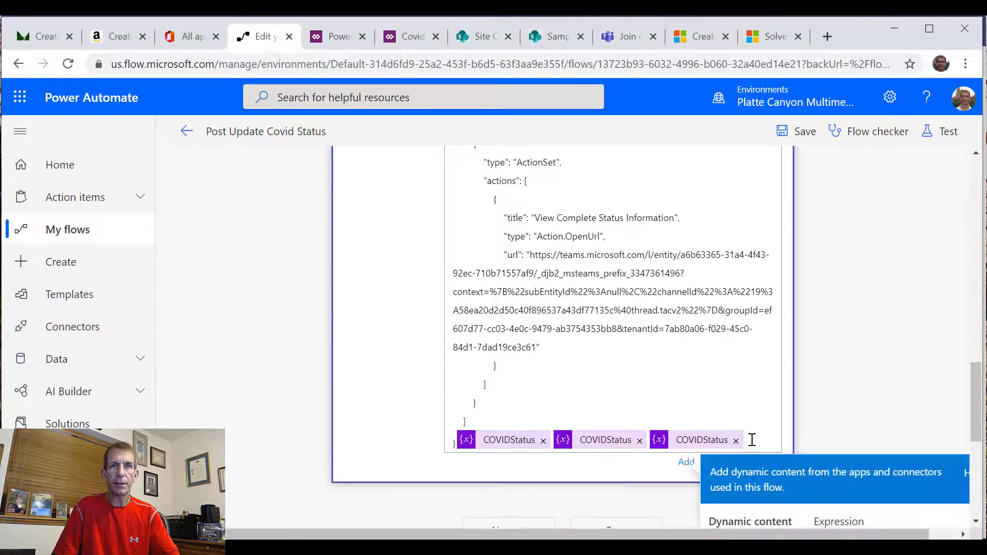
{"action": "left_click", "coordinate": [736, 441]}
{"action": "left_click", "coordinate": [639, 441]}
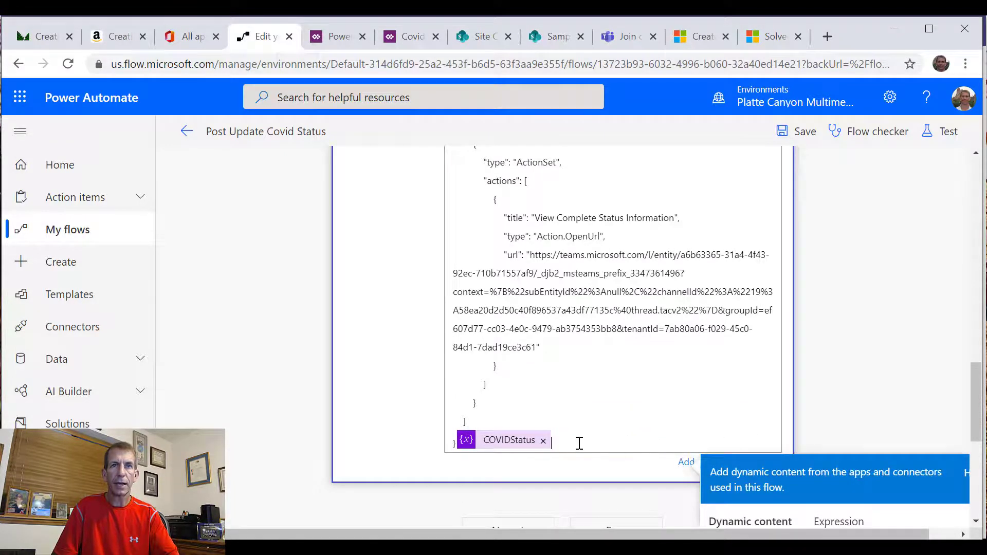
{"action": "left_click", "coordinate": [544, 441]}
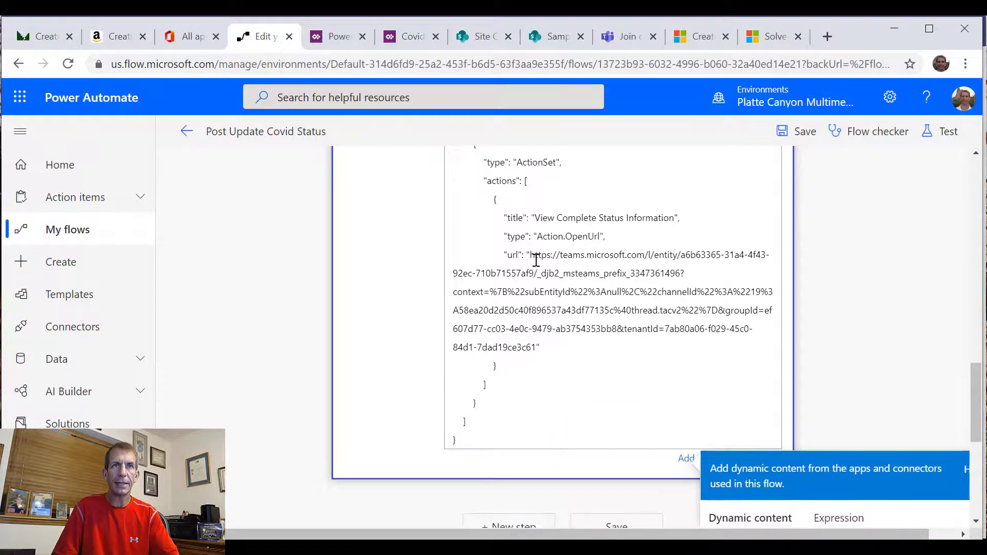
Switch to Teams and copy the link to the CovidStatus tab of the COVID Response channel
{"action": "scroll", "coordinate": [545, 237], "scroll_direction": "up", "scroll_amount": 2}
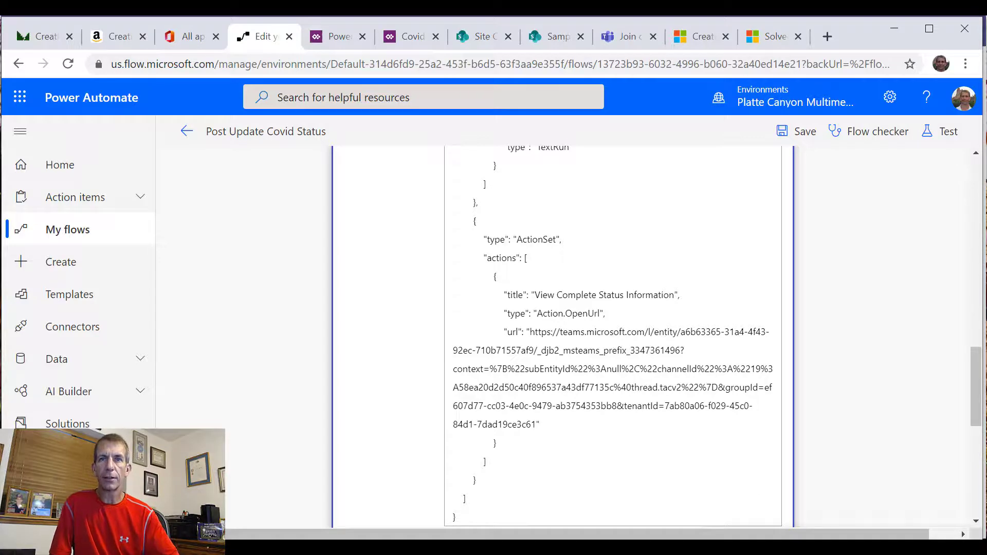
{"action": "left_click", "coordinate": [740, 531]}
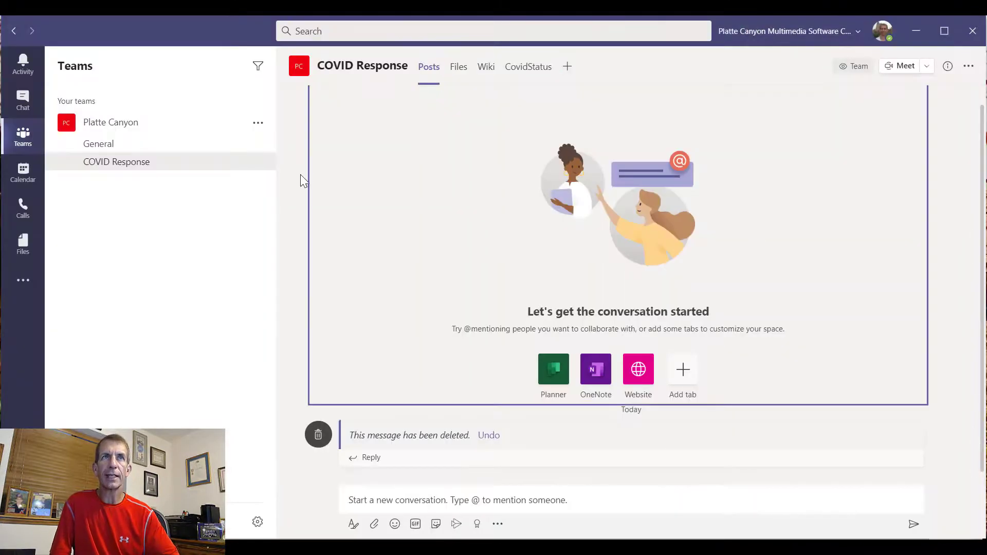
{"action": "left_click", "coordinate": [148, 162]}
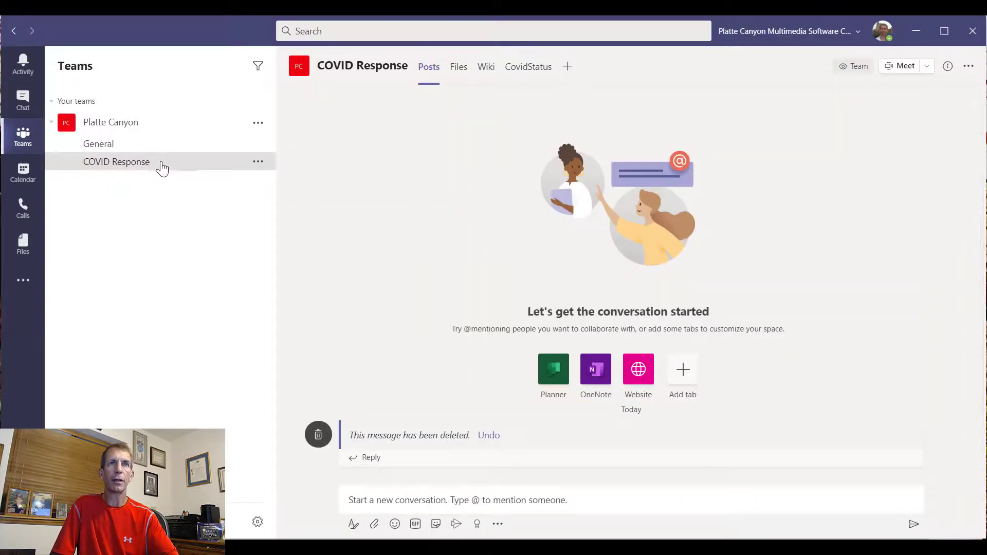
{"action": "left_click", "coordinate": [530, 68]}
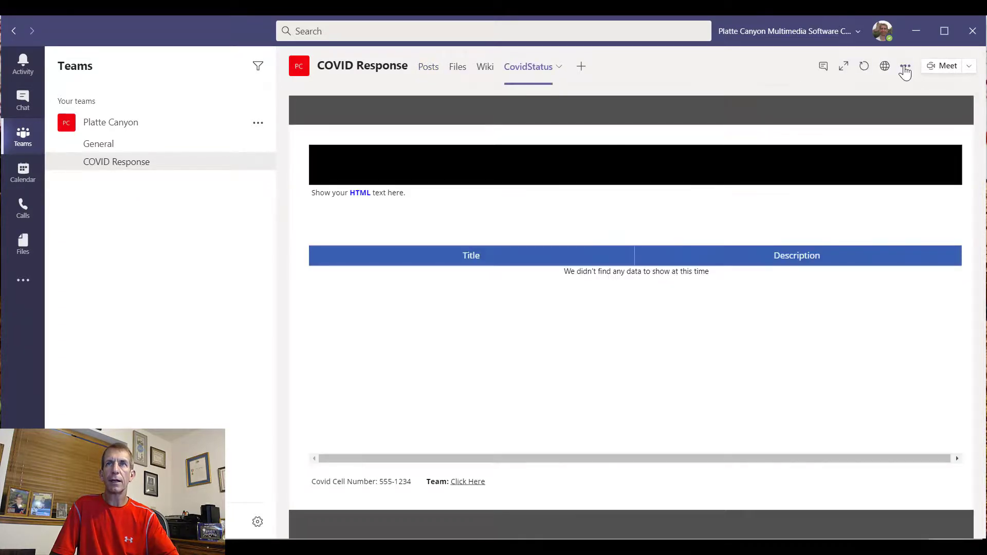
{"action": "left_click", "coordinate": [906, 67]}
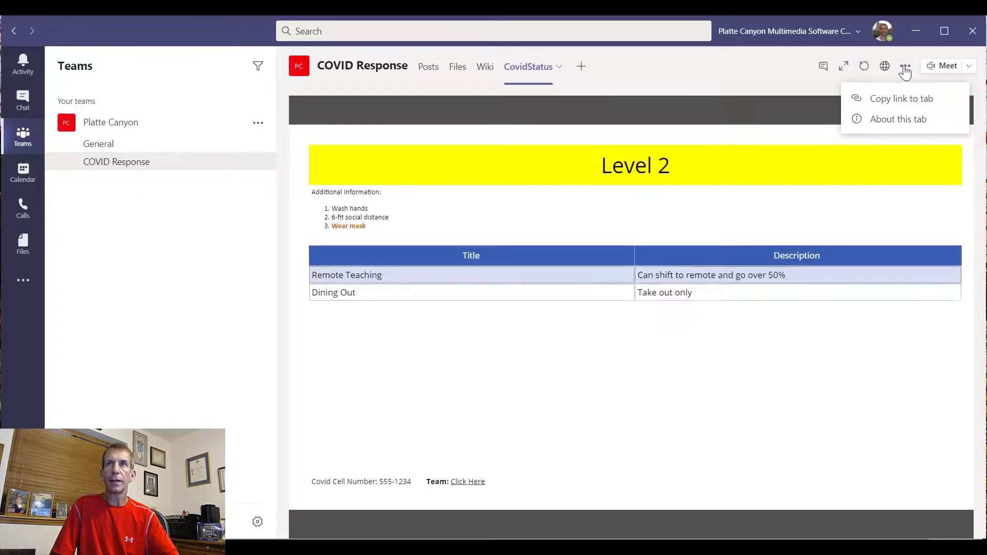
{"action": "left_click", "coordinate": [903, 100]}
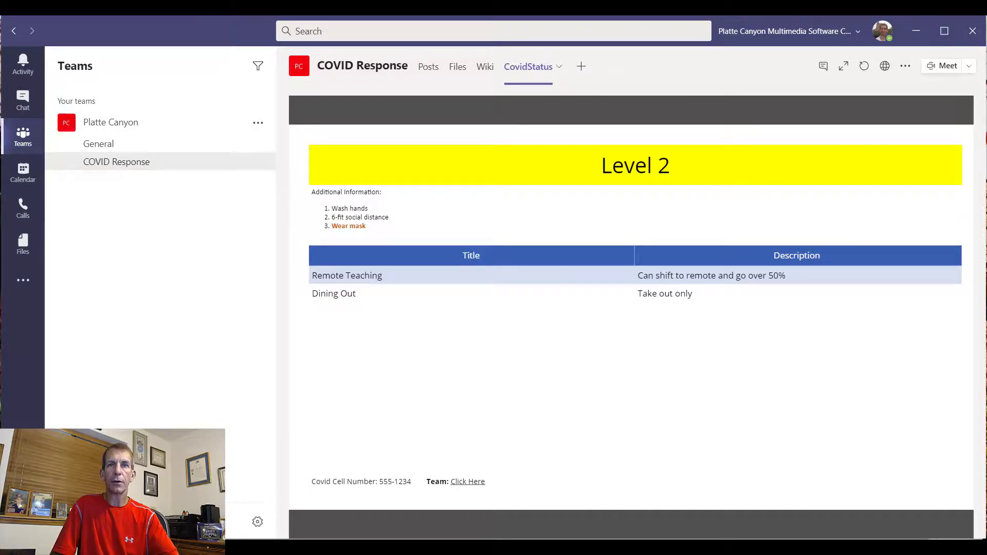
Back in Power Automate, replace the View Complete Status Information action's URL with the copied tab link, and save the flow
{"action": "key", "text": "alt+Tab"}
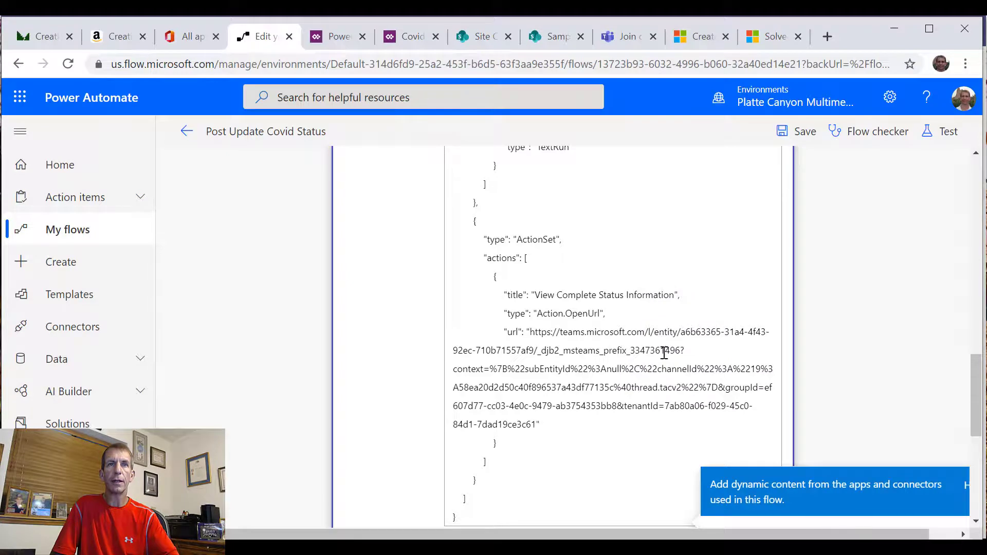
{"action": "left_click_drag", "start_coordinate": [529, 332], "coordinate": [547, 423]}
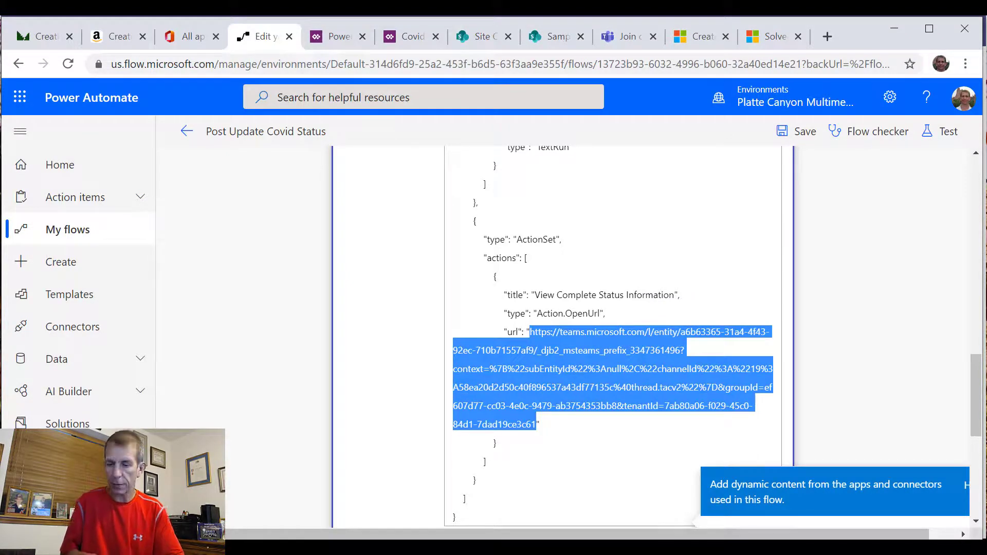
{"action": "key", "text": "ctrl+v"}
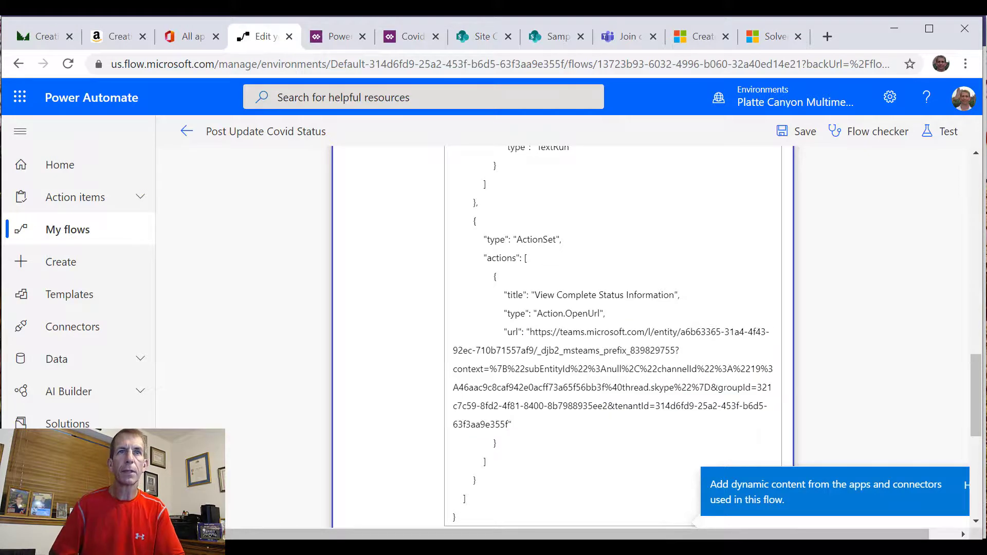
{"action": "left_click", "coordinate": [804, 140]}
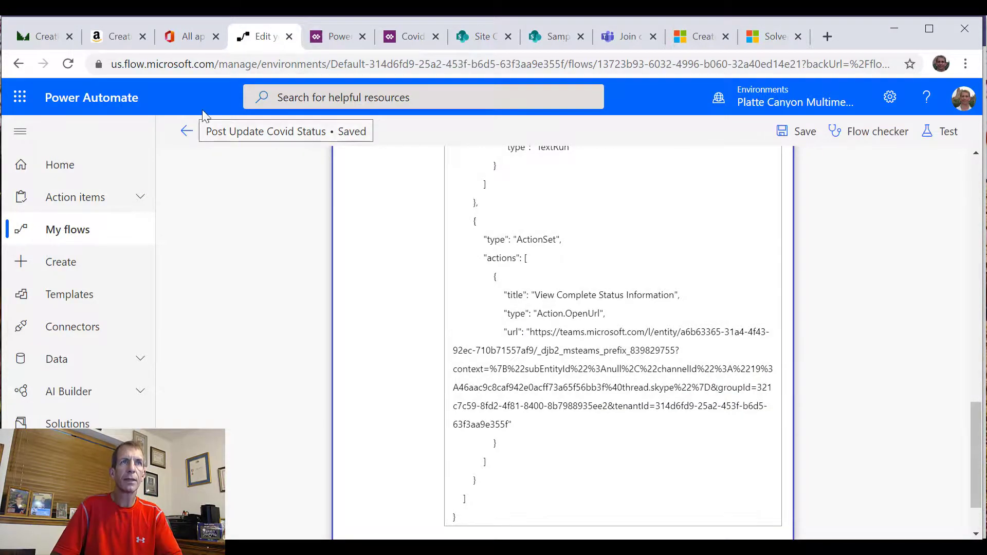
{"action": "left_click", "coordinate": [186, 131]}
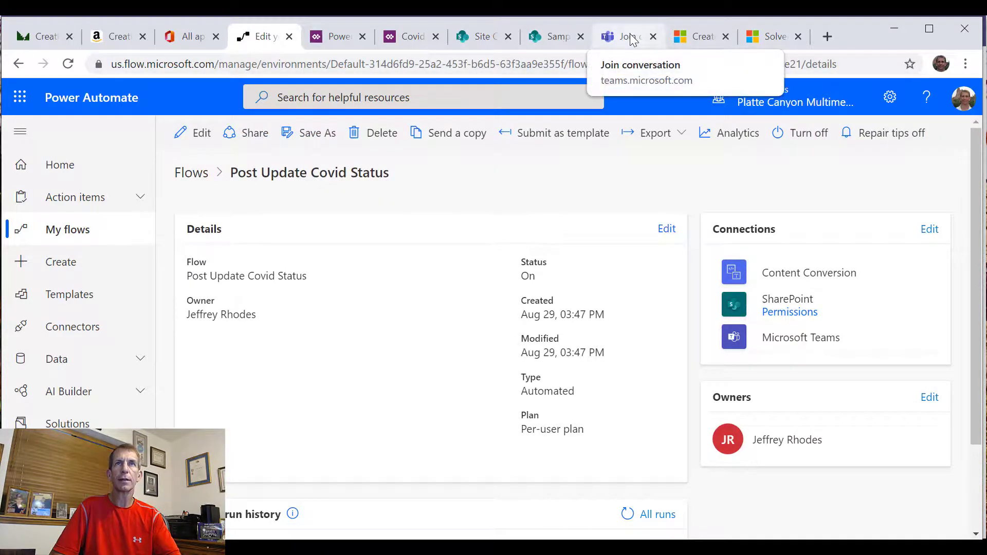
Switch to the CovidStatus list in SharePoint, set the Current Status item's Status to Level 1, and save it
{"action": "left_click", "coordinate": [558, 36]}
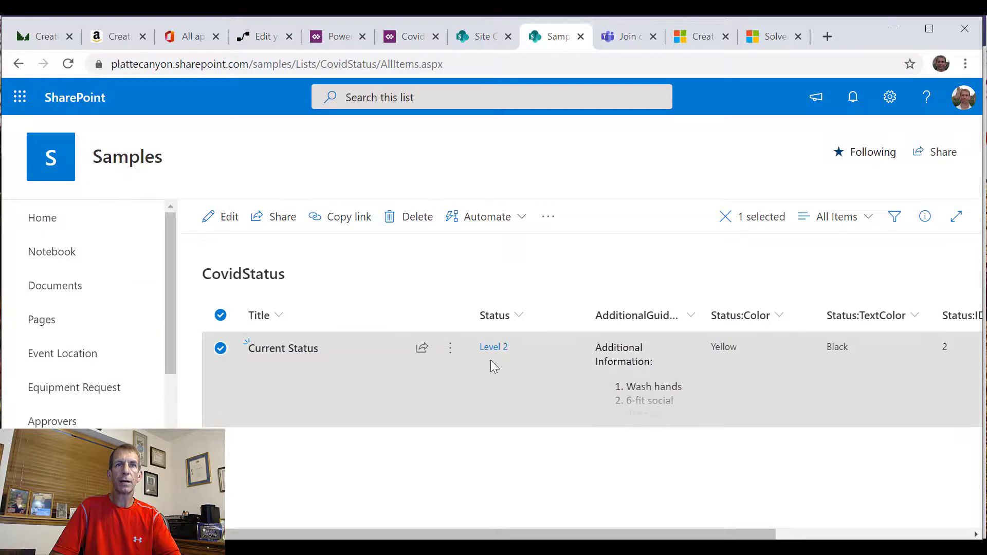
{"action": "left_click", "coordinate": [453, 353]}
{"action": "left_click", "coordinate": [492, 282]}
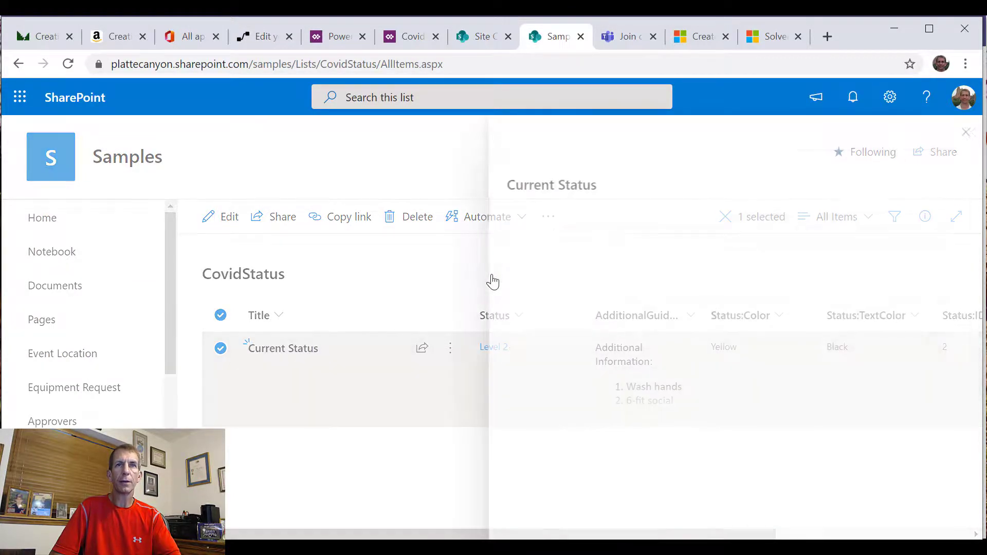
{"action": "left_click", "coordinate": [627, 304]}
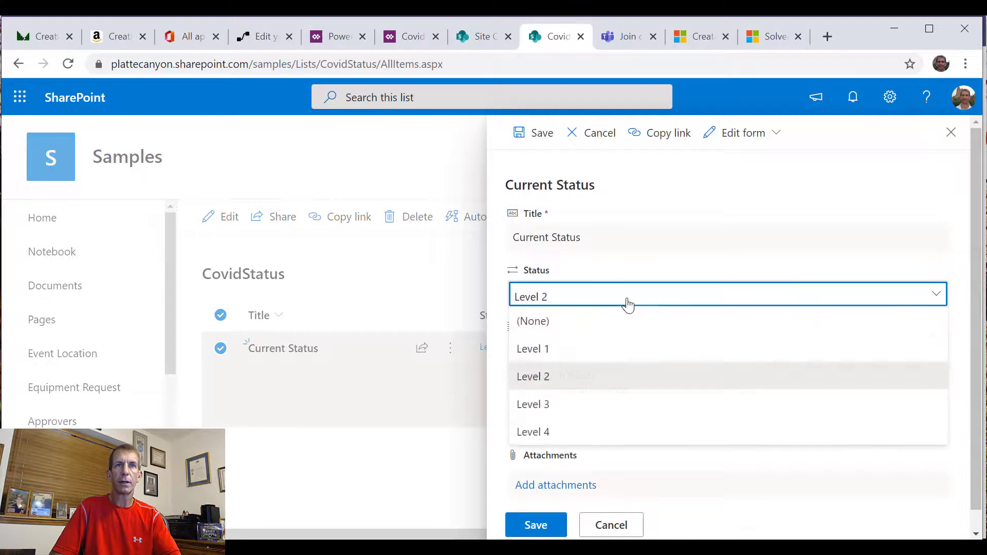
{"action": "left_click", "coordinate": [578, 350]}
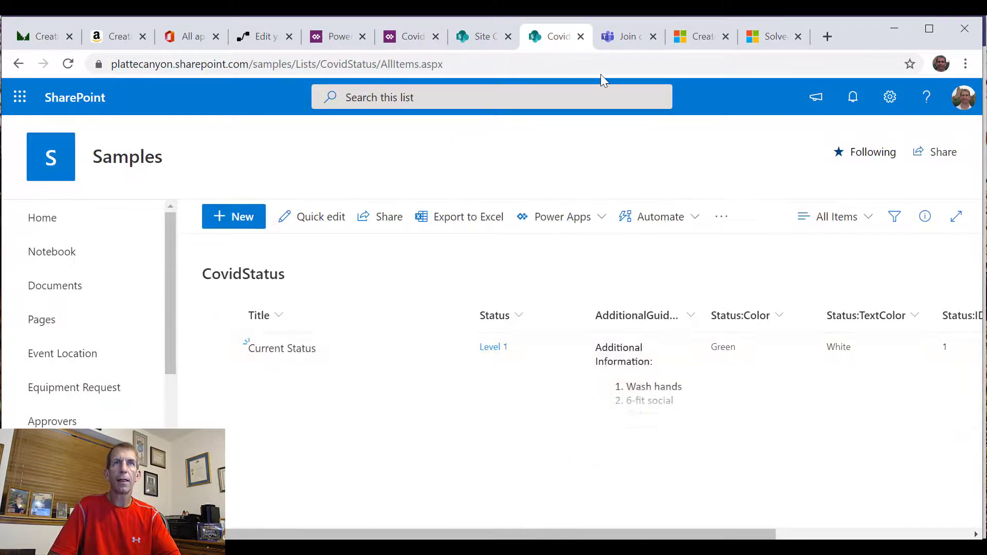
Open the flow's full run history in Power Automate and reload it to check for a new run
{"action": "left_click", "coordinate": [261, 39]}
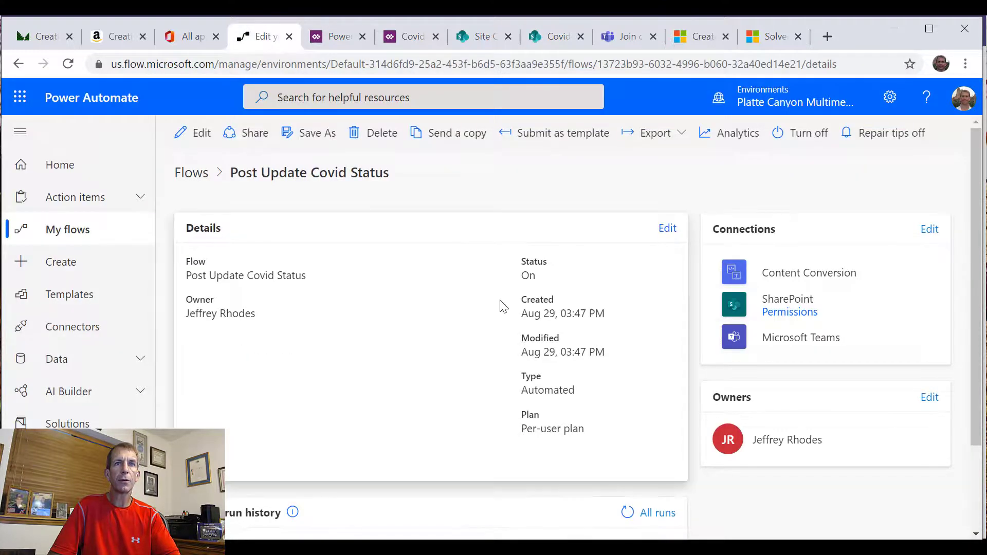
{"action": "scroll", "coordinate": [502, 306], "scroll_direction": "down", "scroll_amount": 2}
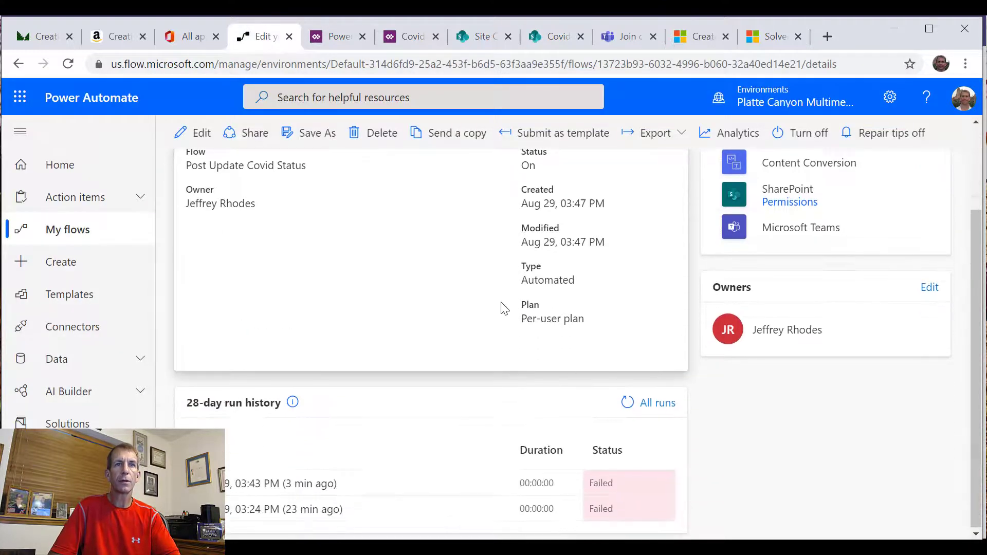
{"action": "left_click", "coordinate": [659, 404]}
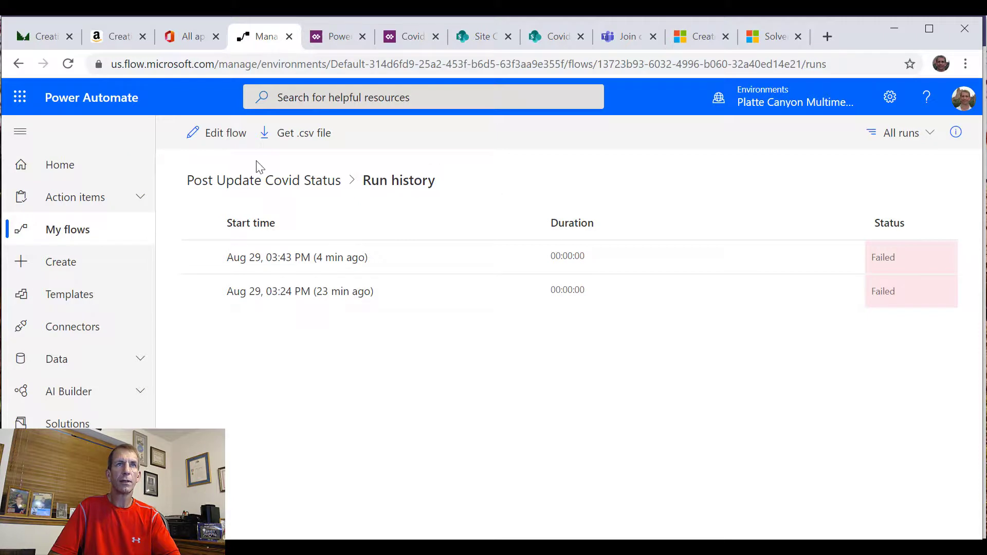
{"action": "right_click", "coordinate": [450, 209]}
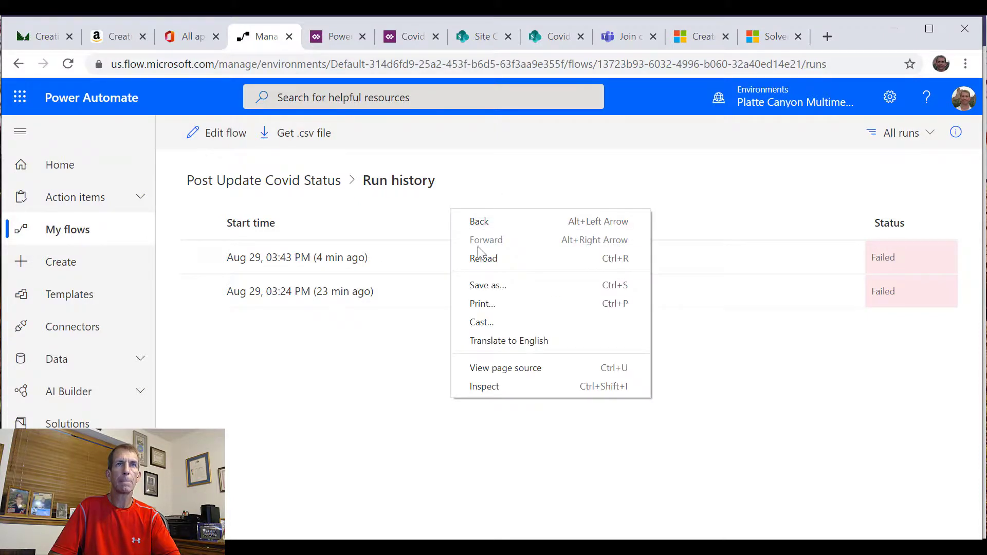
{"action": "left_click", "coordinate": [483, 258]}
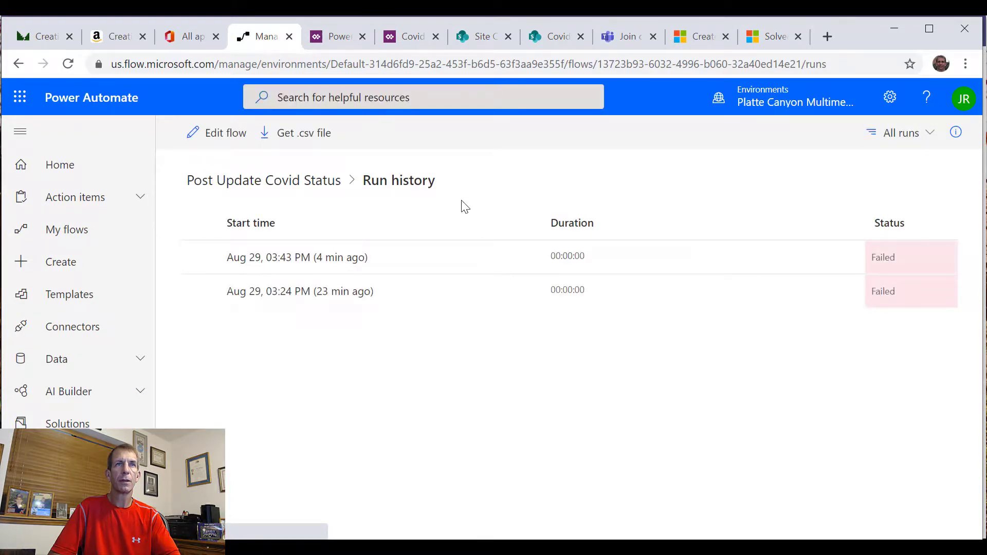
{"action": "right_click", "coordinate": [465, 206]}
{"action": "left_click", "coordinate": [504, 254]}
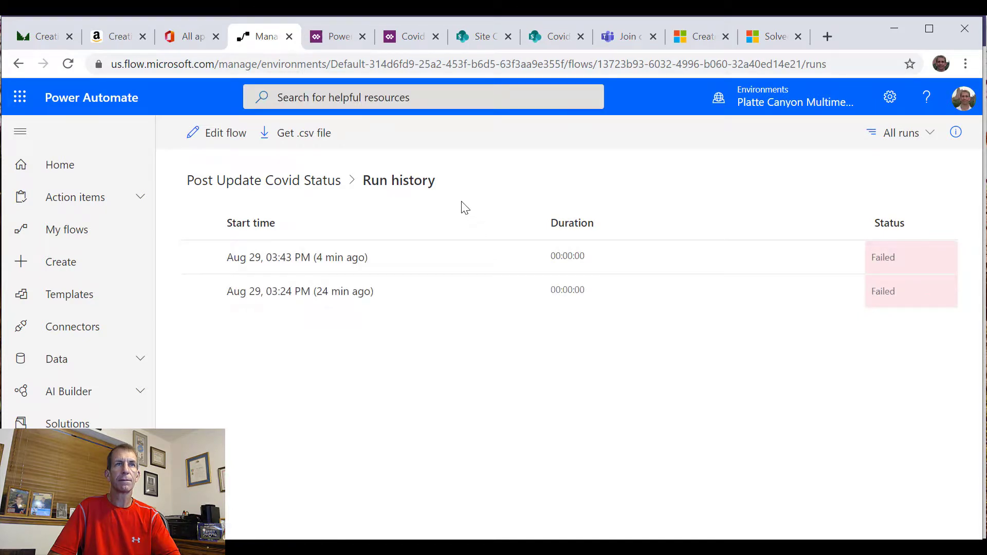
Reload the Post Update Covid Status run history repeatedly to follow the new run until it completes
{"action": "right_click", "coordinate": [464, 206]}
{"action": "left_click", "coordinate": [507, 250]}
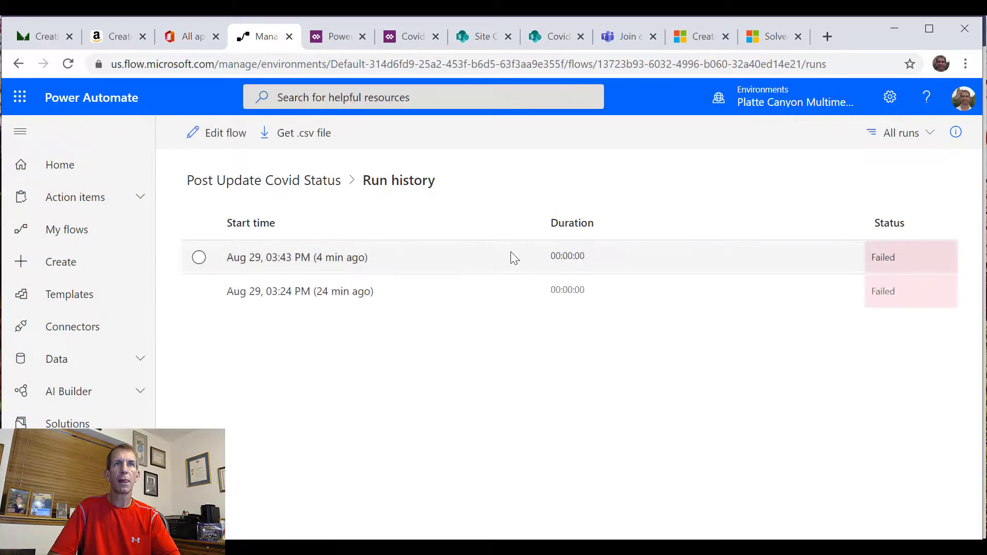
{"action": "right_click", "coordinate": [479, 210]}
{"action": "left_click", "coordinate": [508, 252]}
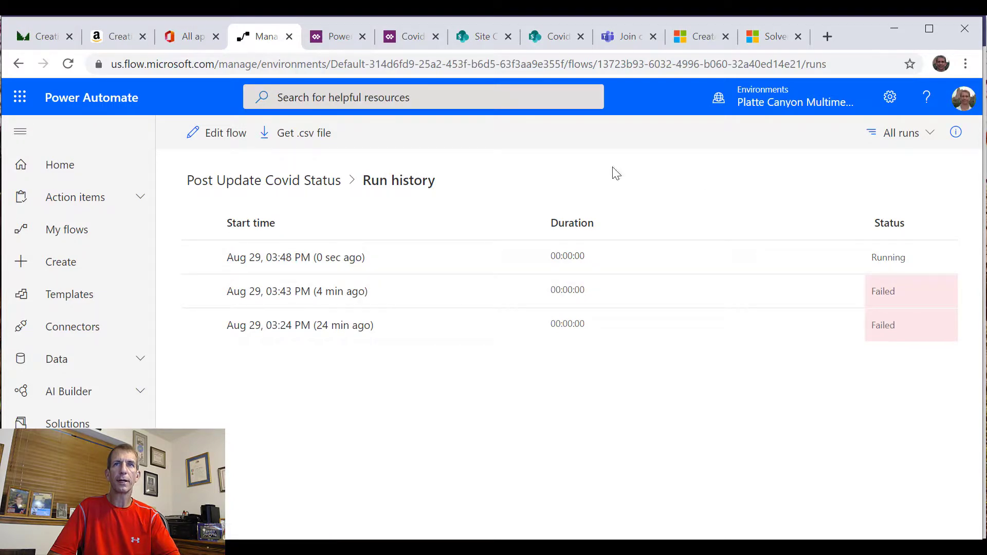
{"action": "right_click", "coordinate": [618, 184]}
{"action": "left_click", "coordinate": [658, 232]}
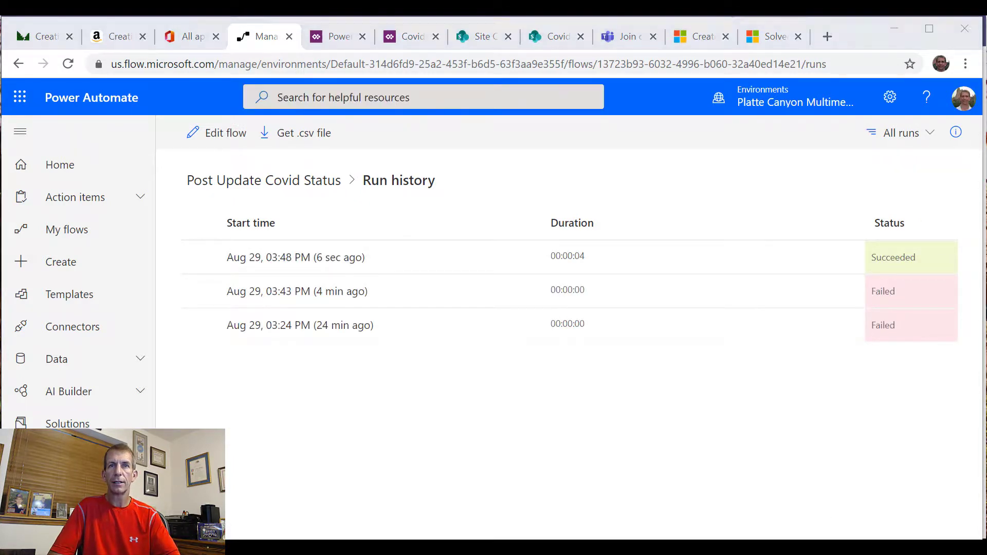
Switch to Teams, view the COVID Response channel's posts, and test the new card's View Complete Status Information link
{"action": "key", "text": "alt+Tab"}
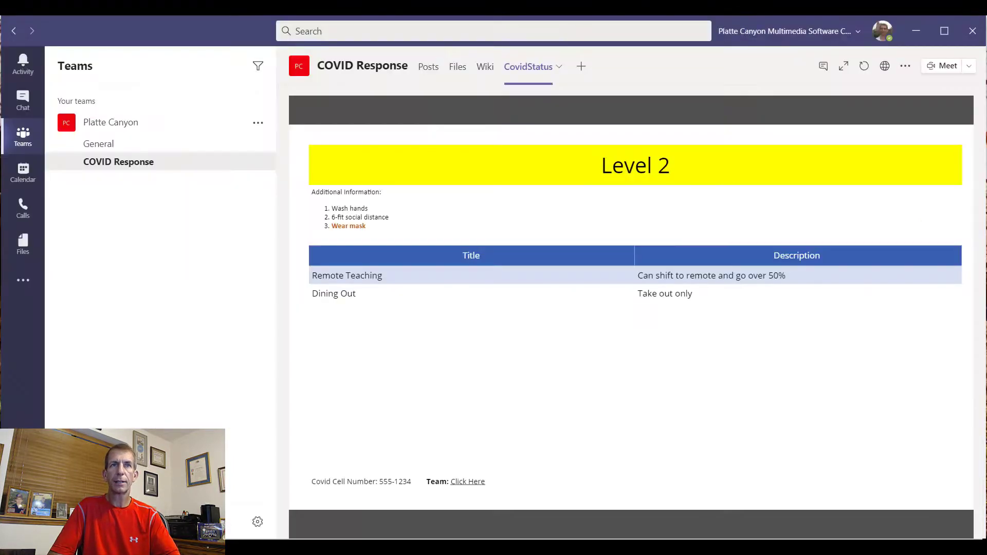
{"action": "left_click", "coordinate": [426, 72]}
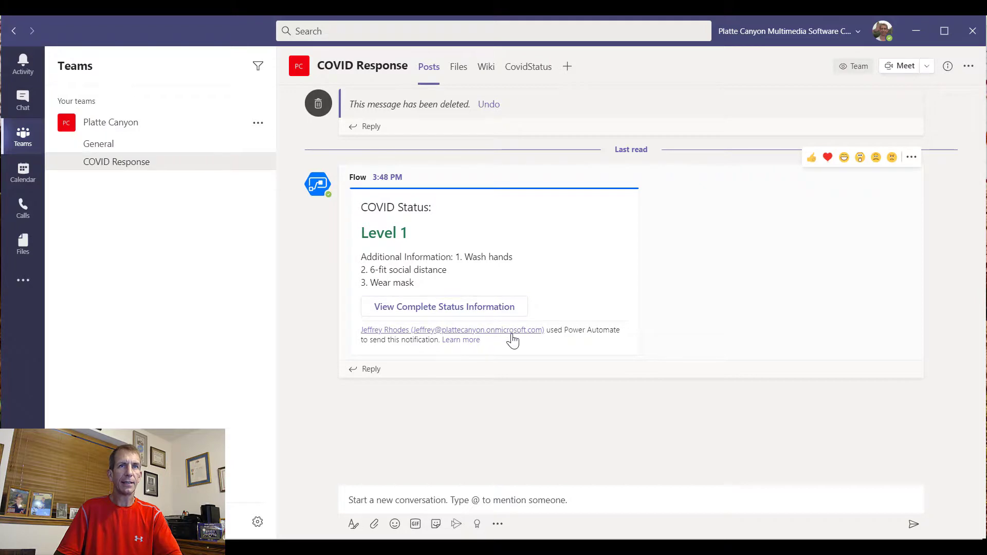
{"action": "left_click", "coordinate": [468, 307]}
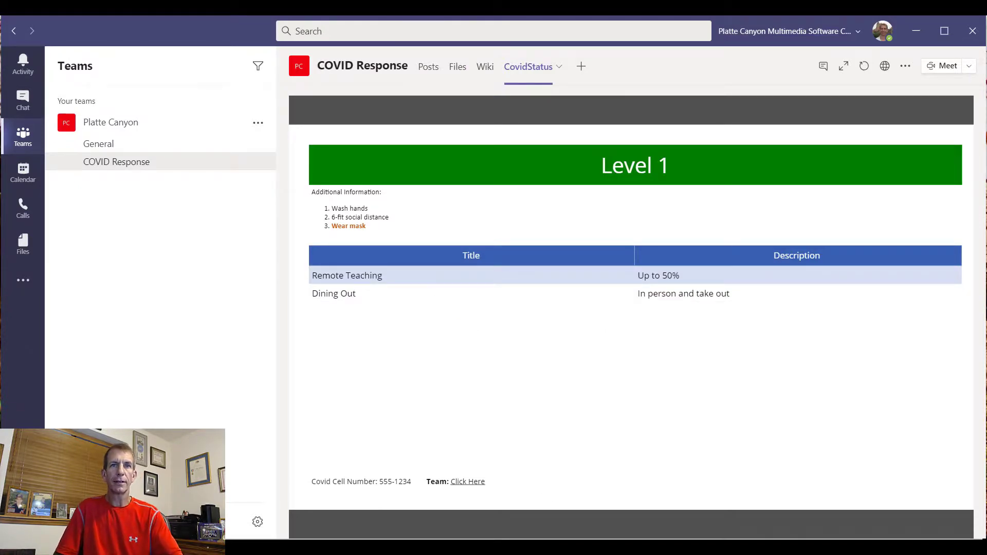
Switch to the CovidStatus list in SharePoint, set the Current Status item's Status to Level 2, and save it
{"action": "key", "text": "alt+Tab"}
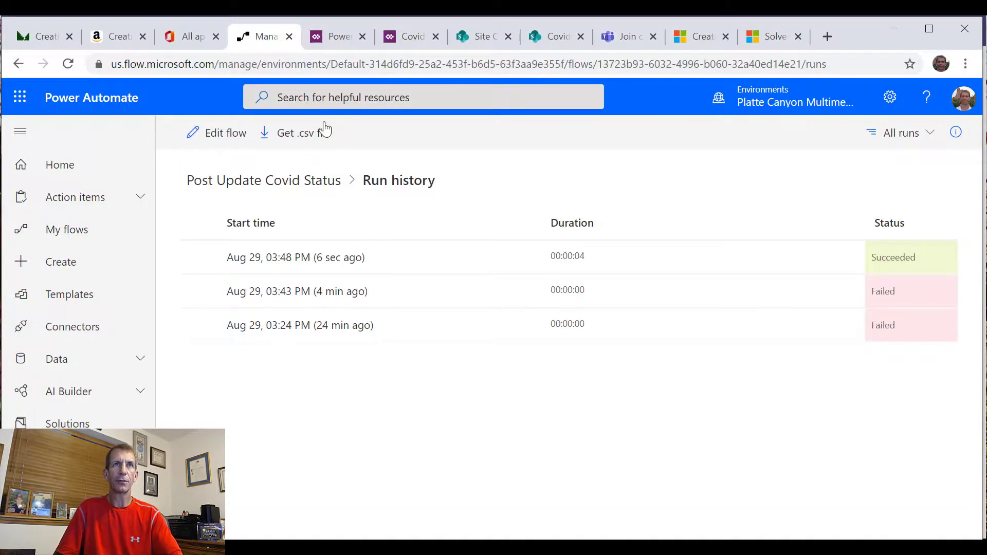
{"action": "left_click", "coordinate": [542, 40]}
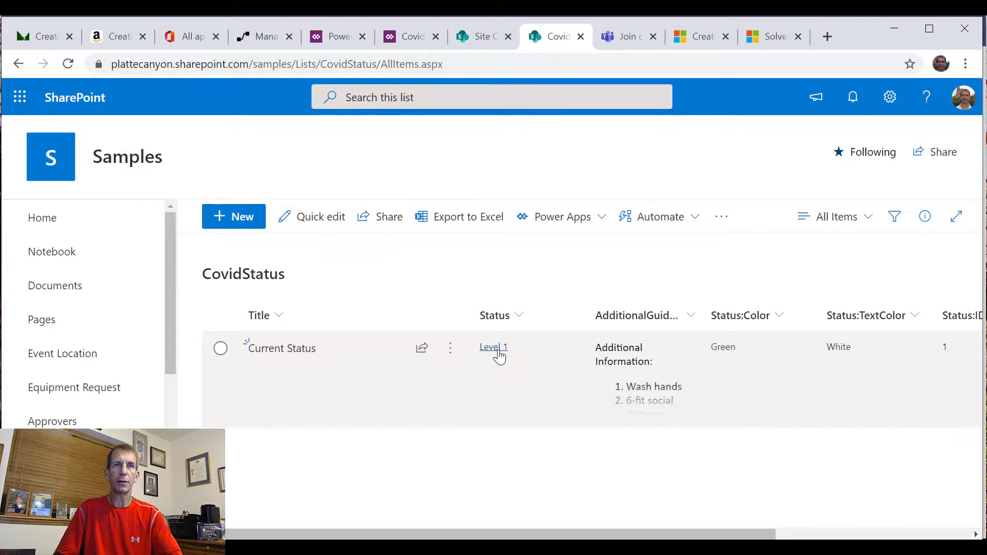
{"action": "left_click", "coordinate": [451, 348]}
{"action": "left_click", "coordinate": [482, 270]}
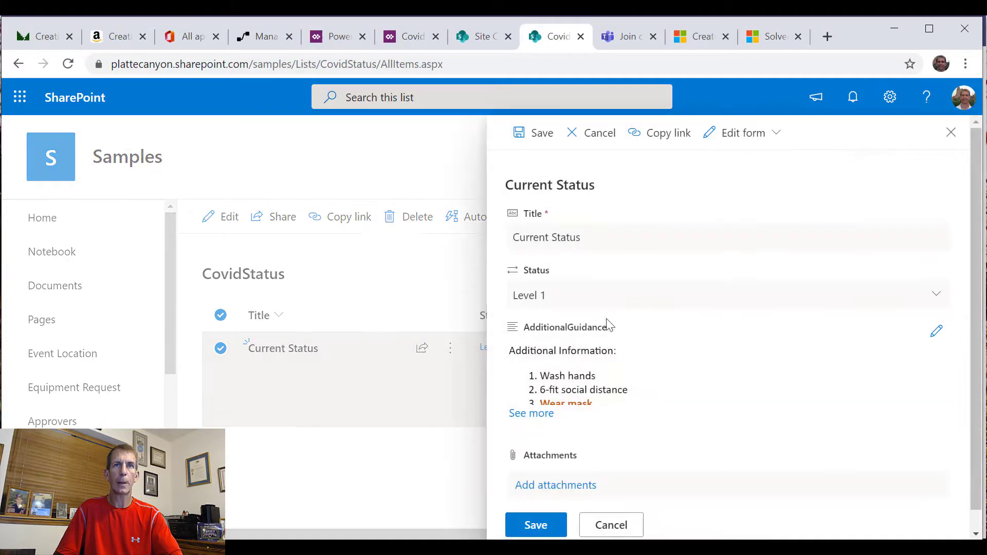
{"action": "left_click", "coordinate": [656, 298]}
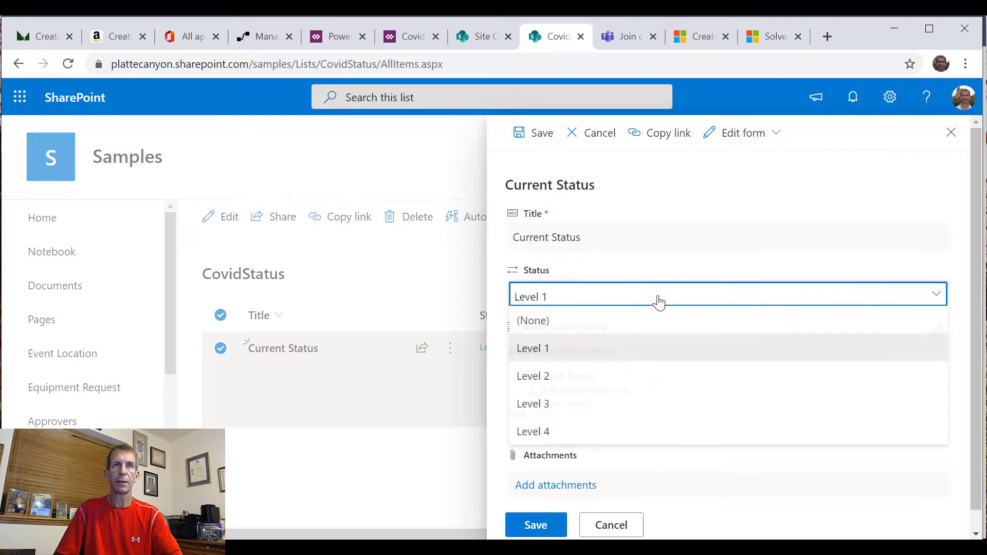
{"action": "left_click", "coordinate": [612, 375]}
{"action": "left_click", "coordinate": [536, 525]}
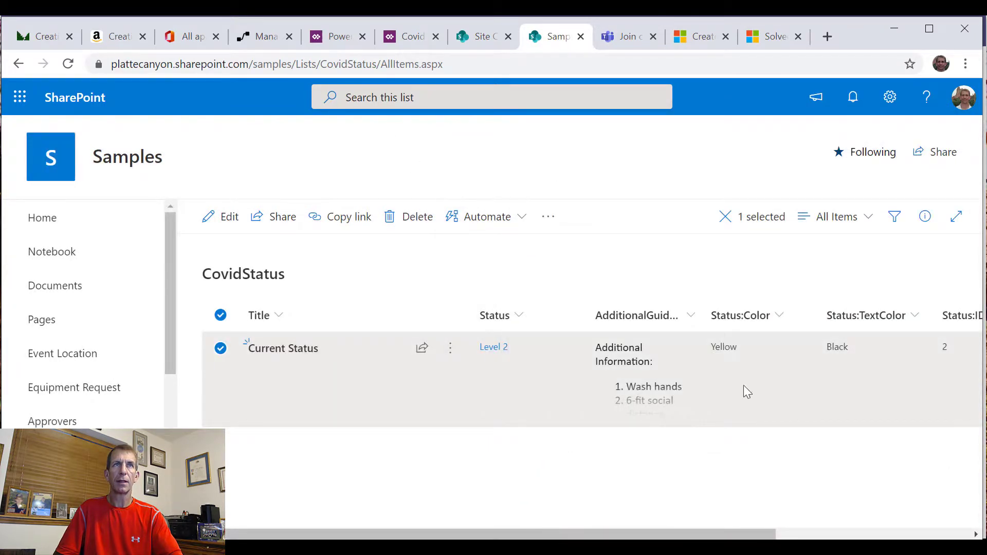
Switch to Teams and refresh the view of the COVID Response channel's posts to check for a Level 2 card
{"action": "key", "text": "alt+Tab"}
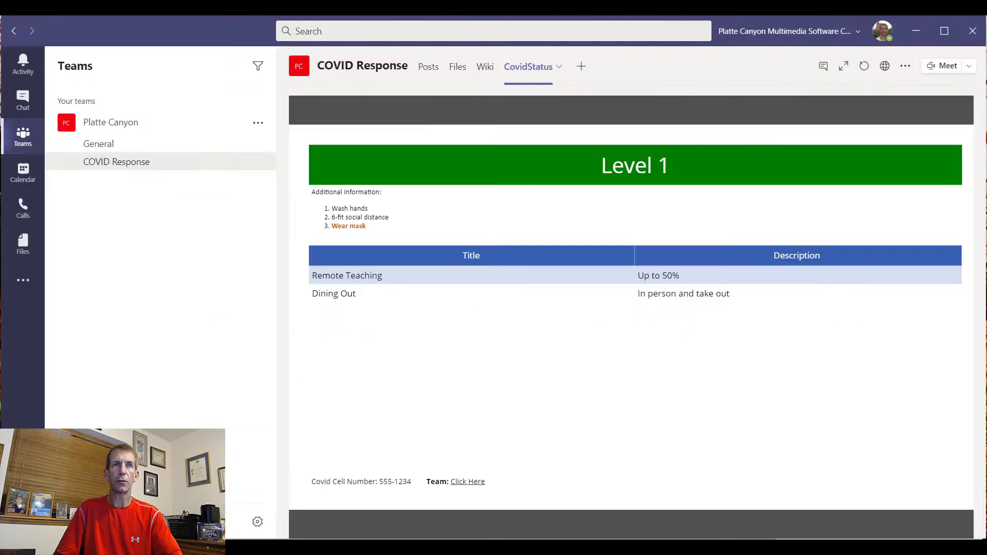
{"action": "left_click", "coordinate": [427, 74]}
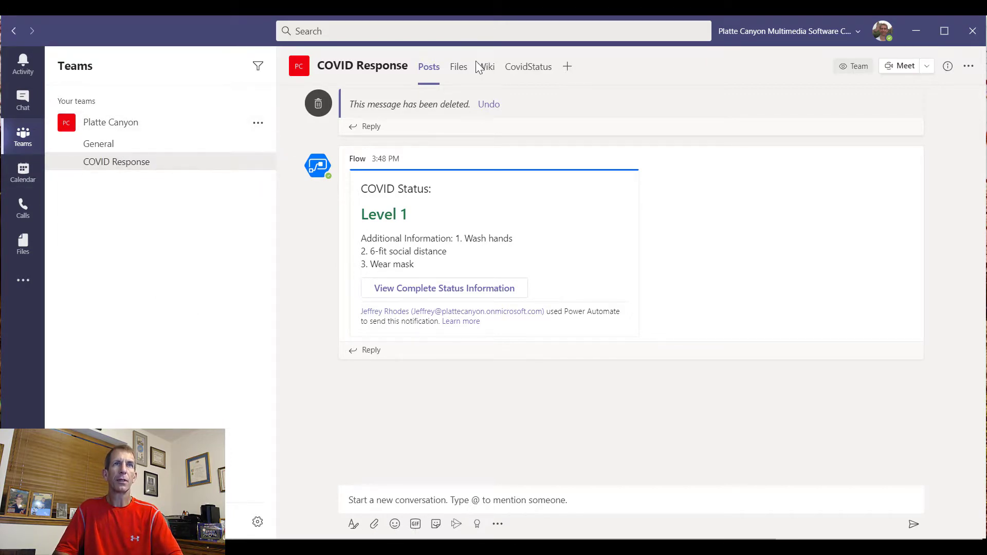
{"action": "left_click", "coordinate": [455, 76]}
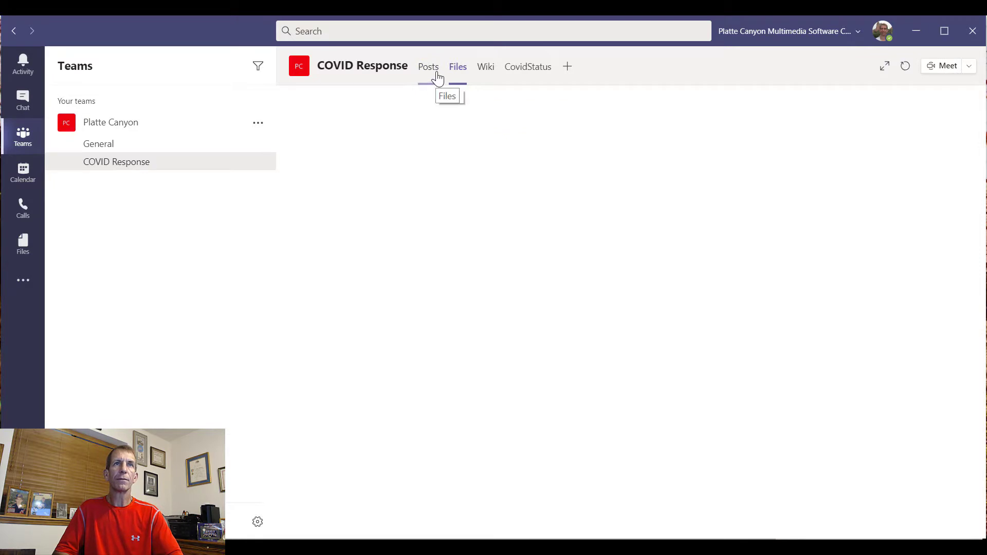
{"action": "left_click", "coordinate": [431, 75]}
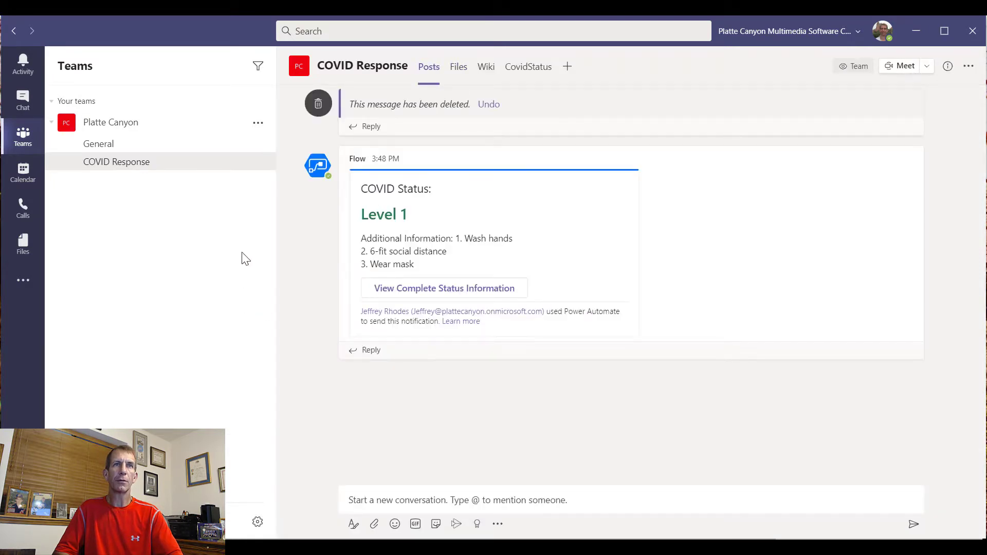
{"action": "left_click", "coordinate": [462, 75]}
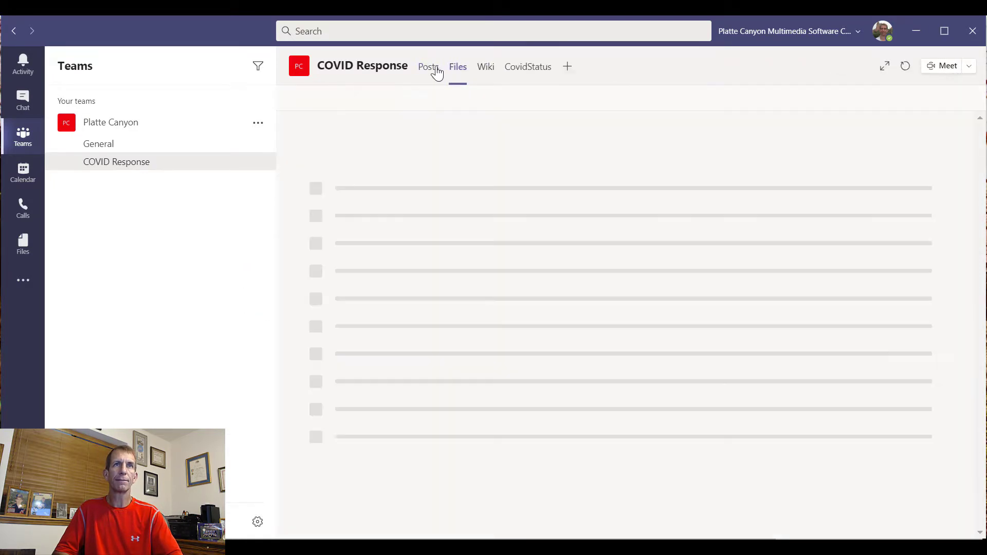
{"action": "left_click", "coordinate": [434, 72]}
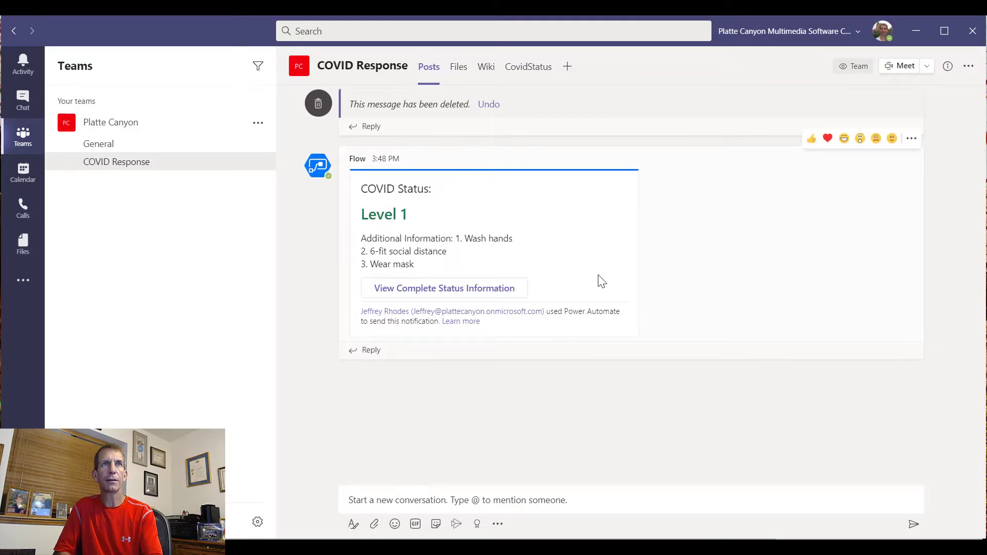
Switch to the flow's run history in Power Automate, reload it to check for the latest run, and return to Teams
{"action": "key", "text": "alt+Tab"}
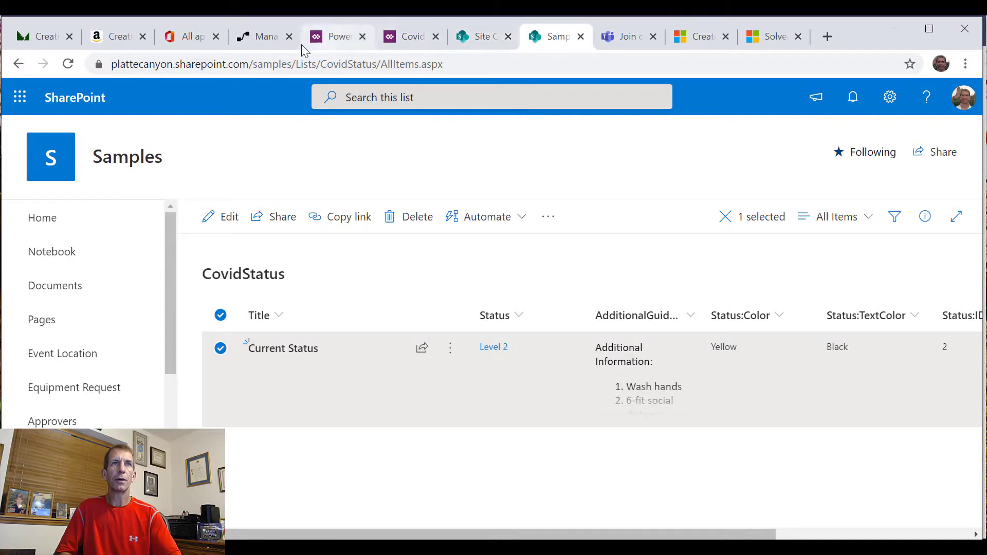
{"action": "left_click", "coordinate": [262, 39]}
{"action": "right_click", "coordinate": [590, 201]}
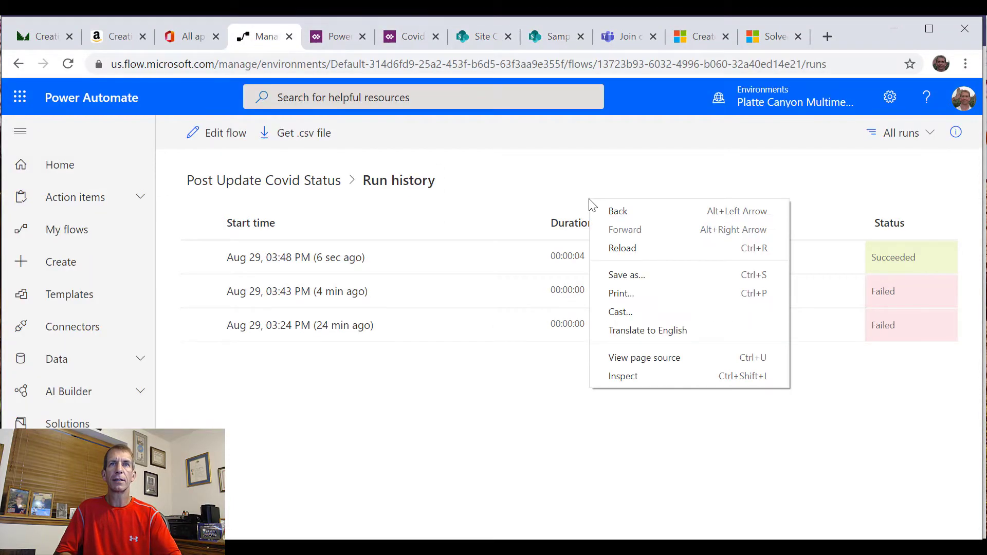
{"action": "left_click", "coordinate": [624, 239]}
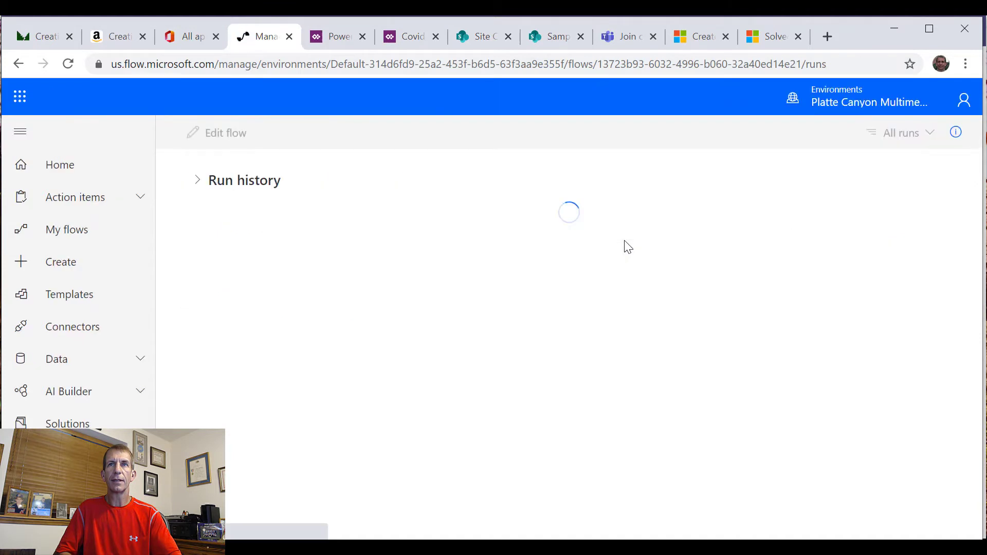
{"action": "key", "text": "alt+Tab"}
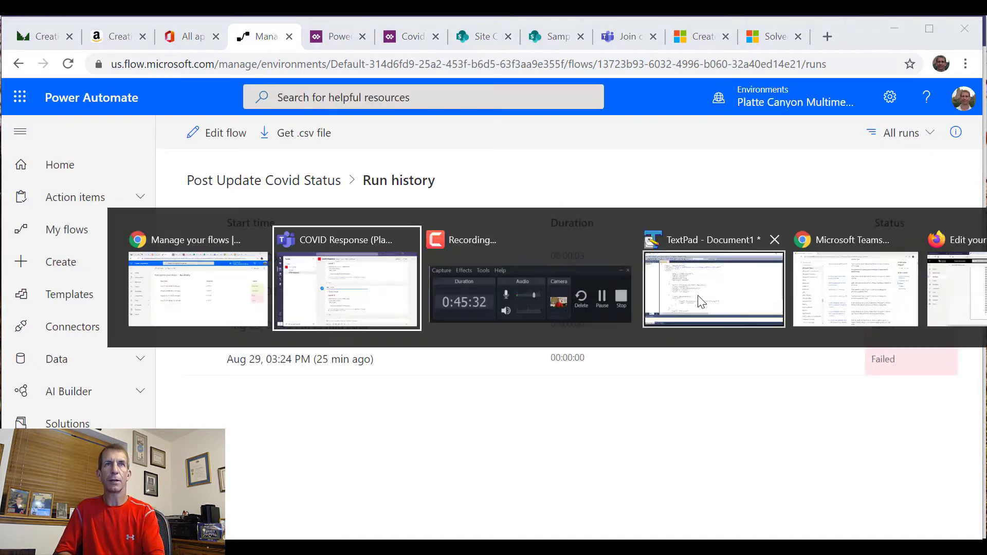